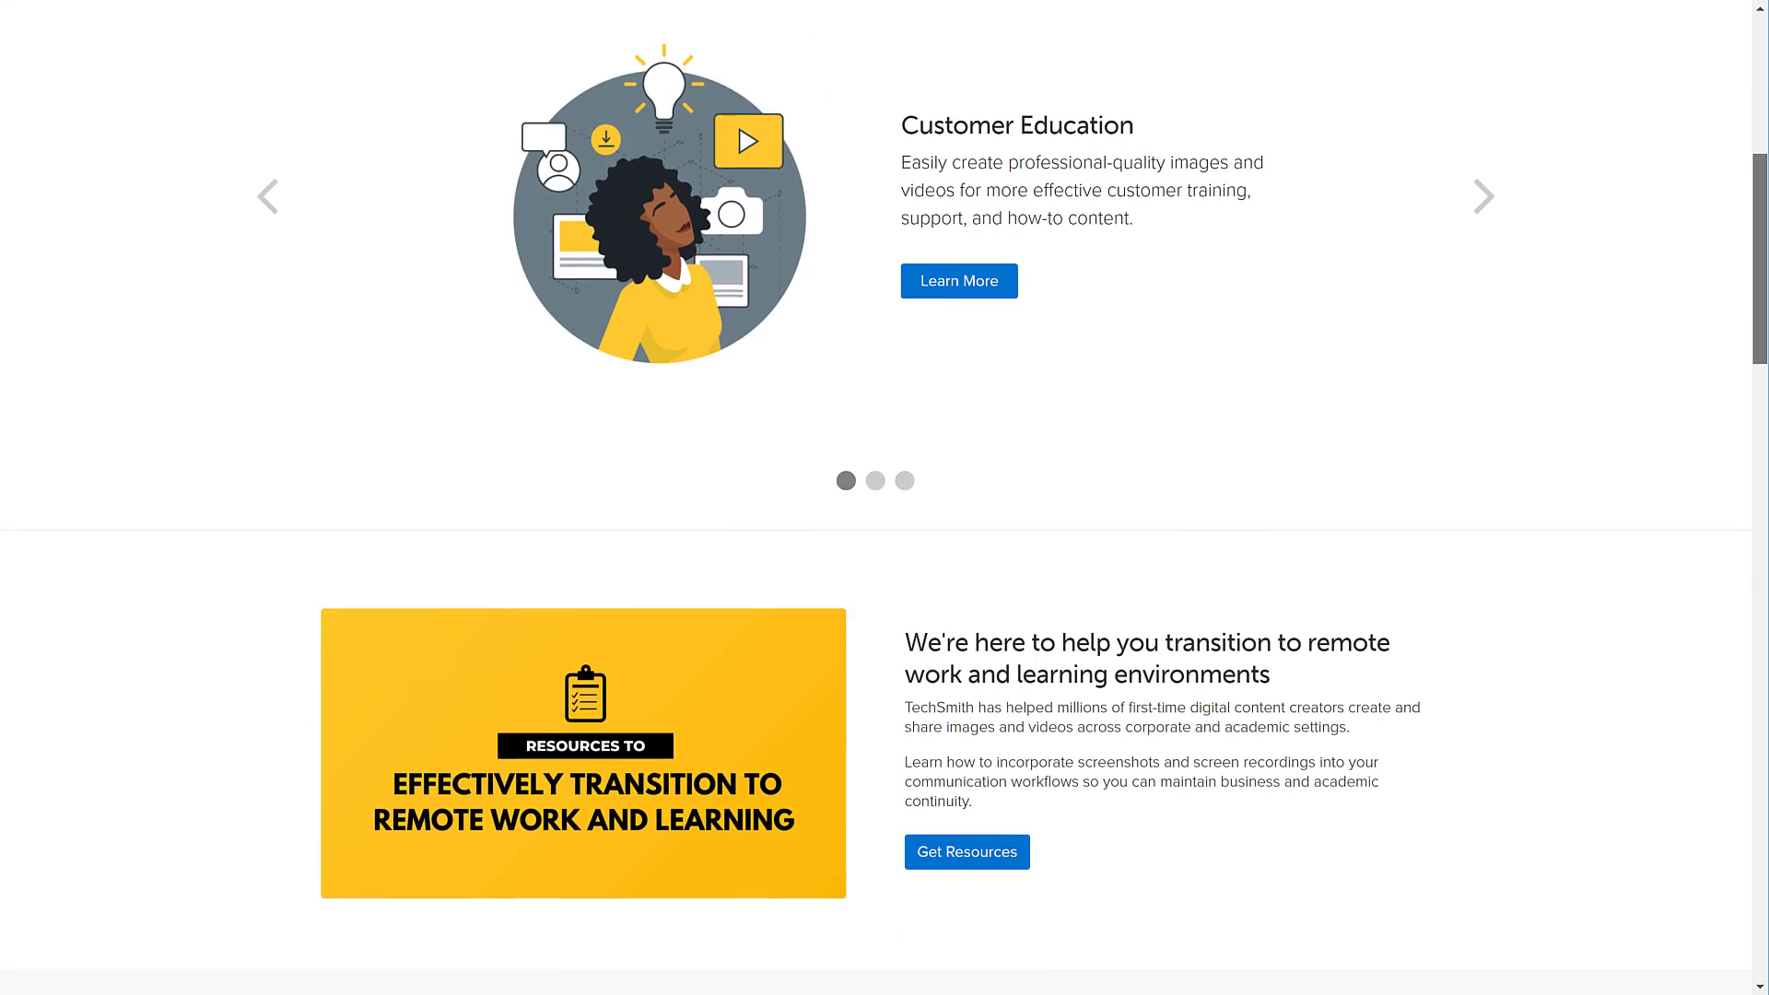
Step: Look through the TechSmith home page down to its footer and open the products overview
scroll(875, 498, down, 8)
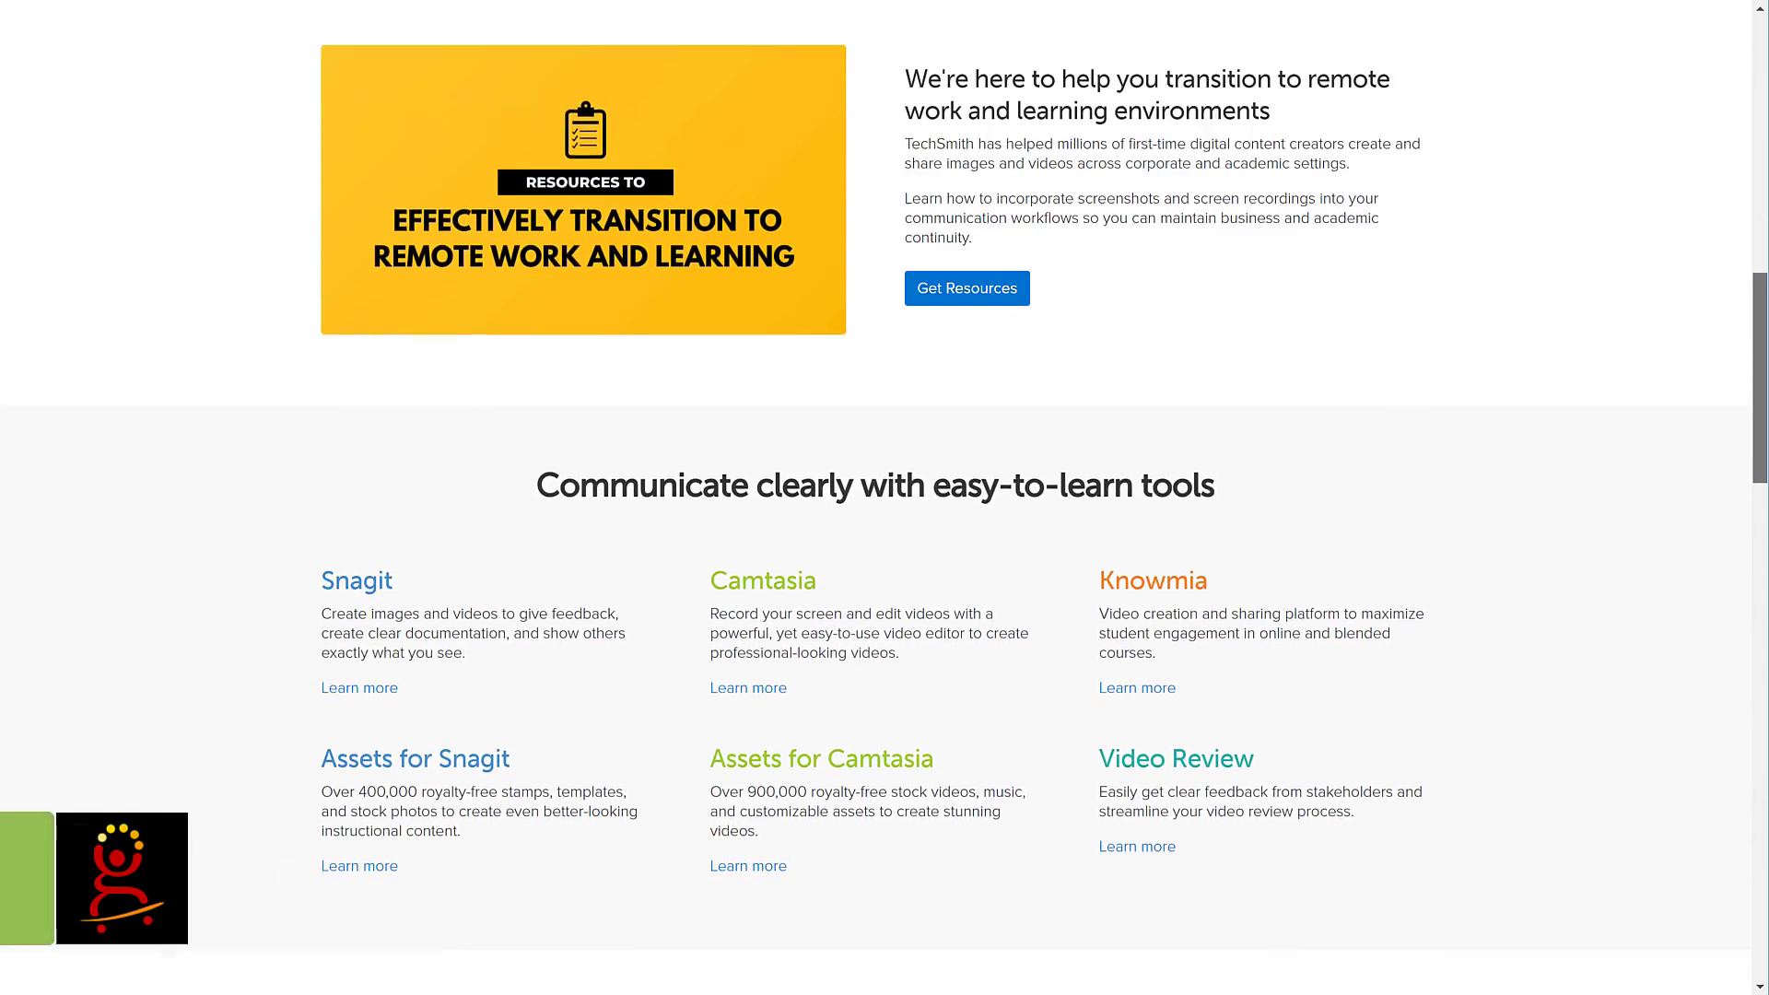
scroll(876, 497, down, 7)
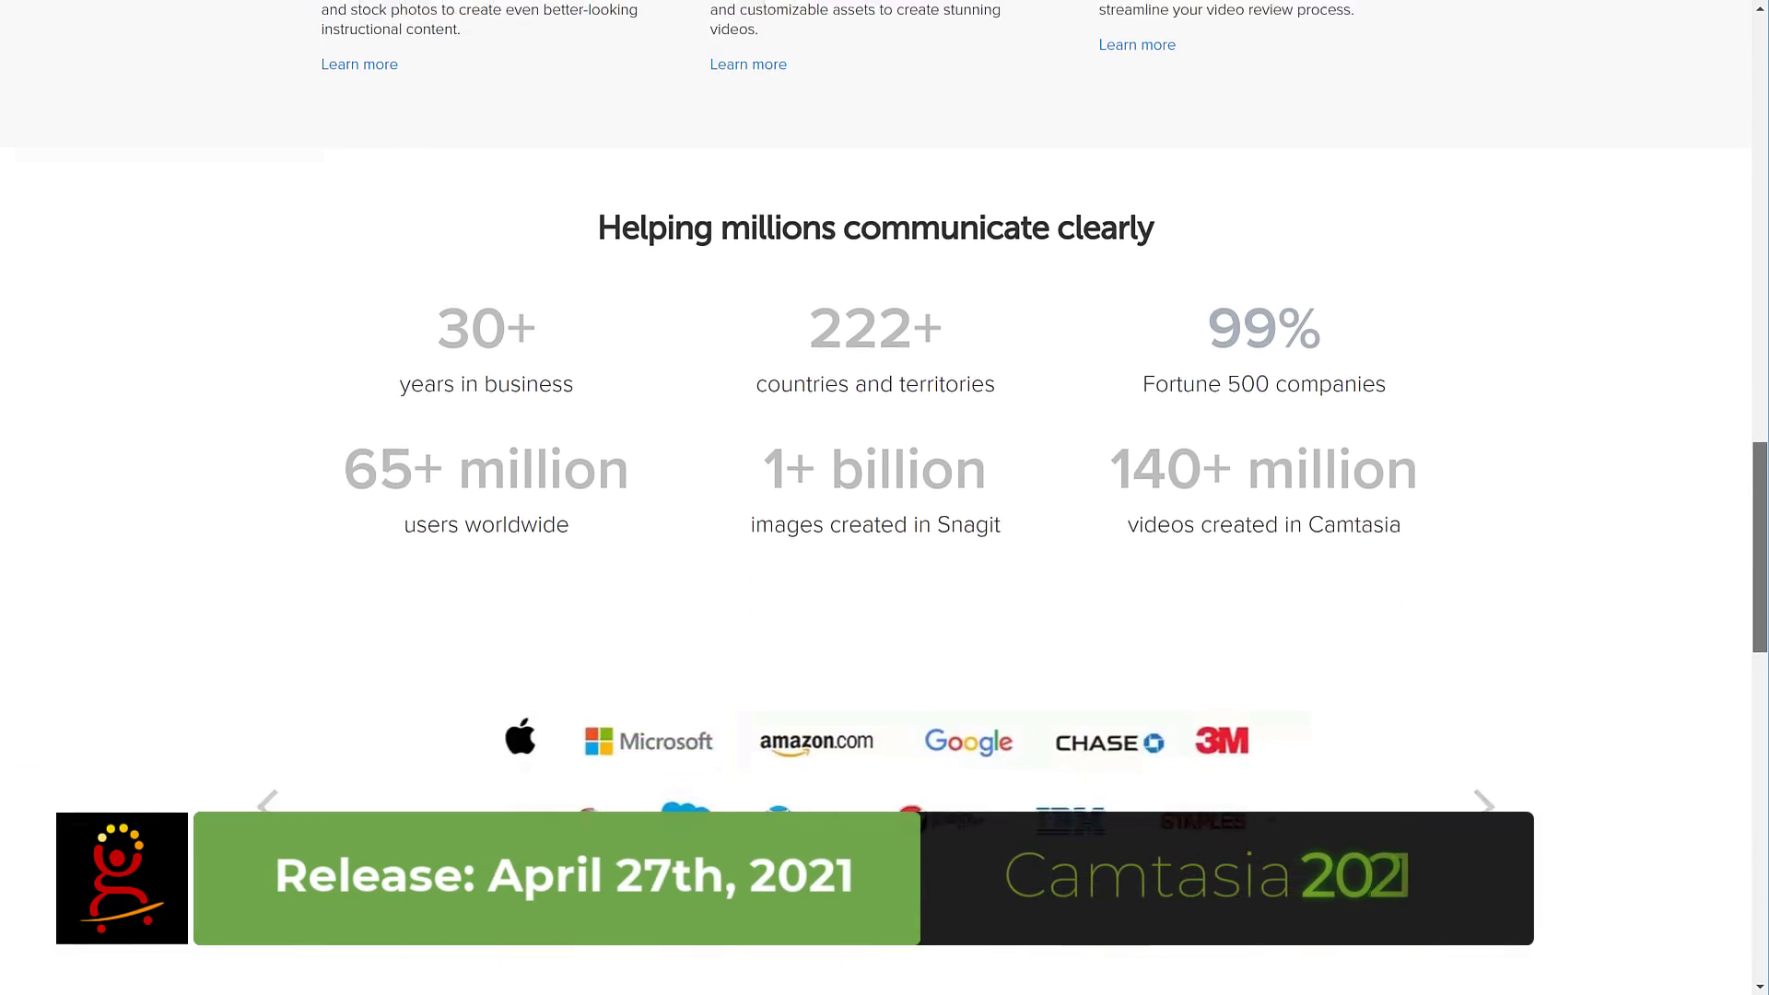
scroll(876, 498, down, 8)
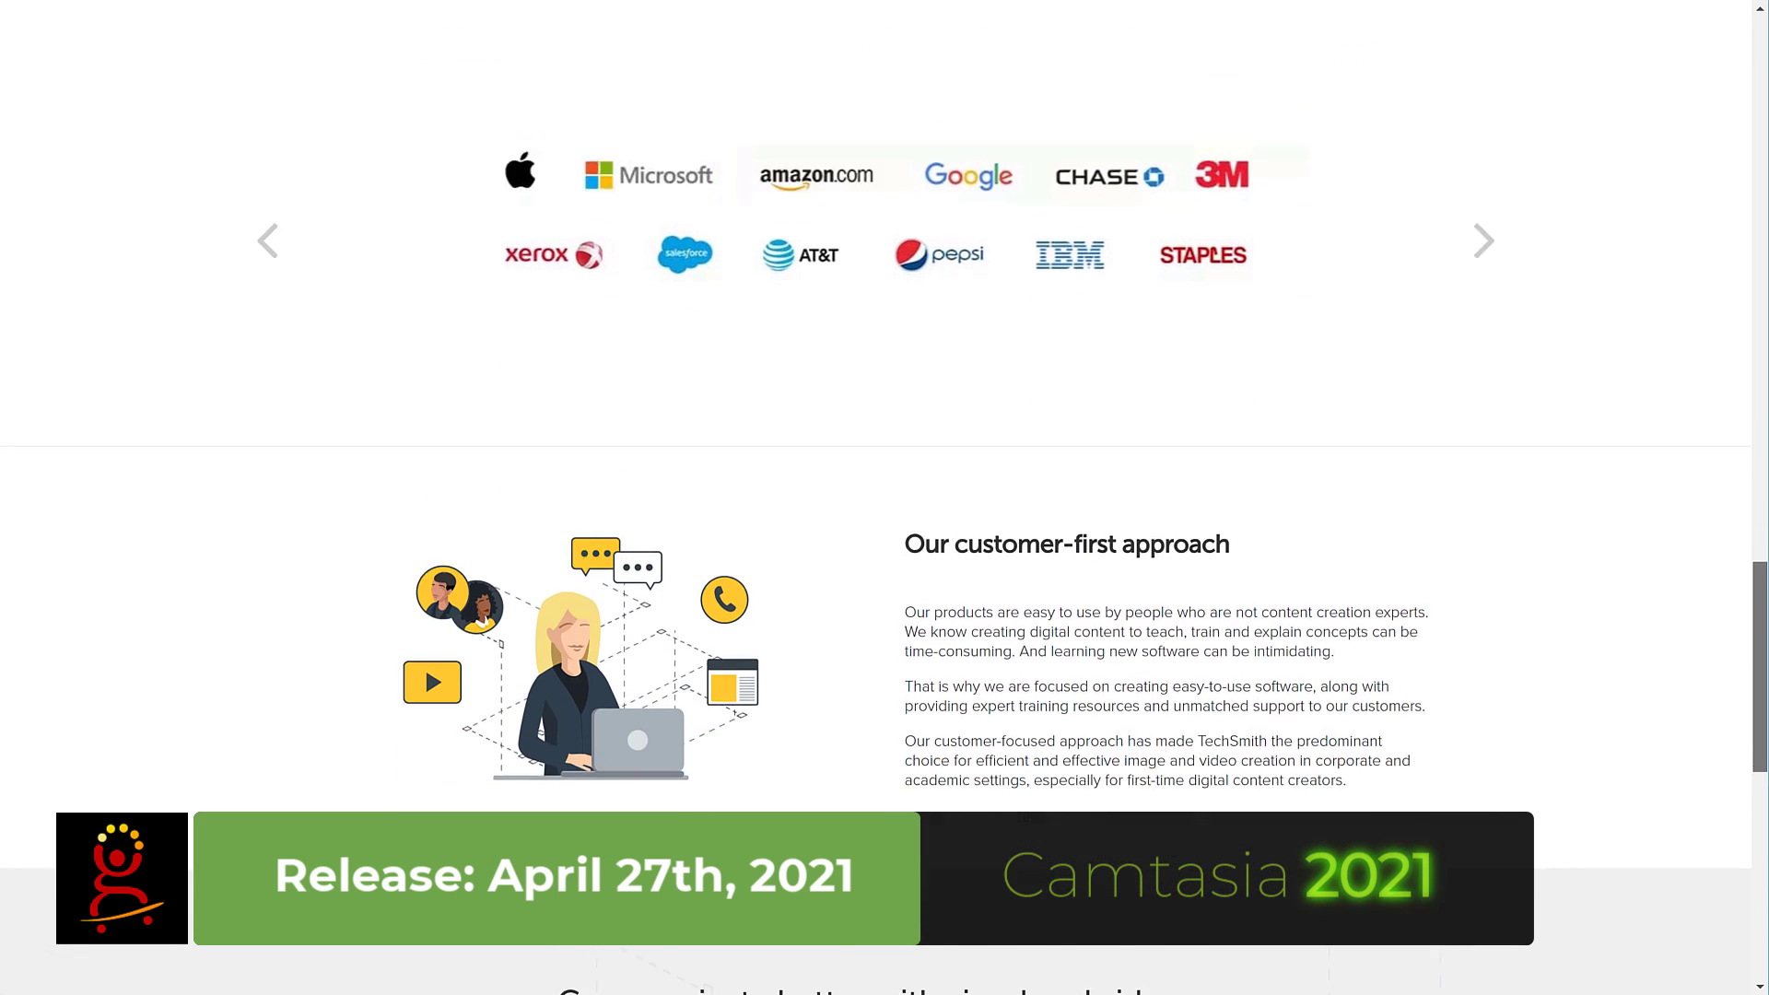
scroll(1449, 691, down, 1)
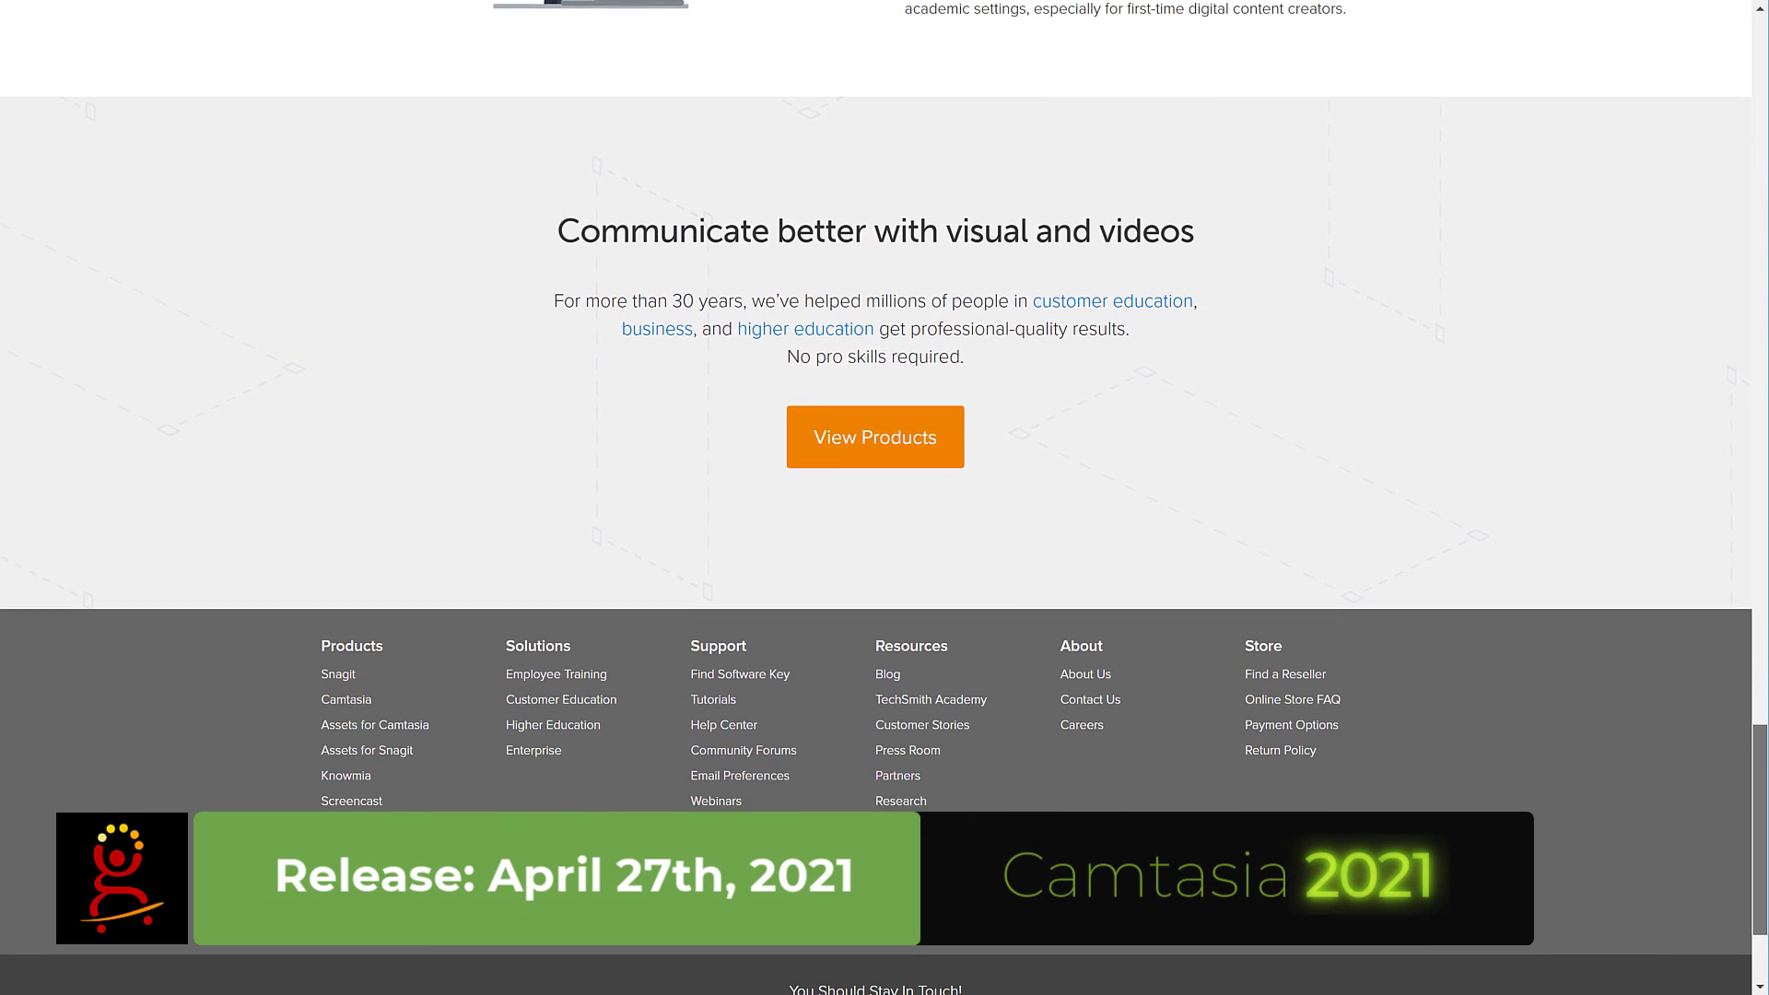
click(867, 444)
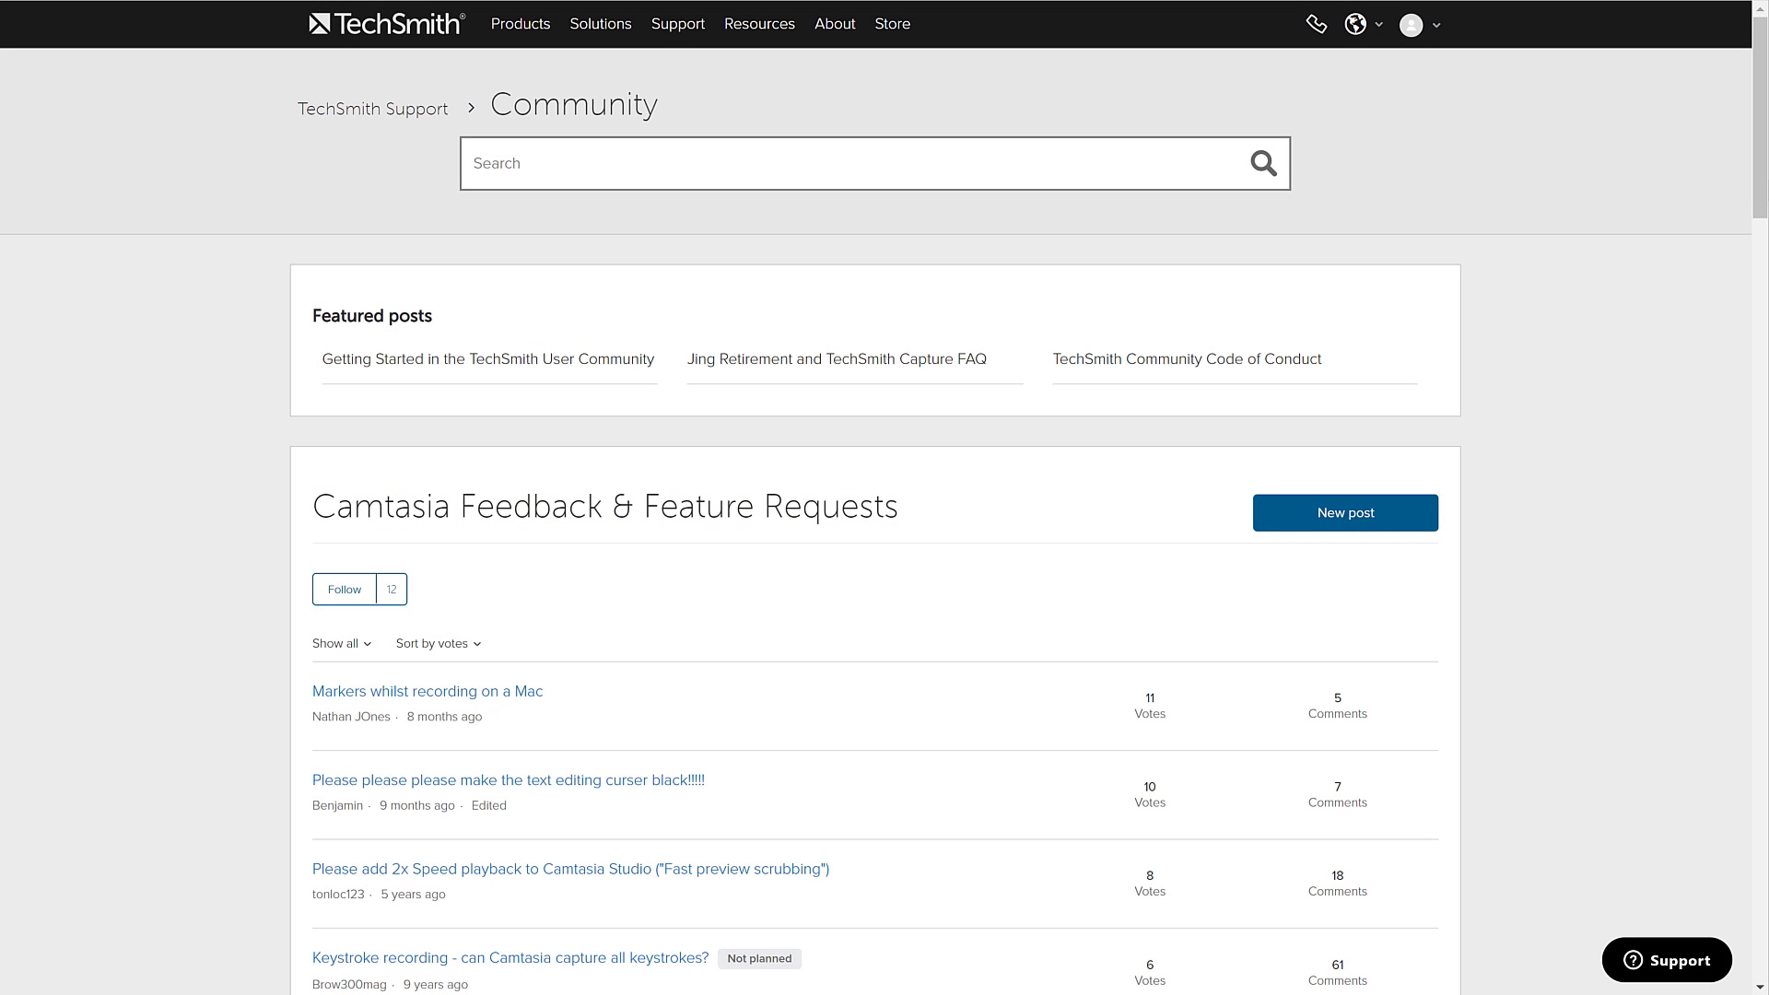
Step: Examine the posts and recent activity on the Camtasia Feedback & Feature Requests community page
drag(1760, 46, 1762, 707)
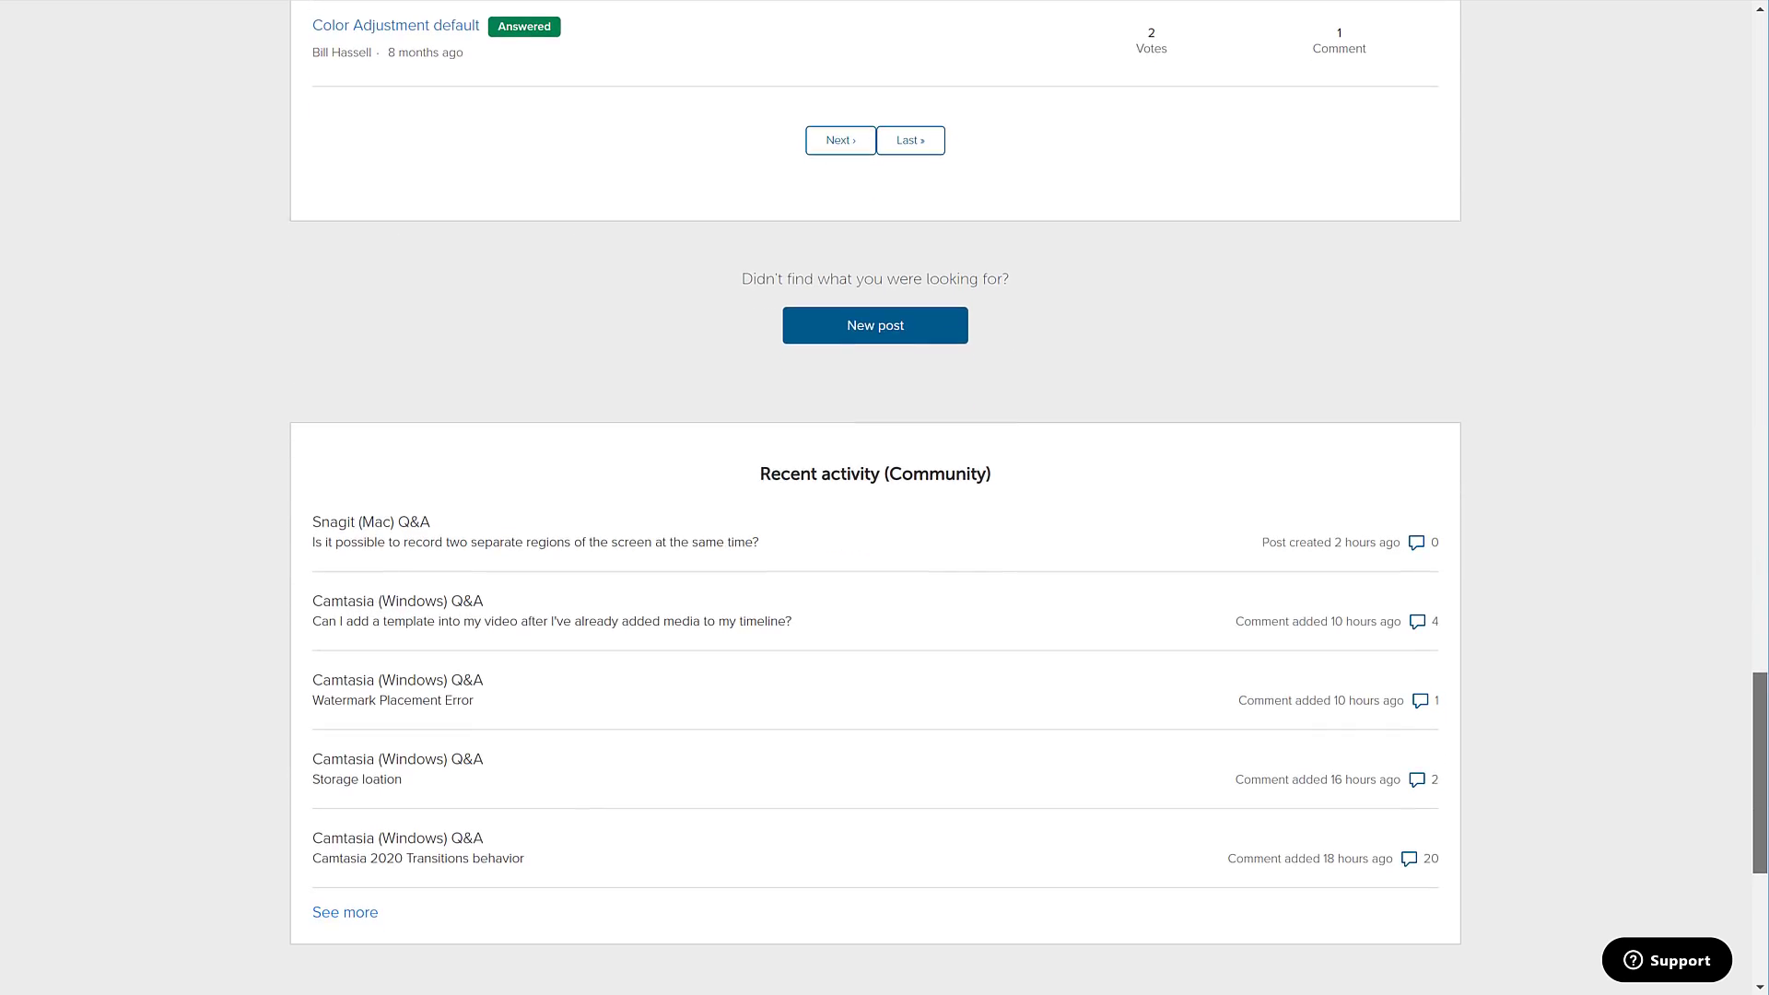
scroll(1695, 773, down, 7)
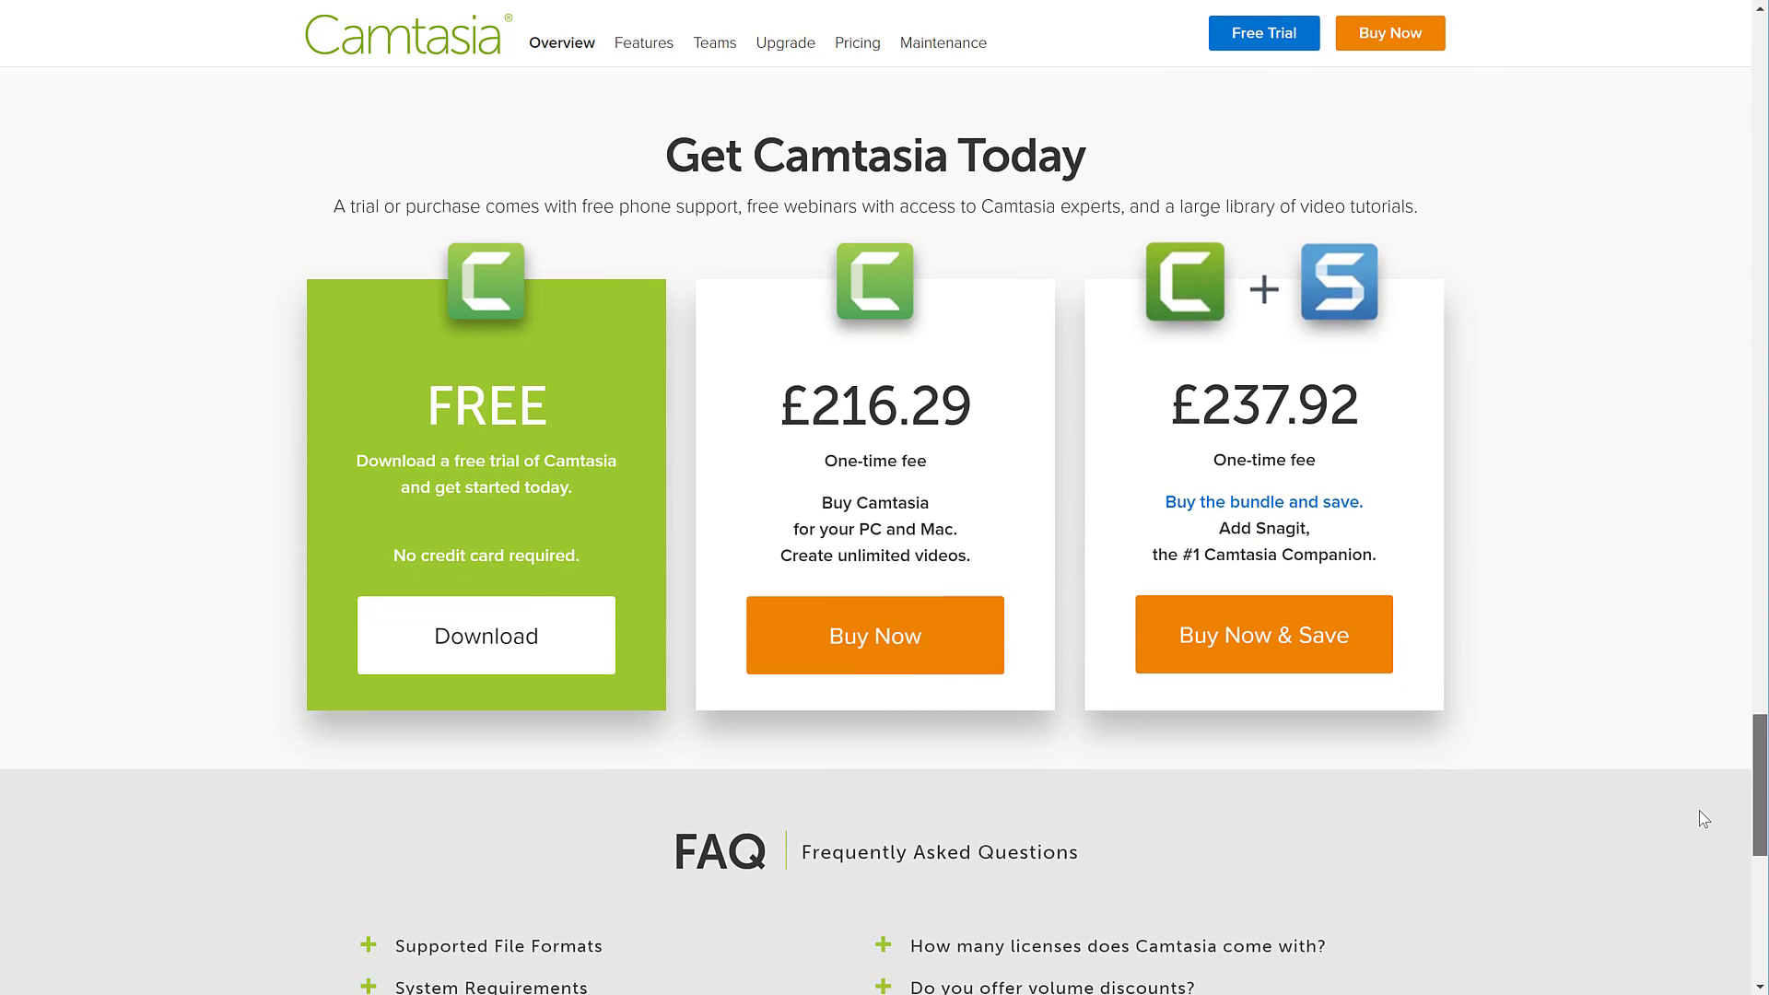
Step: Review the Camtasia purchase options and open the free trial download page
scroll(1698, 820, down, 2)
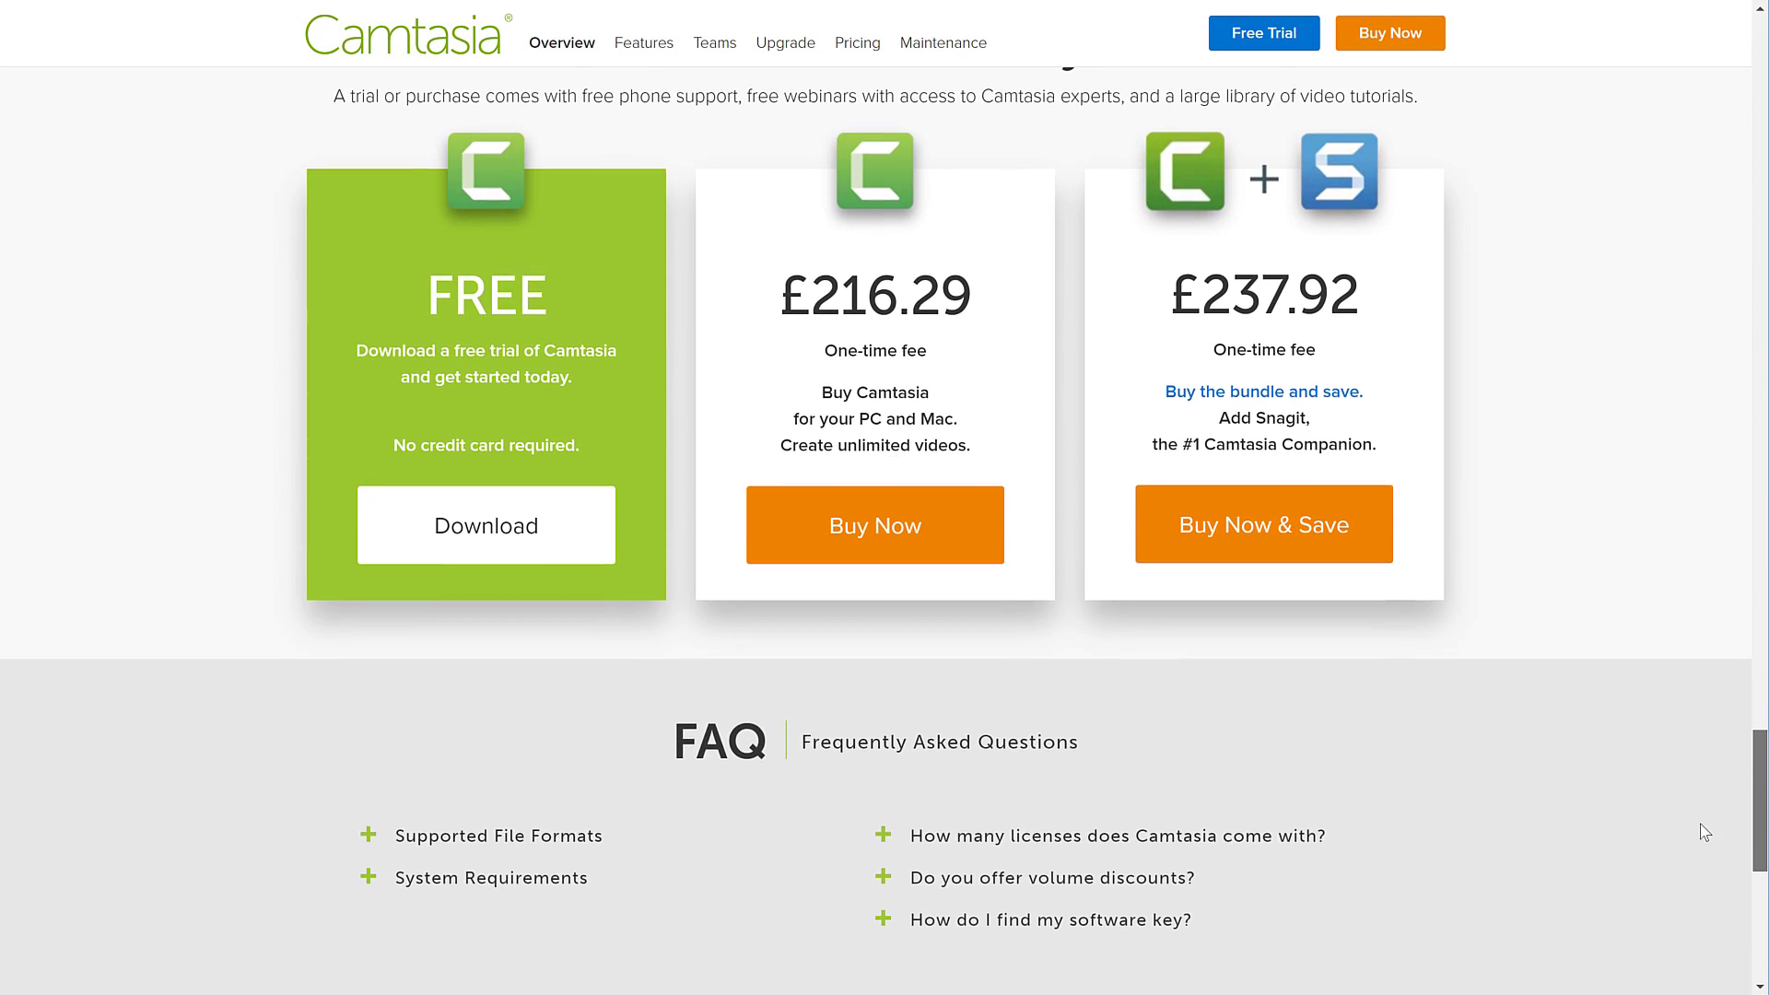
scroll(1698, 822, up, 2)
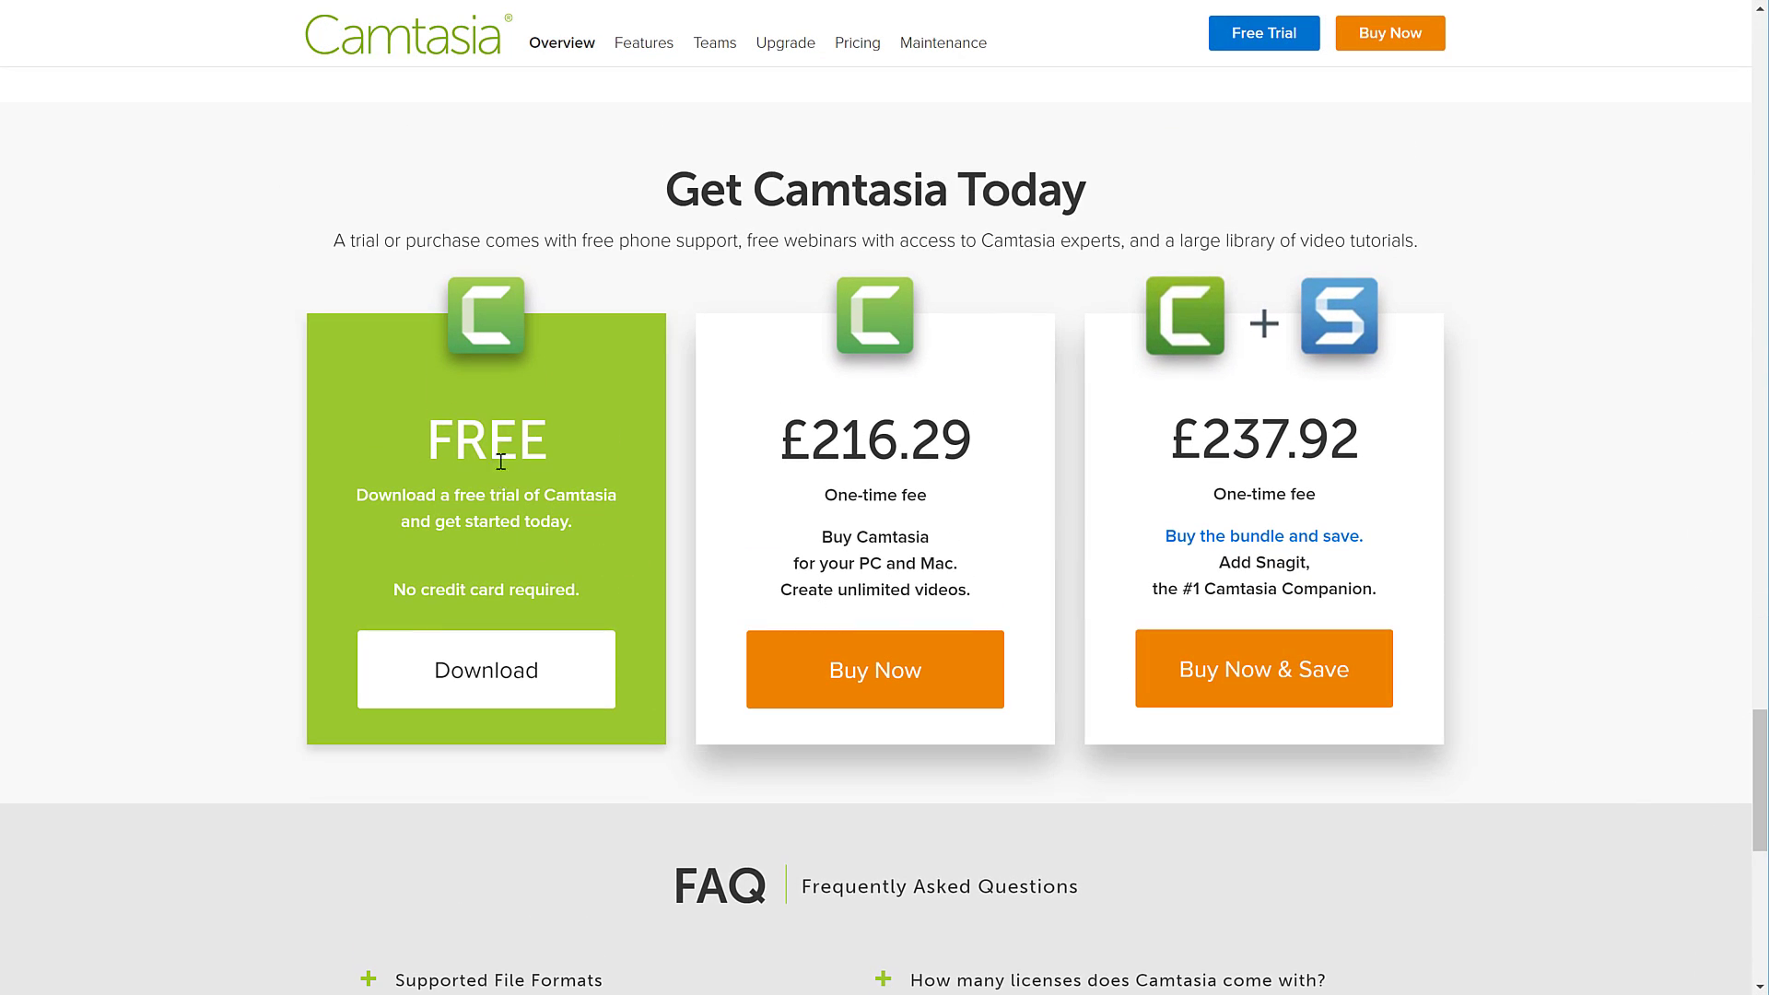
click(480, 674)
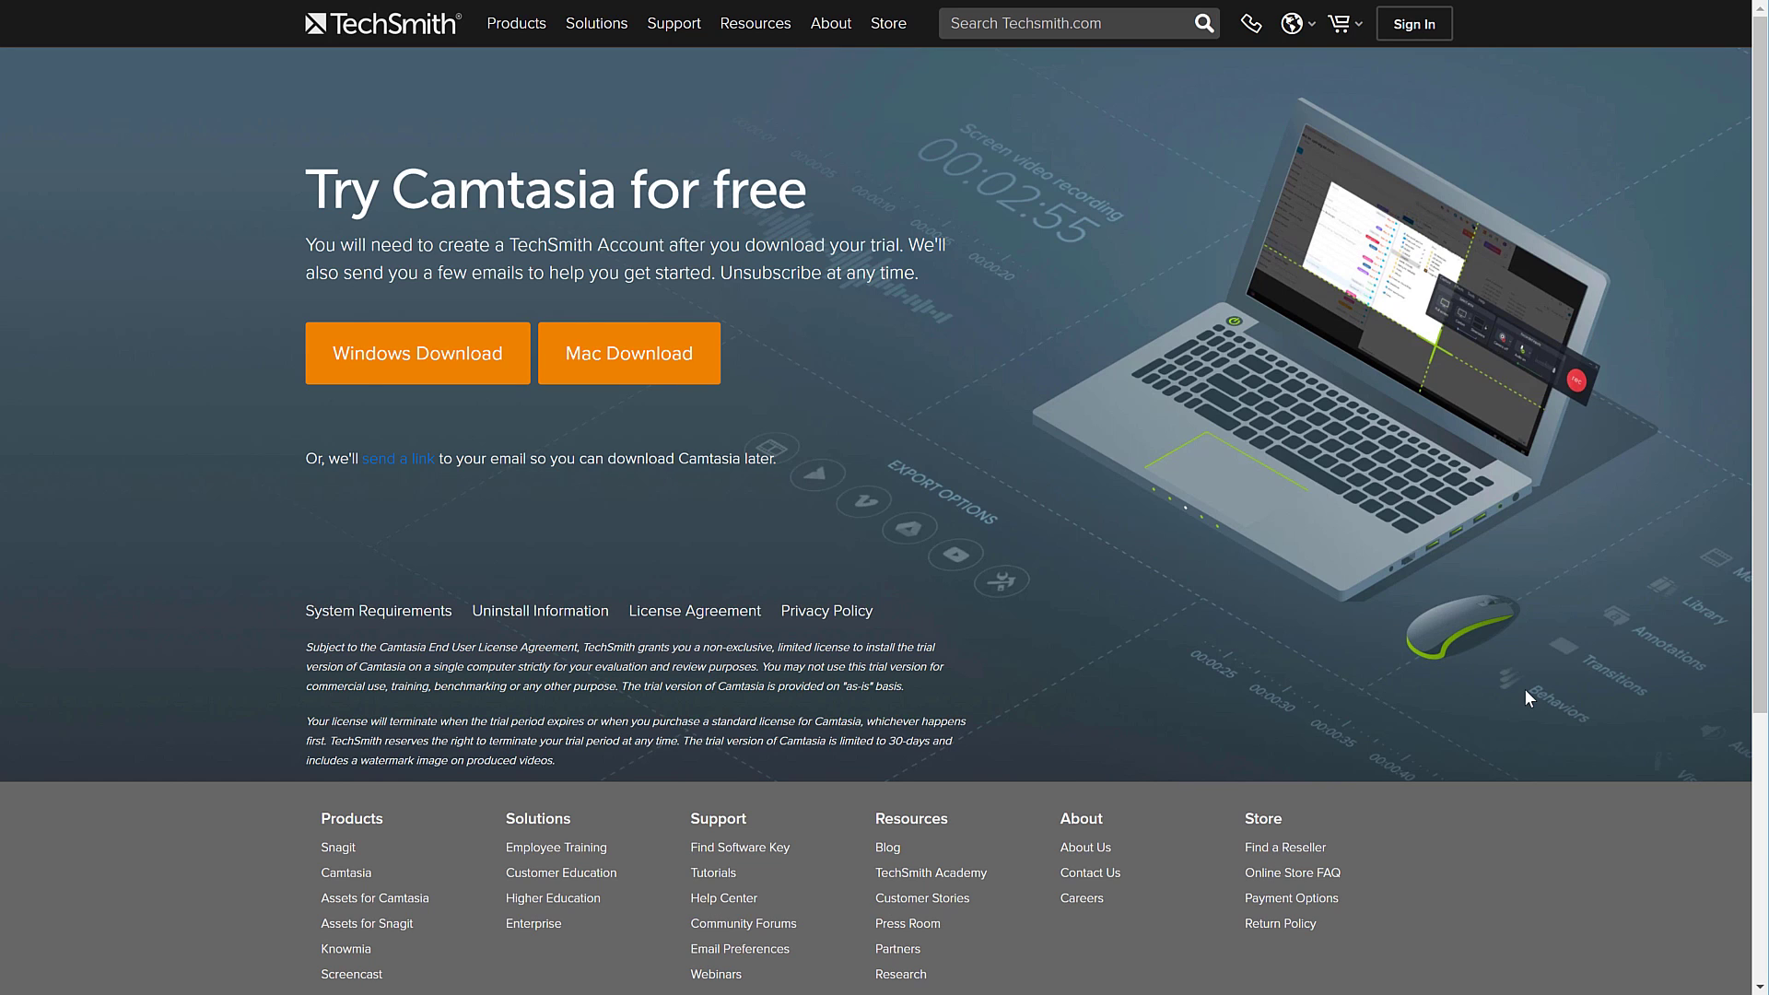
Step: Return to the Camtasia overview page and play its introduction video, closing it before looking through the page
key(alt+Left)
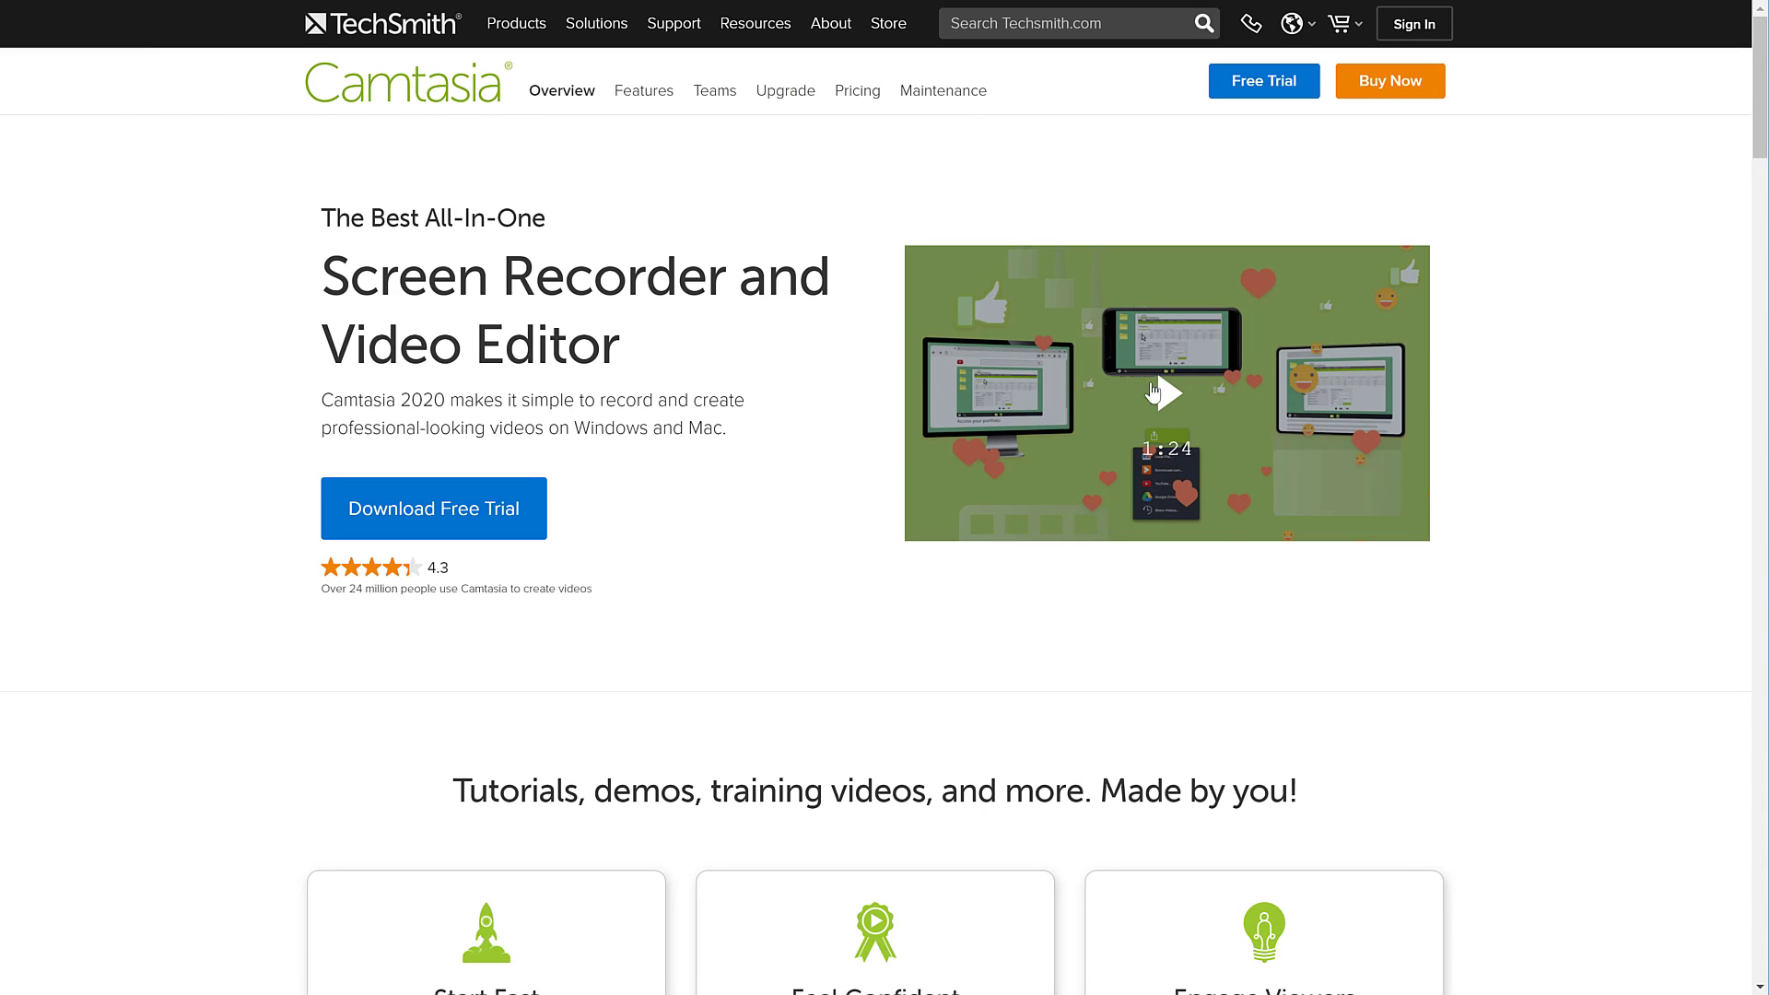
click(1165, 396)
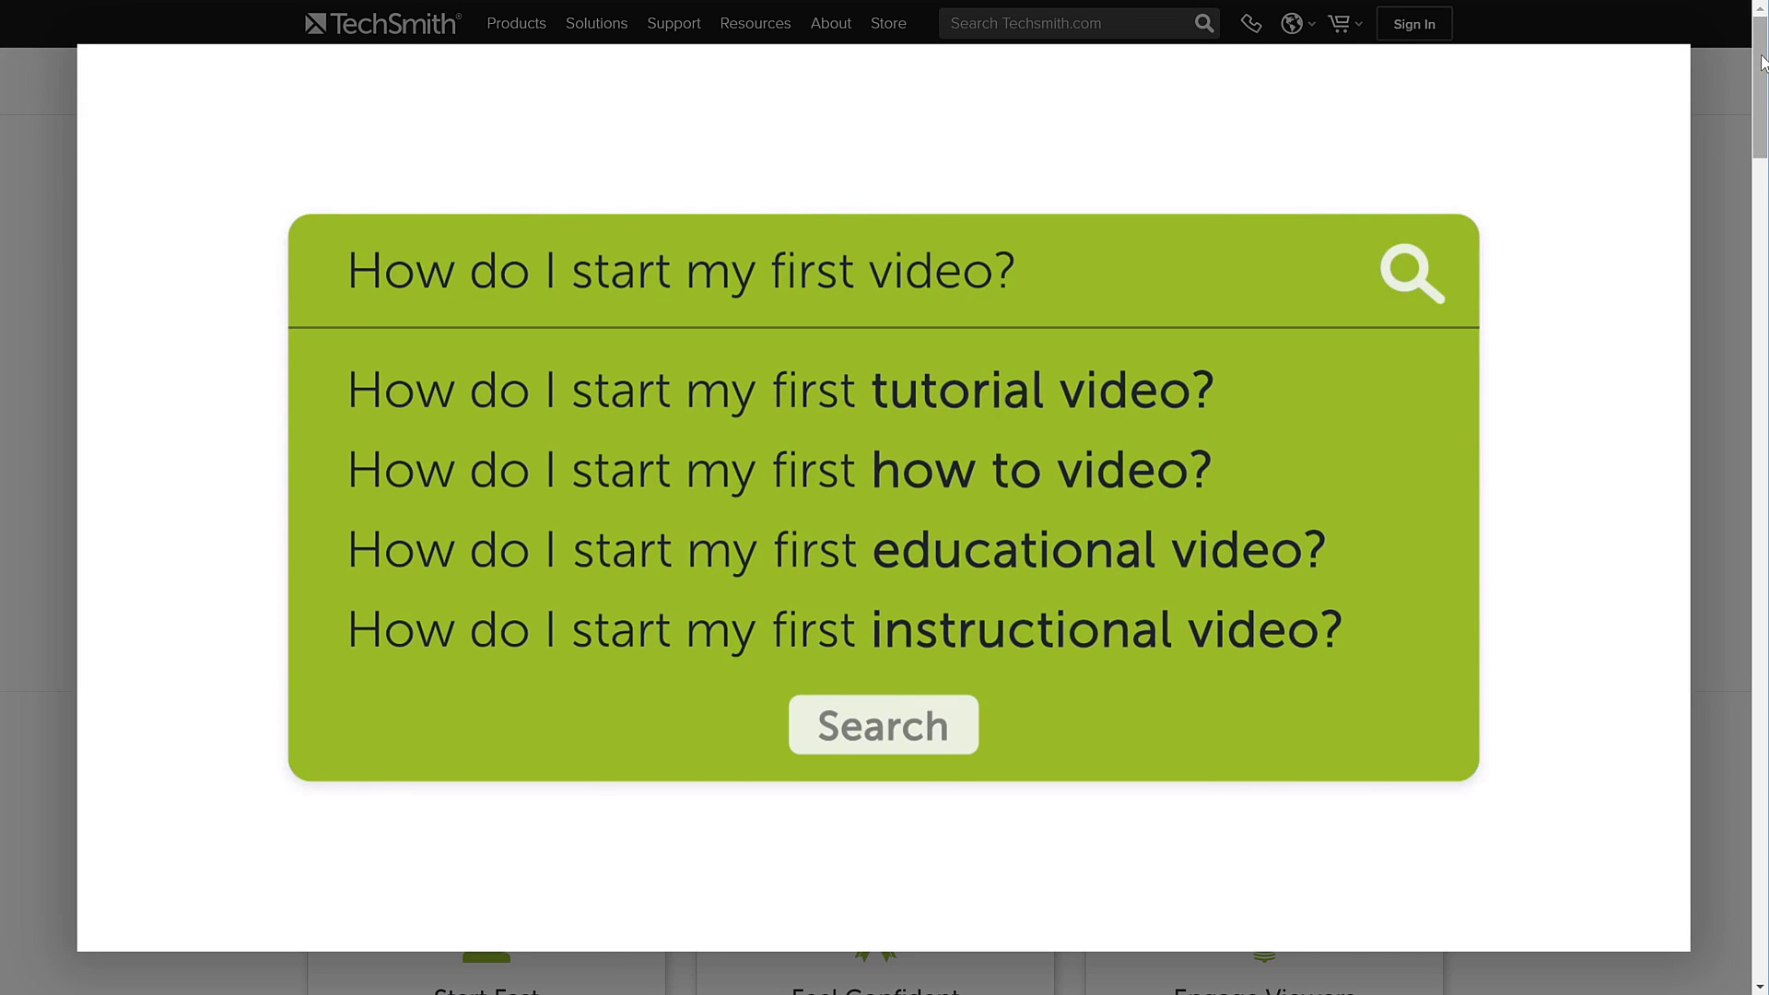
click(1726, 90)
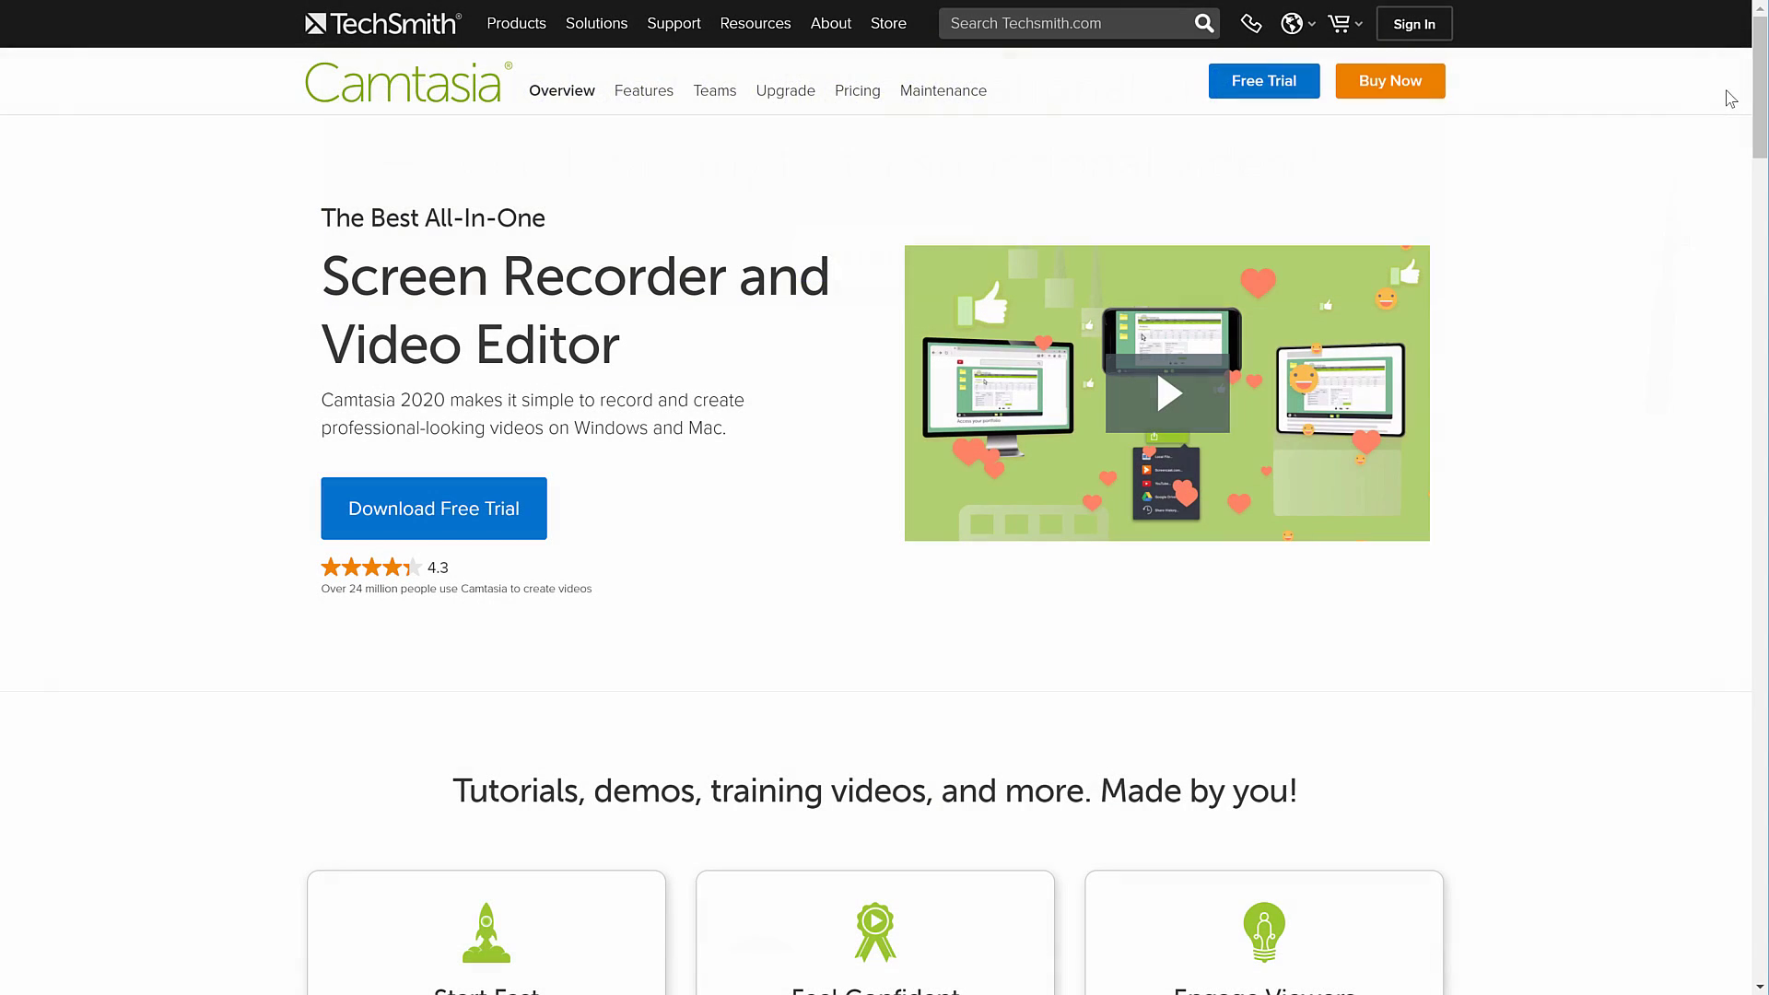
drag(1761, 119, 1698, 781)
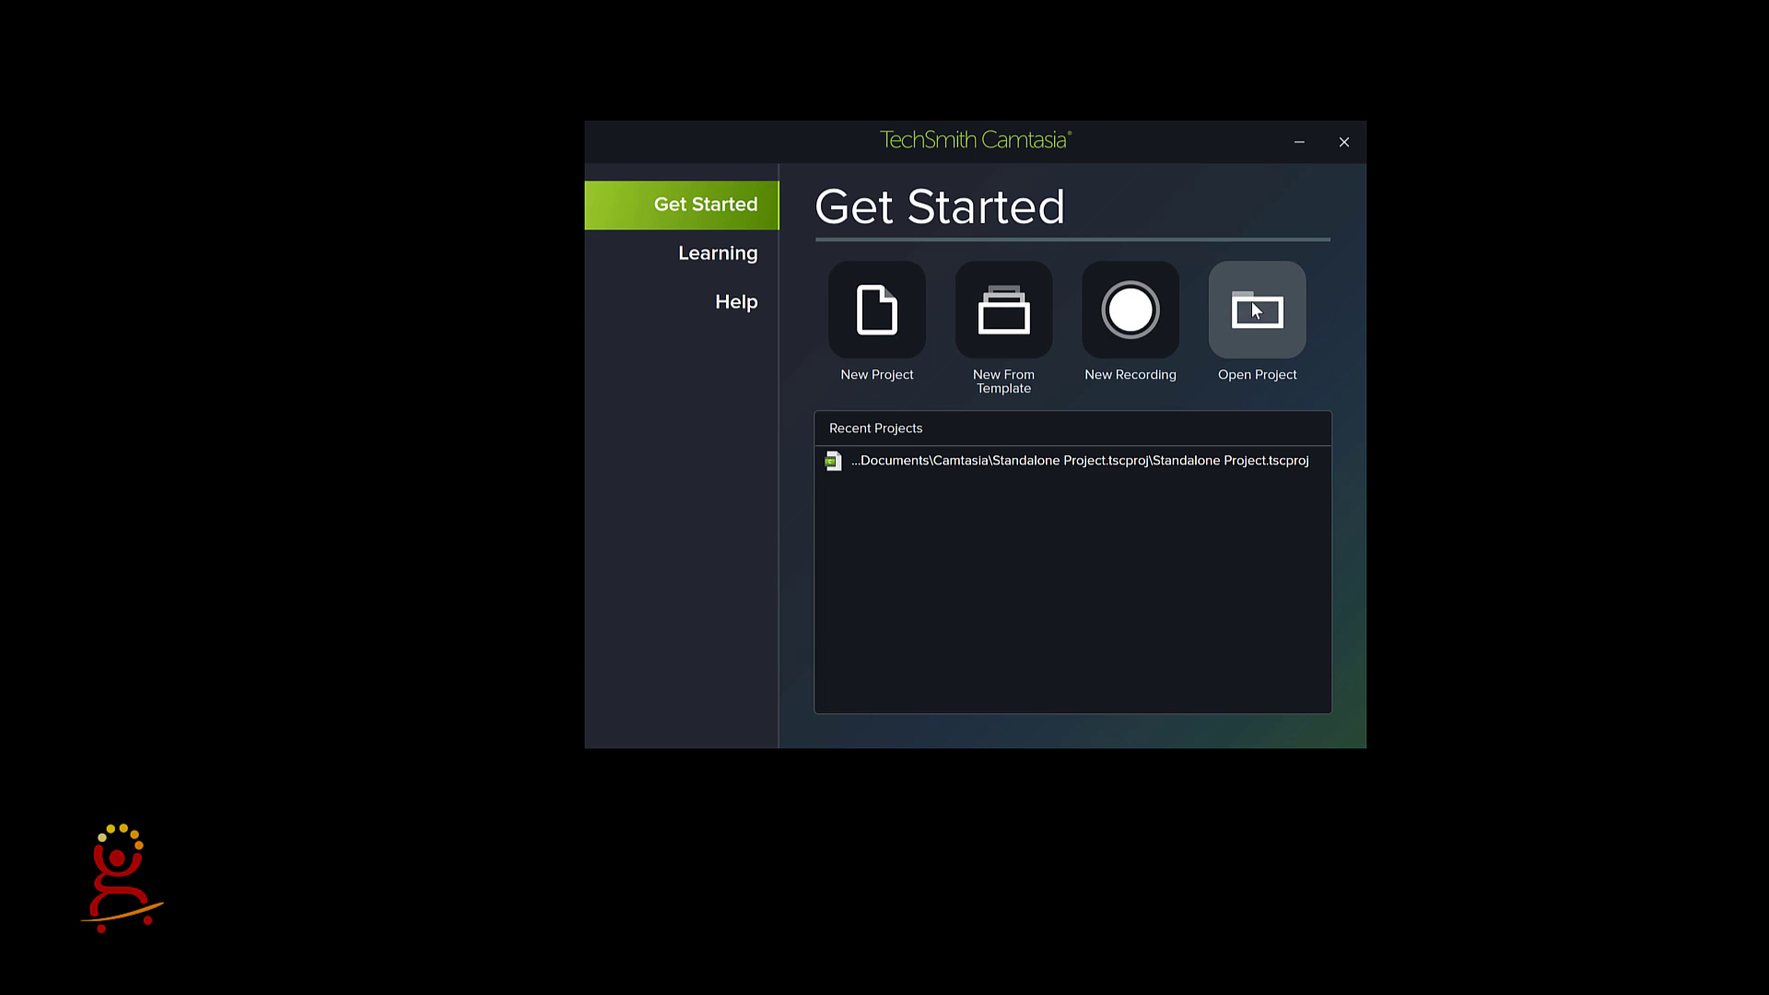
Step: Switch to Camtasia, view the Learning and Help sections of the start window, and create a new project
click(692, 250)
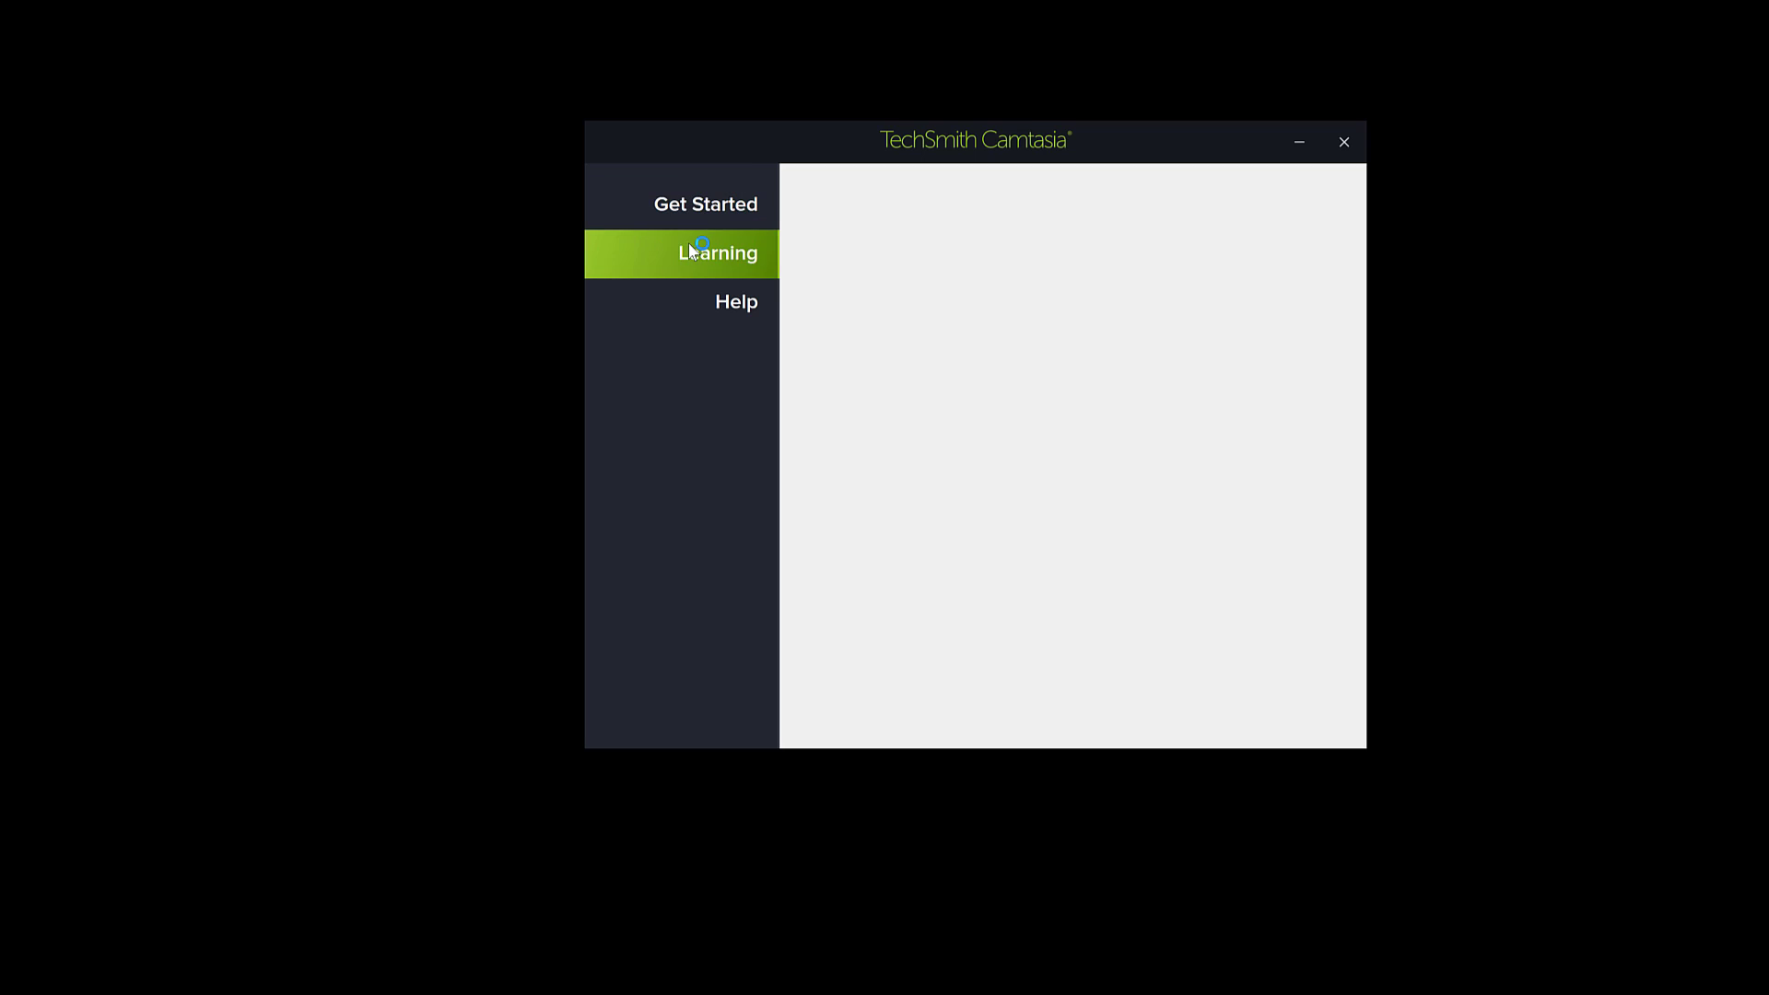
click(732, 304)
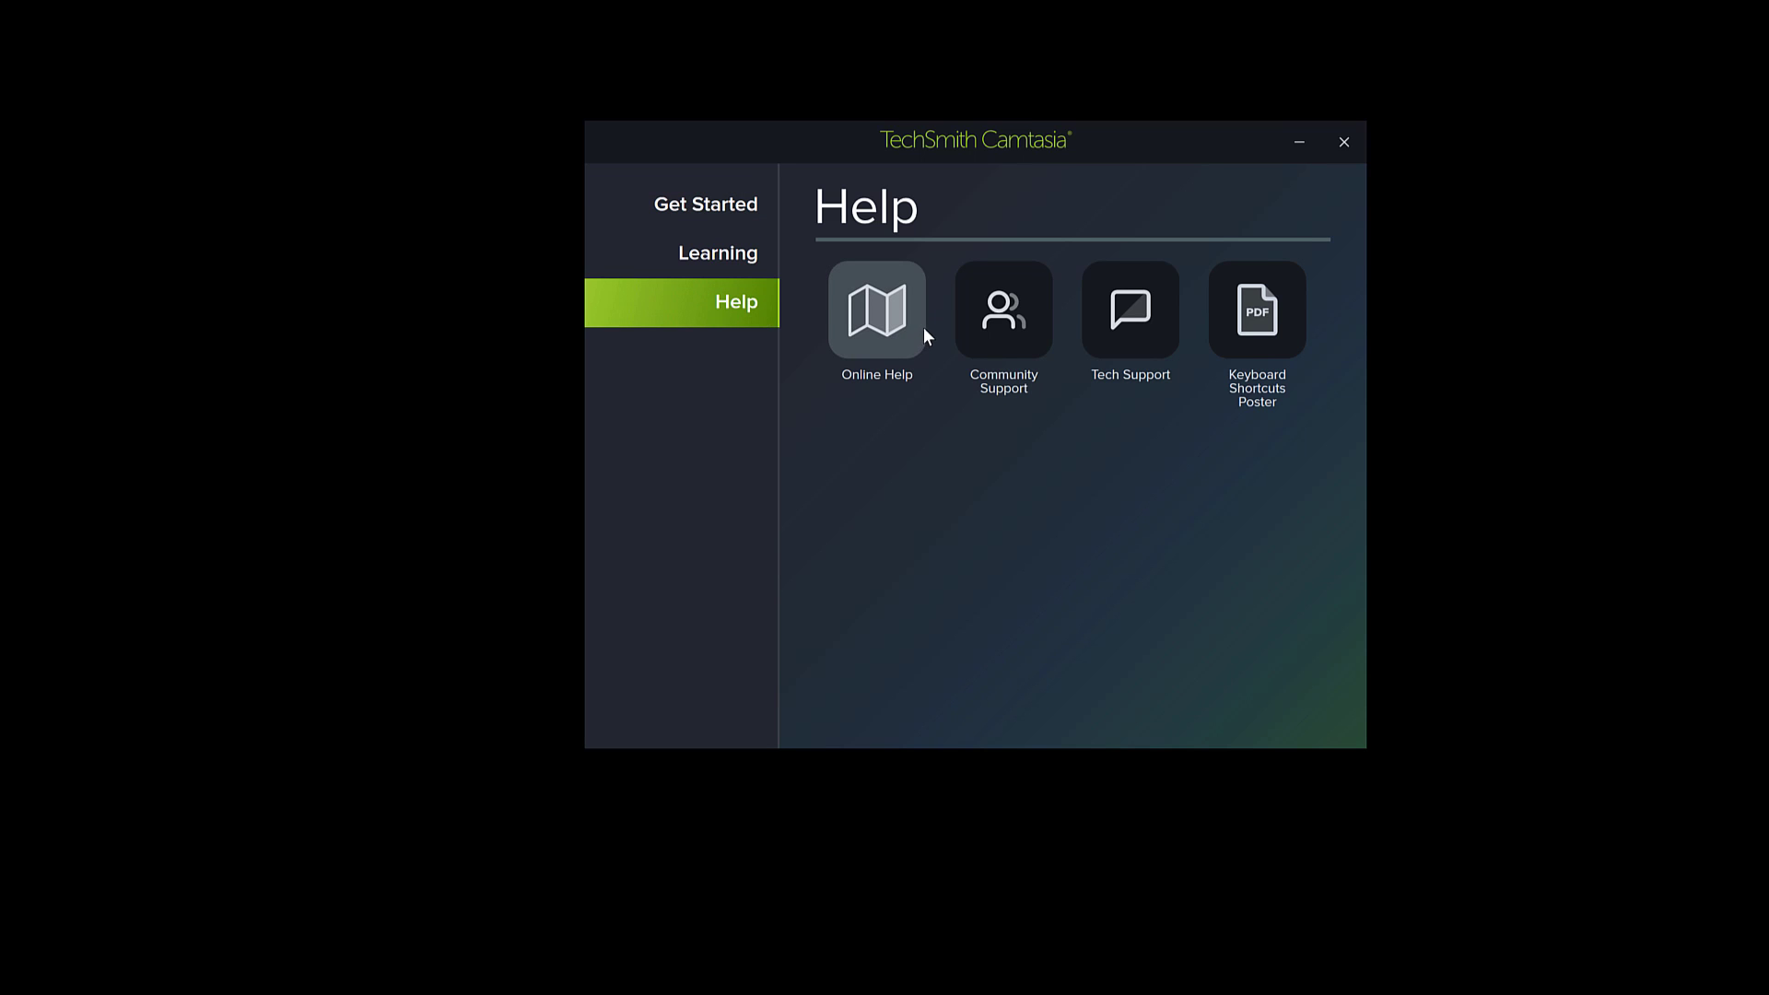
click(669, 210)
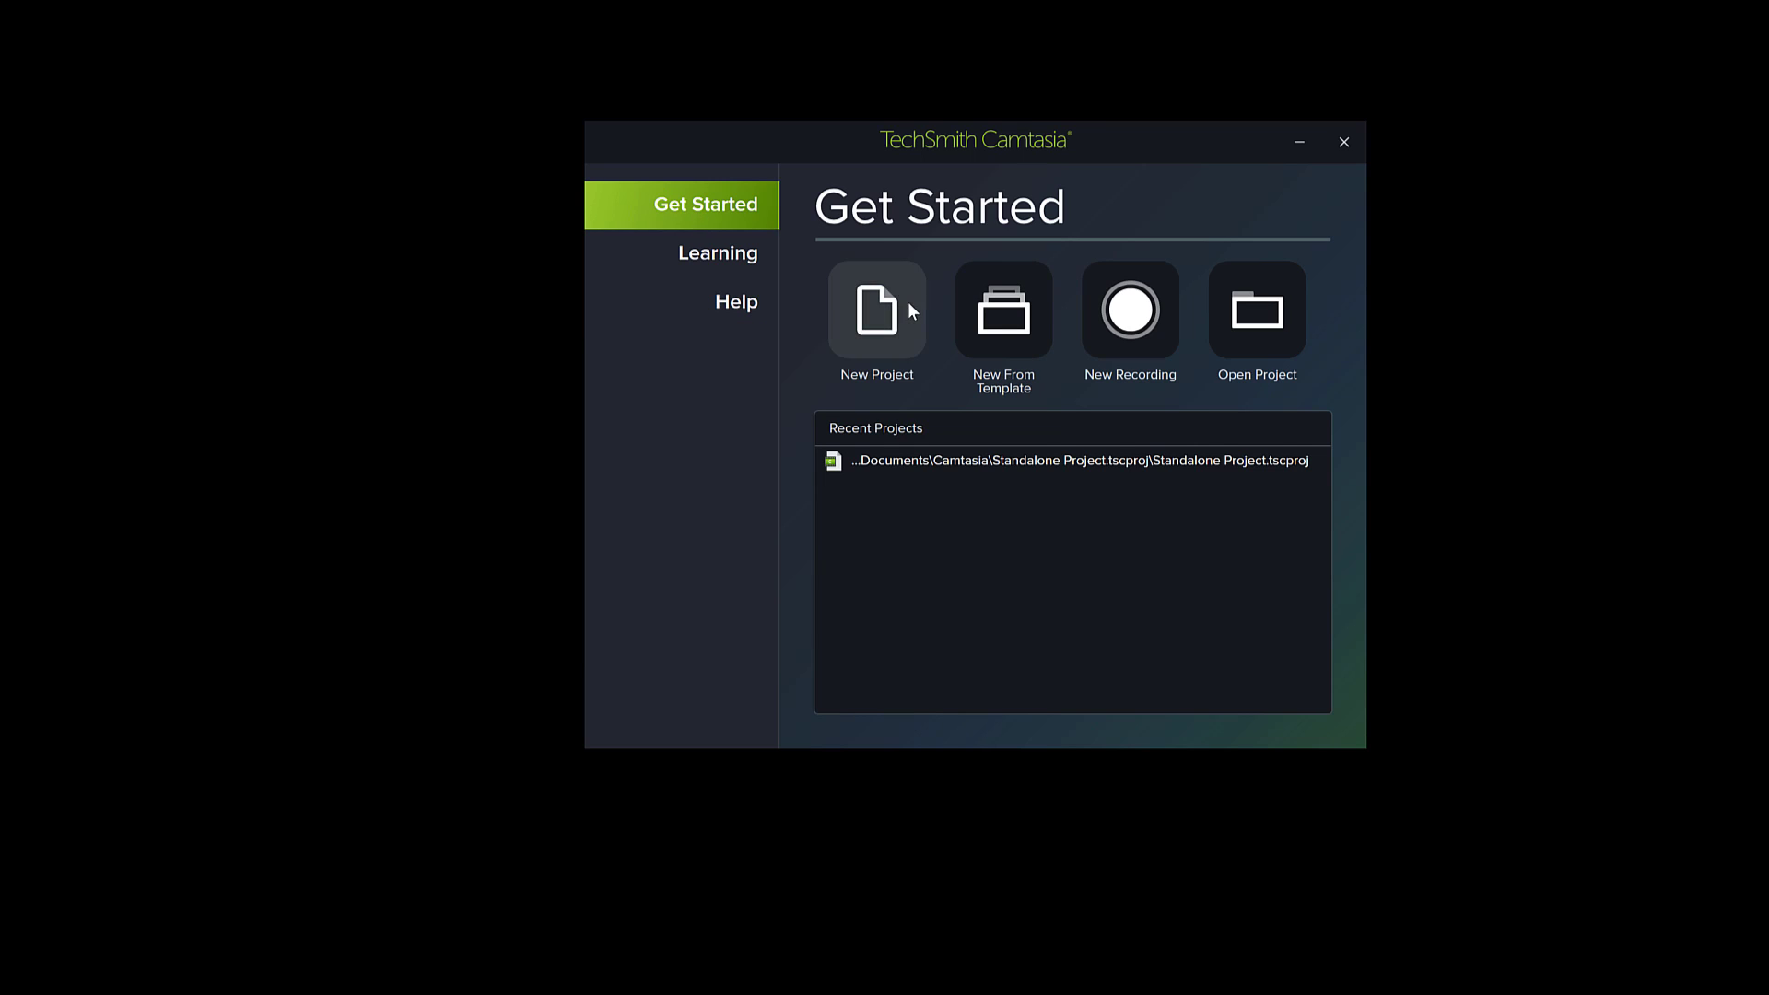
click(887, 316)
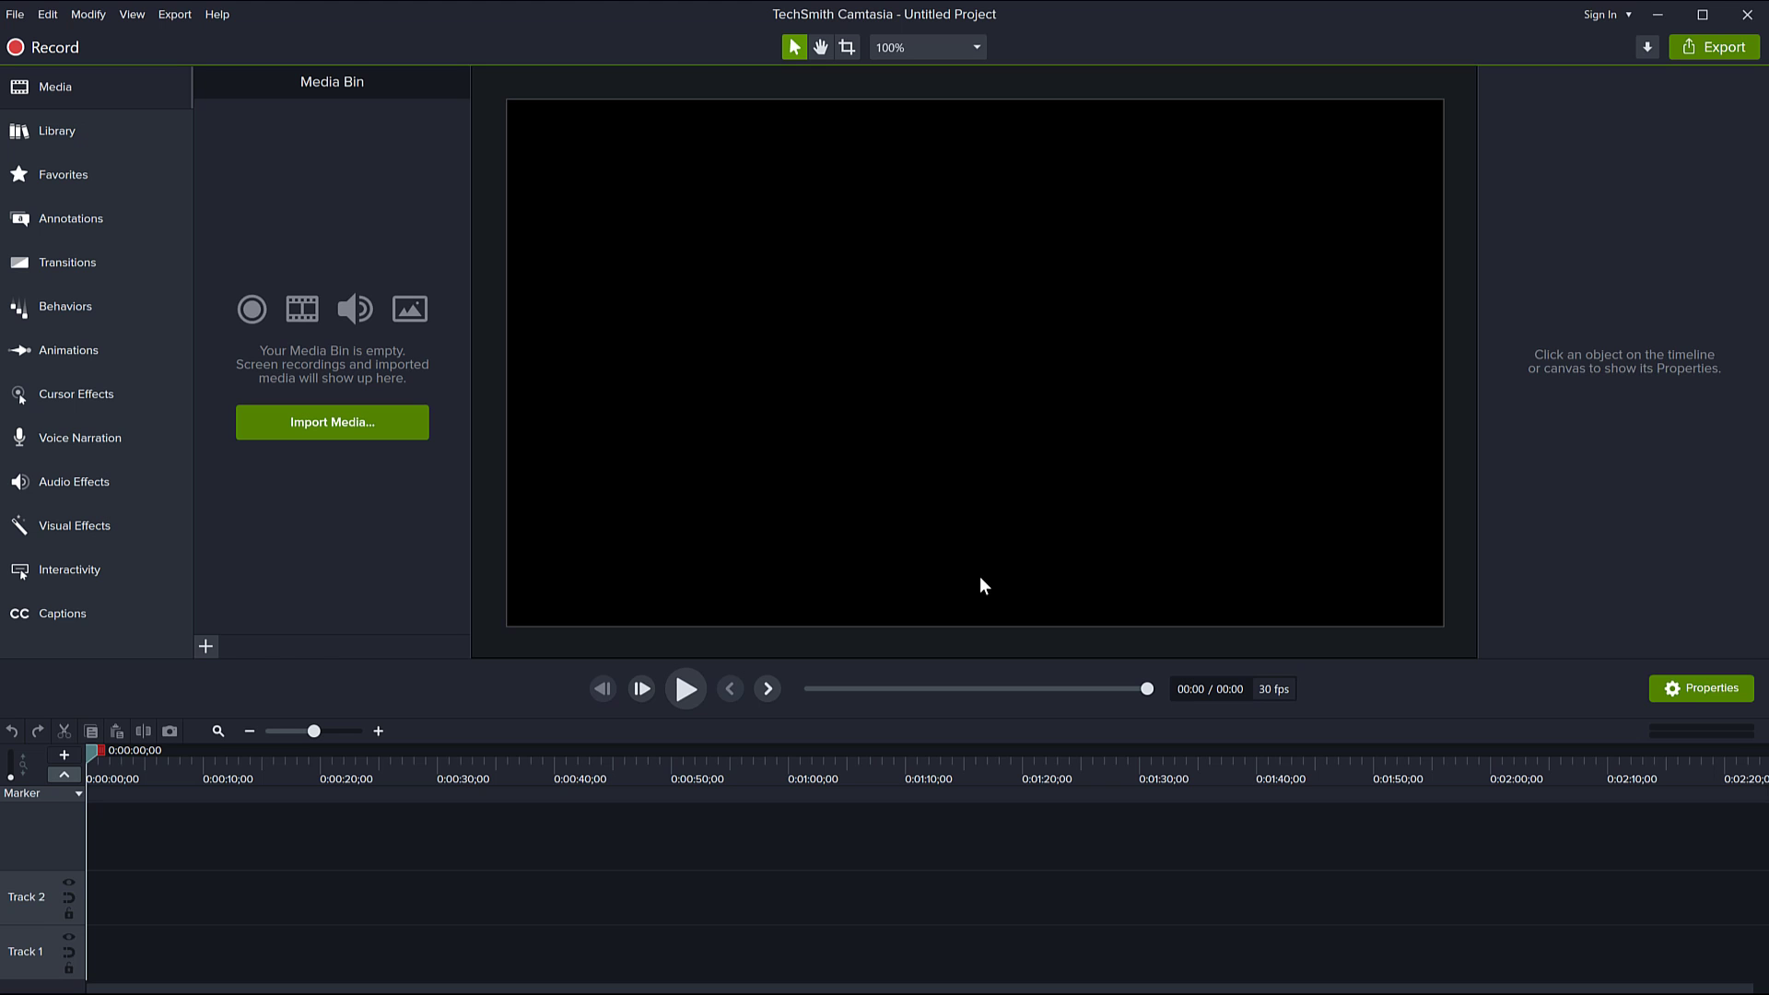
Step: Open the screen recorder, review which sources can be captured, and choose a custom recording region
click(66, 54)
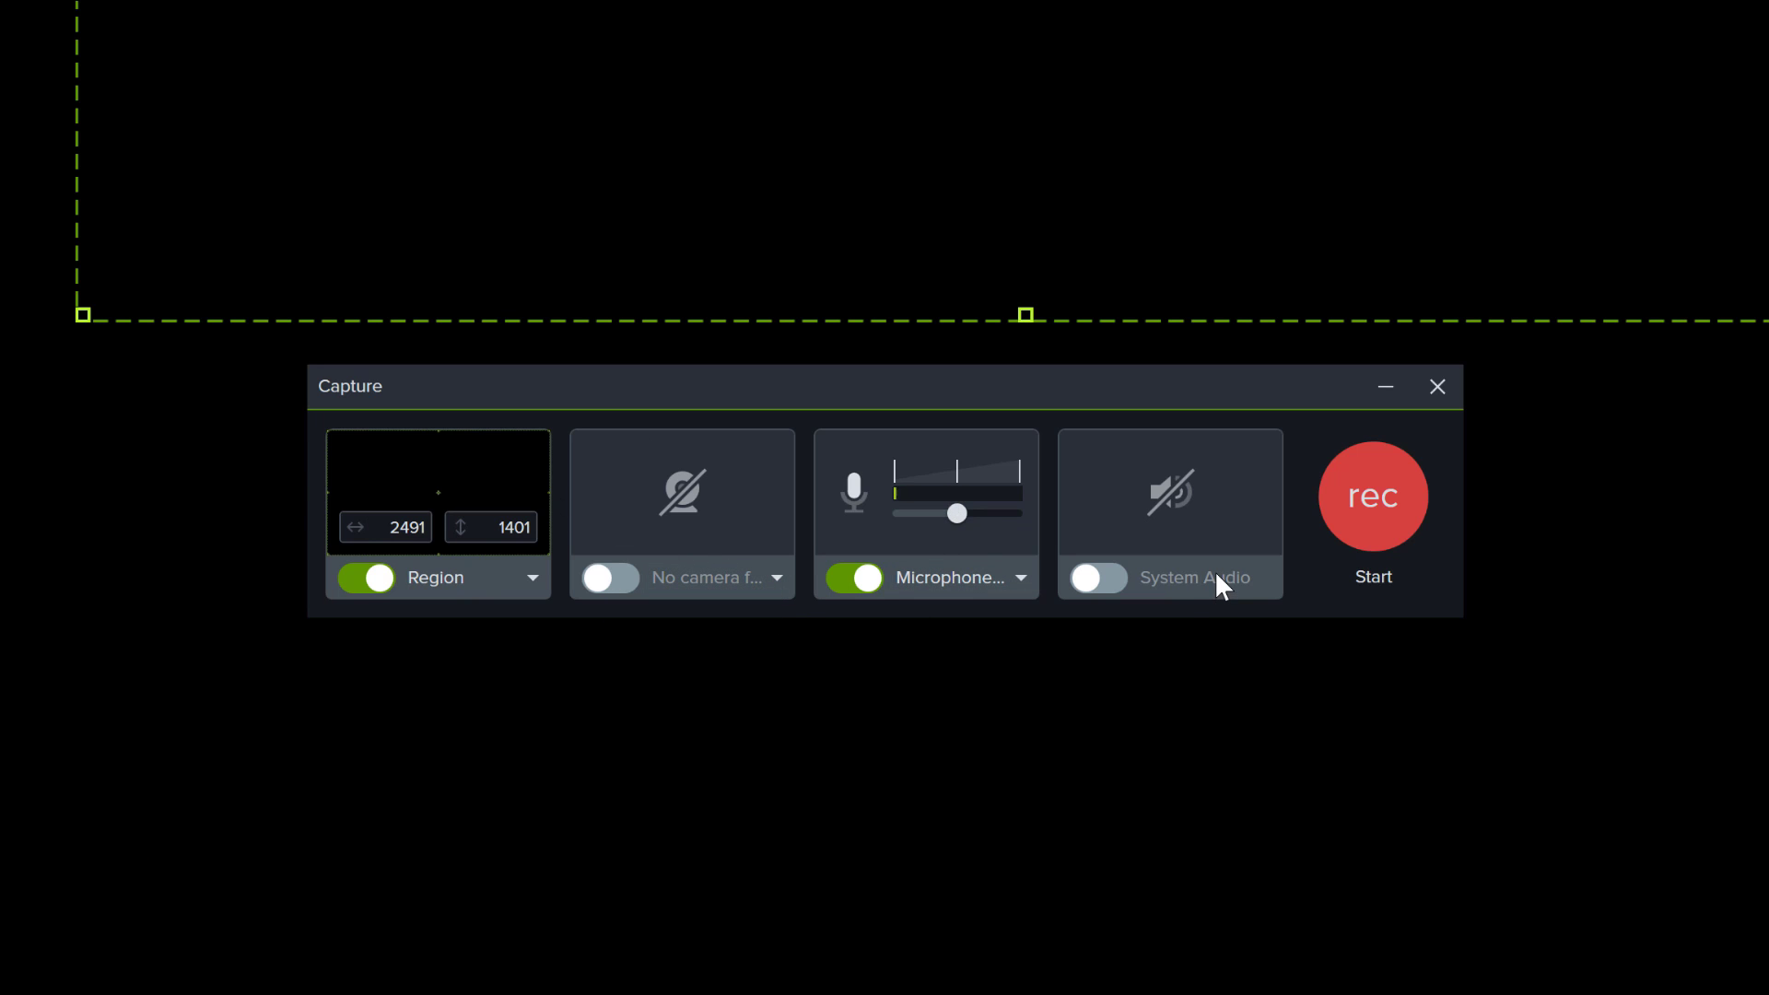
click(364, 386)
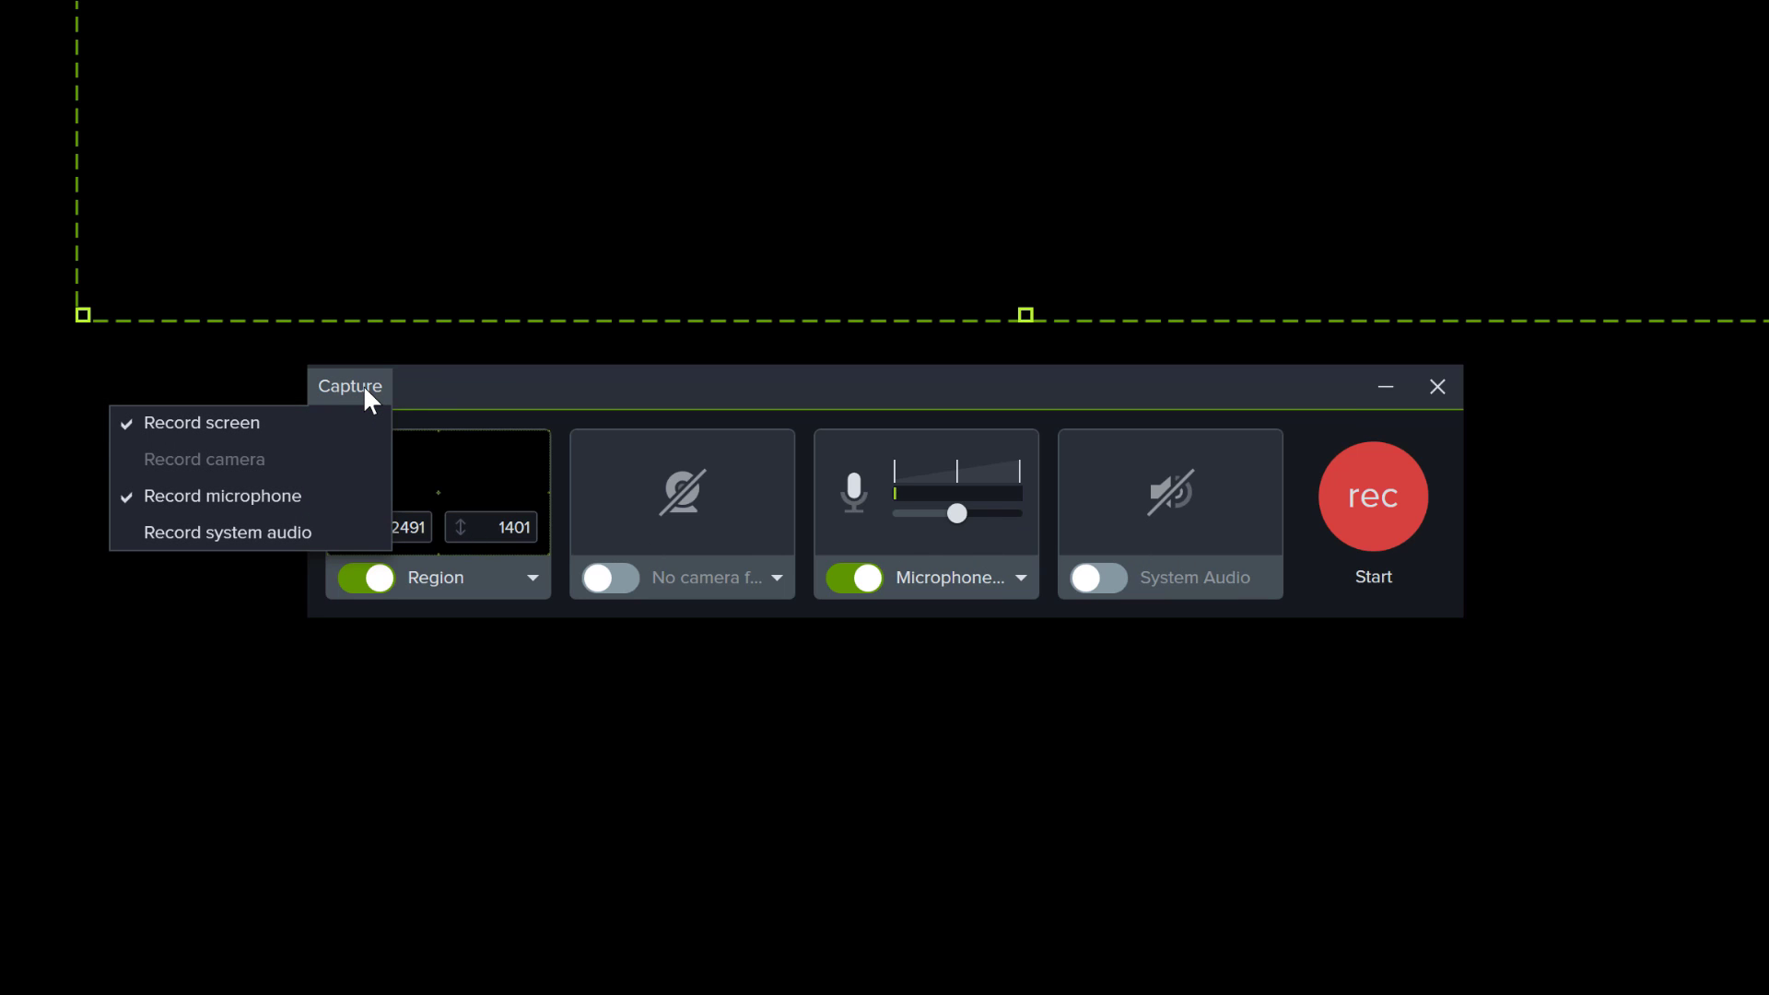
click(365, 386)
click(532, 579)
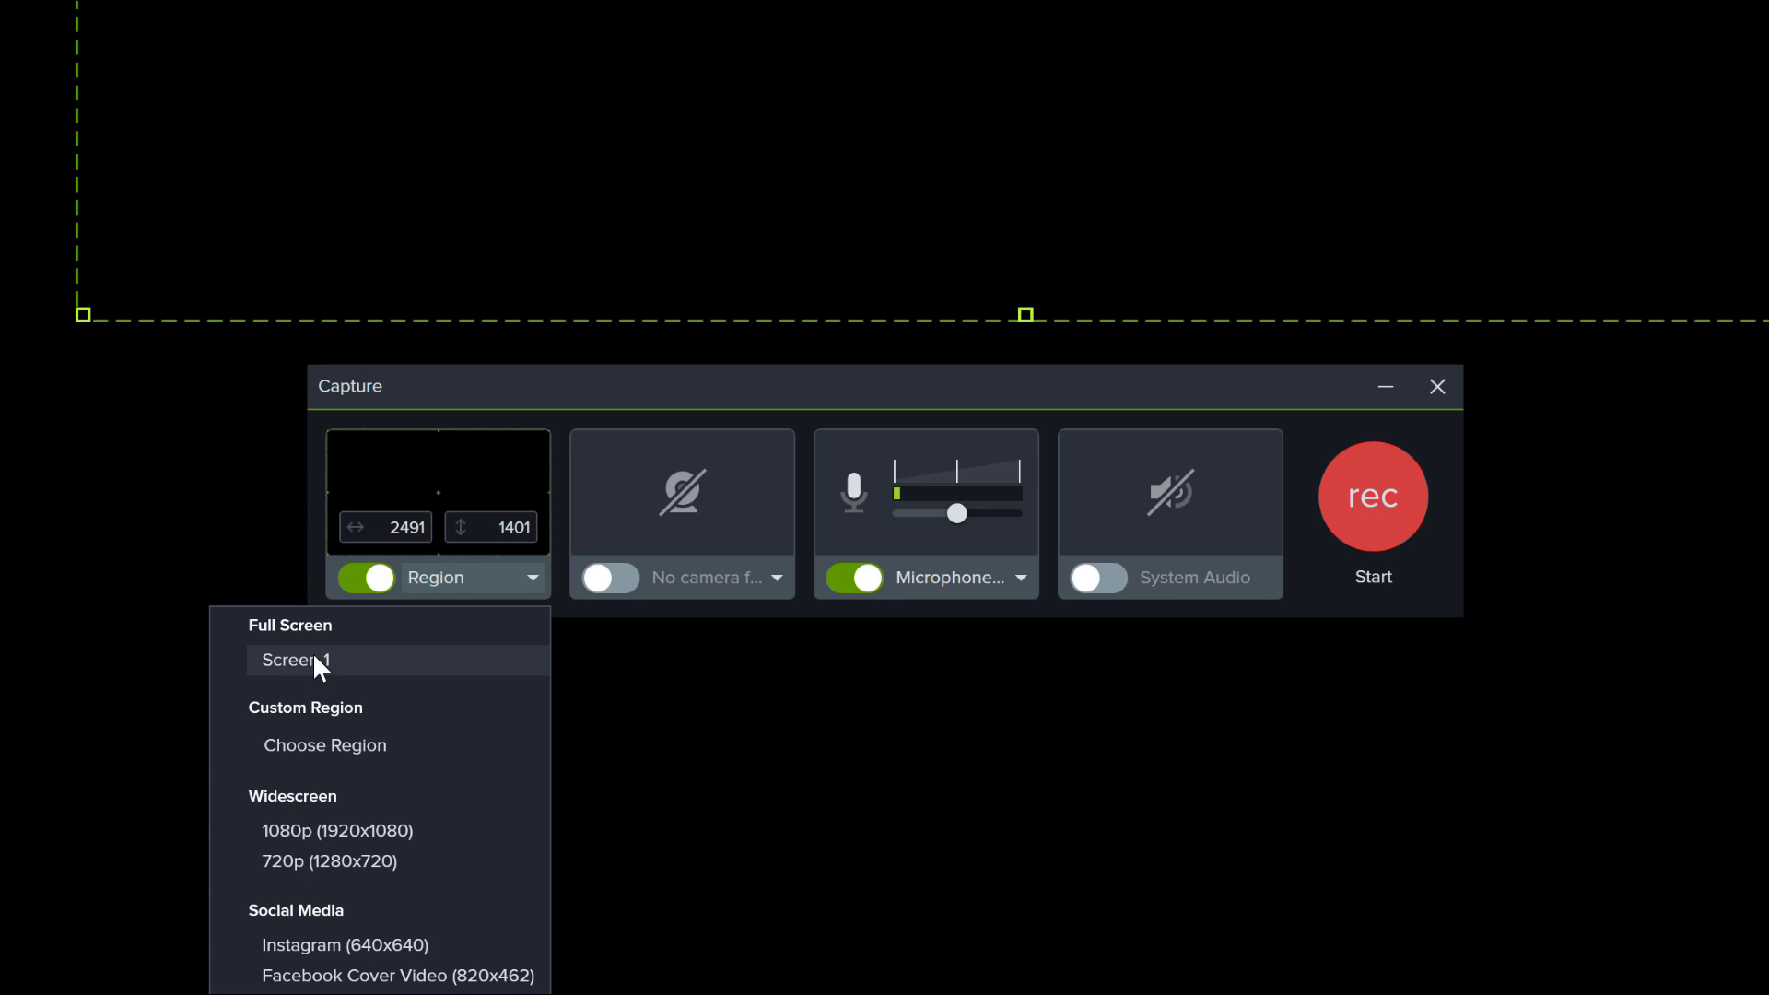
click(320, 747)
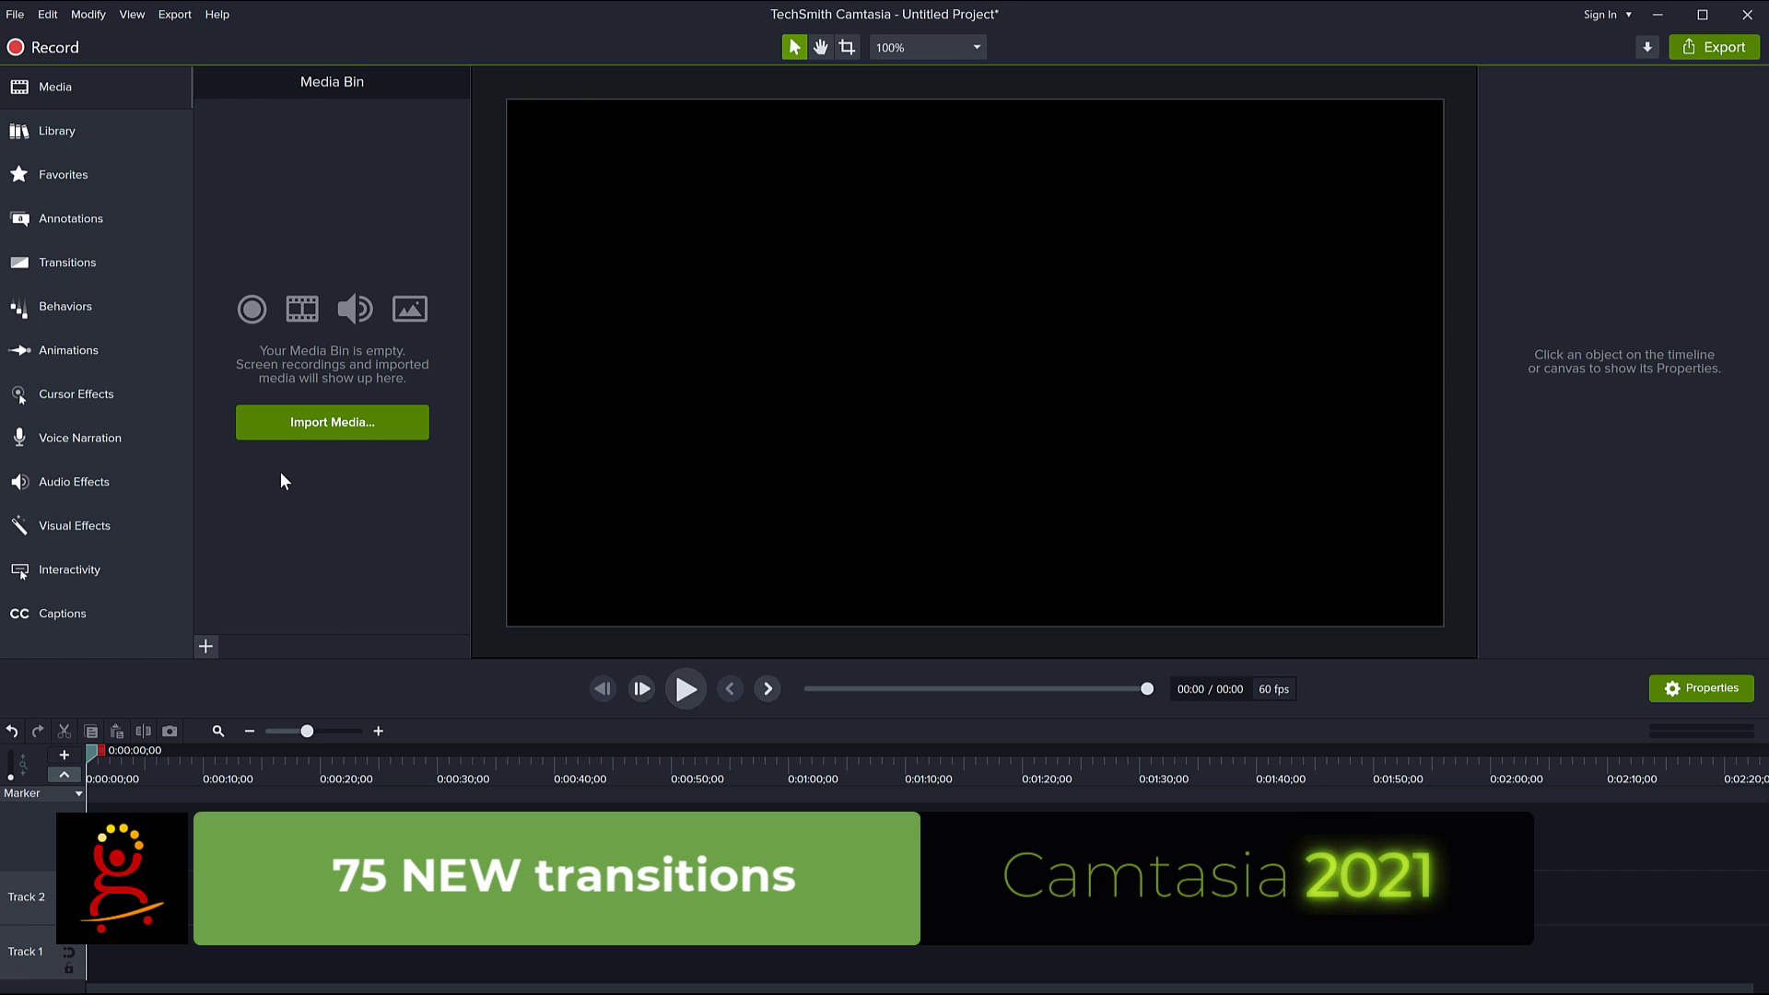
Step: View the project's media bin and the full collection of transitions
click(70, 252)
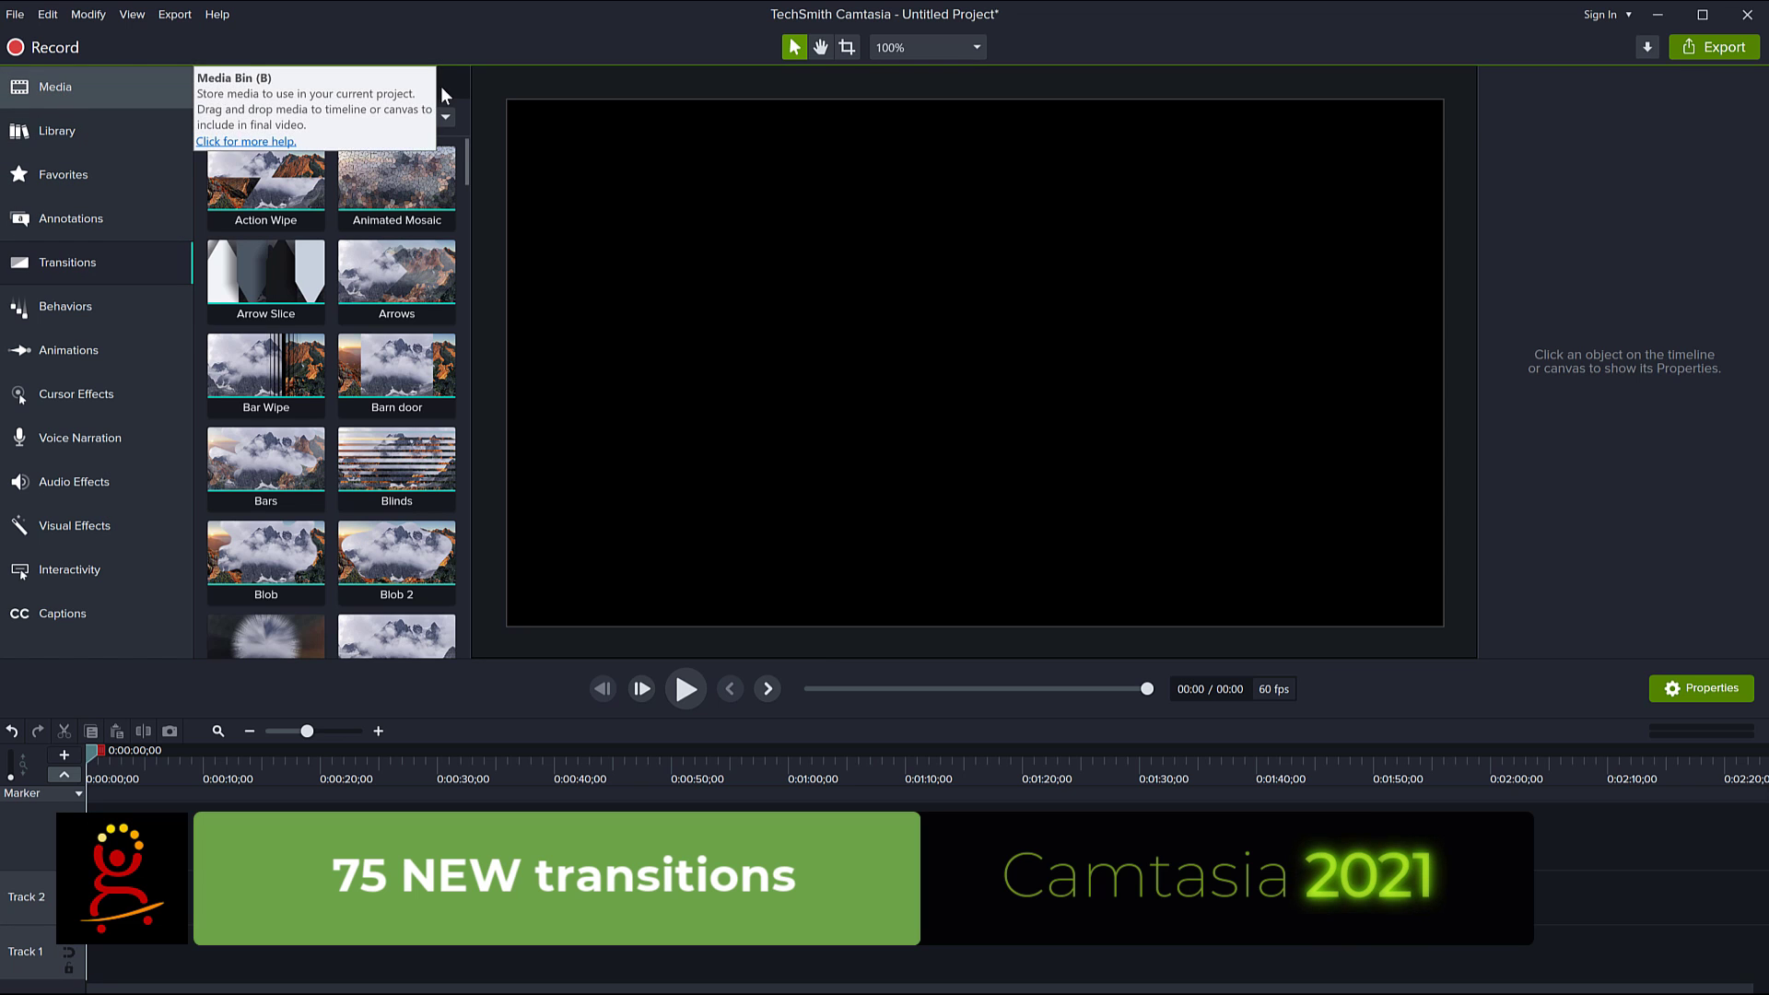
click(63, 91)
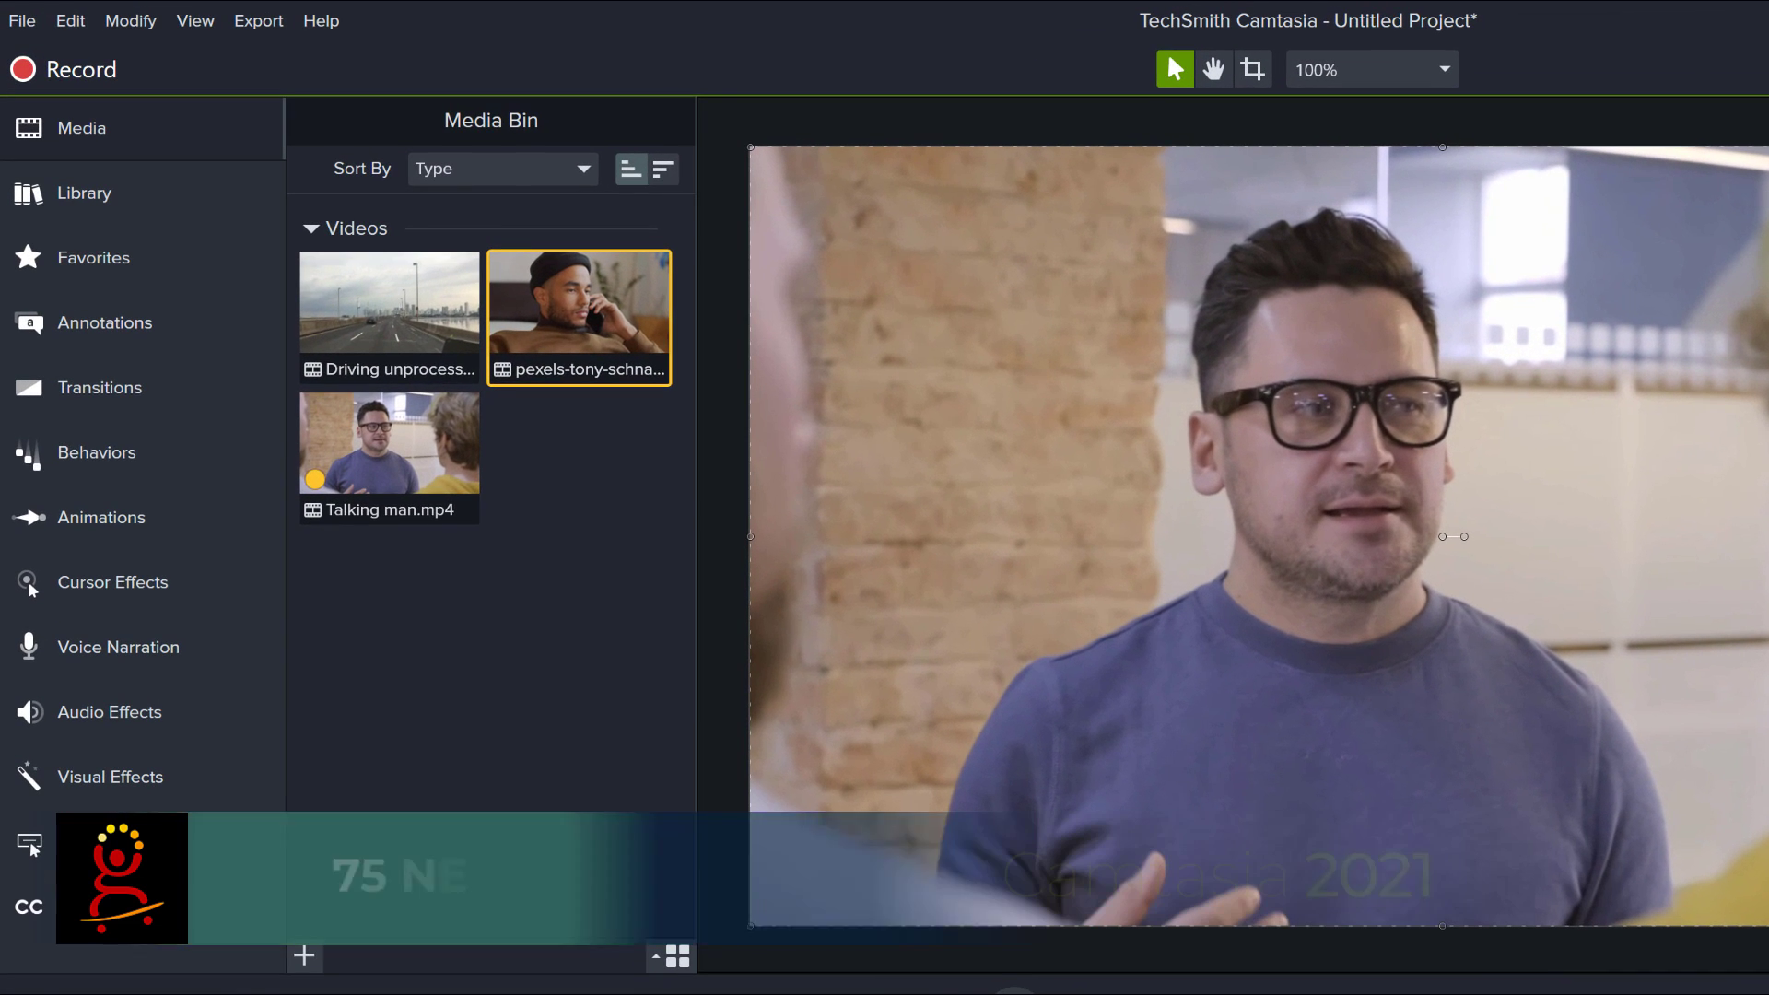
click(122, 394)
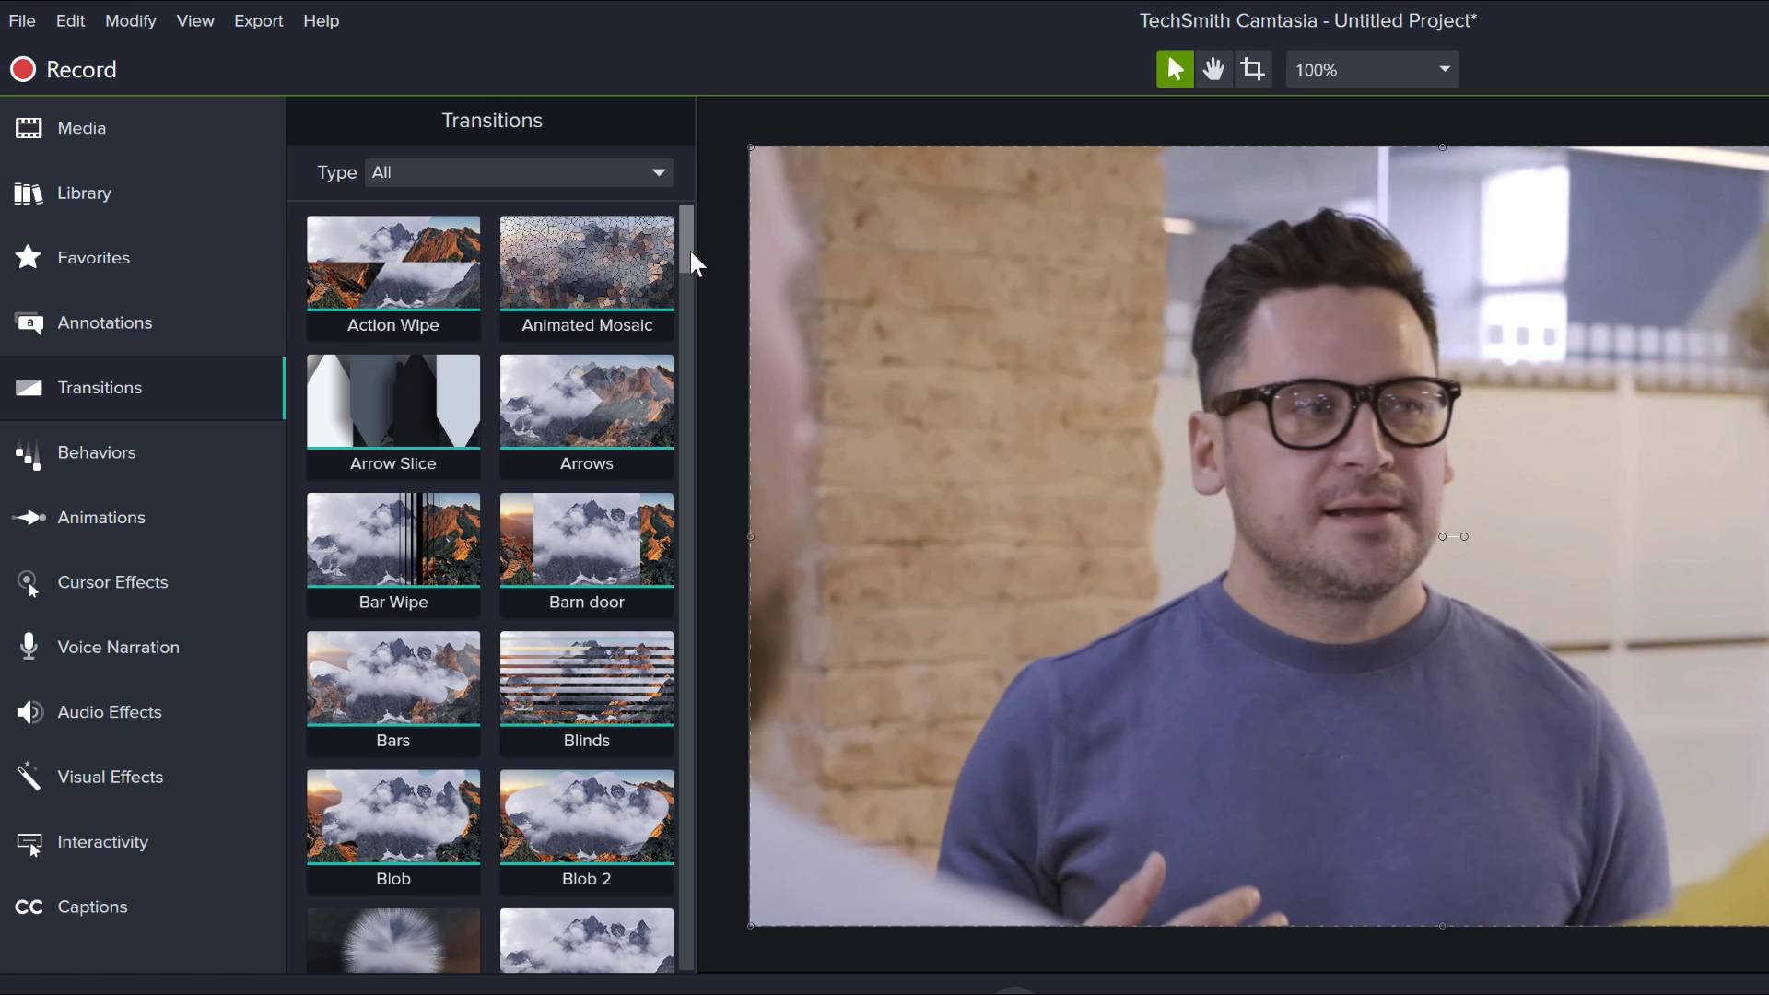
mouse_move(691, 252)
mouse_down()
mouse_move(695, 952)
mouse_move(687, 242)
mouse_up()
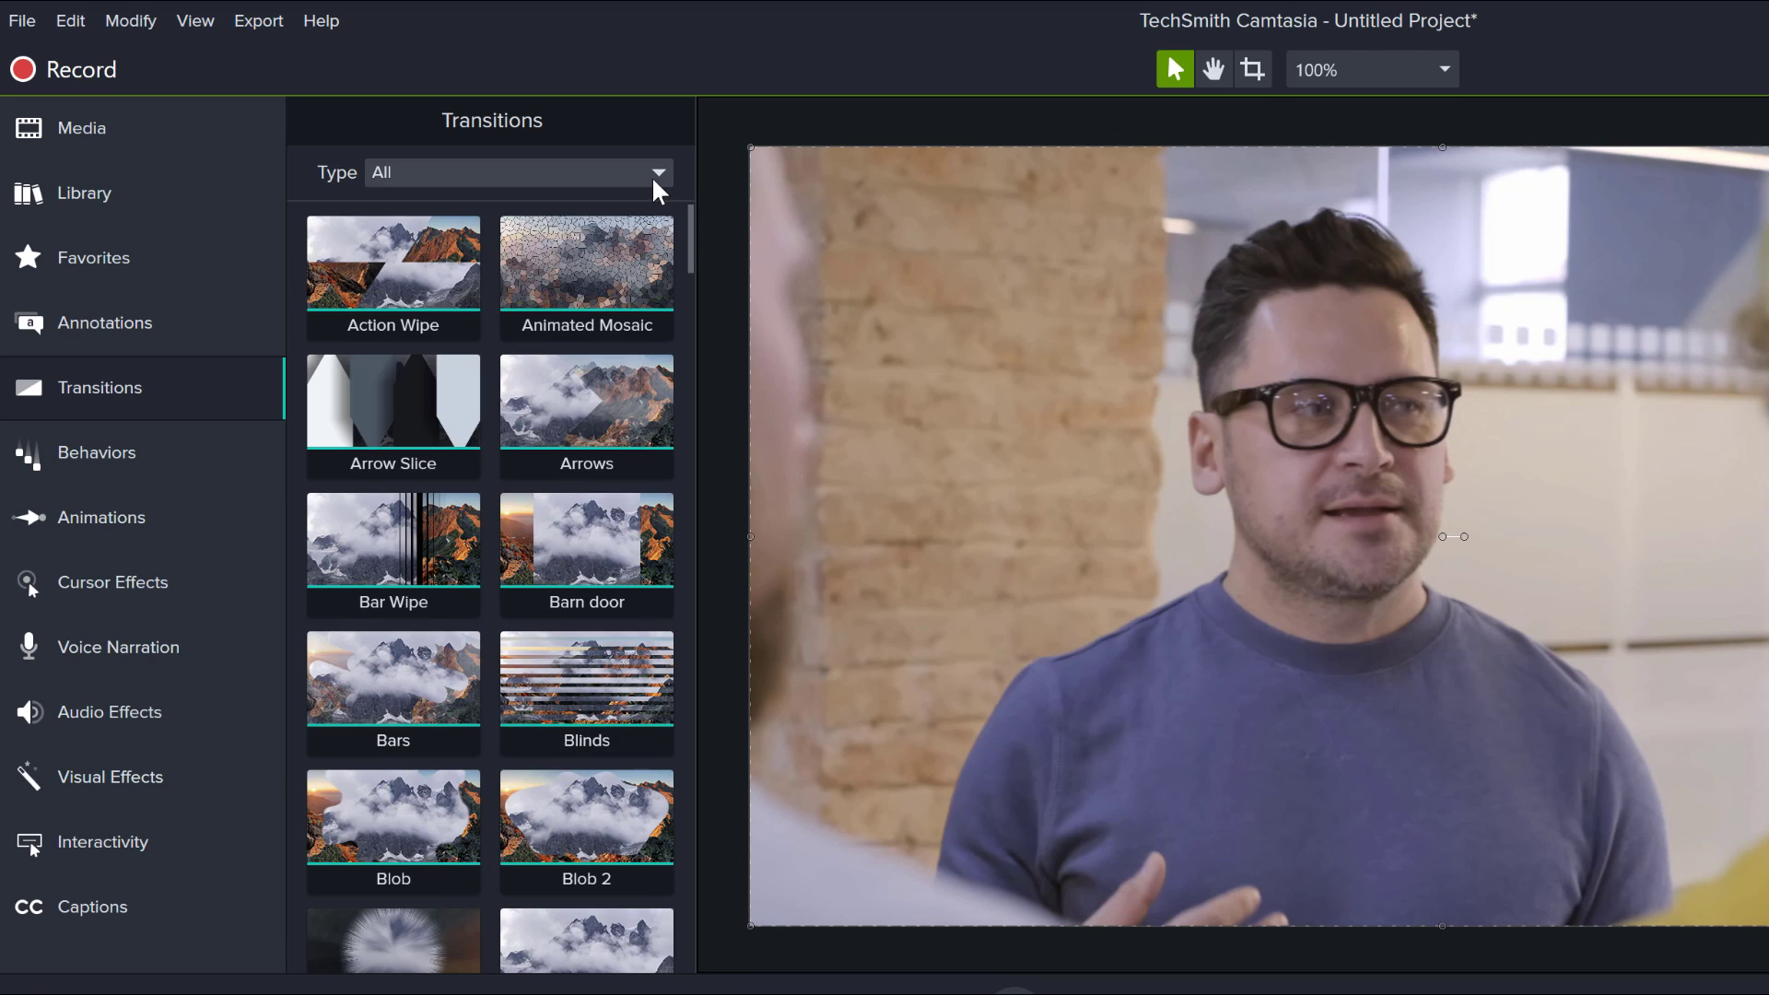
Step: Filter the transitions by the 3D and Fades types to examine each group, and restore the list to All
click(646, 173)
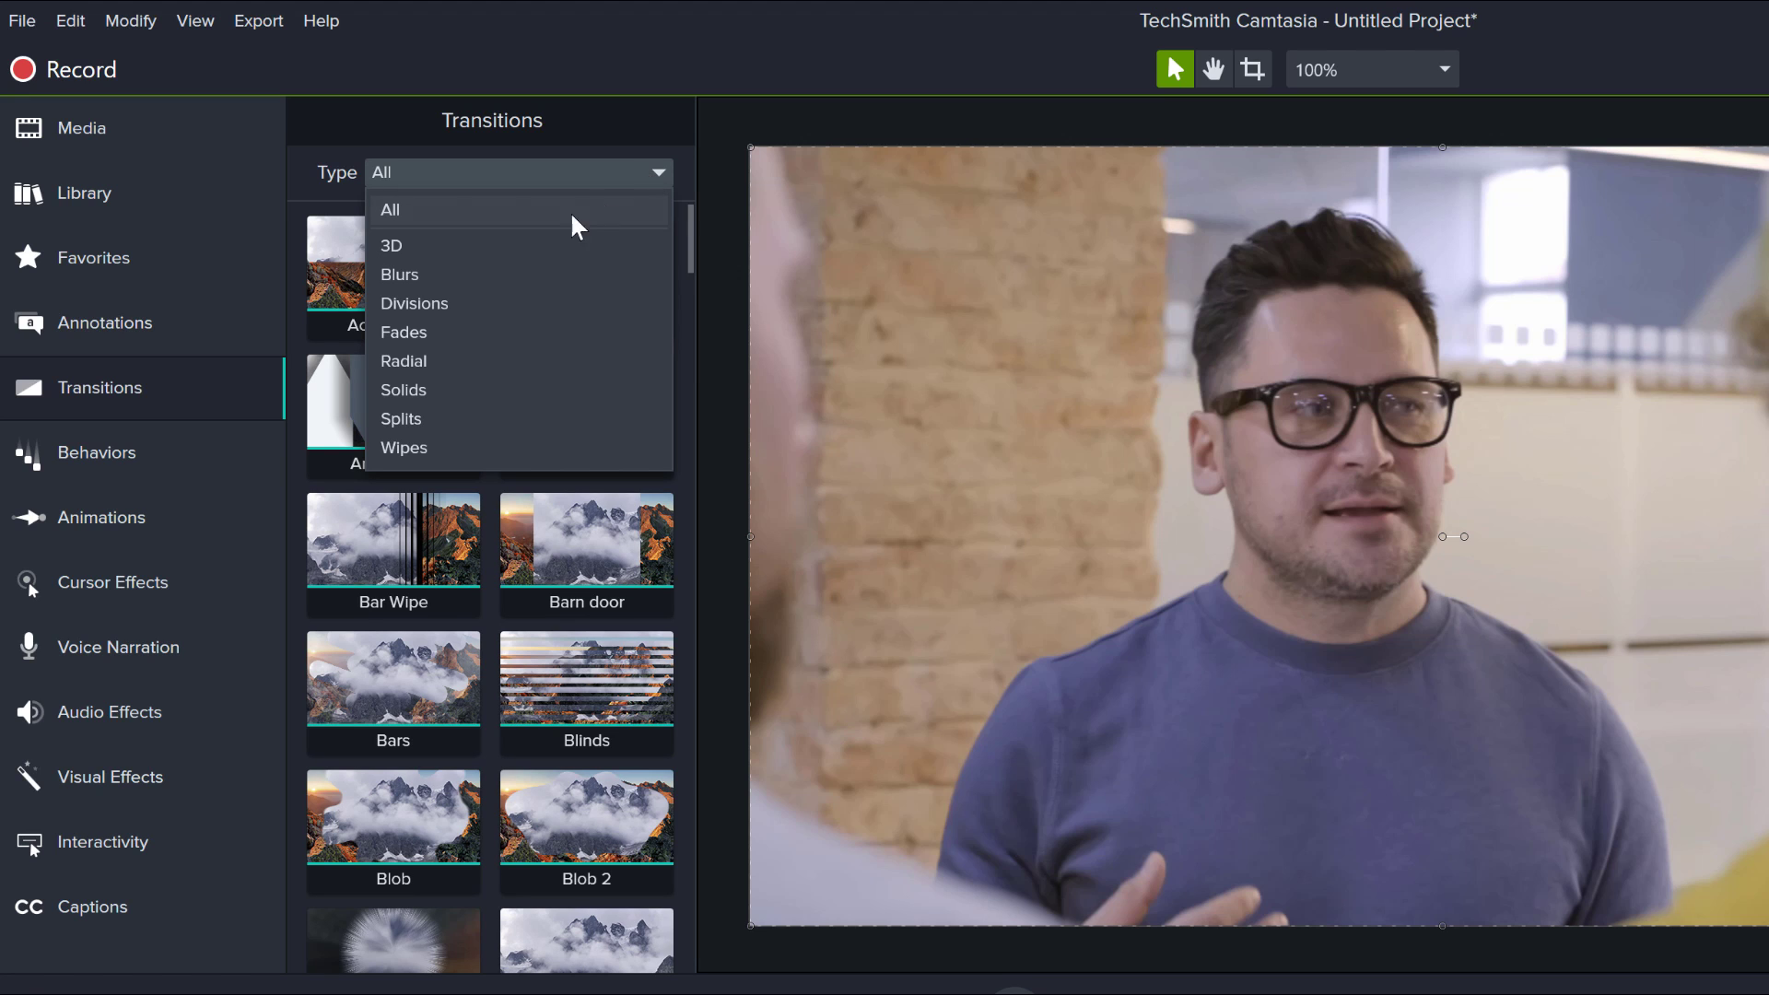
click(455, 245)
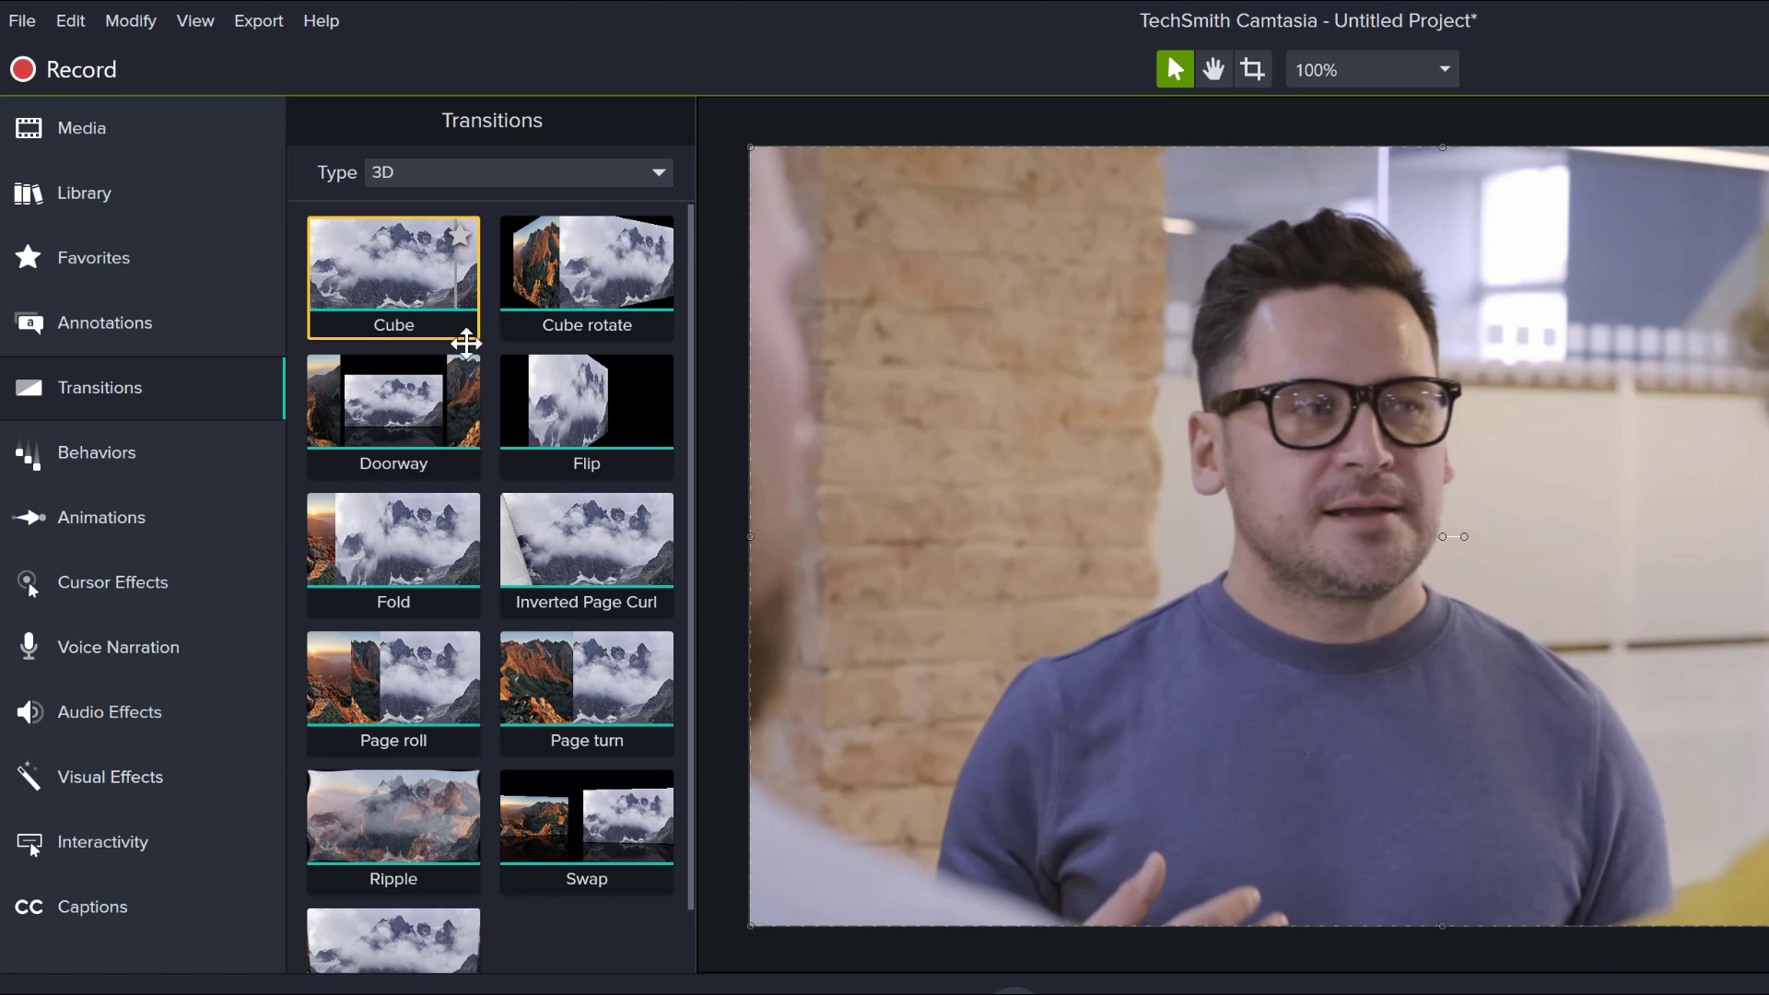
click(463, 182)
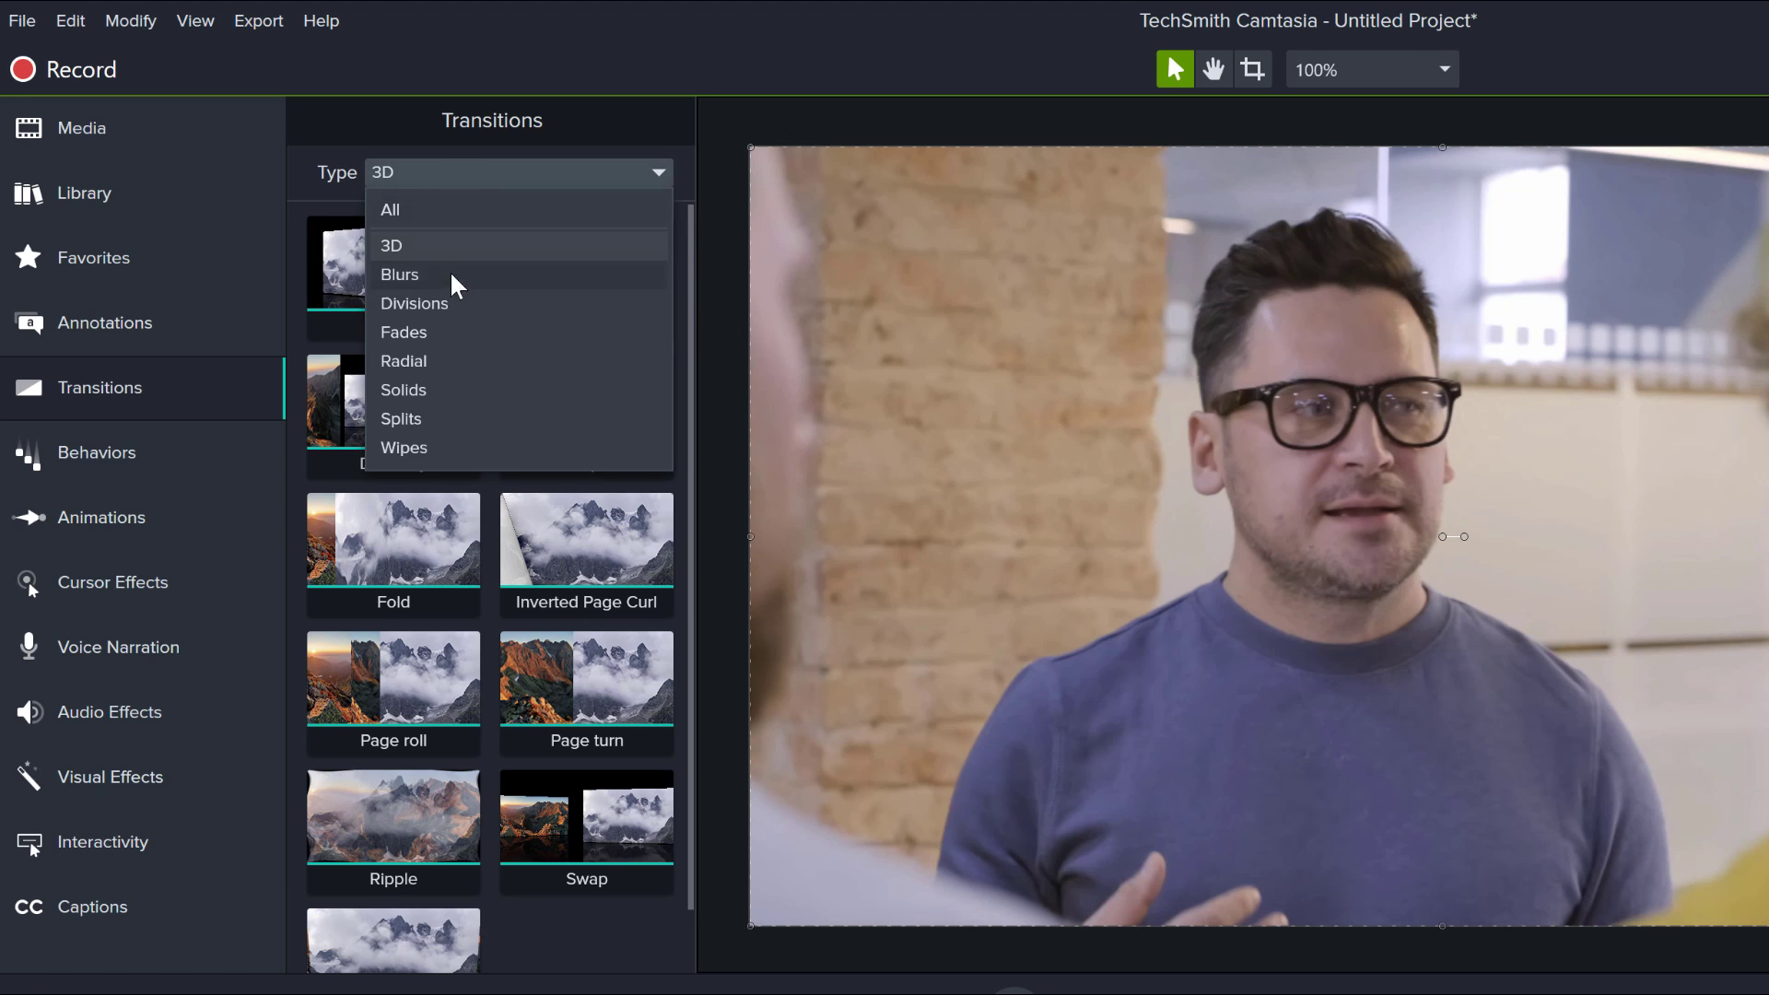
click(428, 332)
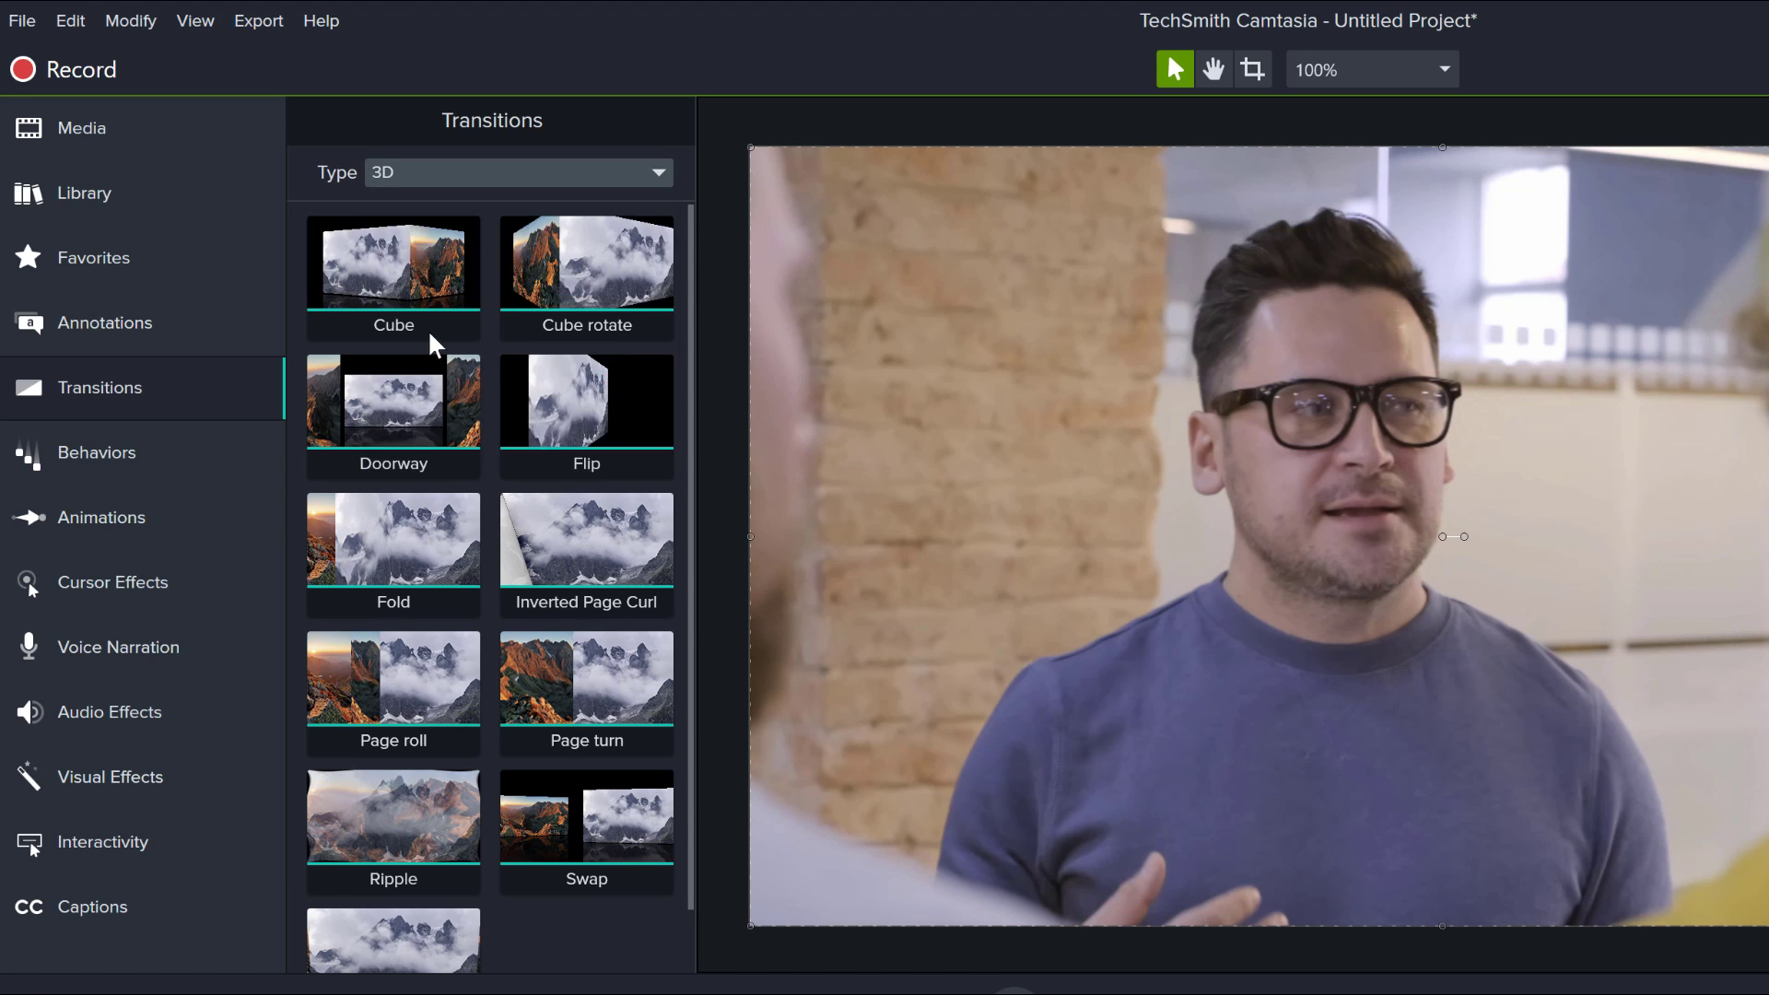
scroll(589, 792, down, 3)
scroll(625, 854, down, 1)
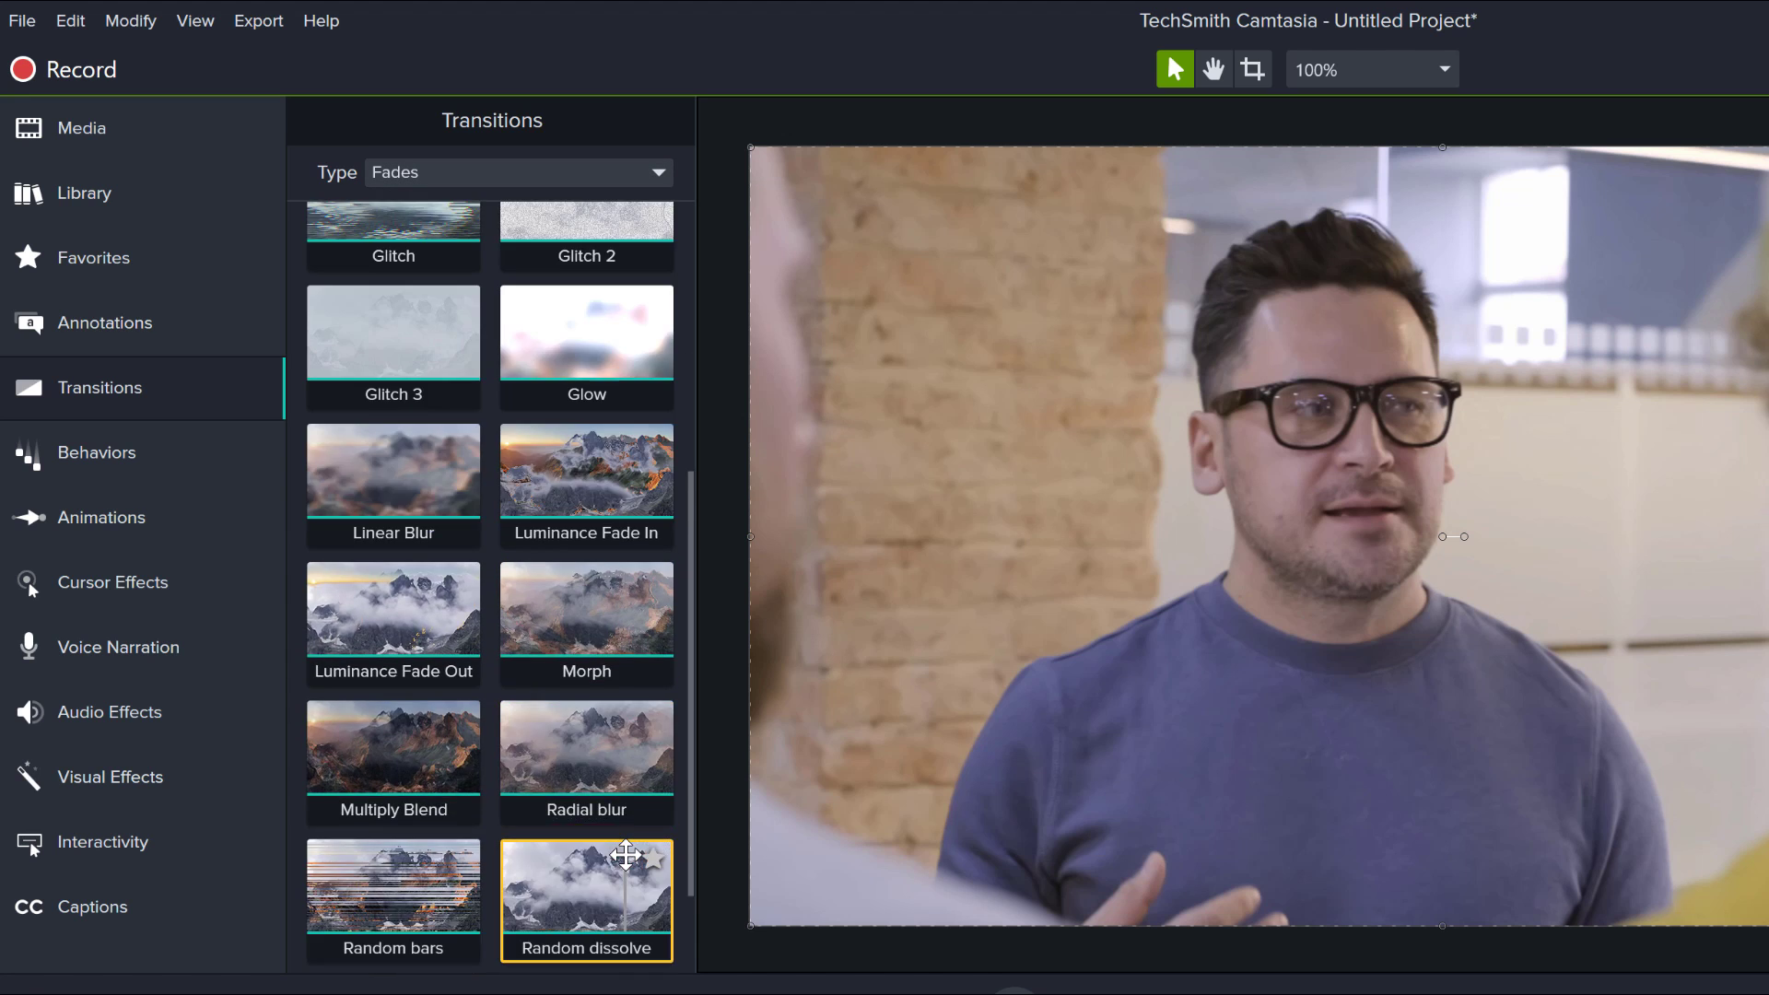
scroll(623, 848, up, 3)
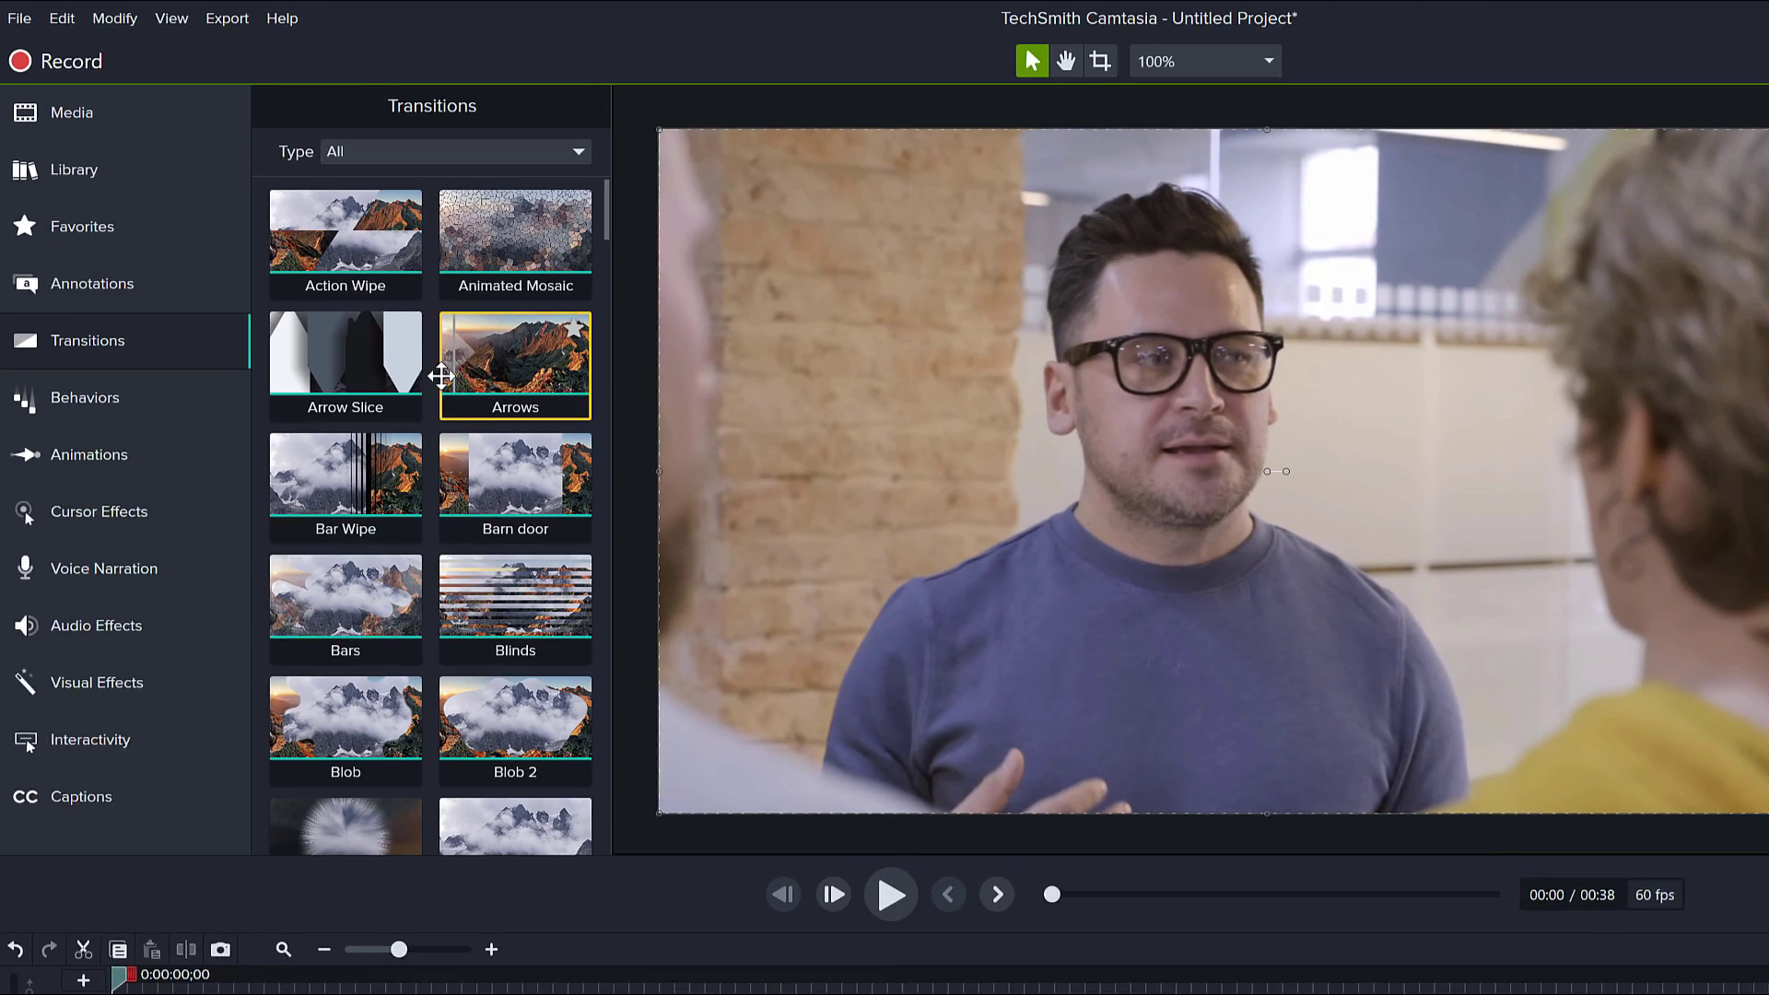
Step: Add the Arrows transition between the Talking man clip and the phone call clip on Track 2, and play it back
drag(440, 376, 342, 994)
drag(261, 926, 259, 921)
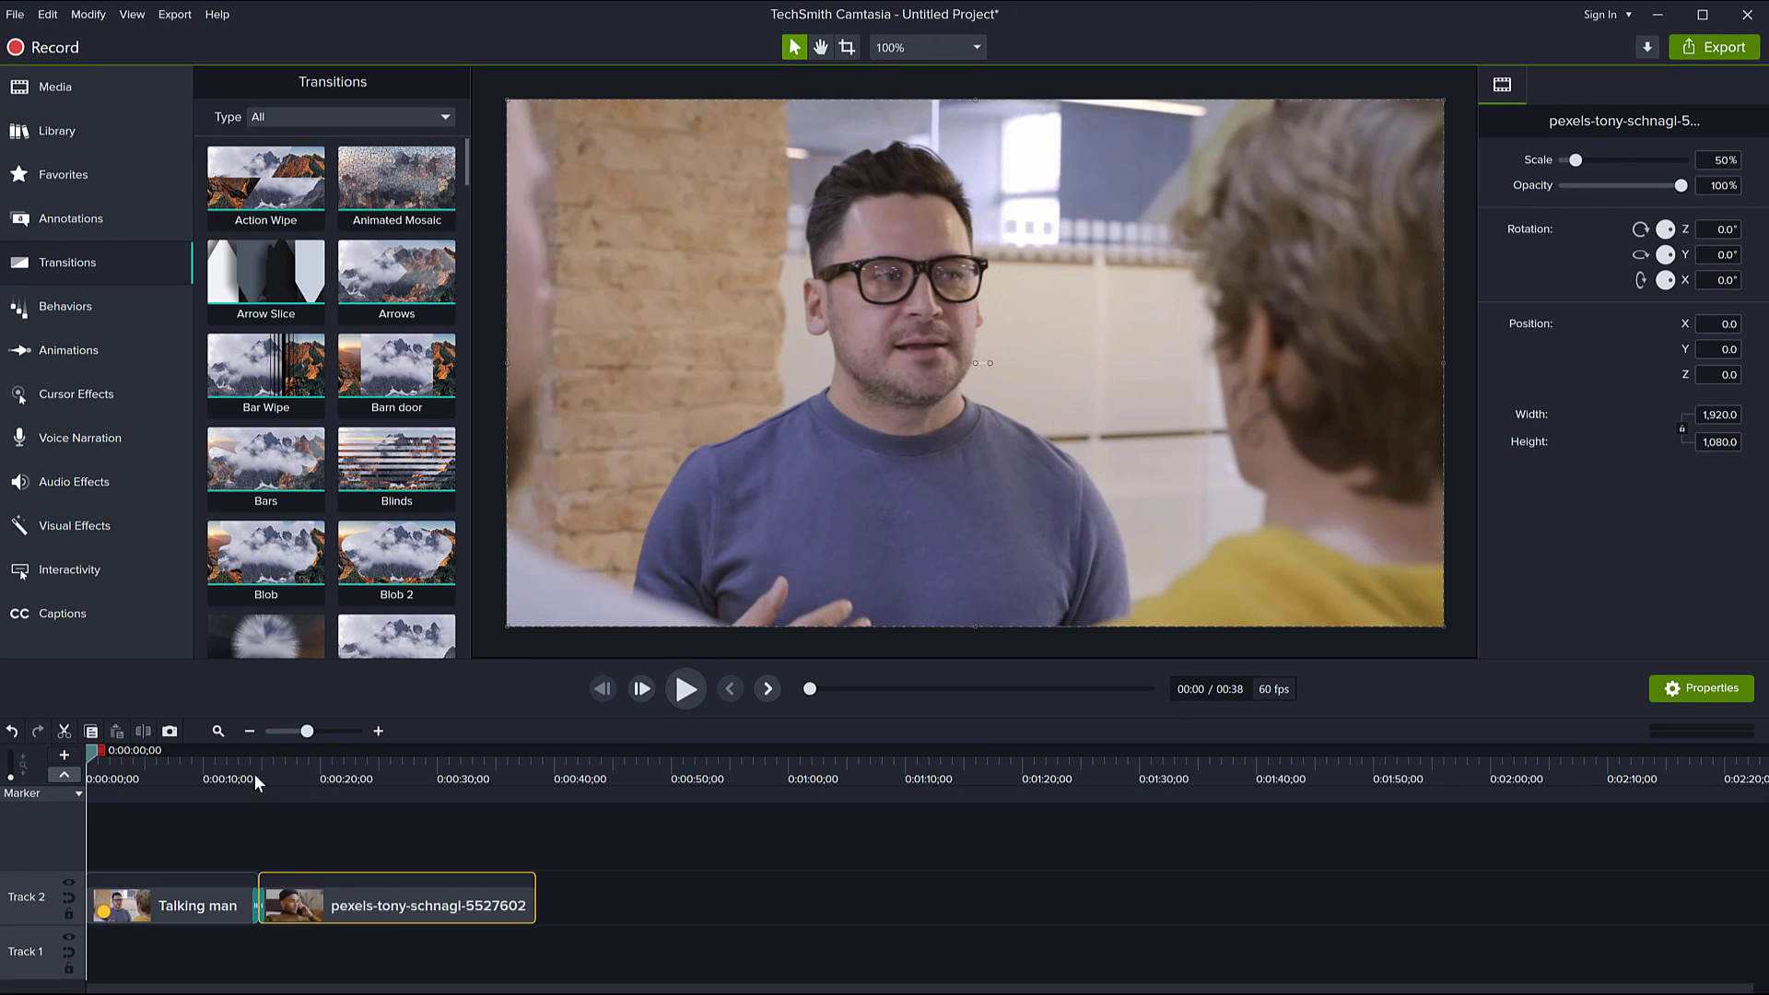
click(251, 761)
key(space)
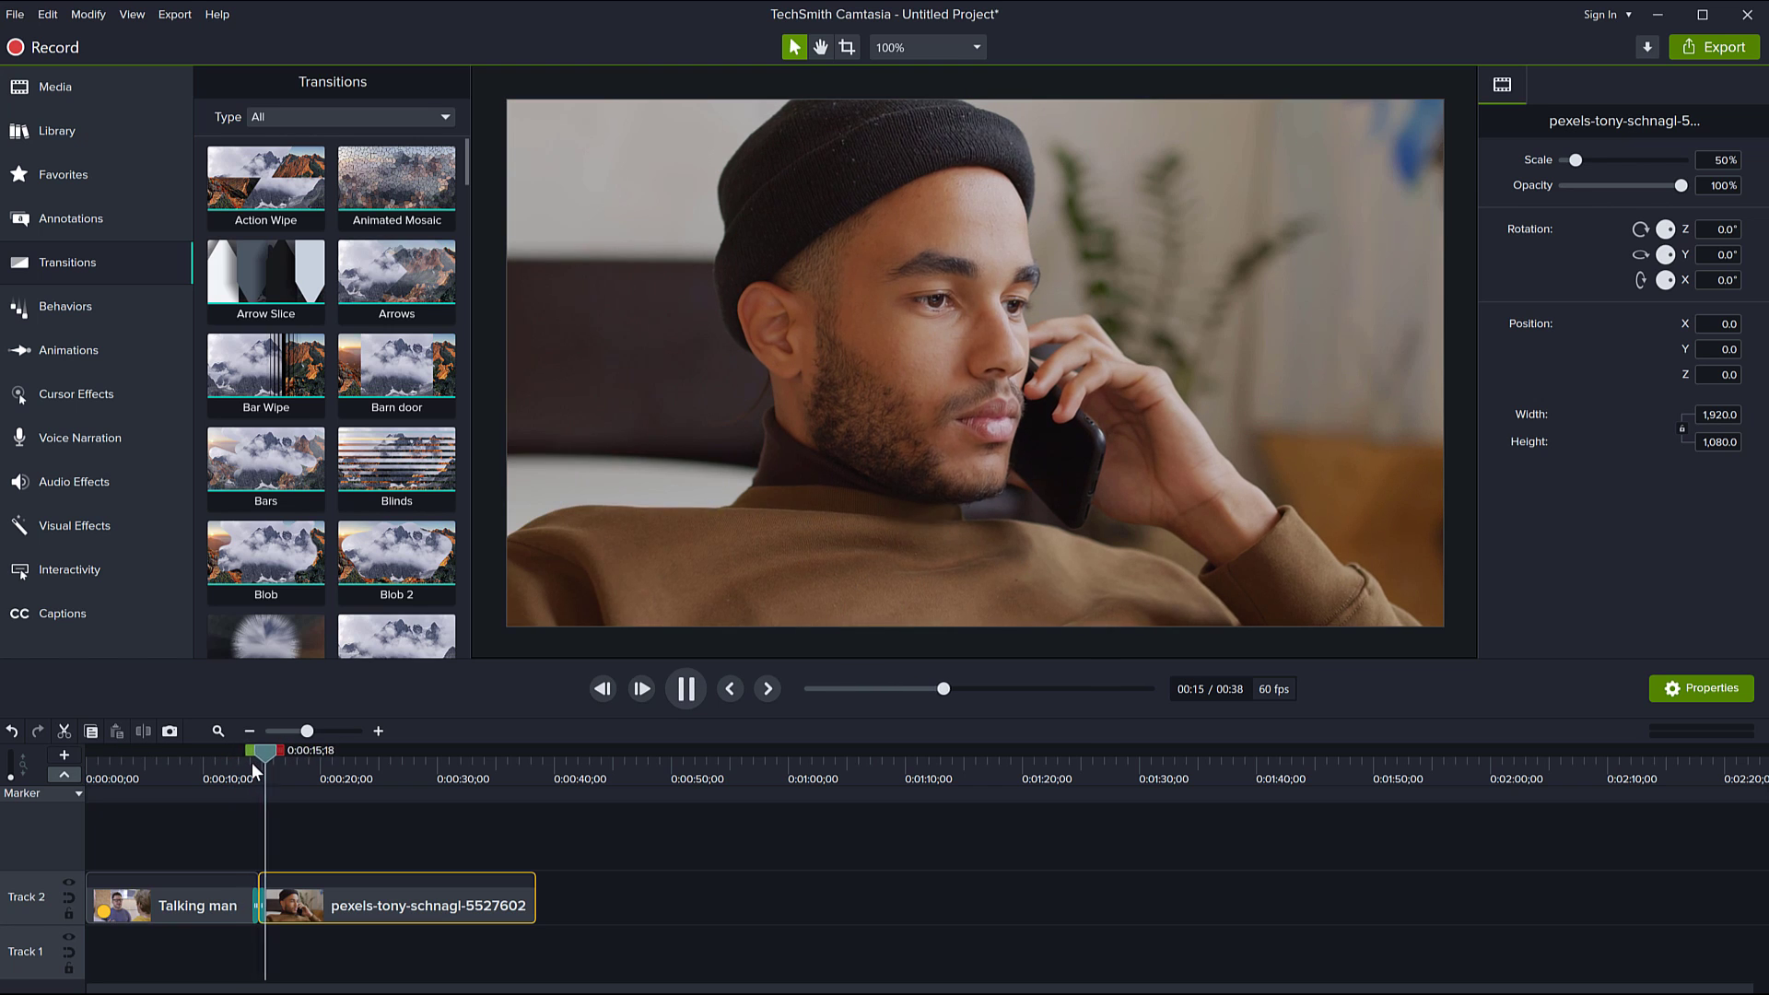
key(space)
Step: Browse further through the collection of transitions to examine the available styles
scroll(387, 387, down, 5)
scroll(392, 449, down, 6)
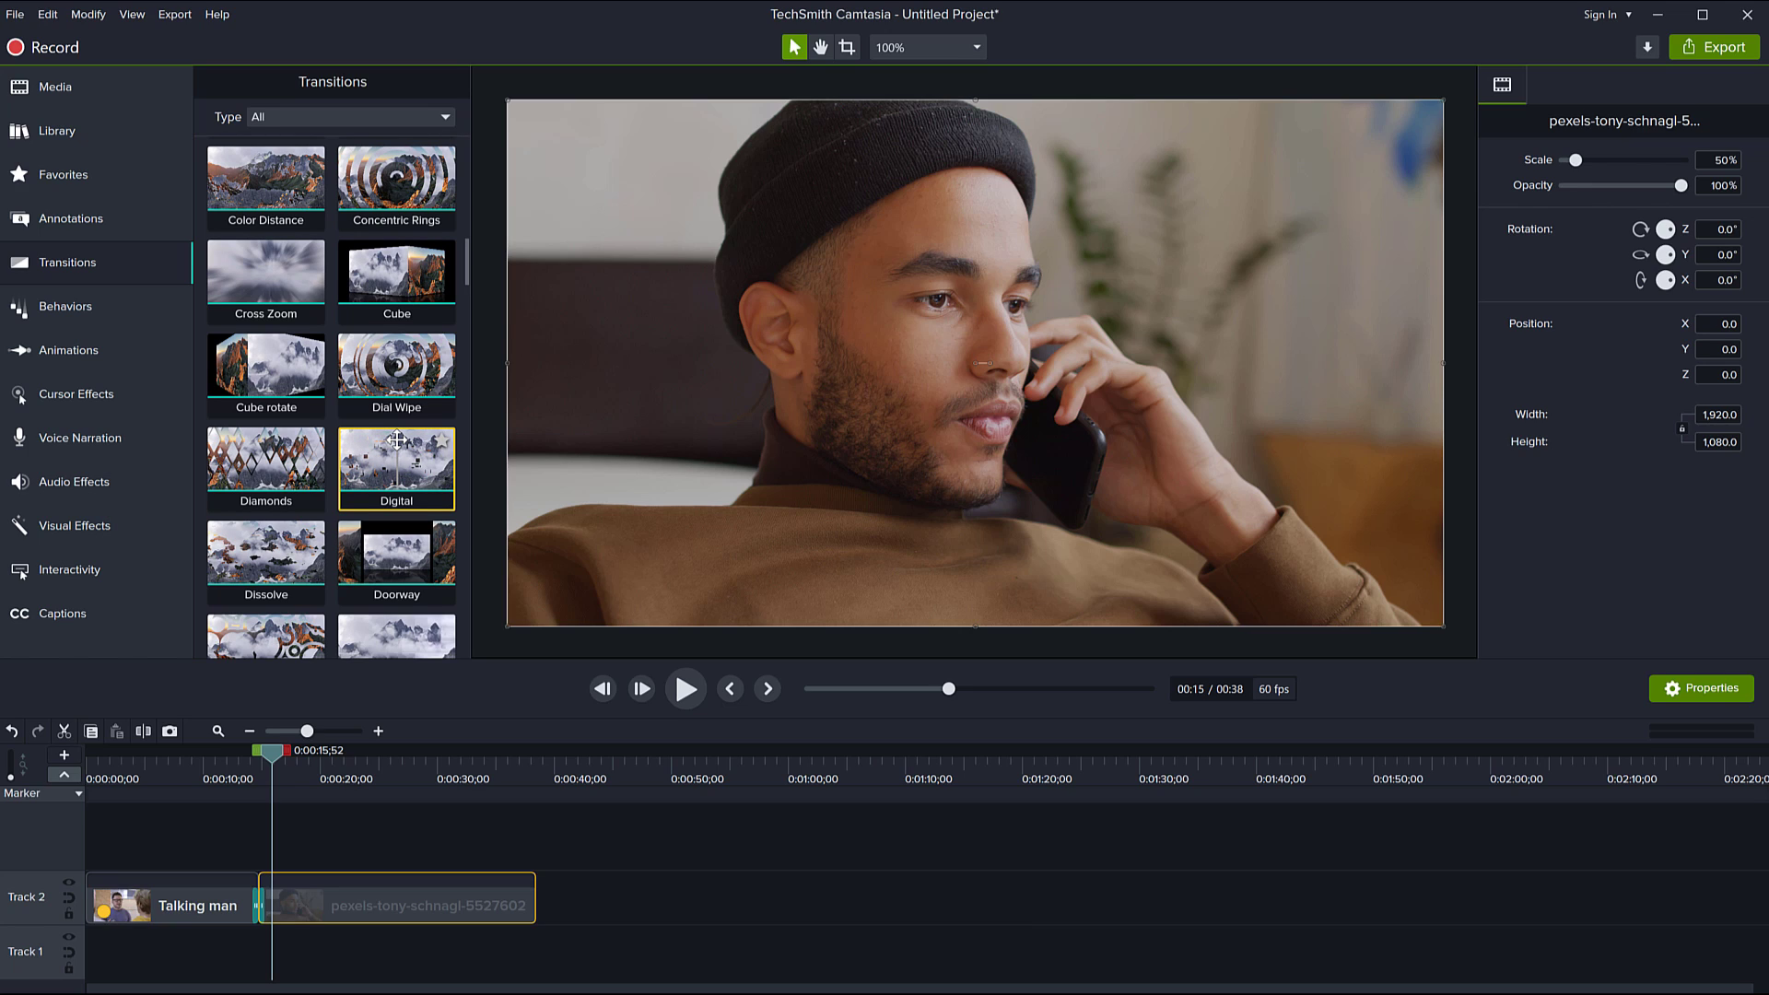
scroll(396, 441, down, 5)
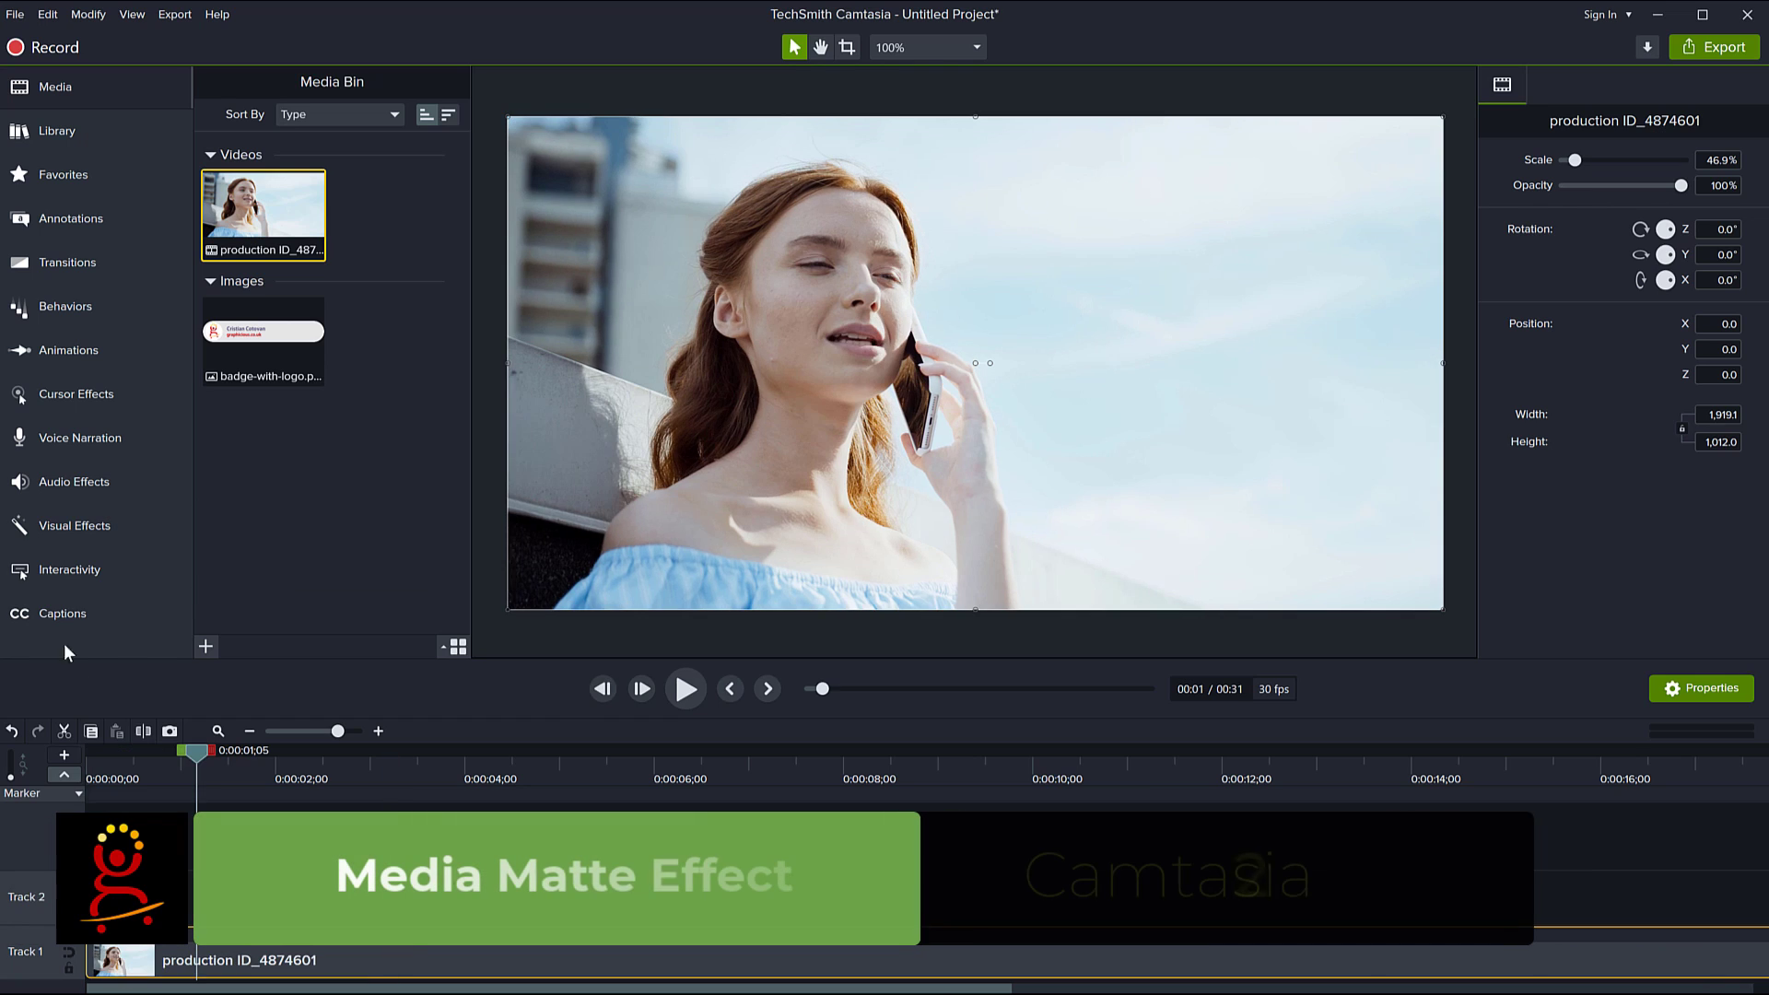
Step: Add a red star shape over the woman's face in the video and move its clip to the start of Track 2
click(57, 532)
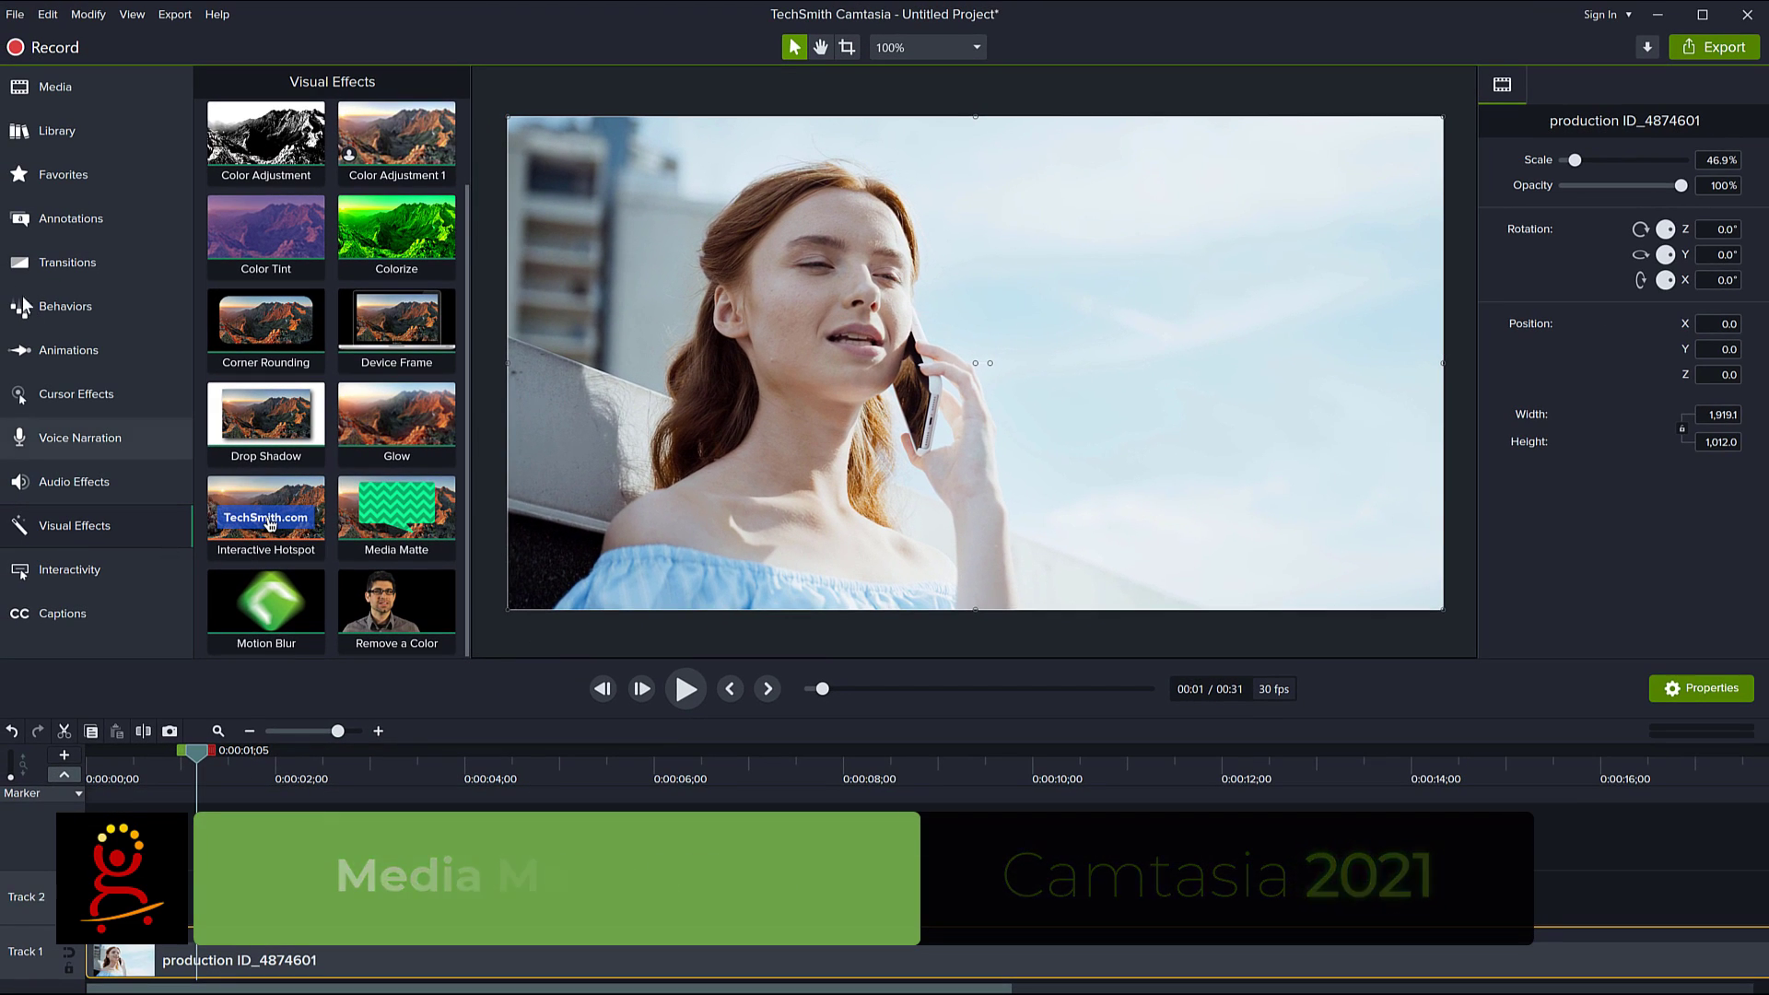
click(43, 223)
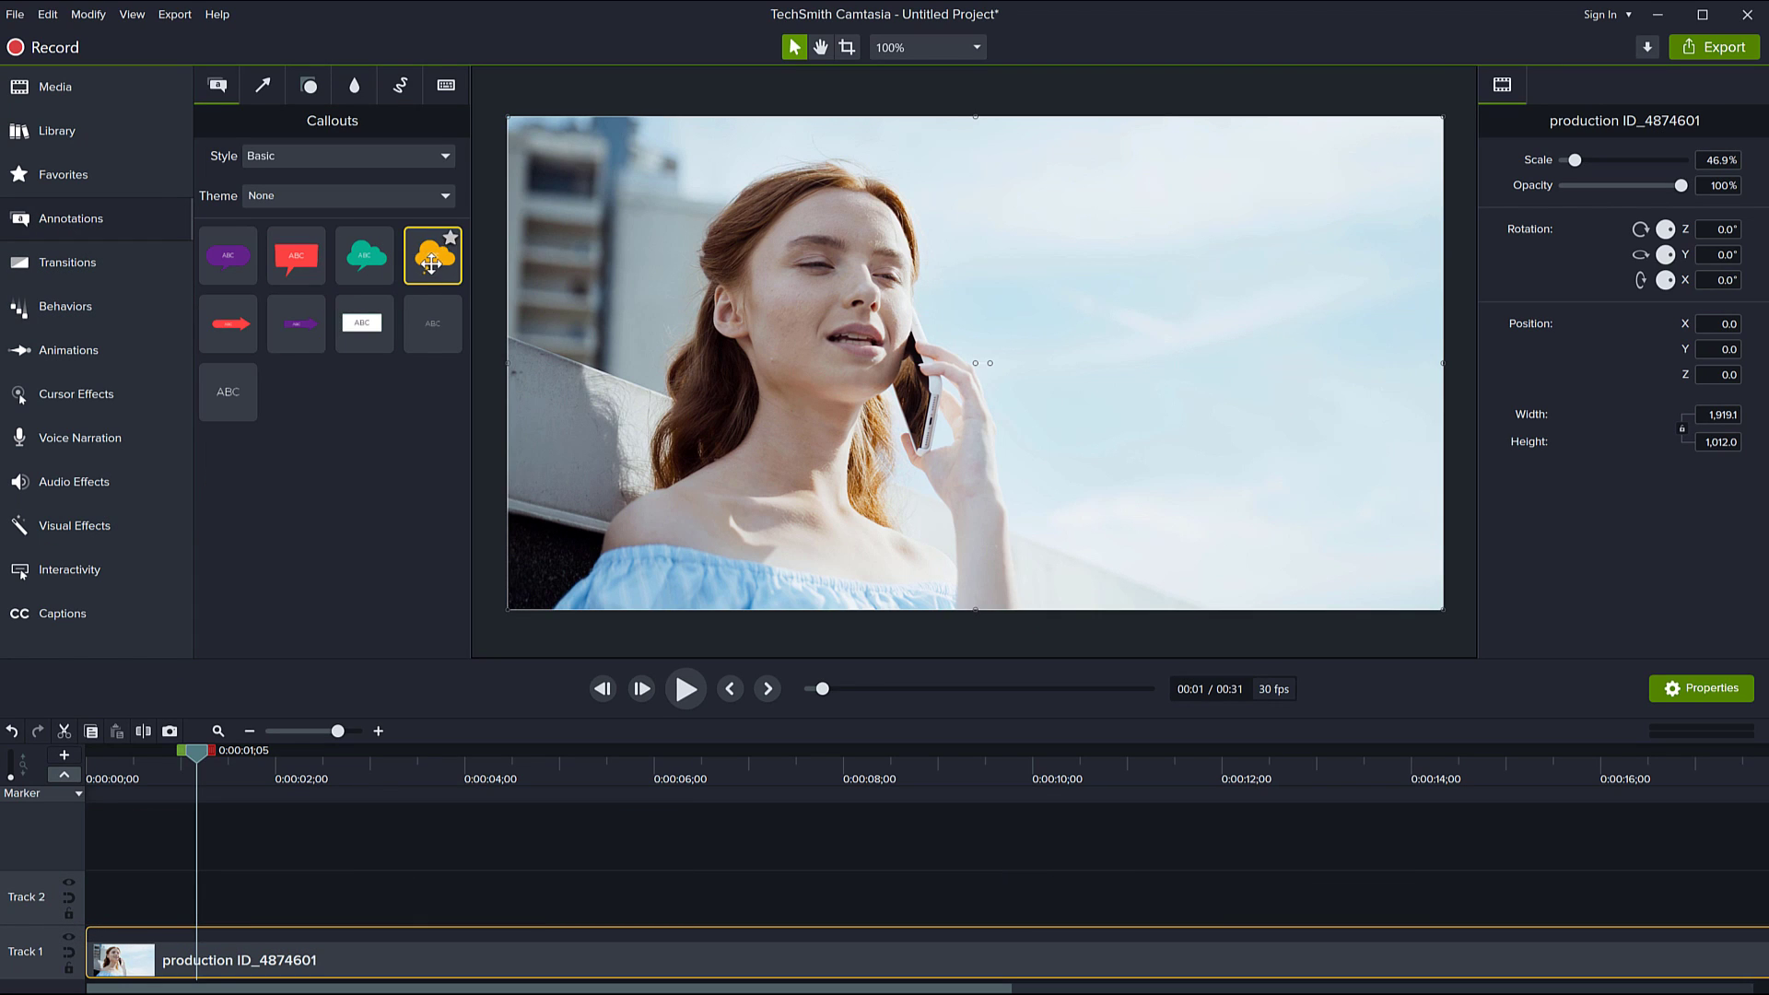
click(309, 86)
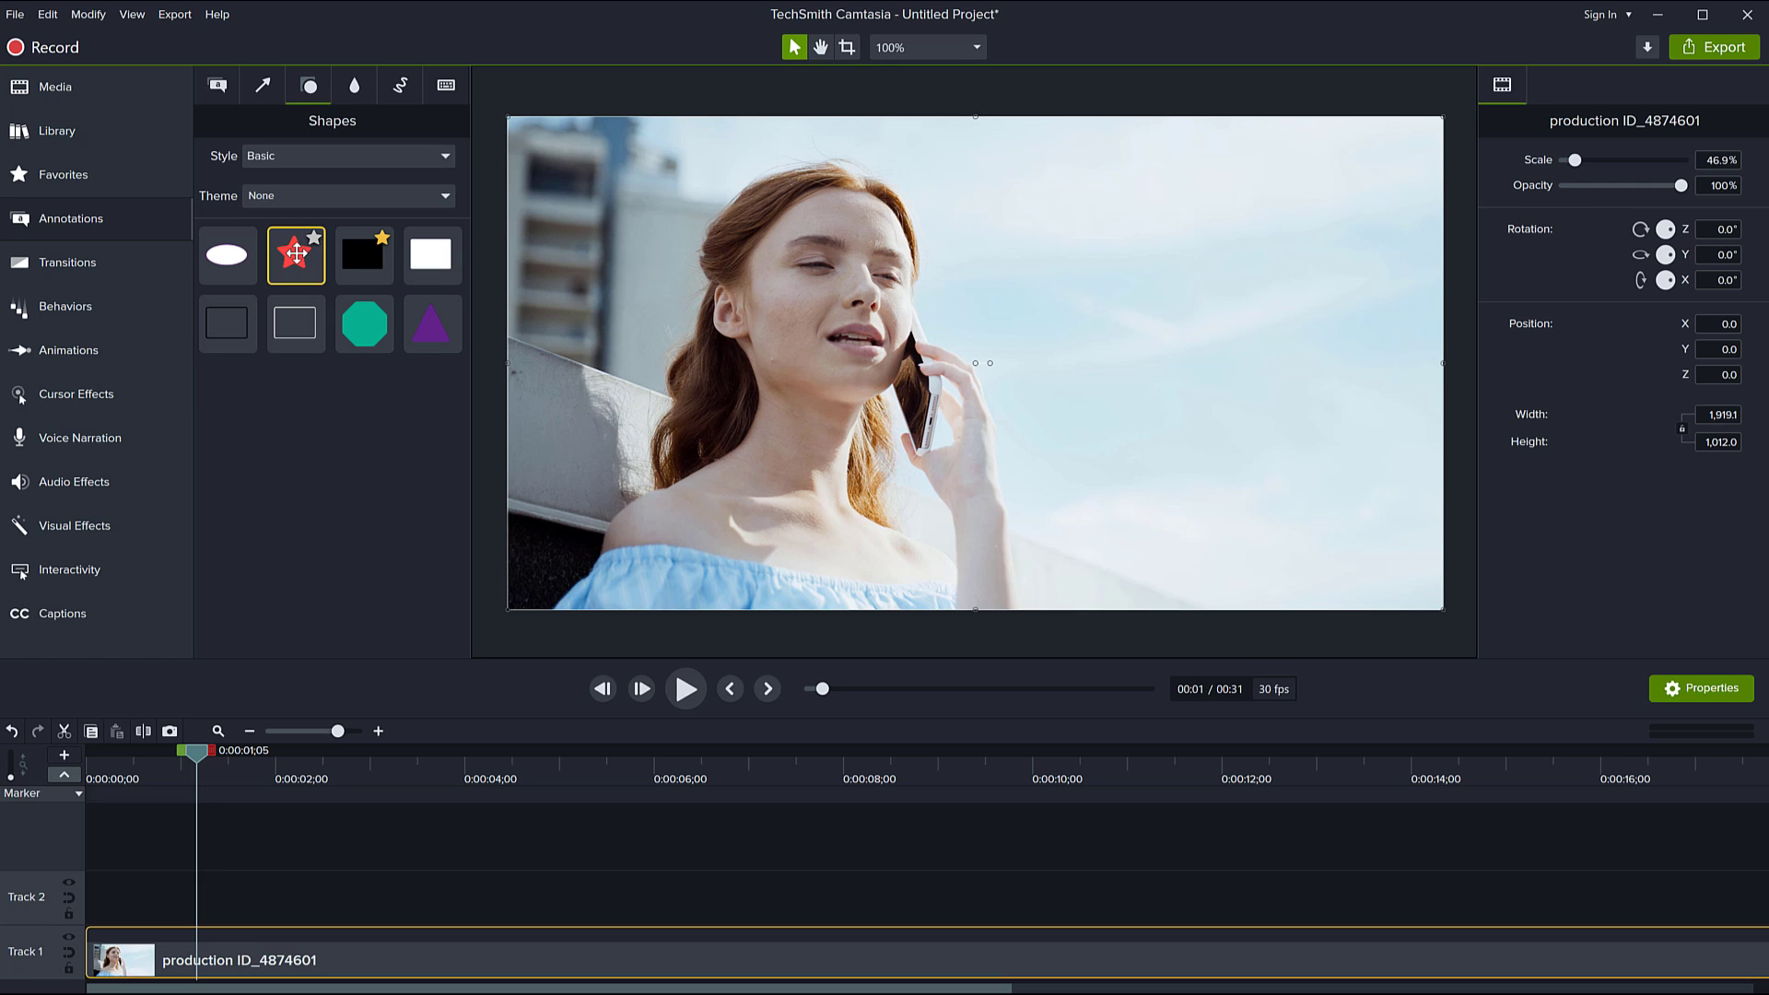
drag(295, 254, 1090, 585)
drag(932, 460, 845, 438)
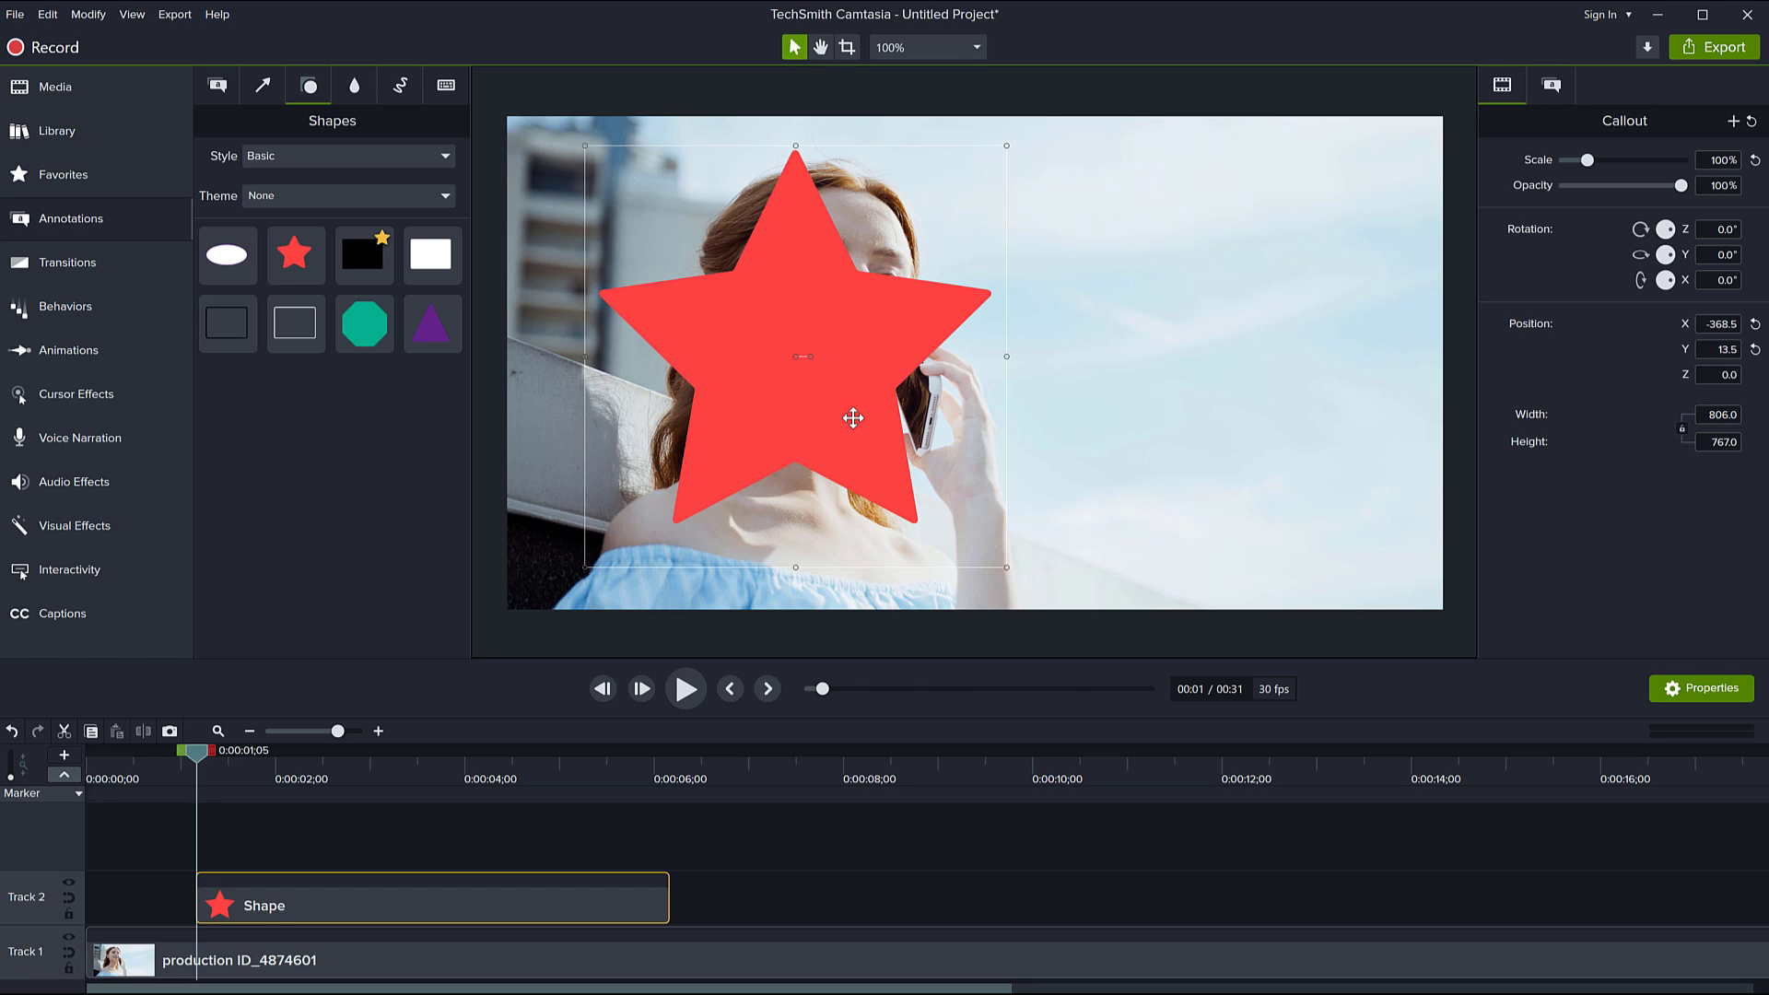
drag(431, 909, 309, 907)
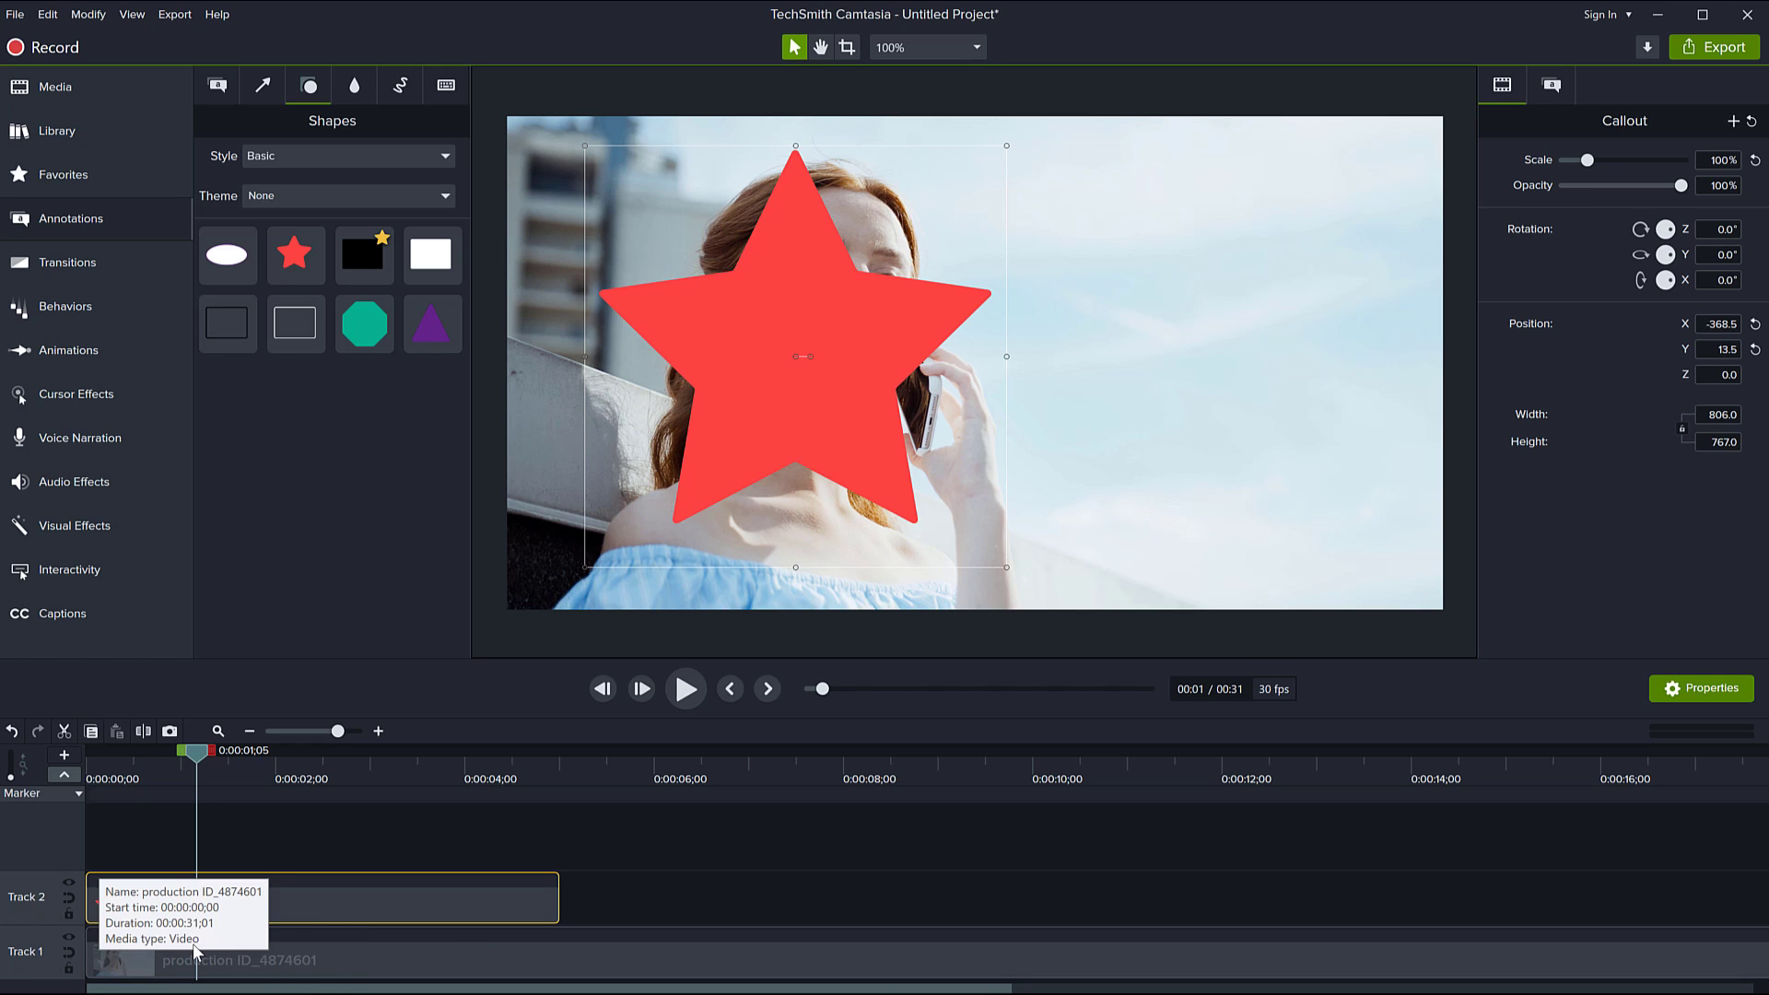
Step: Review the Track Matte modes of Track 2 and apply the Media Matte effect to the star clip
click(66, 889)
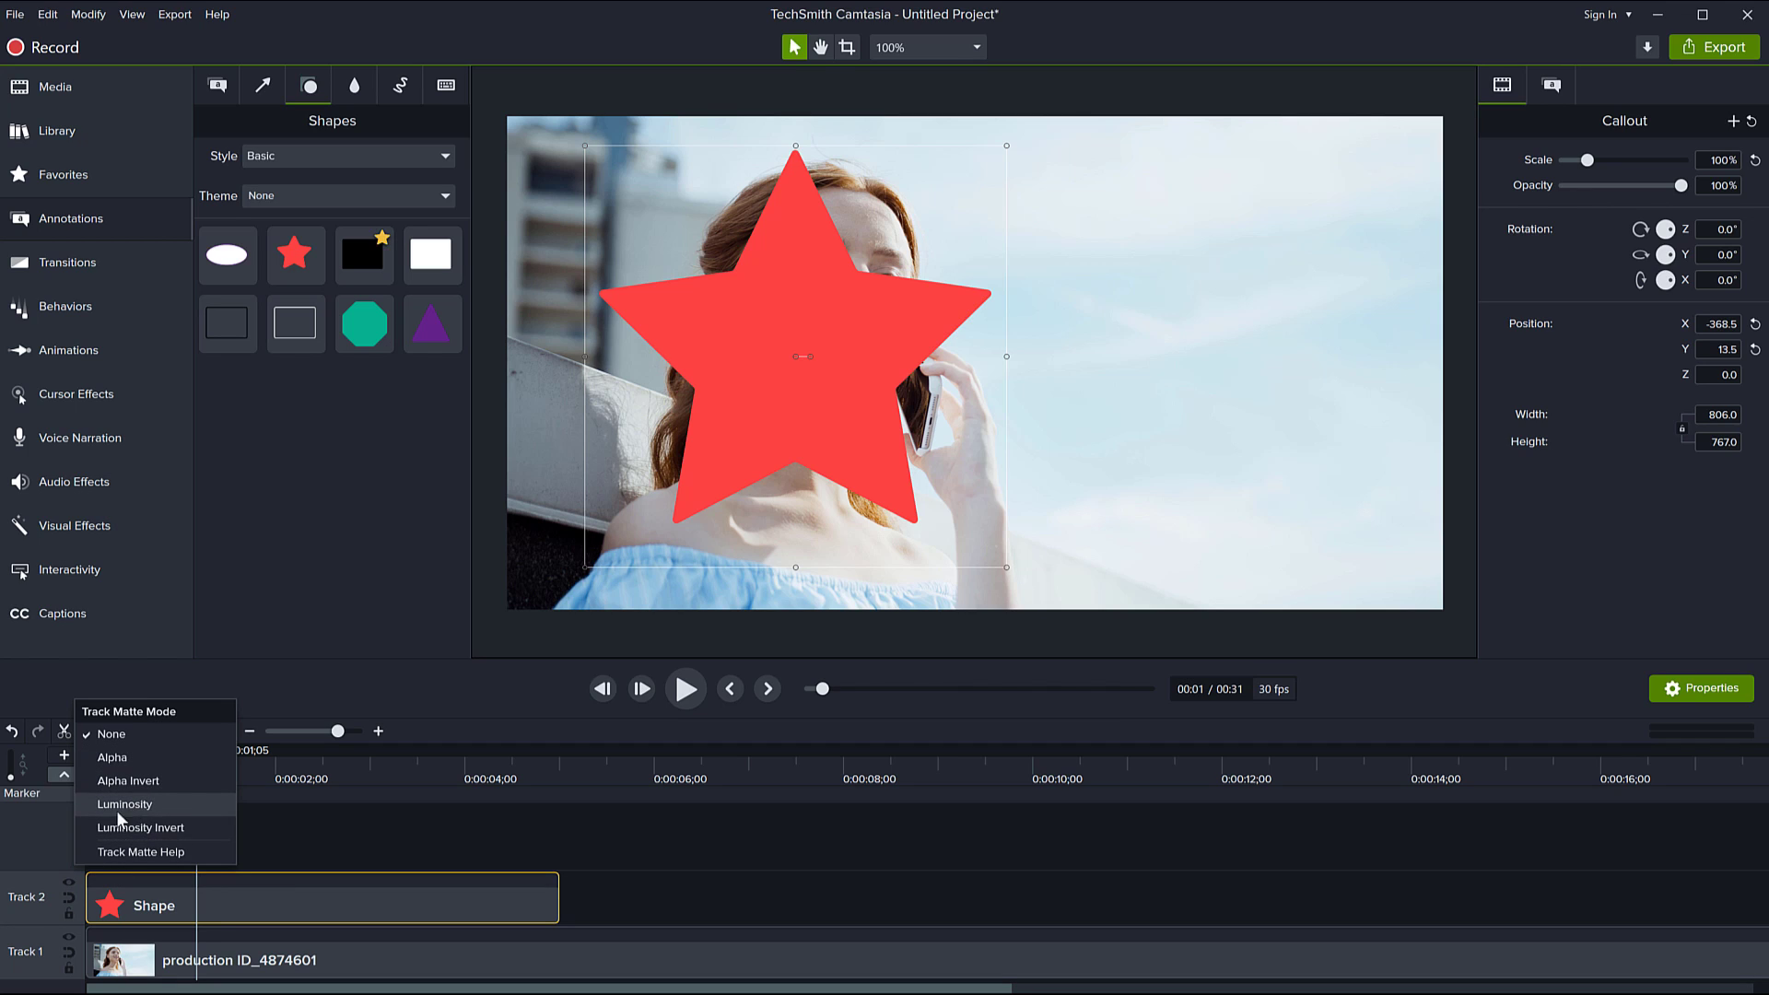
click(53, 821)
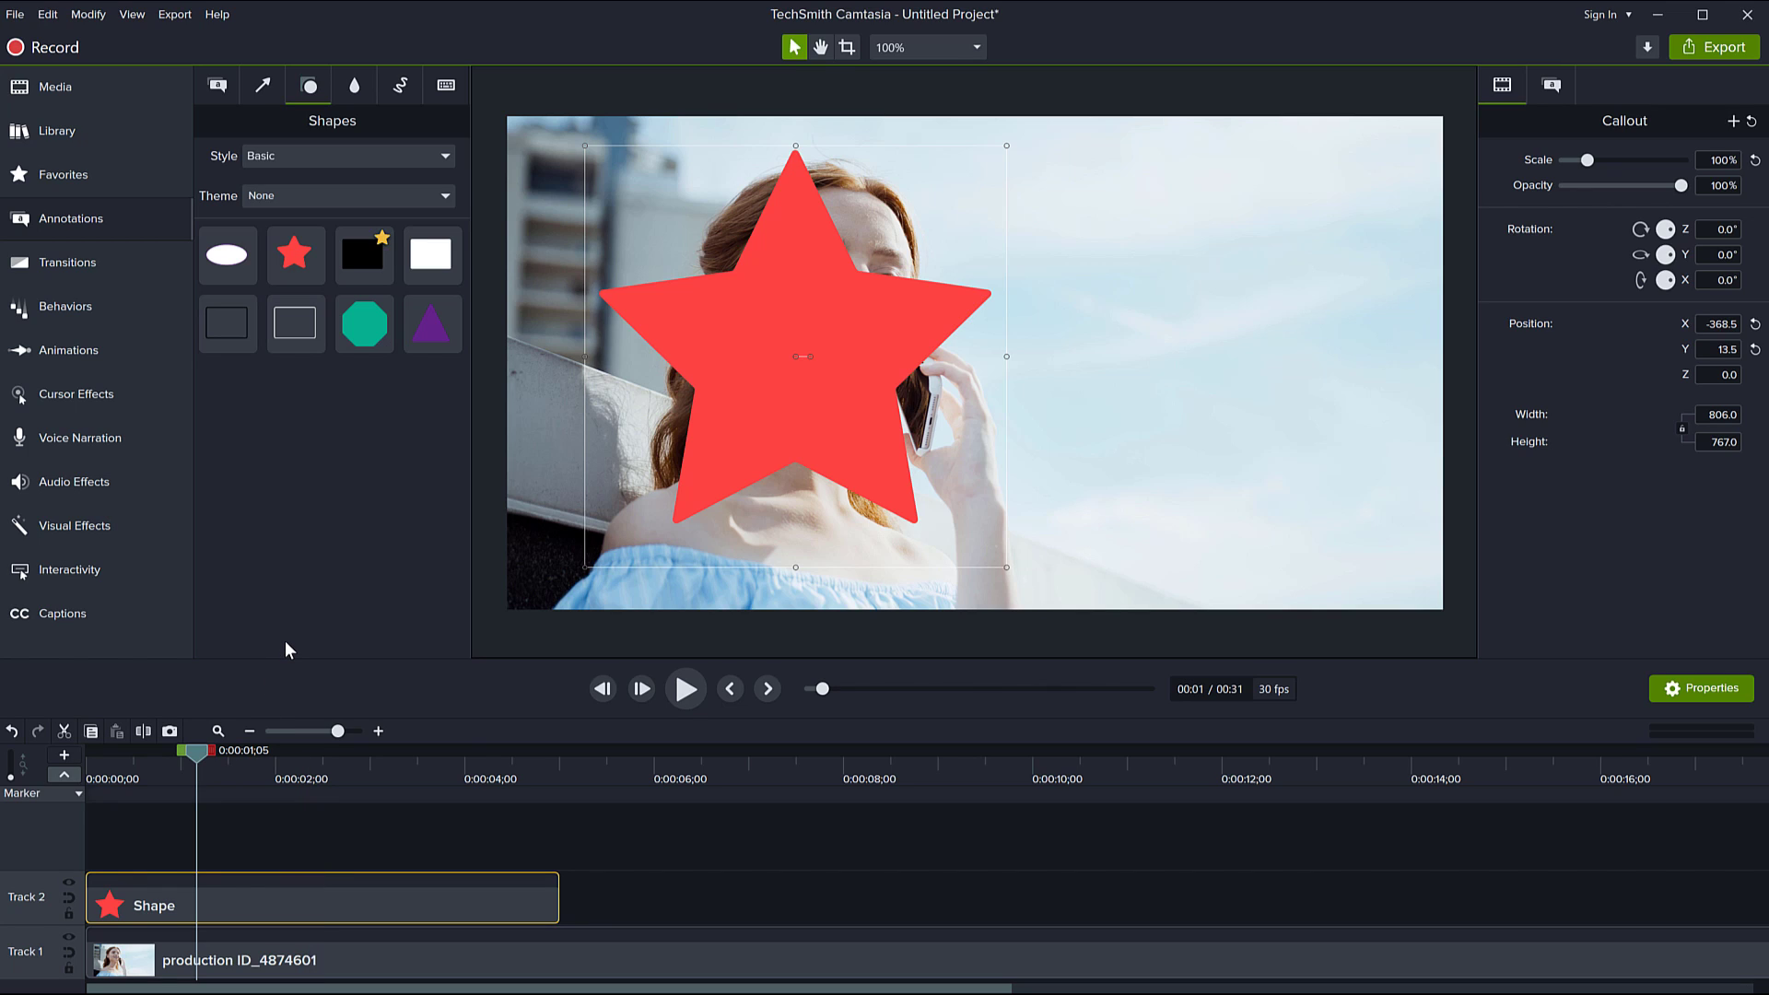
click(81, 527)
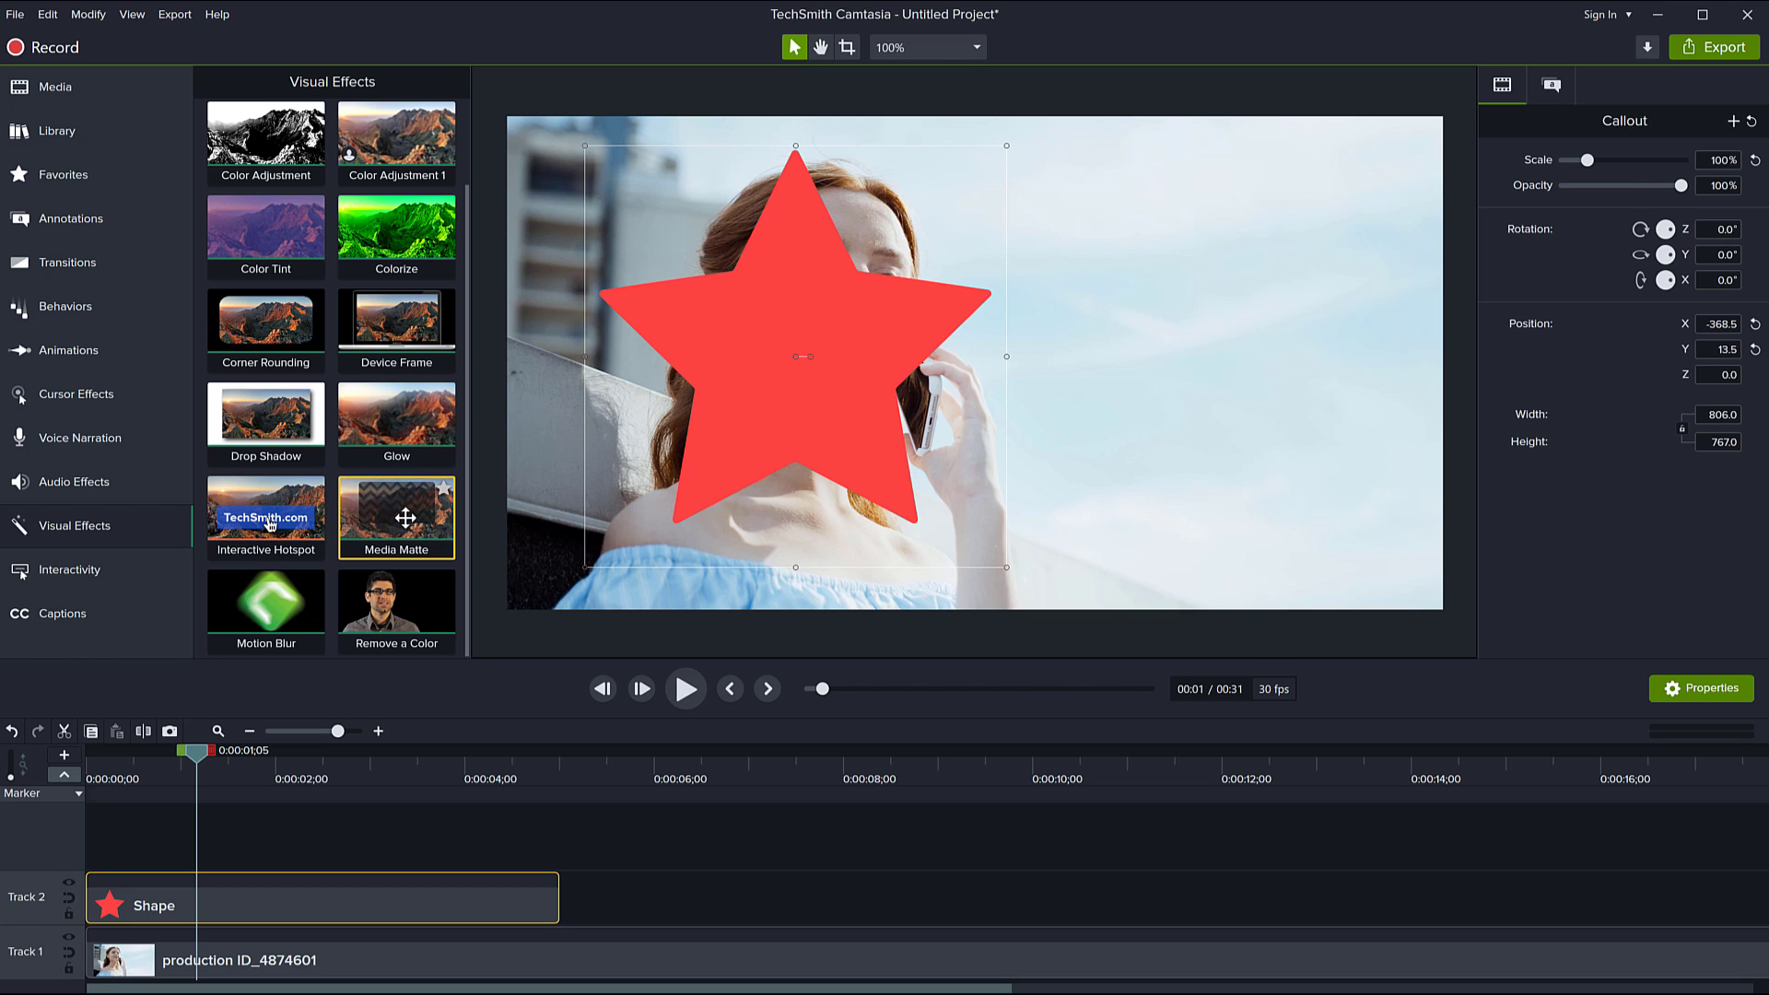
drag(405, 518, 293, 898)
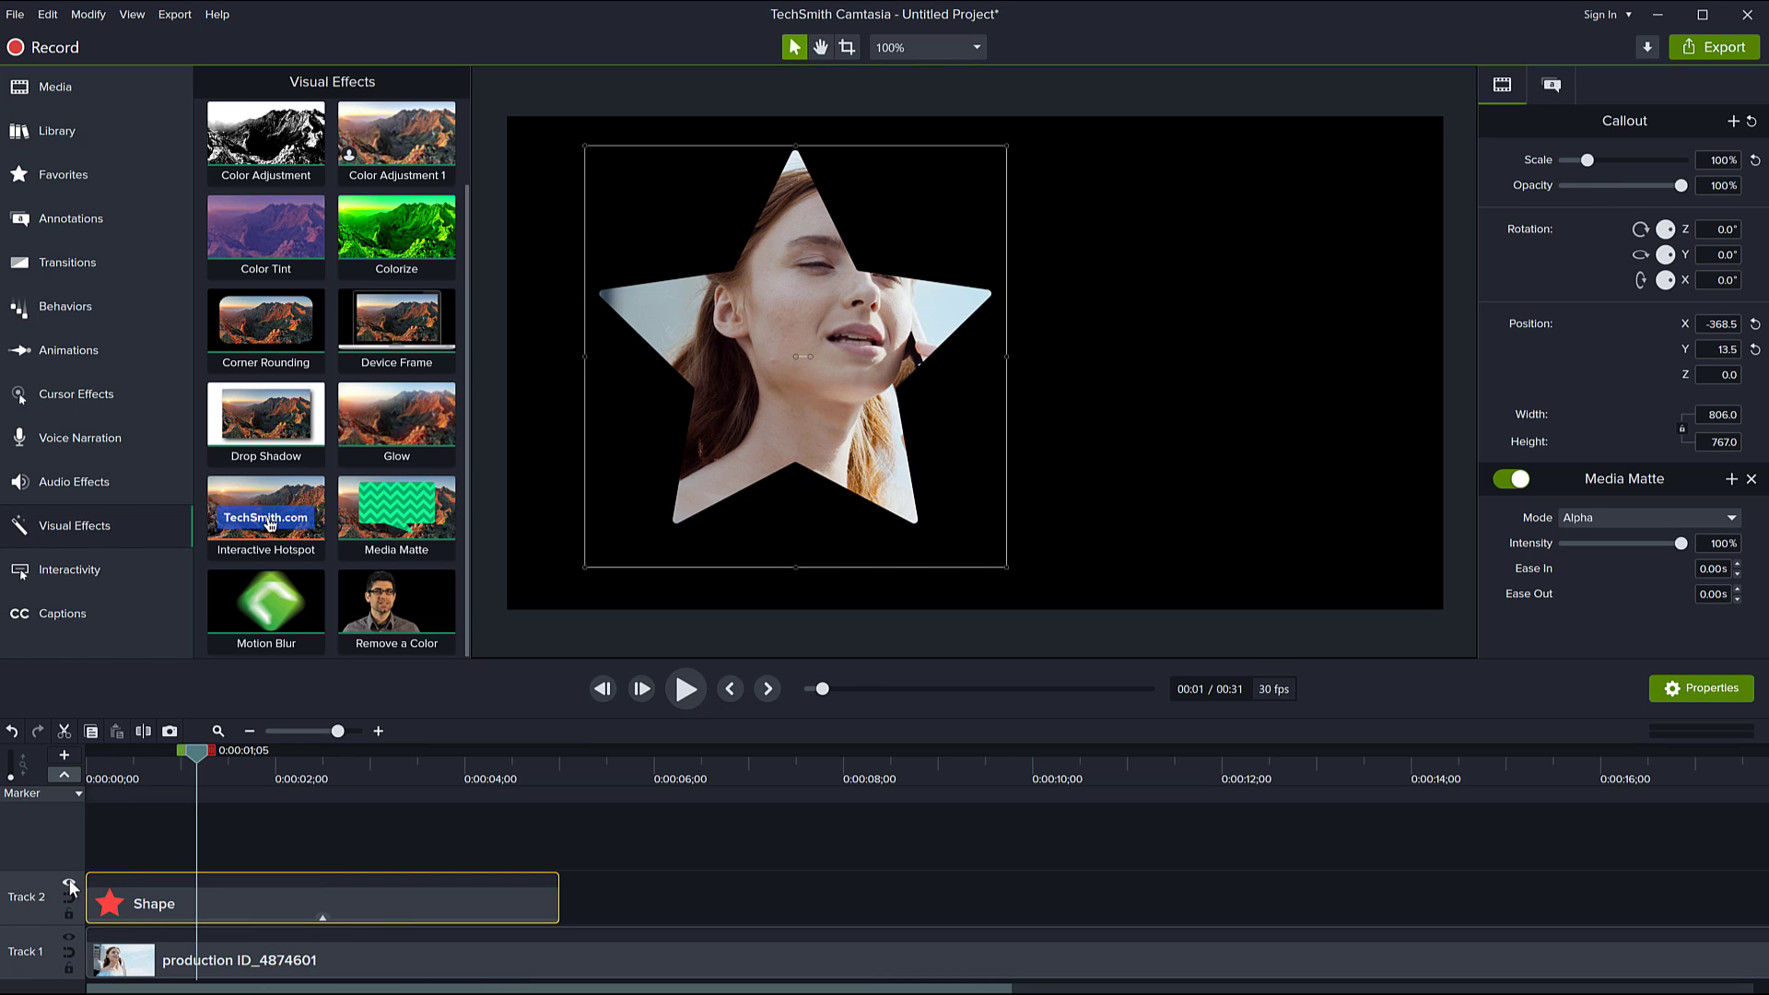
Step: Reposition the star to about X -325.5, Y 0 and the video beneath it to about X -38, Y -33
drag(783, 391, 821, 390)
click(442, 953)
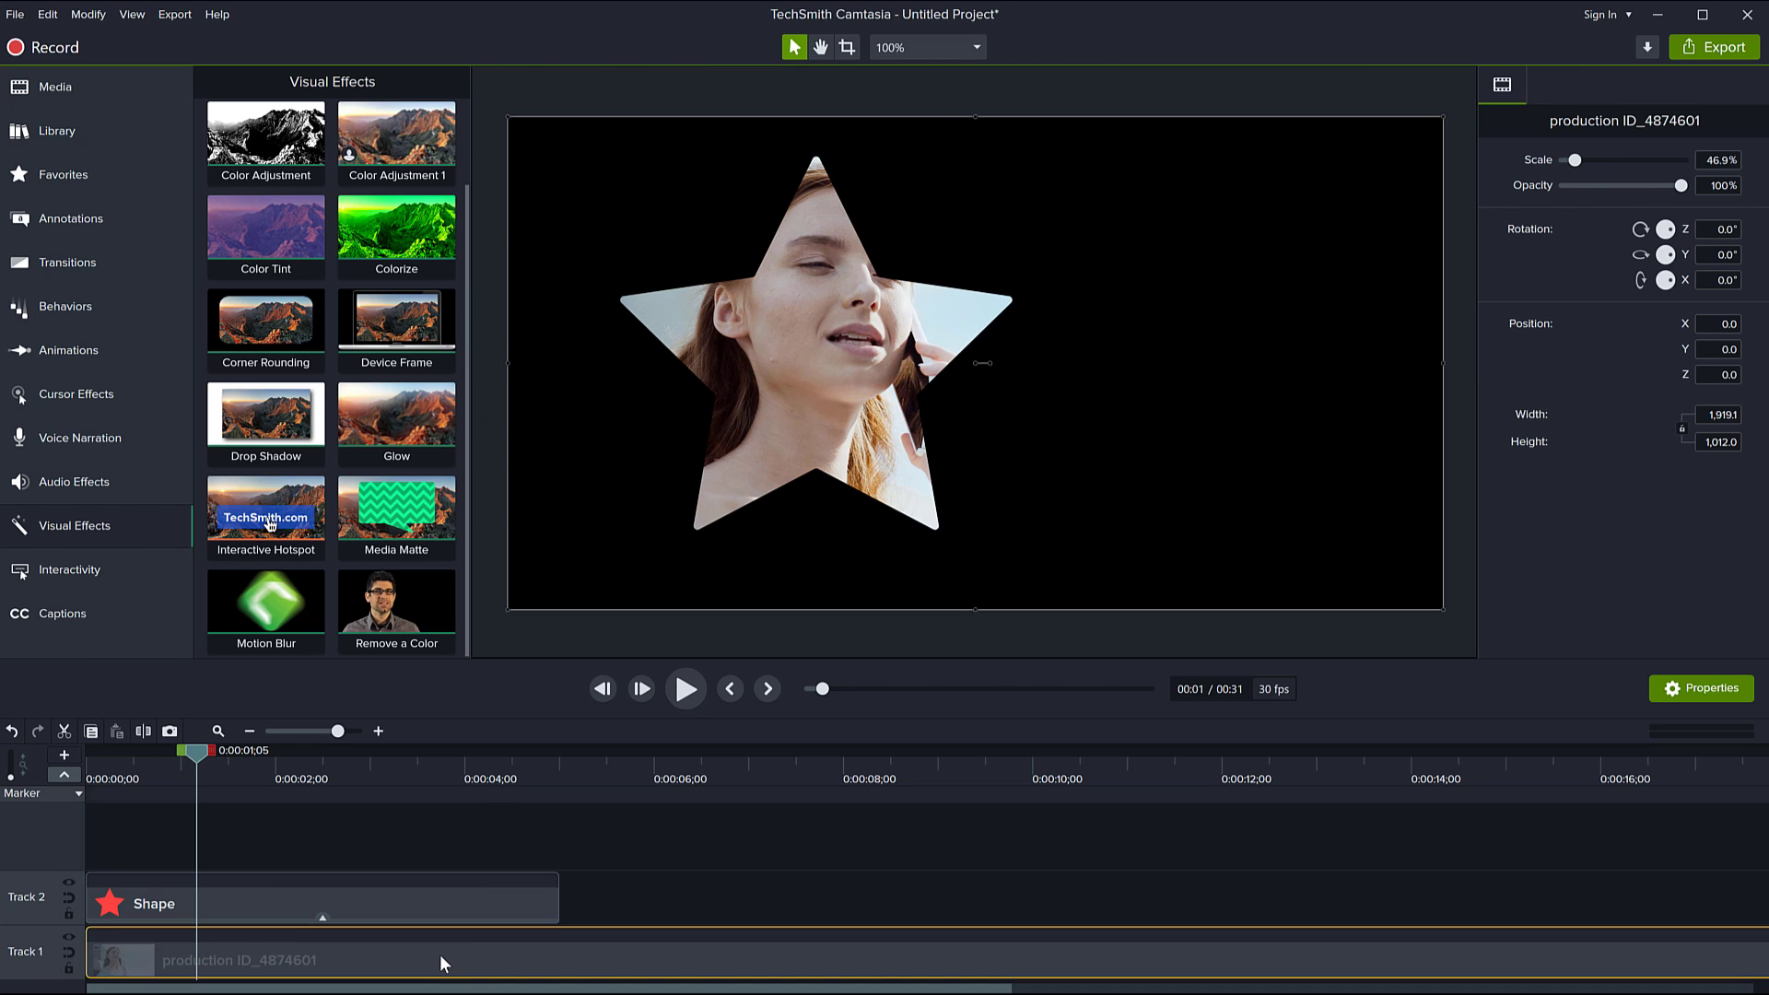
mouse_move(1102, 556)
mouse_down()
mouse_move(1016, 462)
mouse_move(1172, 616)
mouse_move(1213, 510)
mouse_move(1130, 525)
mouse_move(1104, 579)
mouse_up()
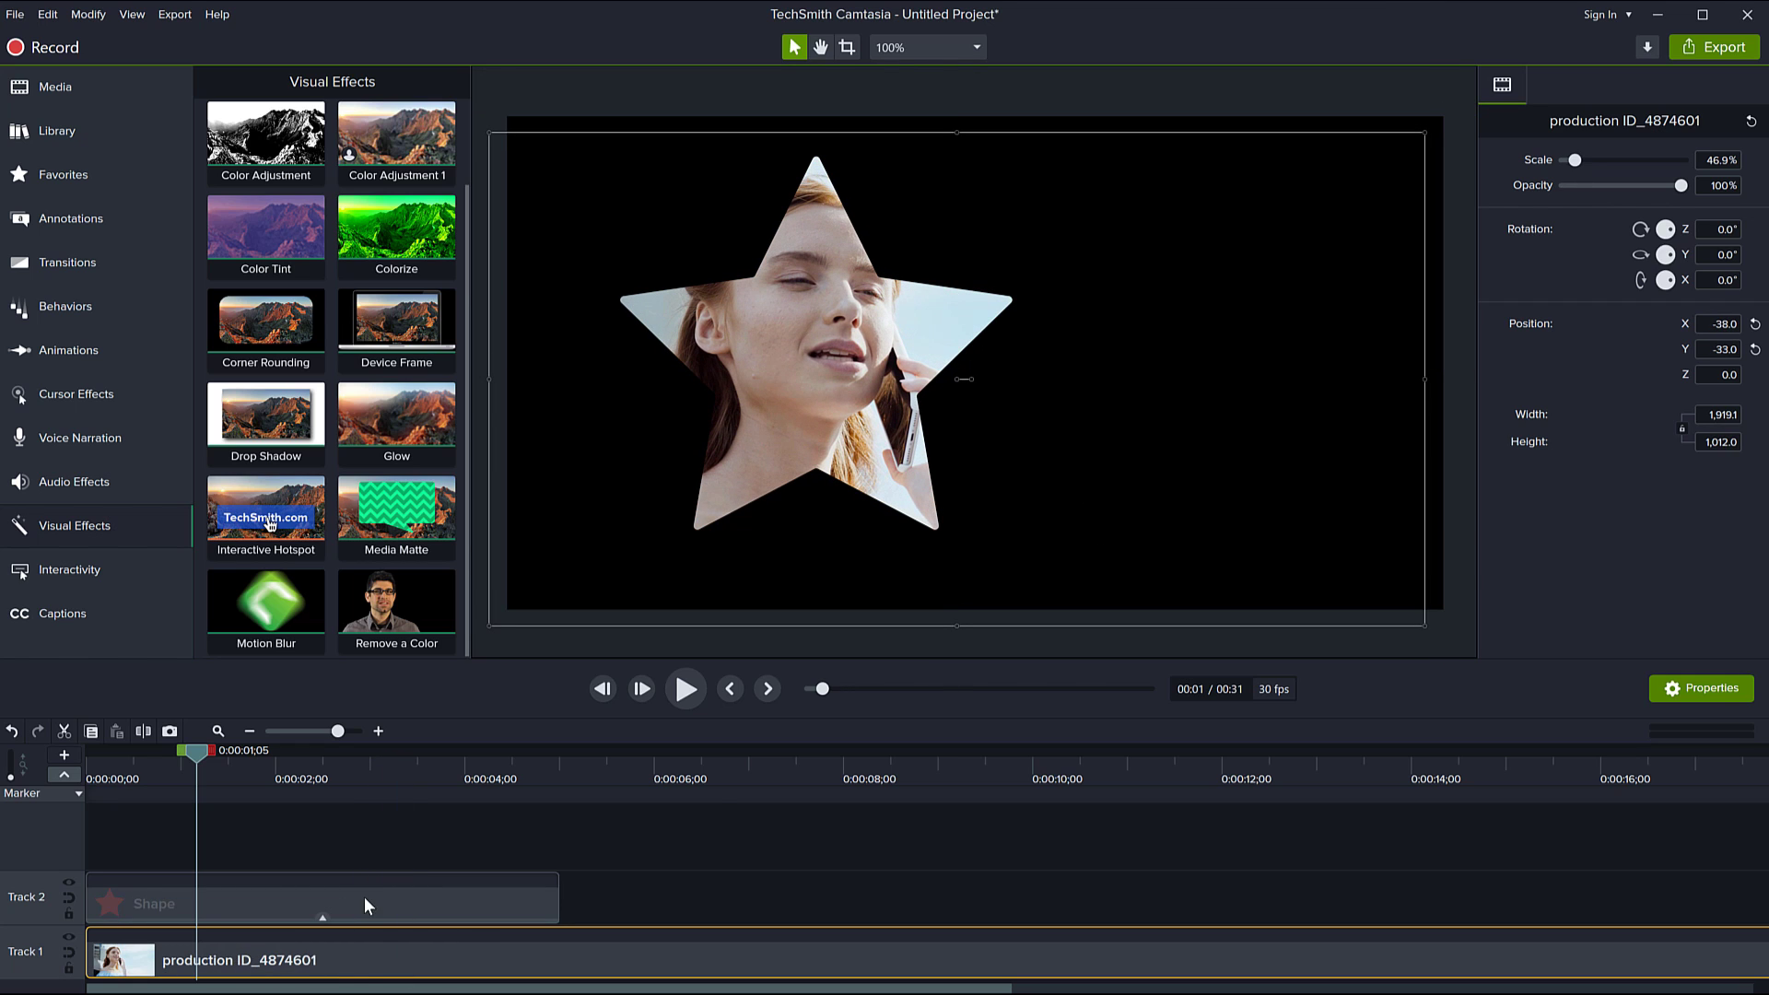
Step: Review the Track Matte modes available for Track 2 while keeping the star clip selected
click(365, 898)
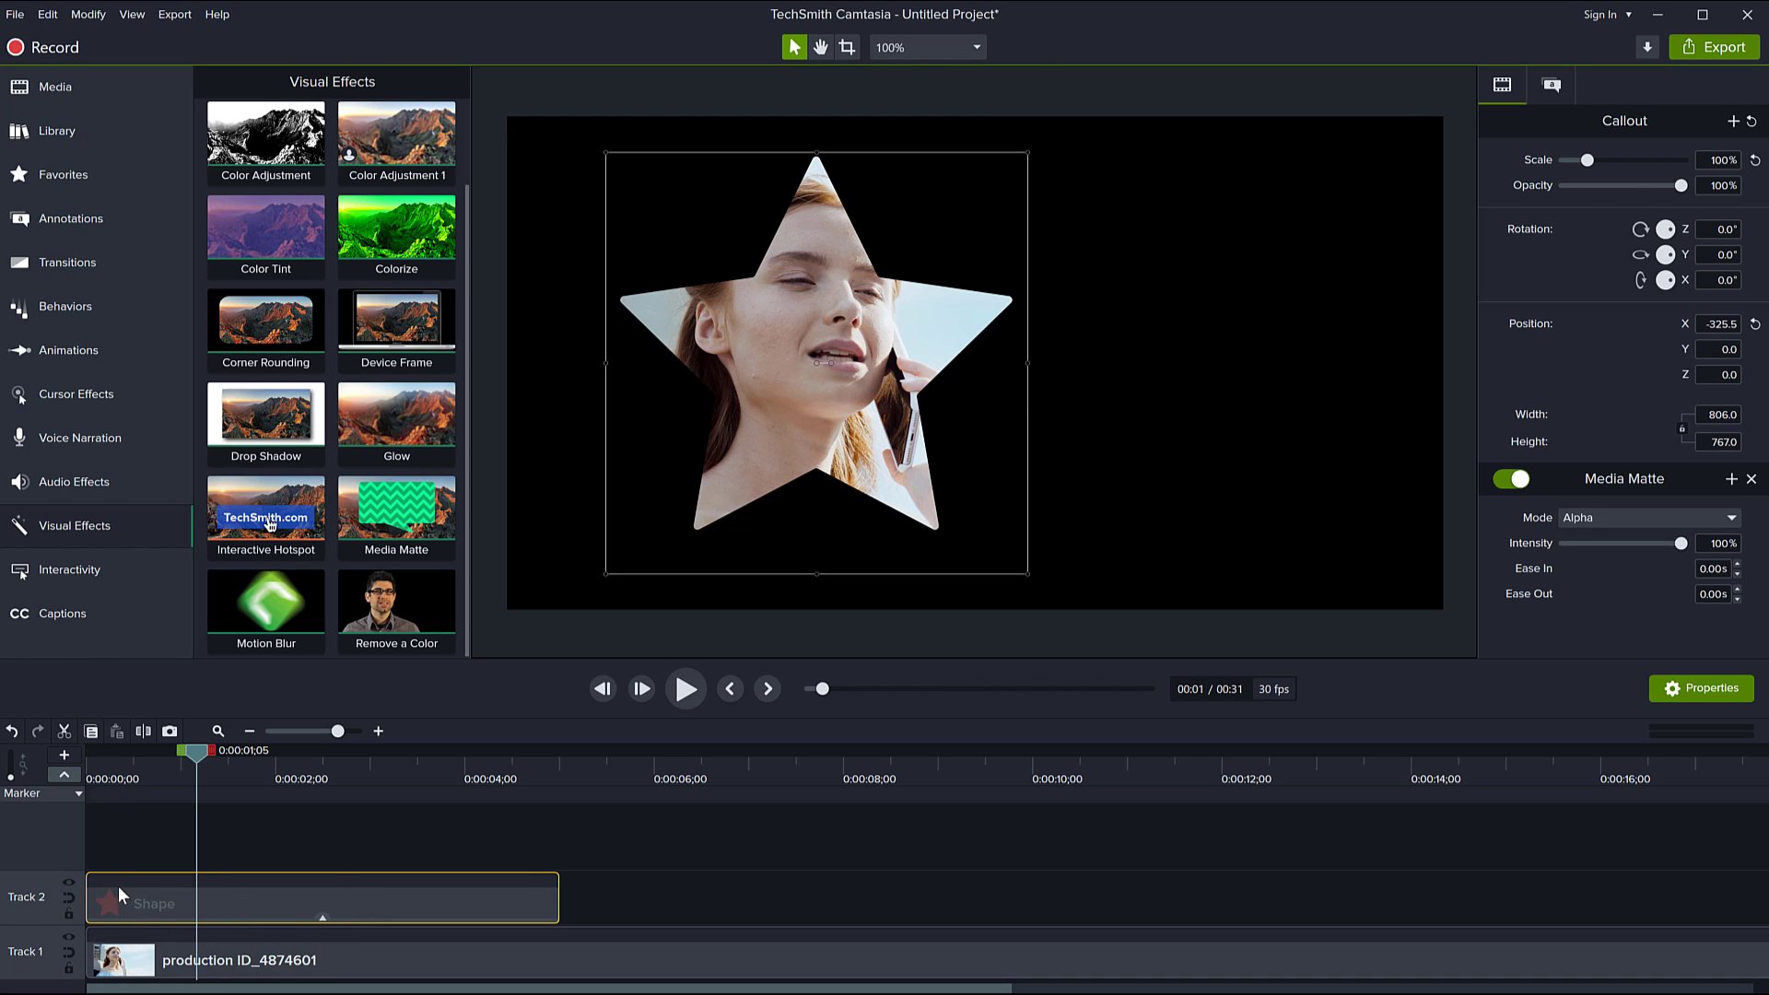
click(74, 881)
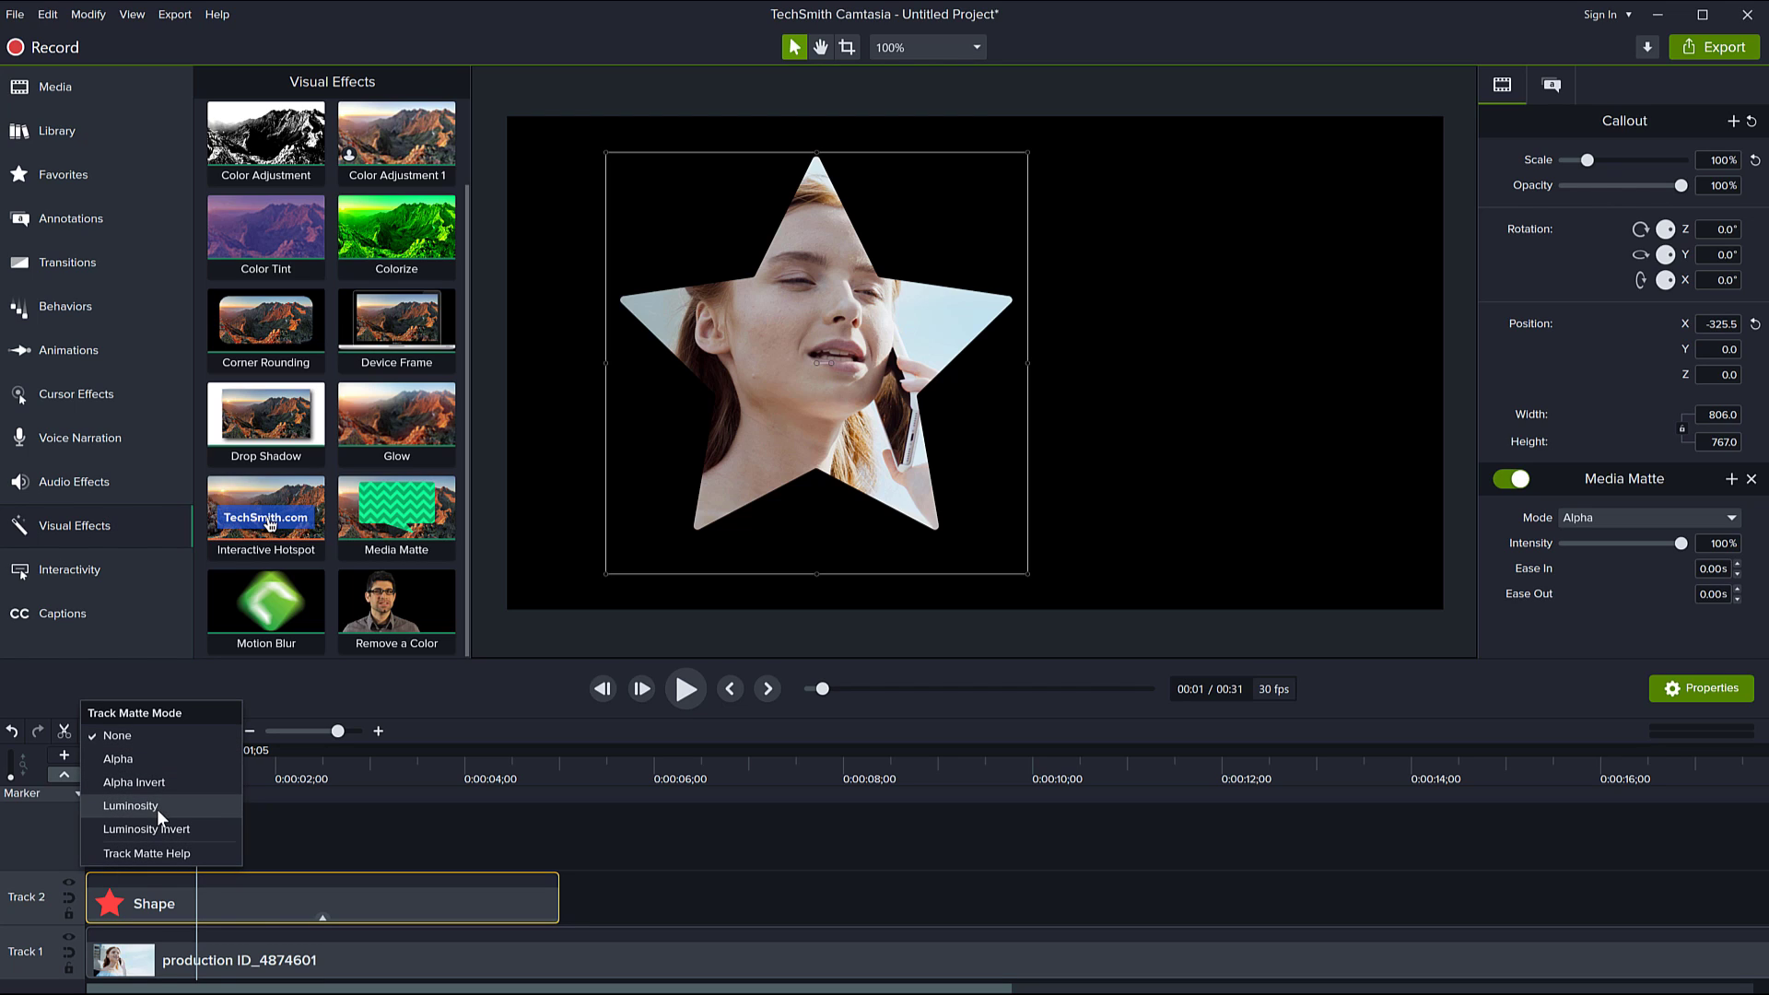
click(46, 837)
click(221, 901)
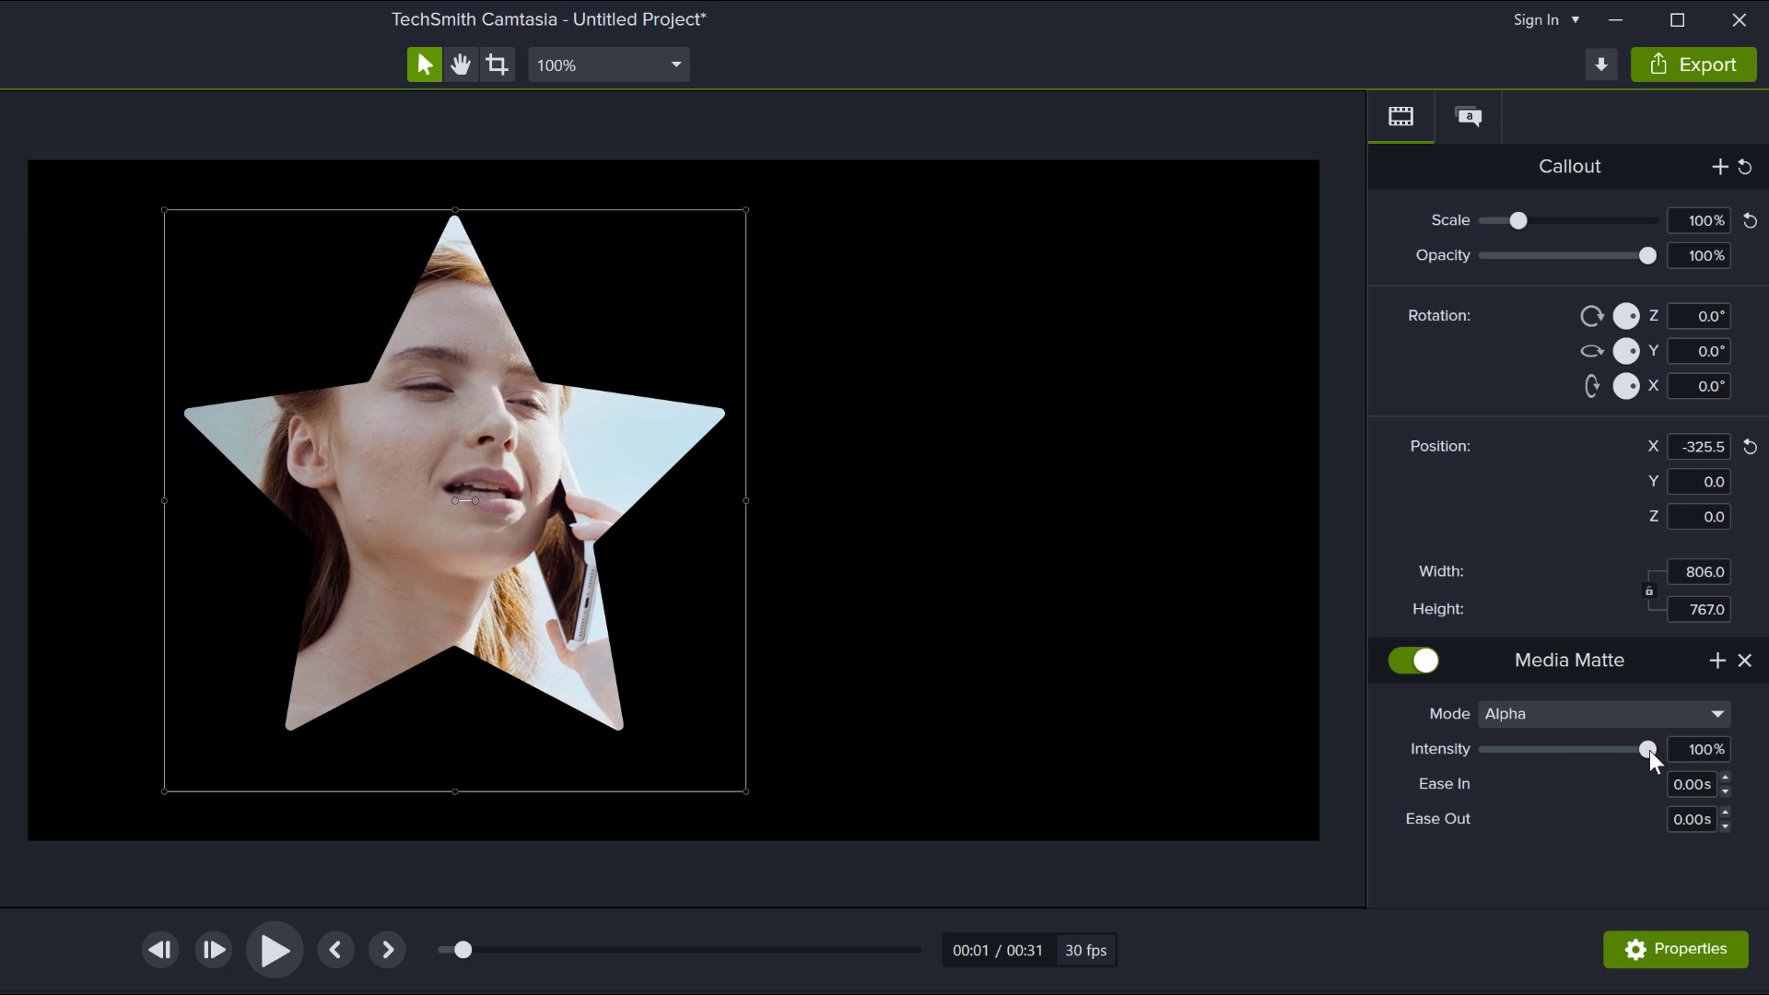
Step: Try the star's Media Matte at 74% intensity, restore it to 100%, and switch the mode to Alpha Invert
drag(1647, 749, 1607, 759)
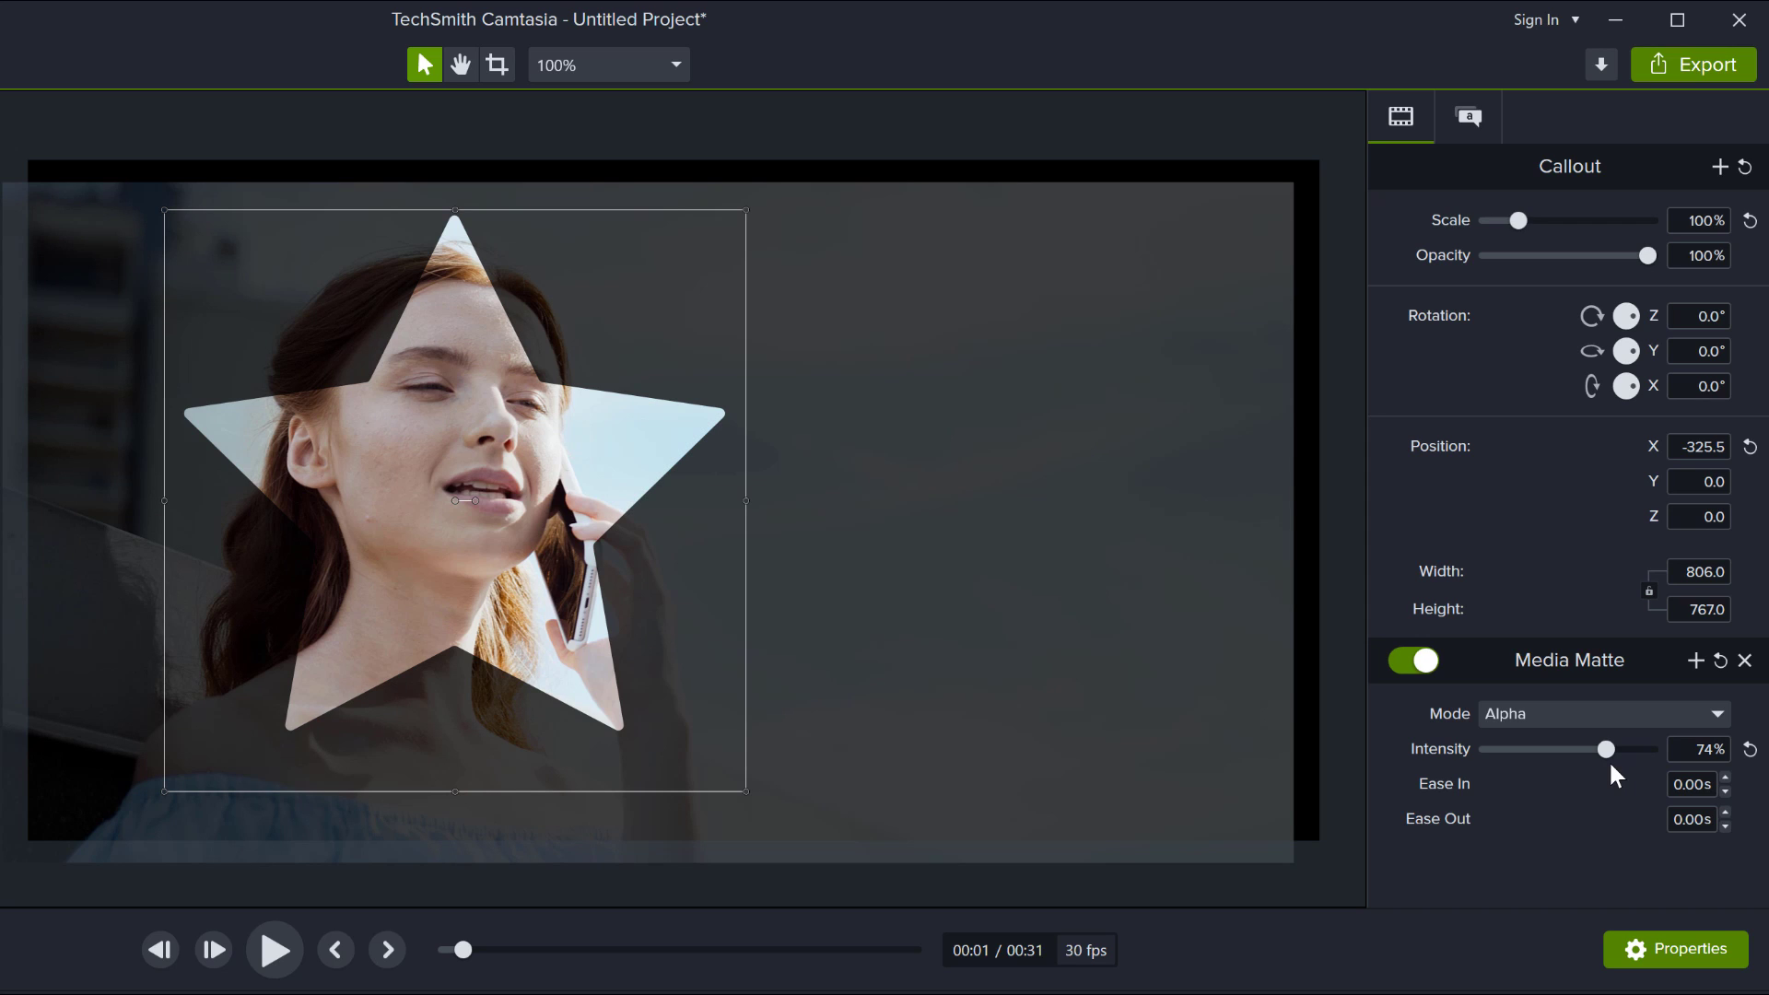
drag(1606, 759, 1686, 767)
click(1576, 713)
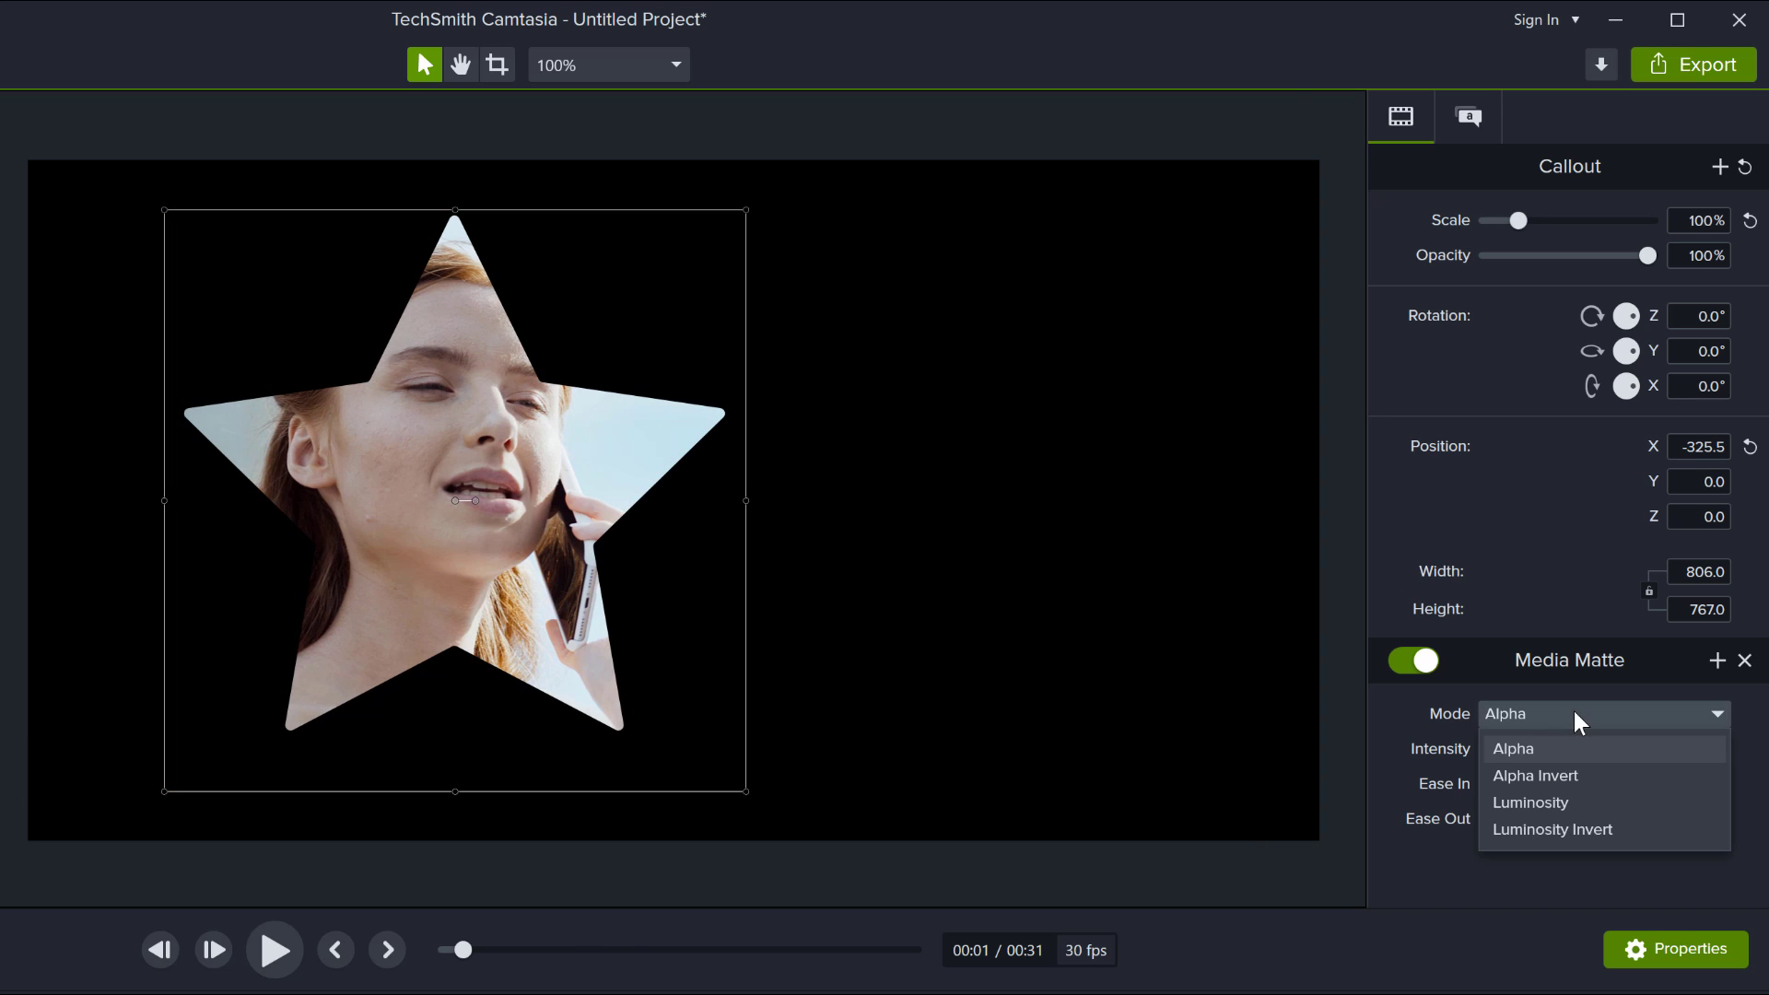
click(1546, 780)
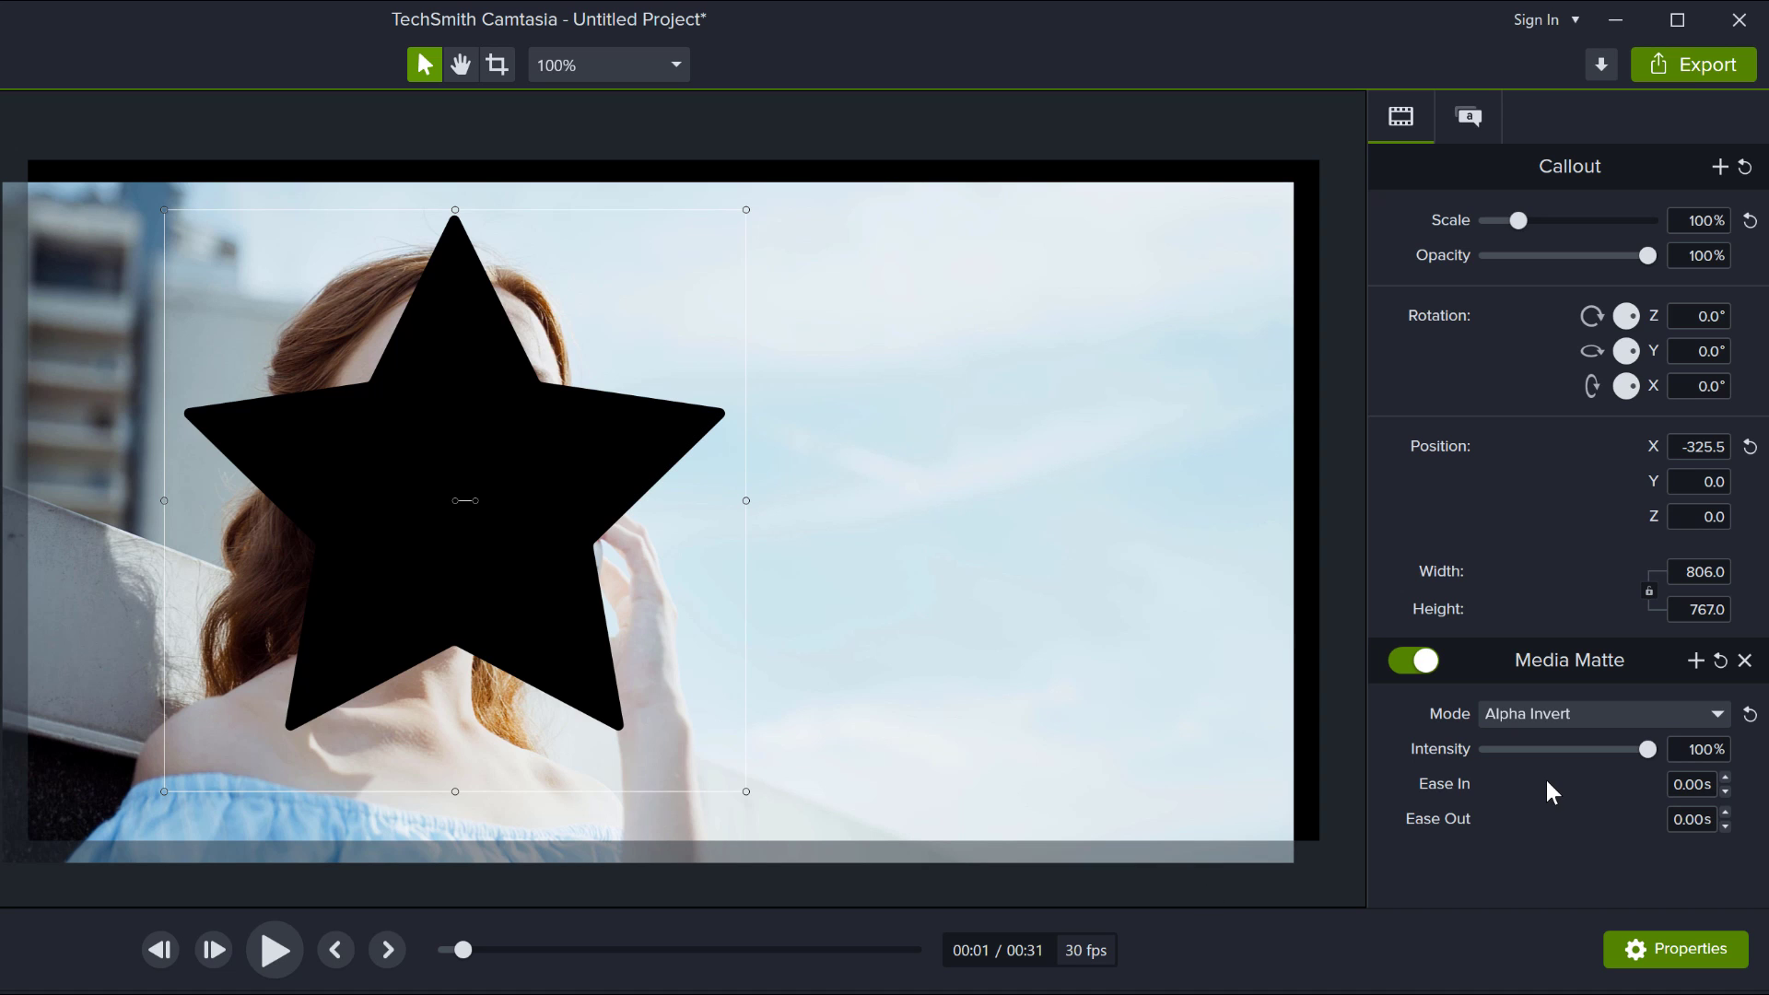
Step: Reposition the star over the footage and set its Media Matte mode back to Alpha
drag(421, 611, 369, 512)
scroll(1597, 710, down, 2)
click(1597, 710)
click(1549, 745)
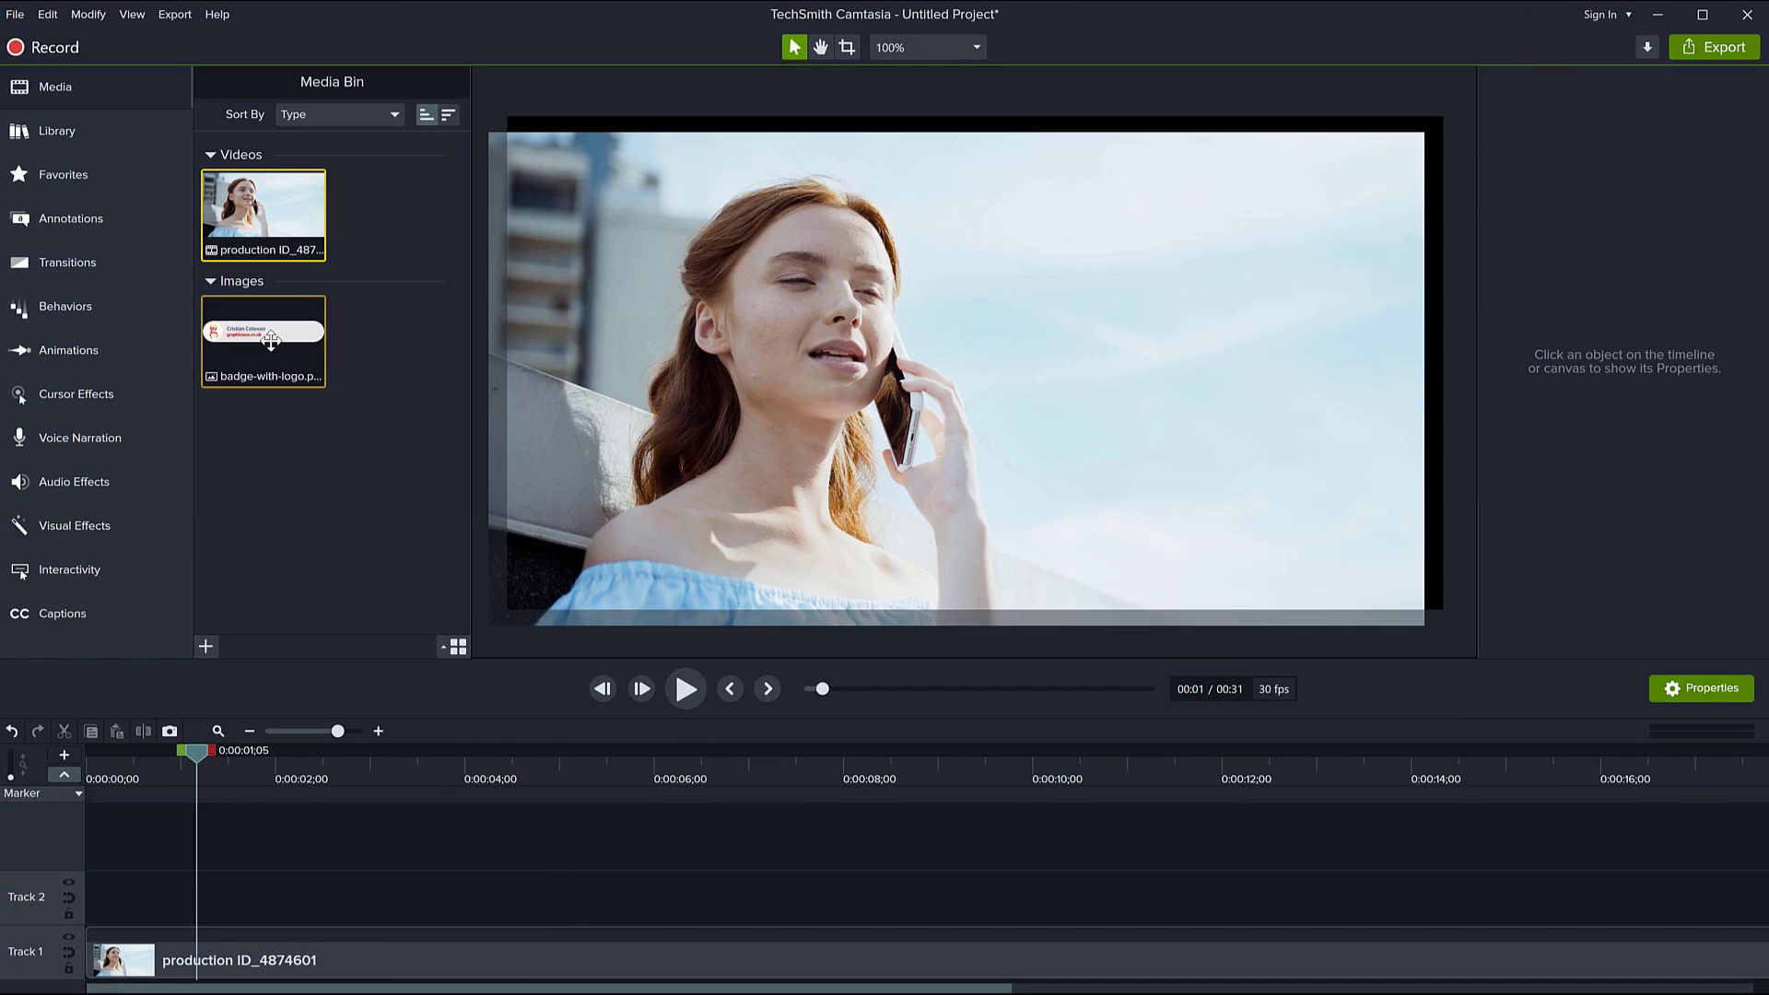
Step: Place the badge-with-logo image over the woman on Track 2 and apply the Media Matte effect to it
click(271, 339)
drag(271, 339, 838, 478)
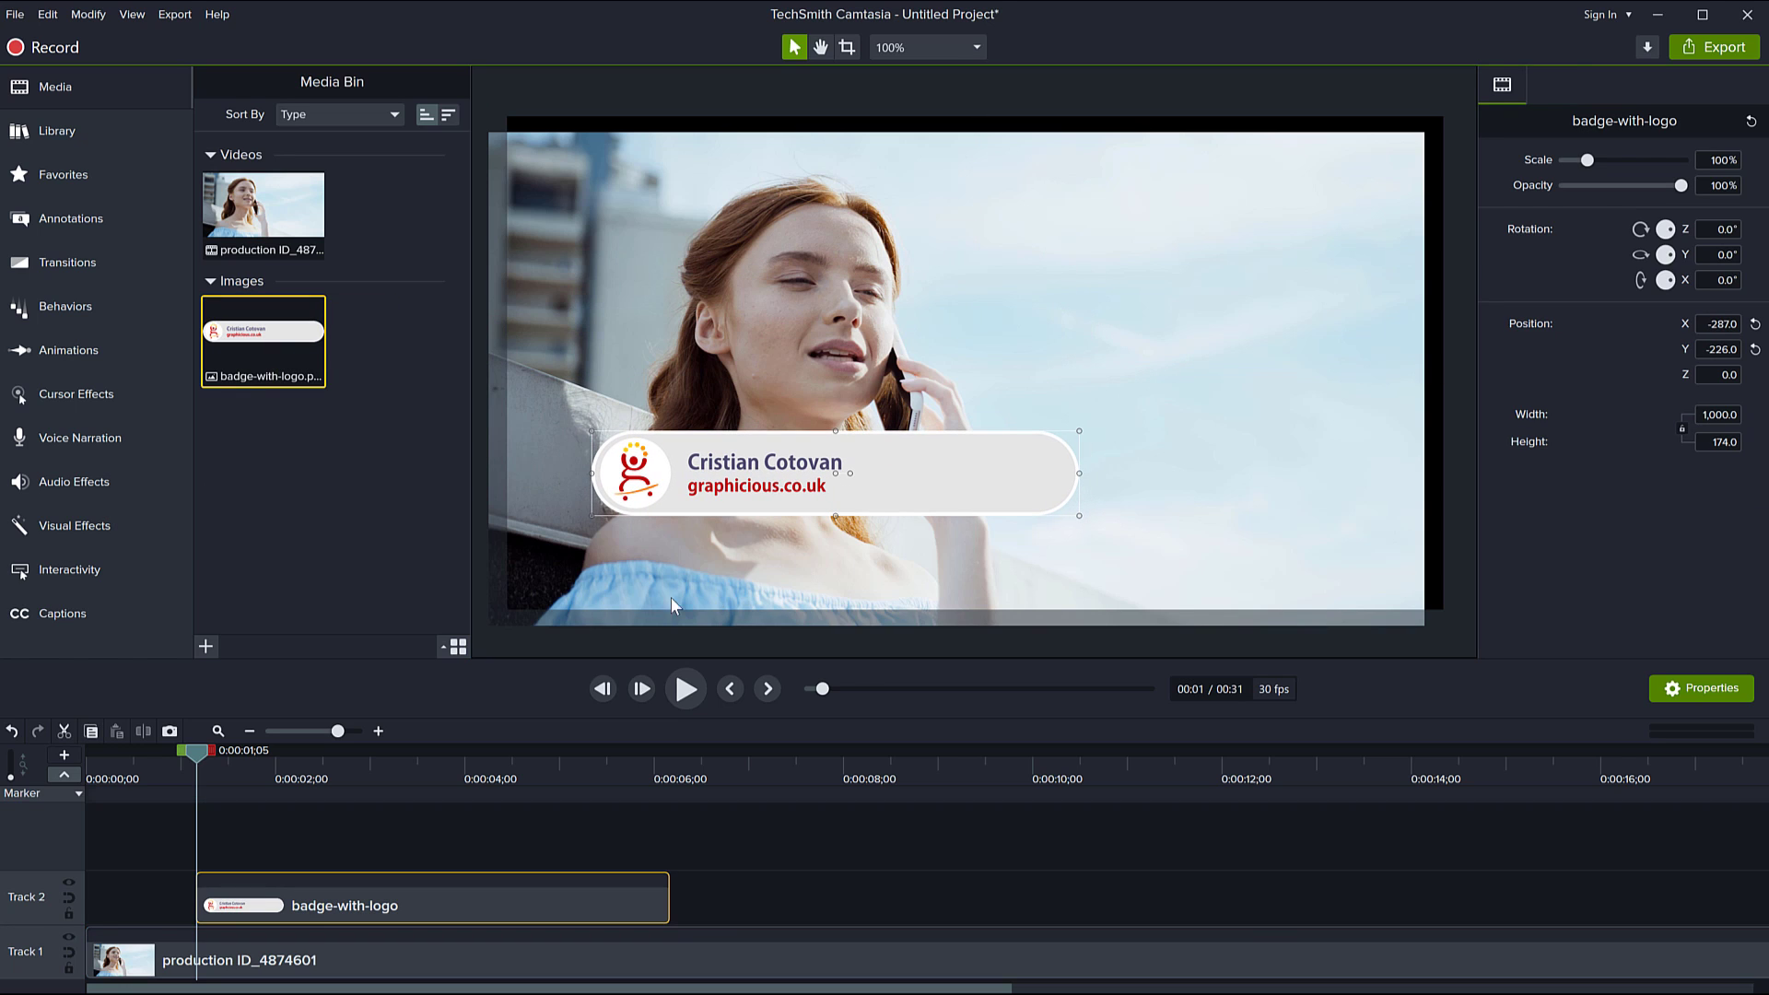
click(64, 525)
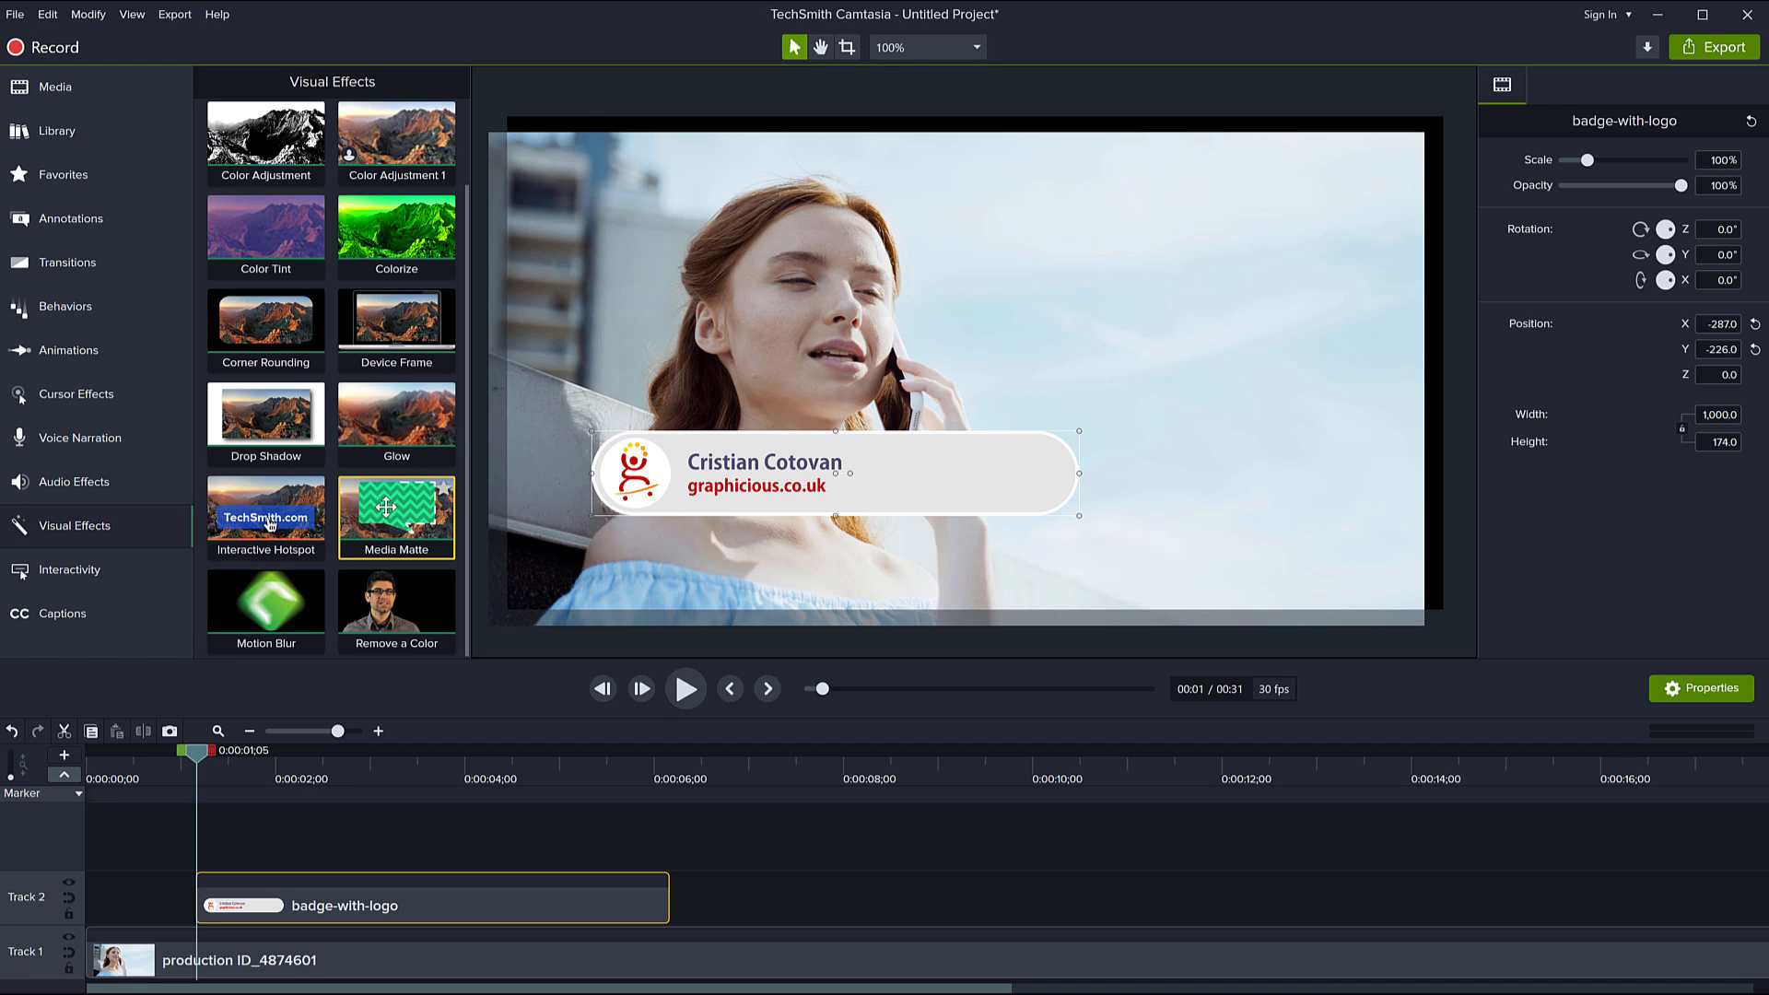
drag(380, 509, 407, 906)
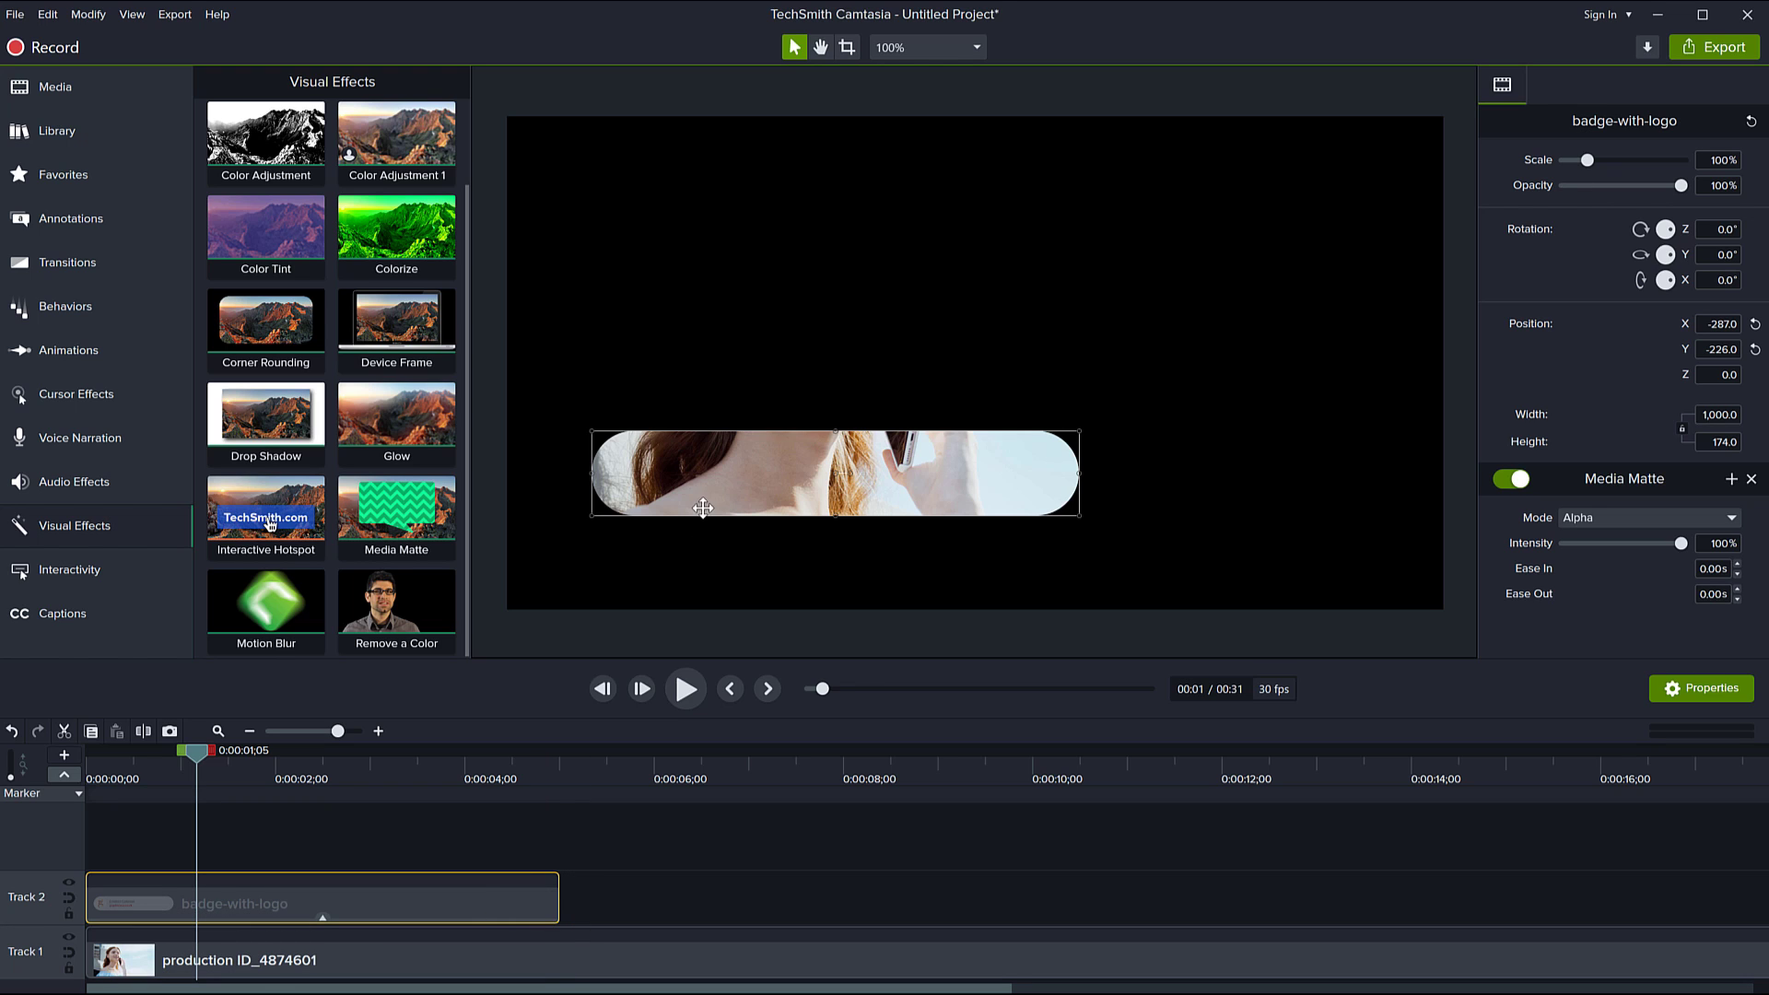
Step: Set the badge's Media Matte mode to Alpha and reposition the badge over the woman's face at about X -208, Y 87
drag(703, 508, 715, 249)
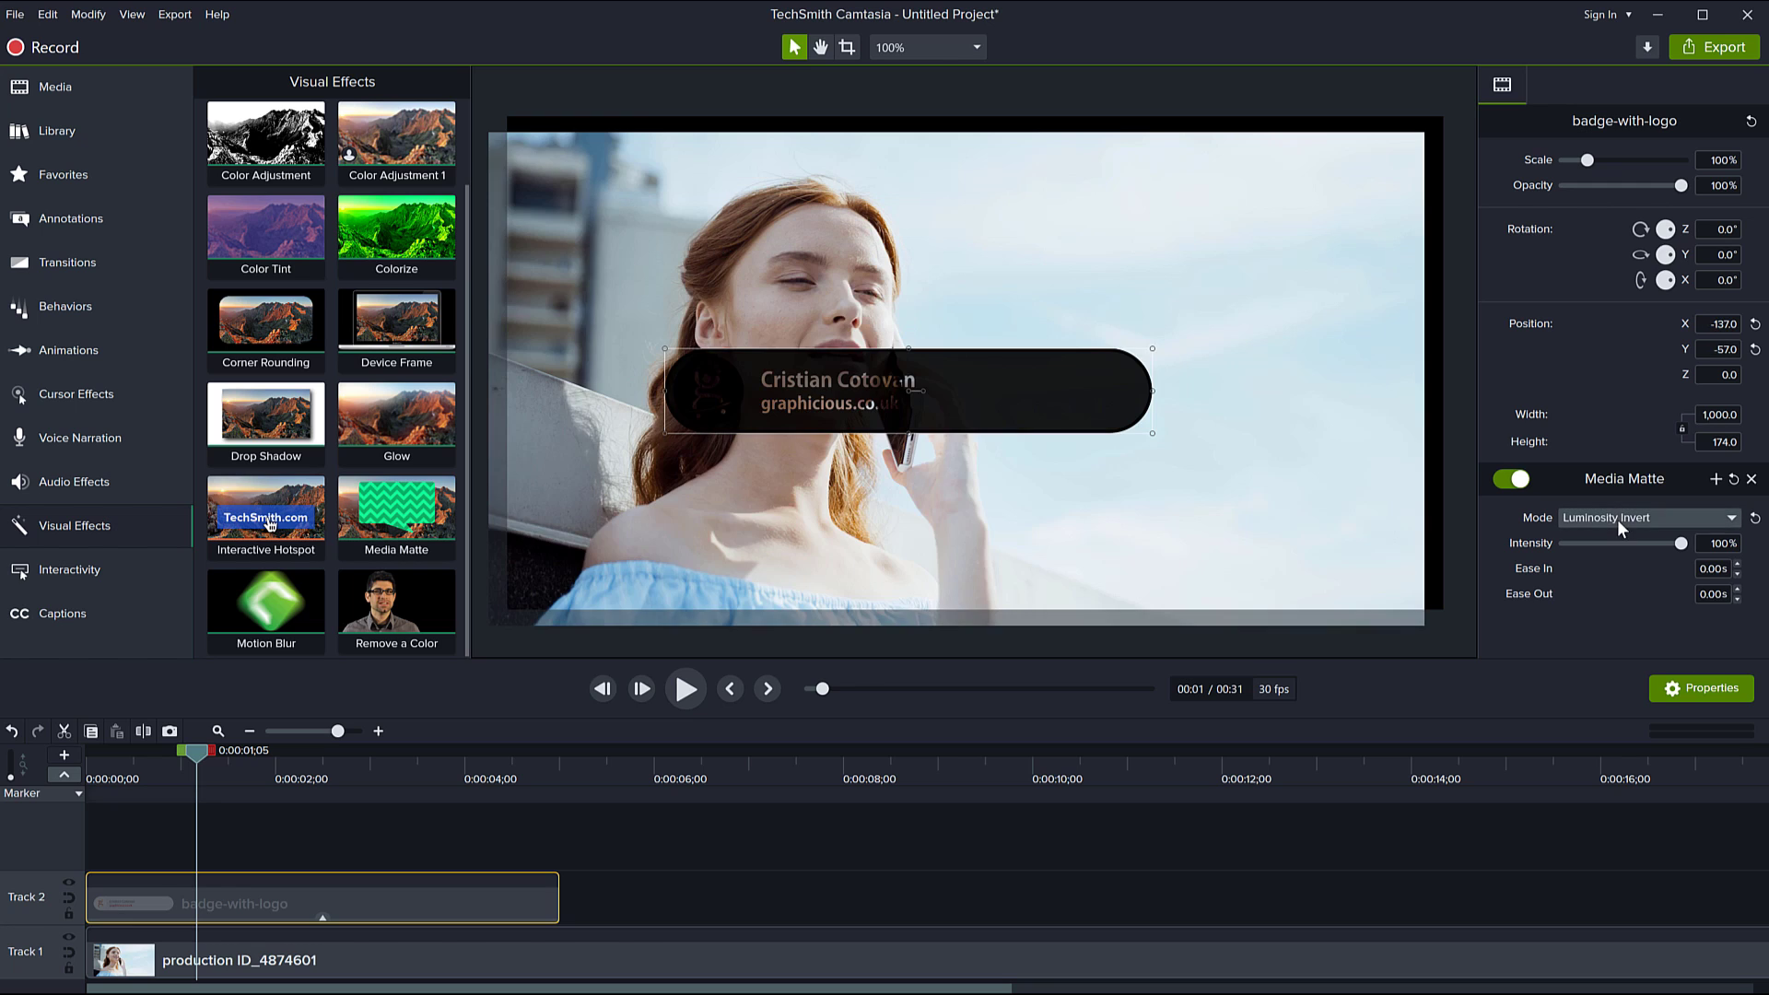
click(1619, 520)
click(1606, 540)
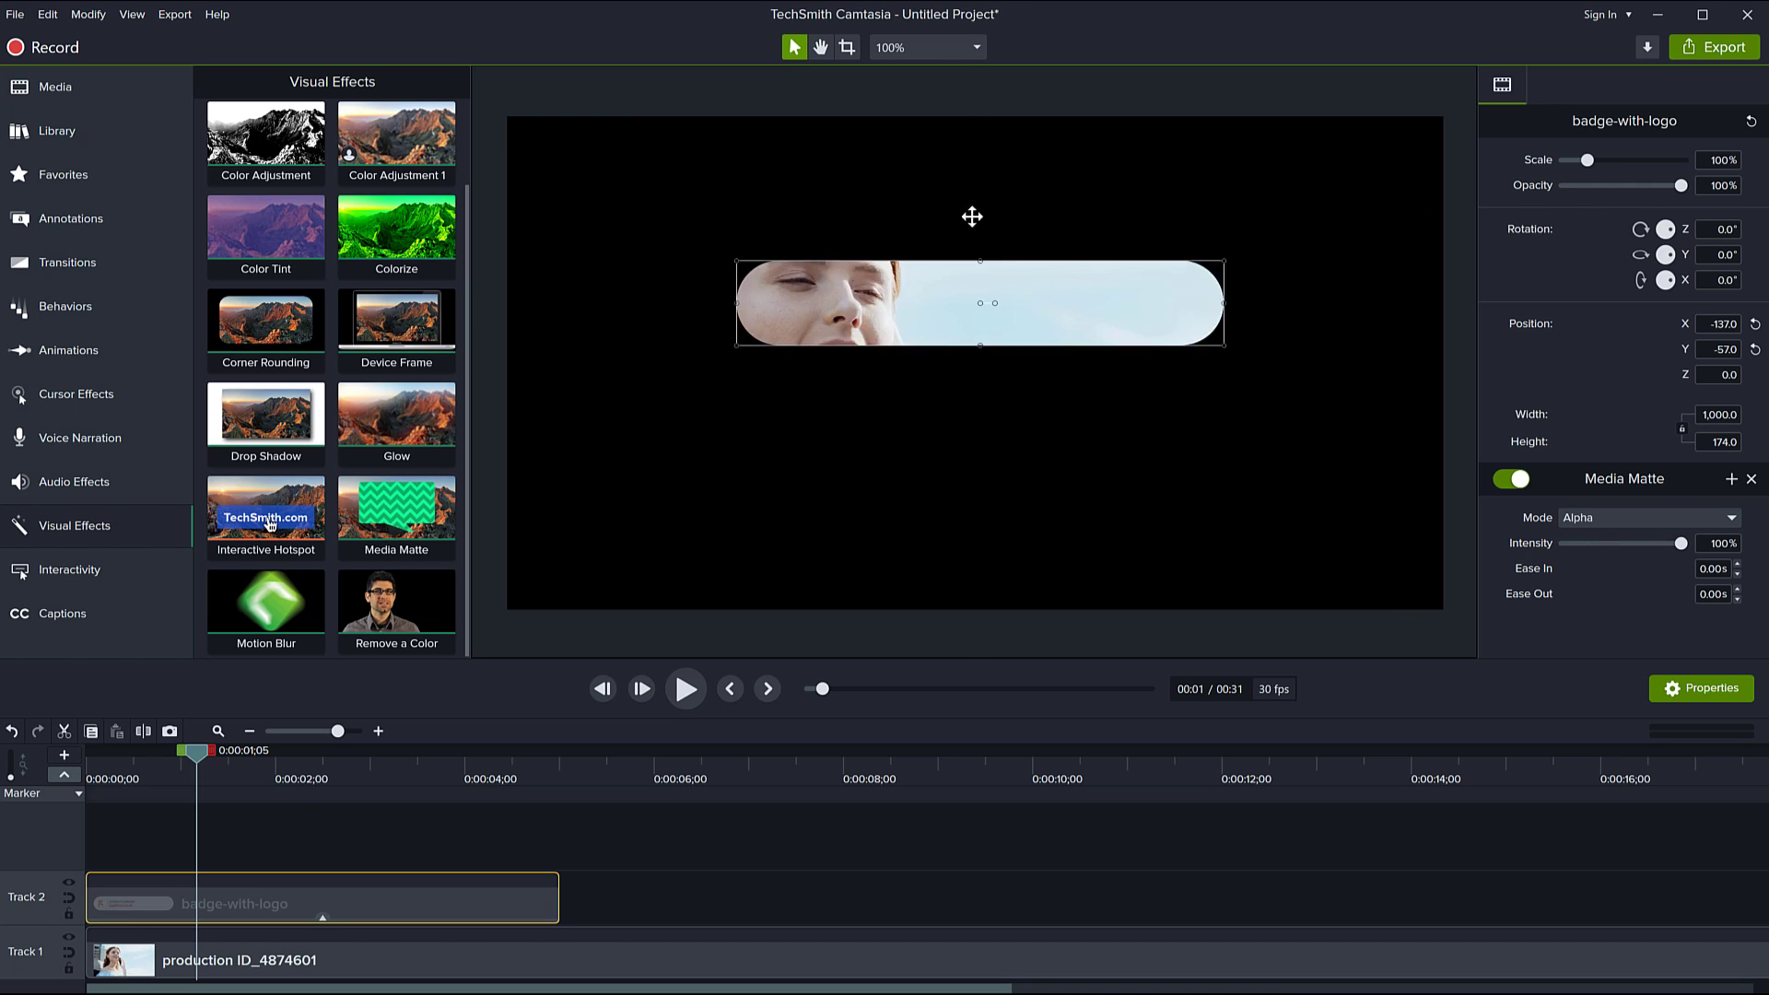
drag(1013, 311, 909, 333)
Step: Extend the badge clip to the length of the video clip and group the two clips together
scroll(649, 877, down, 3)
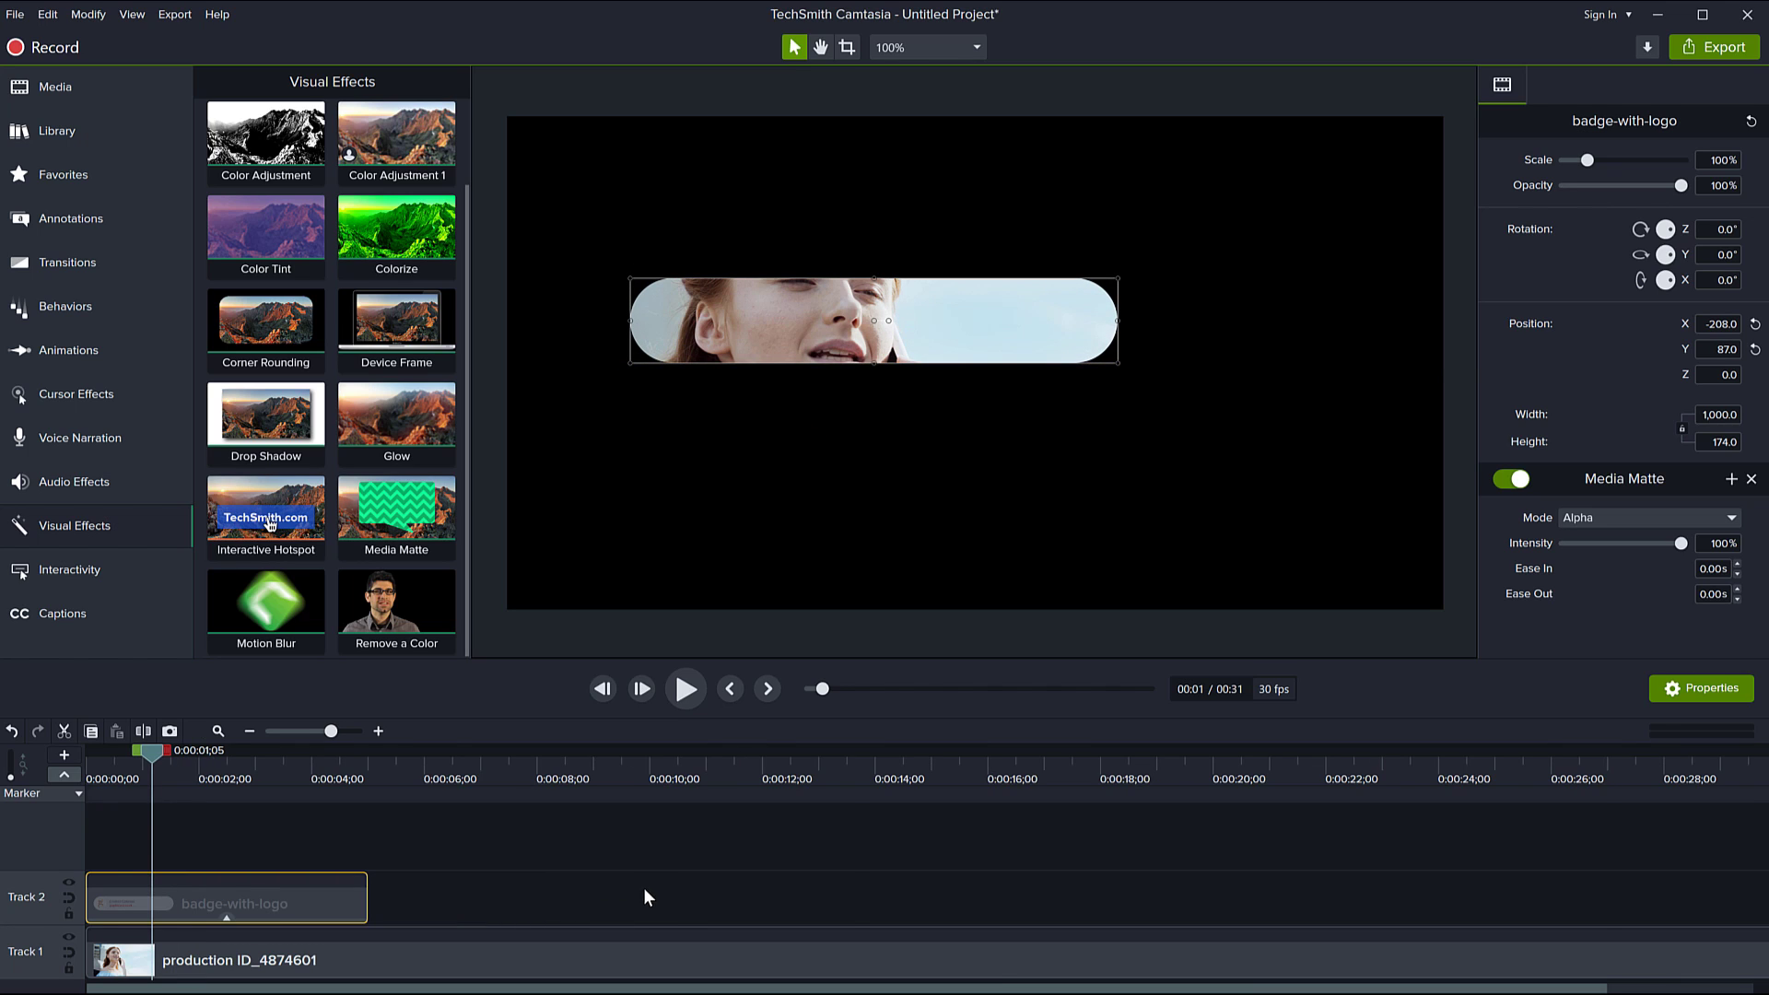
drag(243, 898, 1067, 915)
drag(1139, 853, 968, 982)
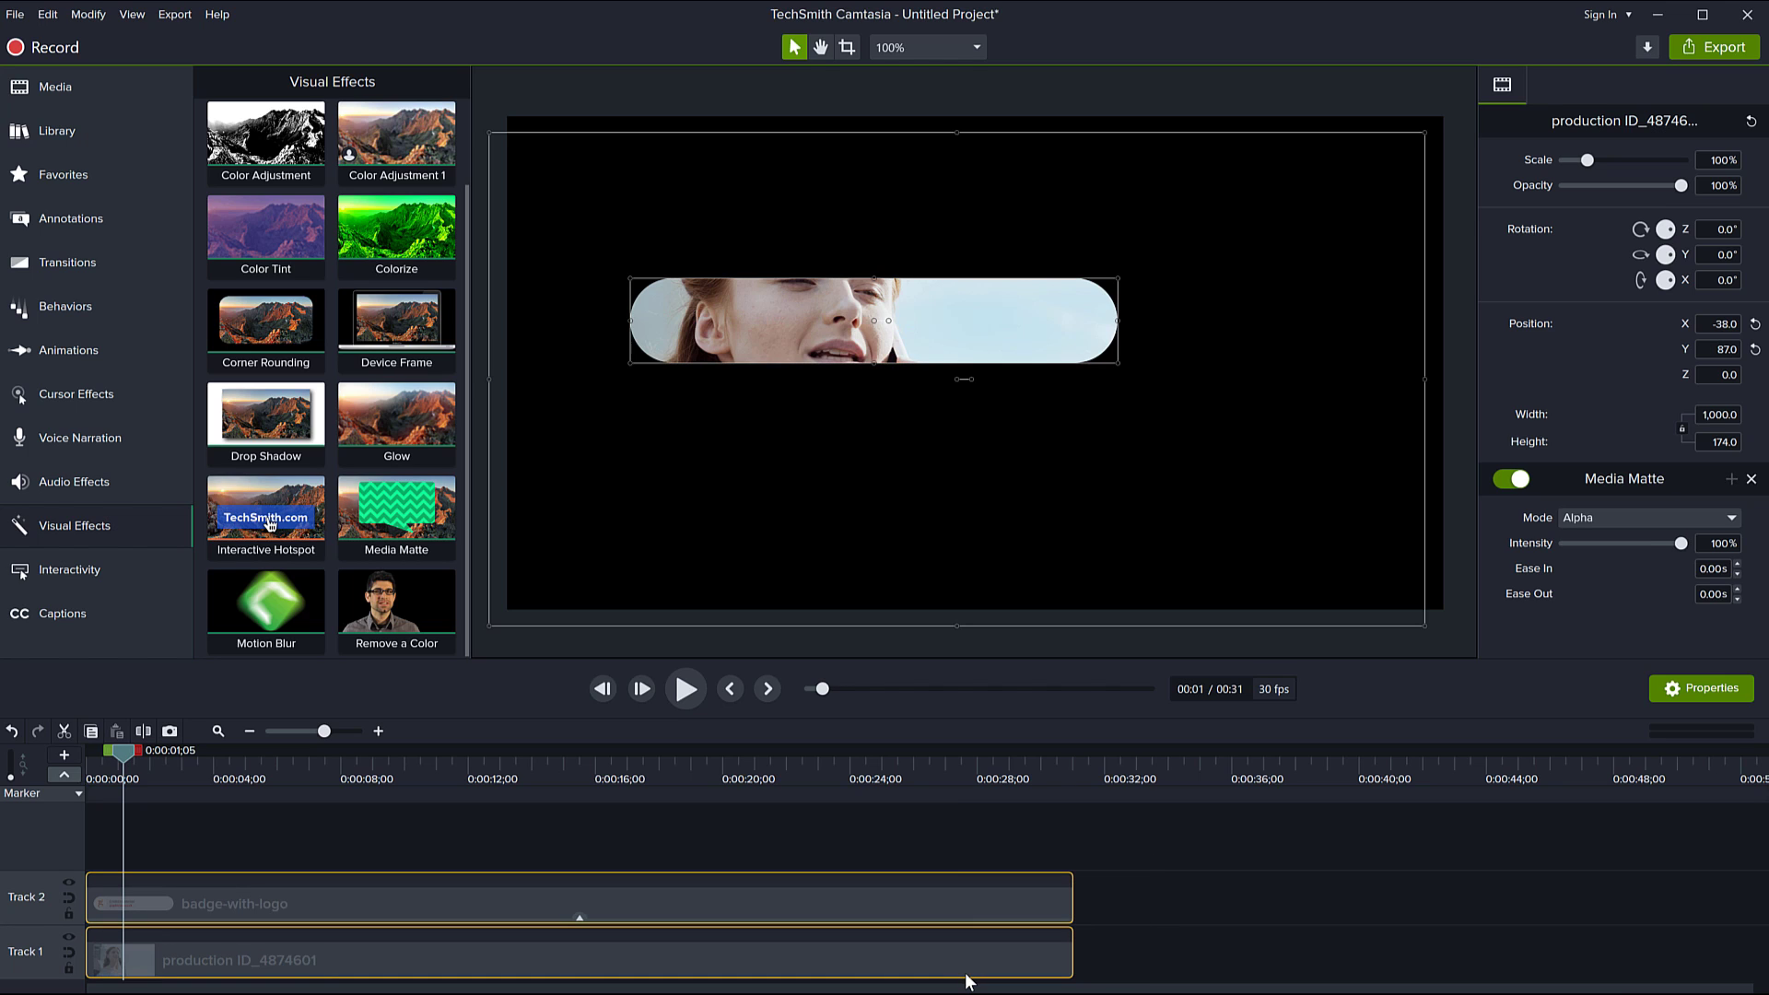
key(ctrl+g)
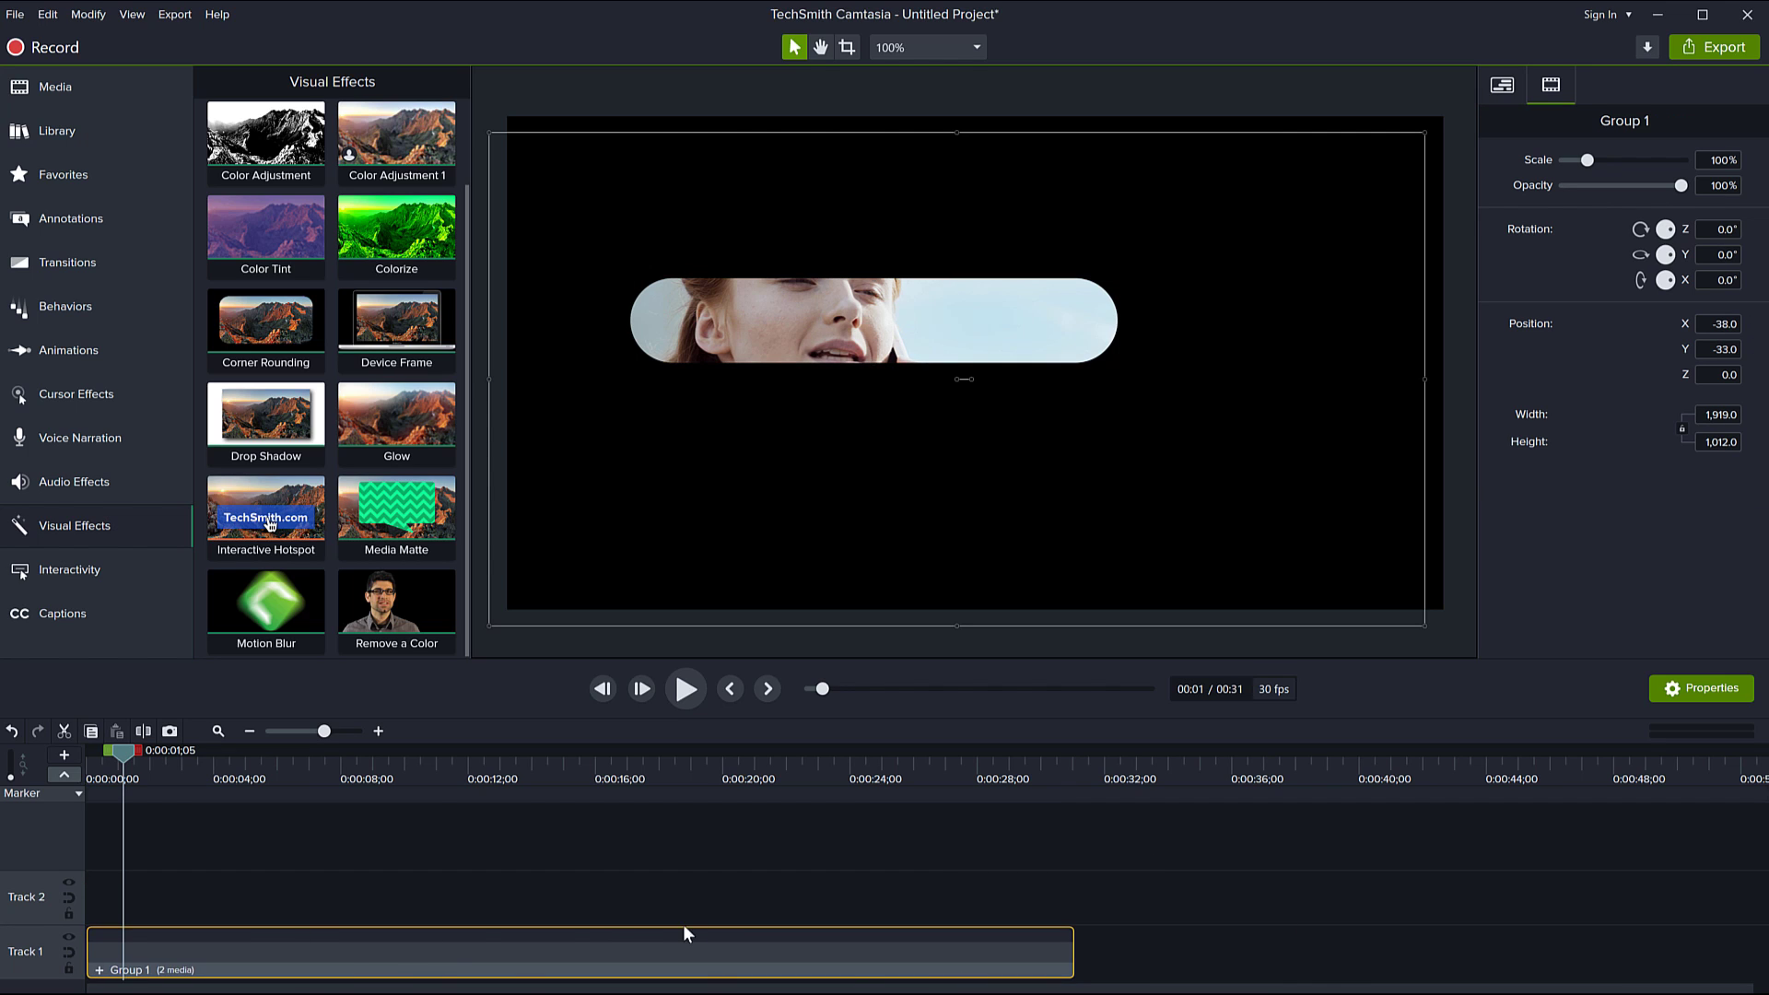
Step: Move the group to Track 2, starting at about 6 seconds, and preview it around the 12-second mark
drag(416, 958, 563, 911)
drag(615, 921, 617, 912)
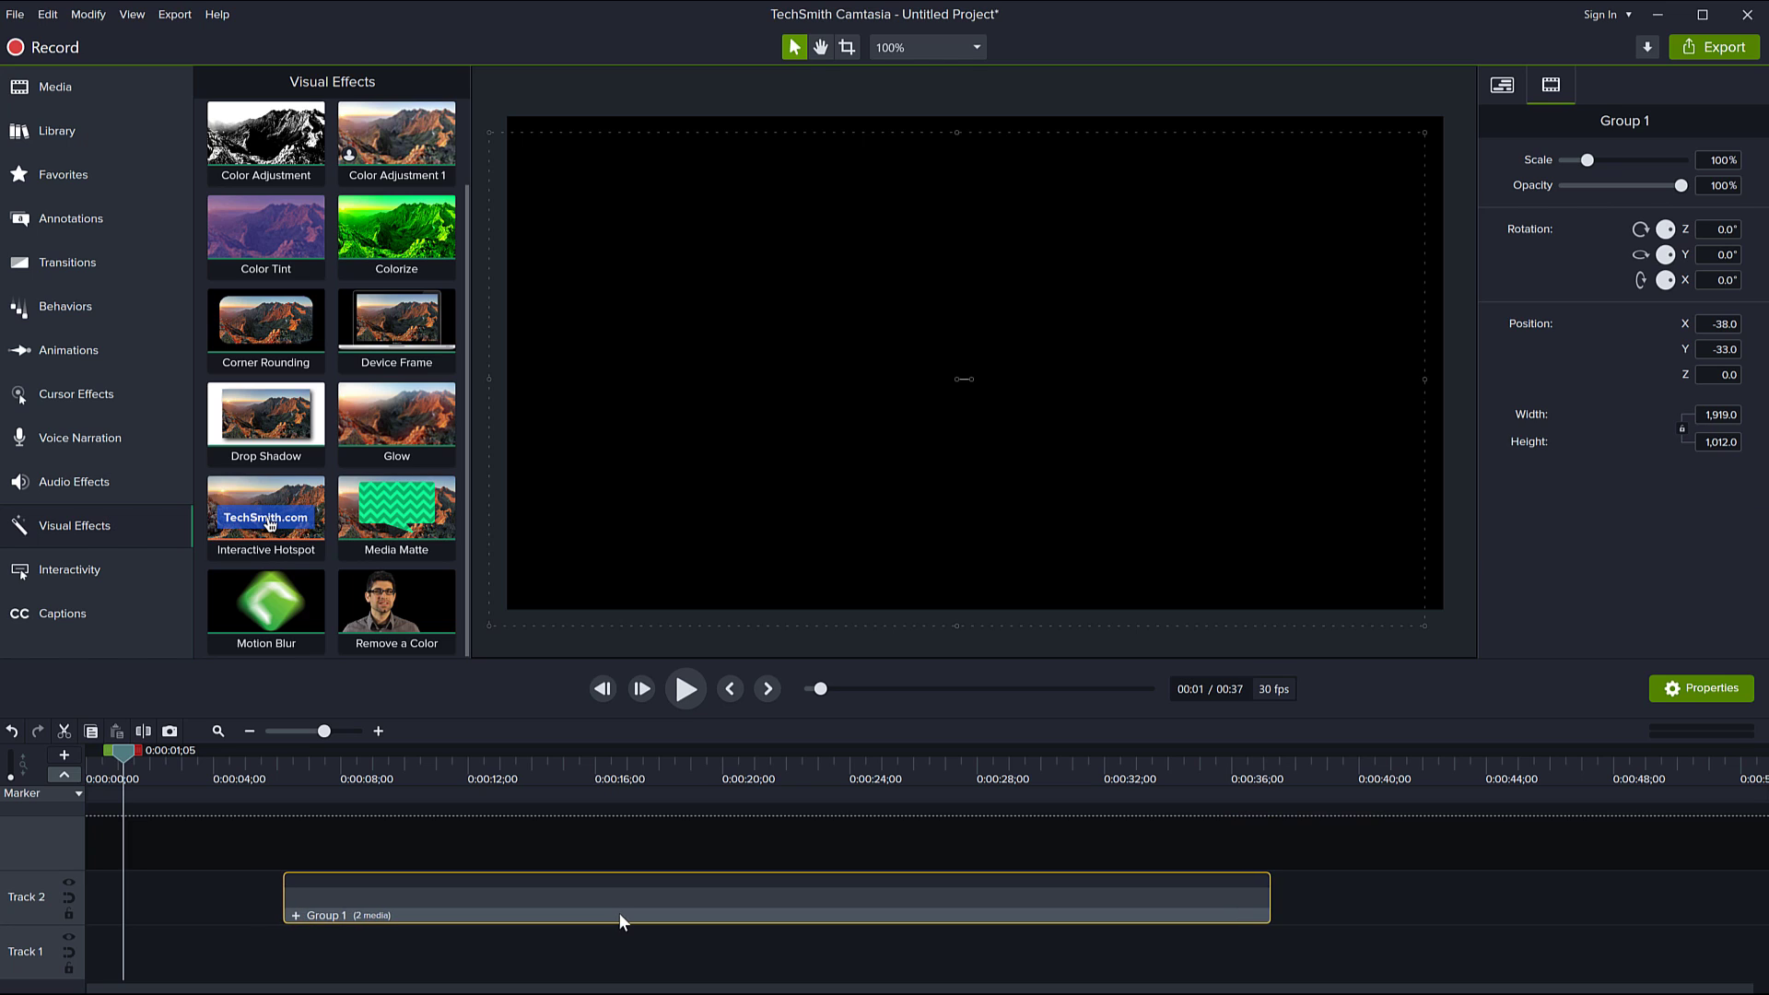
drag(118, 749, 483, 836)
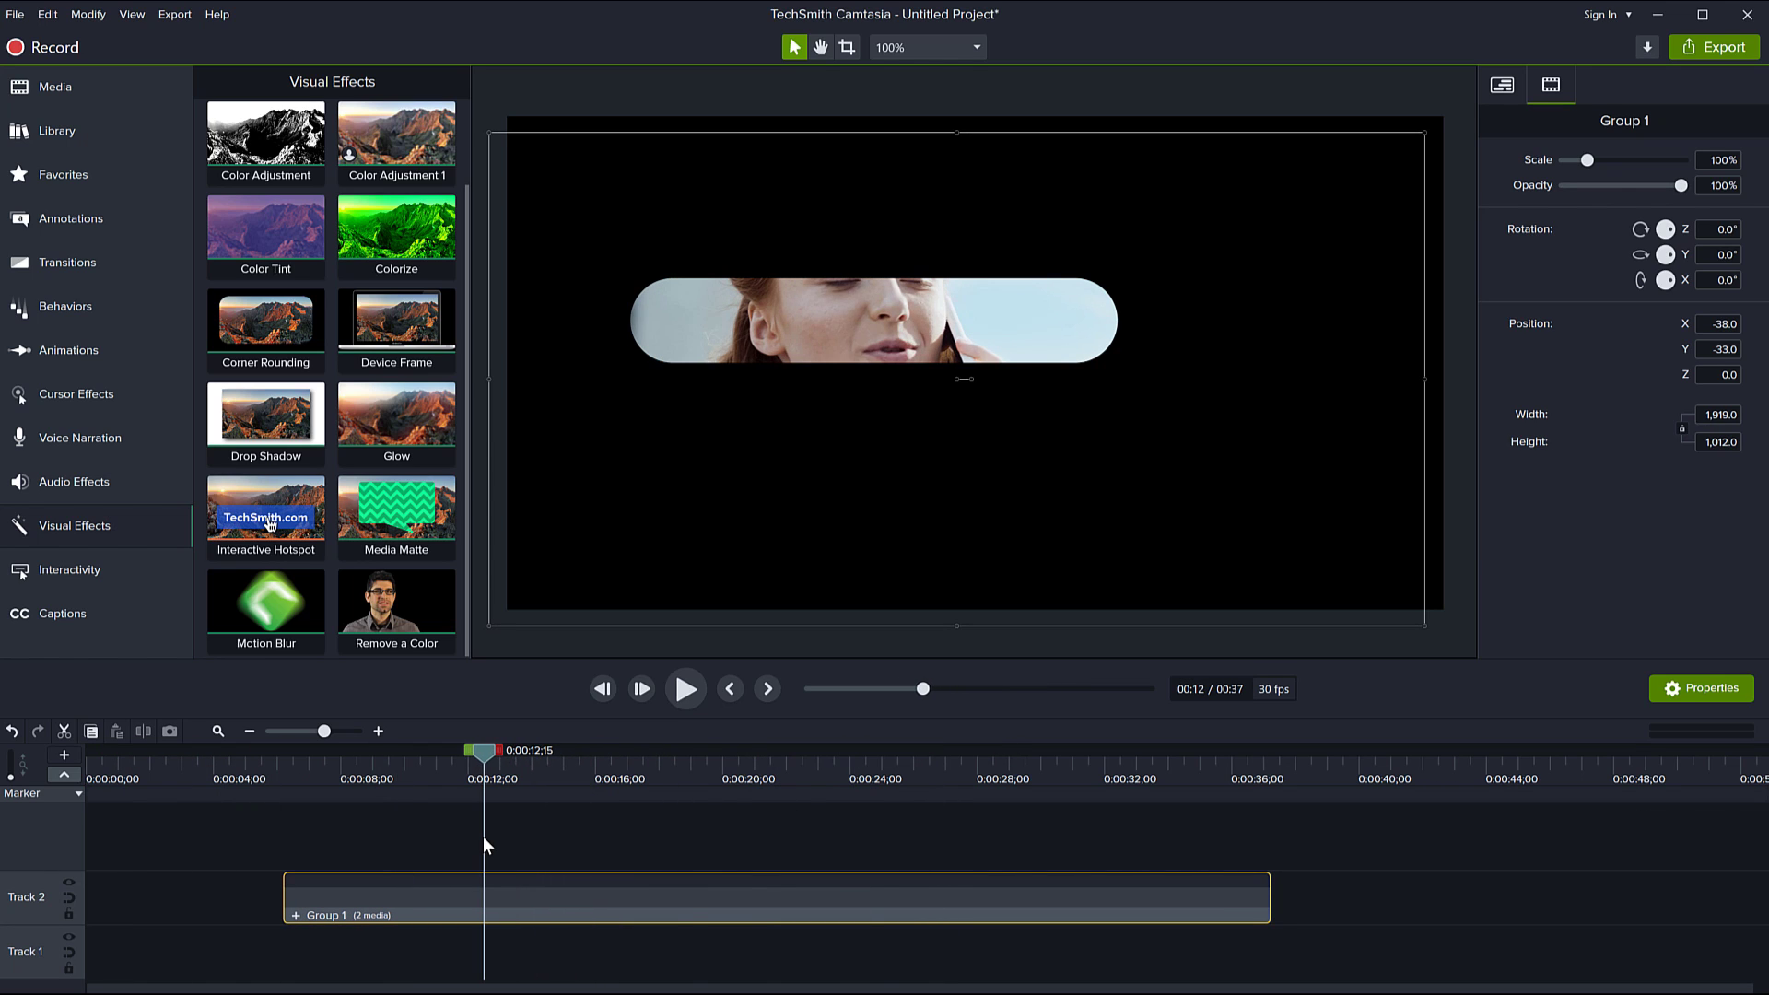
Step: Review the Track Matte modes of Track 2 and move the group down to Track 1
click(68, 894)
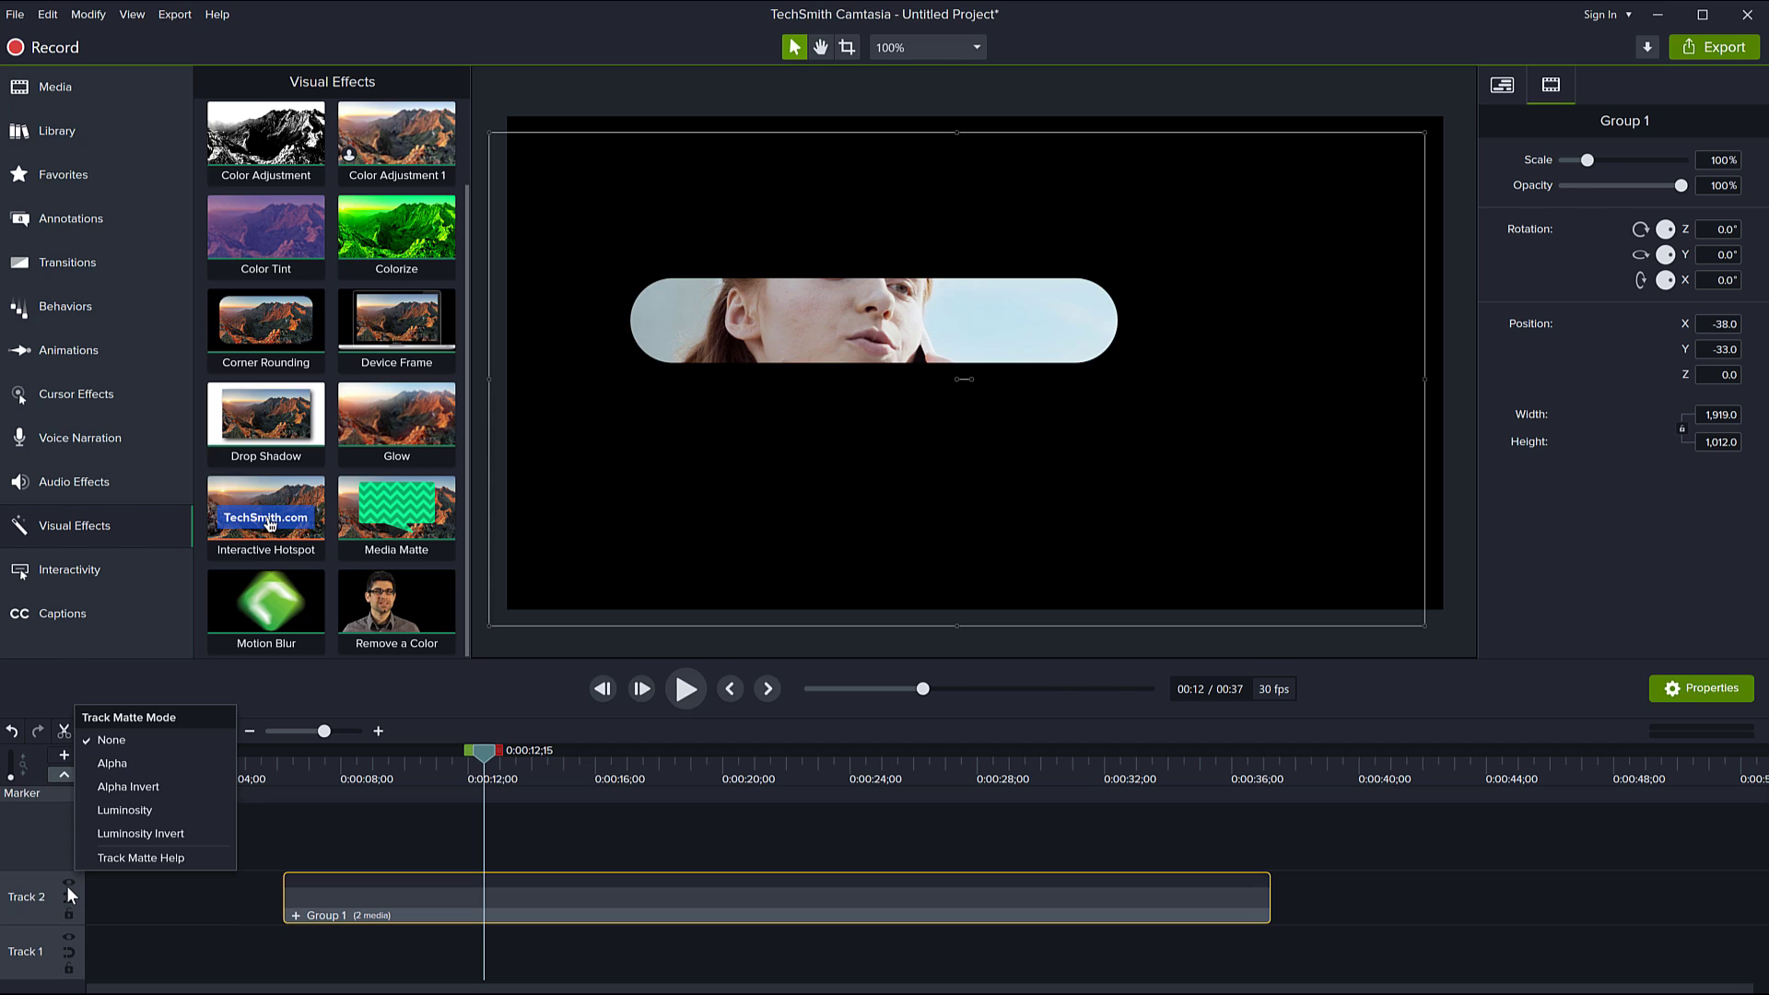
click(655, 894)
drag(634, 894, 550, 960)
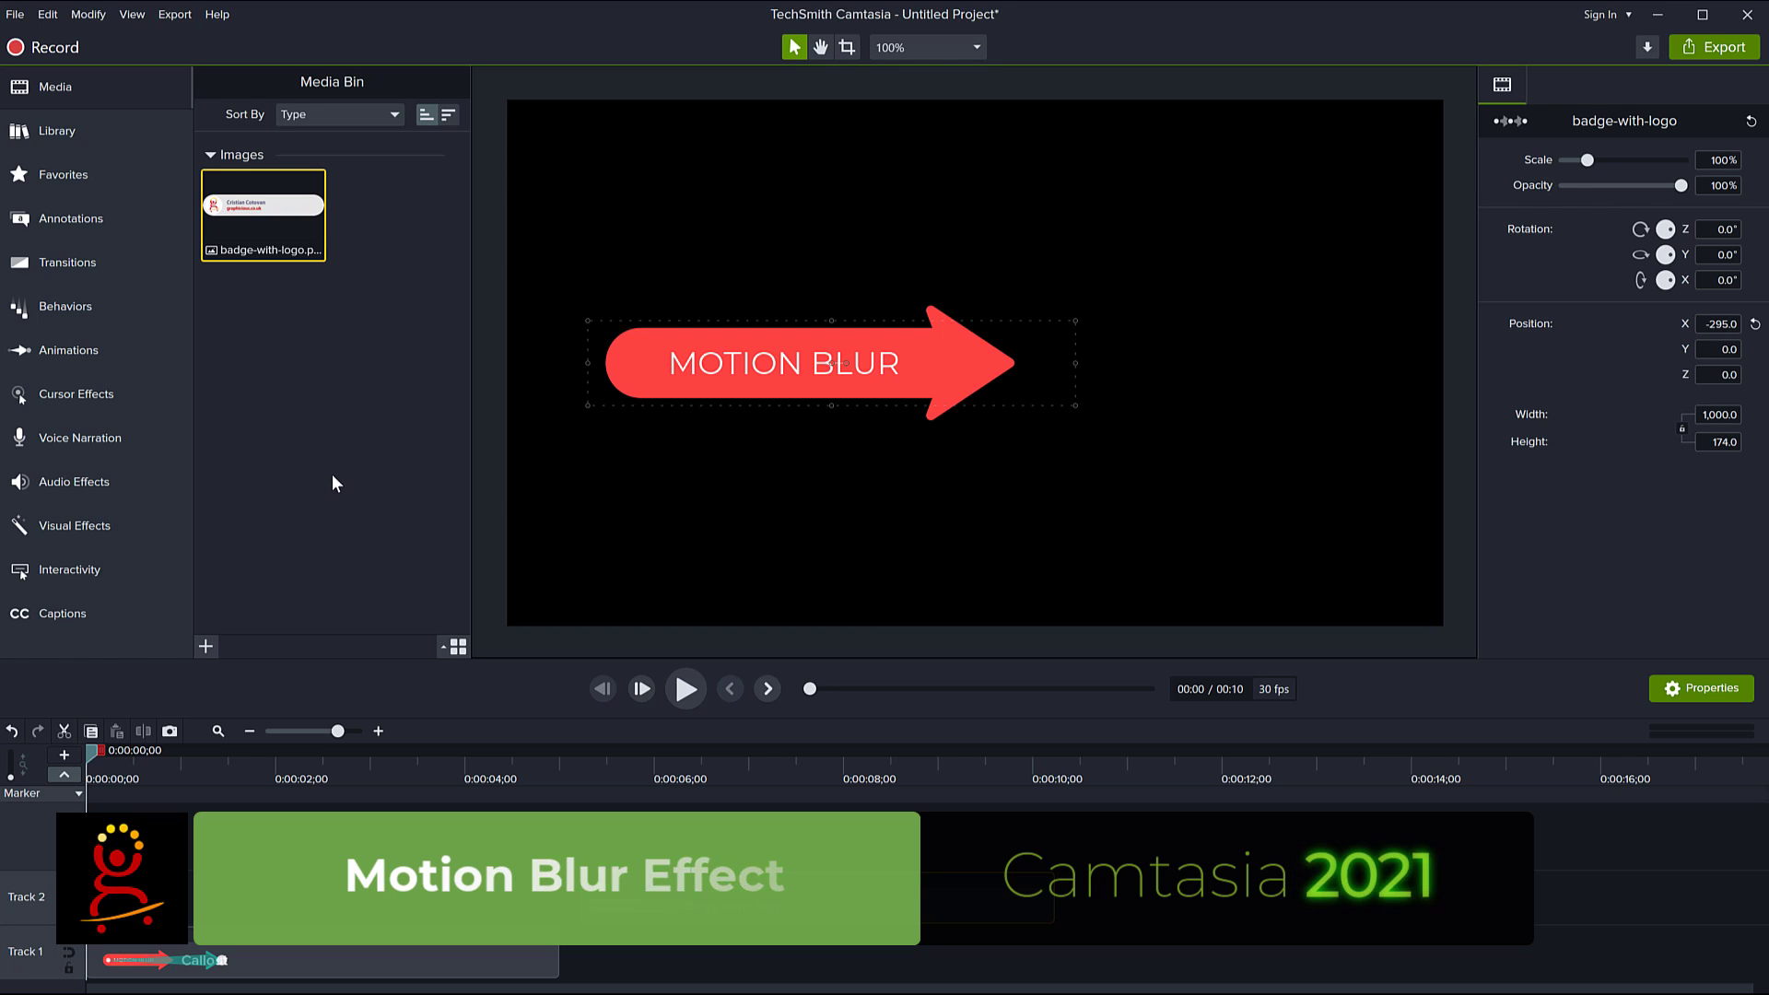
Step: Select the MOTION BLUR arrow callout and preview its movement across the canvas in the first second
drag(766, 372, 764, 372)
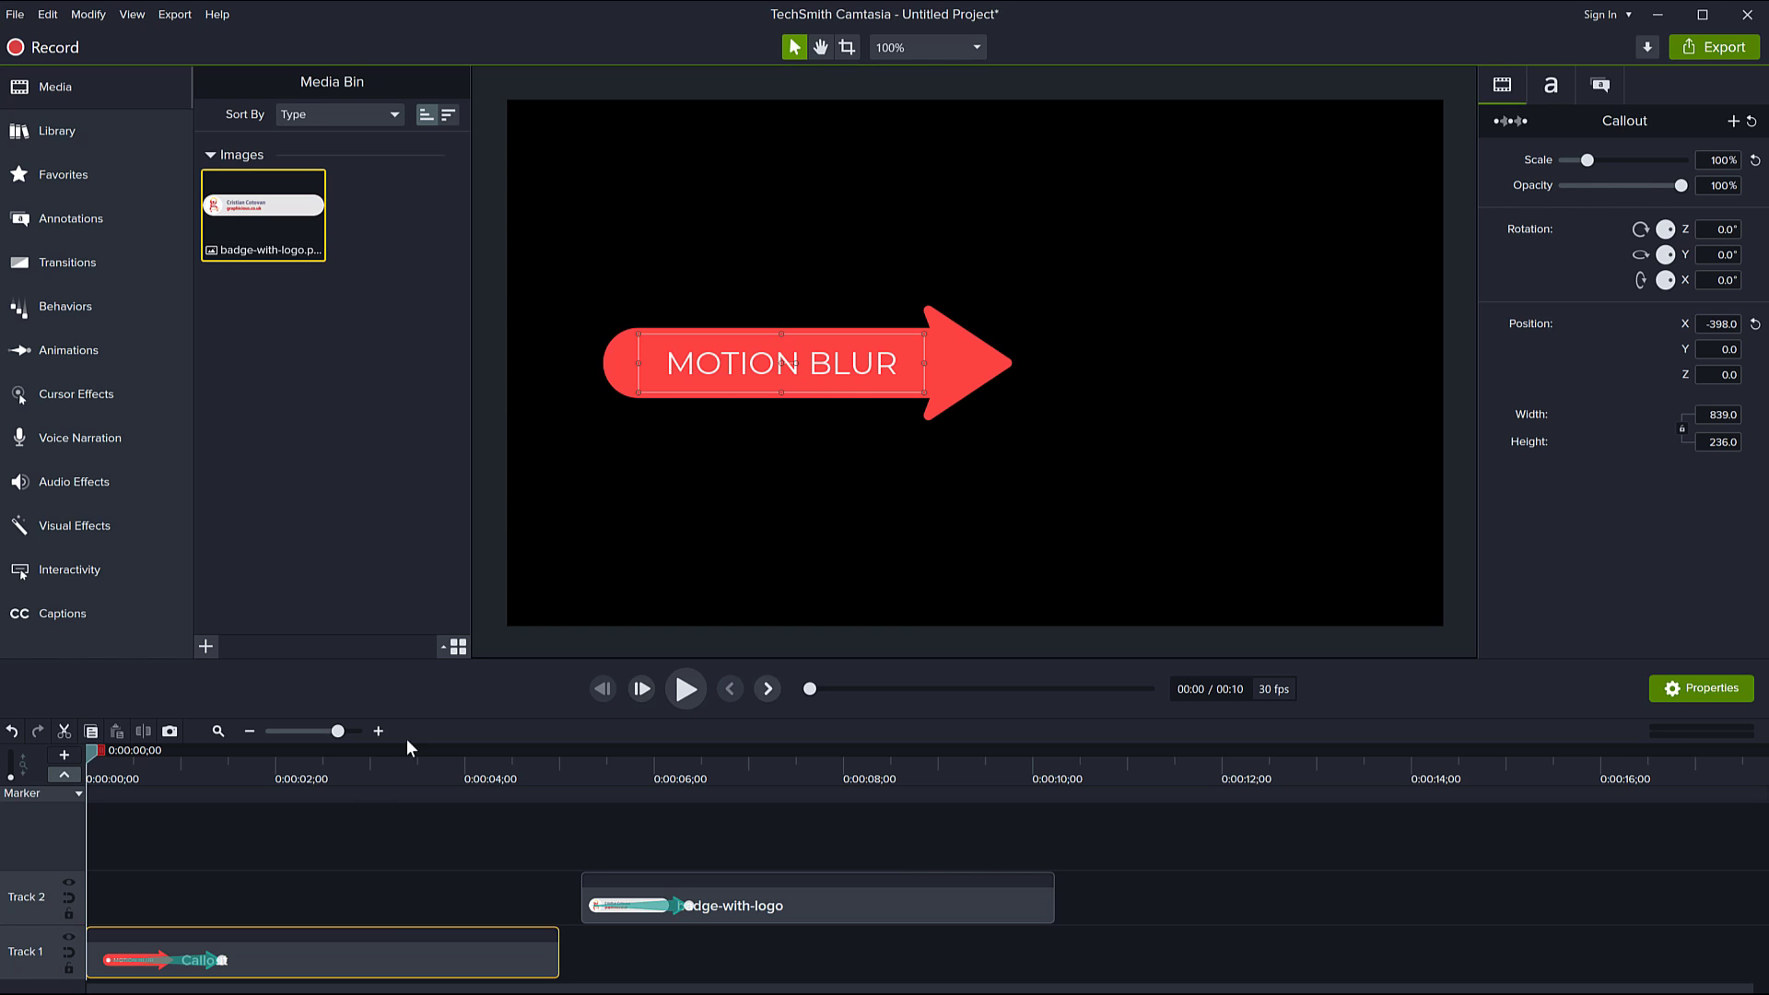
key(space)
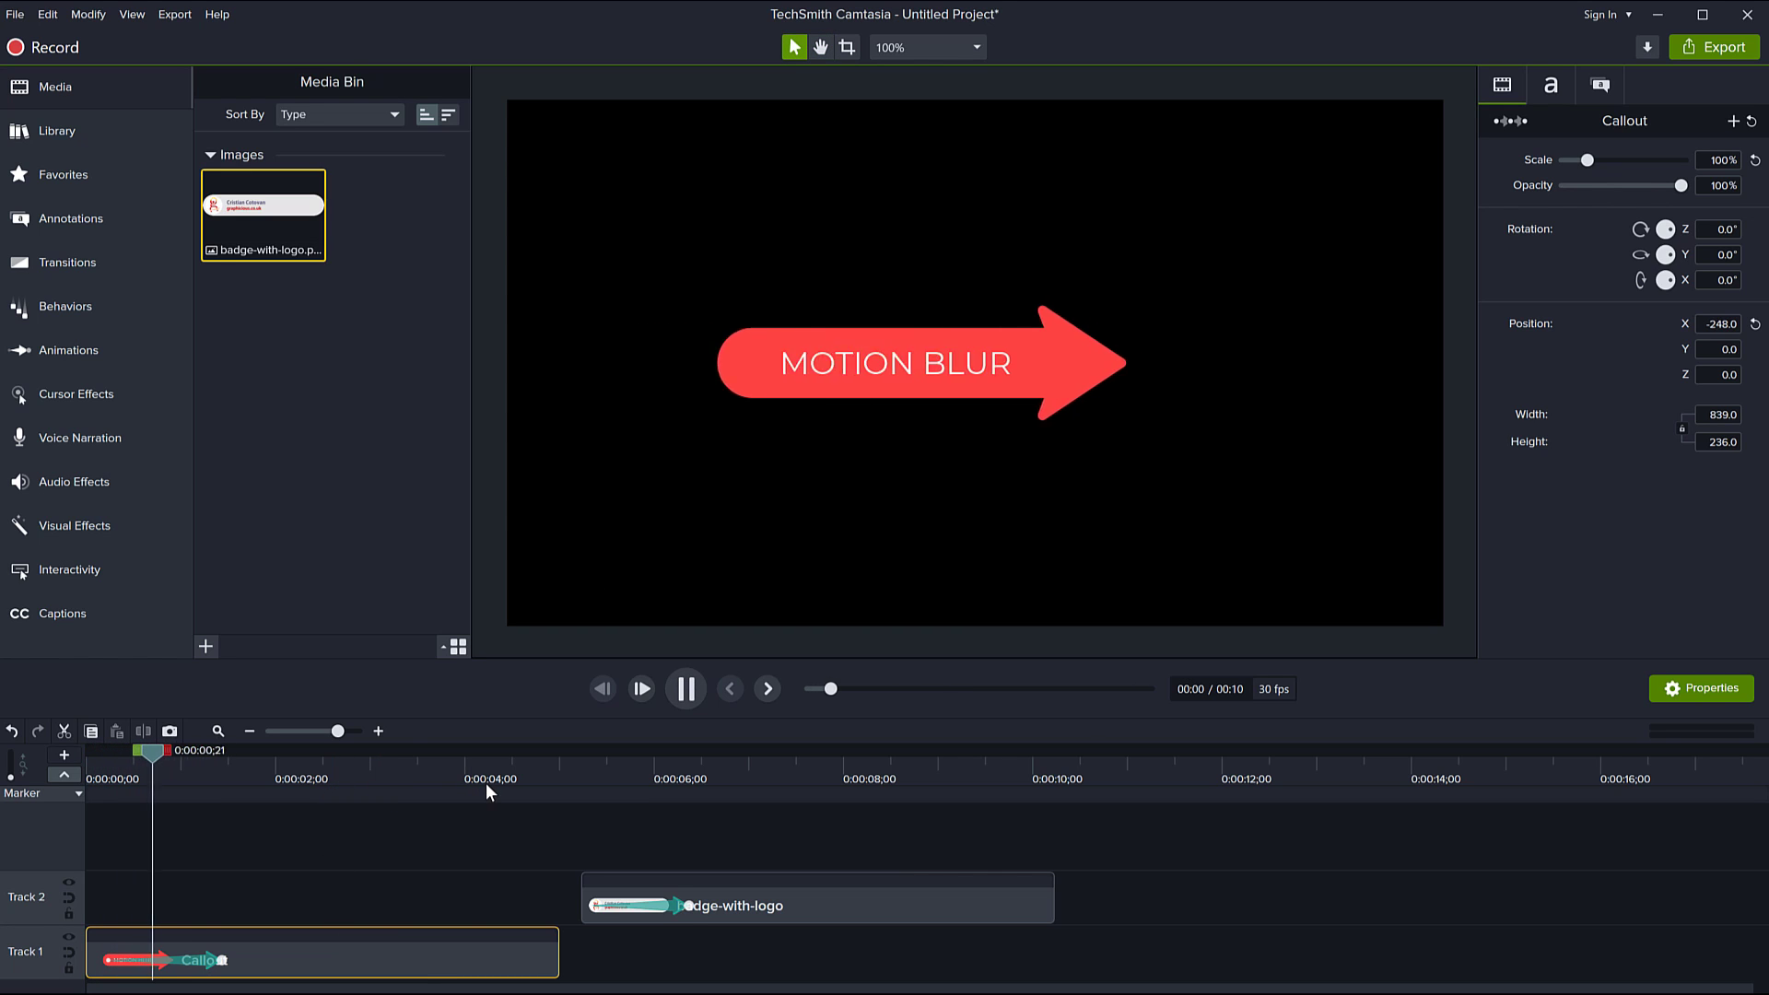
drag(277, 748, 162, 756)
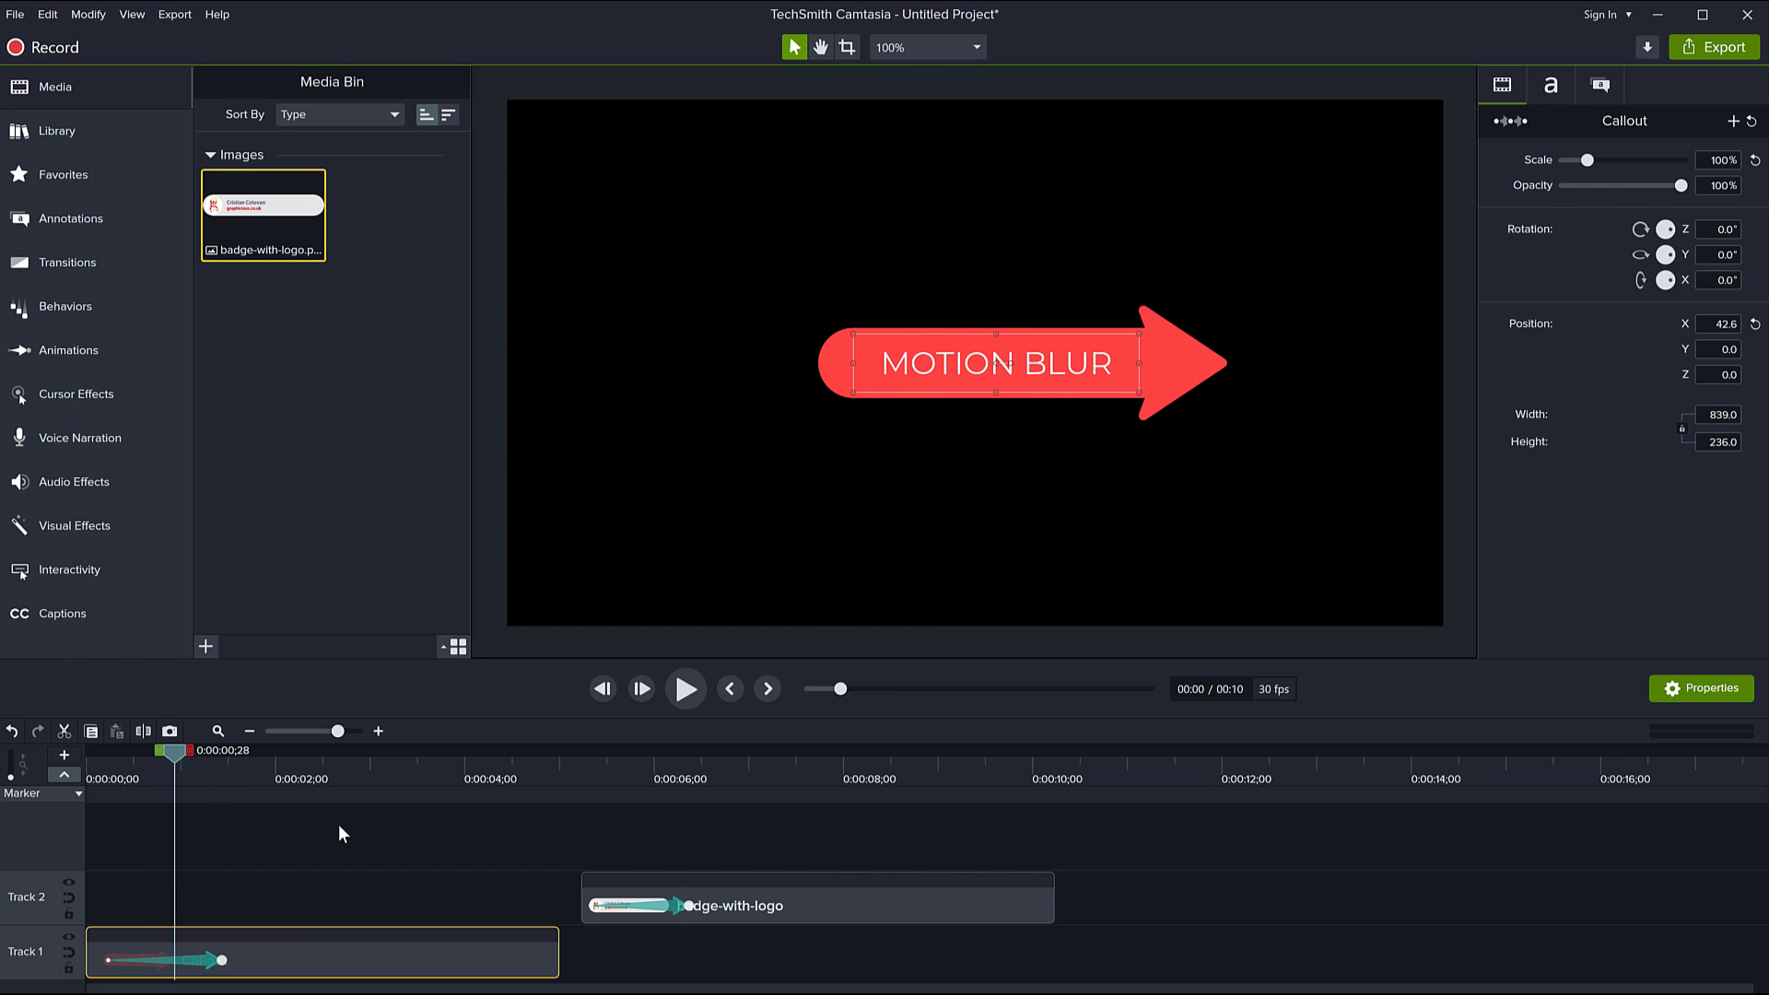
Step: Apply the Motion Blur visual effect to the MOTION BLUR arrow callout on Track 1
mouse_move(176, 758)
mouse_down()
mouse_move(129, 754)
mouse_move(155, 752)
mouse_up()
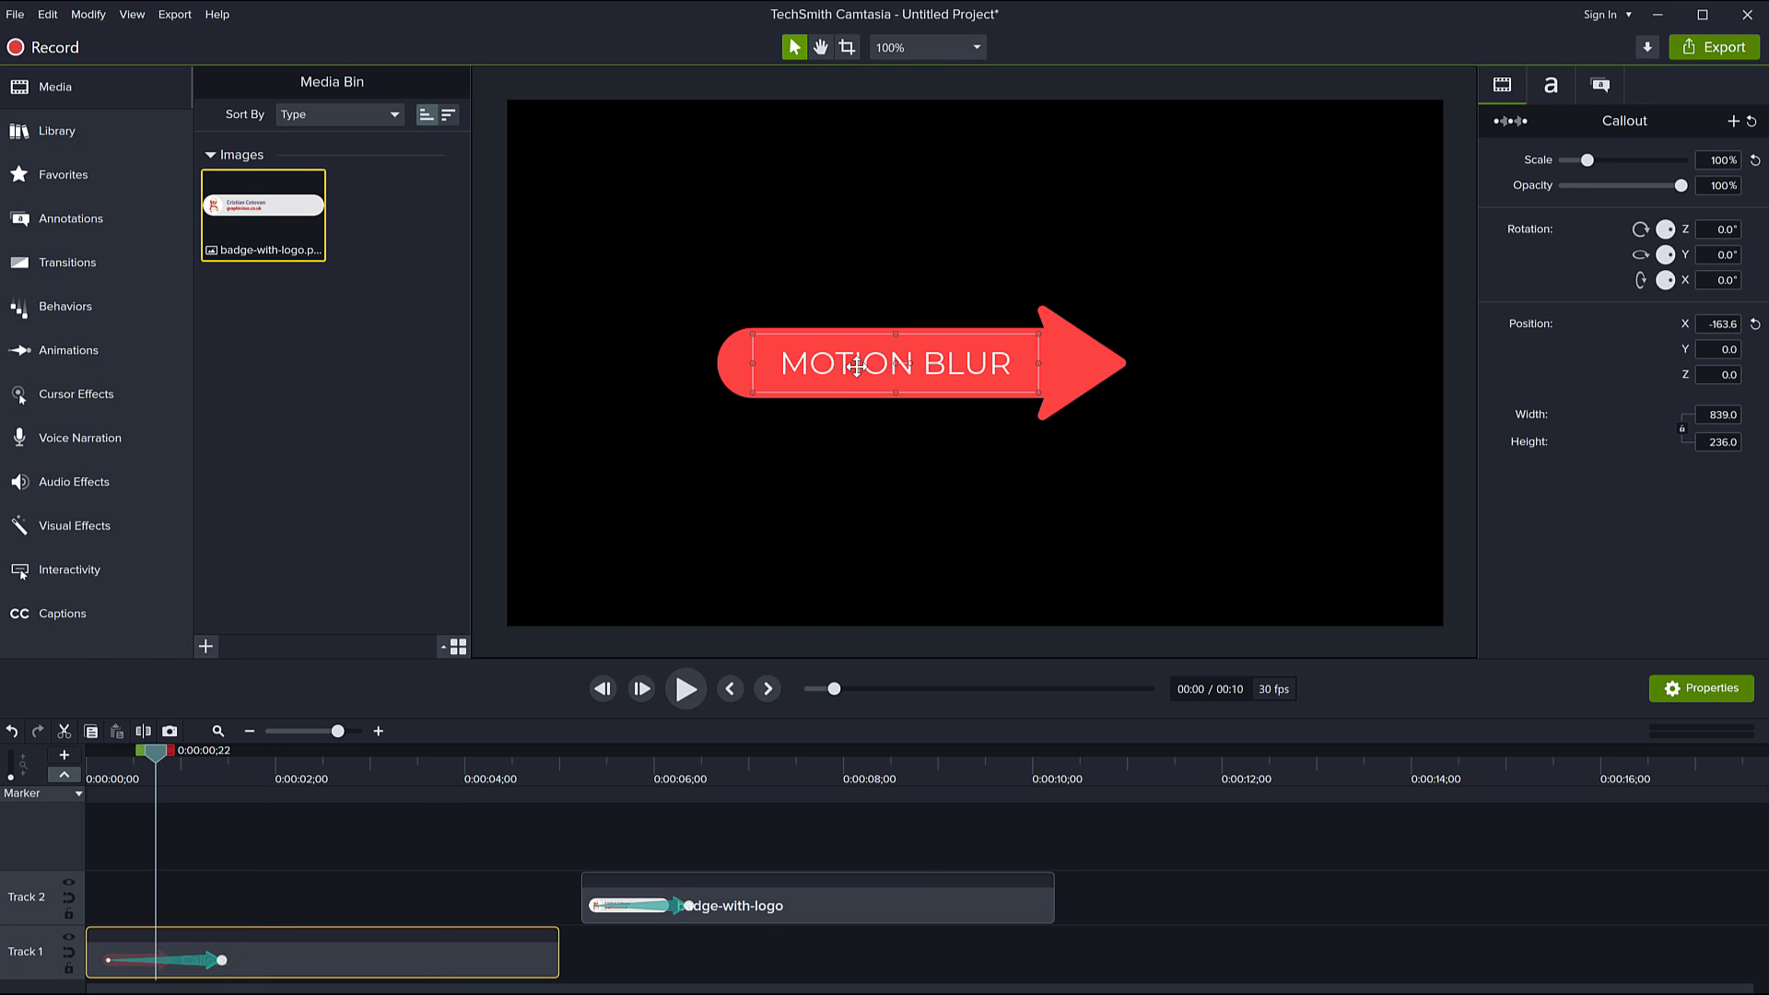
click(102, 527)
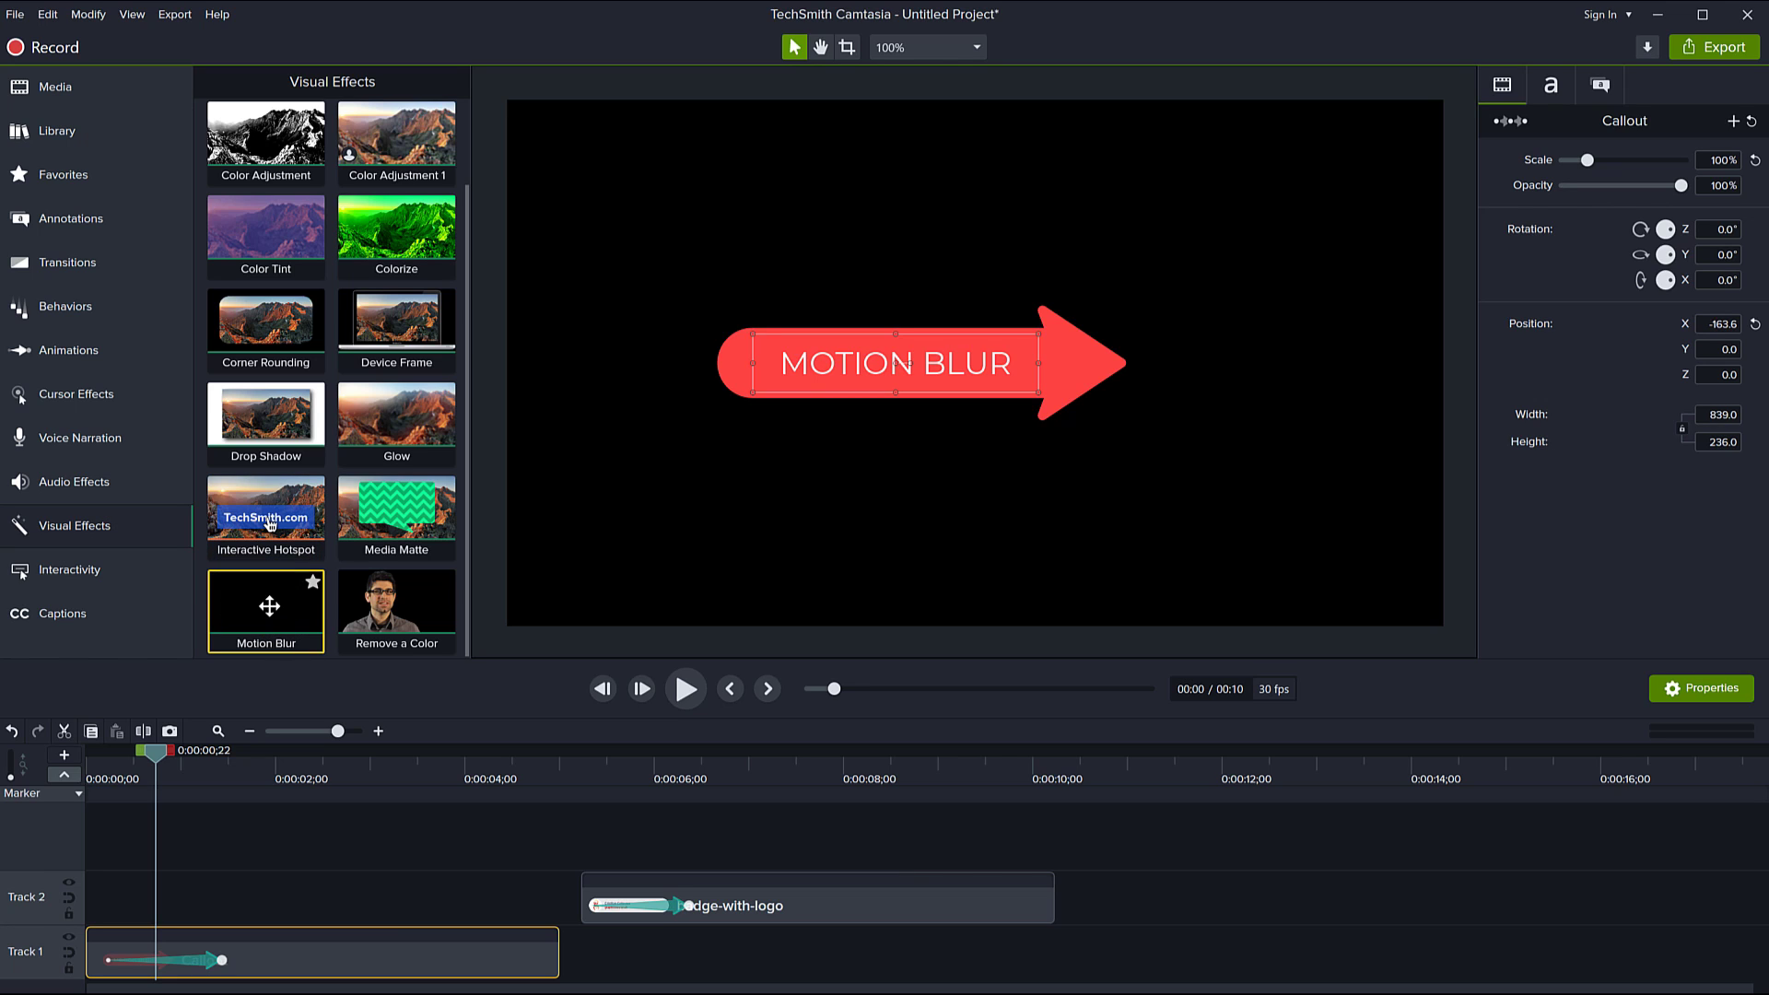
drag(276, 607, 251, 949)
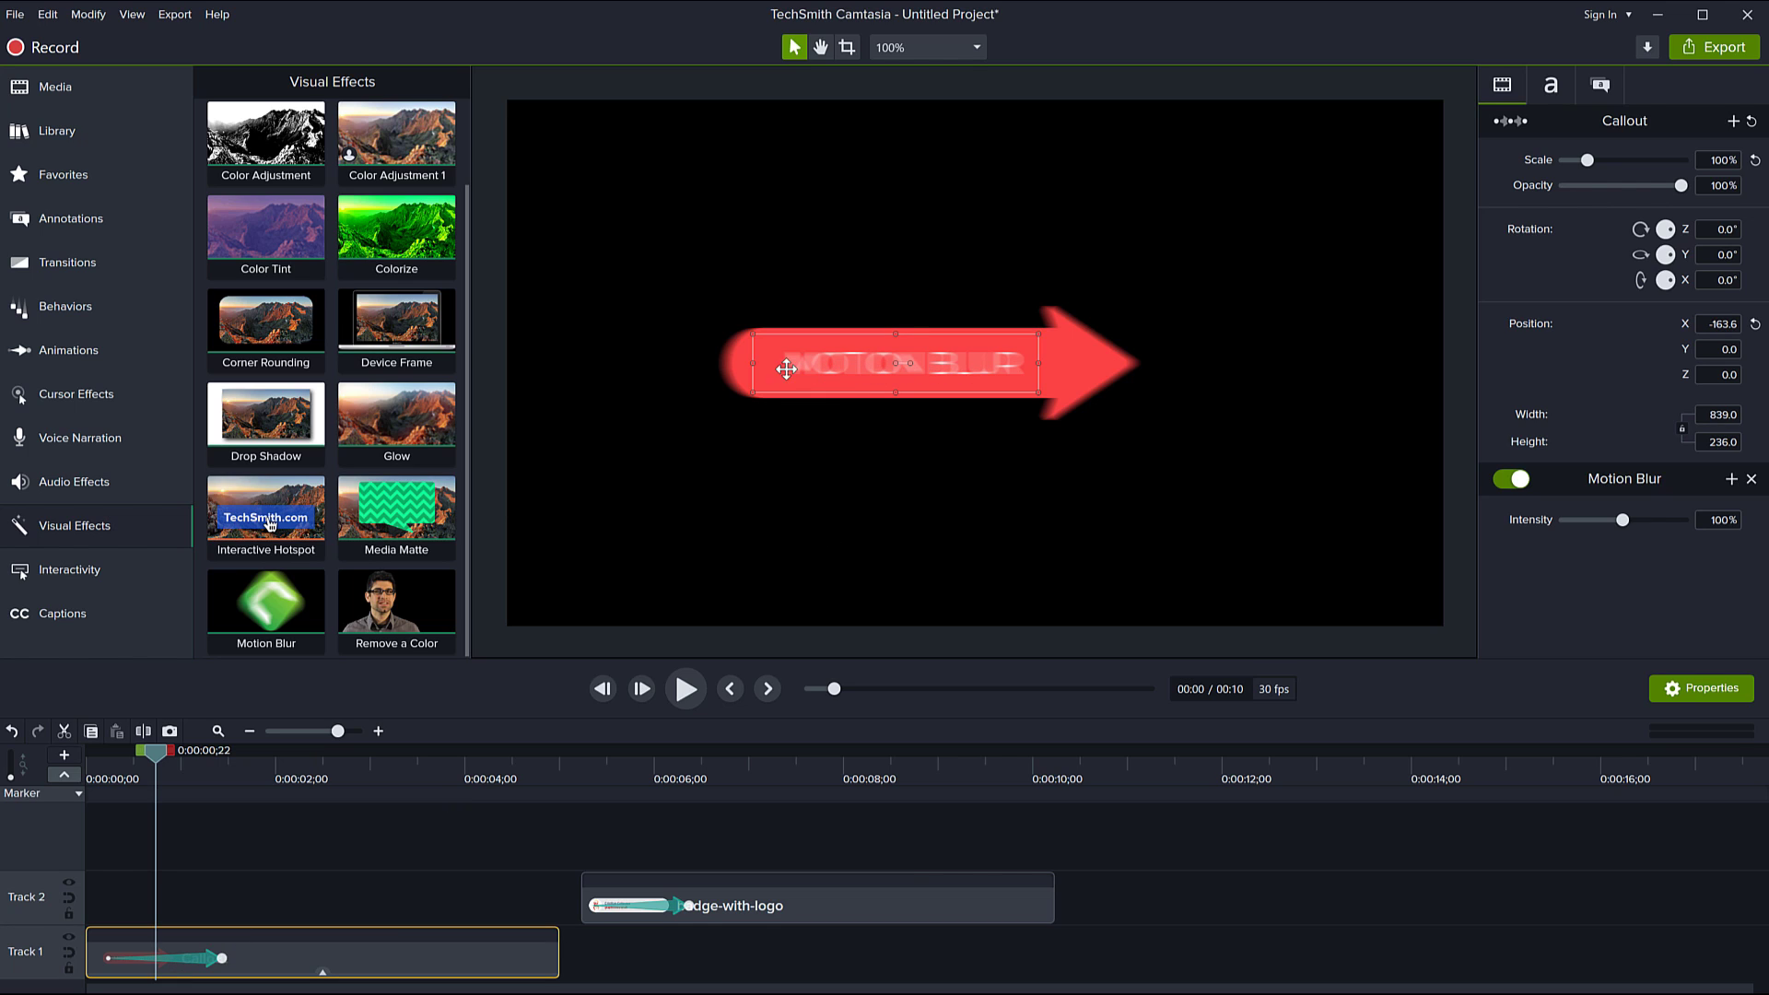
Step: Play back the arrow callout's movement from the start of the timeline to check its blur
click(185, 751)
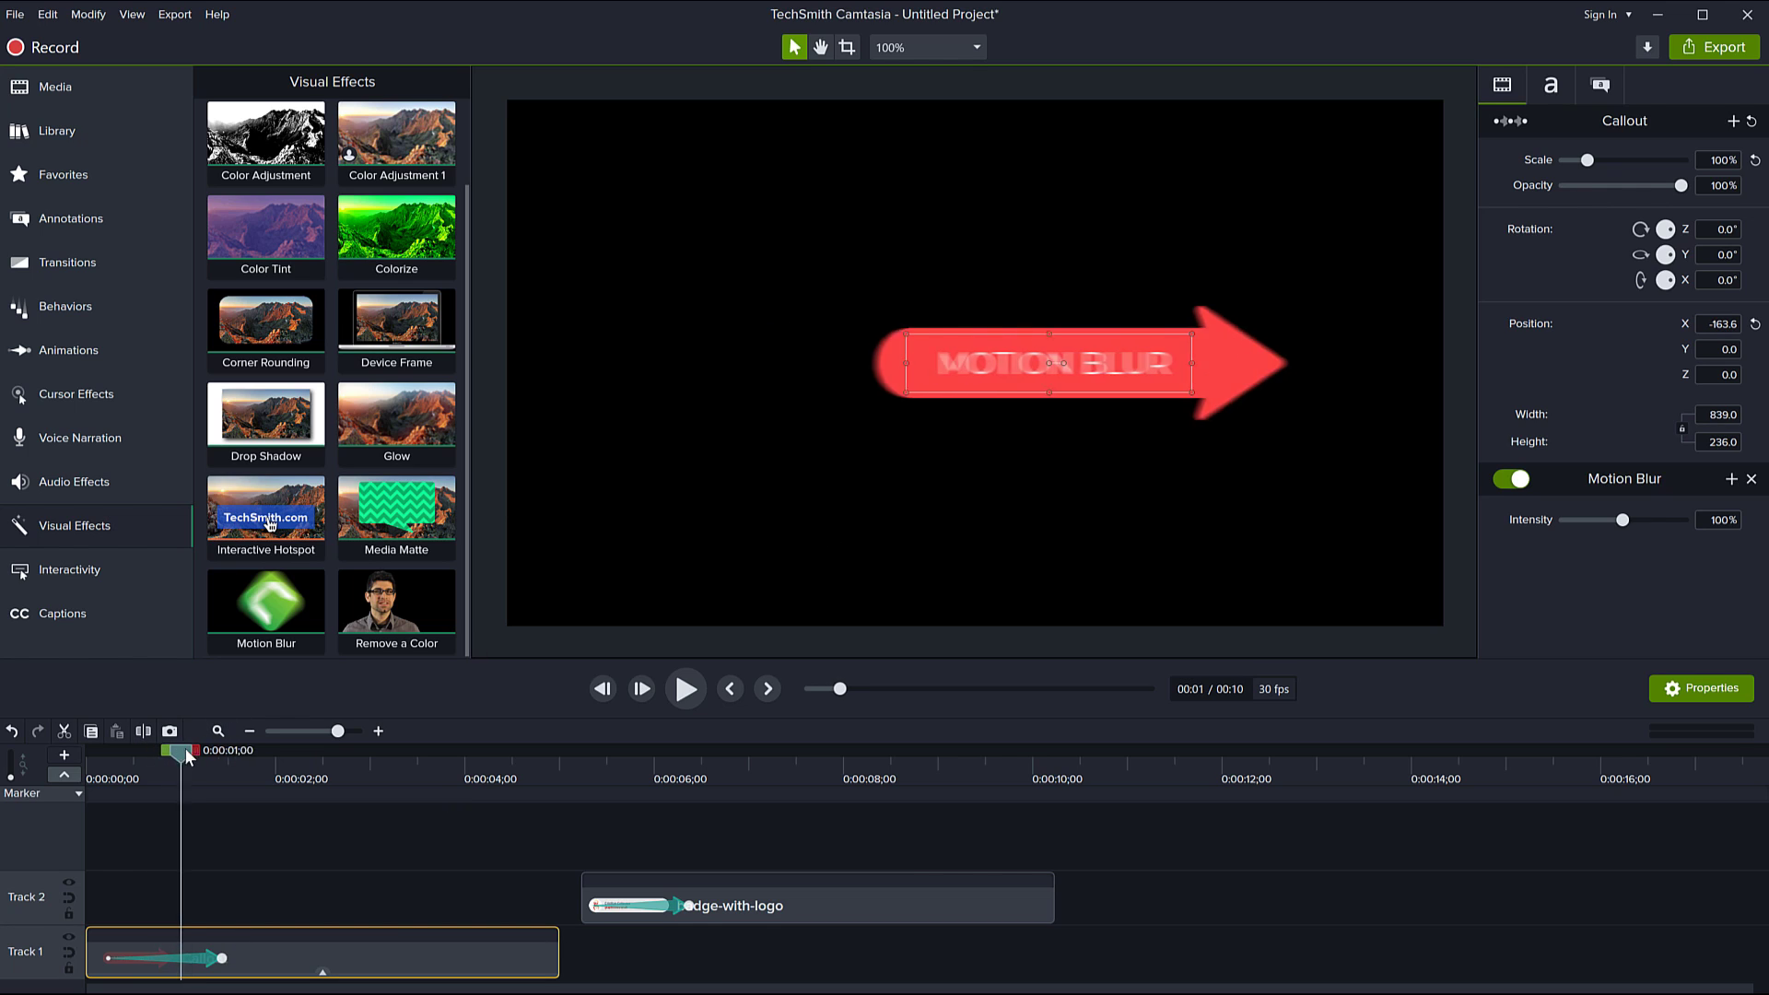
drag(184, 751, 56, 772)
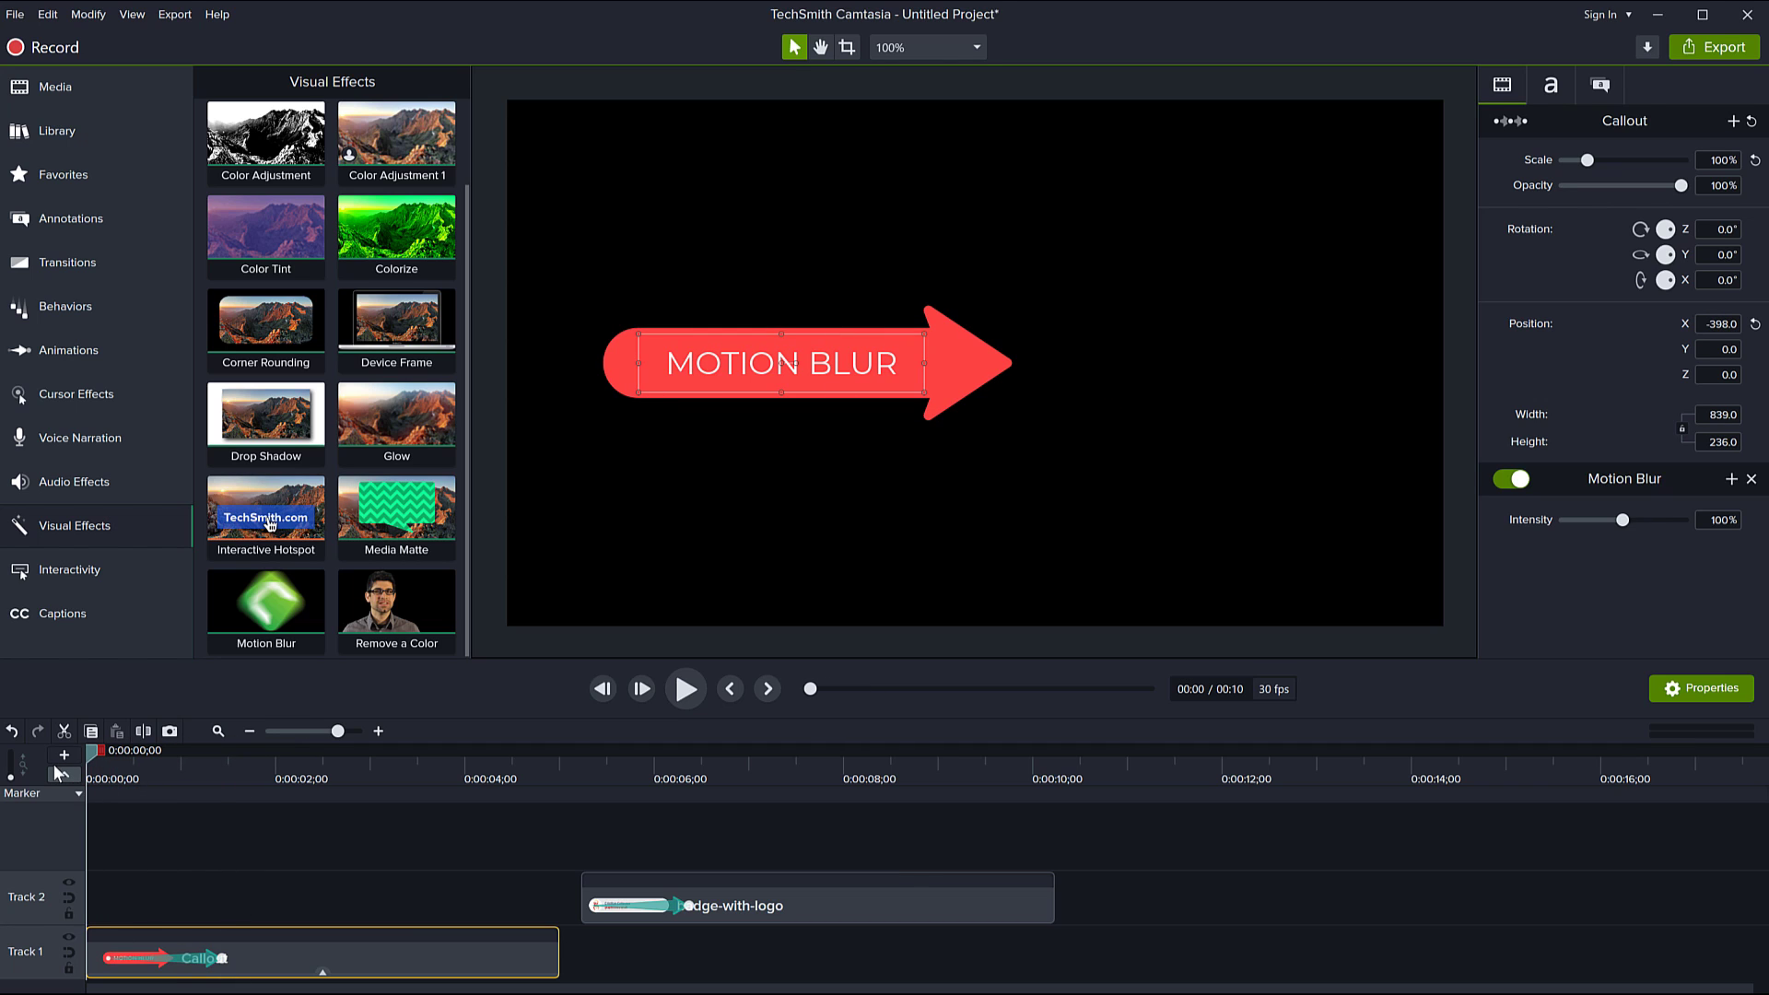
key(space)
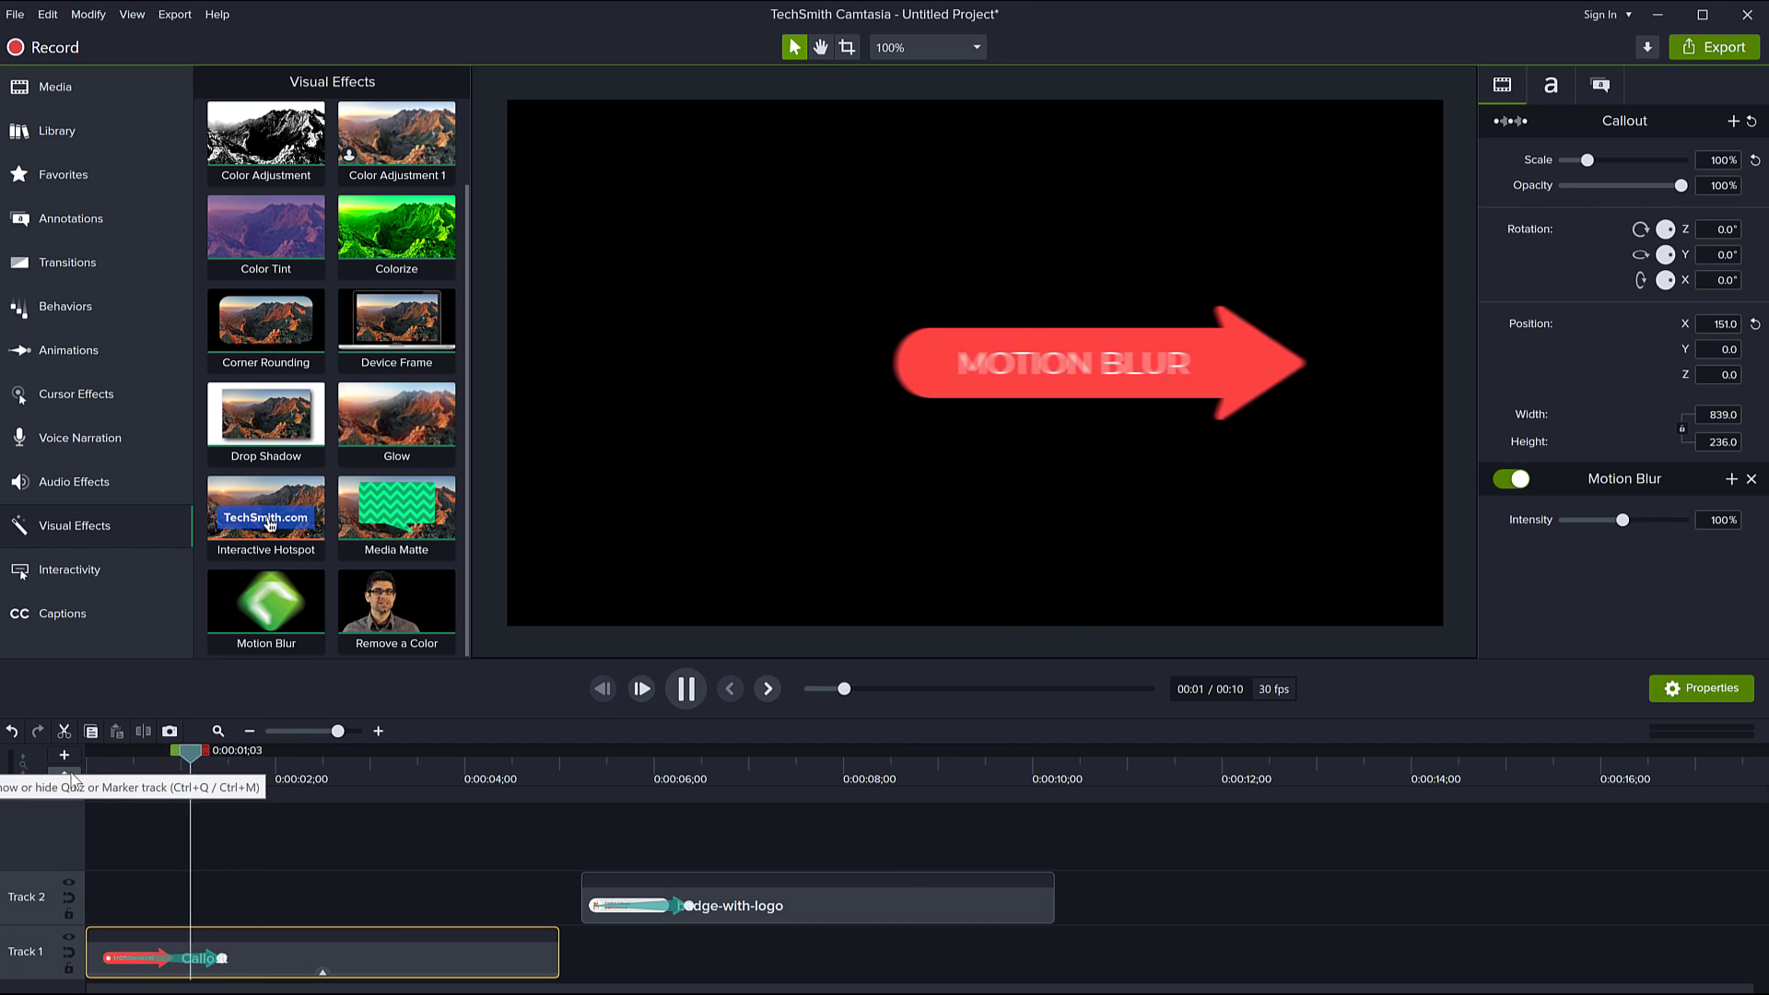
click(67, 774)
key(space)
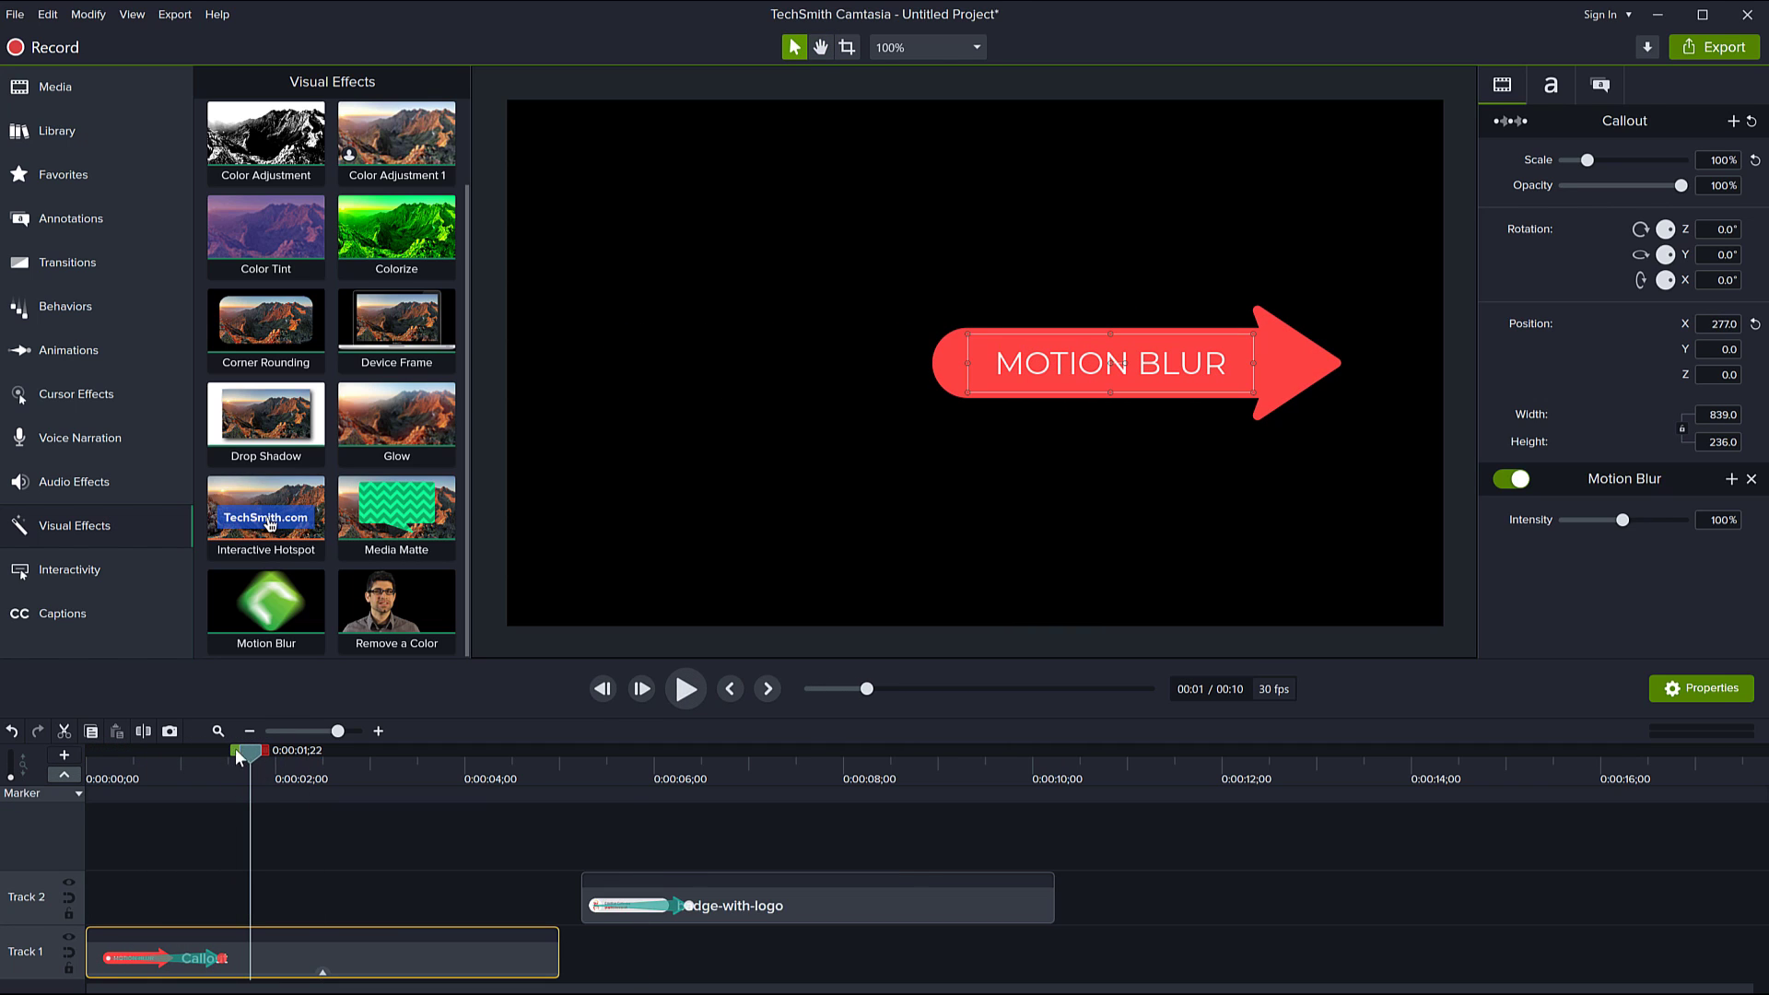
Step: Preview the badge clip's movement on Track 2 from about 5 seconds
drag(247, 752, 589, 772)
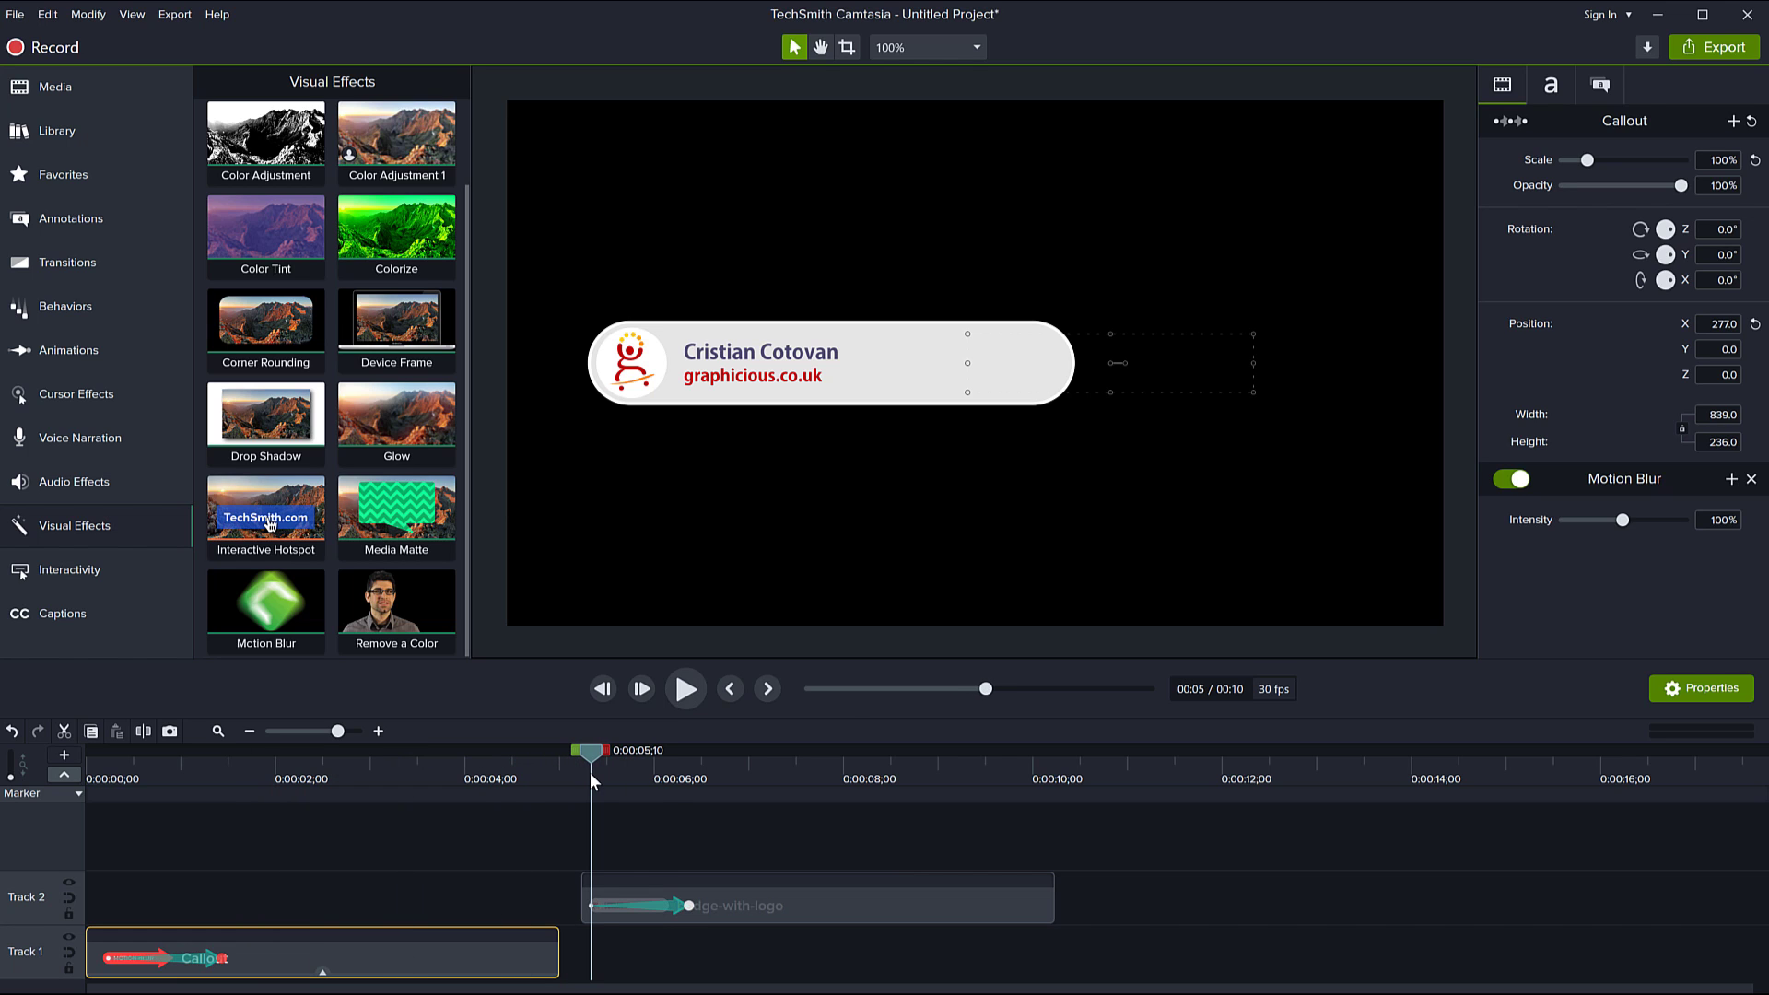
key(space)
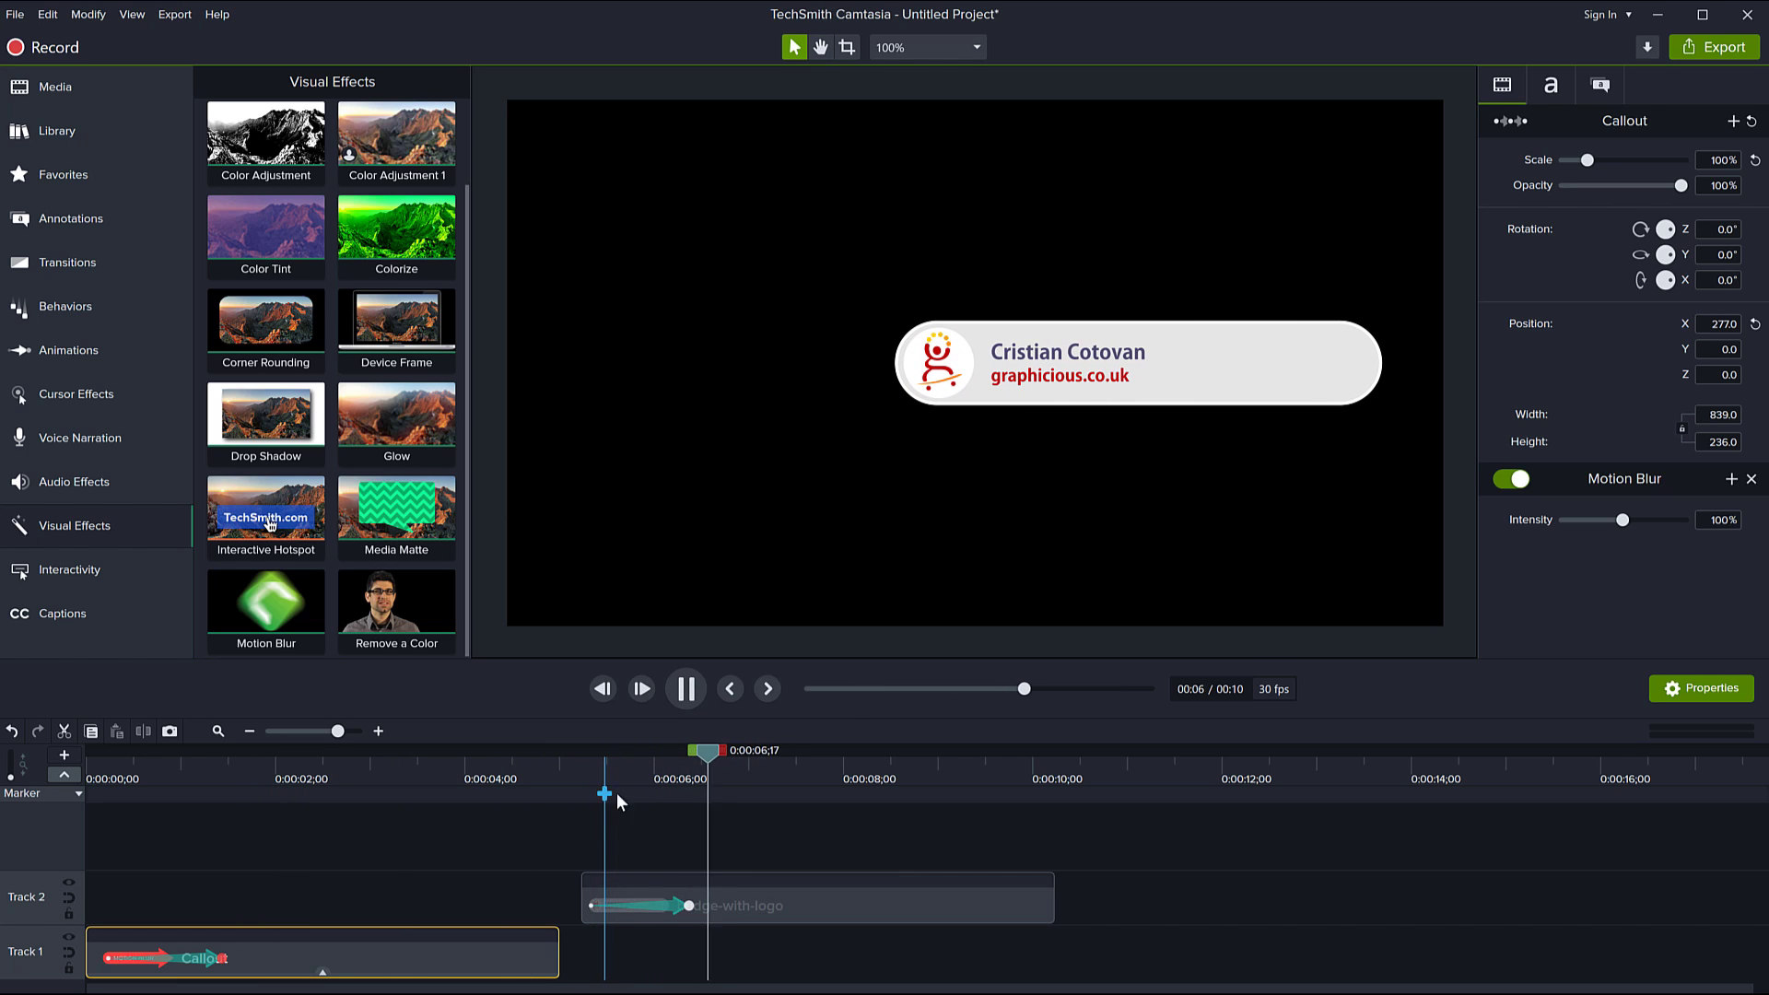
key(space)
Step: Apply the Motion Blur visual effect to the badge-with-logo clip and check it midway through its movement
drag(726, 754, 651, 779)
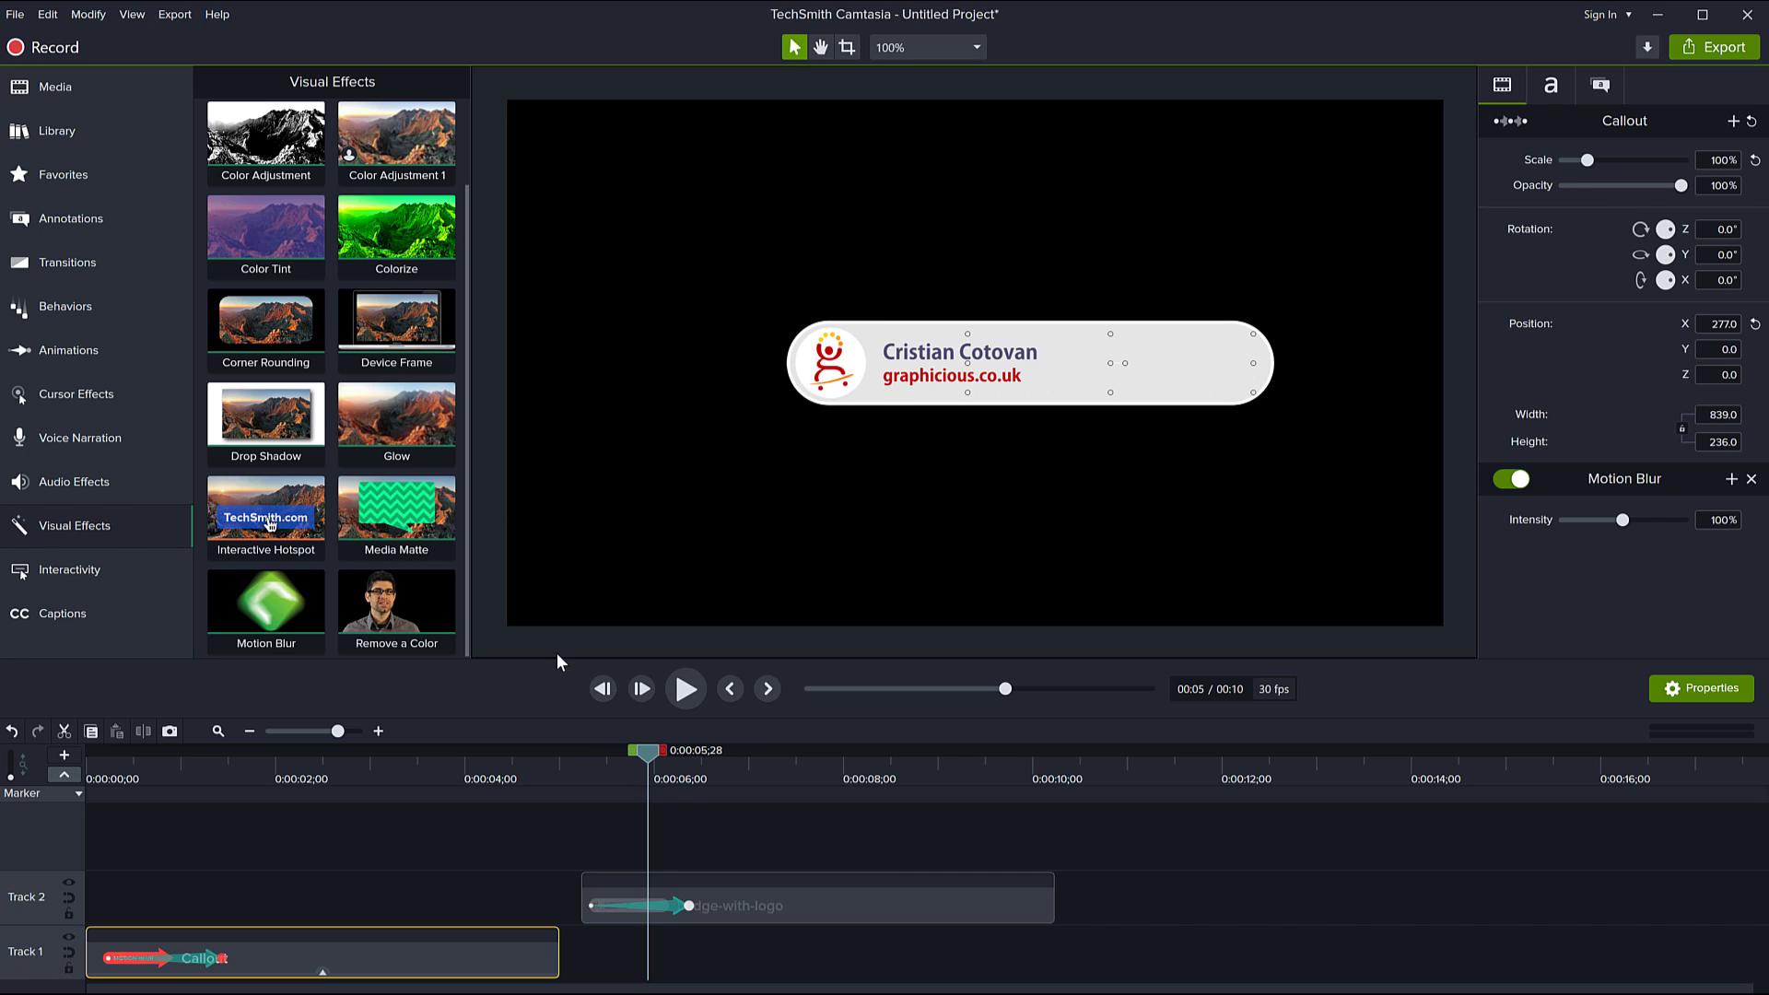
drag(267, 604, 768, 908)
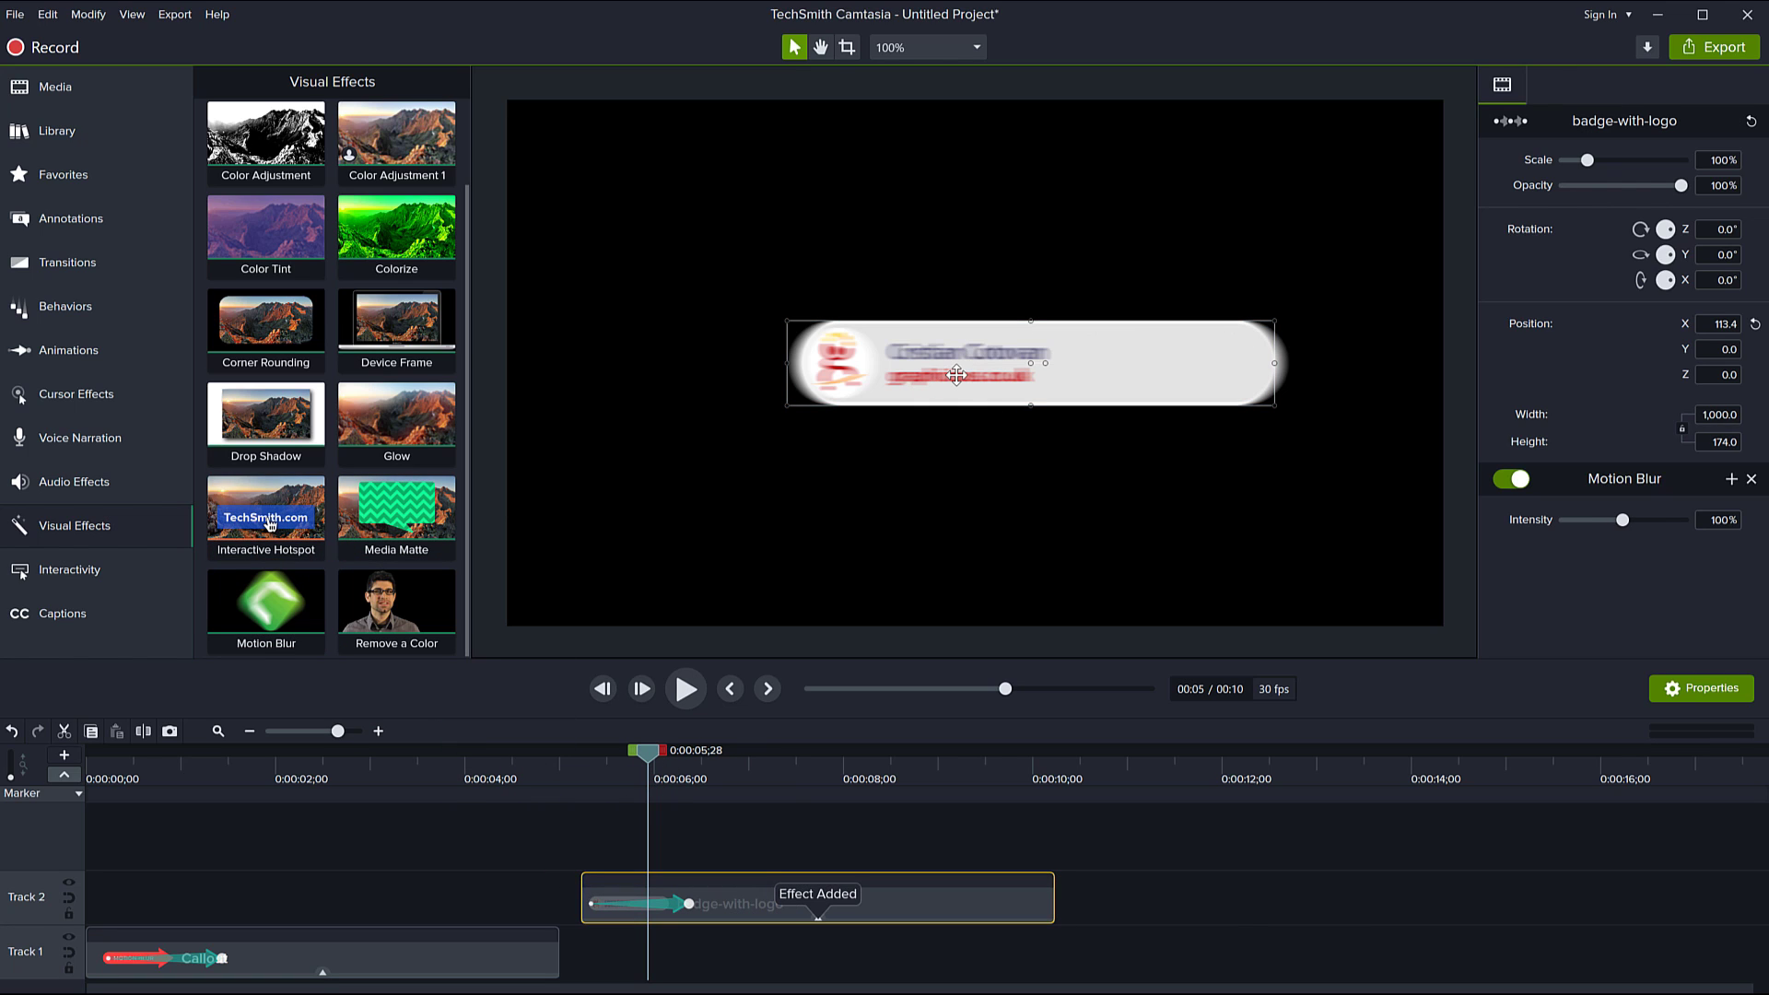
drag(648, 753, 636, 757)
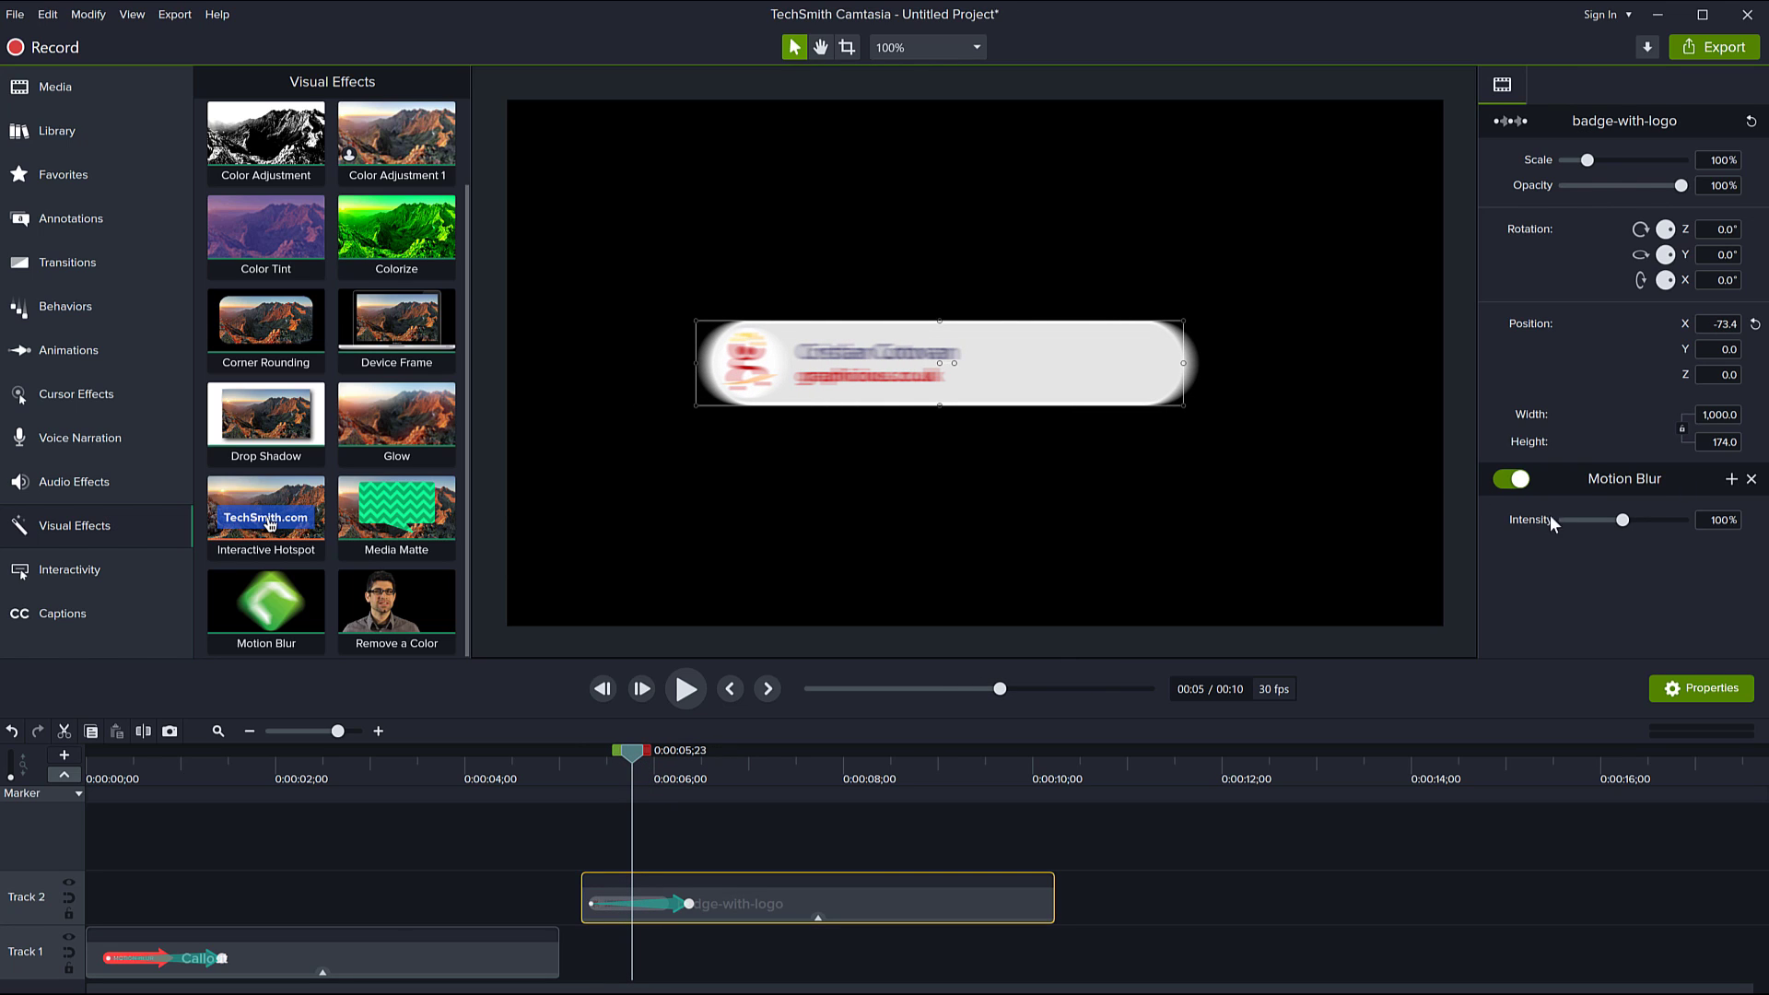
Step: Remove all animations from the badge-with-logo clip and set its Motion Blur intensity to 200%
drag(1624, 521, 1645, 521)
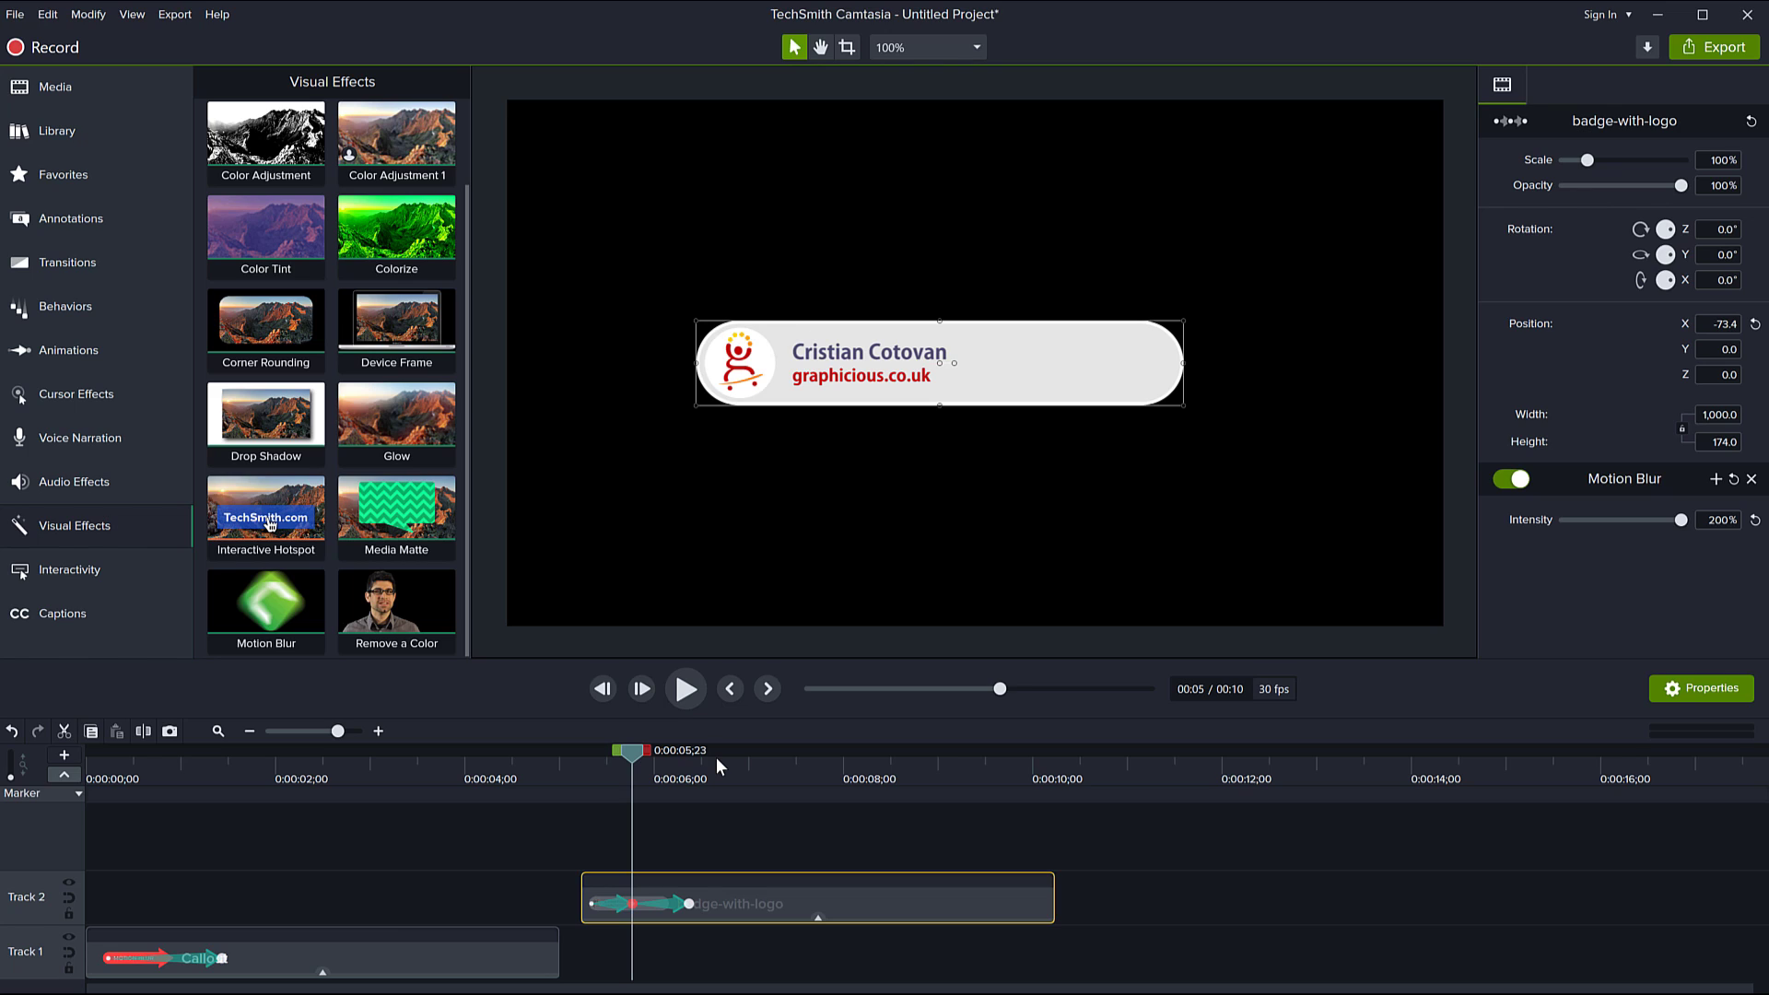
click(672, 899)
key(Delete)
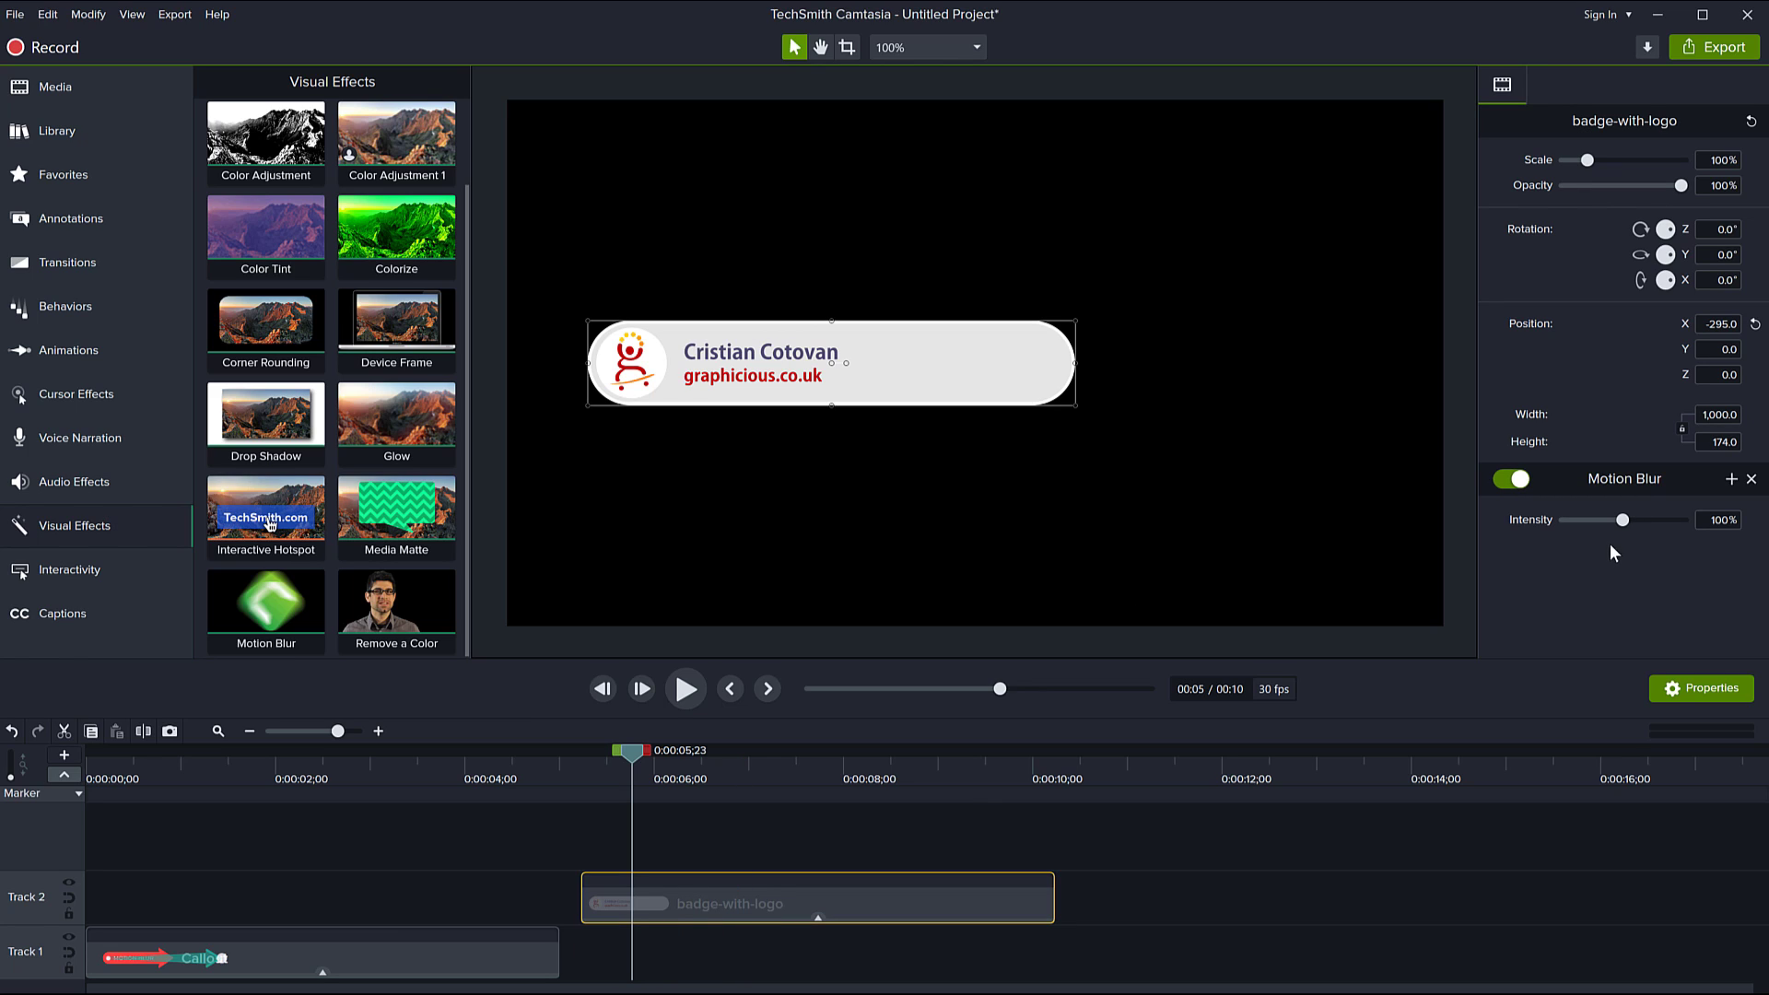
drag(1623, 520, 1686, 521)
Step: Add a Custom animation near the start of the badge clip and move the badge right to an X position of about 289
click(143, 343)
drag(266, 146, 689, 908)
drag(731, 398, 1081, 394)
Step: Play back the badge's new animation from about 5 seconds
drag(698, 758, 595, 759)
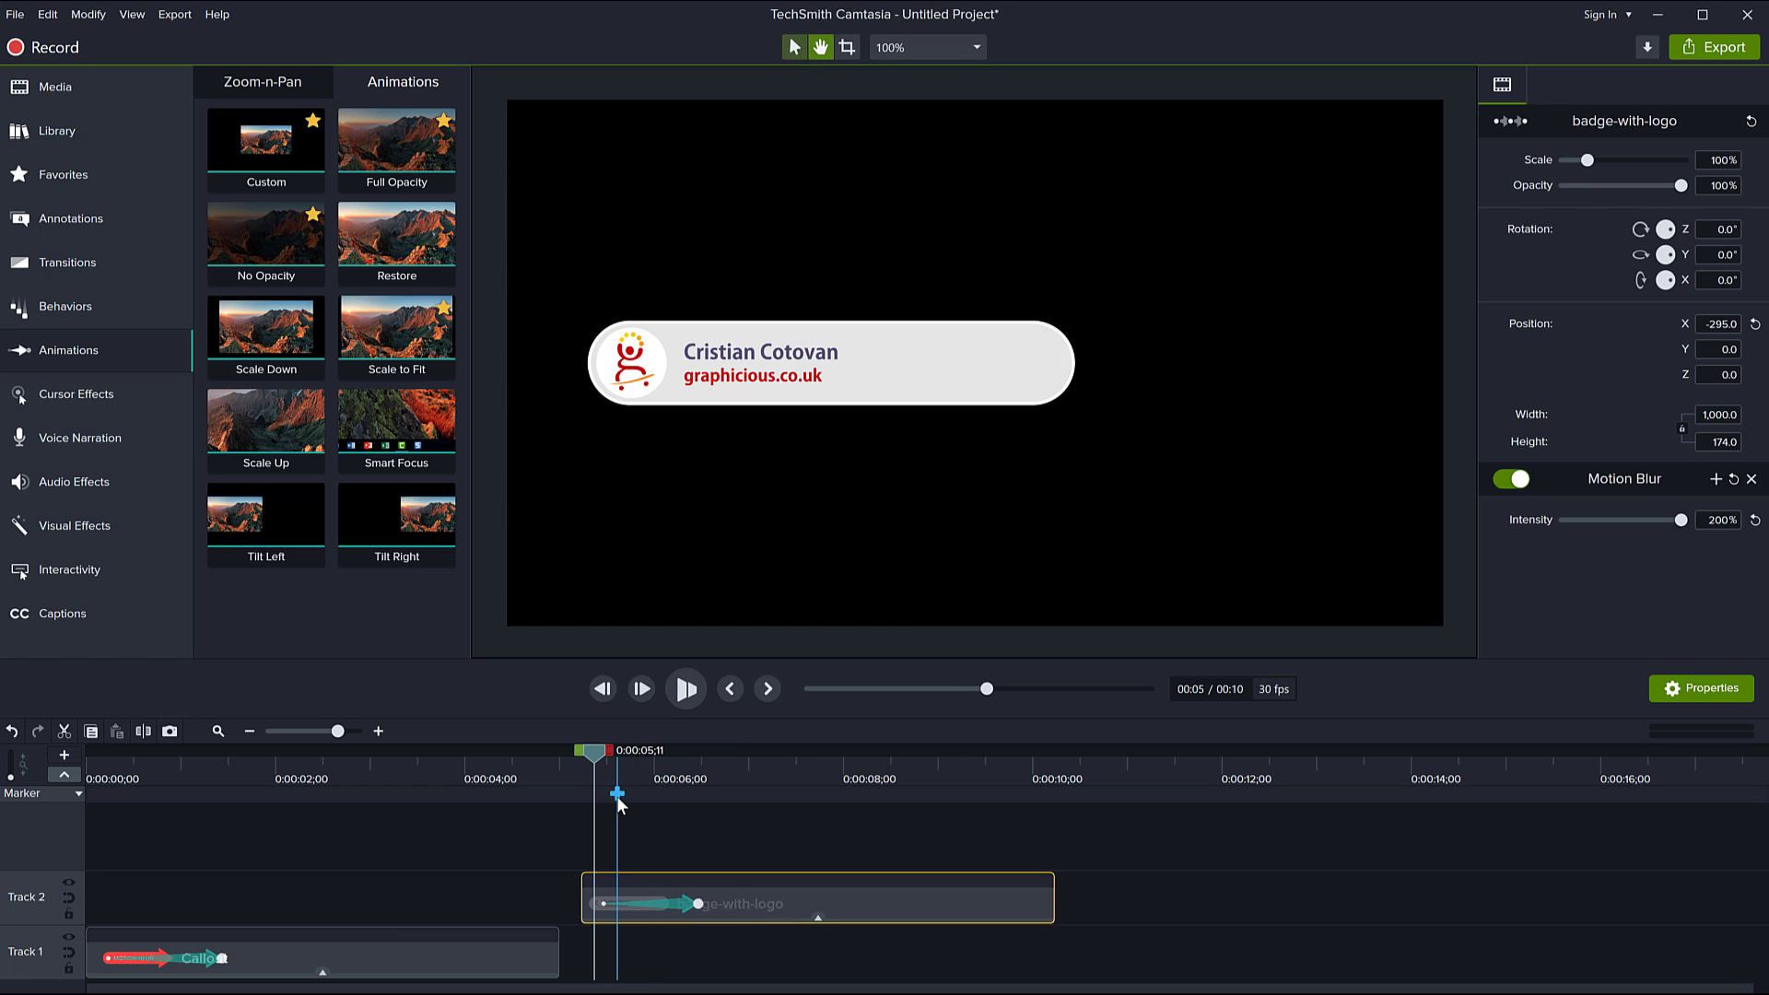
key(space)
key(space)
Step: Shorten the badge's animation to about half a second and check the blur midway through it
drag(689, 776, 623, 752)
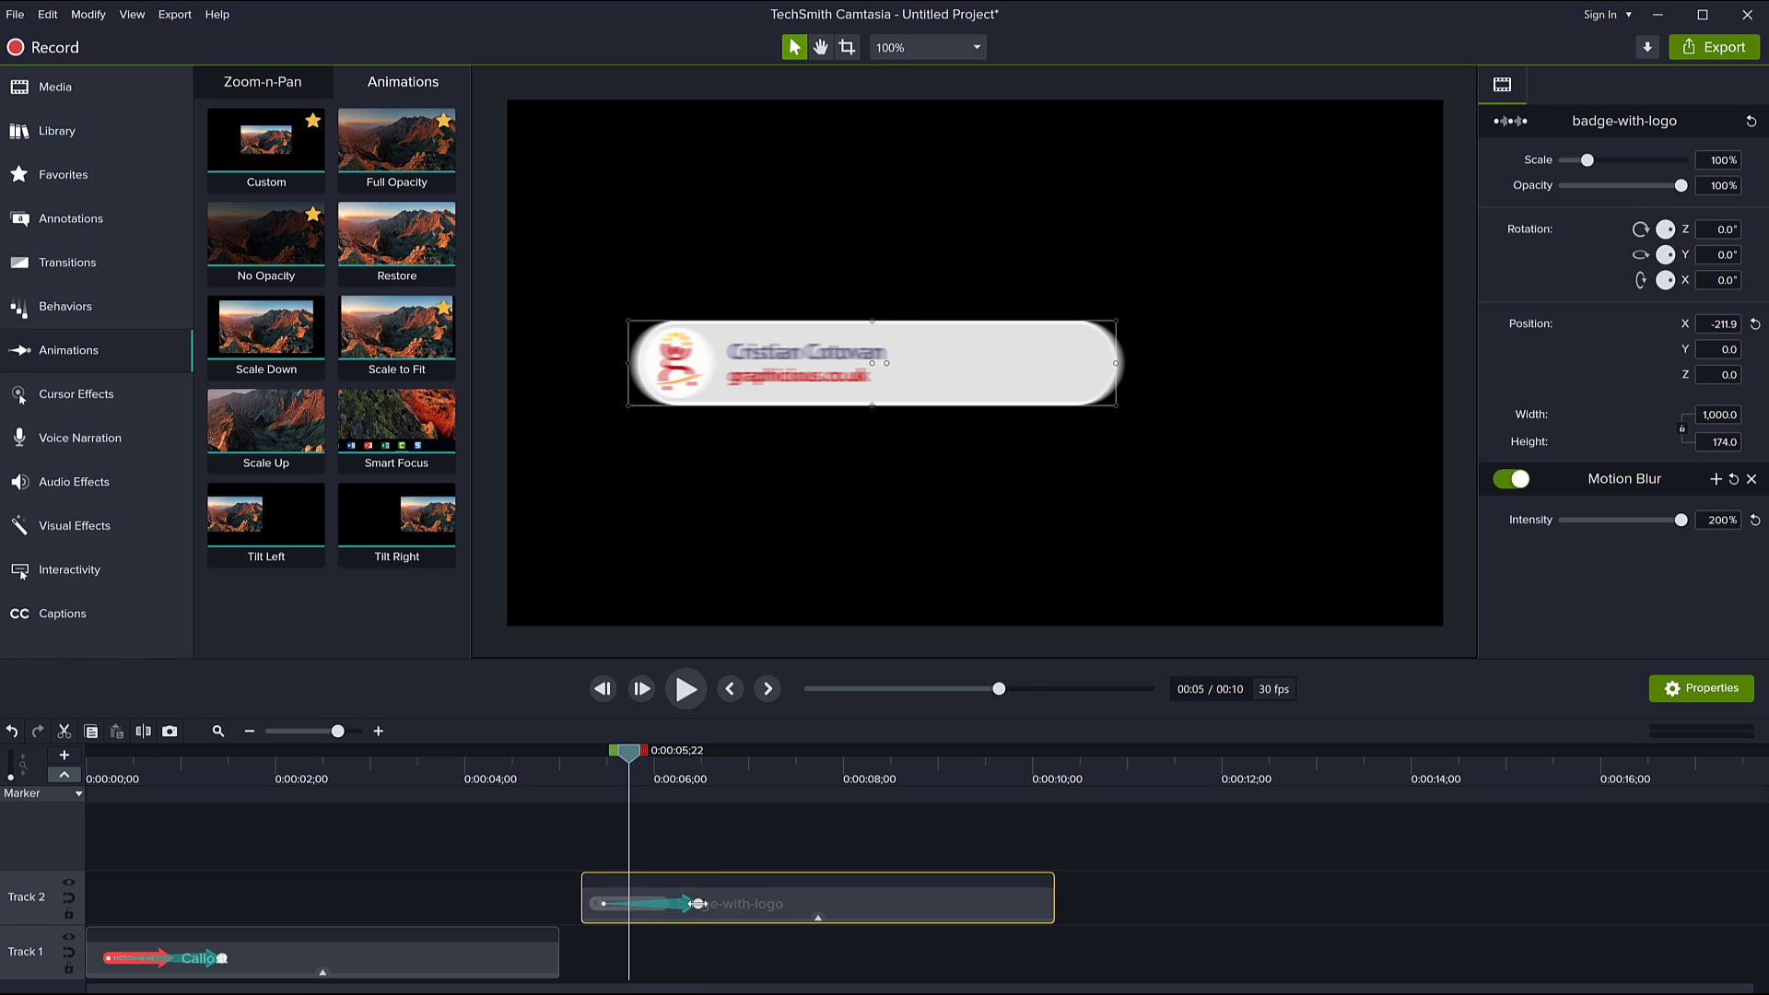
drag(698, 903, 645, 904)
click(617, 757)
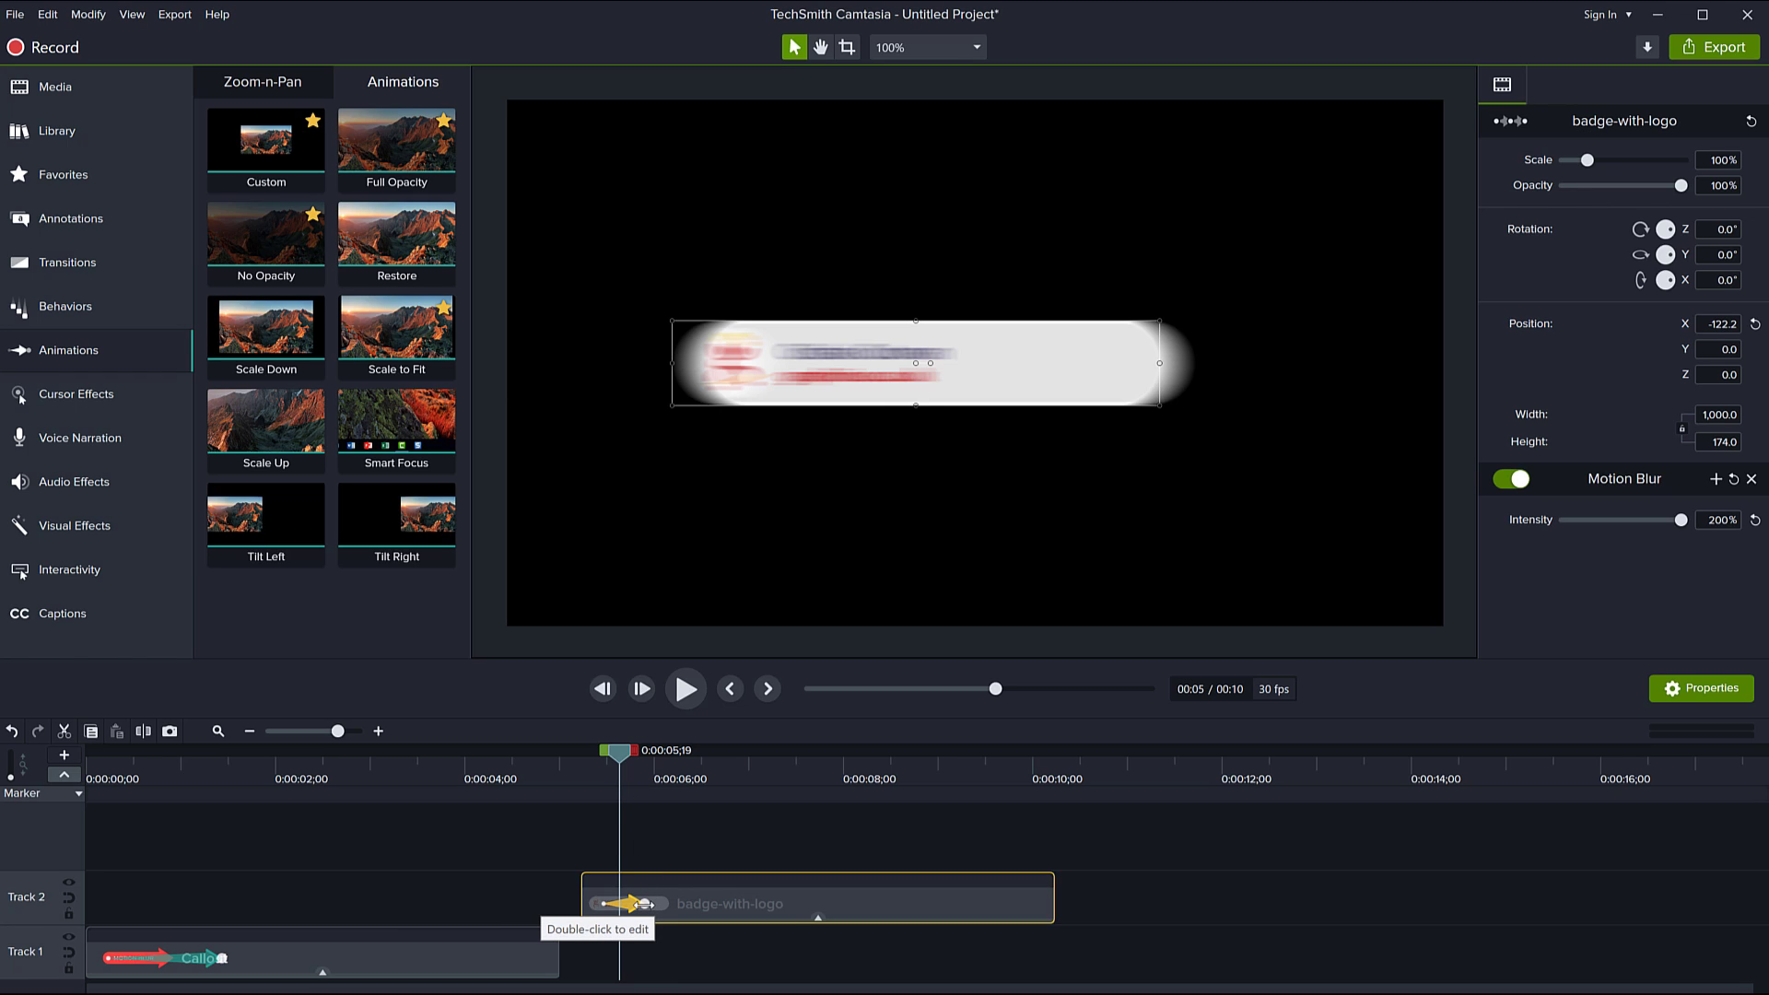
Step: Stretch the badge's animation to end at about 0:00:09;27 and scrub back through the slower movement
drag(643, 904, 1036, 915)
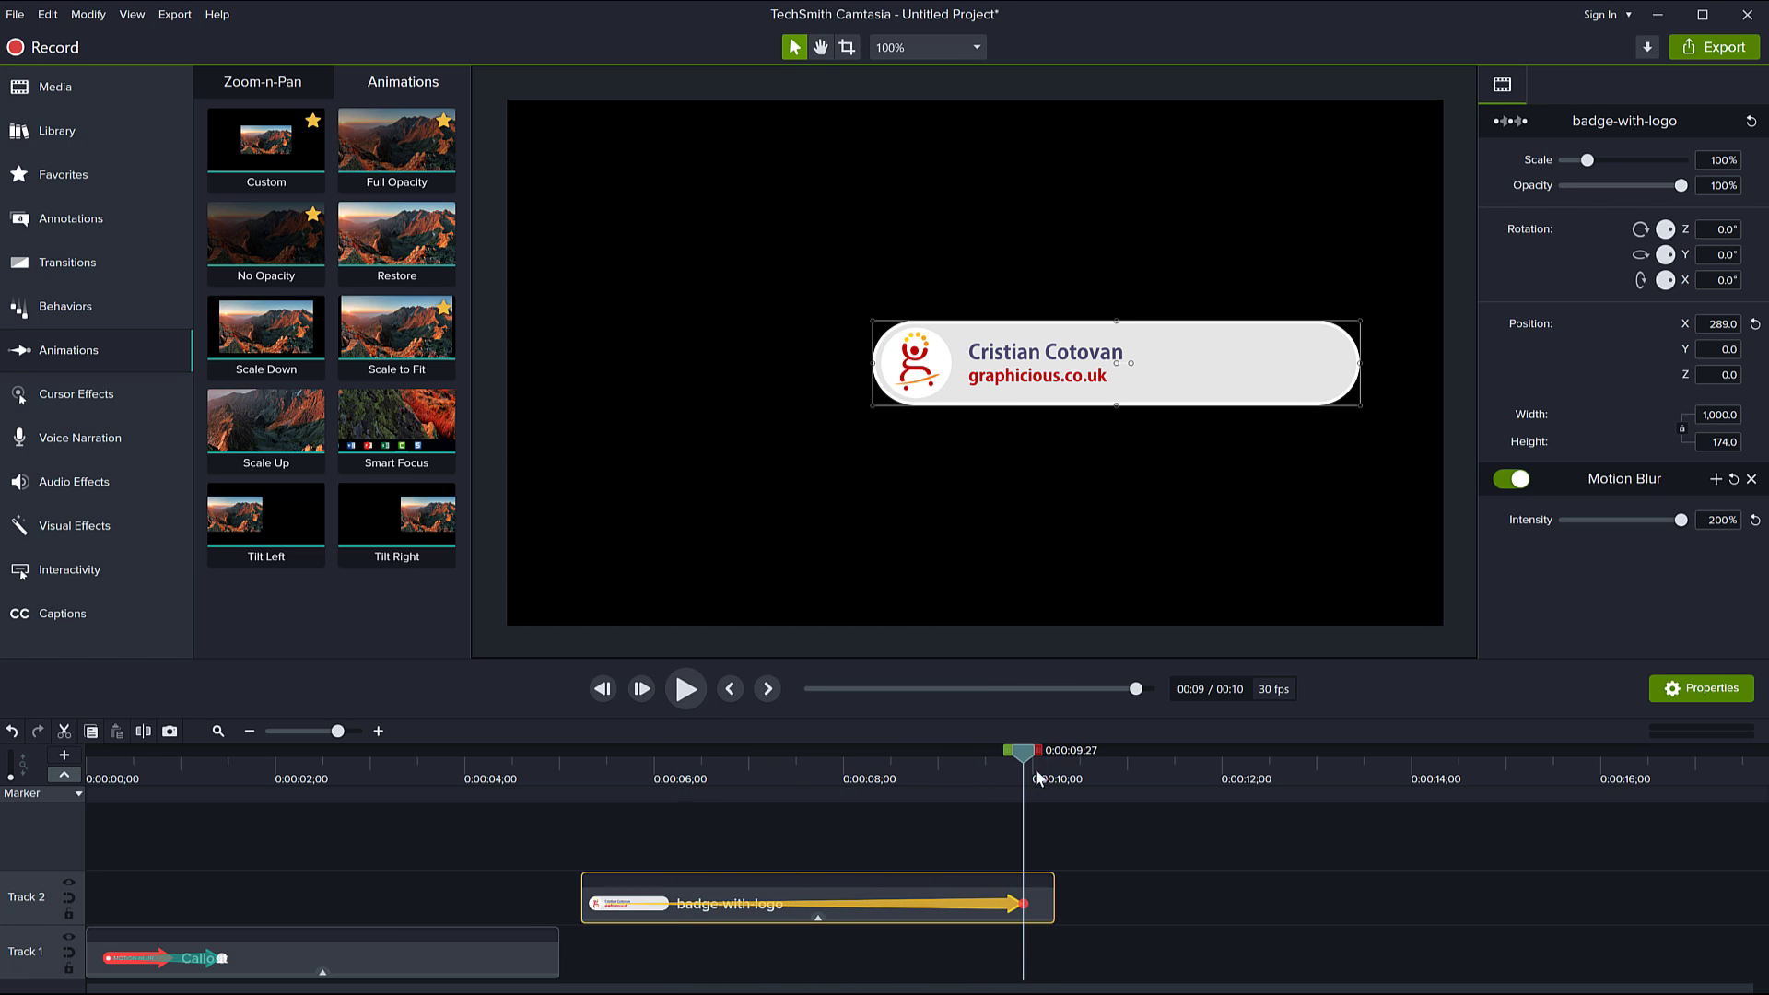
drag(1022, 754, 815, 759)
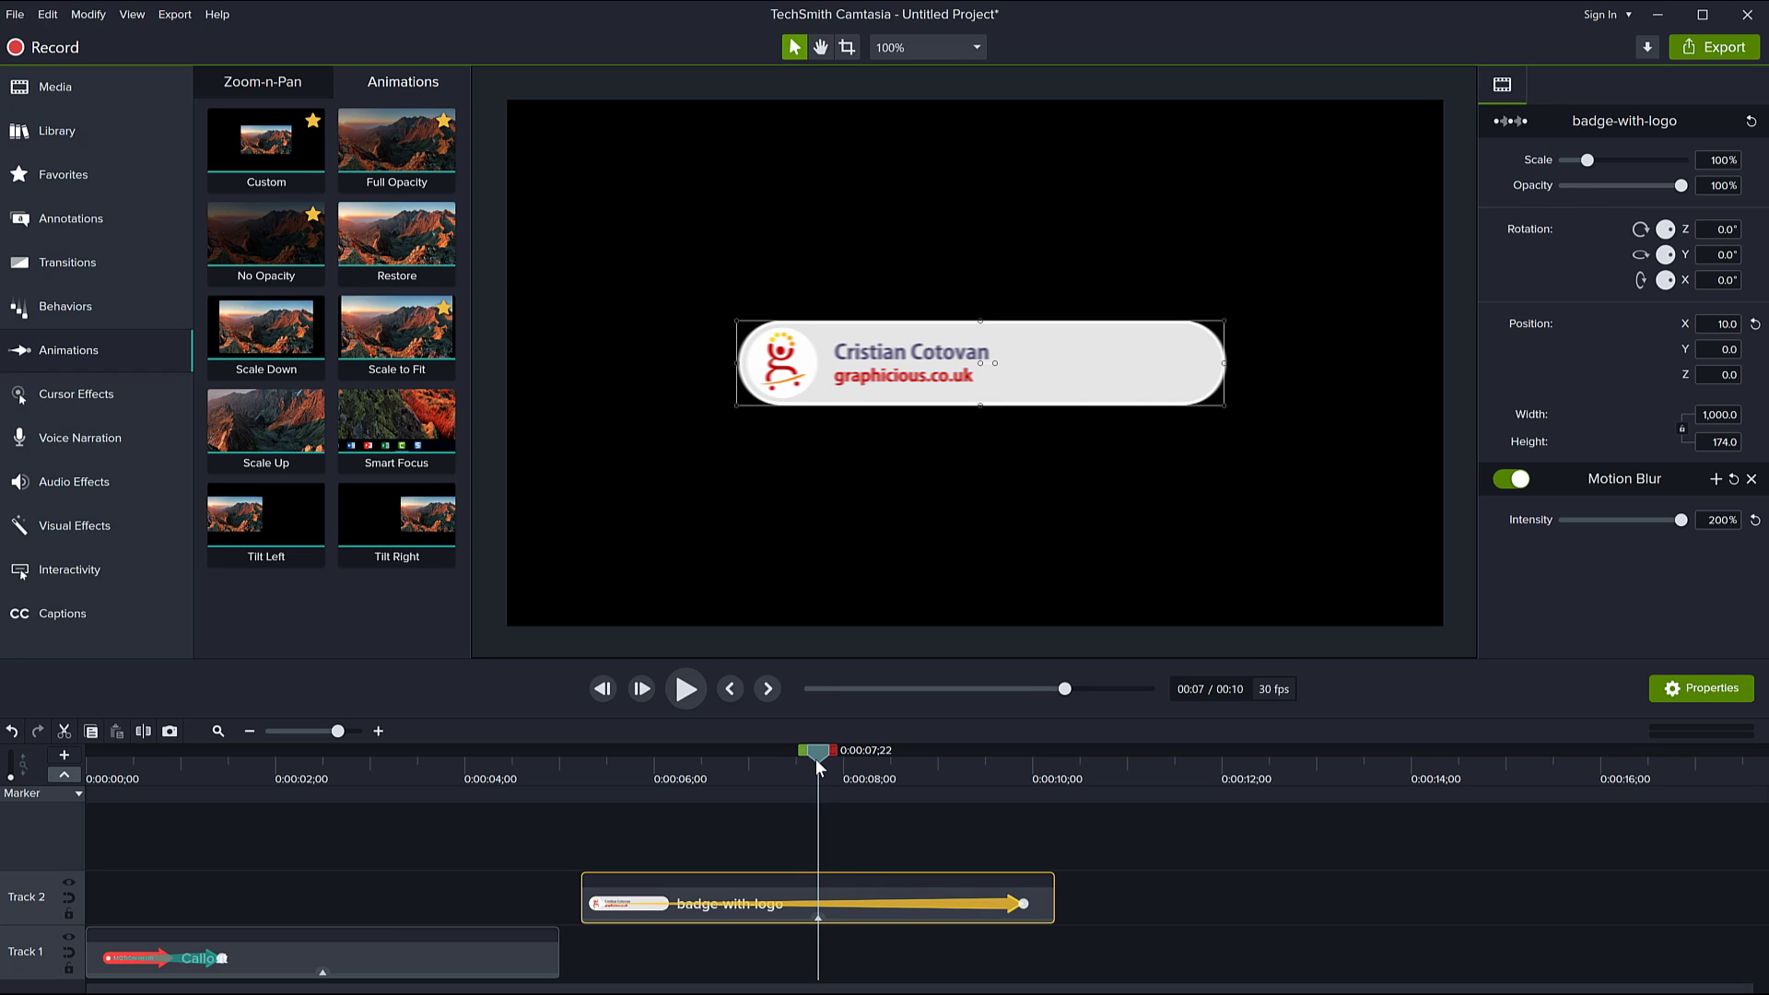
drag(815, 759, 669, 763)
Step: Shorten the badge's animation back to about half a second and play back the fast movement
drag(1021, 908, 614, 913)
click(615, 759)
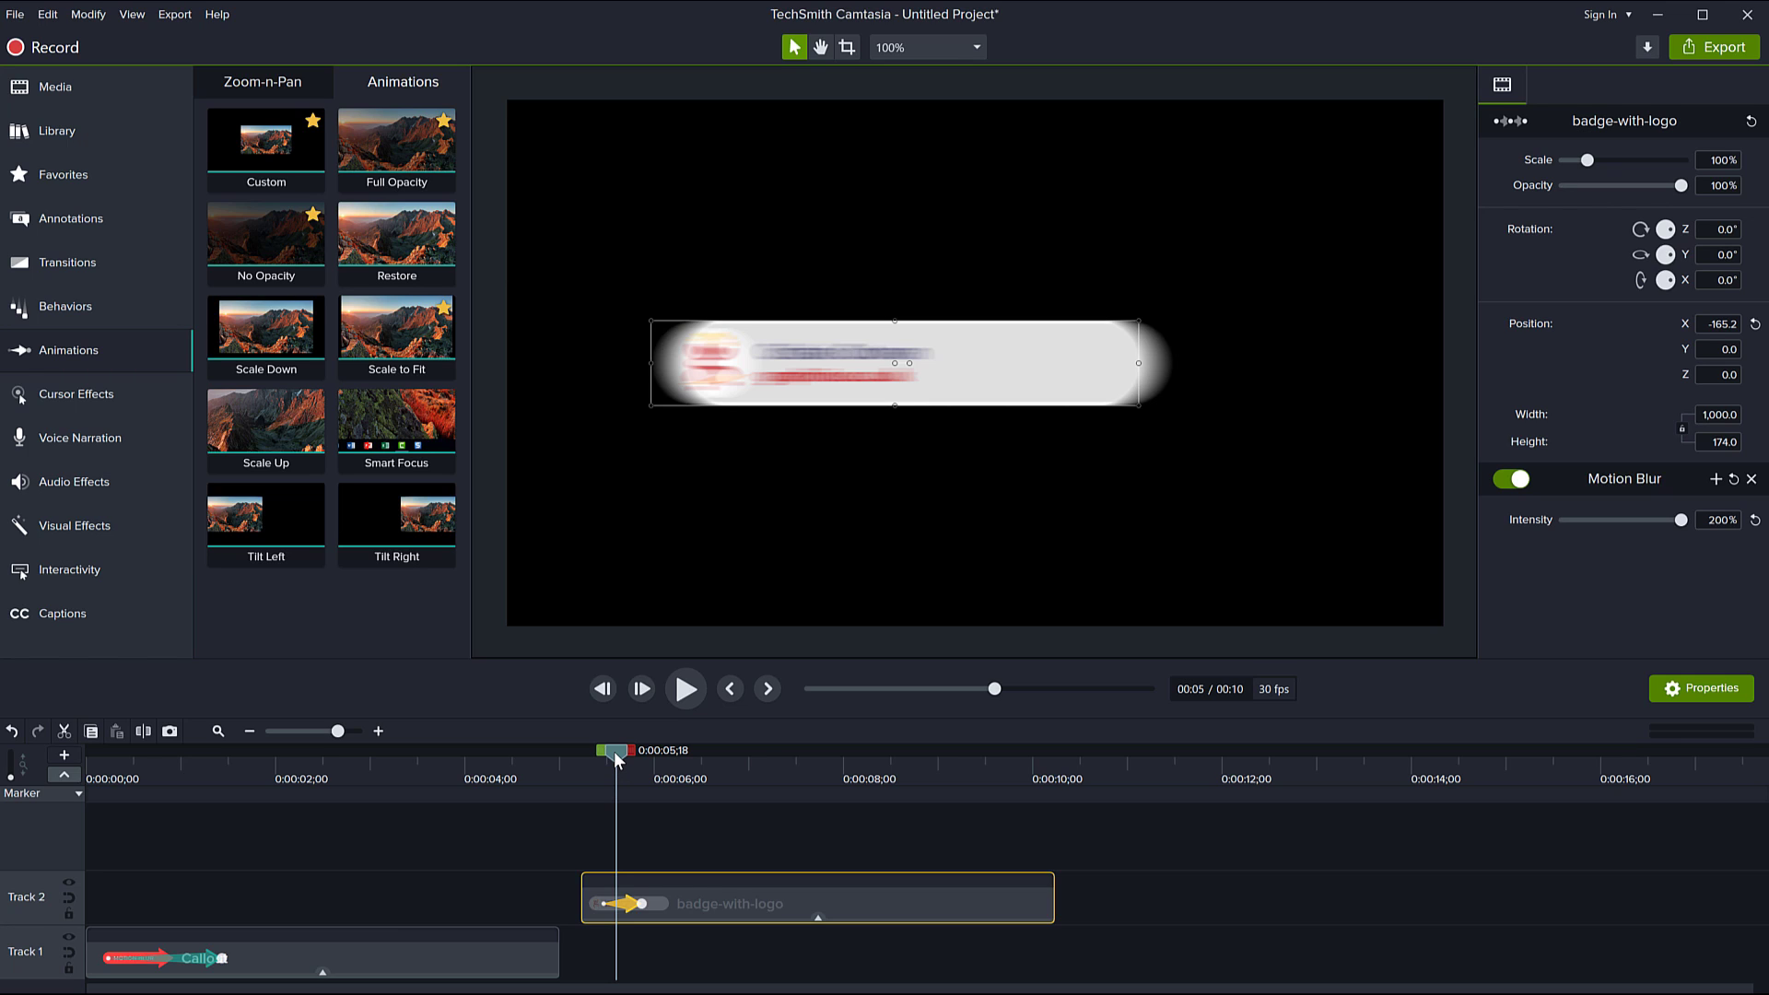
drag(614, 750, 589, 755)
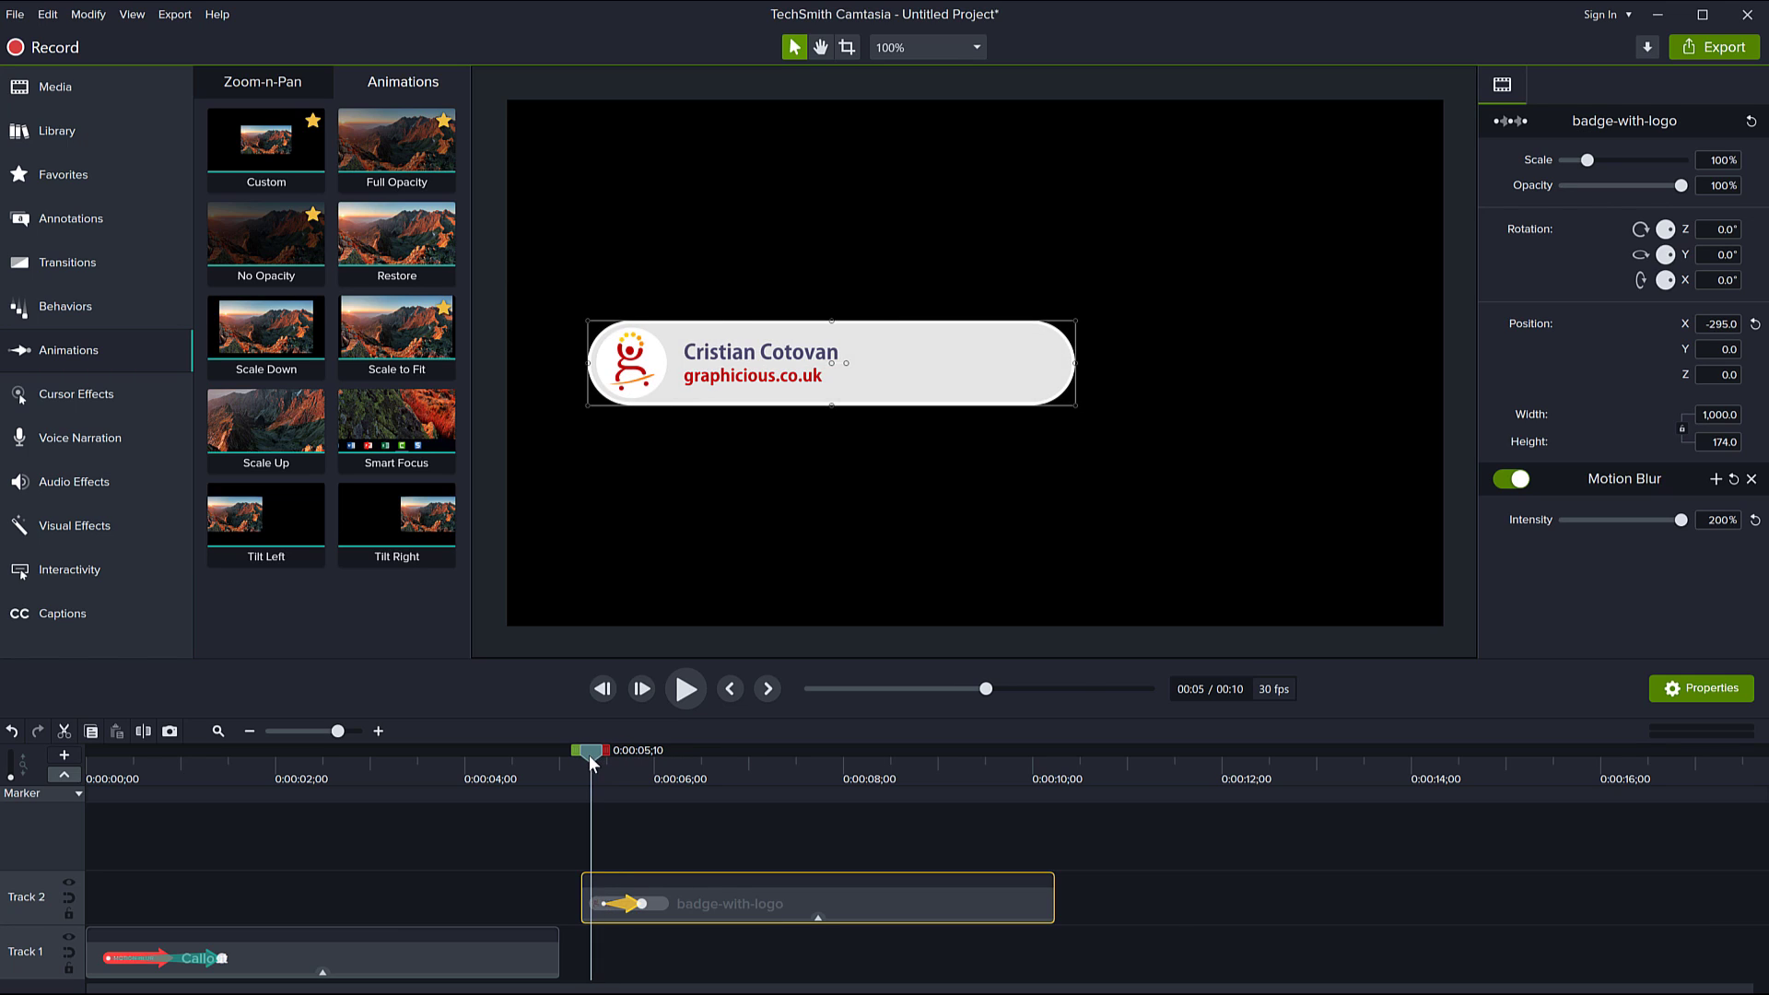
key(space)
key(space)
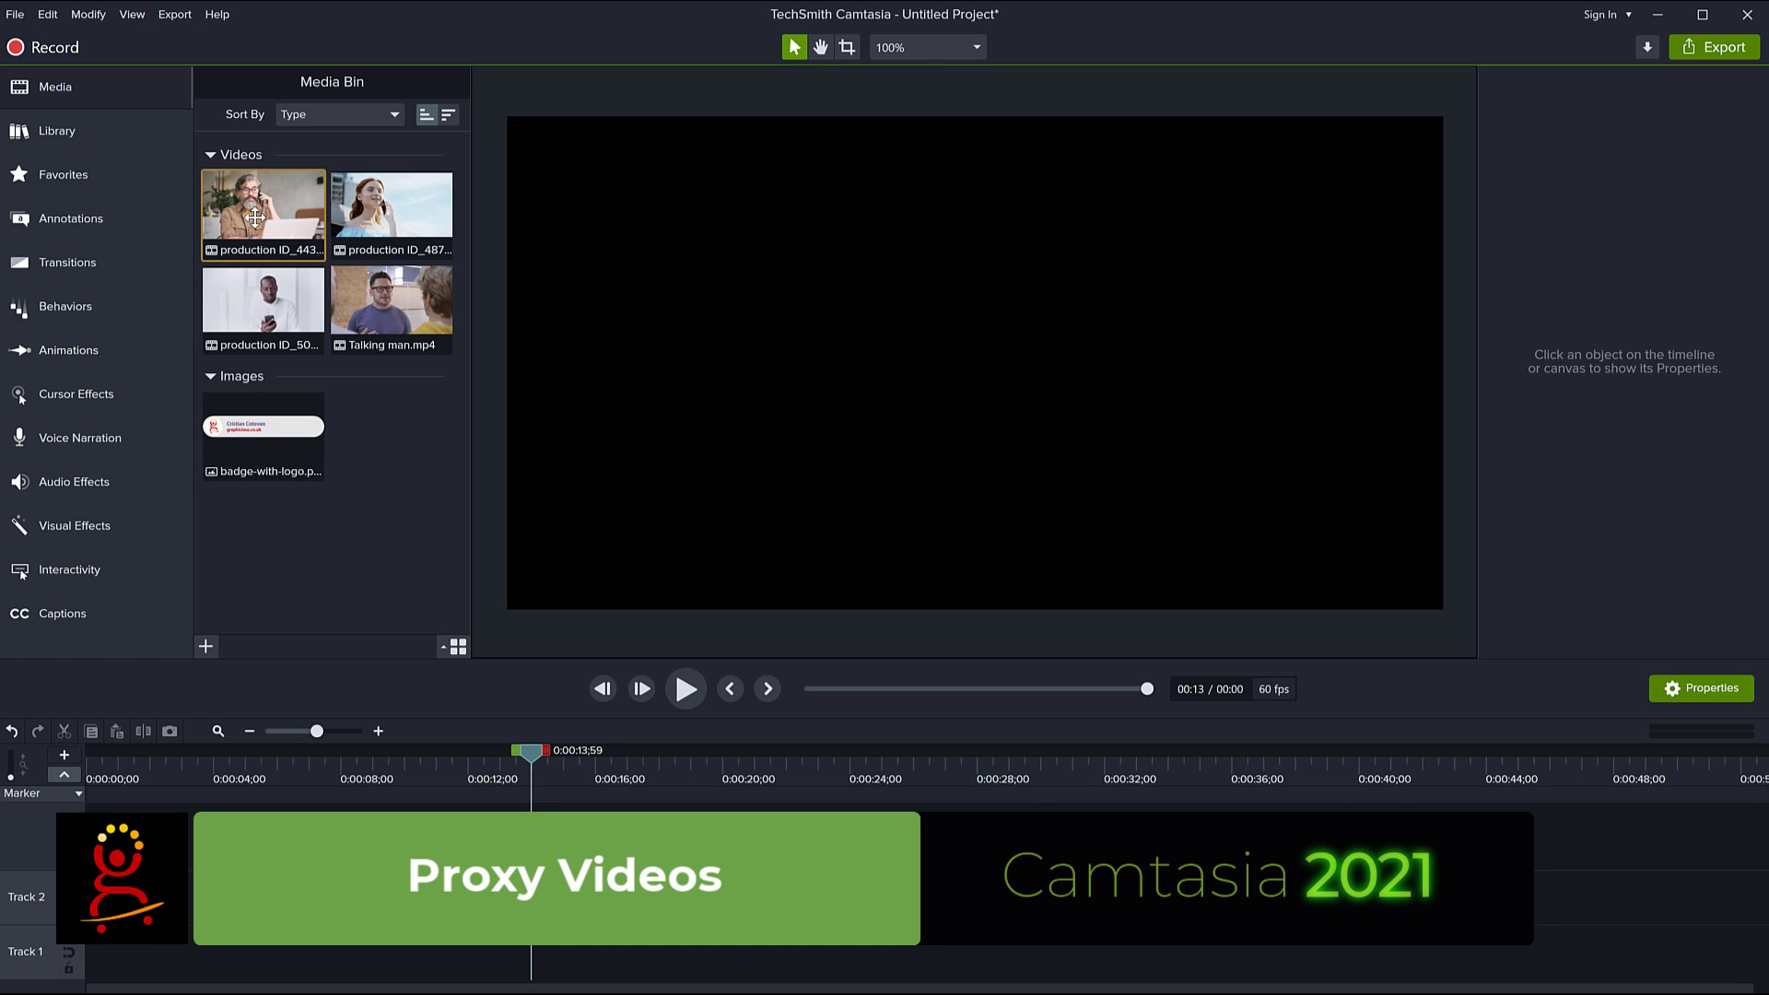
Step: Add all four videos from the Media Bin to Track 2, starting at the beginning of the timeline
click(292, 187)
ctrl+click(379, 314)
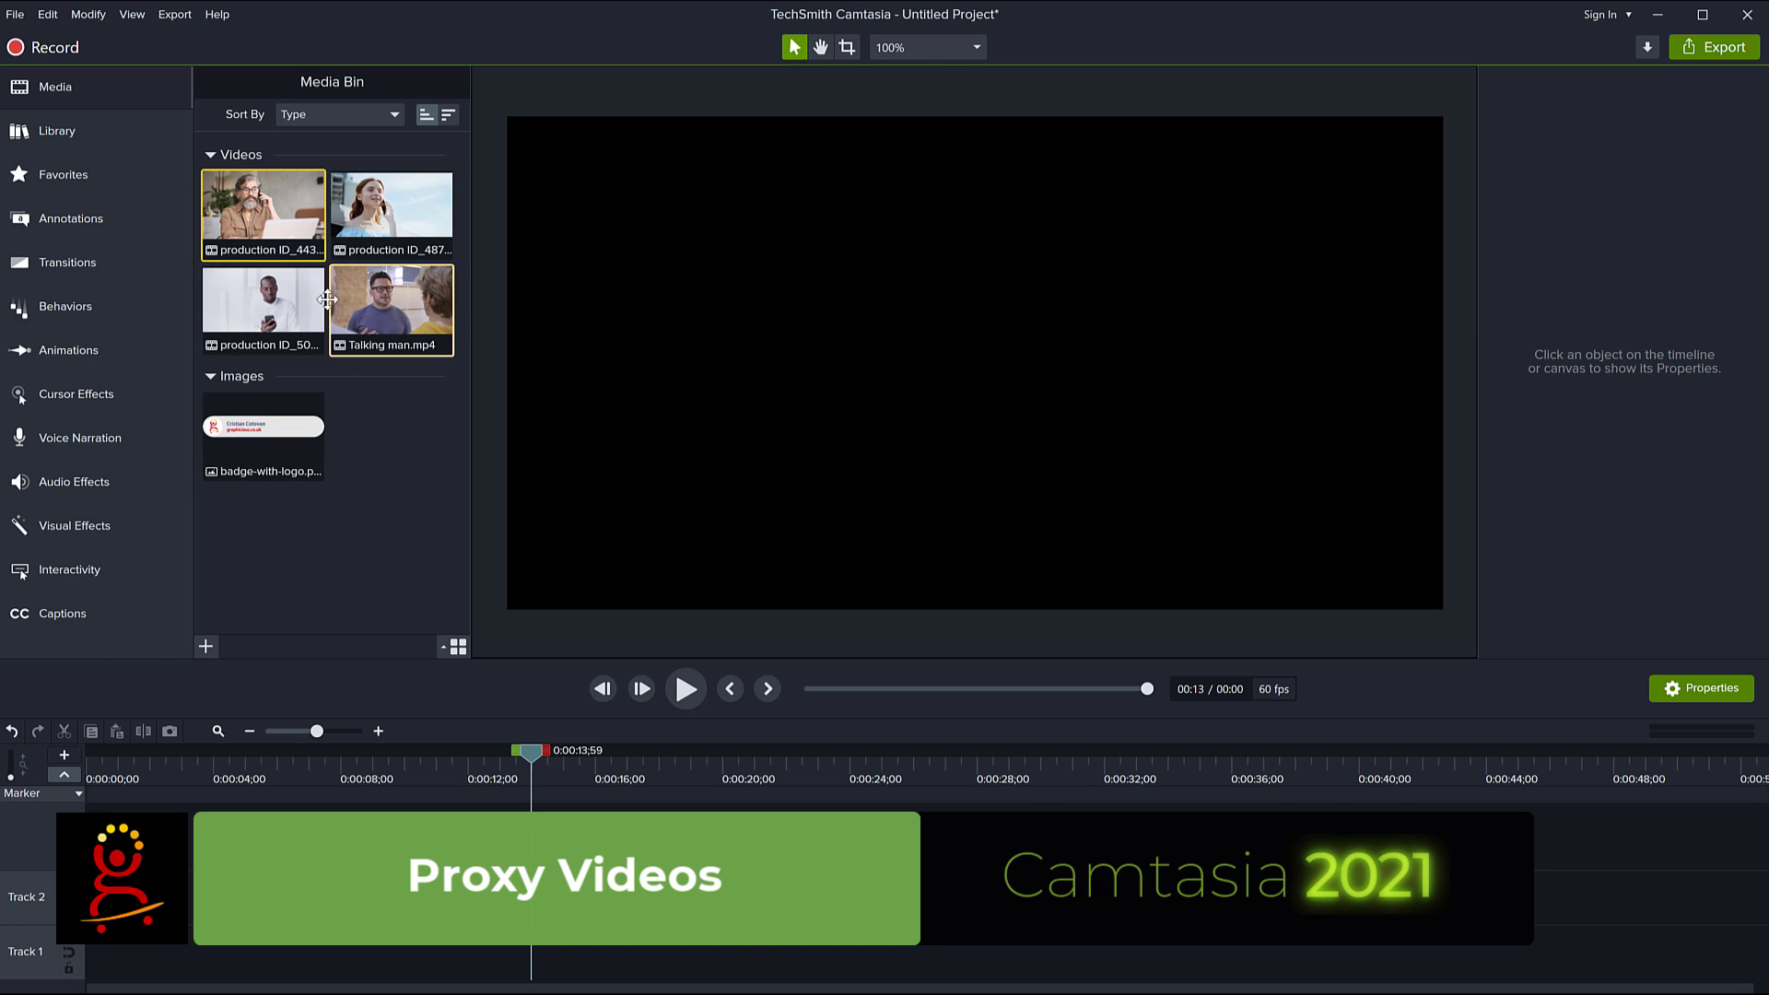
ctrl+click(361, 238)
ctrl+click(277, 302)
drag(280, 218, 97, 895)
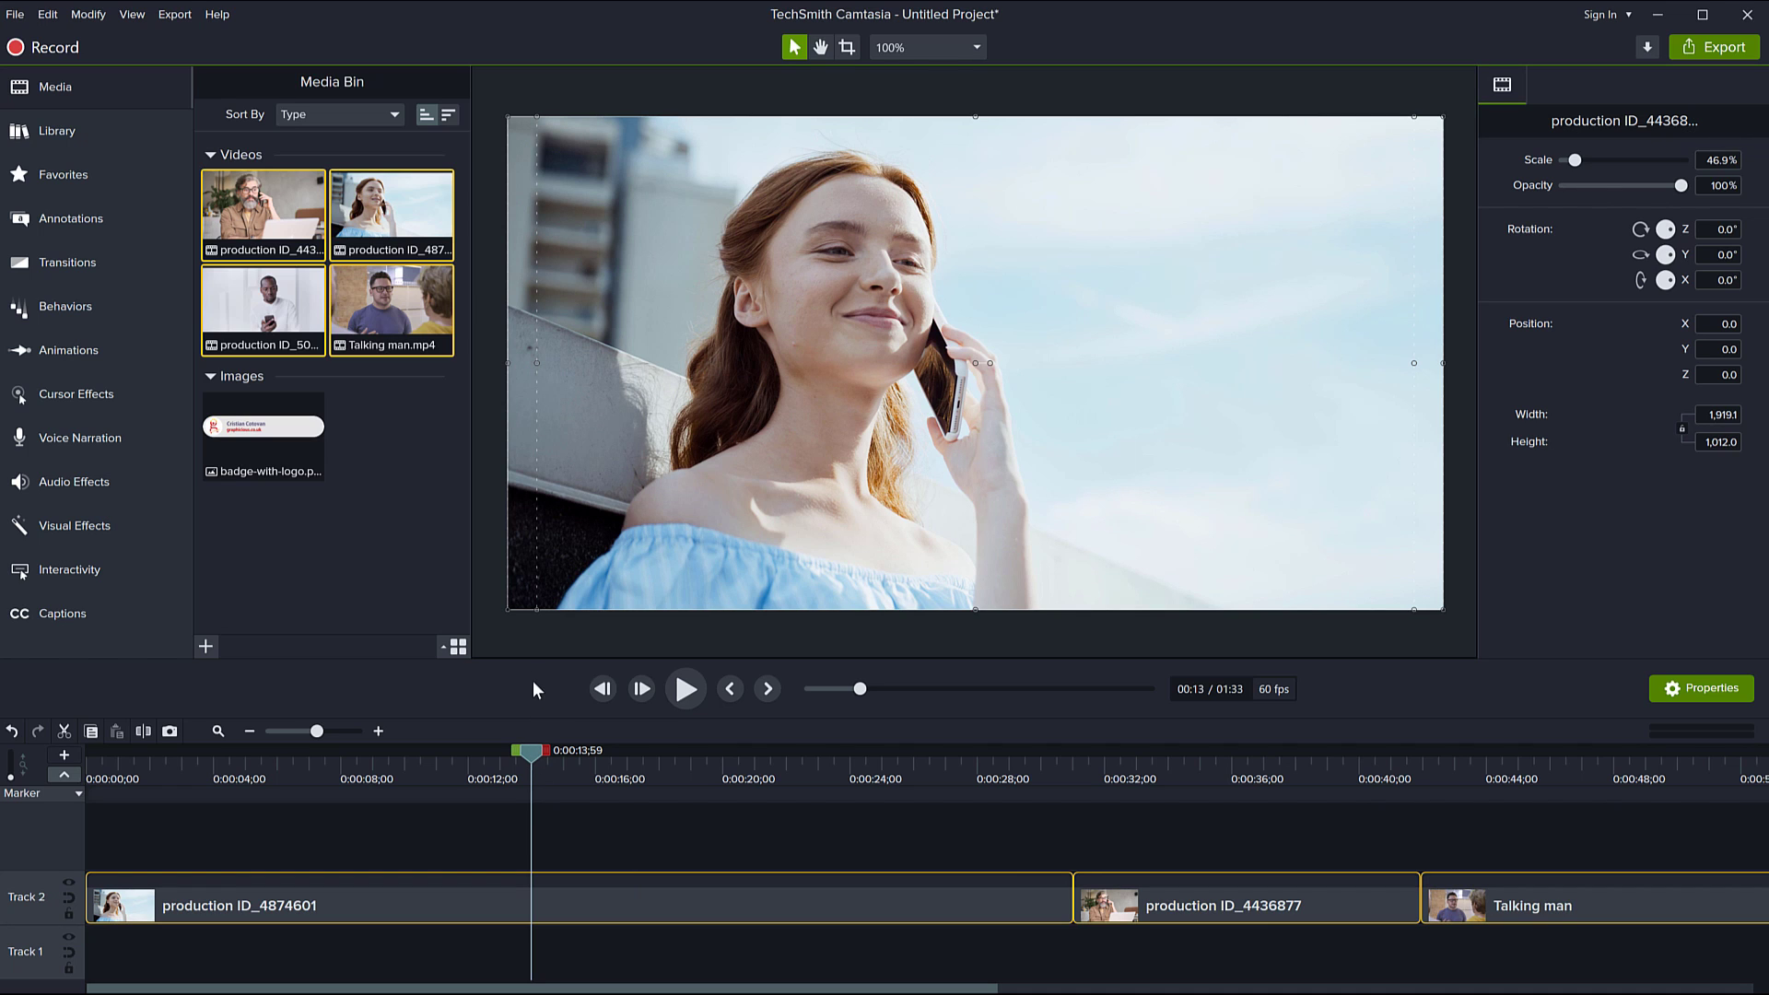
Step: Enlarge the timeline area and scrub through the four clips on Track 2, stopping at about 39 seconds
drag(532, 661, 534, 620)
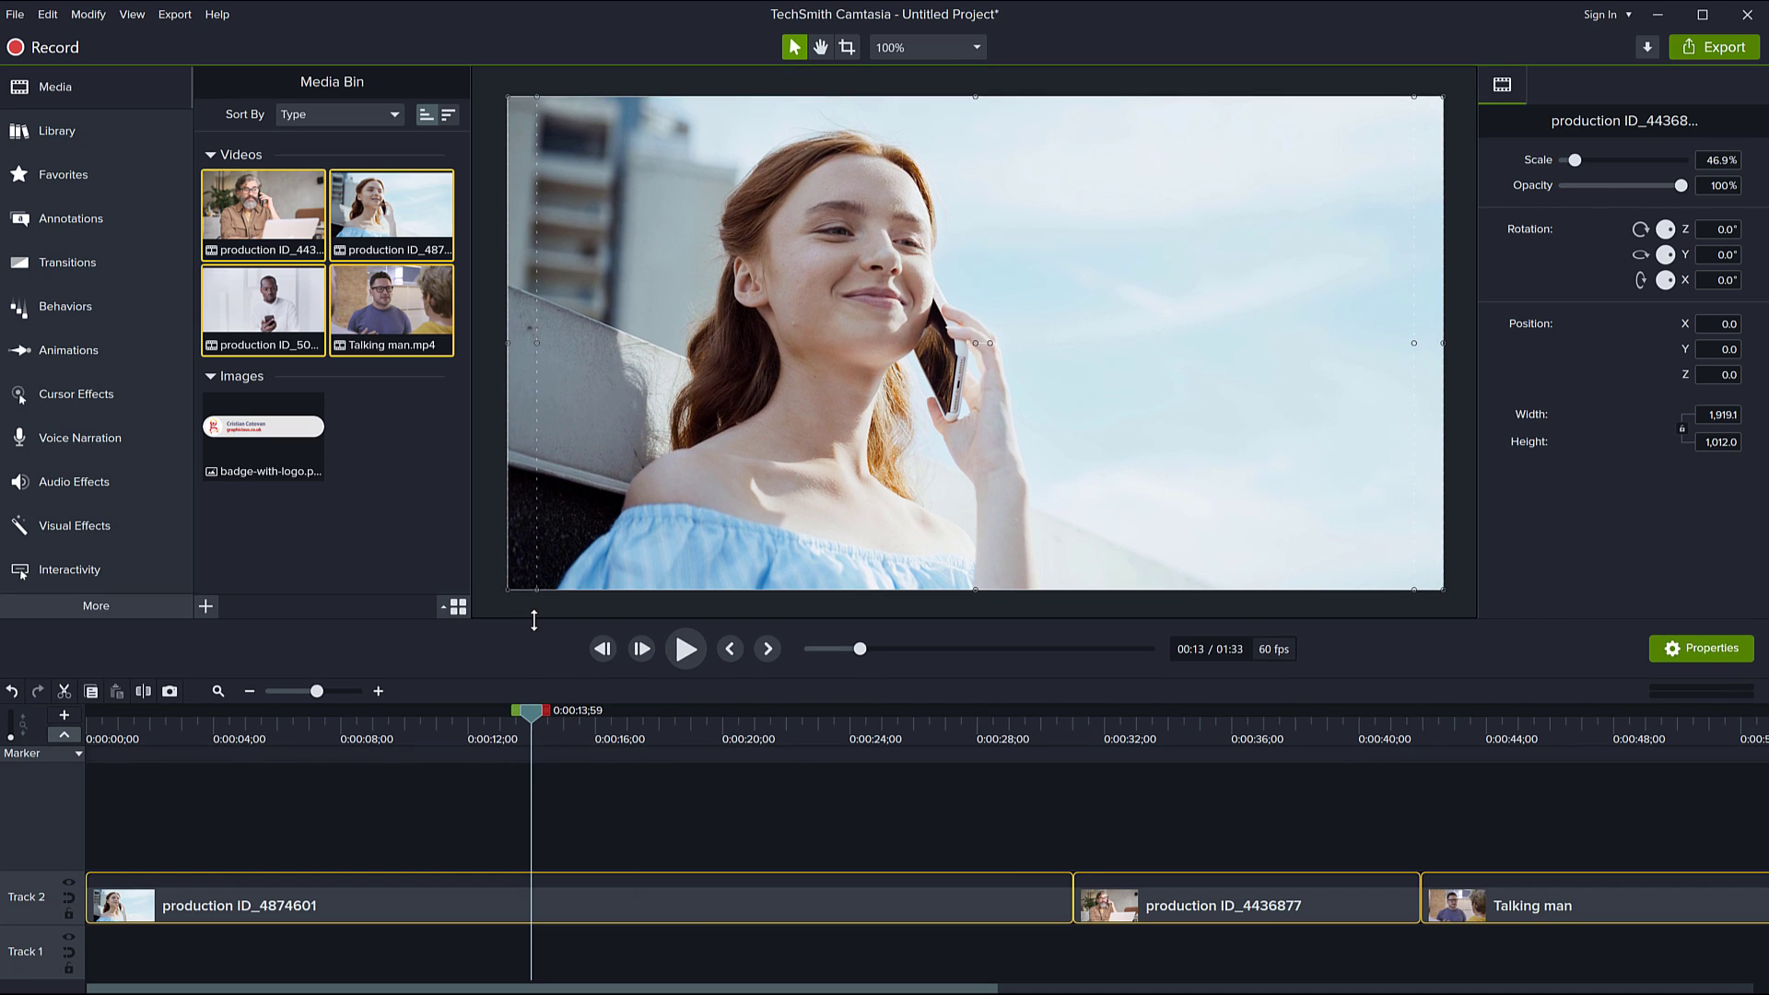
drag(533, 715, 1279, 807)
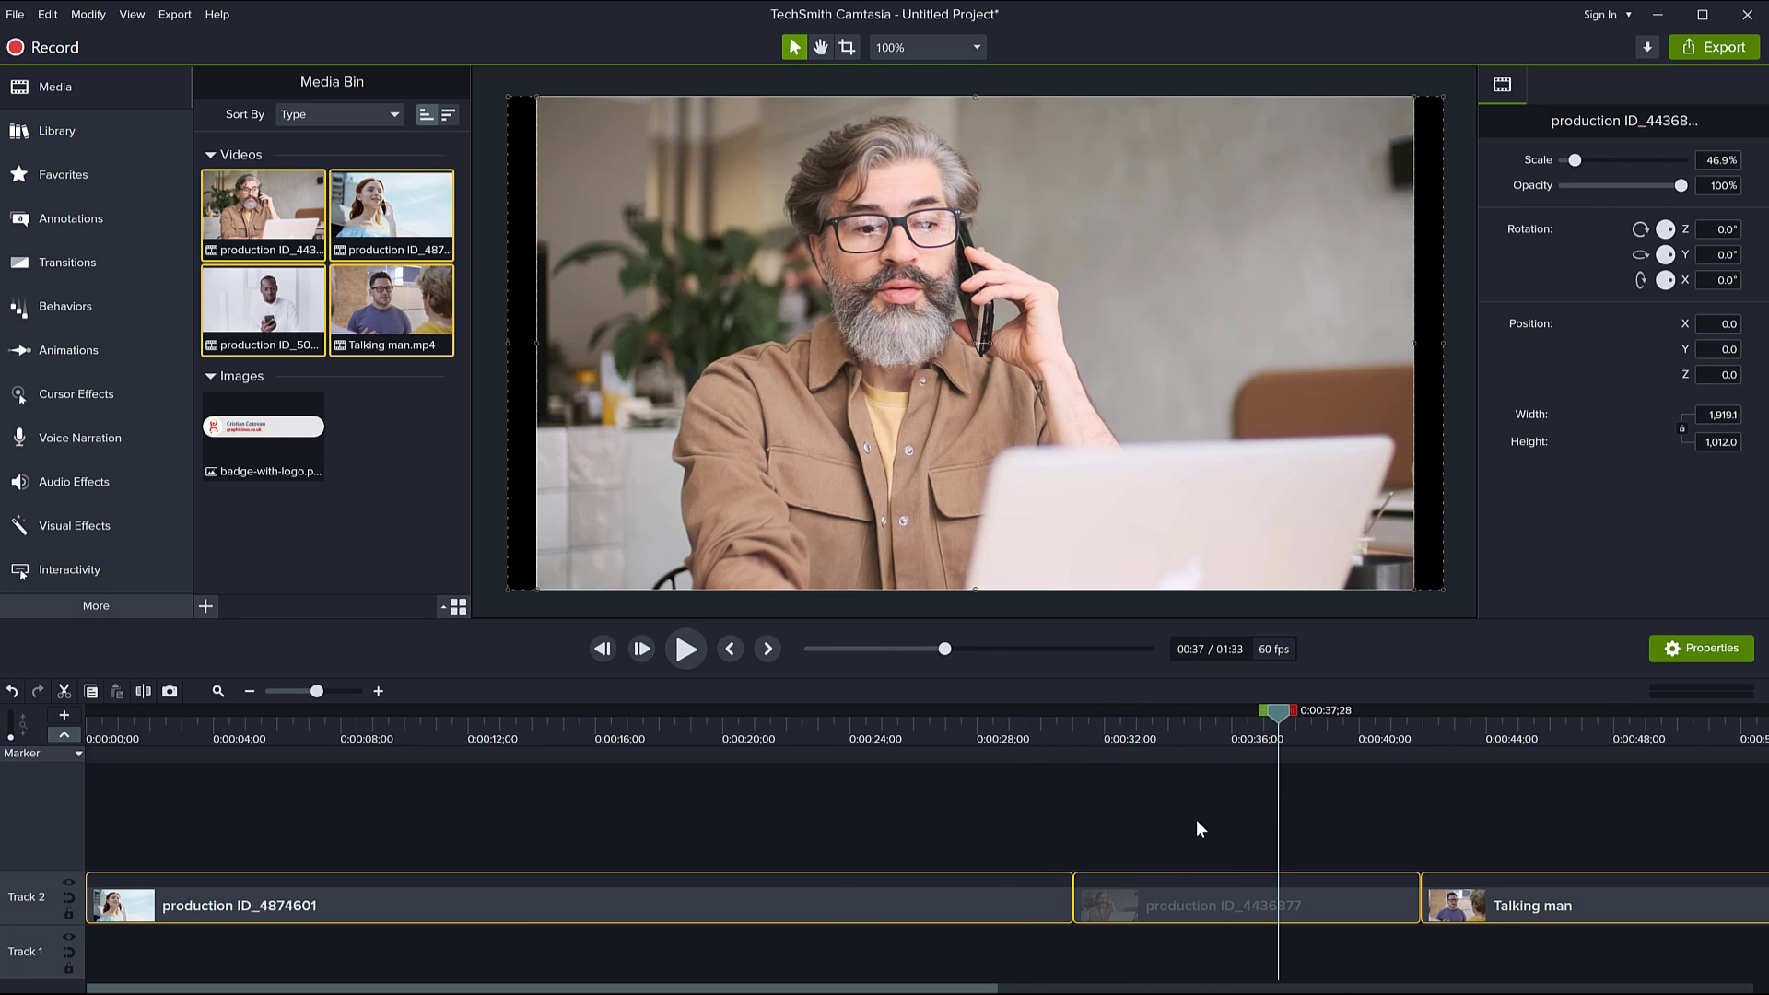
scroll(1195, 820, down, 5)
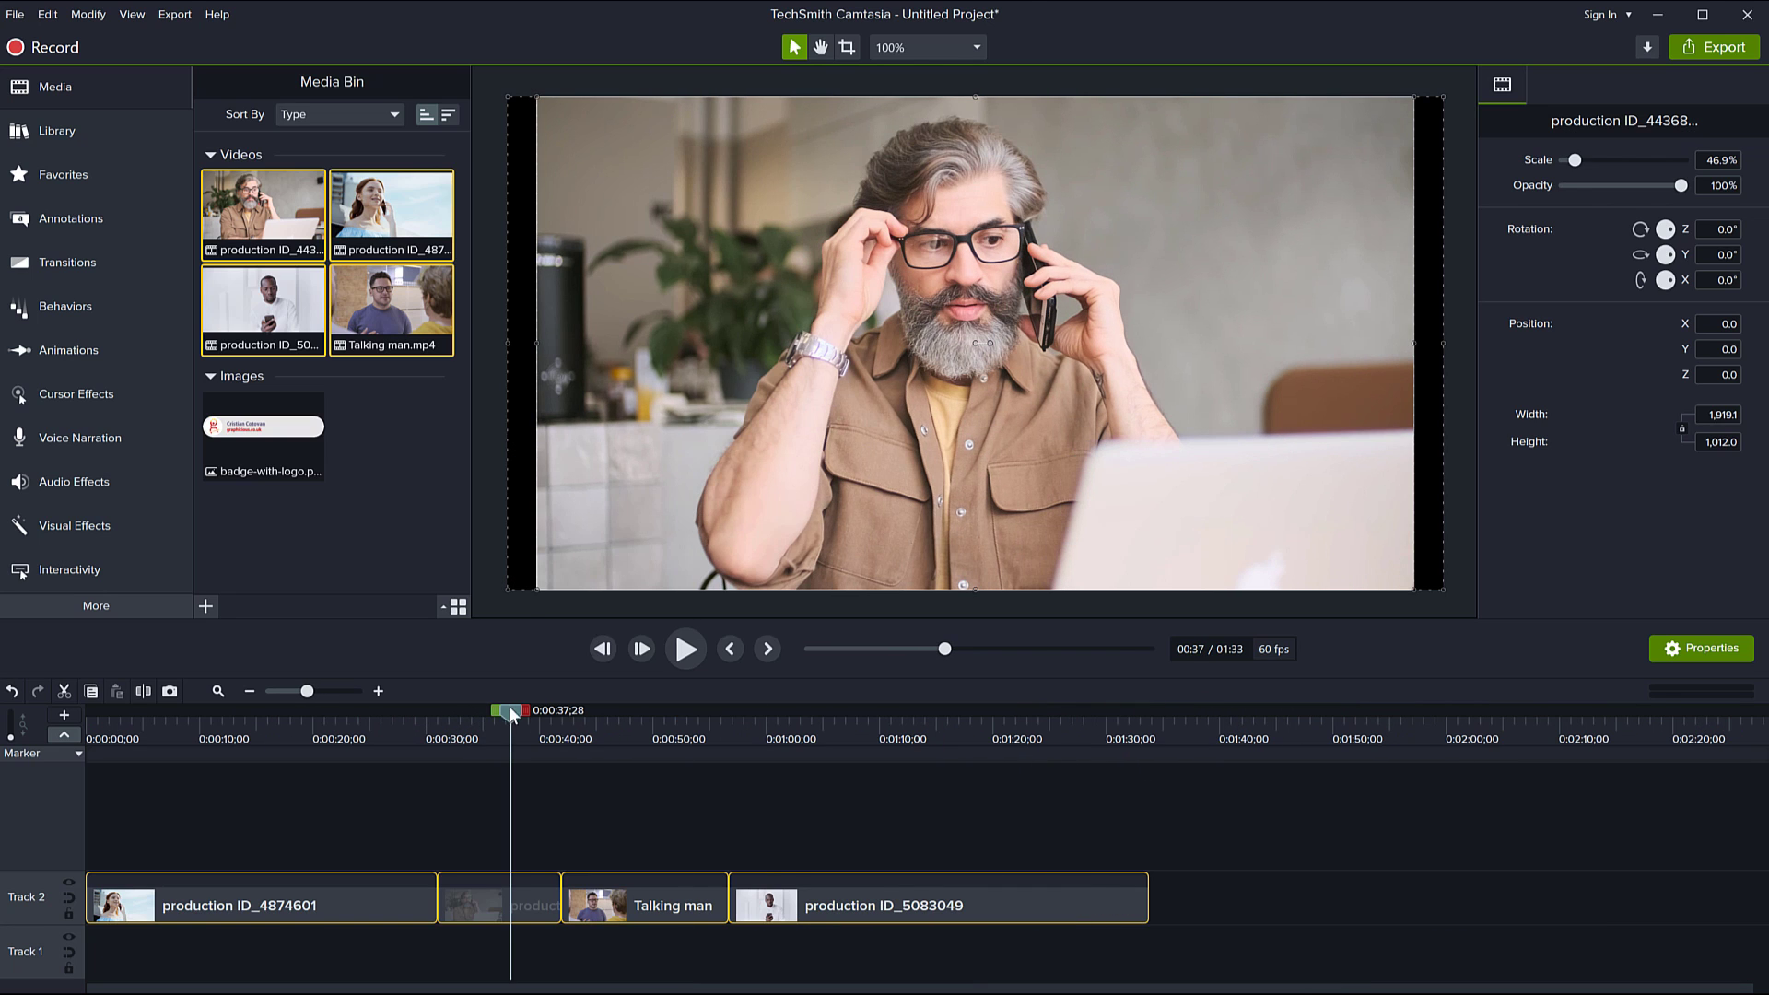
drag(513, 714, 657, 742)
drag(724, 755, 821, 866)
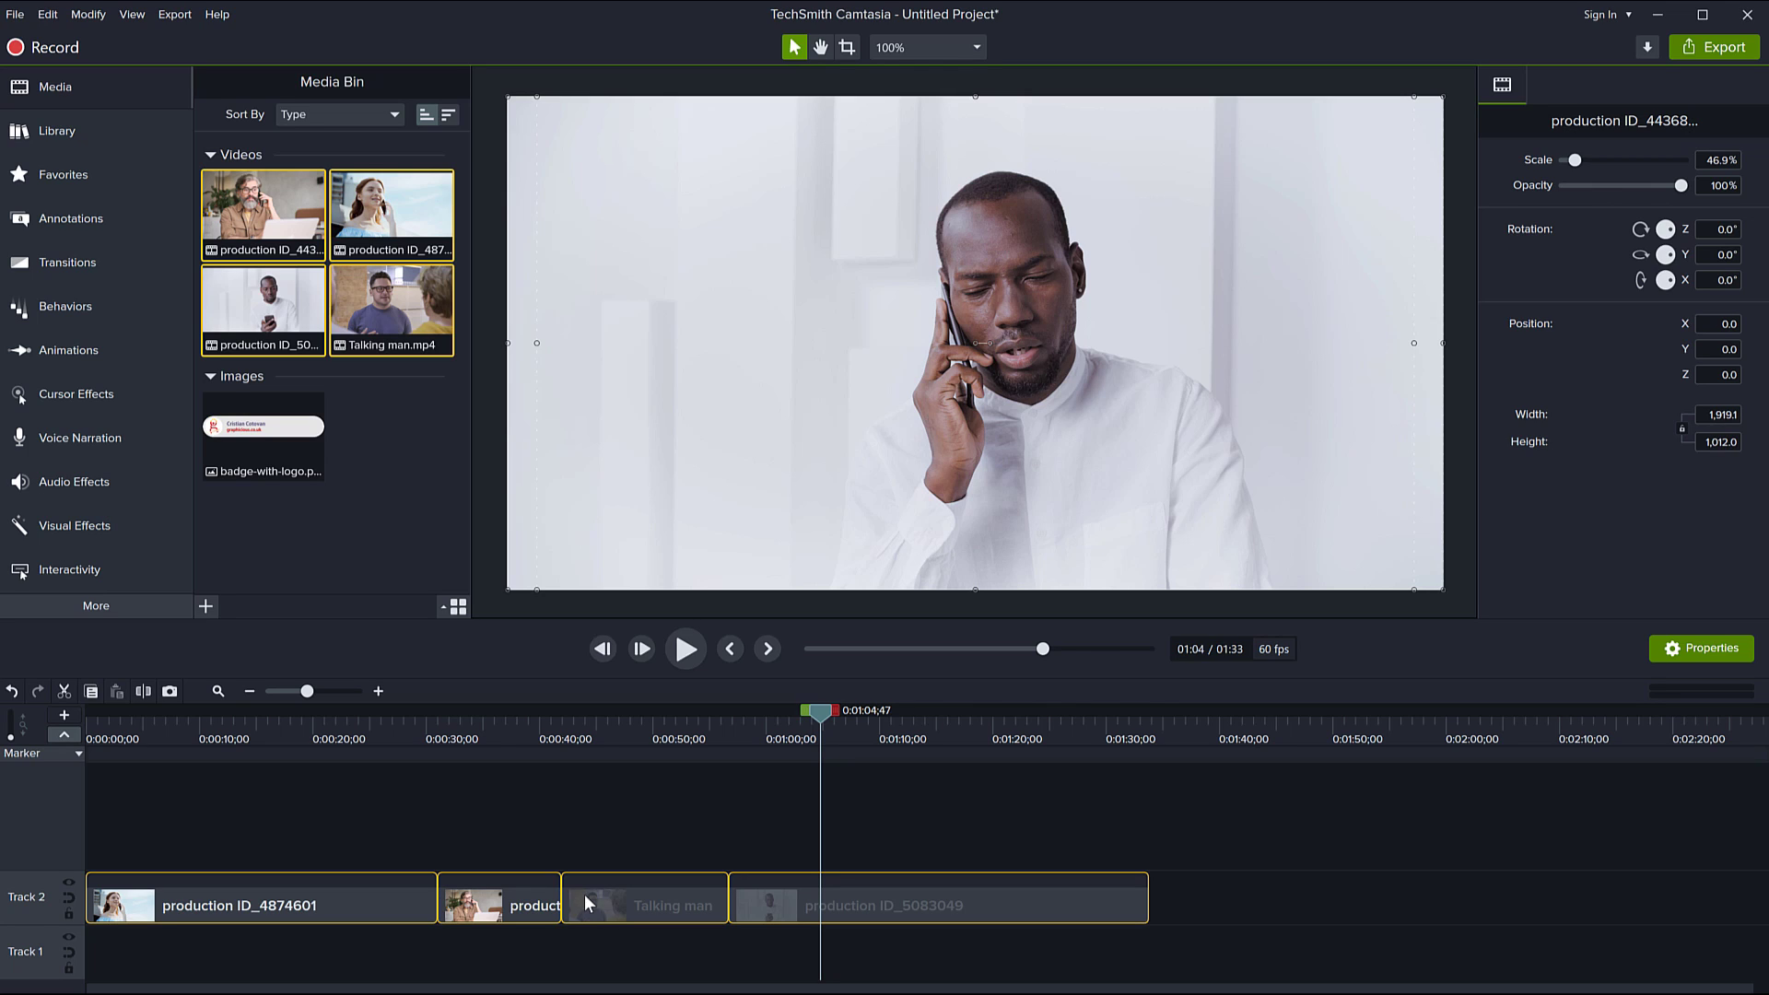
click(527, 849)
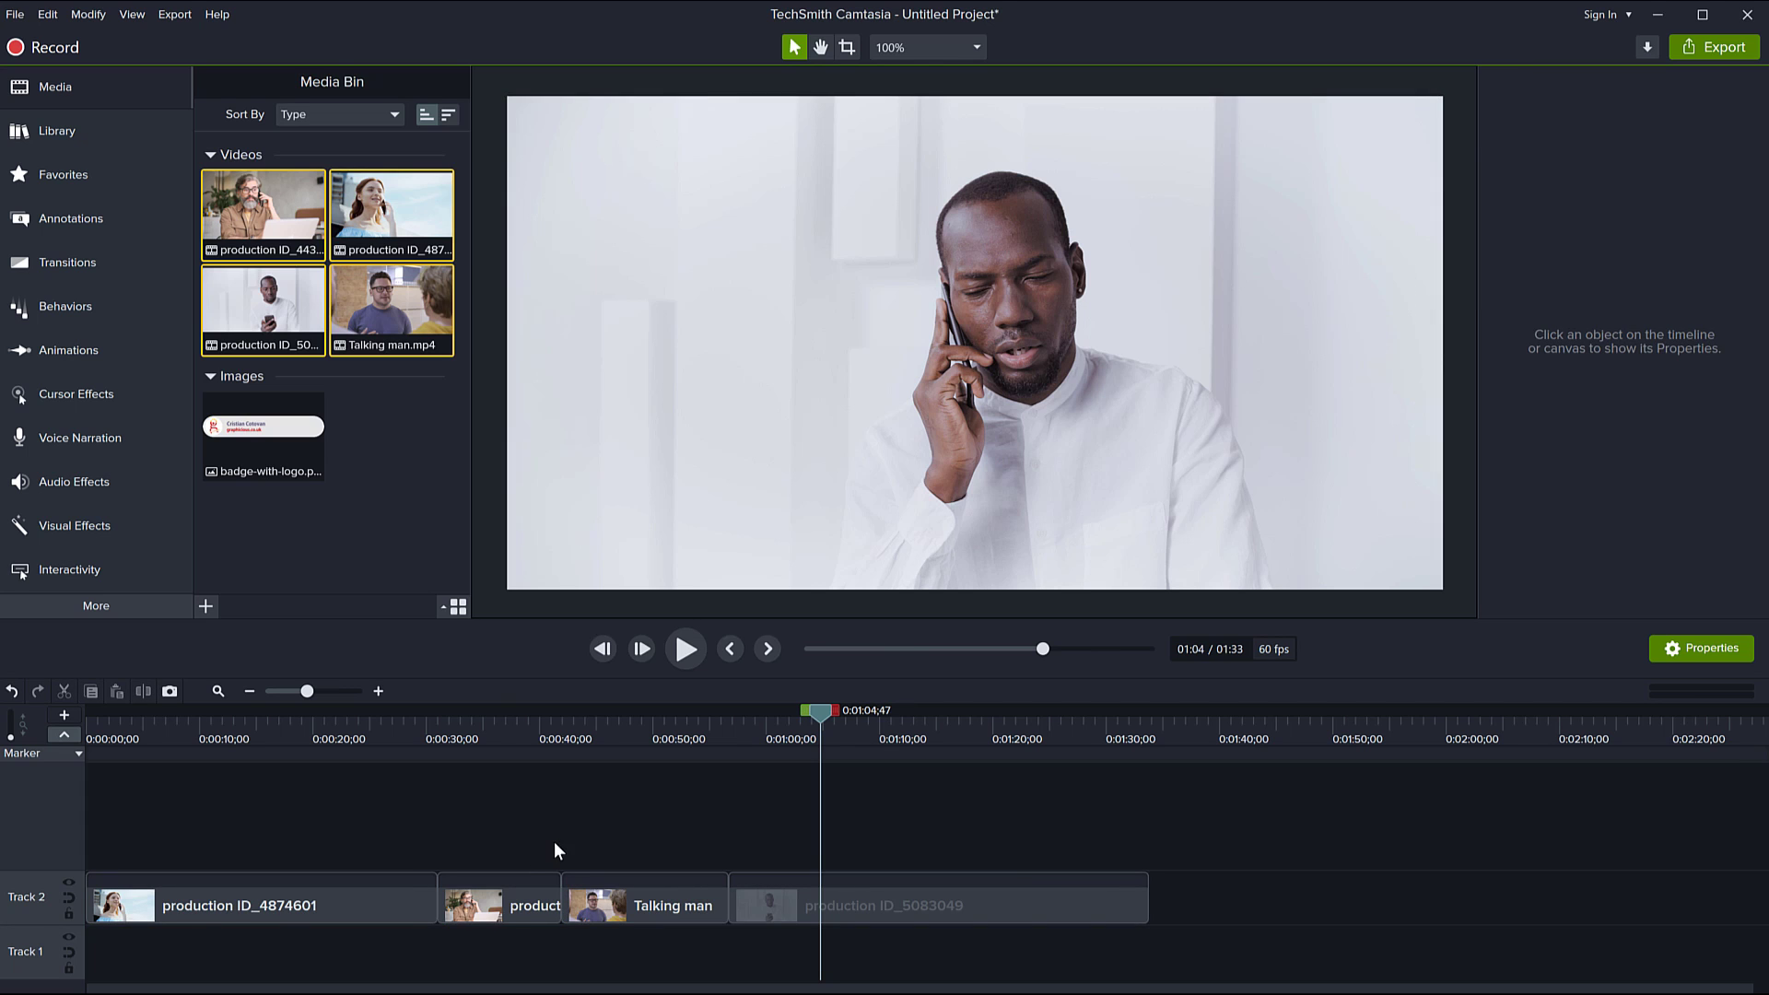
click(528, 758)
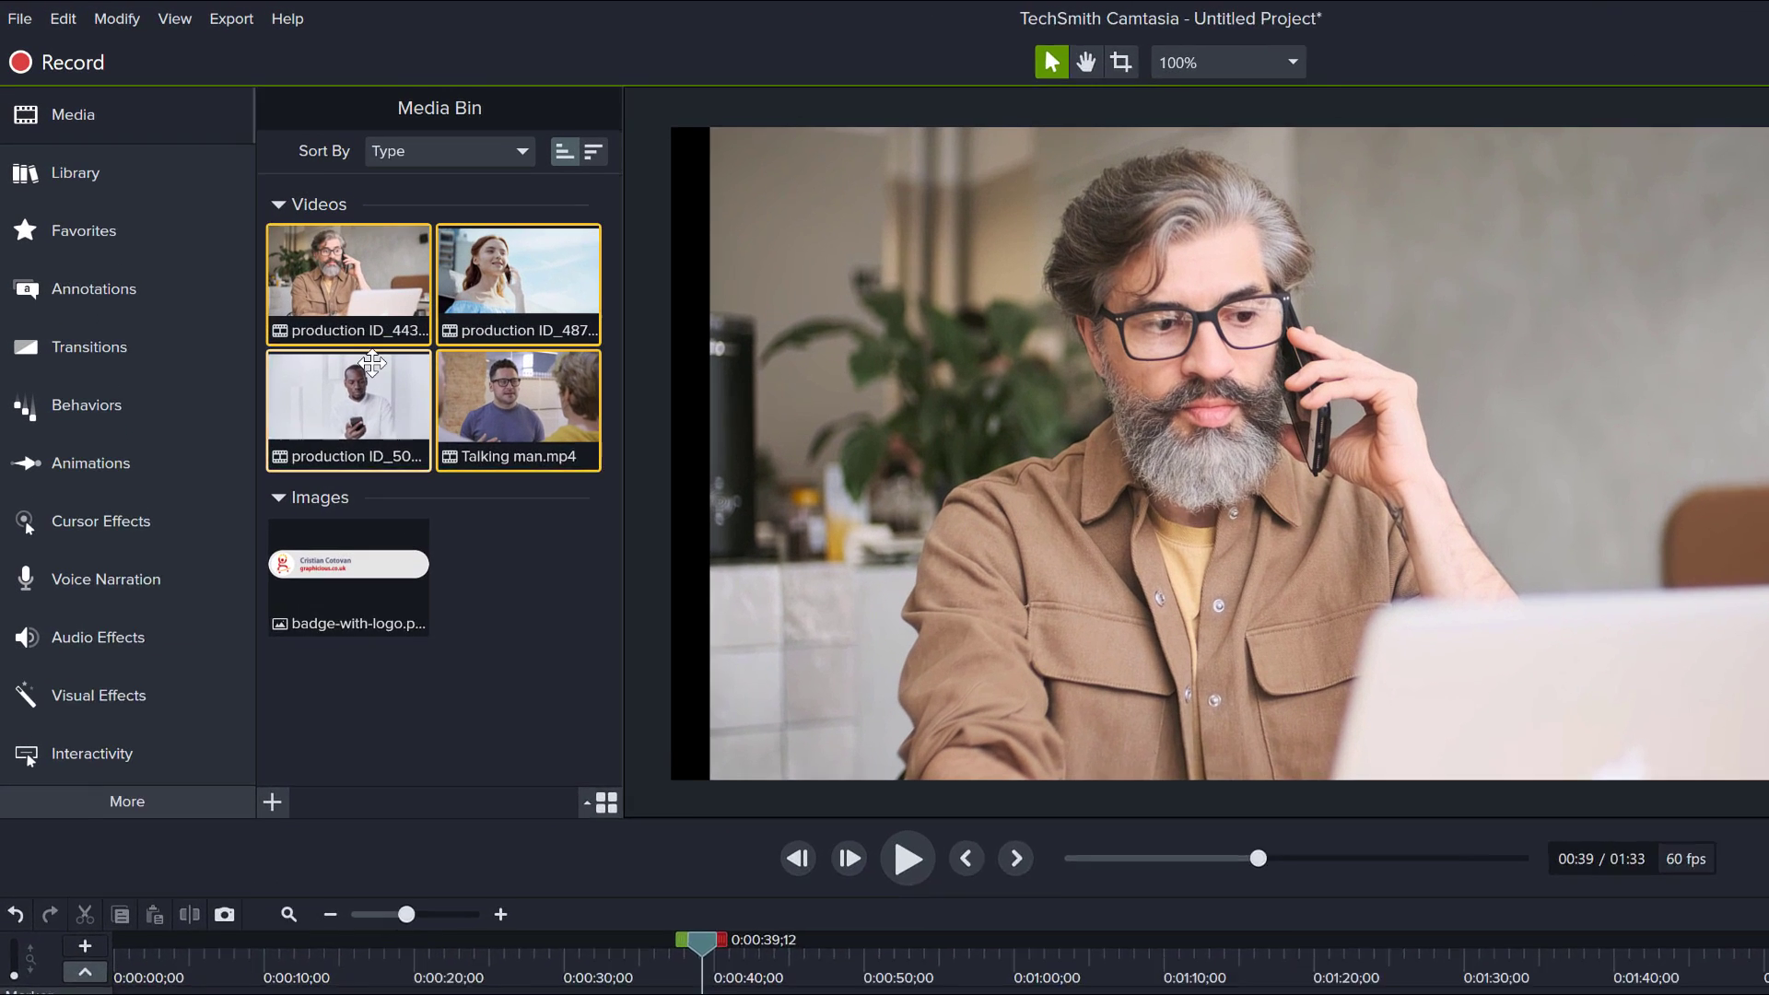
Step: Create a proxy video for the production ID_4436877 video in the Media Bin and inspect its clip on the timeline
mouse_move(282, 279)
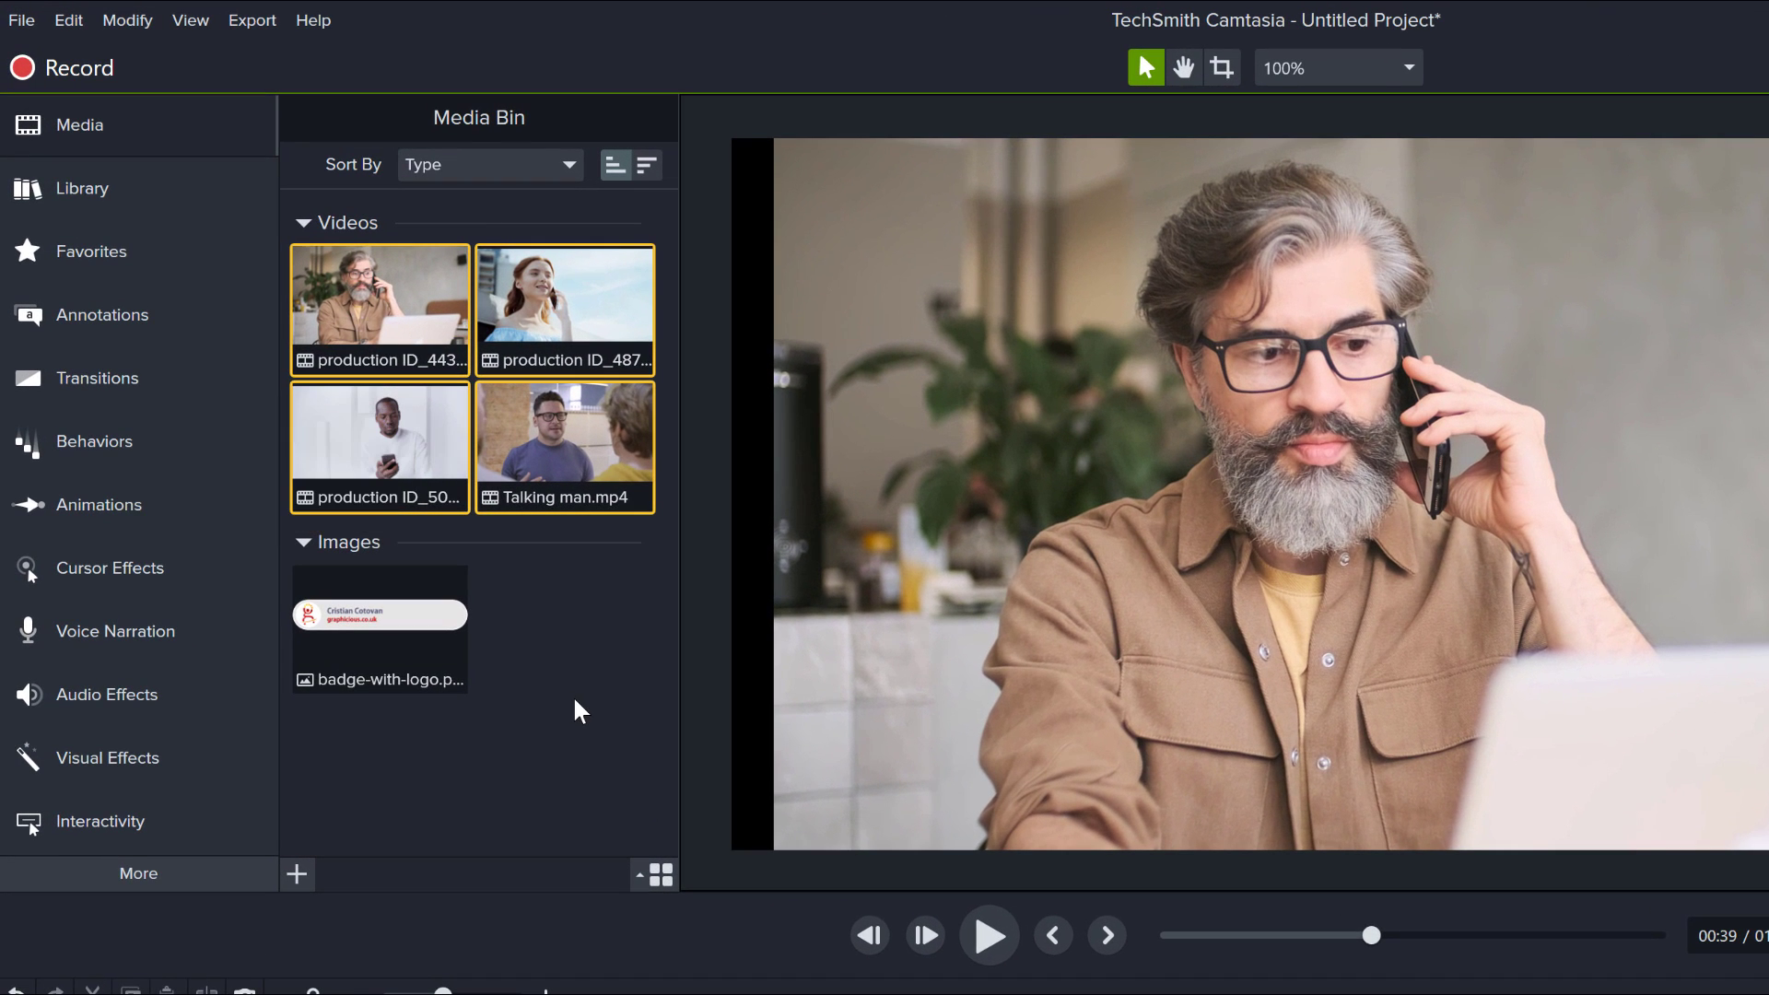
click(413, 314)
right_click(402, 318)
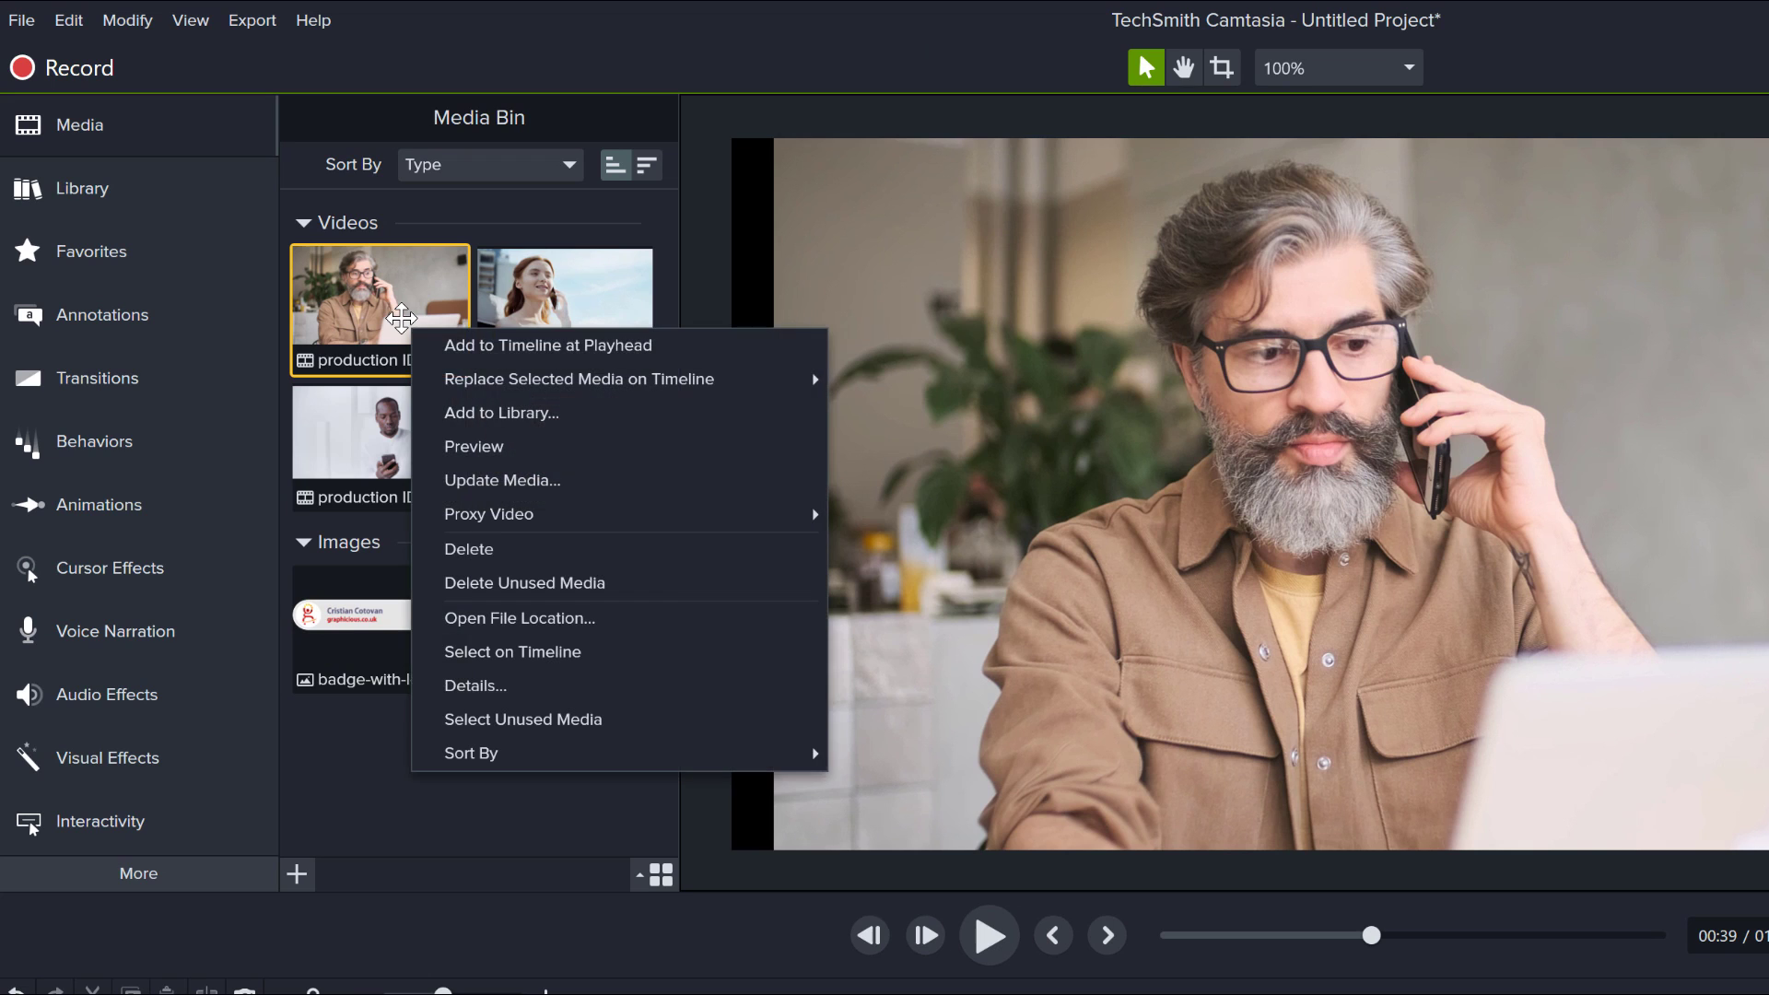
mouse_move(476, 521)
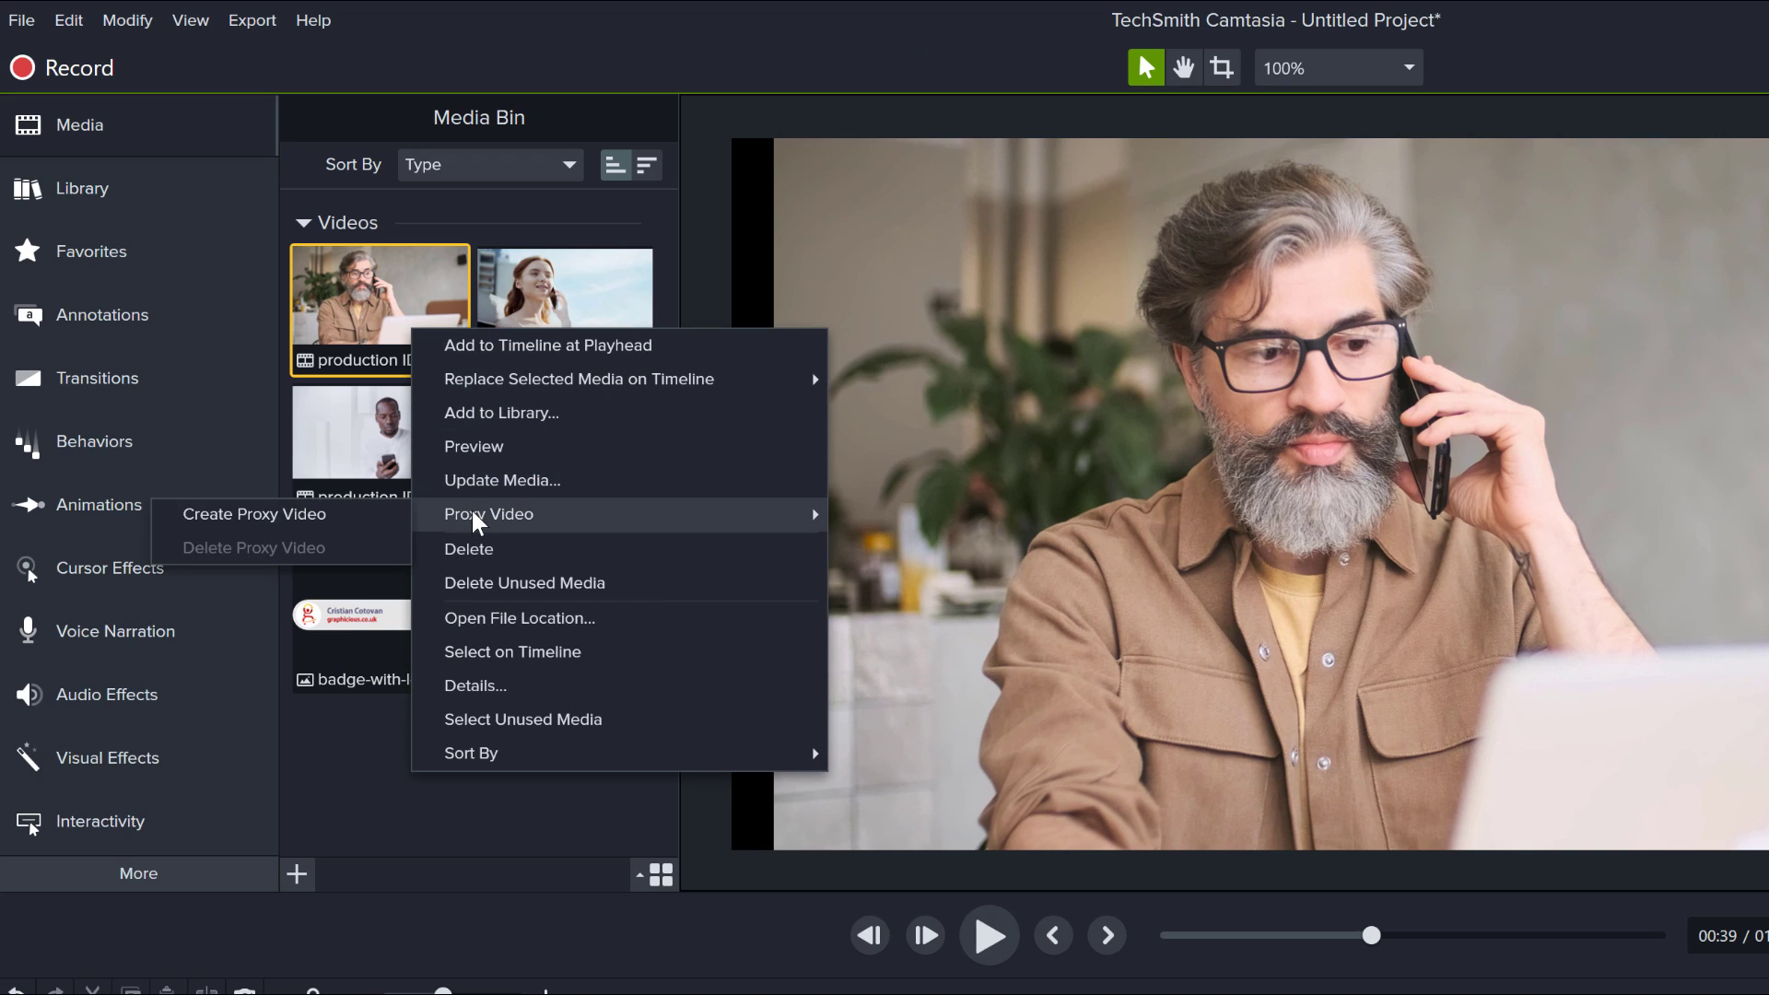
click(303, 518)
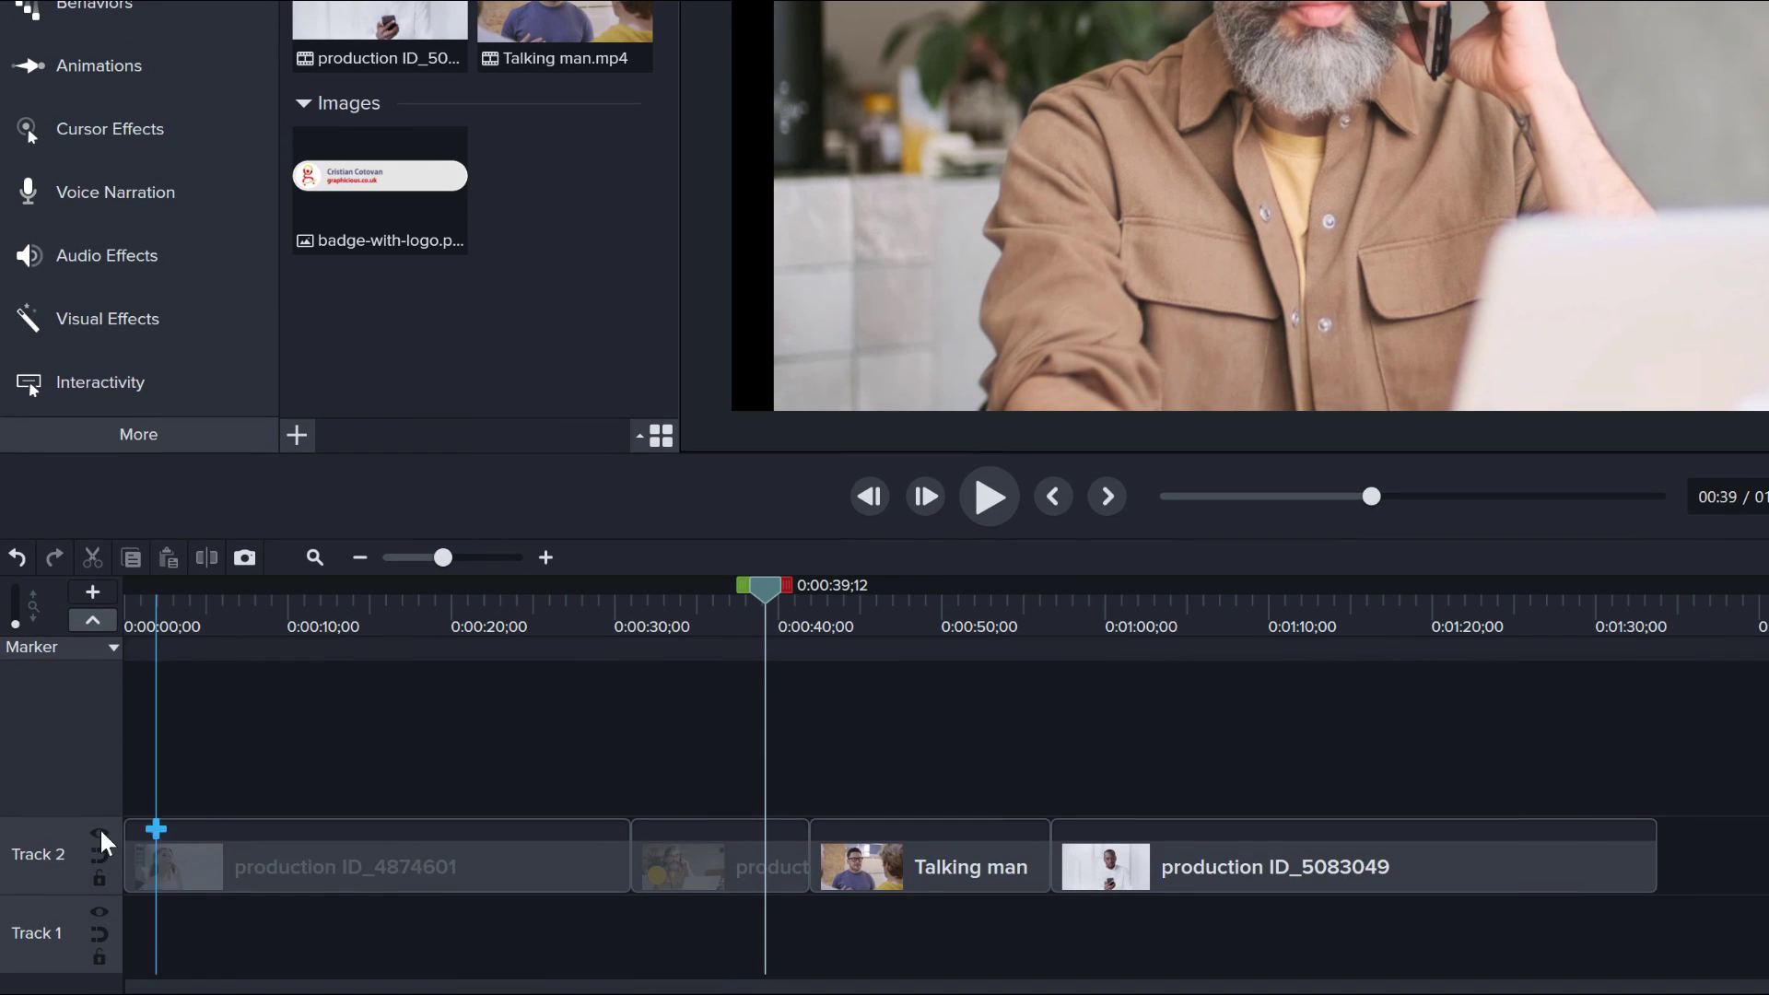
scroll(692, 864, up, 2)
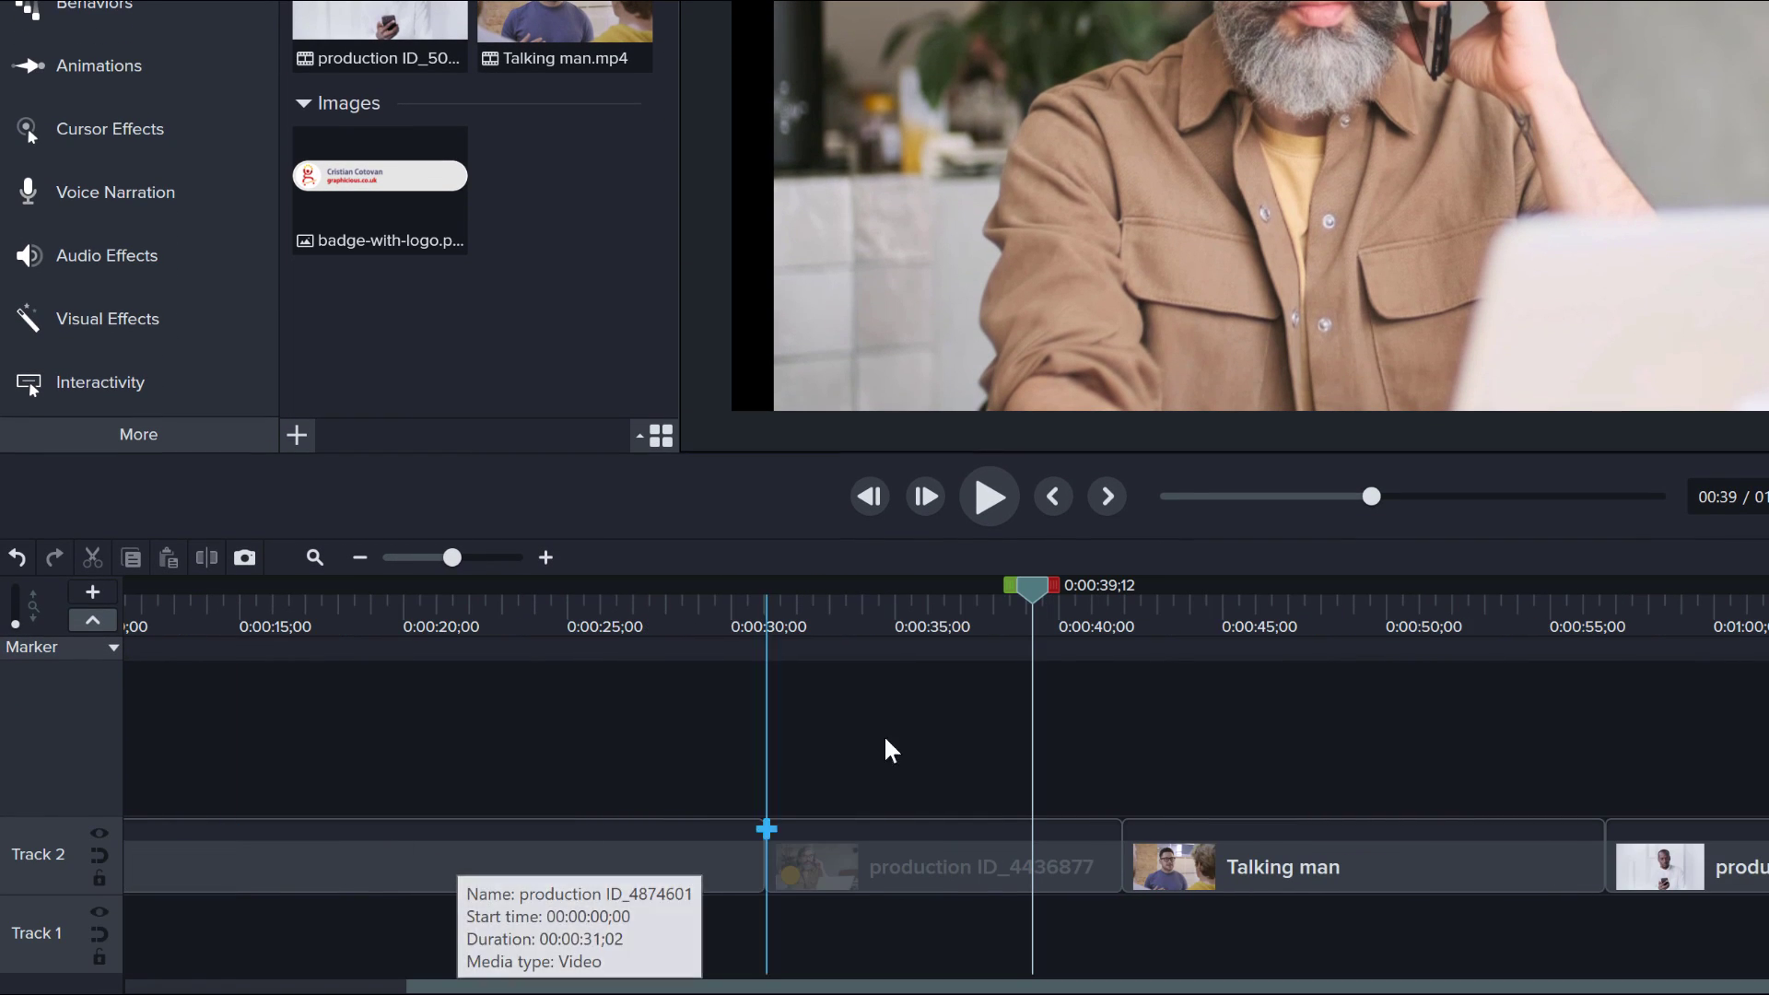
Step: Create proxy videos for production ID_4874601, production ID_5083049 and Talking man in the Media Bin
click(922, 868)
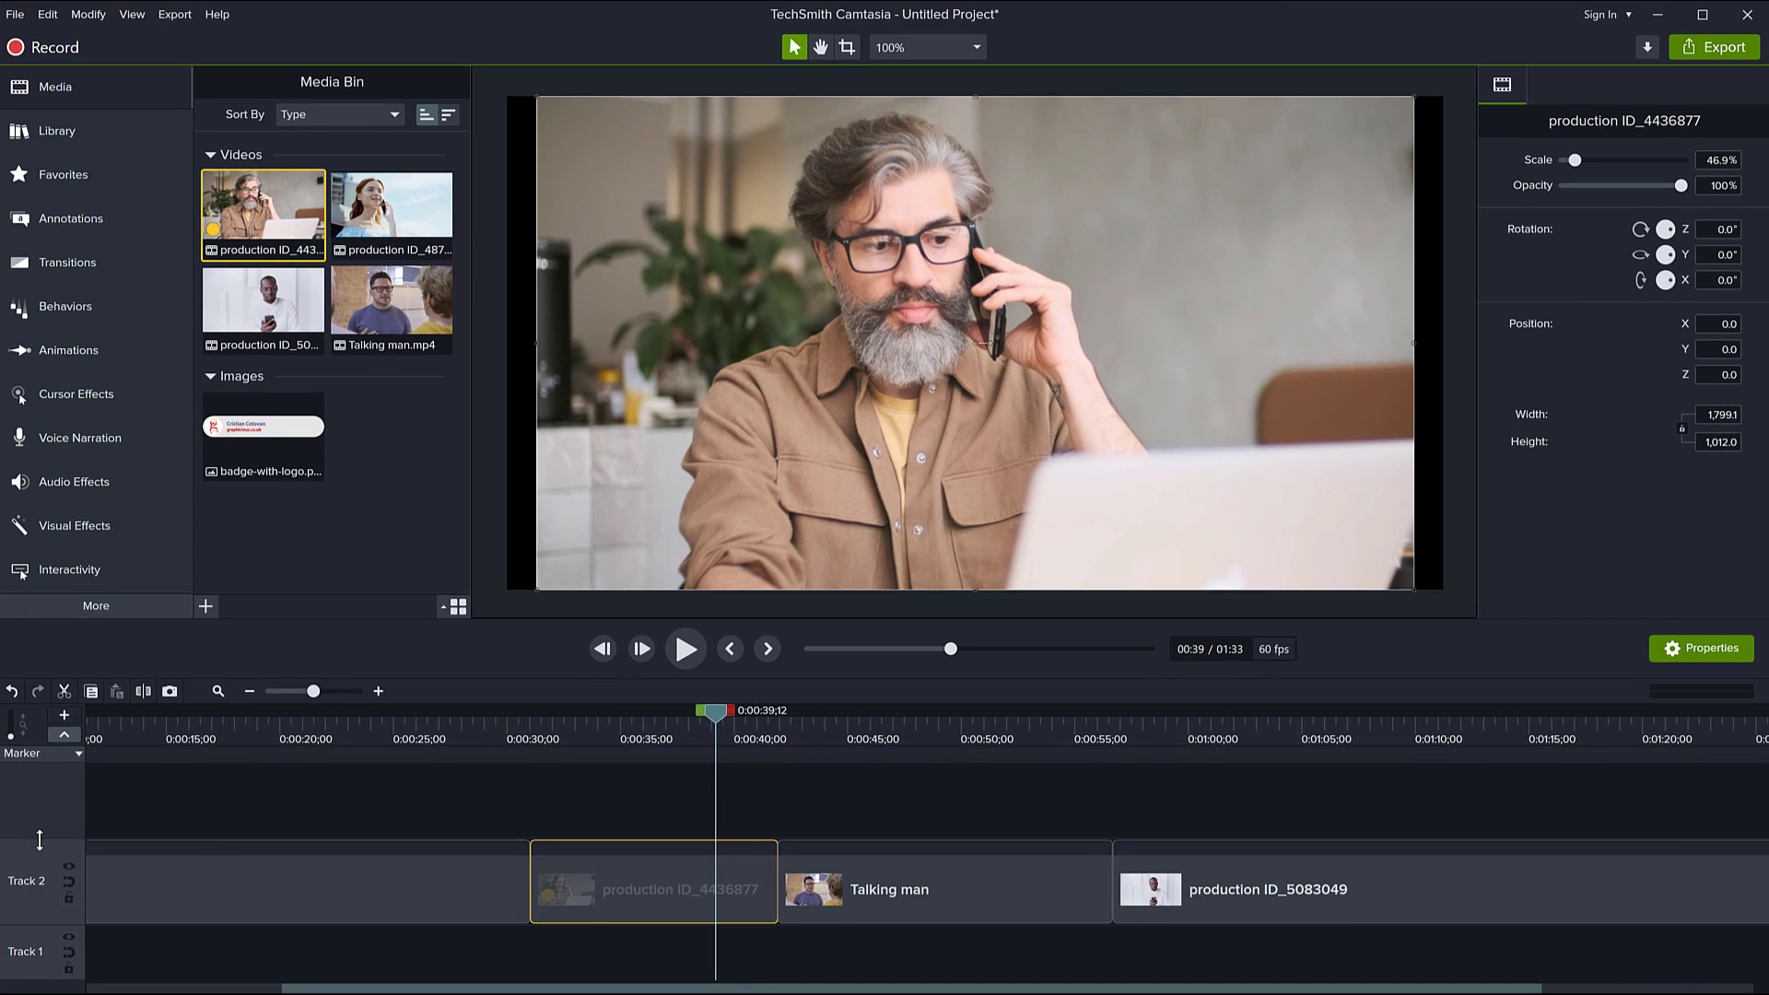
click(406, 211)
ctrl+click(391, 305)
ctrl+click(282, 321)
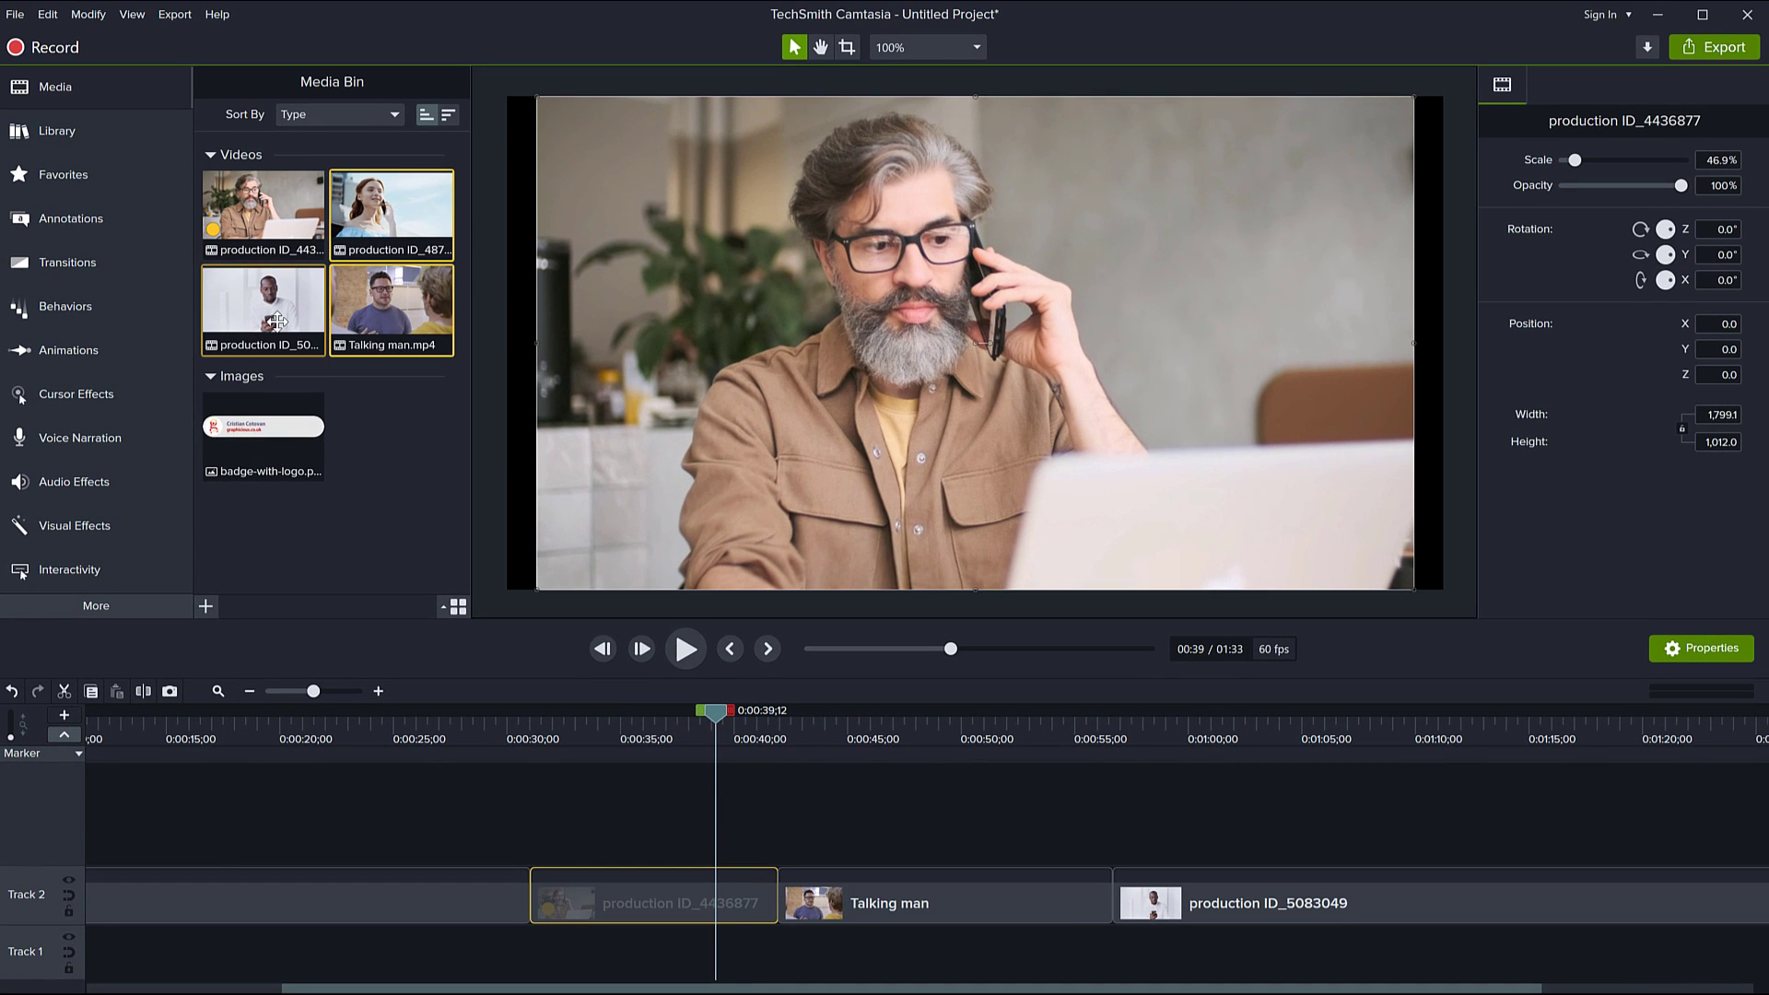
right_click(280, 320)
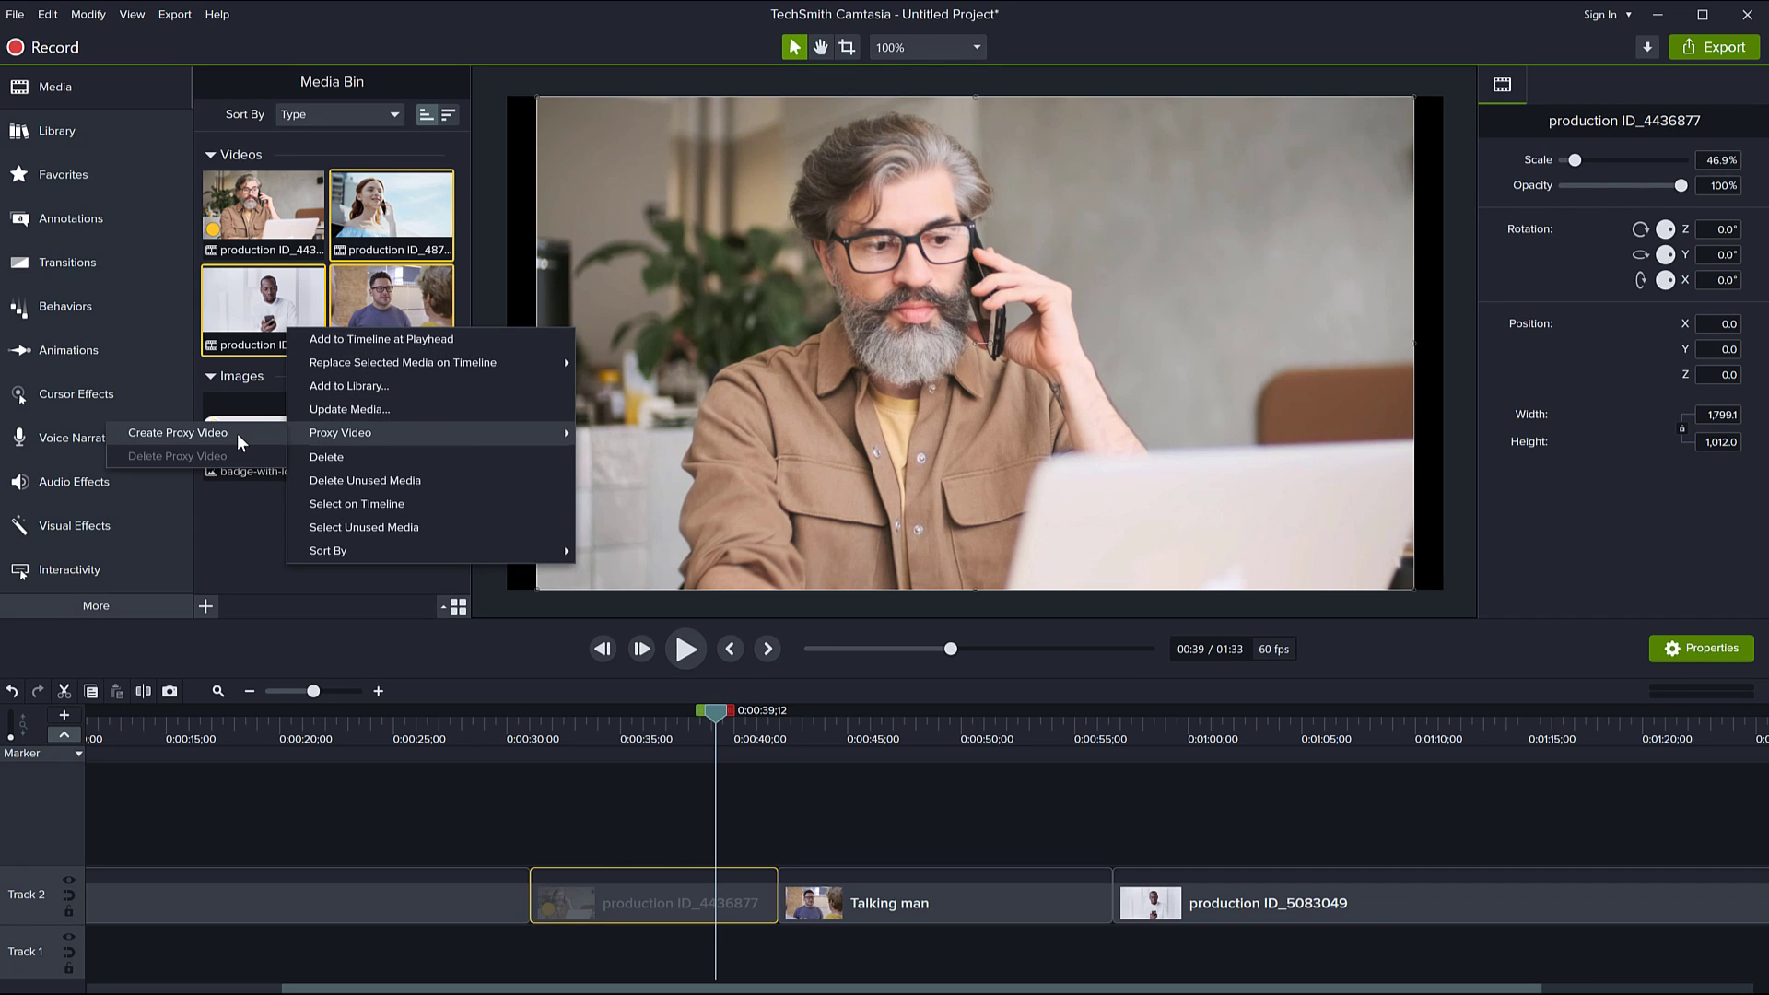
key(Escape)
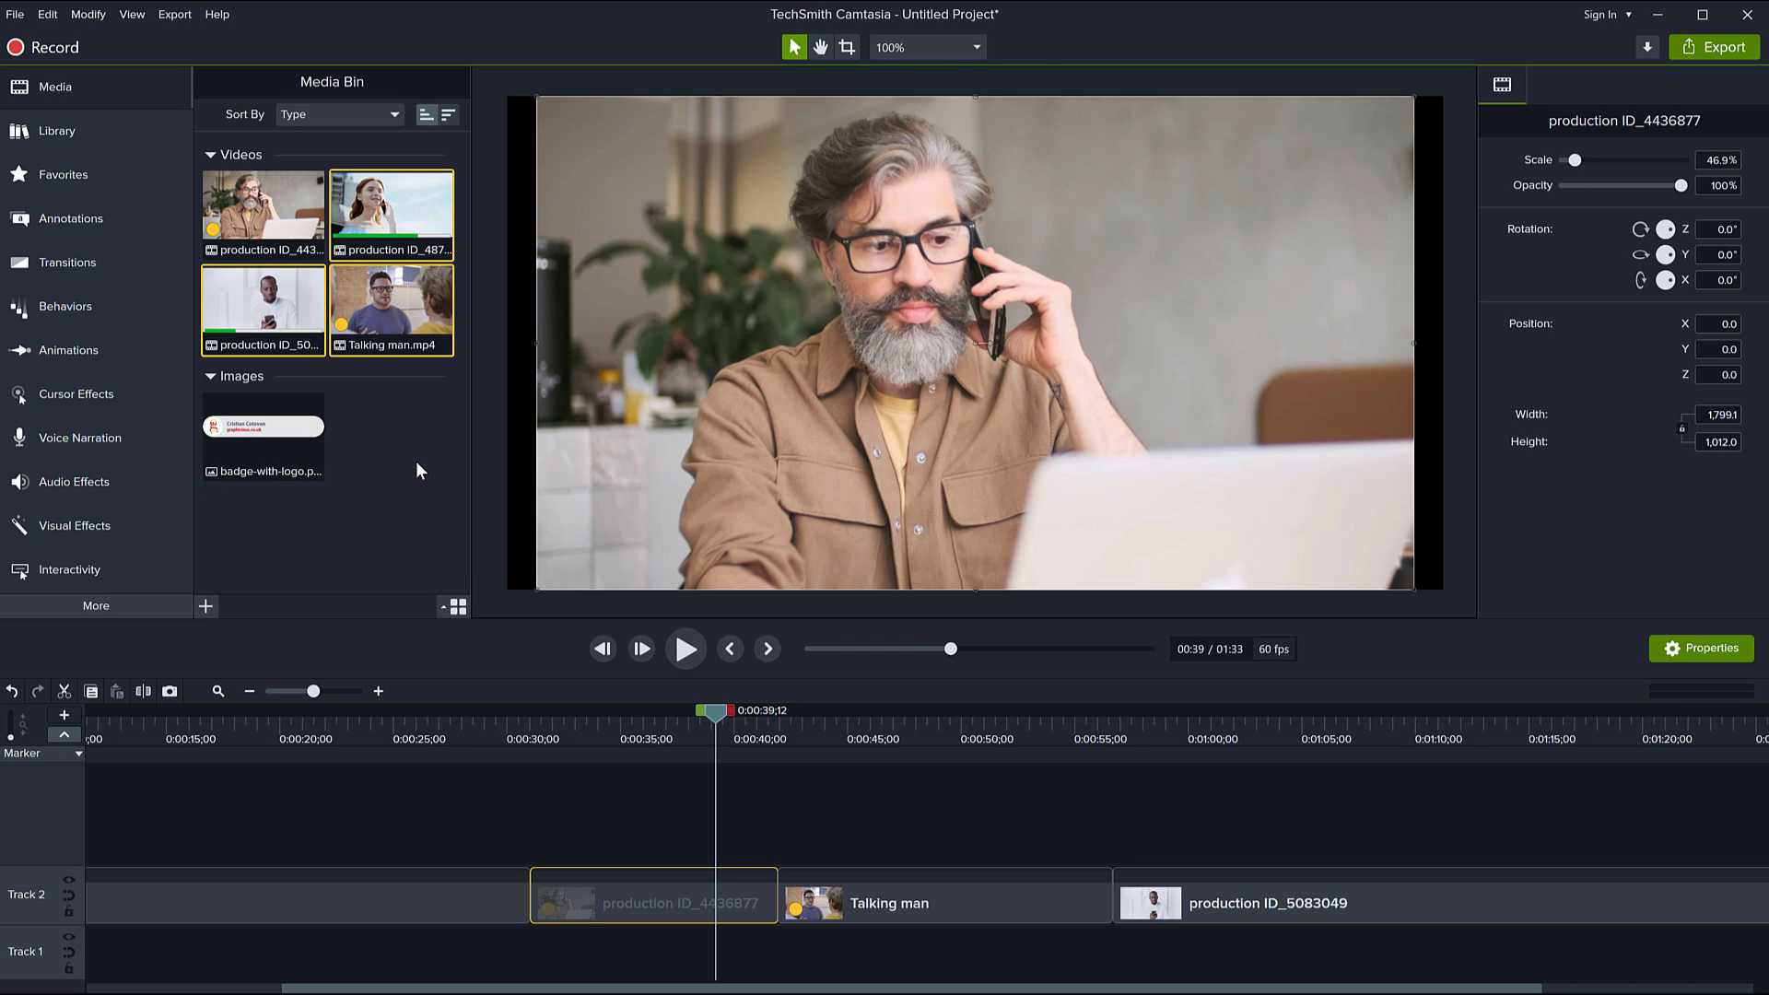
Step: Scrub through the proxied clips on Track 2, going to about 1:08 and back to about 0:49
scroll(752, 869, down, 2)
scroll(753, 873, down, 1)
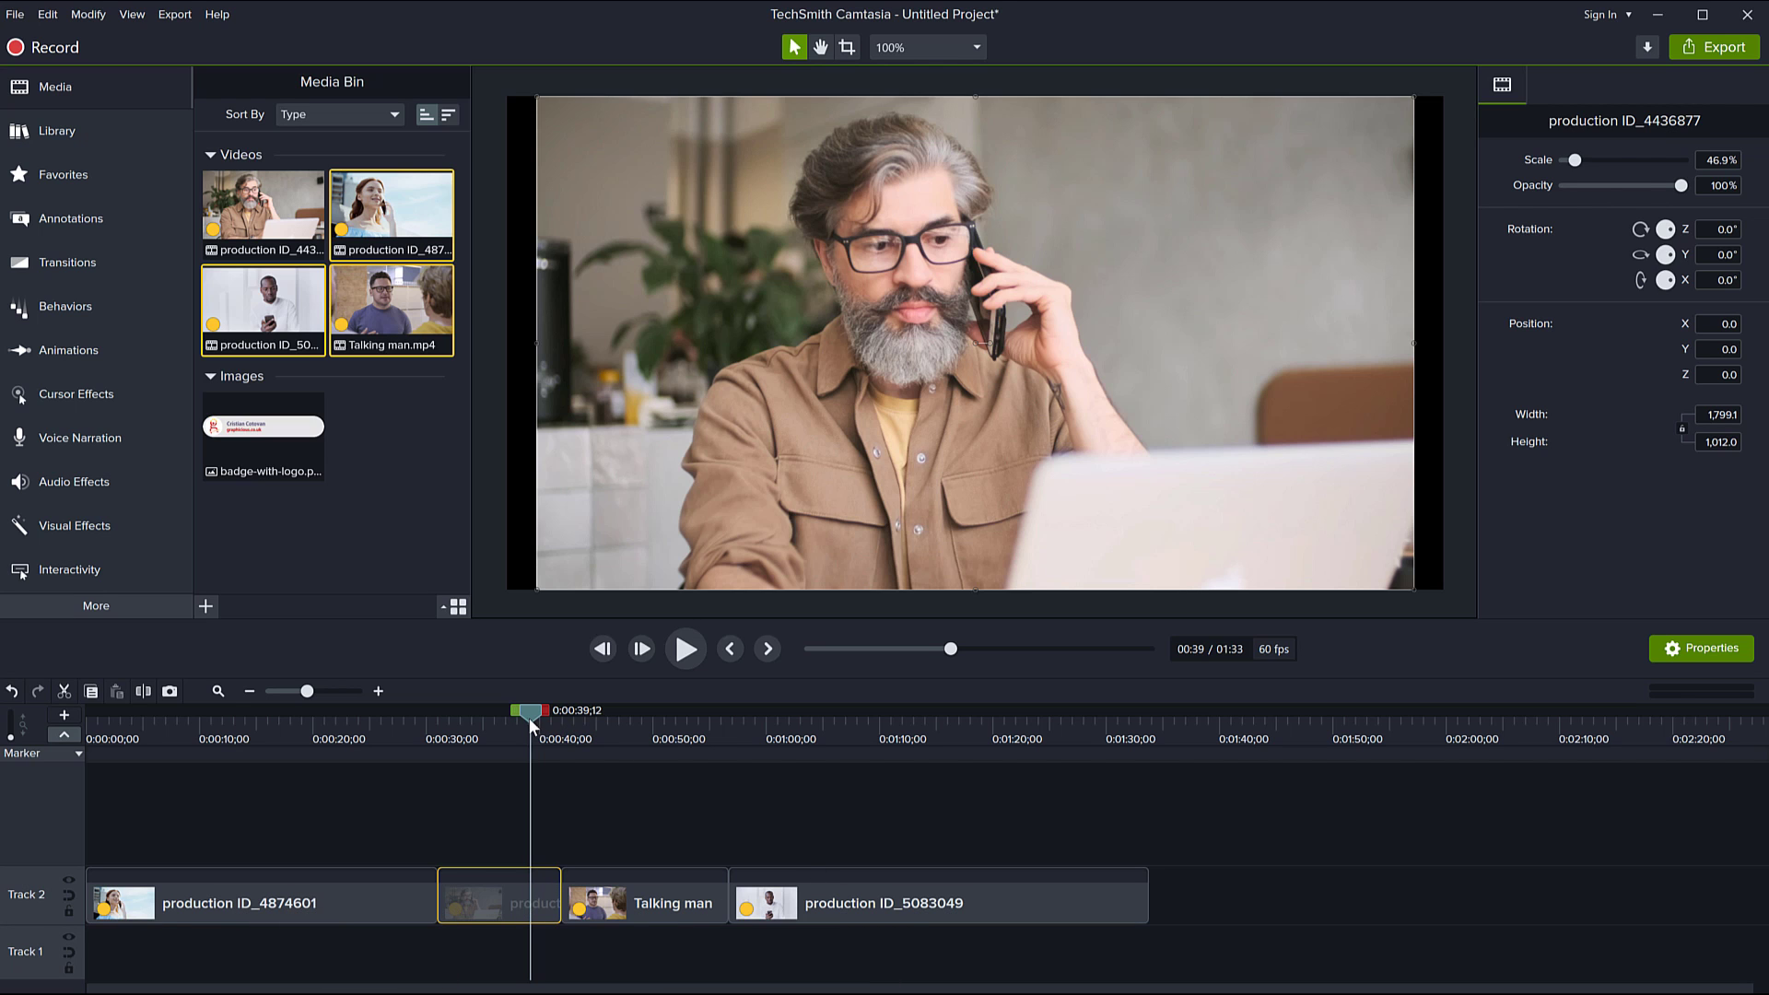
drag(527, 714, 866, 909)
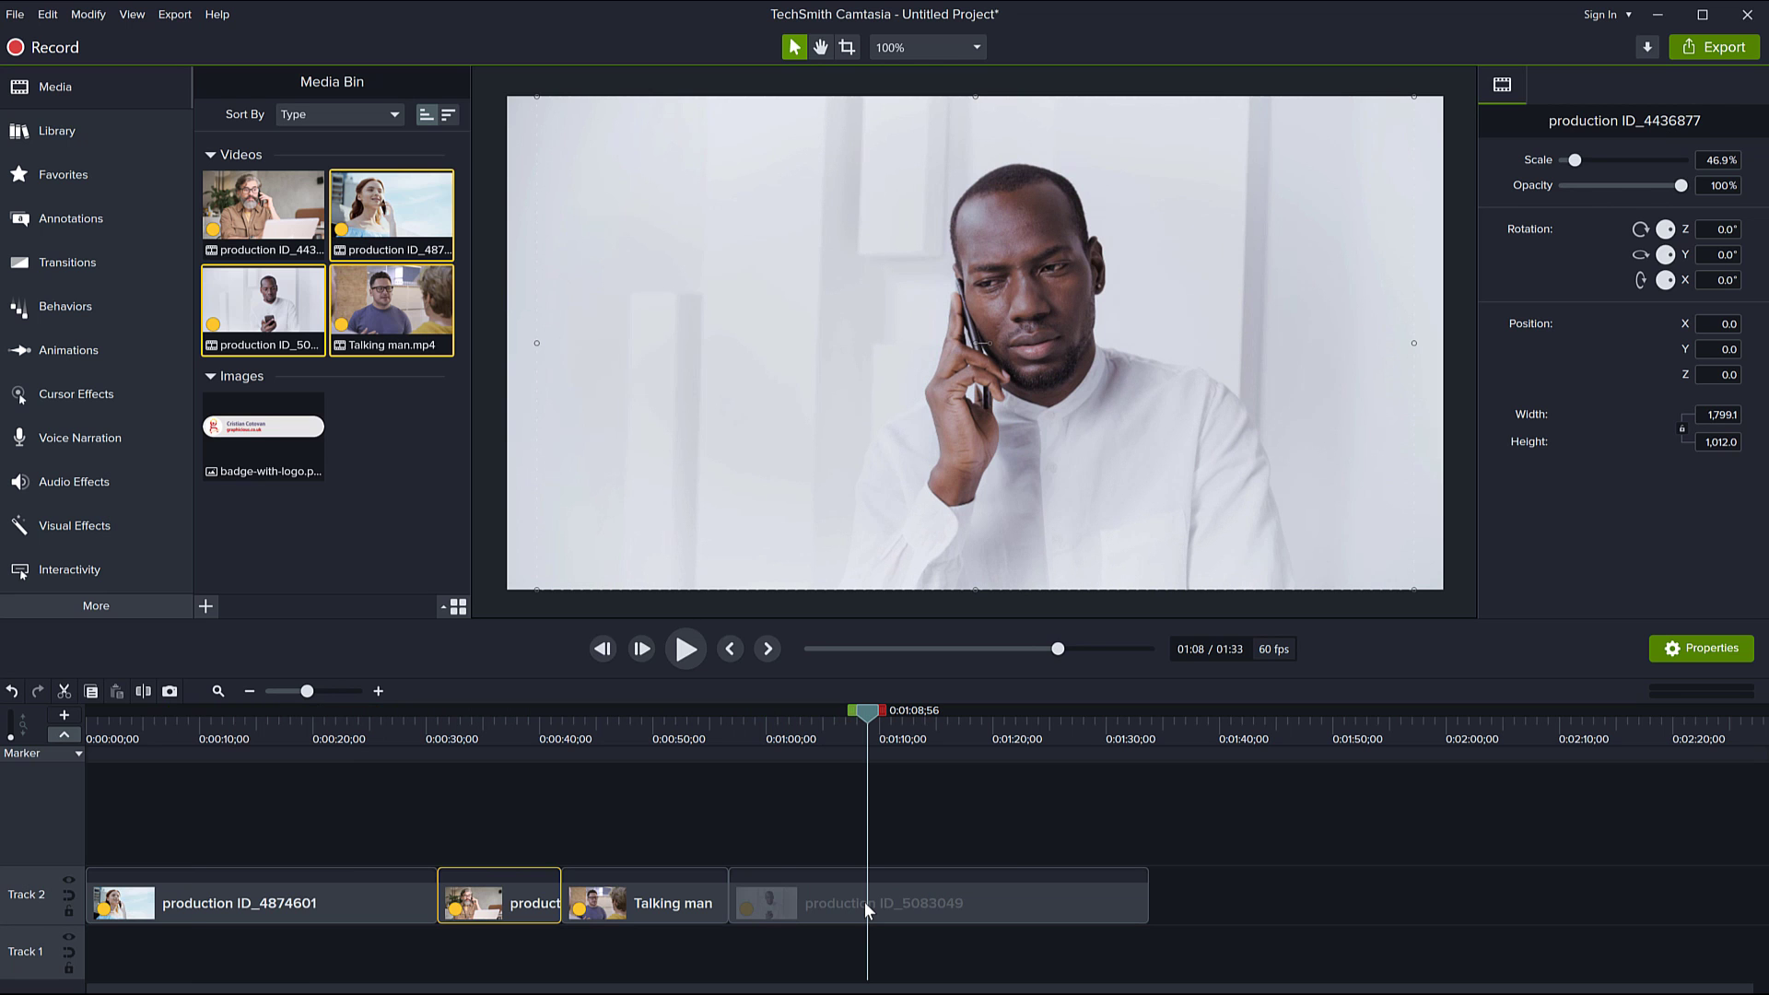
drag(864, 901, 648, 914)
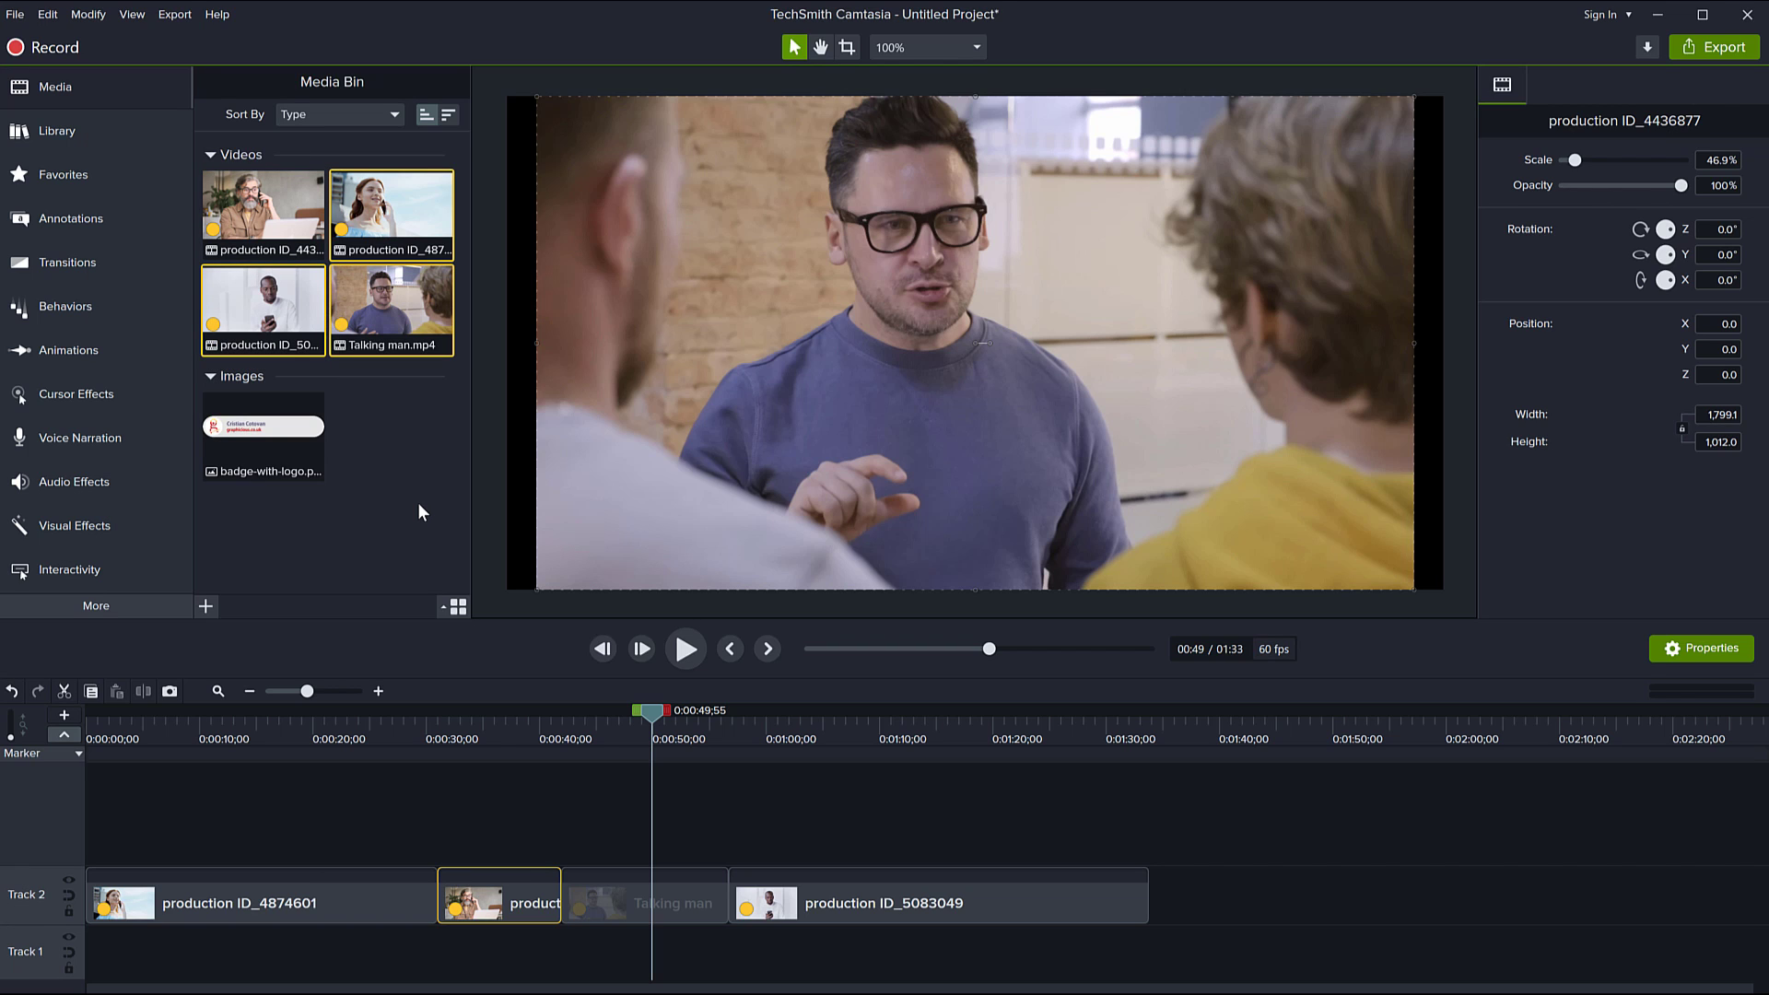
Step: Start a new project without saving the current one and import Driving.mp4 into the Media Bin
click(15, 14)
click(27, 39)
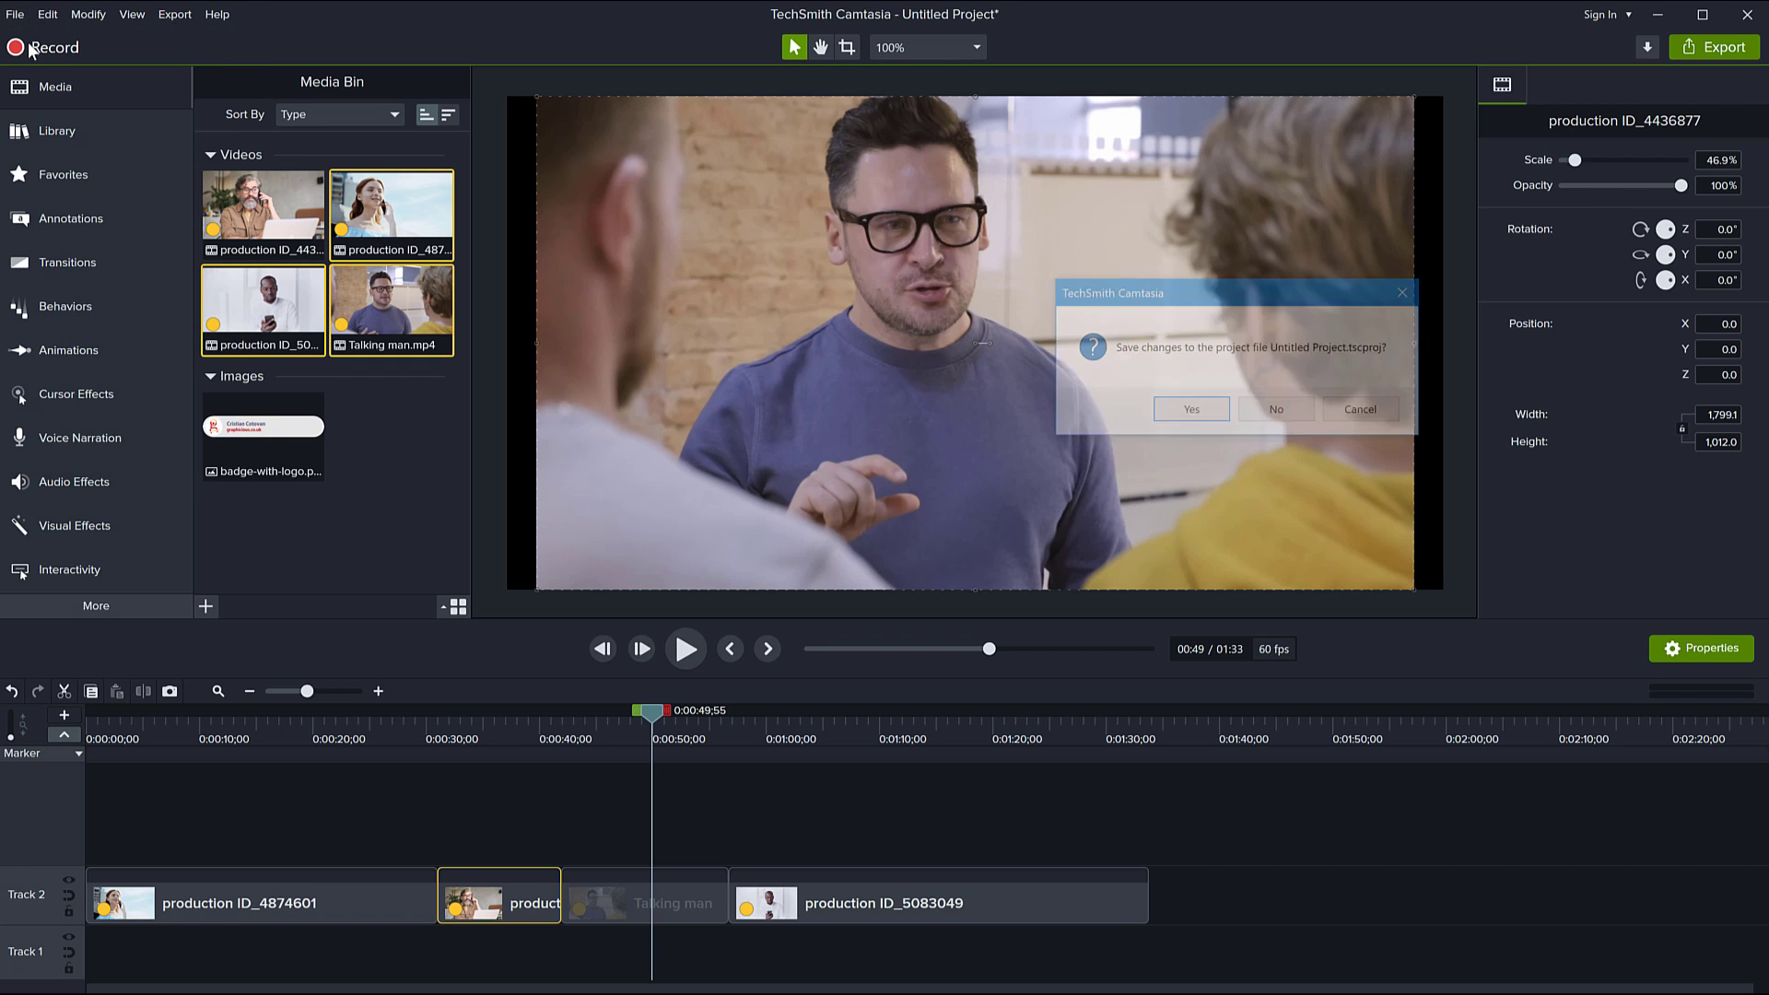
click(1277, 411)
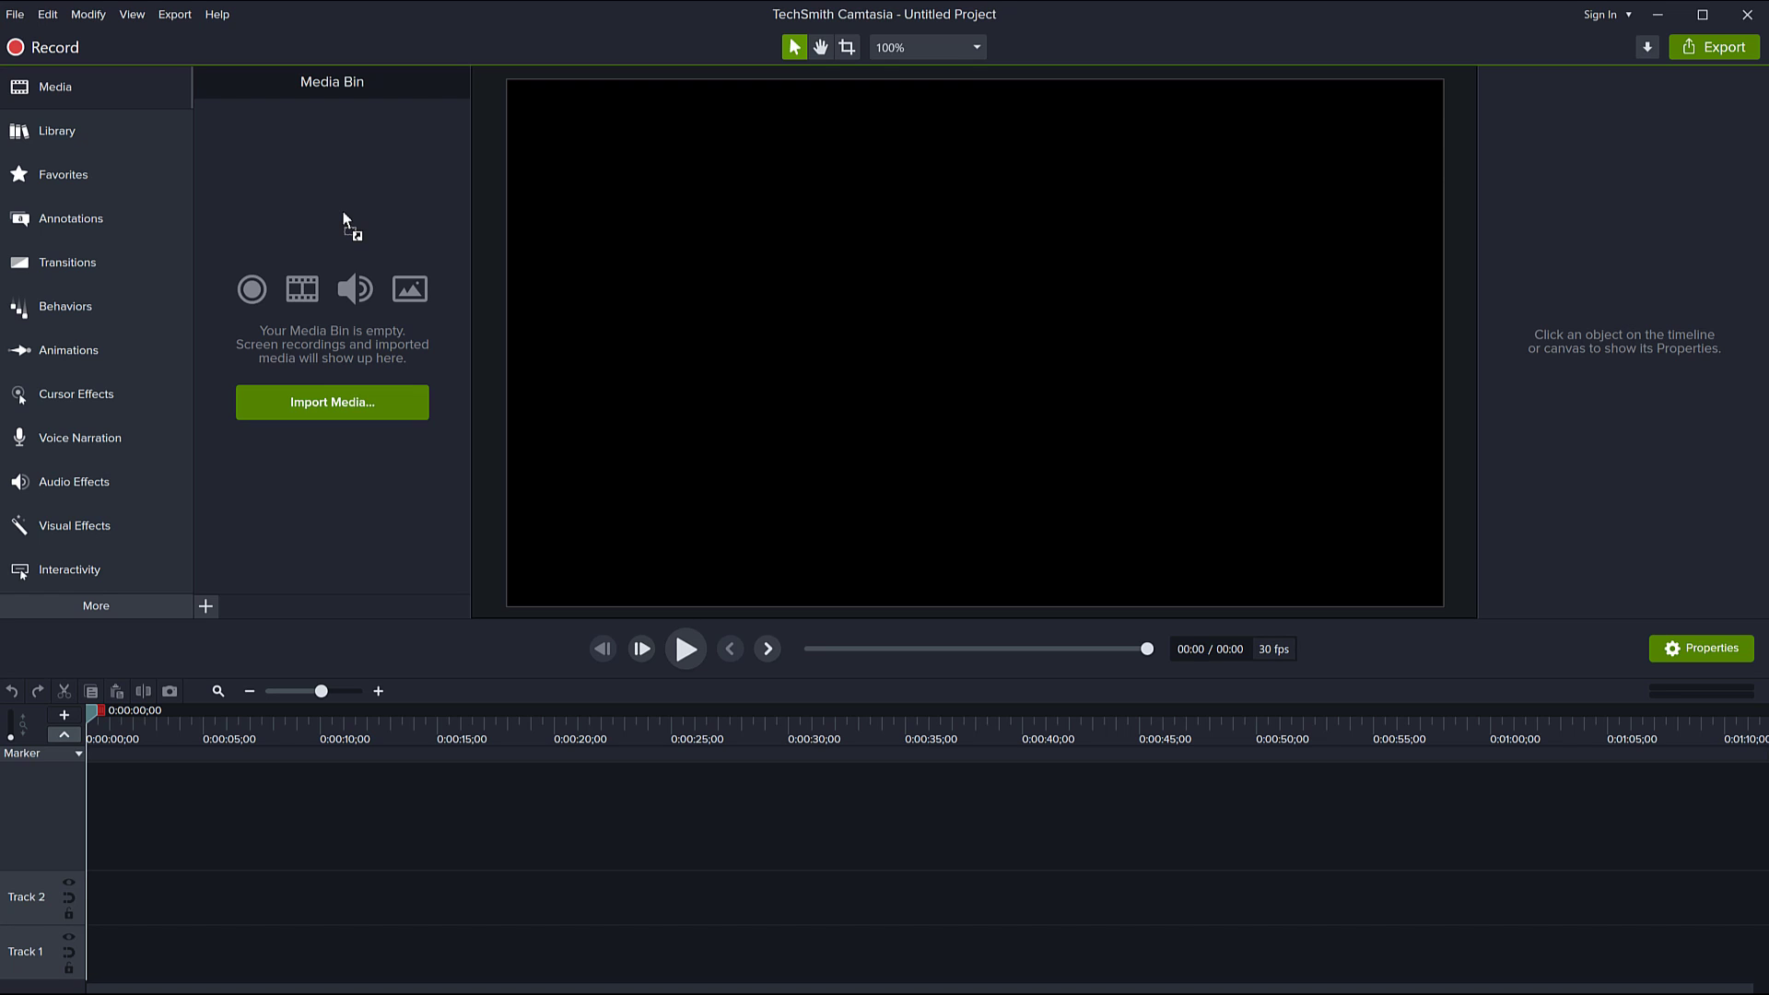
drag(343, 212, 343, 212)
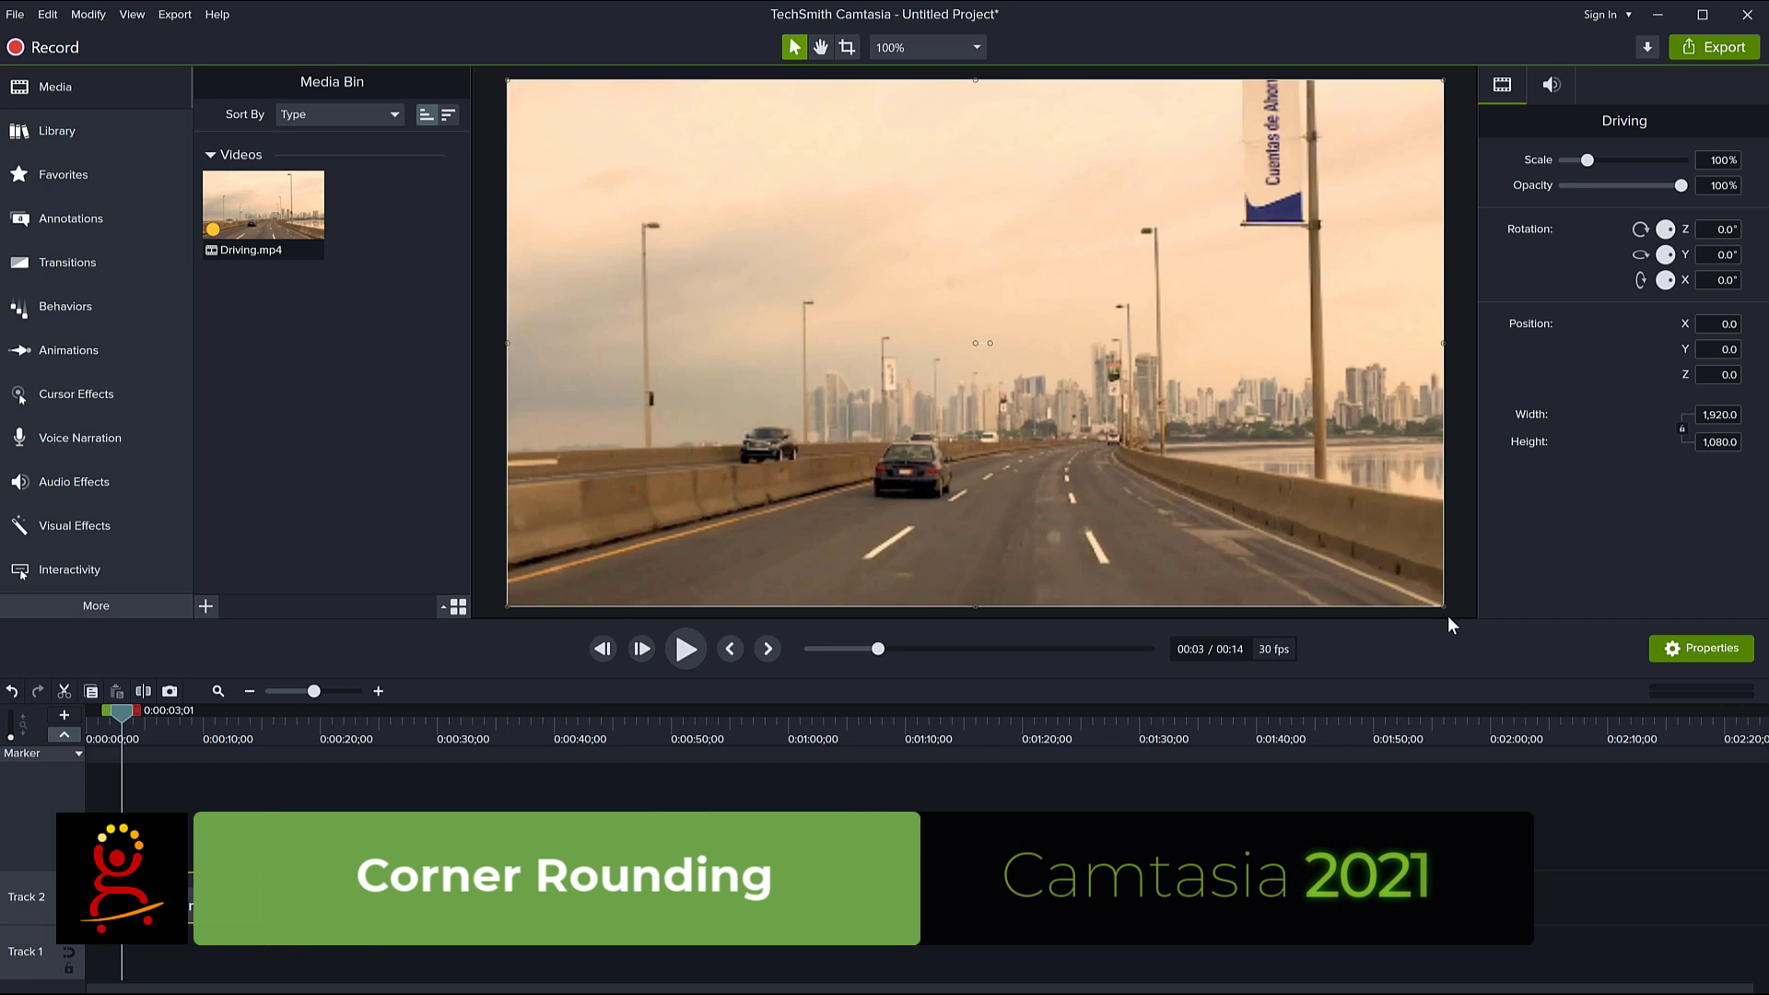
Step: Scale the Driving clip to about 83.7% and apply Corner Rounding to it with a radius of 158
drag(1443, 609, 1367, 564)
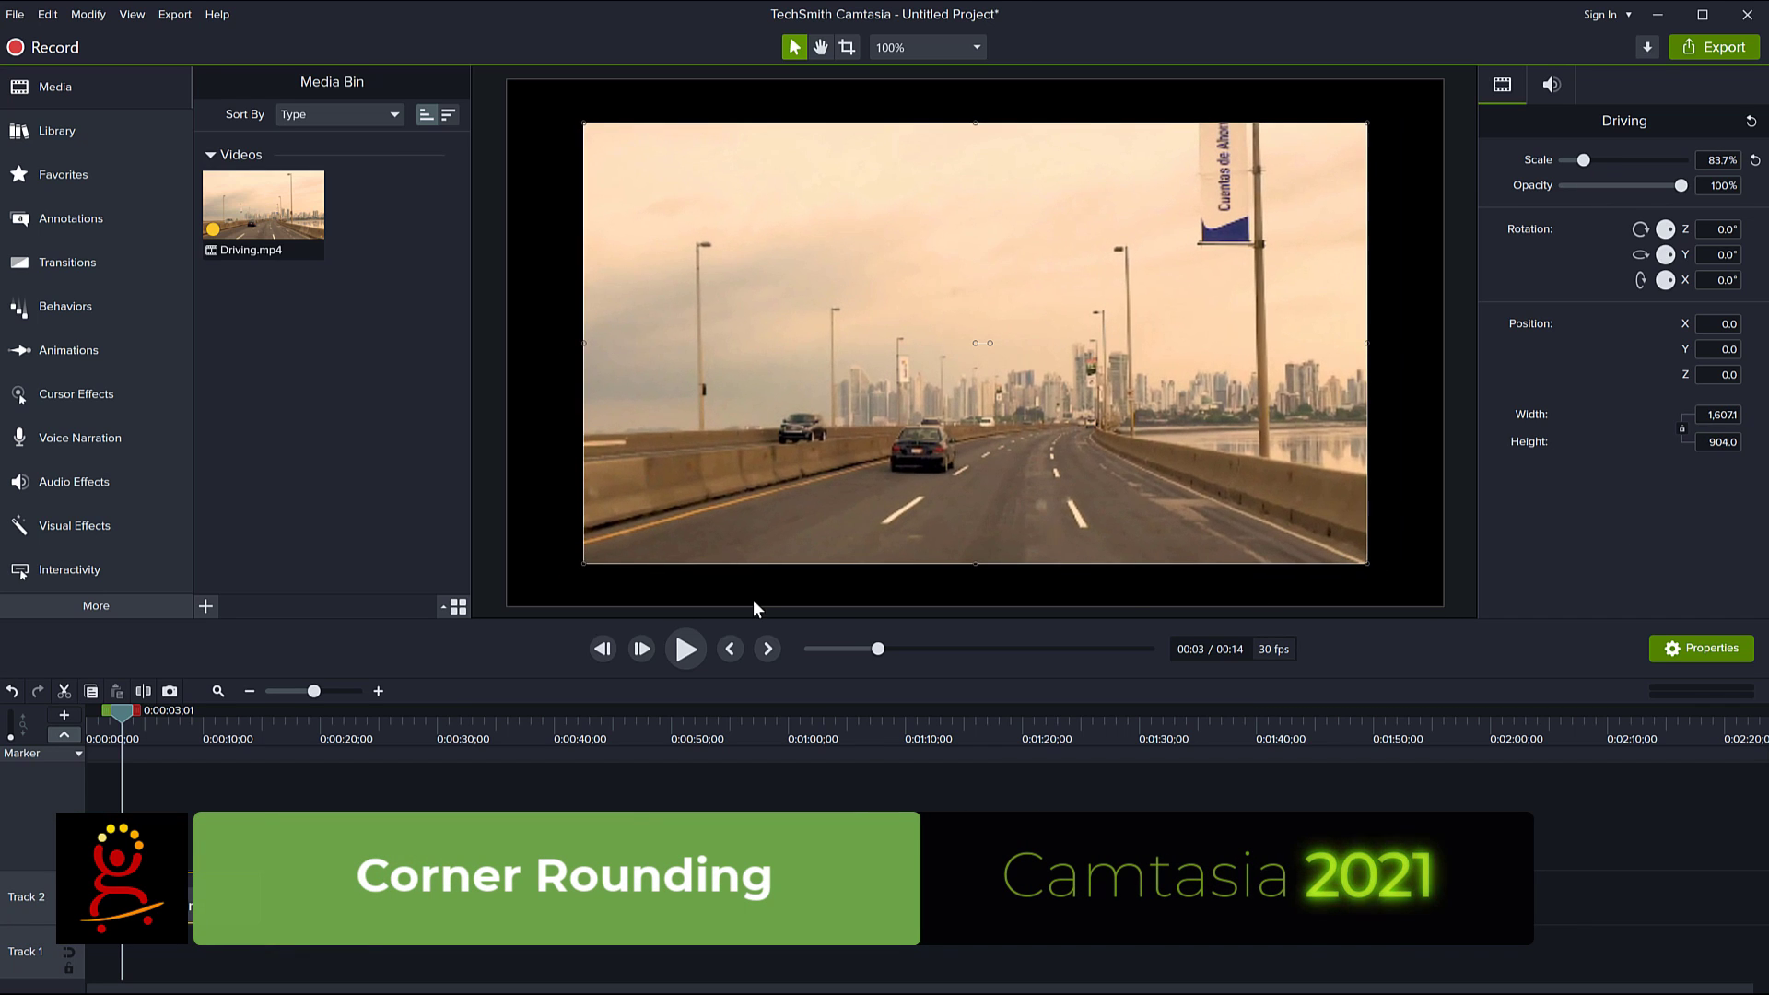
click(79, 523)
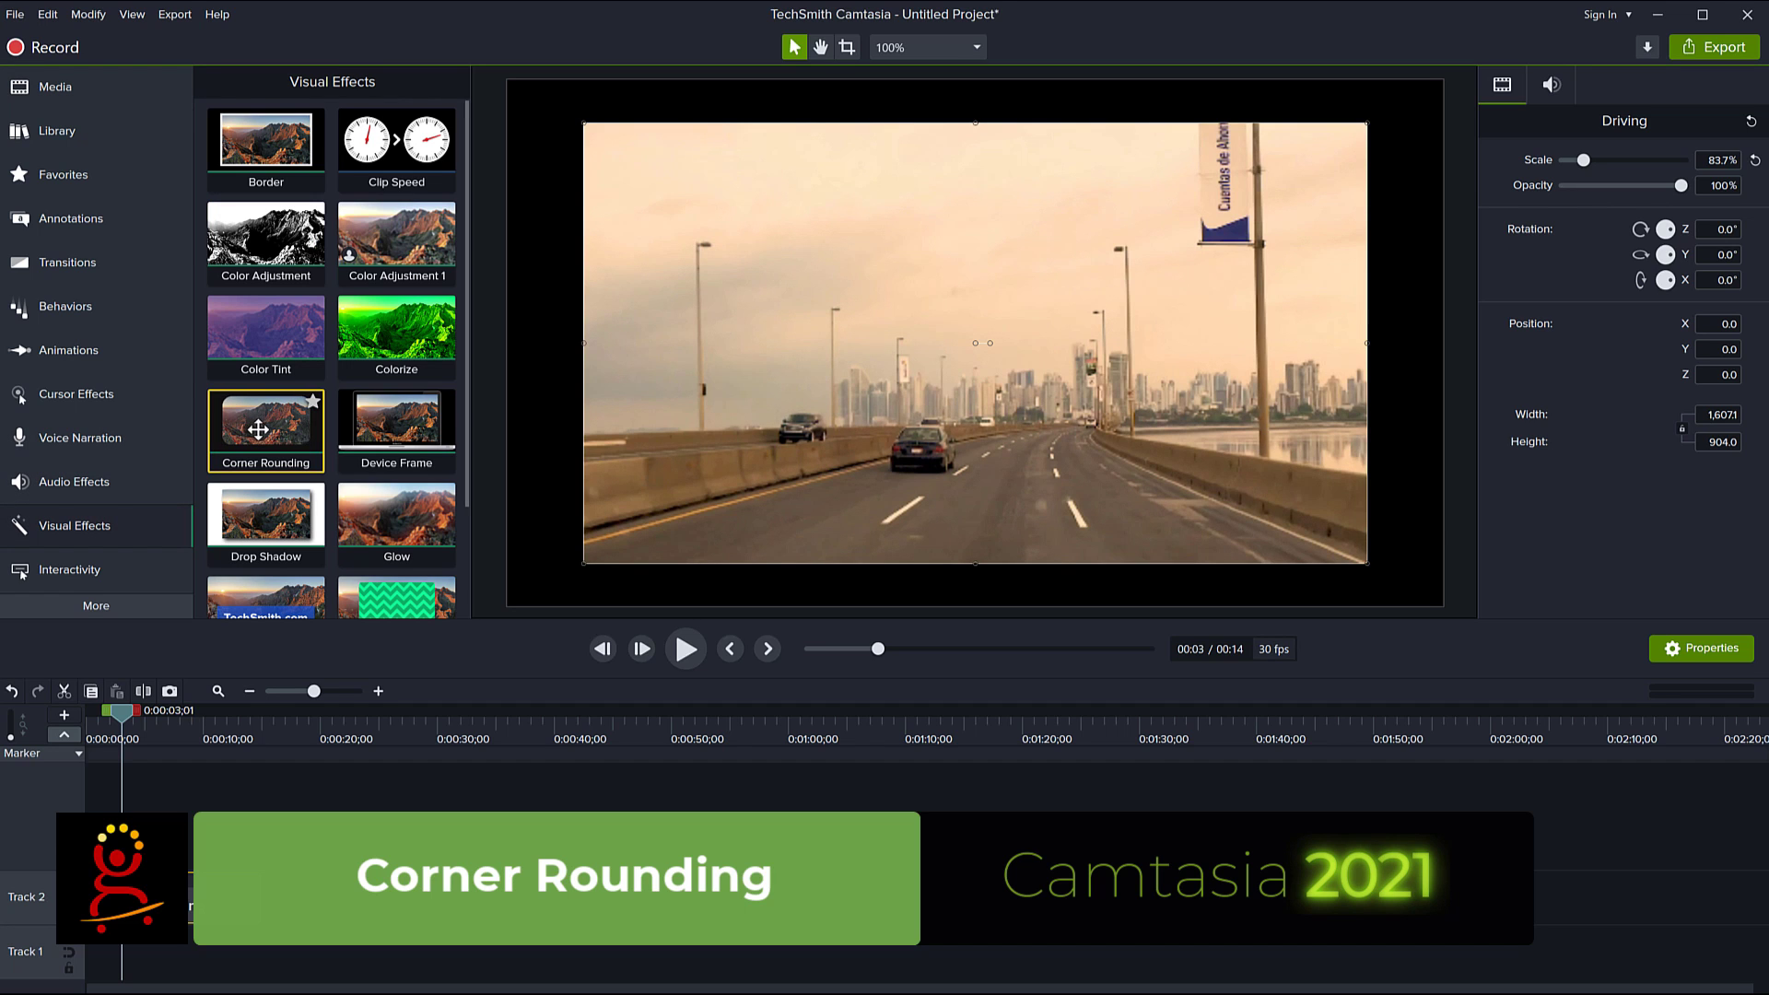
drag(266, 427, 177, 857)
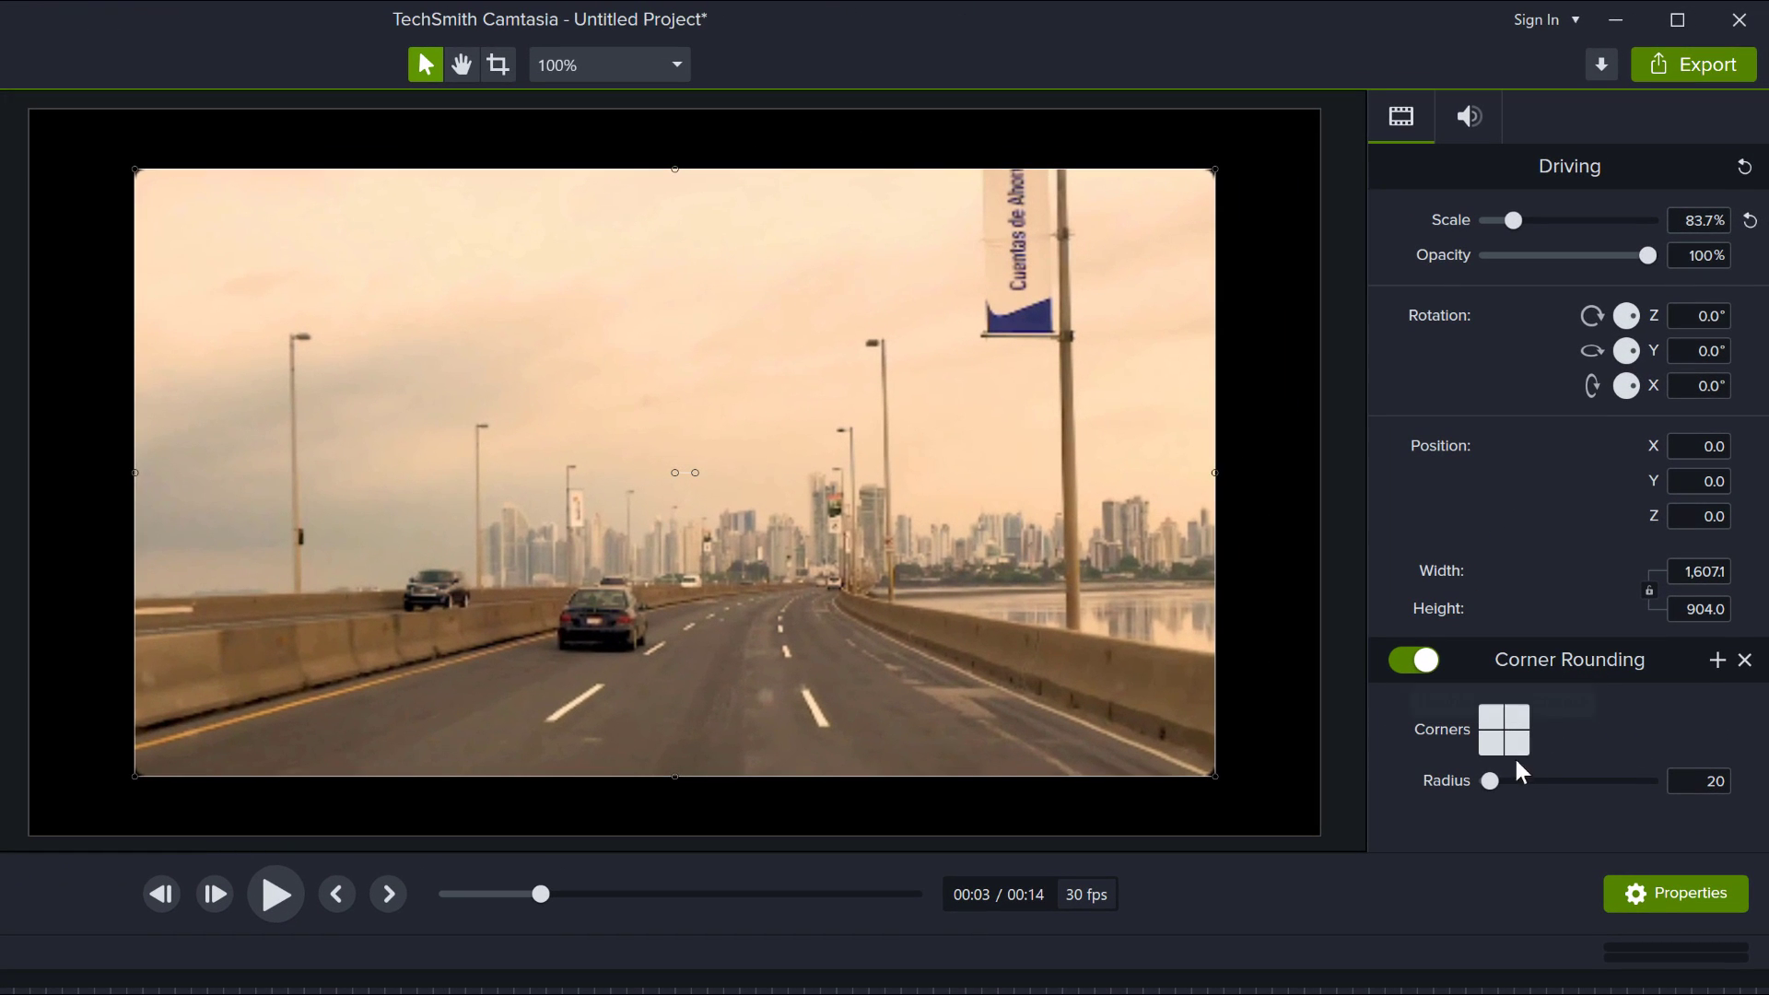
mouse_move(1503, 792)
mouse_down()
mouse_move(1547, 794)
mouse_move(1515, 800)
mouse_up()
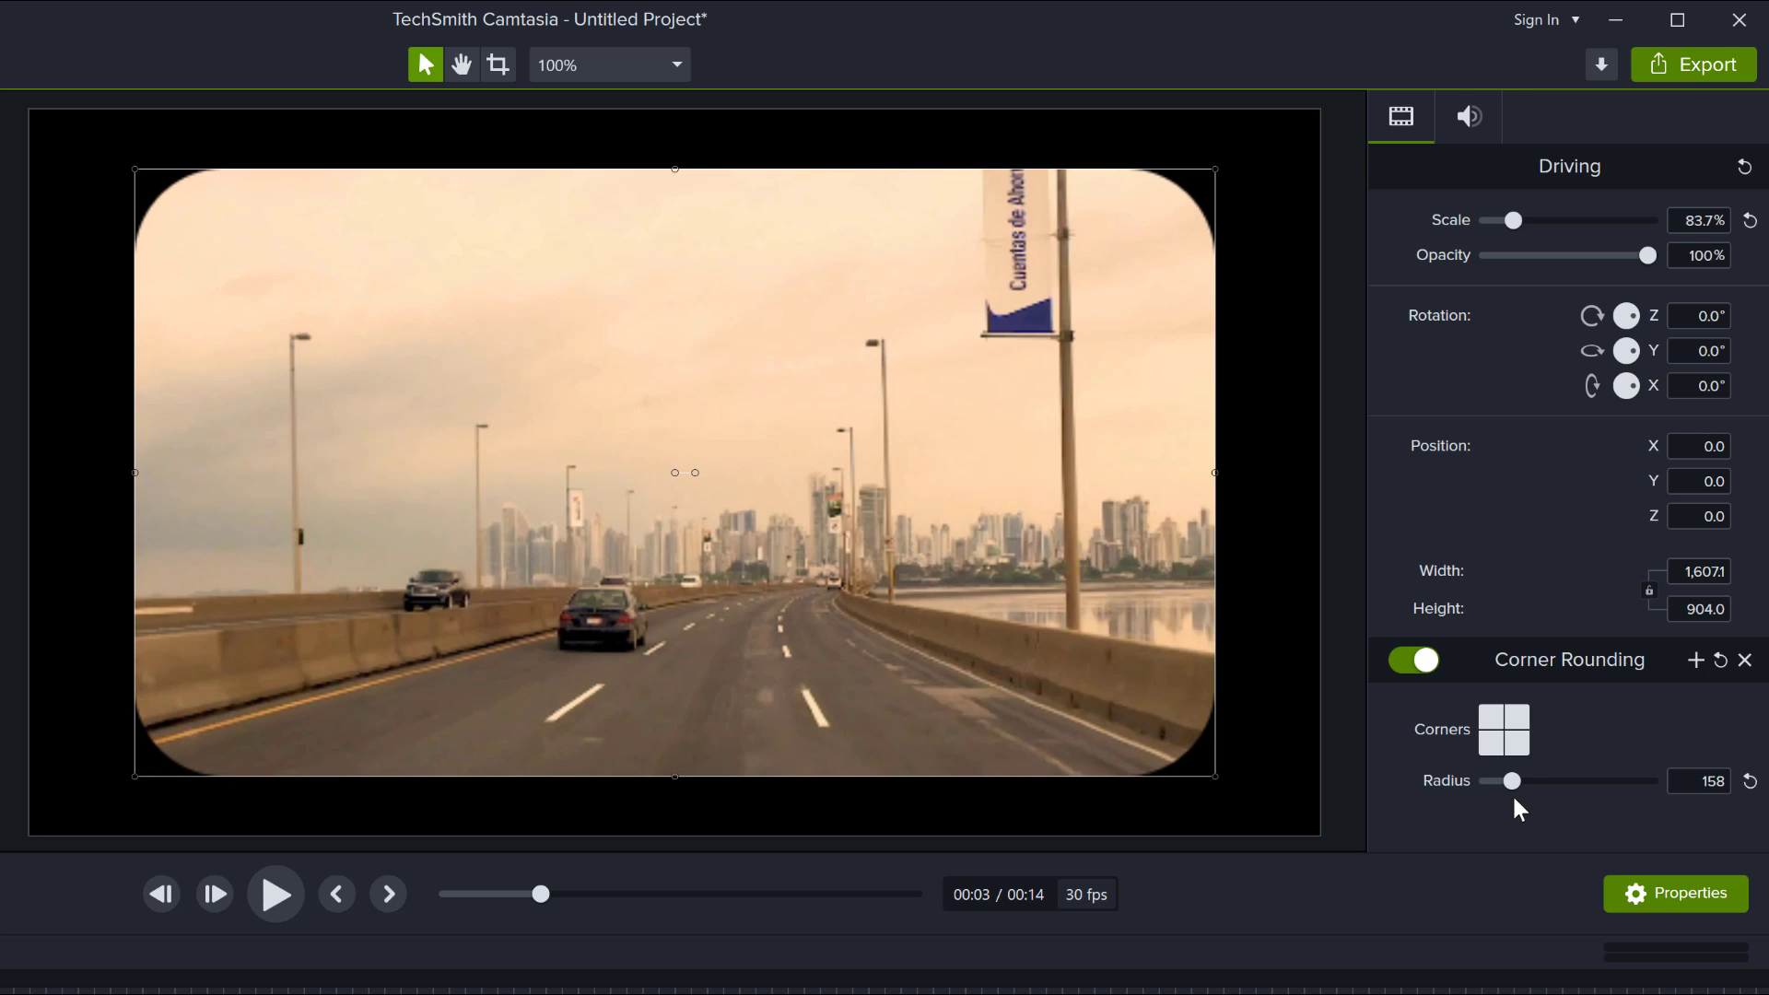
Step: Try rounding only some of the Driving clip's corners, raise the radius to 187, and round all four corners again
click(1516, 717)
click(1490, 743)
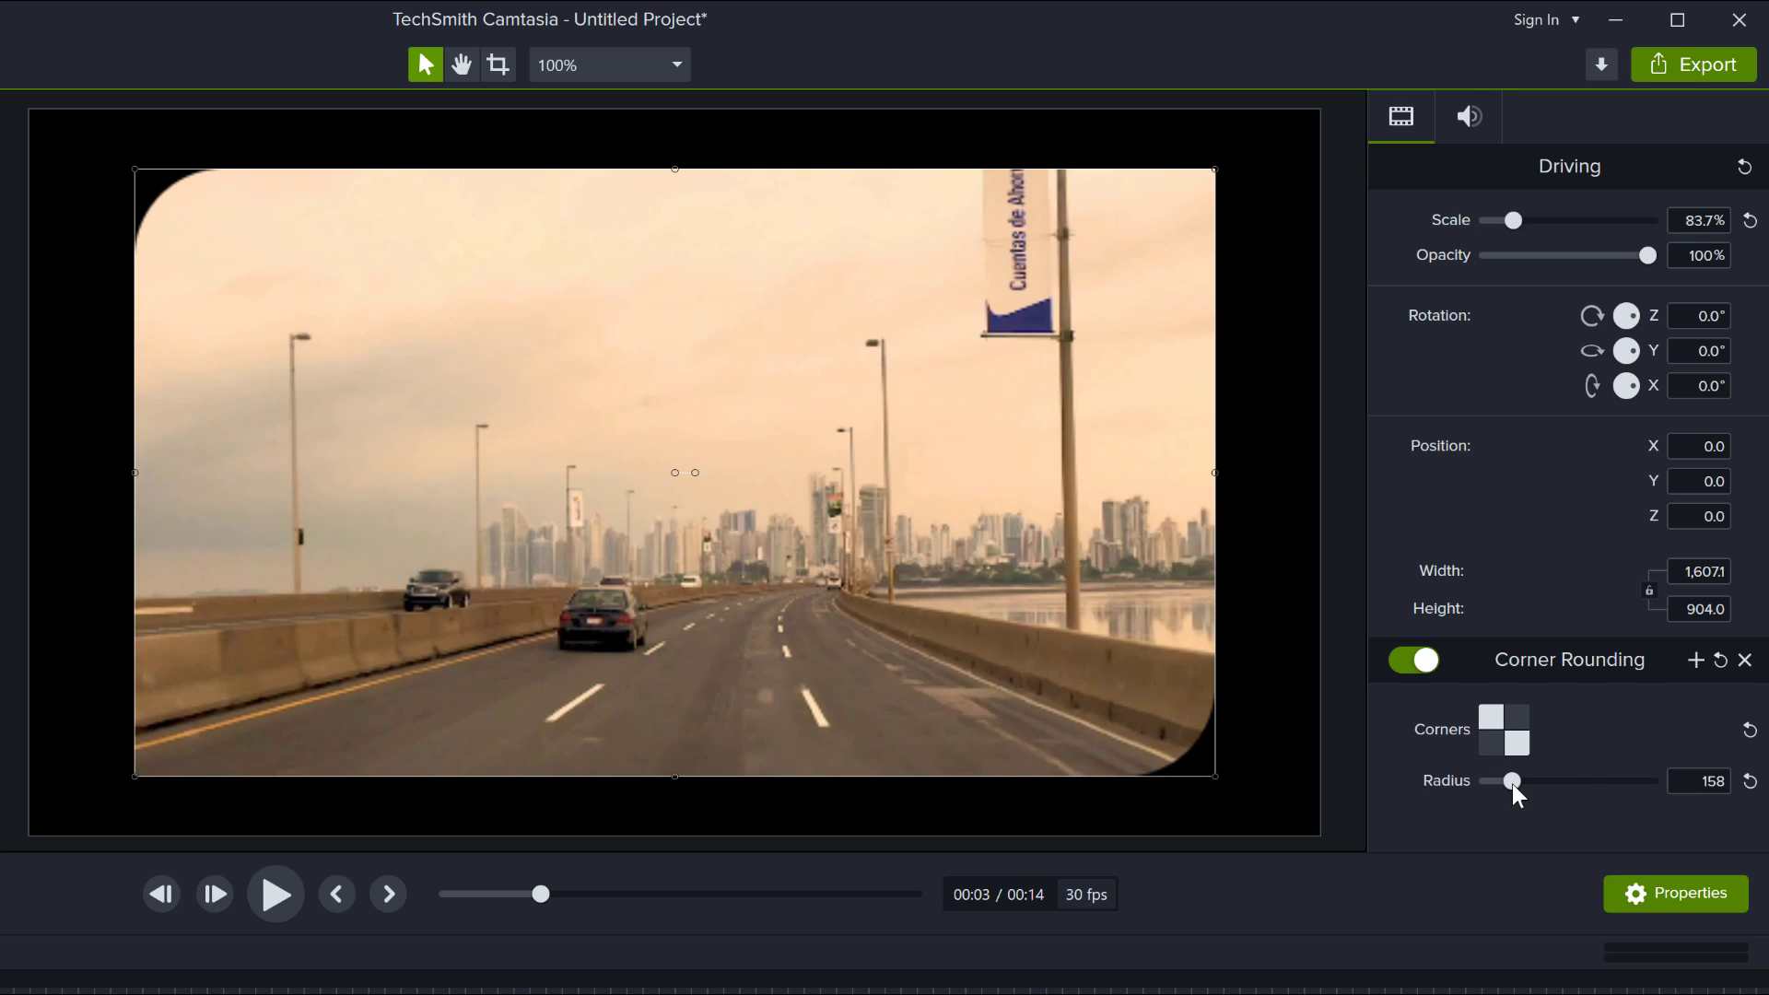
mouse_move(1512, 785)
mouse_down()
mouse_move(1659, 788)
mouse_move(1489, 781)
mouse_move(1520, 784)
mouse_up()
click(1491, 746)
click(1491, 716)
click(1516, 717)
click(1490, 716)
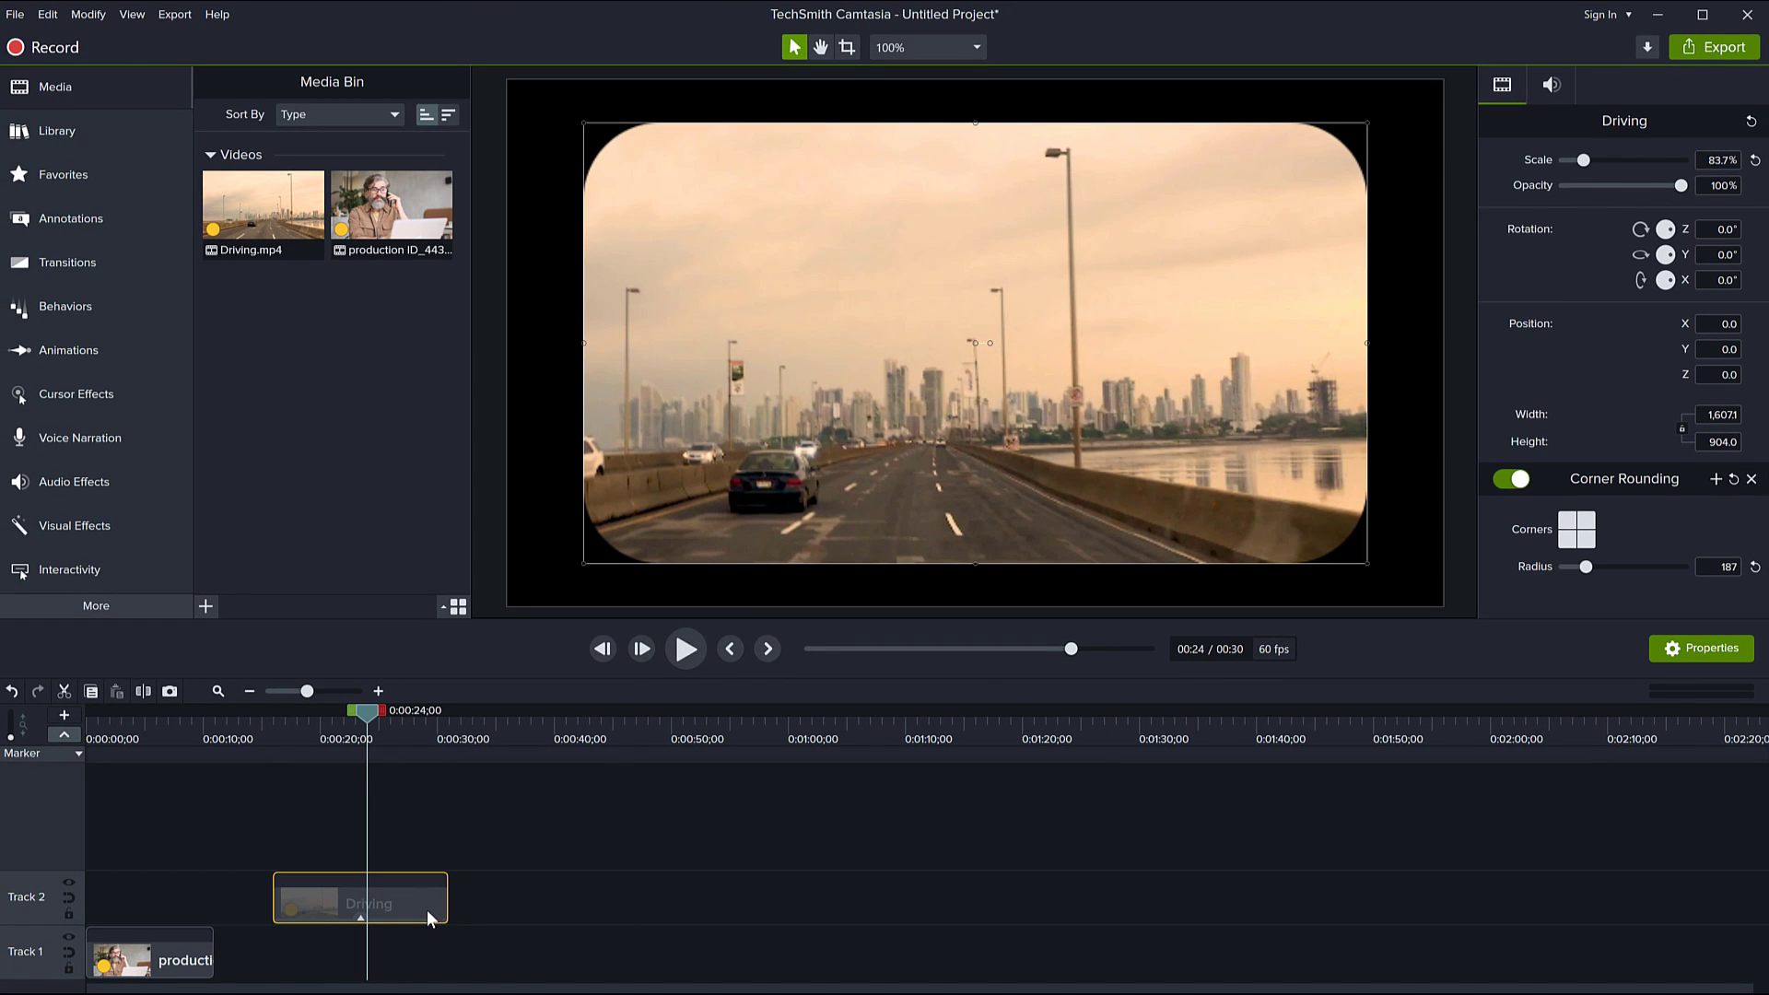
Step: Move the production ID_4436877 clip beneath Driving, and shrink Driving to about 41.9% in the canvas's upper-right area
drag(162, 965, 349, 965)
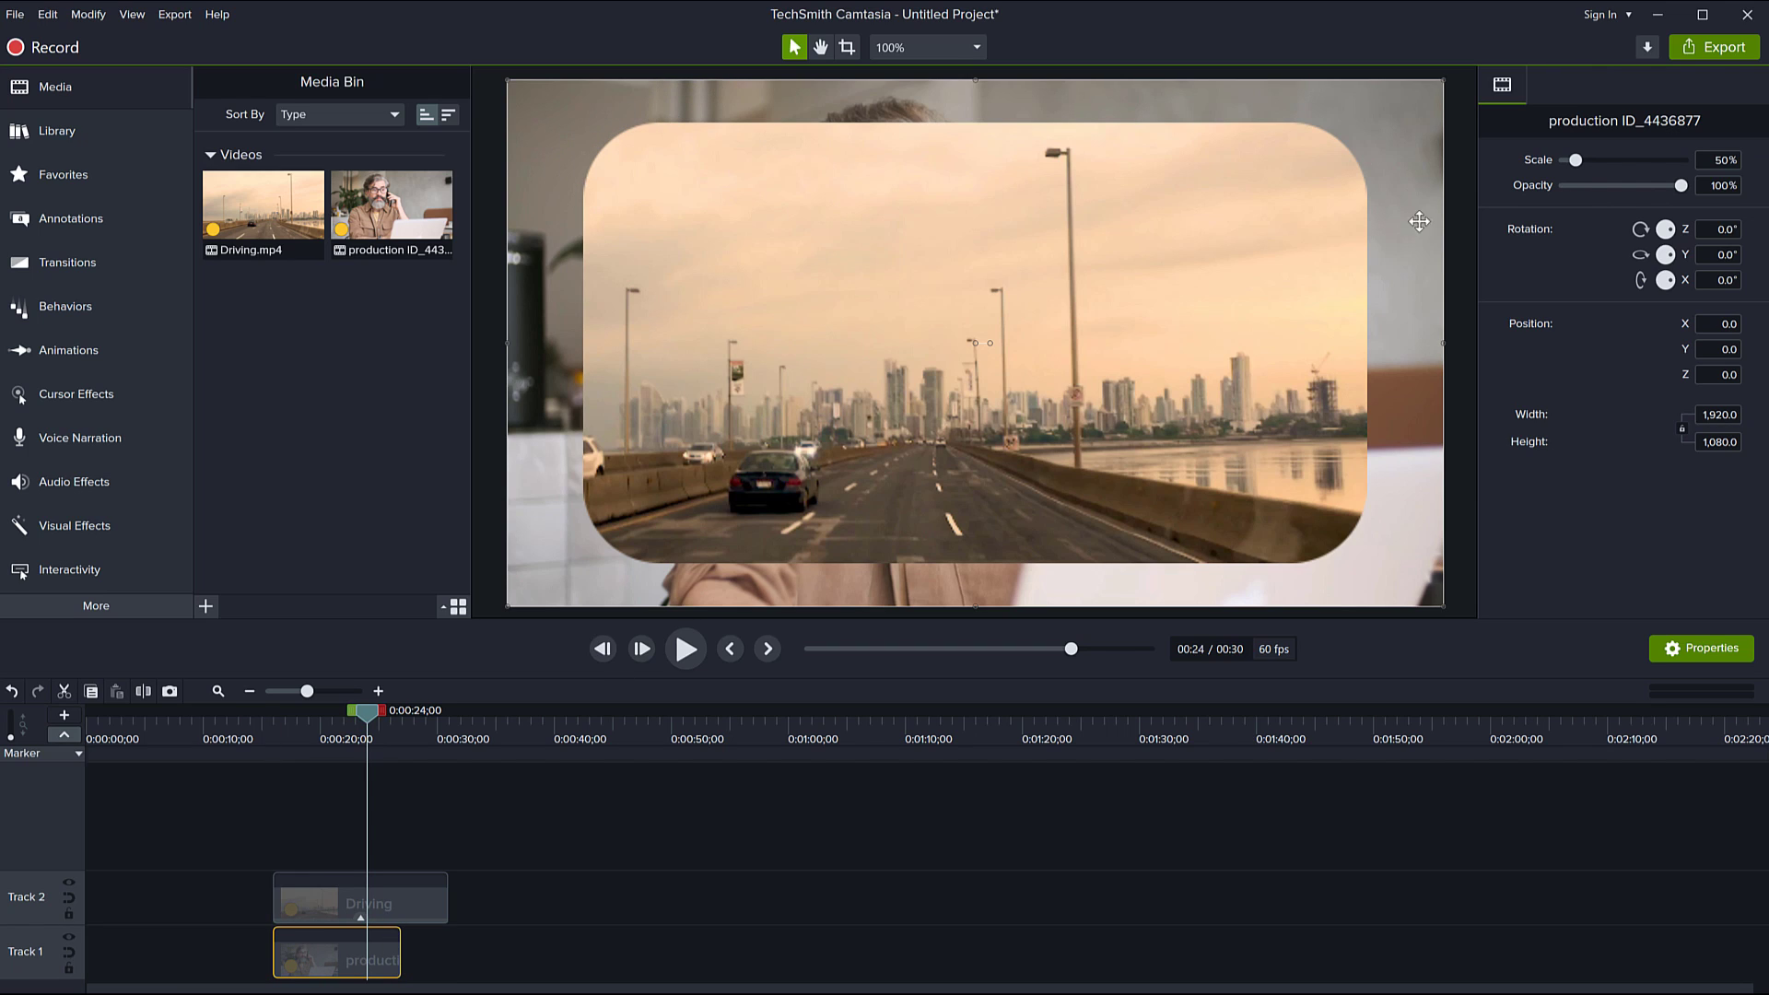
click(1178, 513)
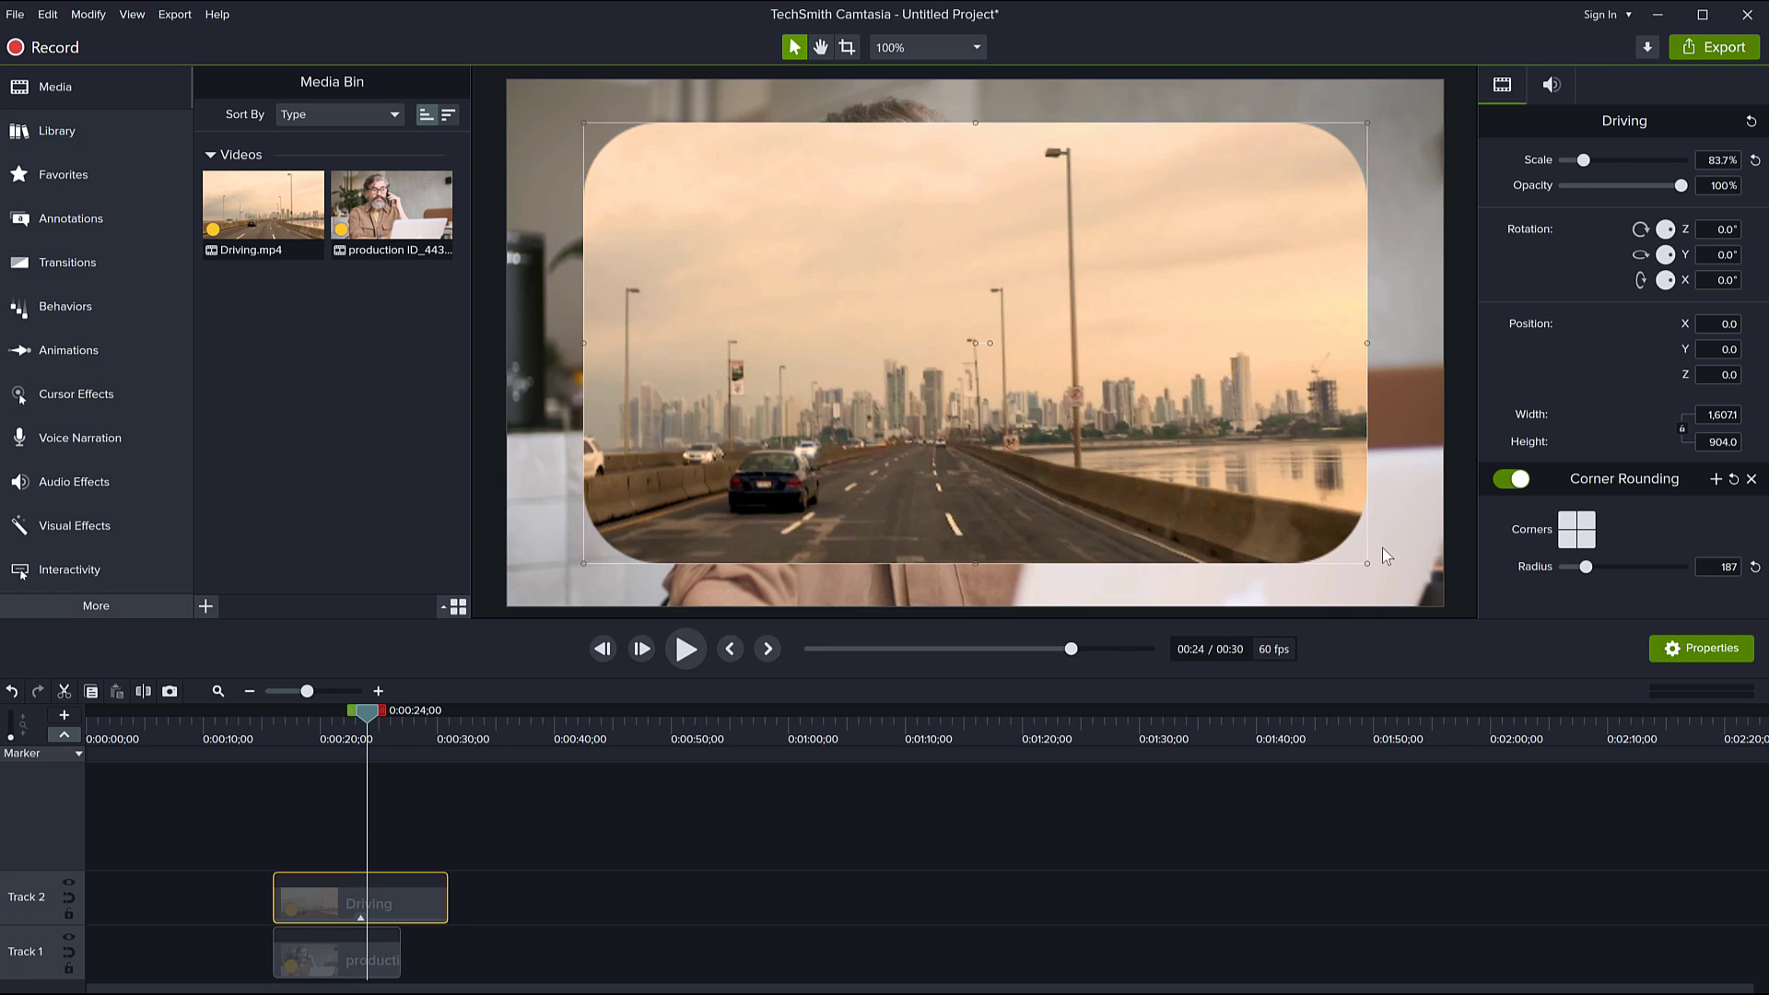
drag(1344, 551, 954, 327)
drag(876, 299, 1283, 304)
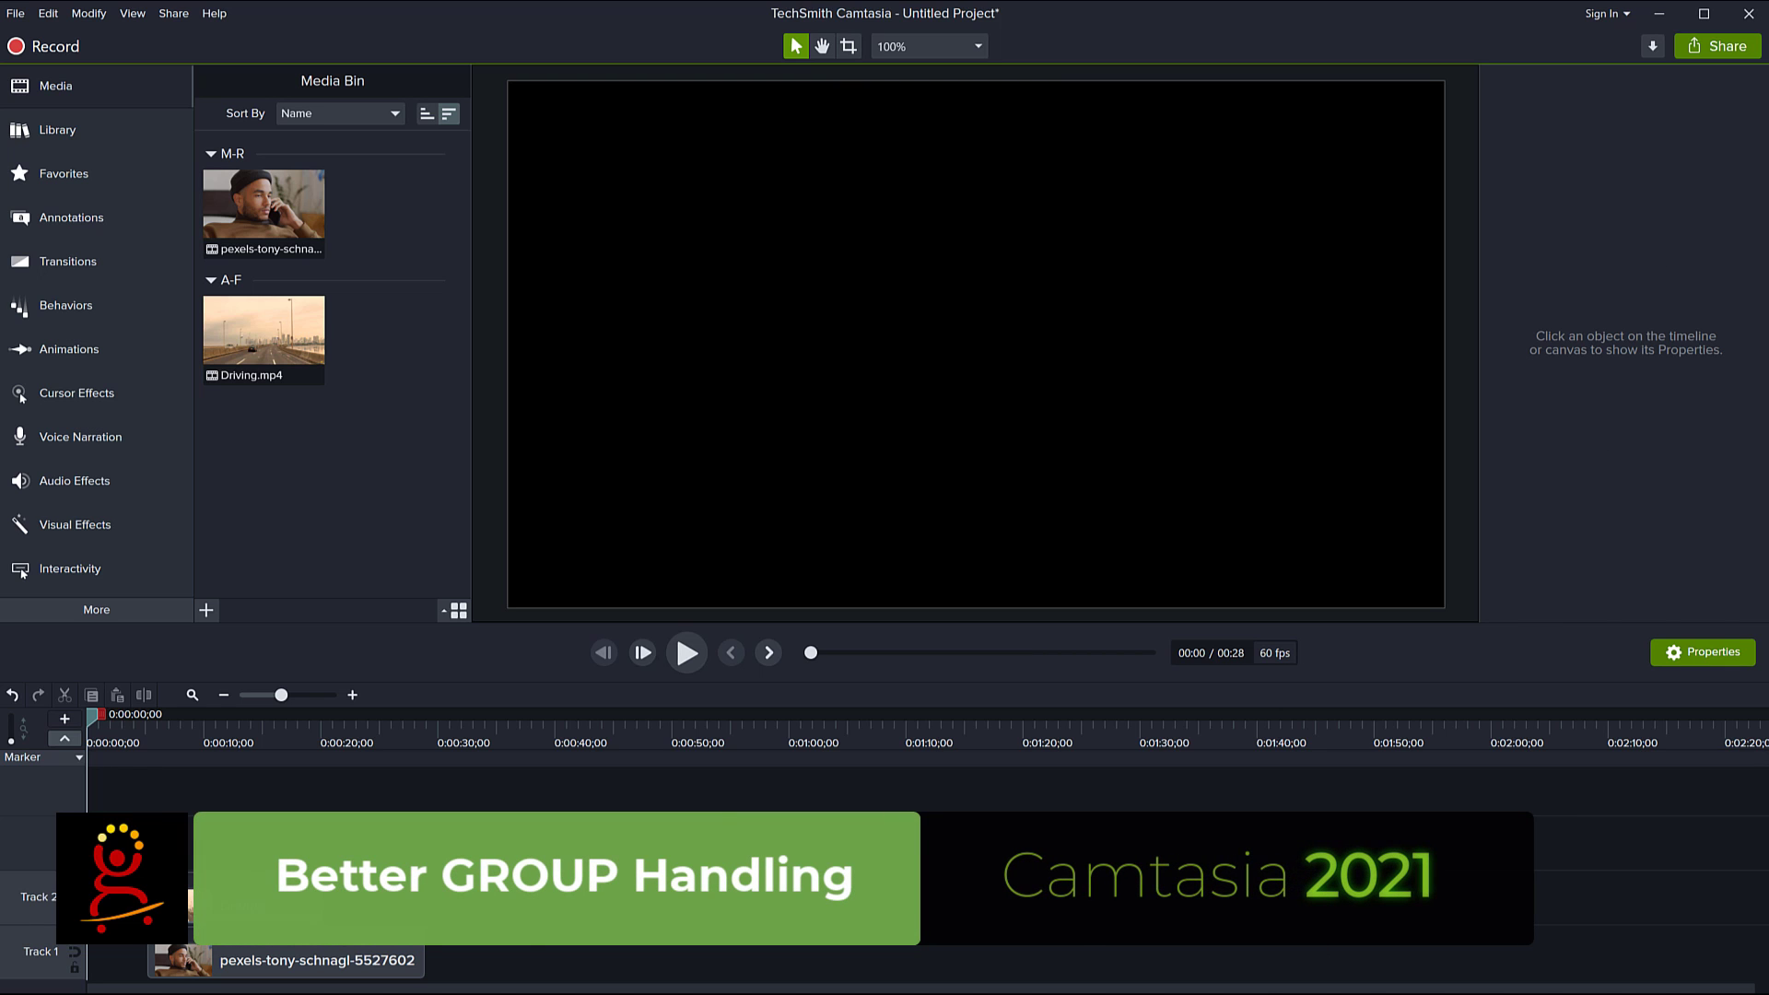
Step: In the other sample project, group the Driving and pexels-tony-schnagl-5527602 clips and open the group
drag(184, 840, 288, 958)
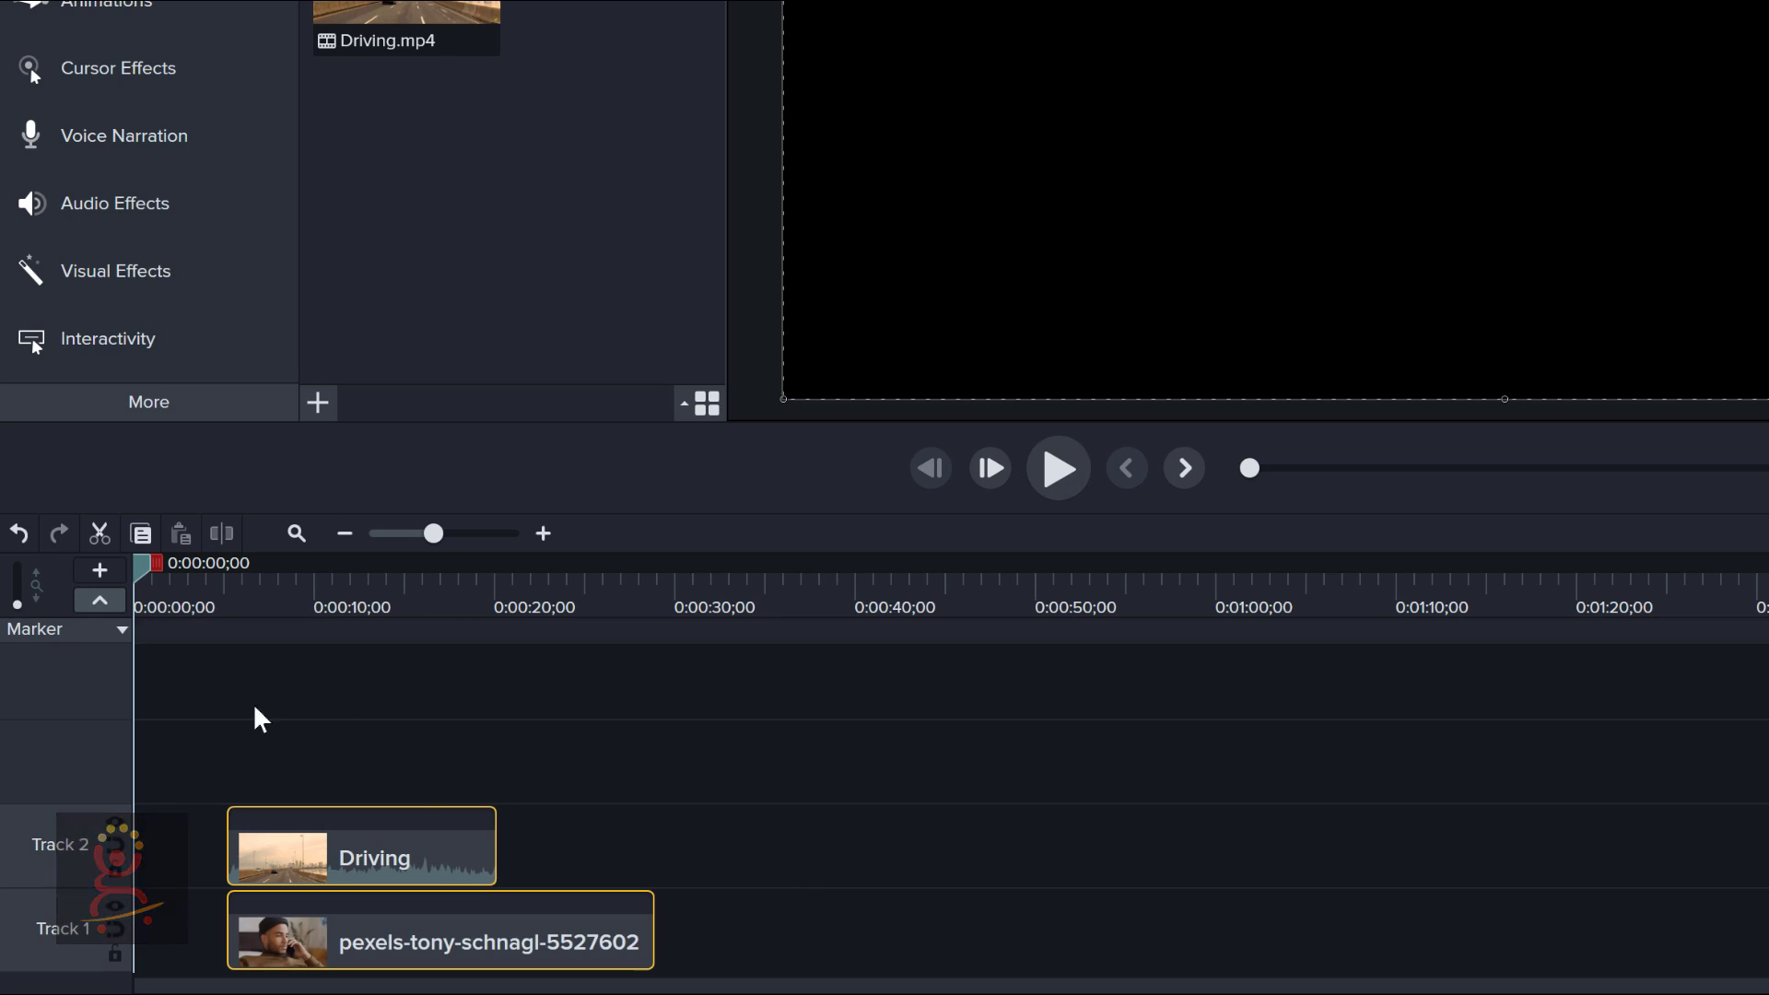
key(ctrl+g)
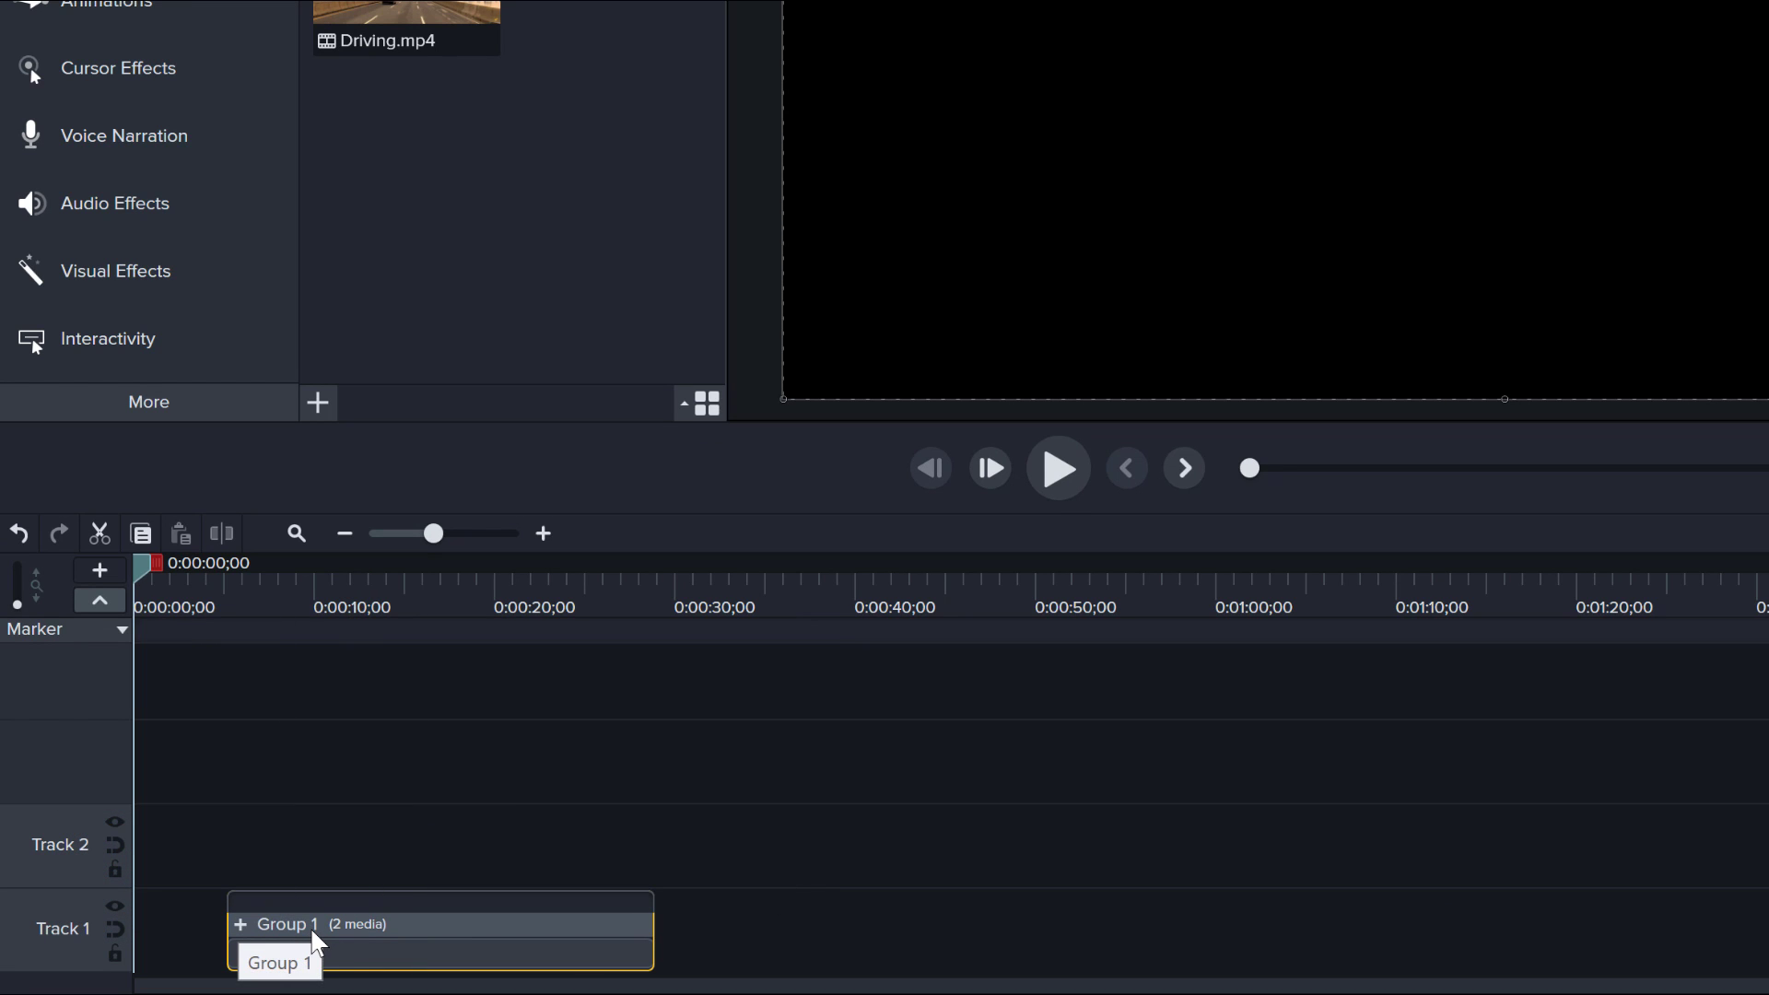
double_click(375, 938)
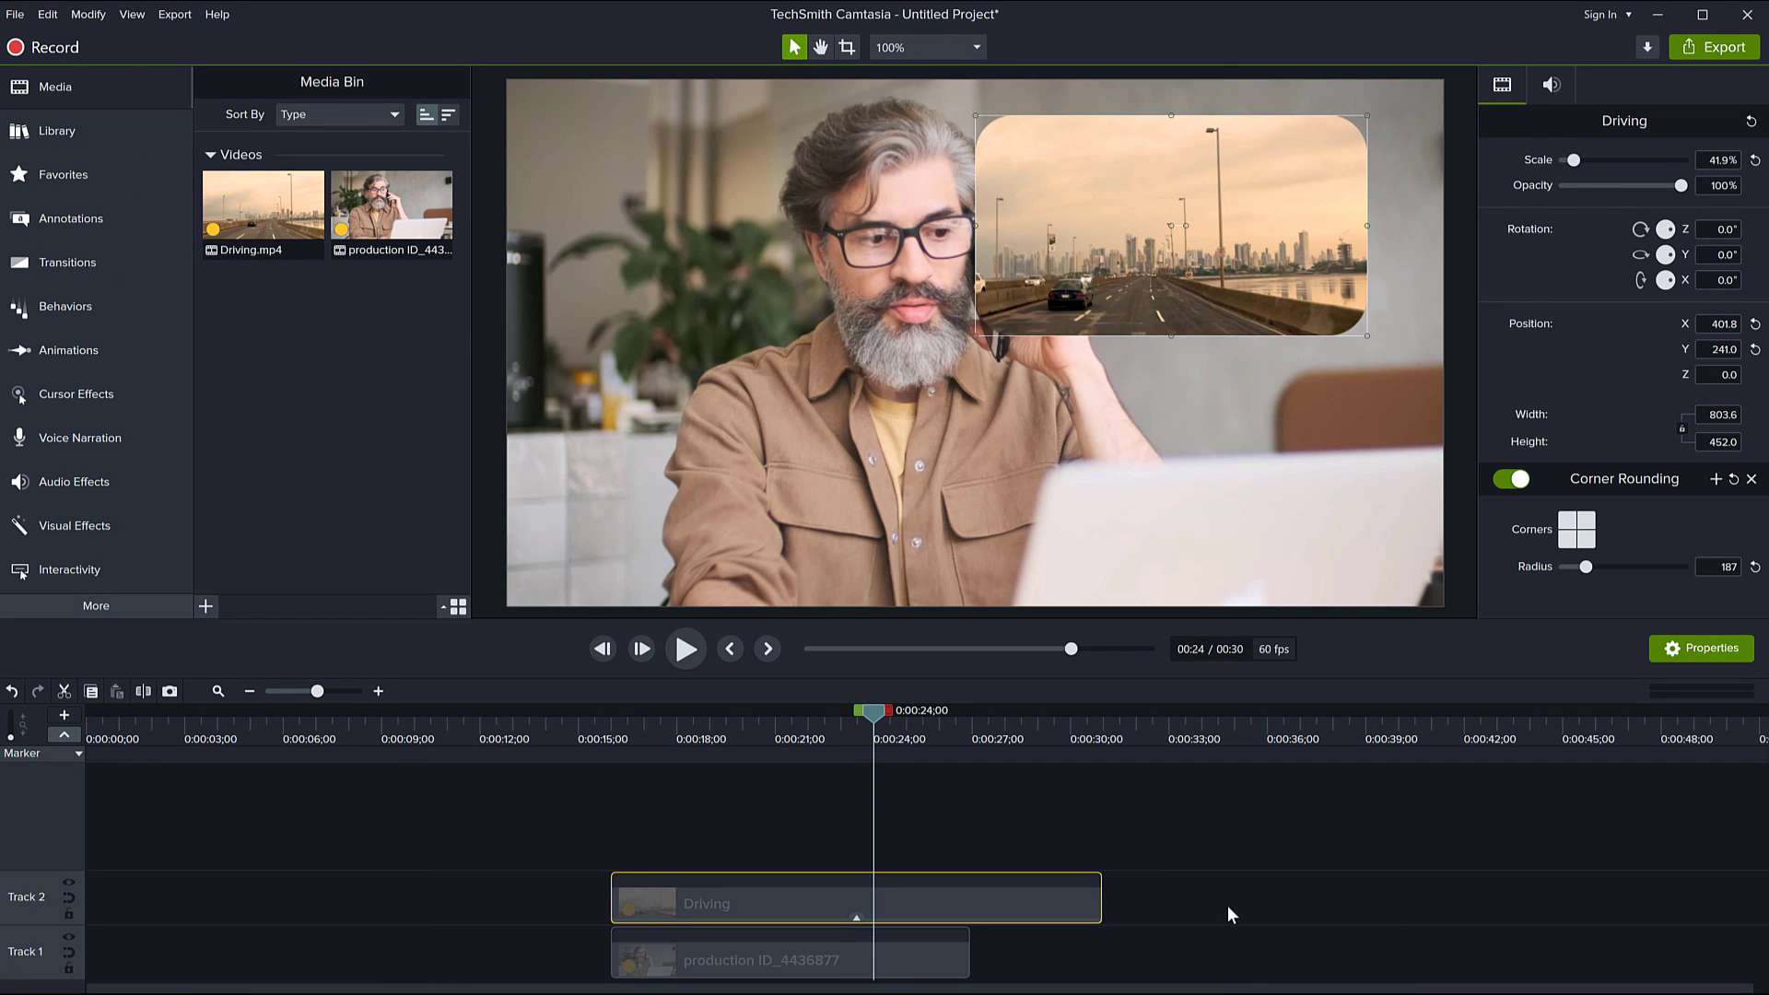
Step: Group the Driving and production ID_4436877 clips, and open the group with the playhead at its start
drag(678, 815, 765, 958)
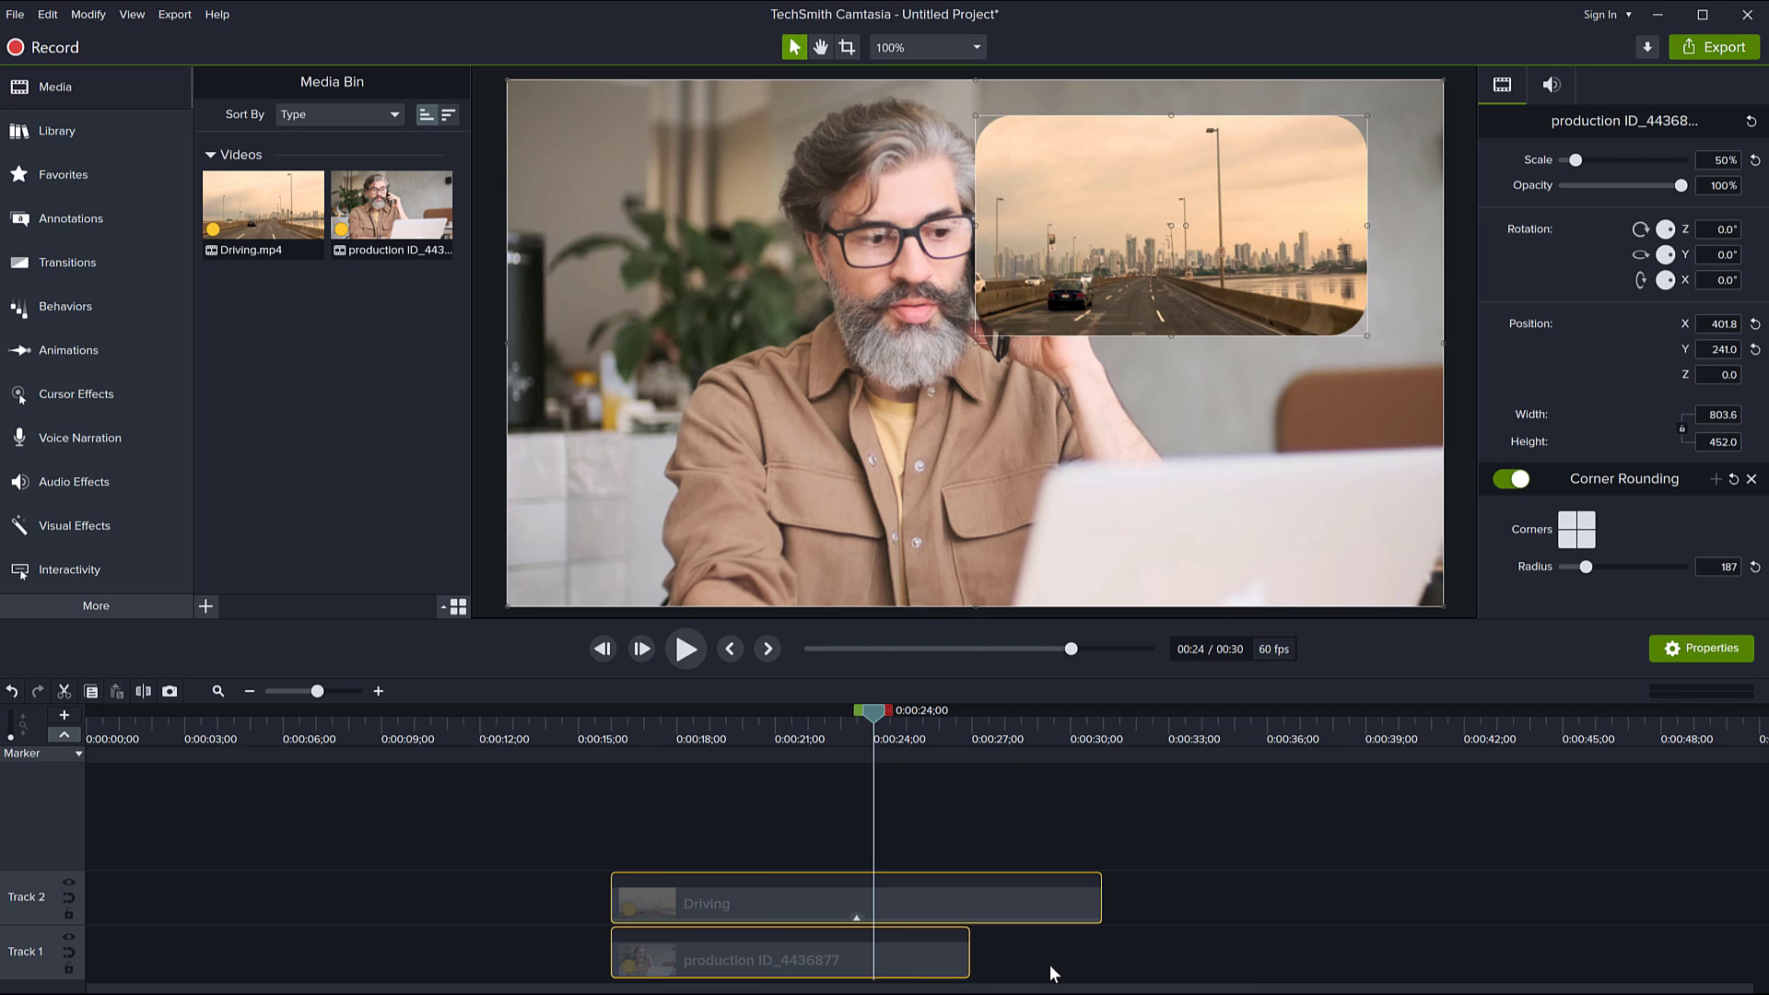
key(ctrl+g)
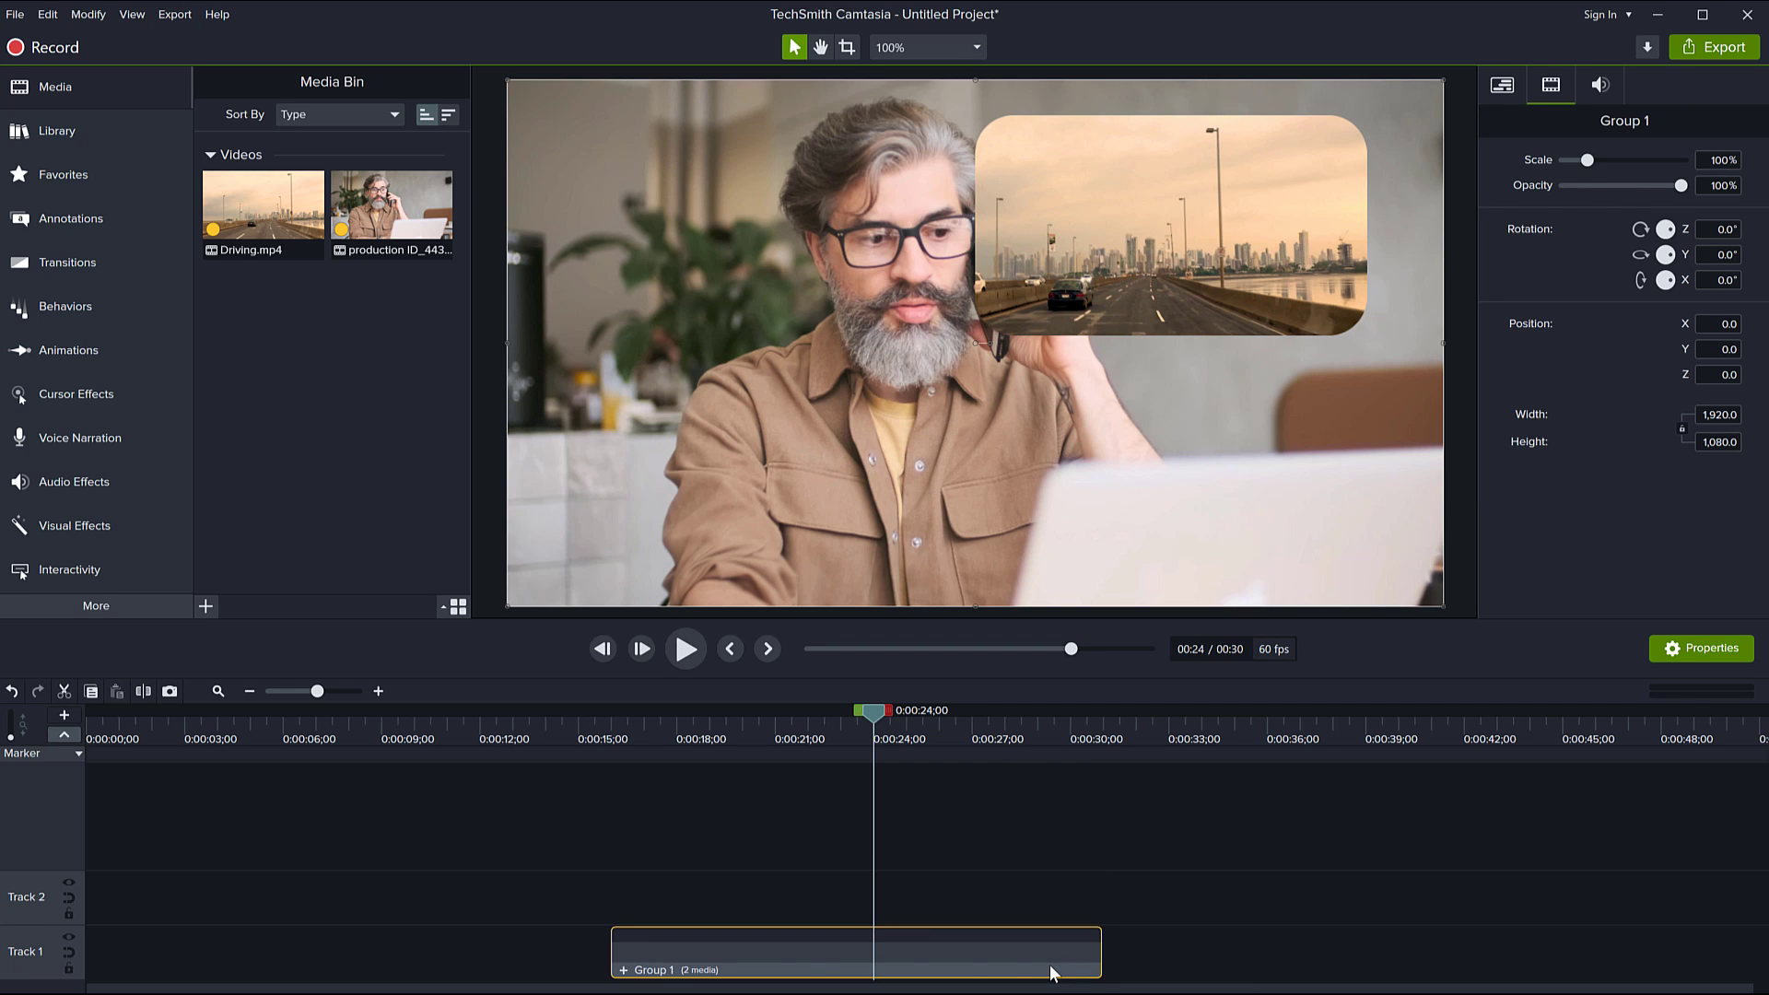
key(ctrl+comma)
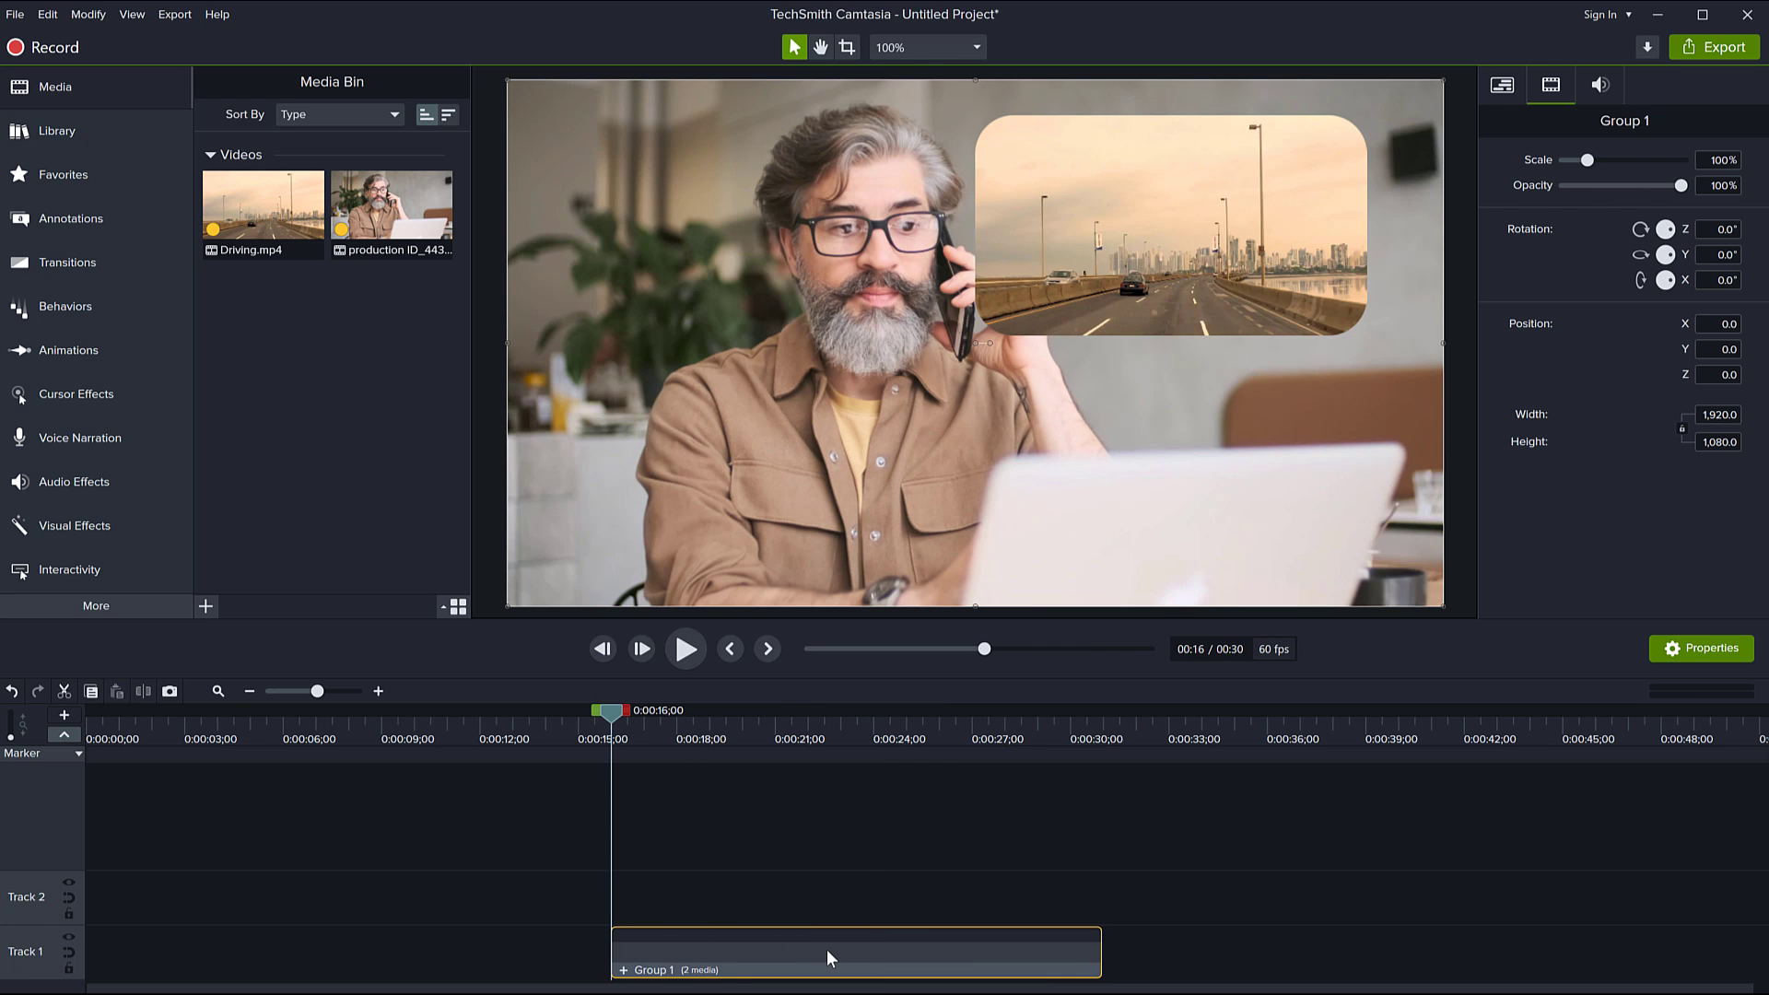
double_click(734, 963)
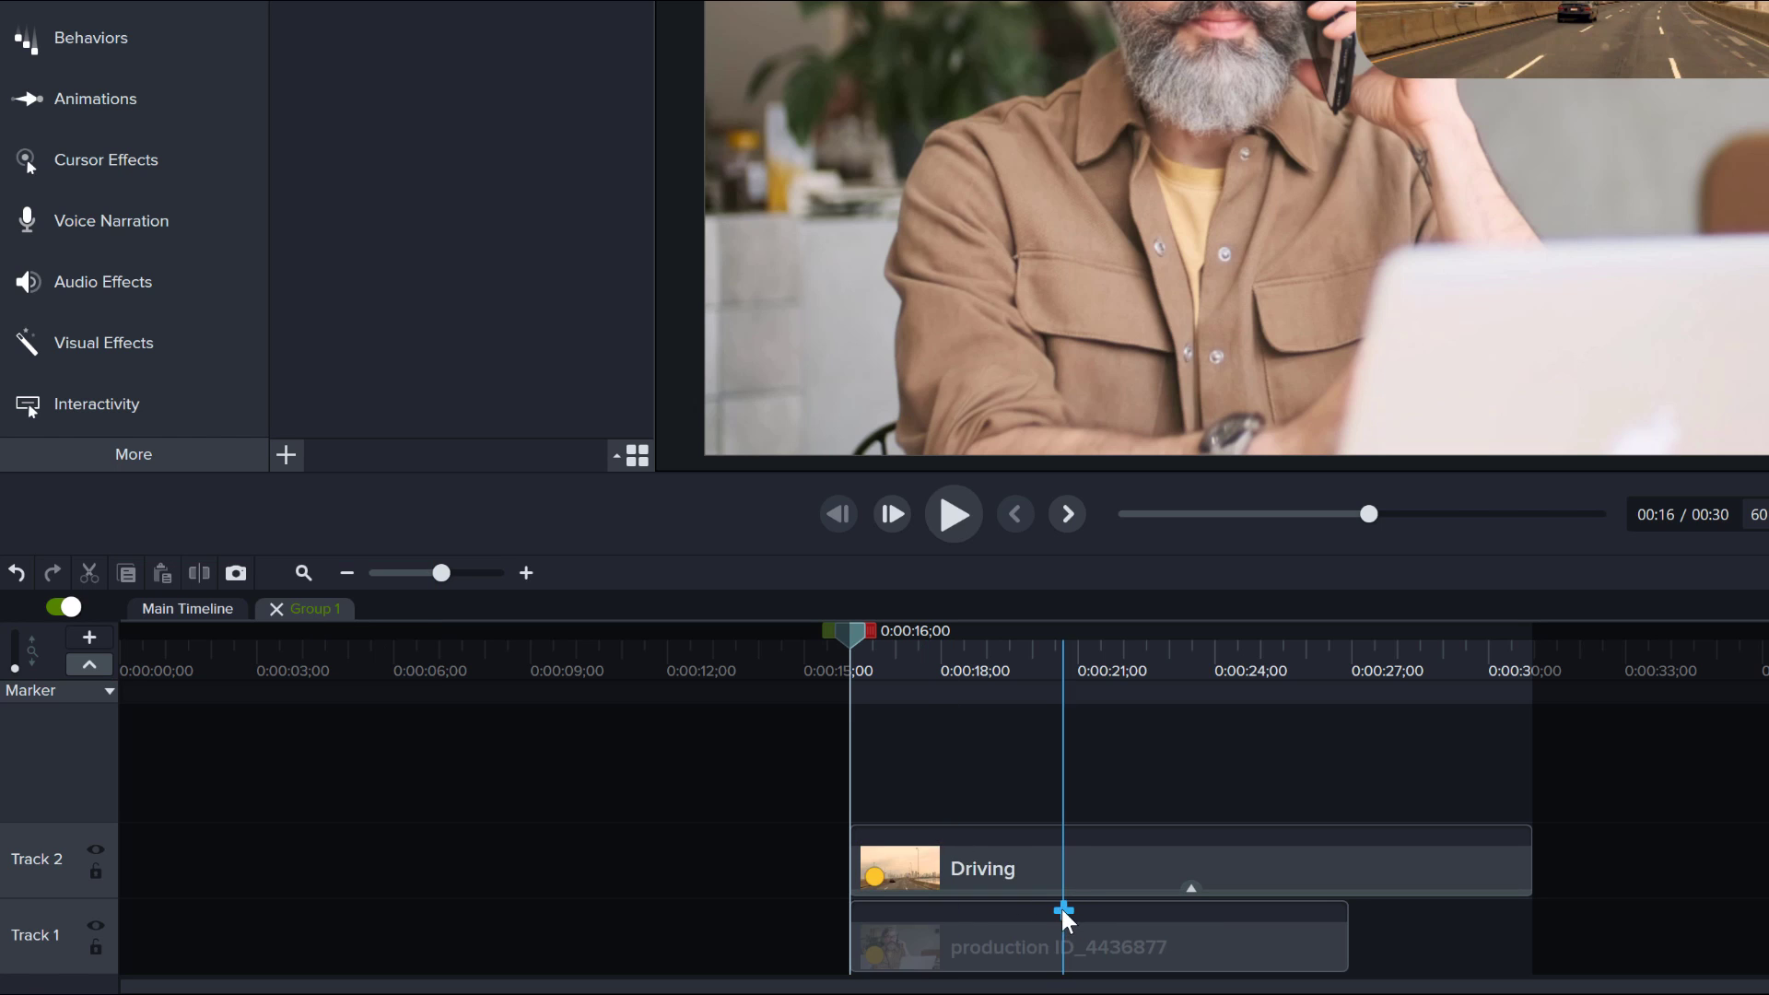
Step: Inspect the Driving clip inside Group 1, and compare the group's timeline with the main timeline
mouse_move(1029, 884)
mouse_down()
mouse_move(789, 857)
mouse_move(1149, 865)
mouse_move(1038, 880)
mouse_up()
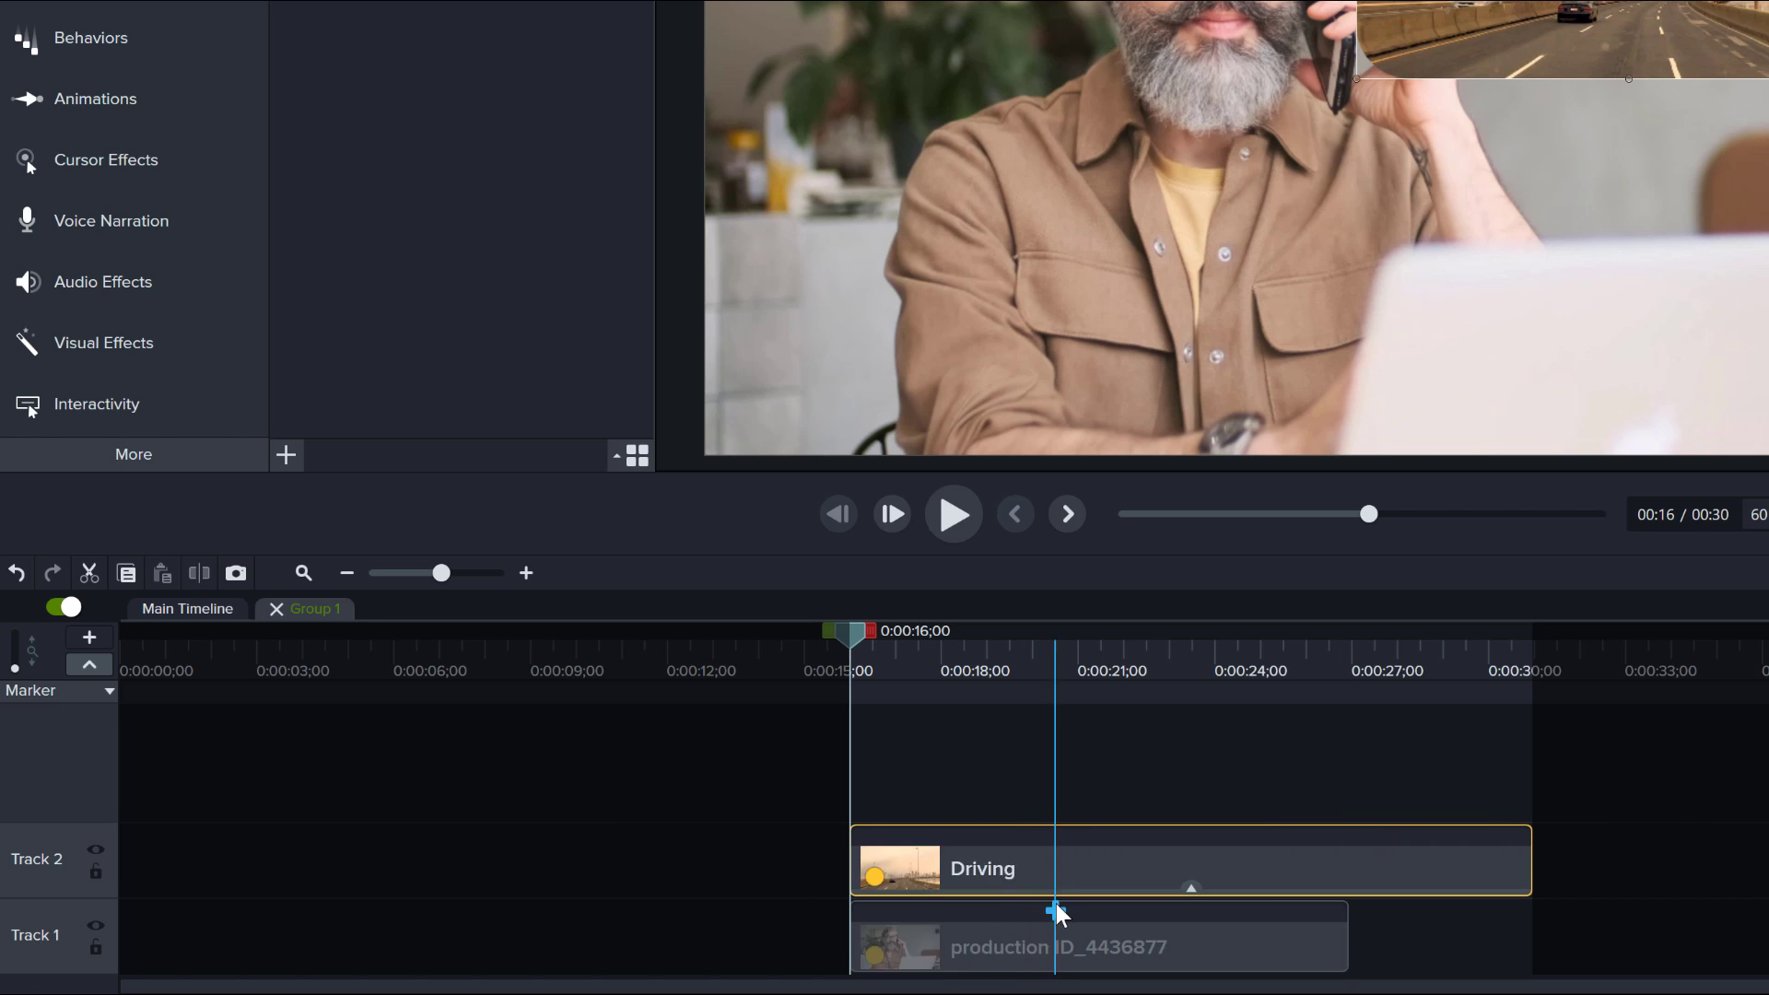
click(190, 614)
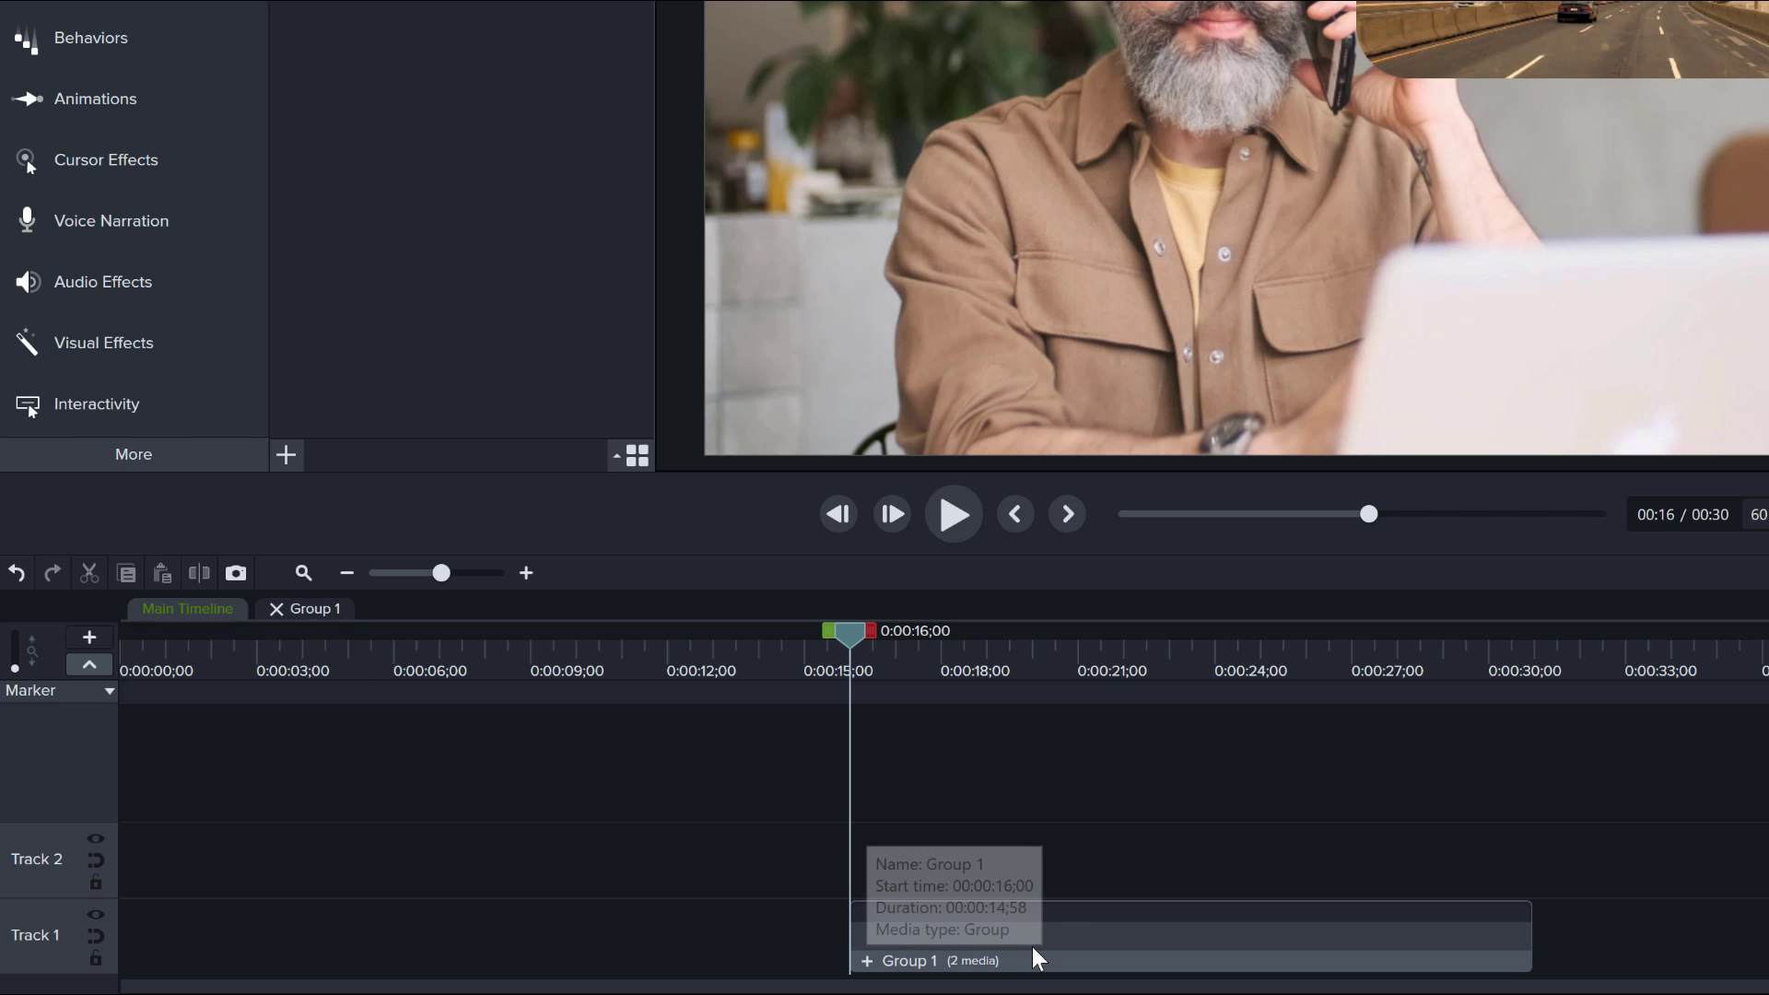
click(311, 615)
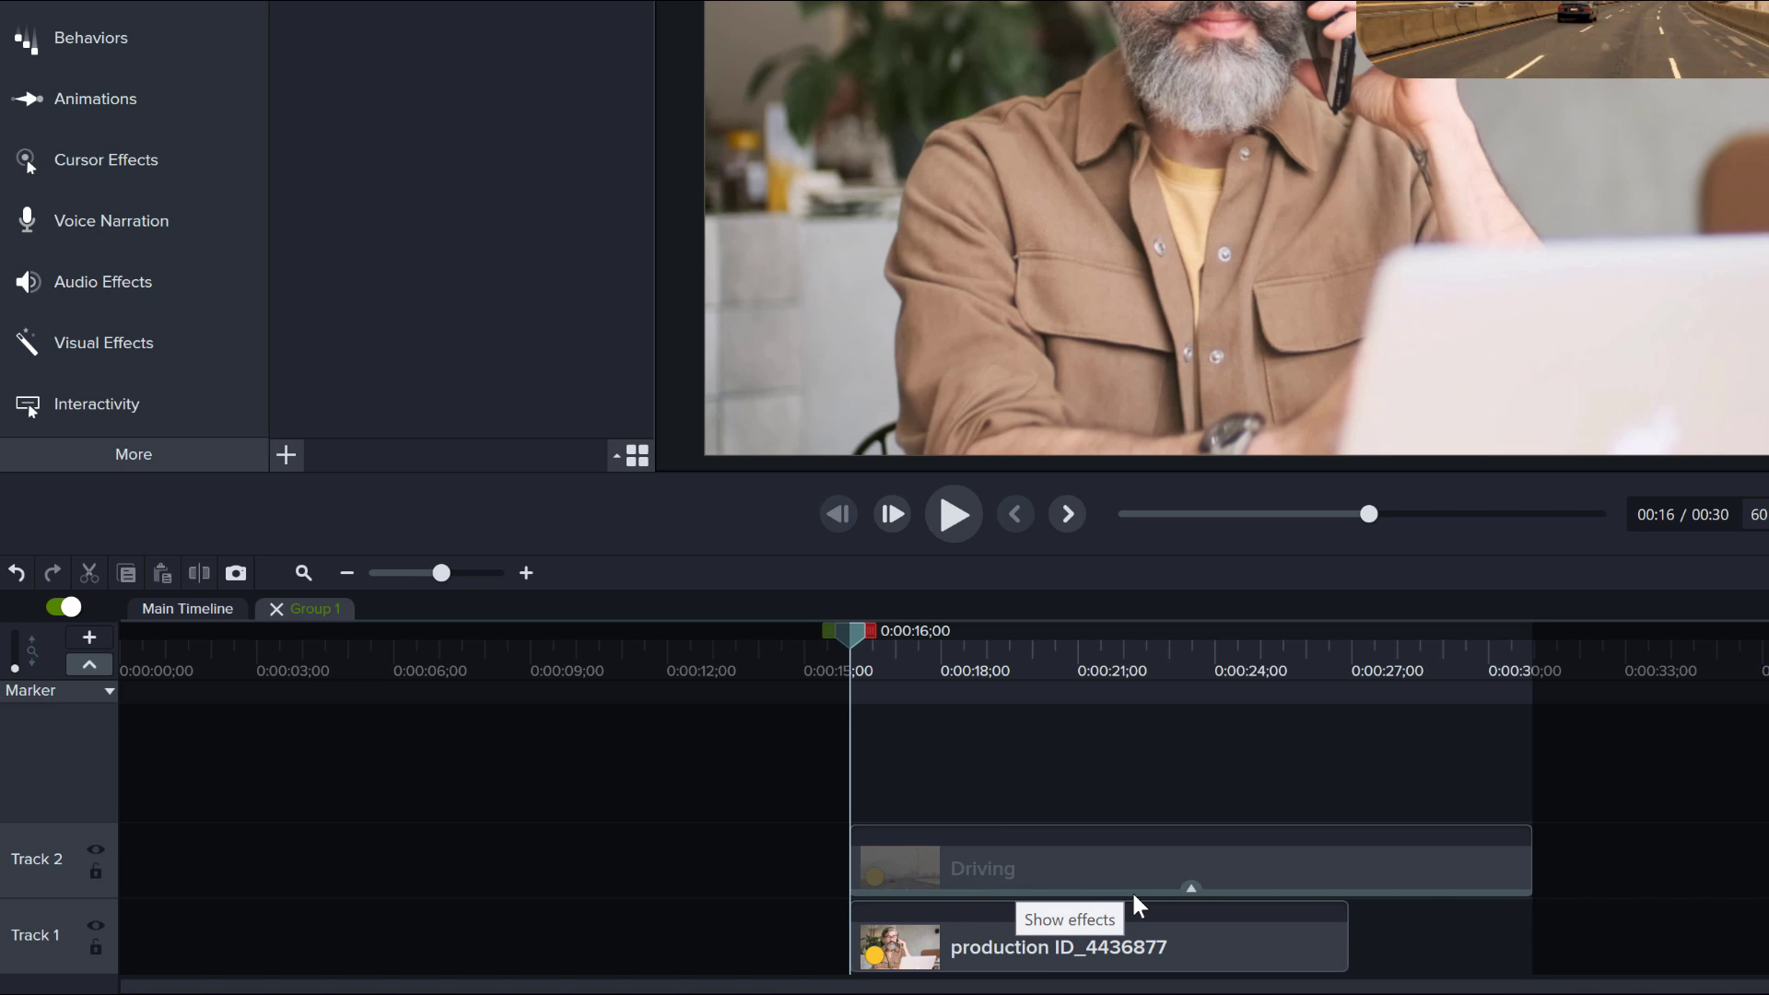
Step: Add three markers inside Group 1 at about 17, 22 and 28 seconds and return to the main timeline
click(911, 689)
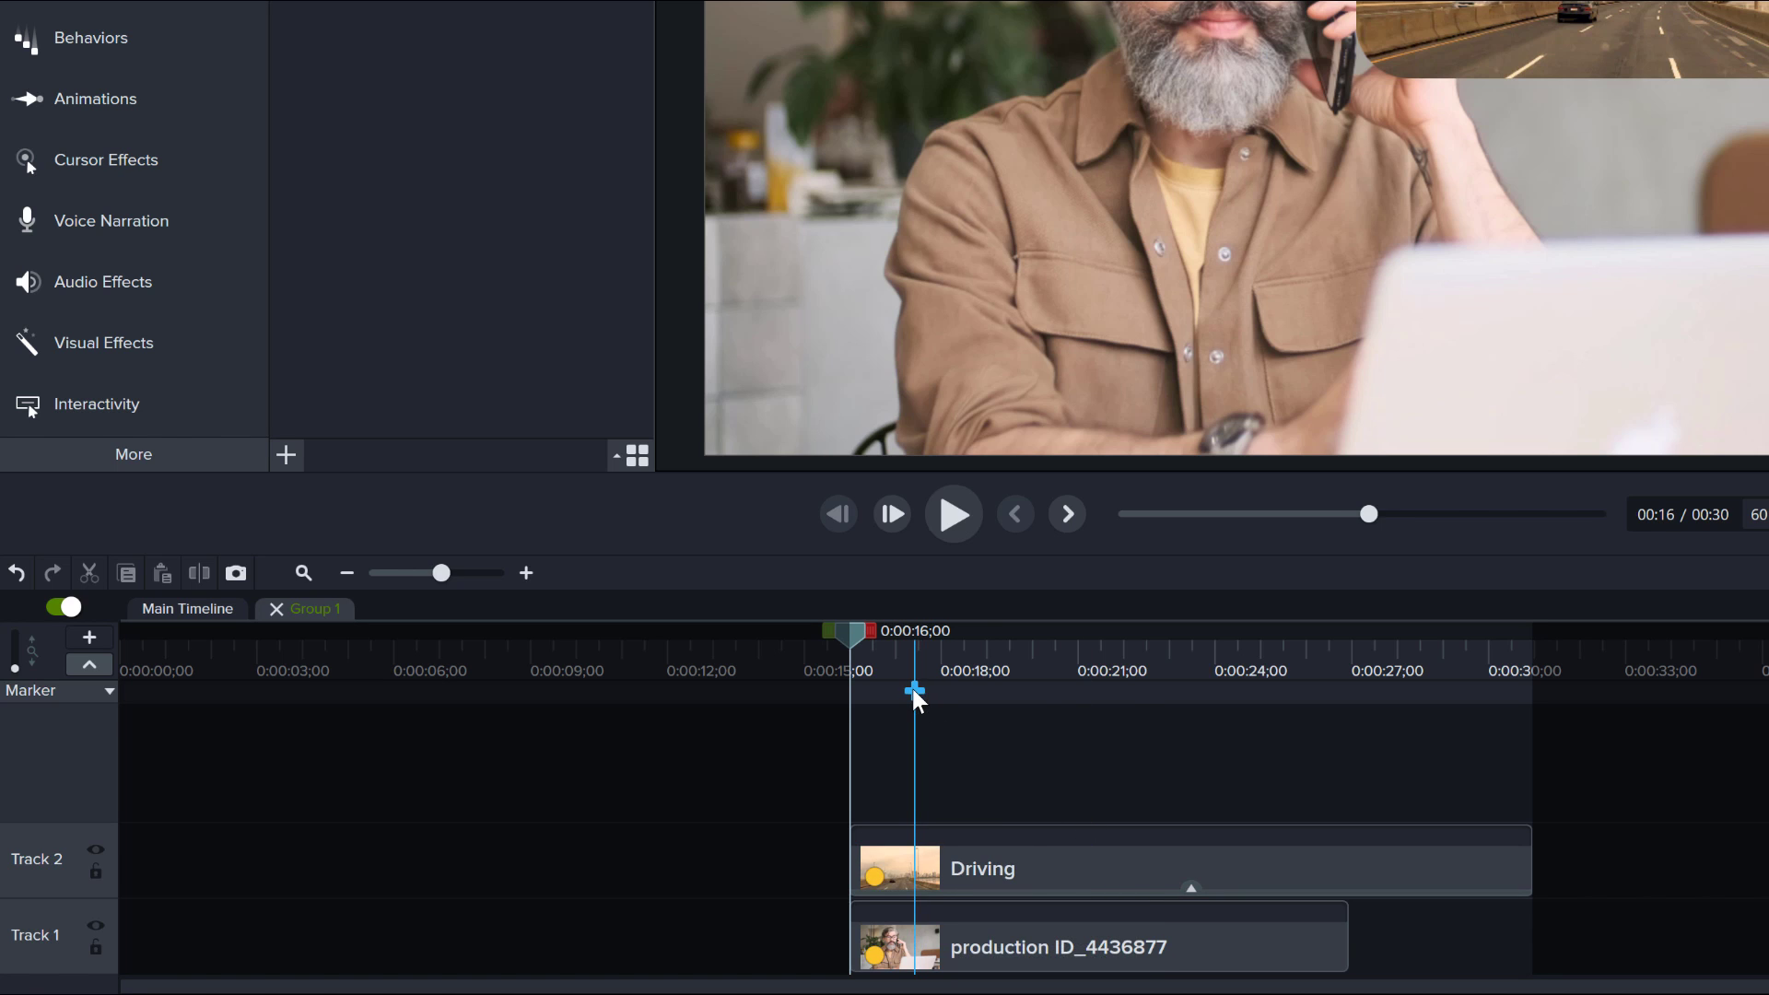
click(1141, 693)
click(1395, 693)
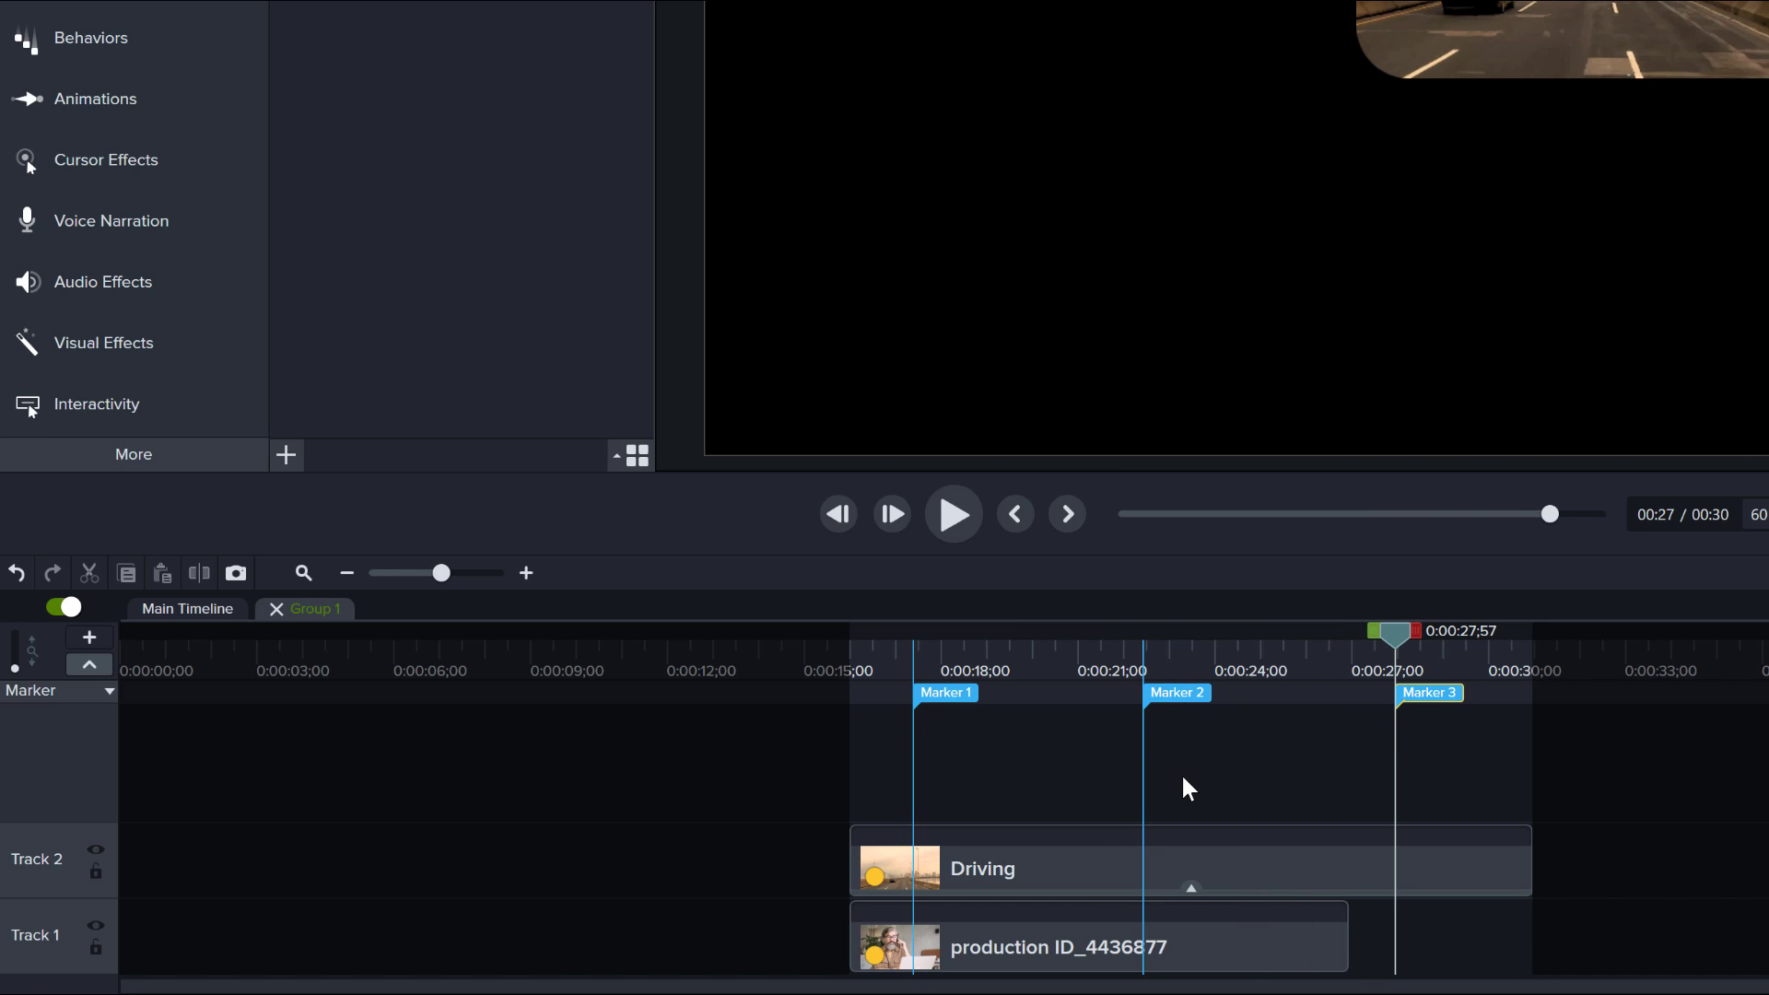
click(187, 609)
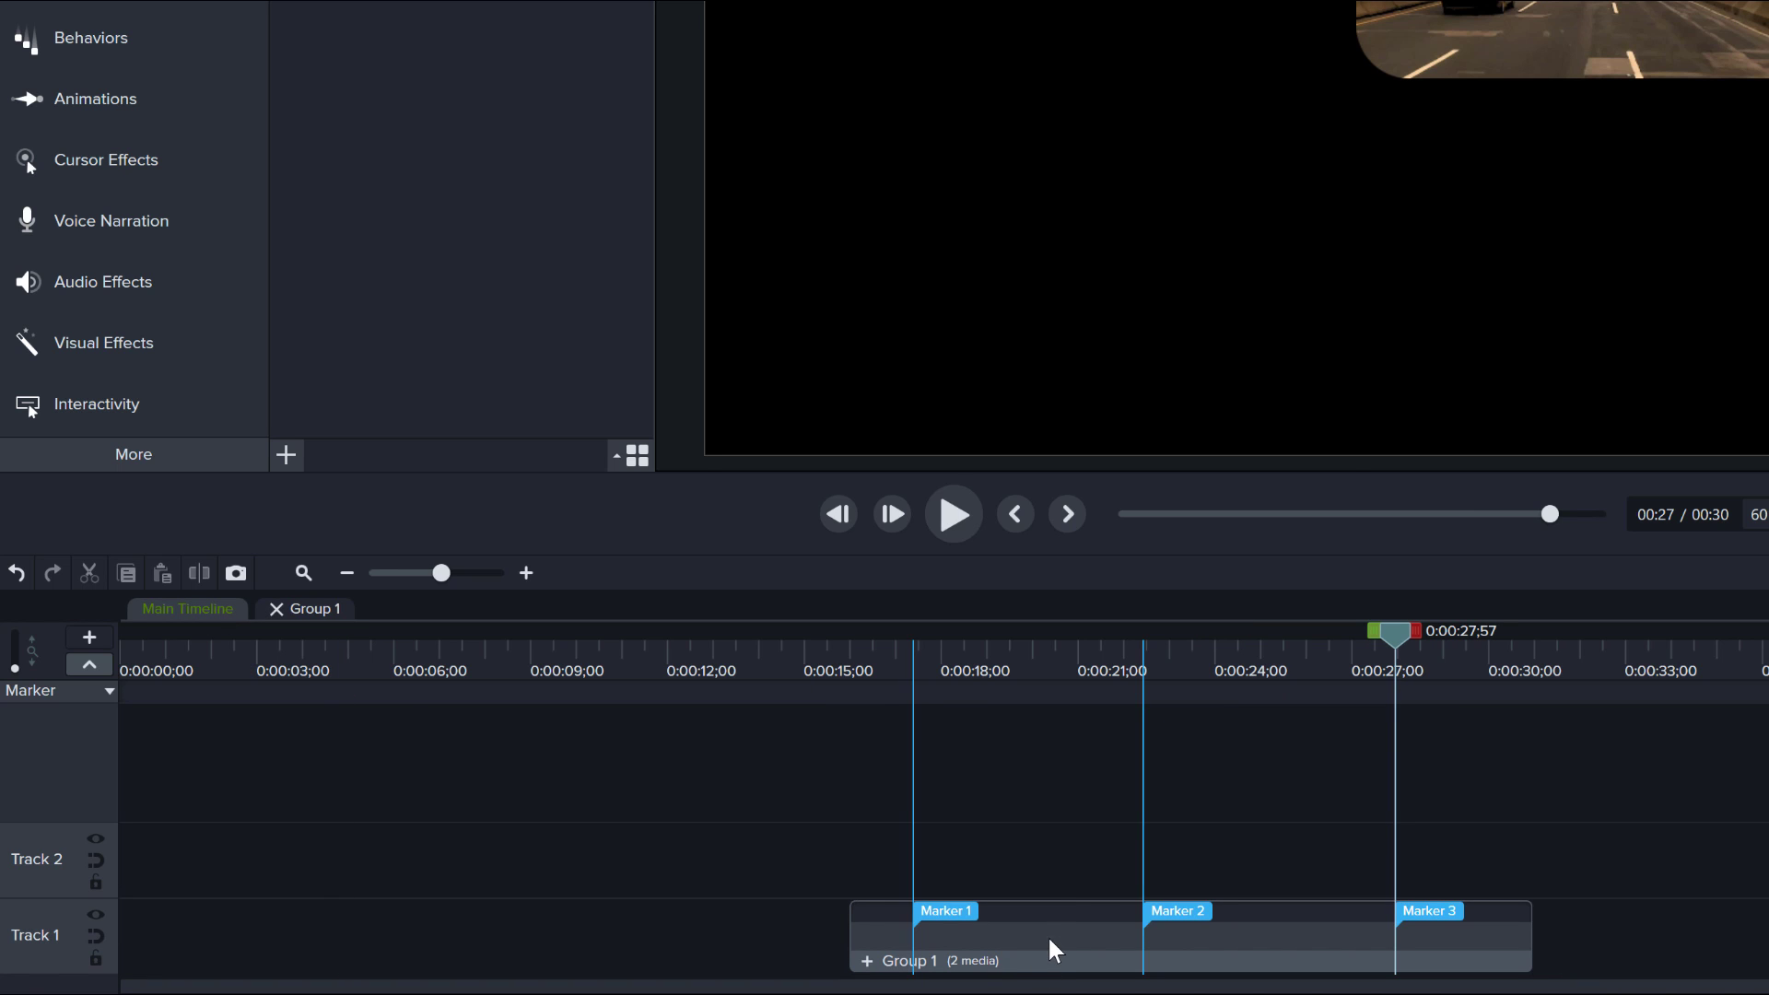
Step: Move Group 1 about 4 seconds earlier on Track 1, set the playhead to 0:00:25;30 and reopen the group's timeline
drag(1048, 938, 858, 929)
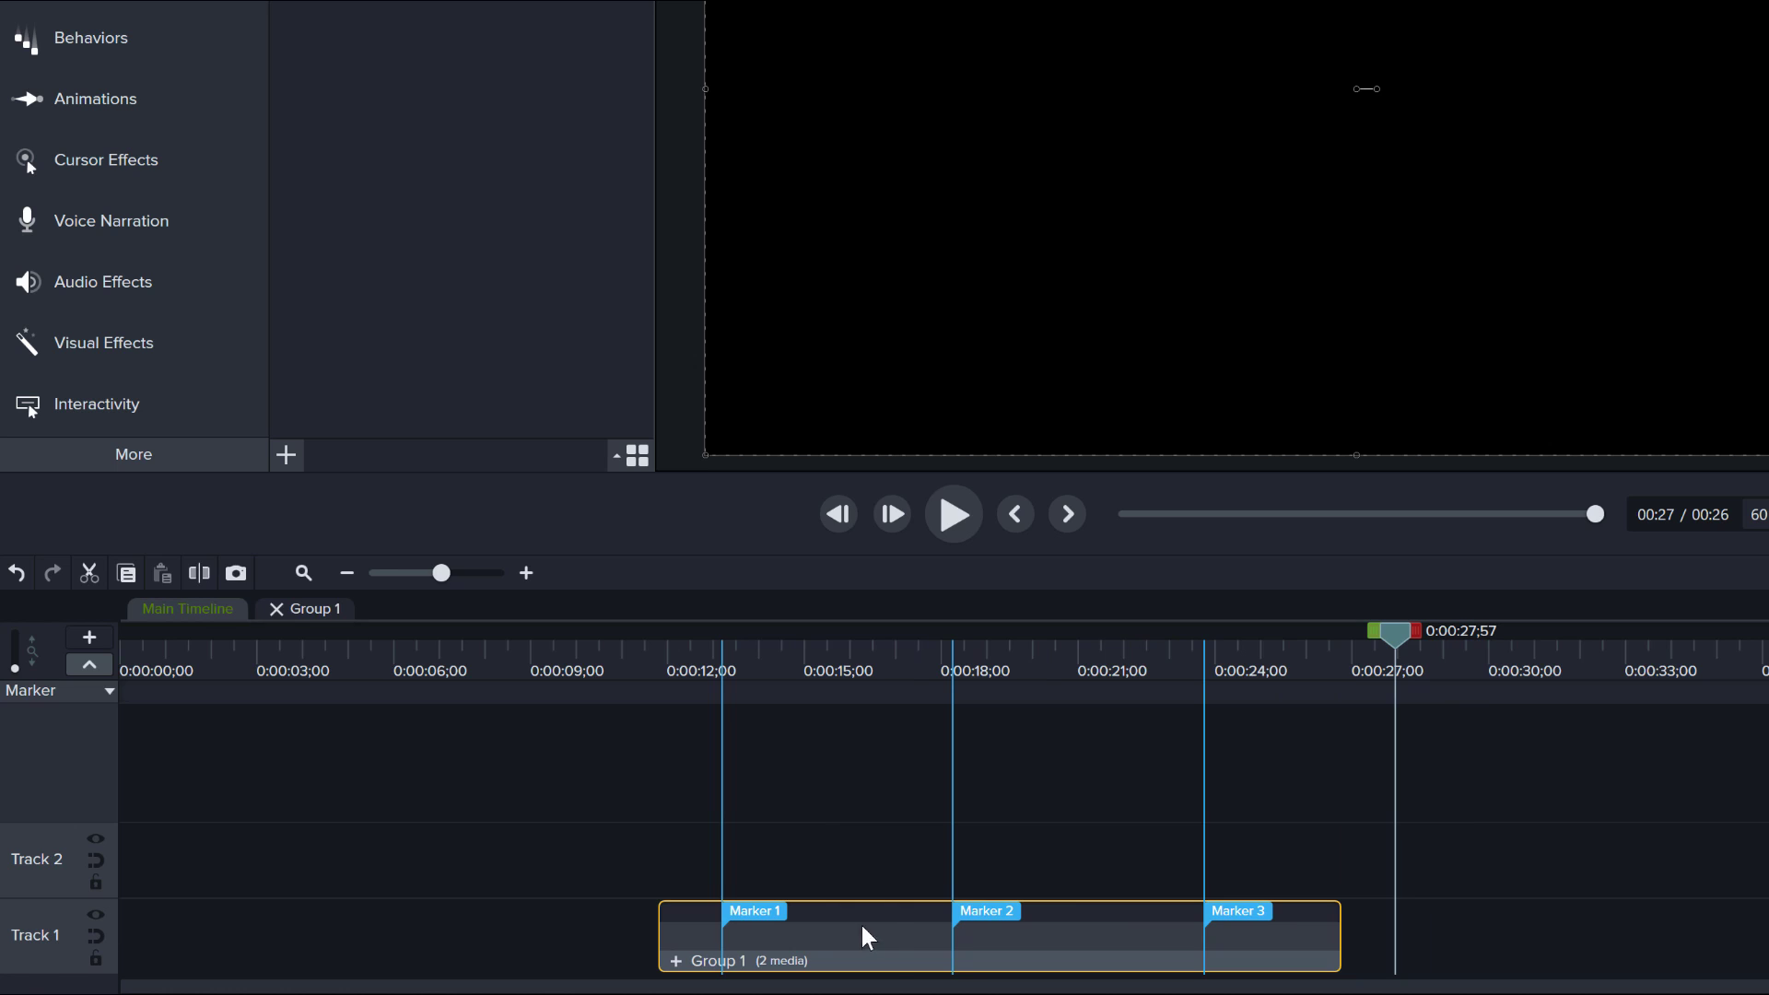
drag(1395, 632, 1282, 645)
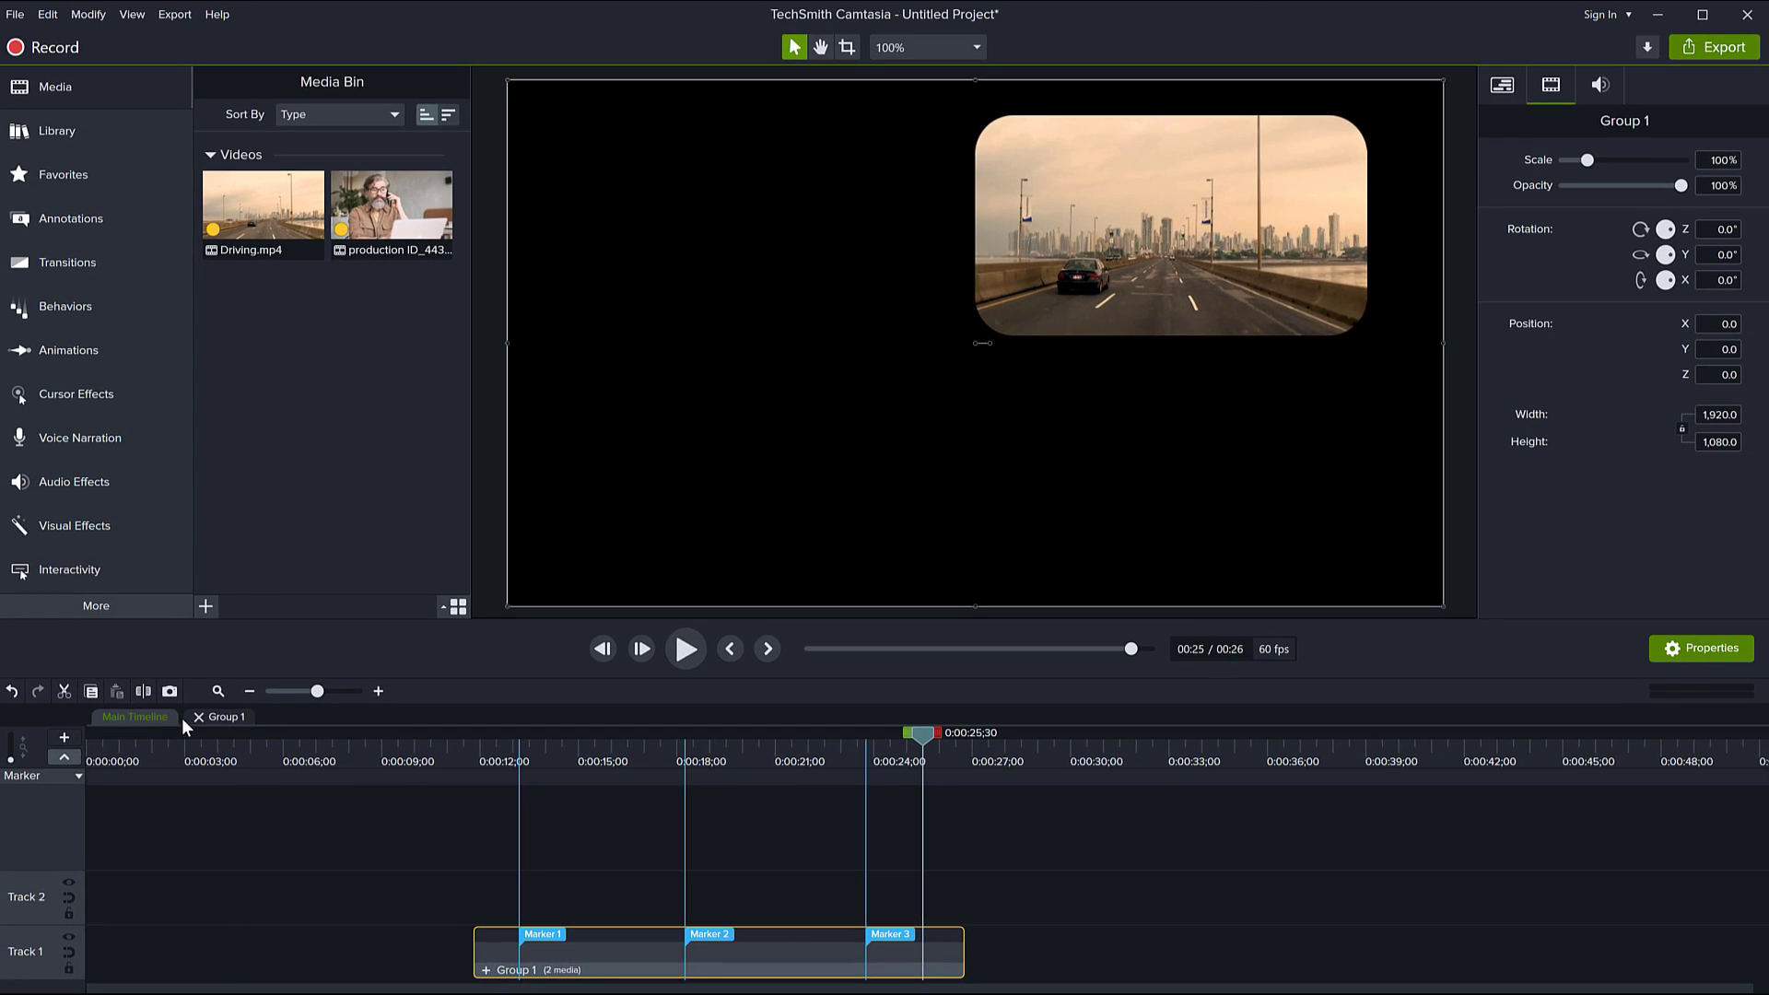
click(221, 716)
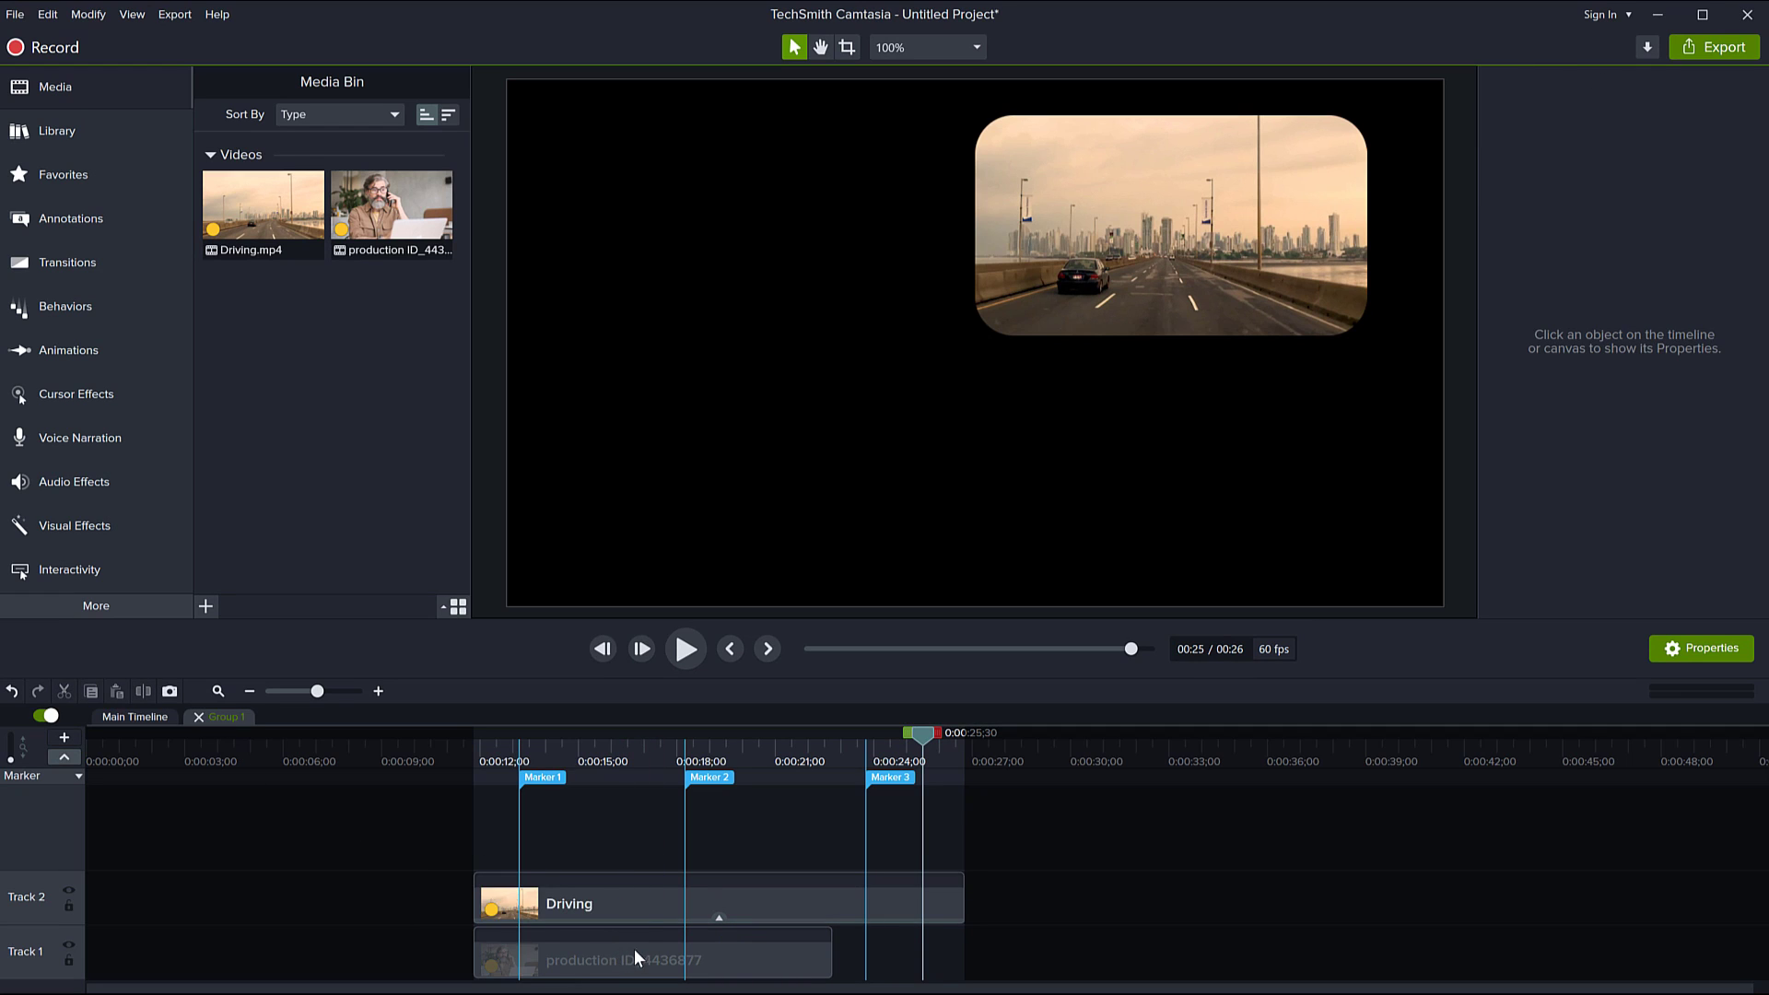
Step: Move the production ID_4436877 clip inside Group 1 so it starts at Marker 1, and return to the main timeline
drag(775, 960, 807, 987)
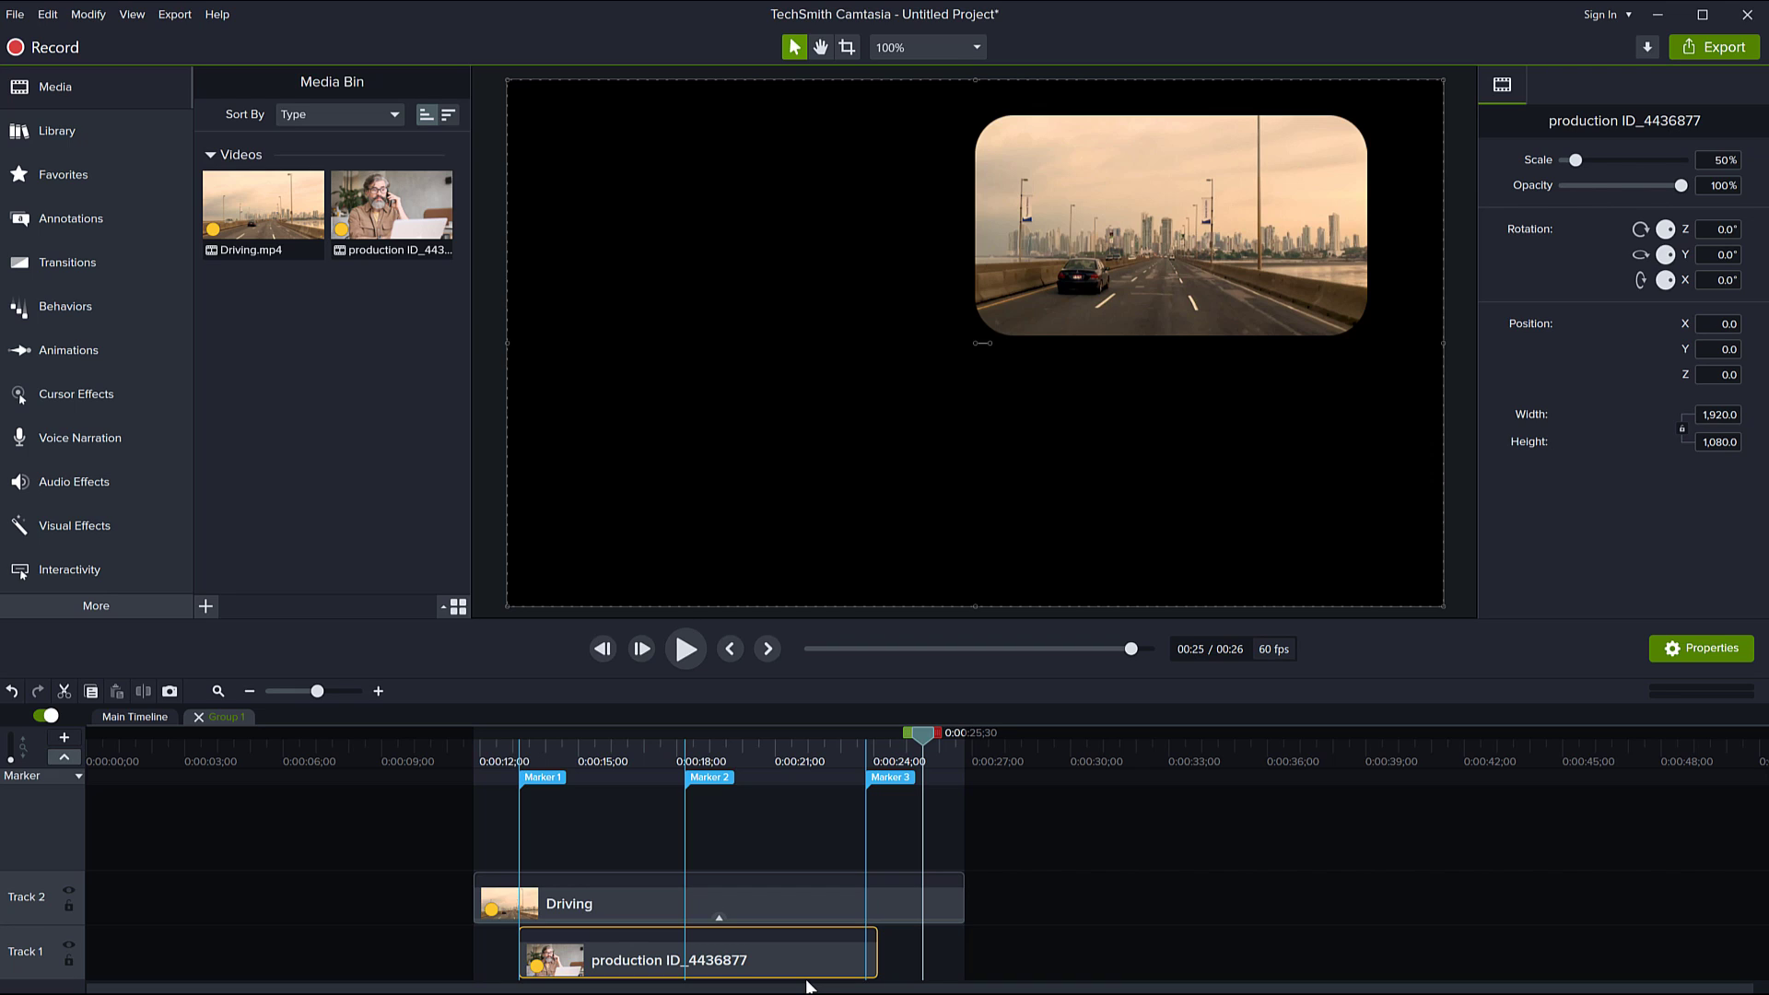
drag(807, 987, 779, 951)
click(138, 715)
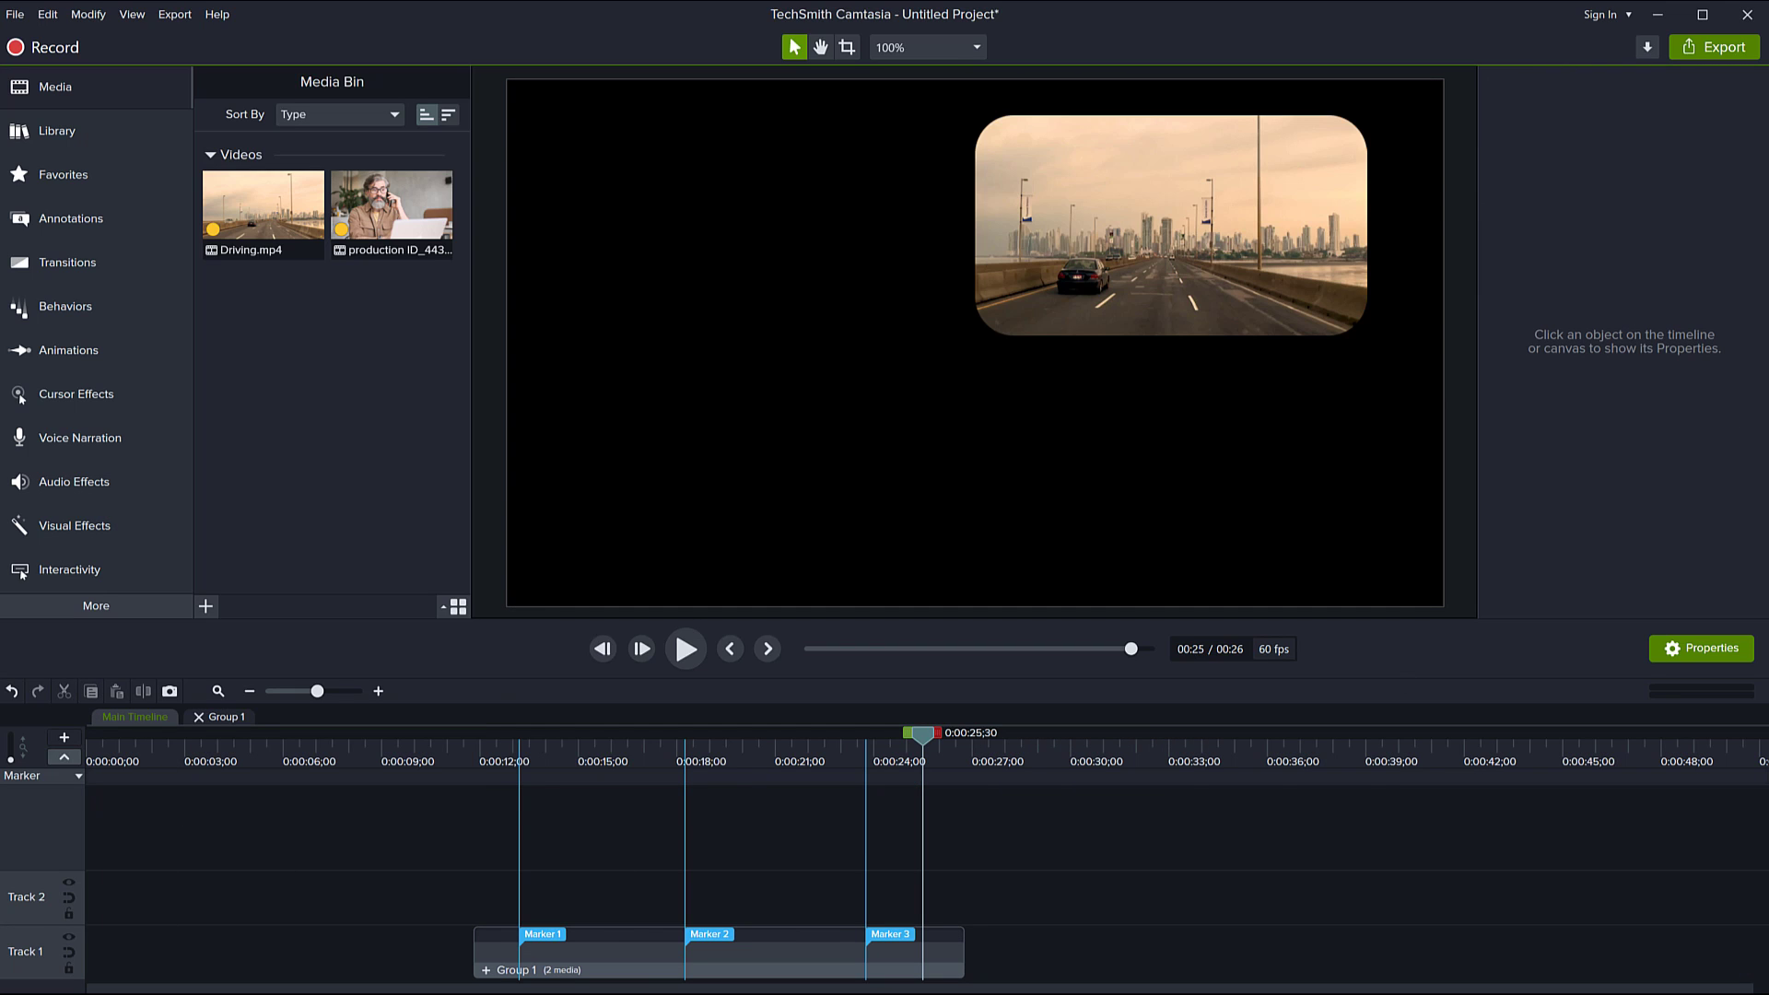
Step: Copy Group 1 and place the copy on Track 2, starting at about 30 seconds
click(642, 961)
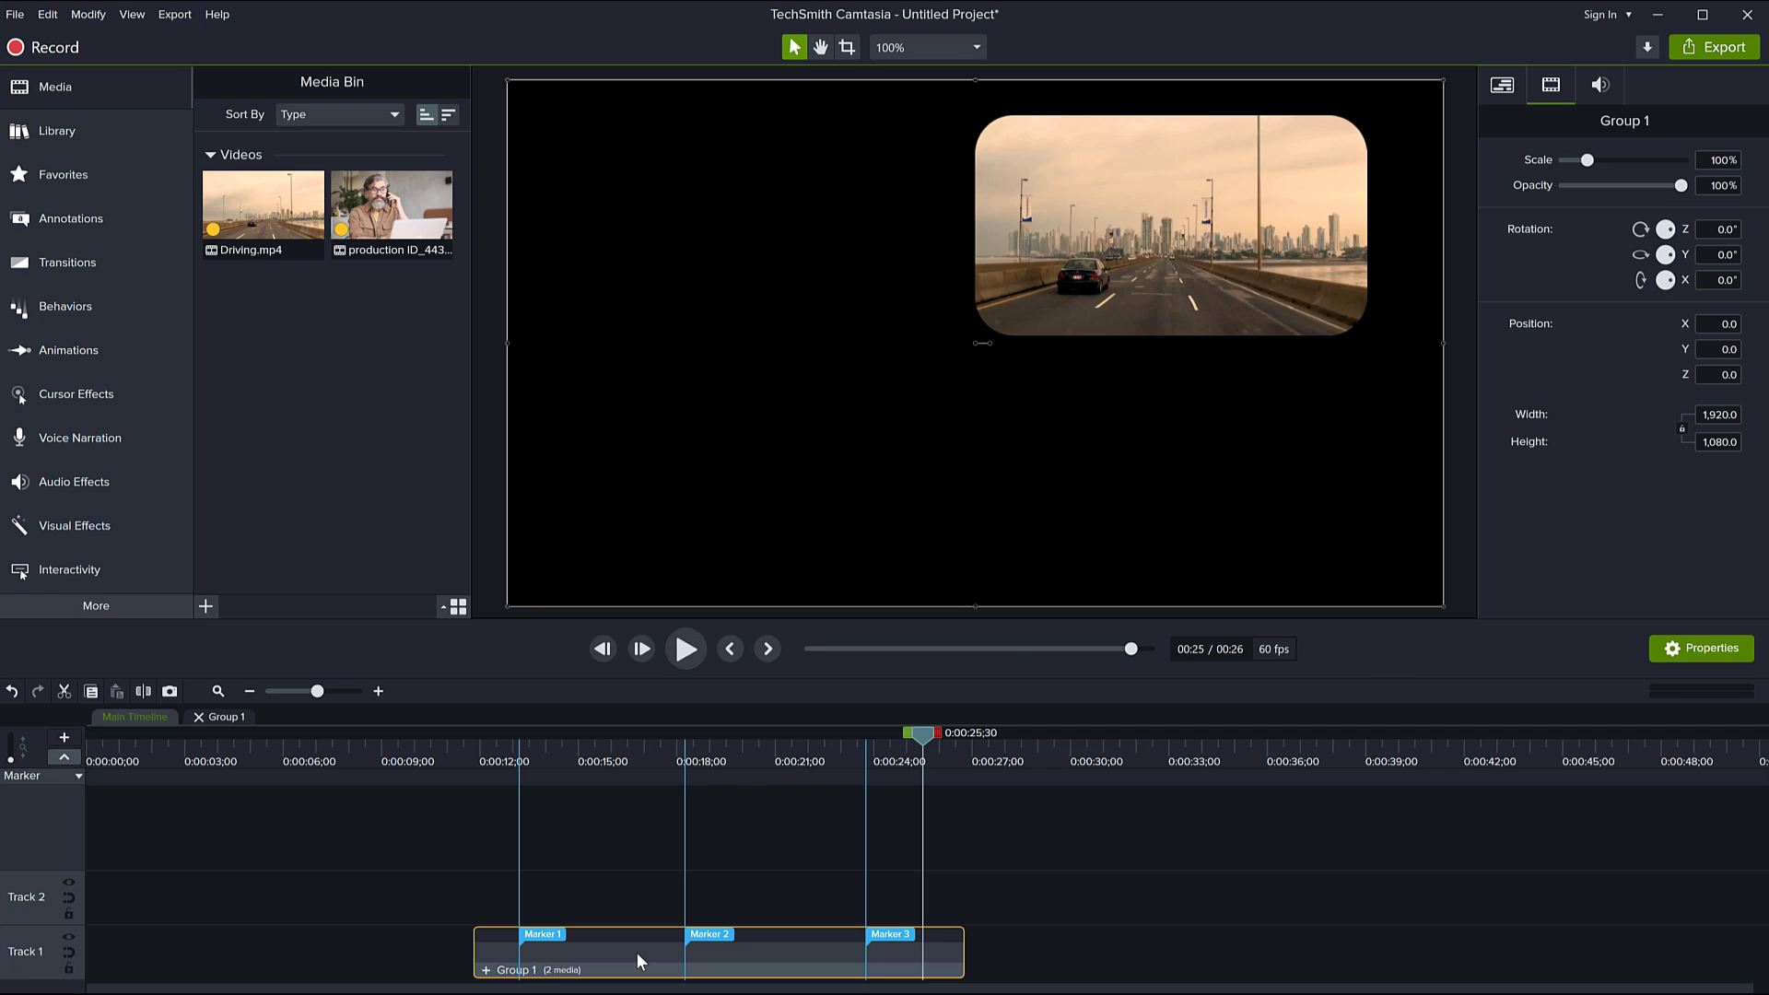
key(ctrl+c)
key(ctrl+v)
drag(1089, 897, 1222, 887)
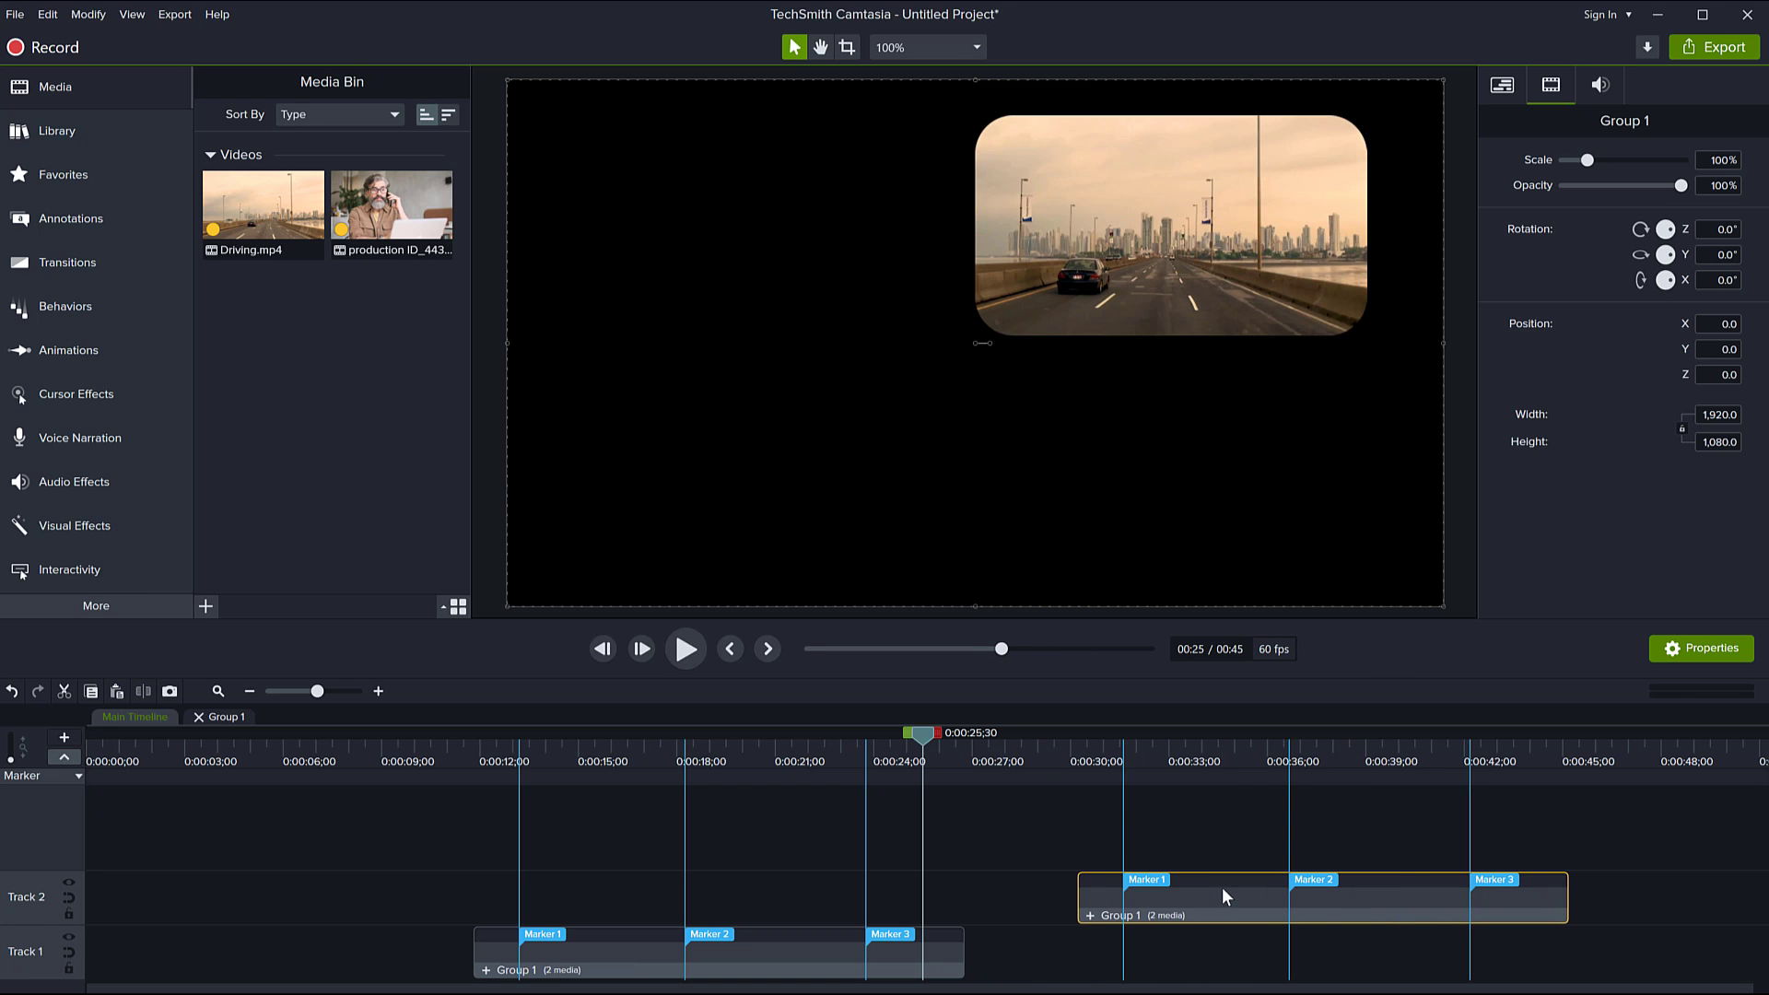
Step: Rename the copied group on Track 2 as Group 2
right_click(1126, 914)
click(947, 813)
text(Group 2)
key(Return)
Step: Open Group 2, compare its timeline with Group 1's timeline, and close both group timelines
double_click(1192, 915)
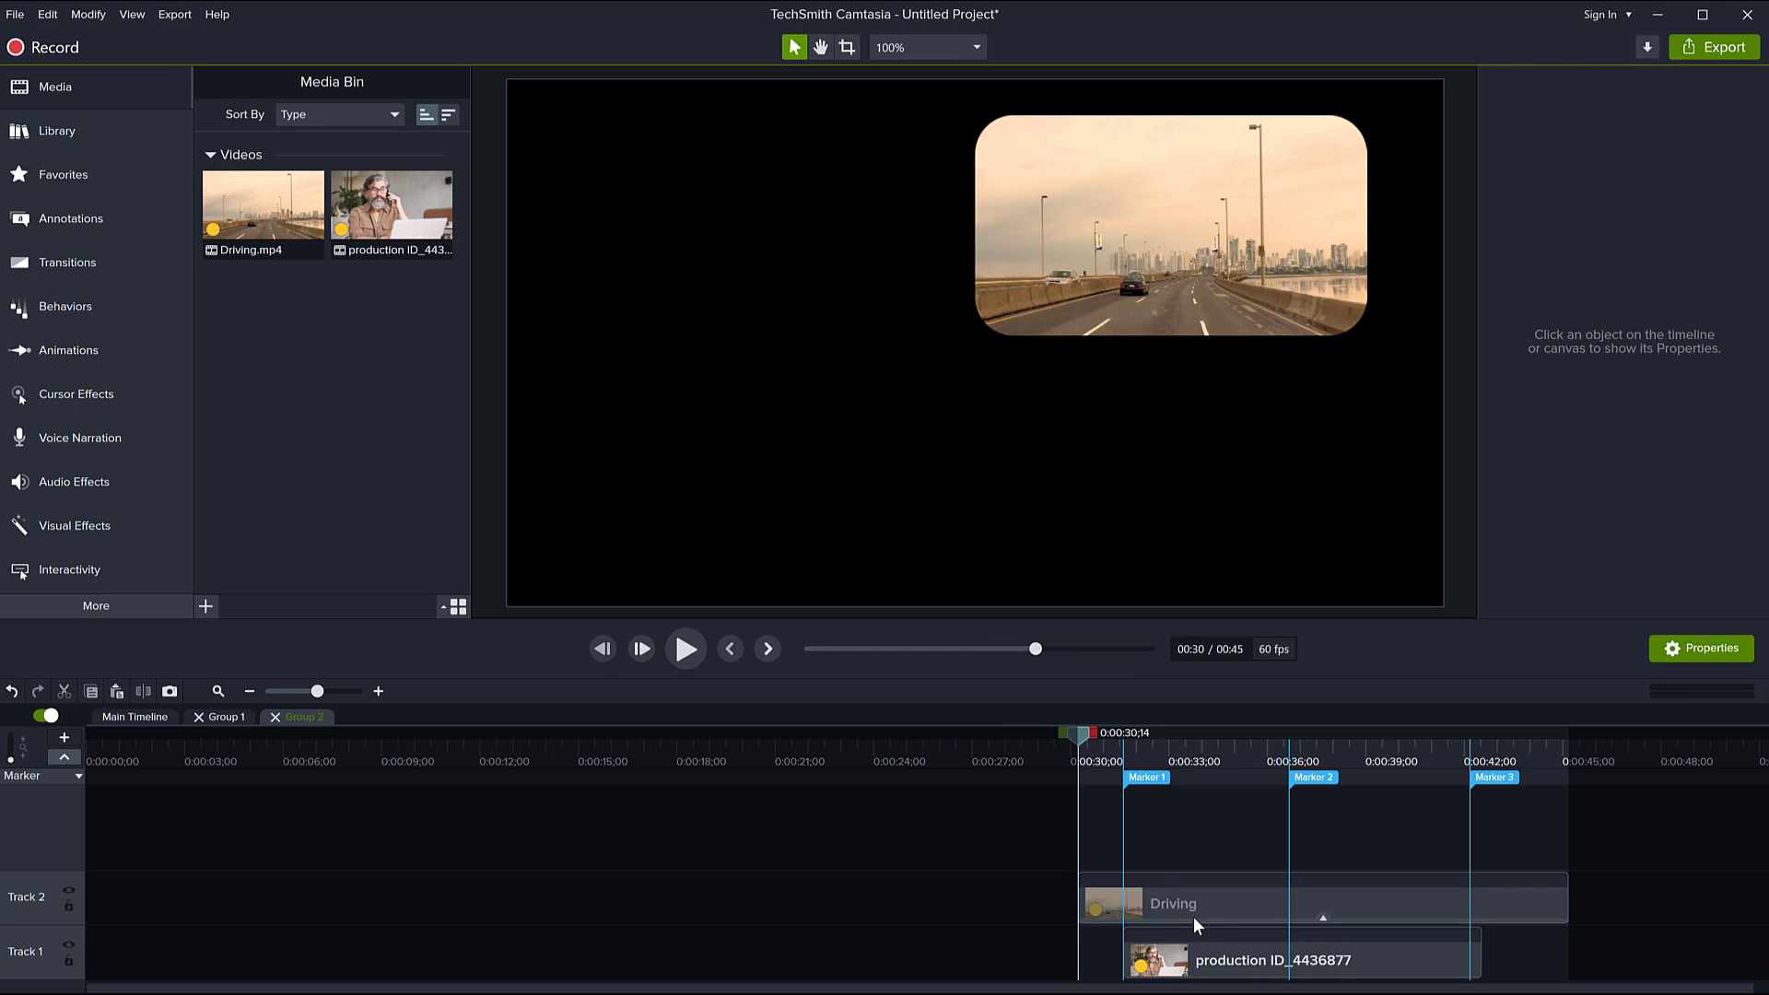
click(231, 715)
click(296, 716)
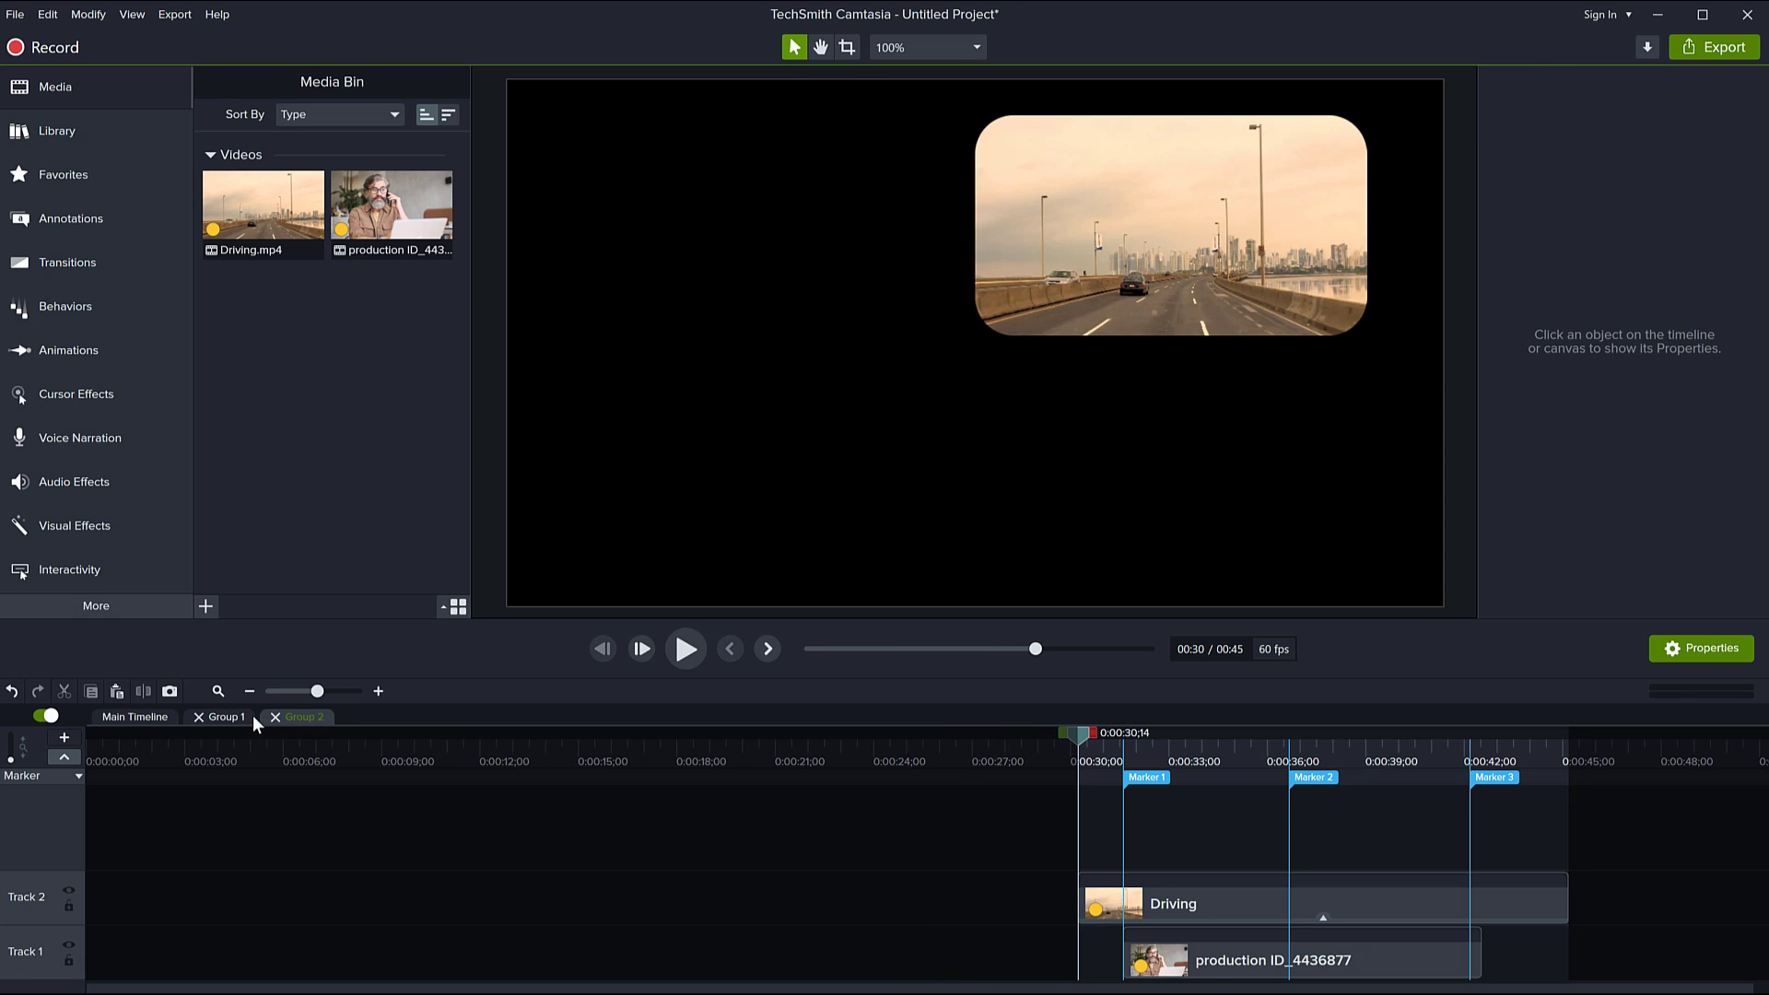
click(234, 715)
click(306, 717)
click(276, 717)
click(199, 717)
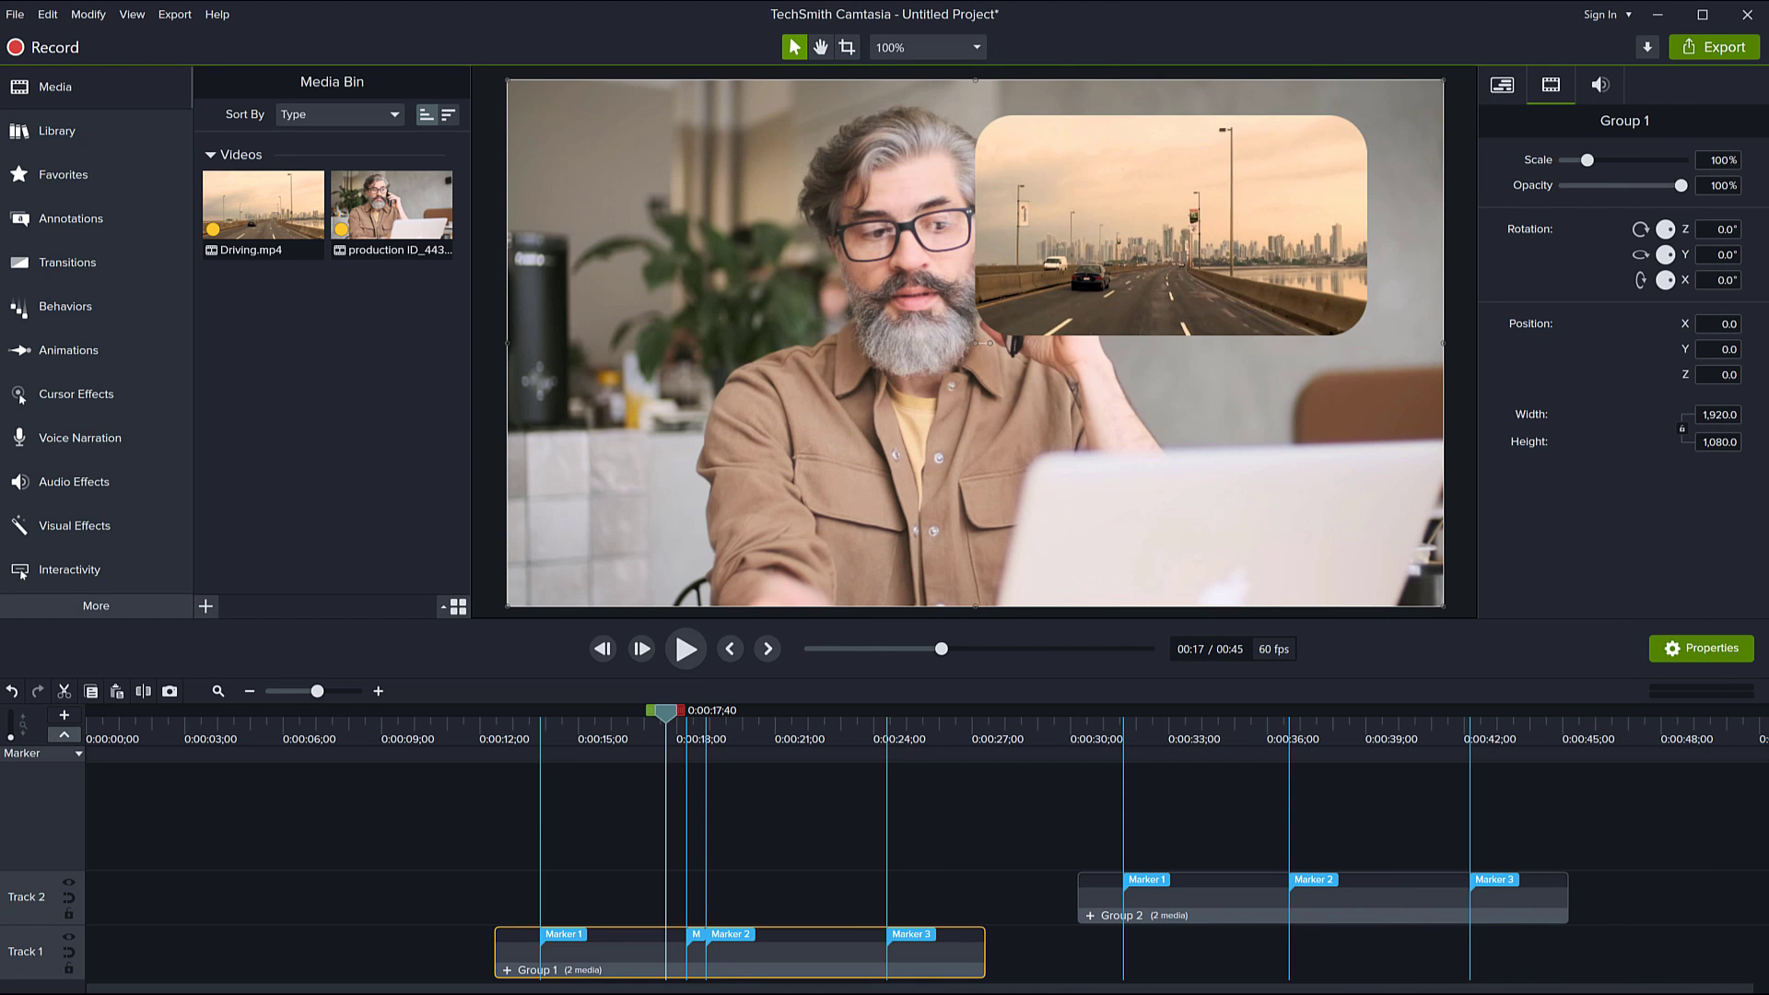
click(380, 812)
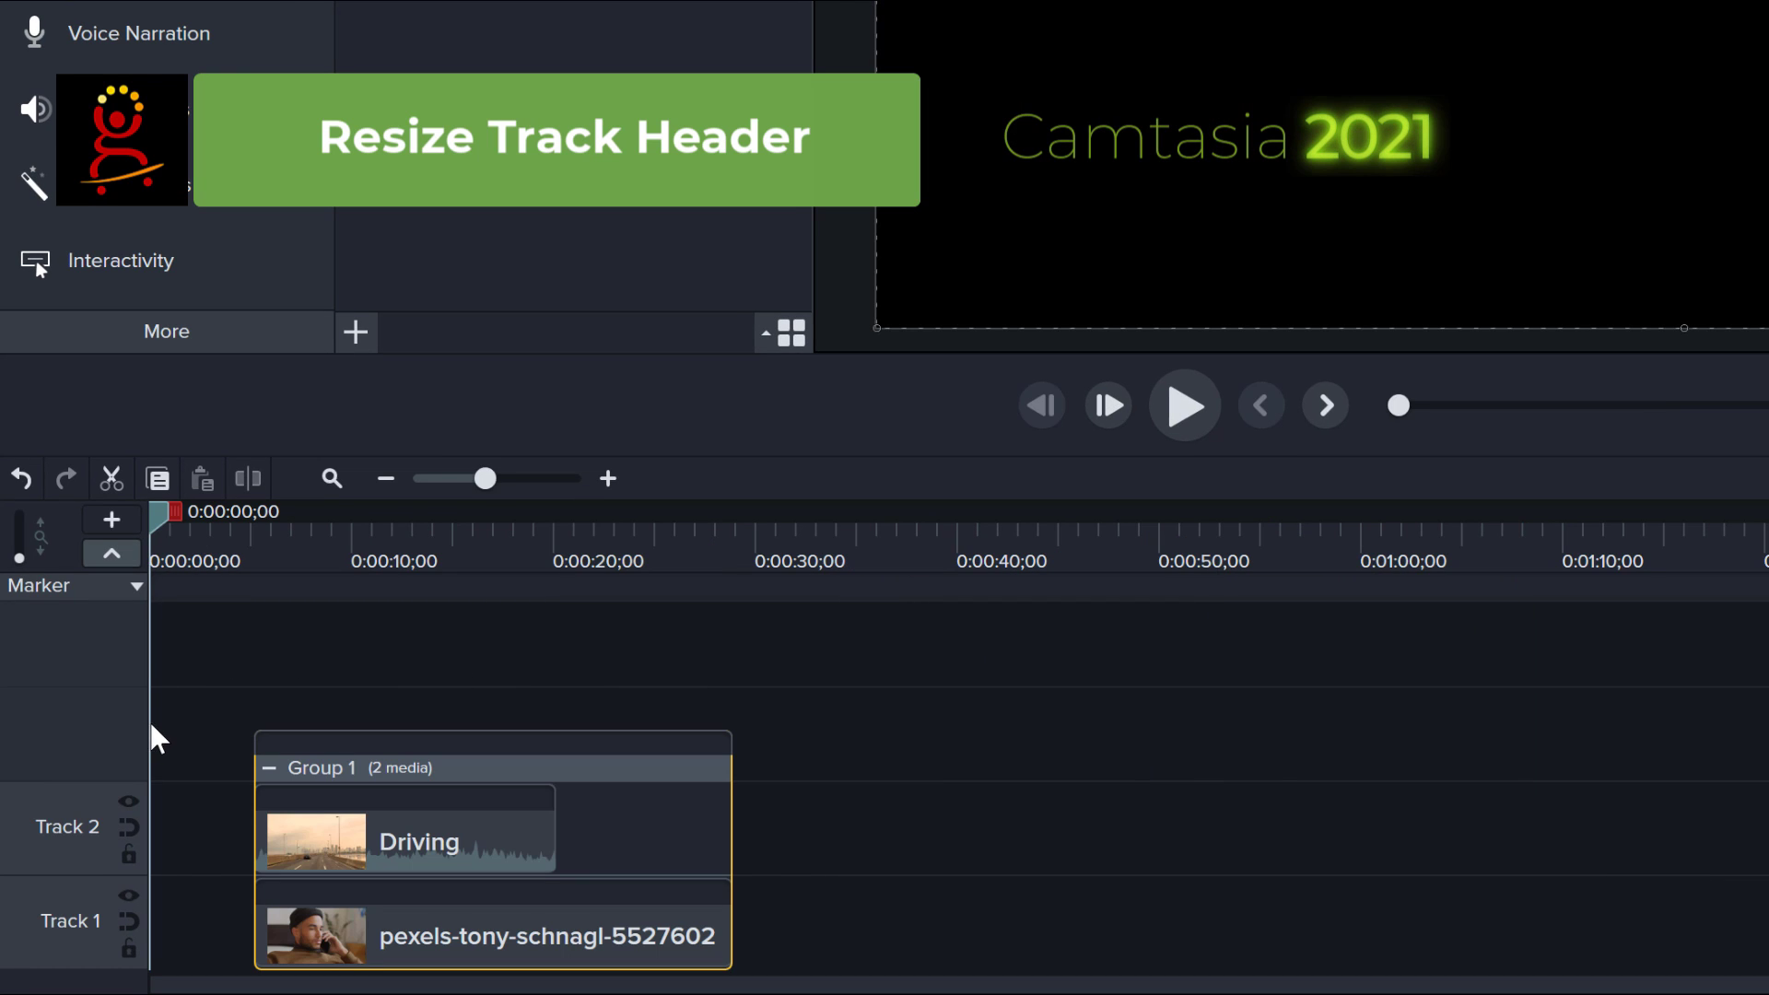
Step: Rename Track 2 as "This is my first track" in the project with the Driving and pexels-tony-schnagl-5527602 clips
double_click(74, 828)
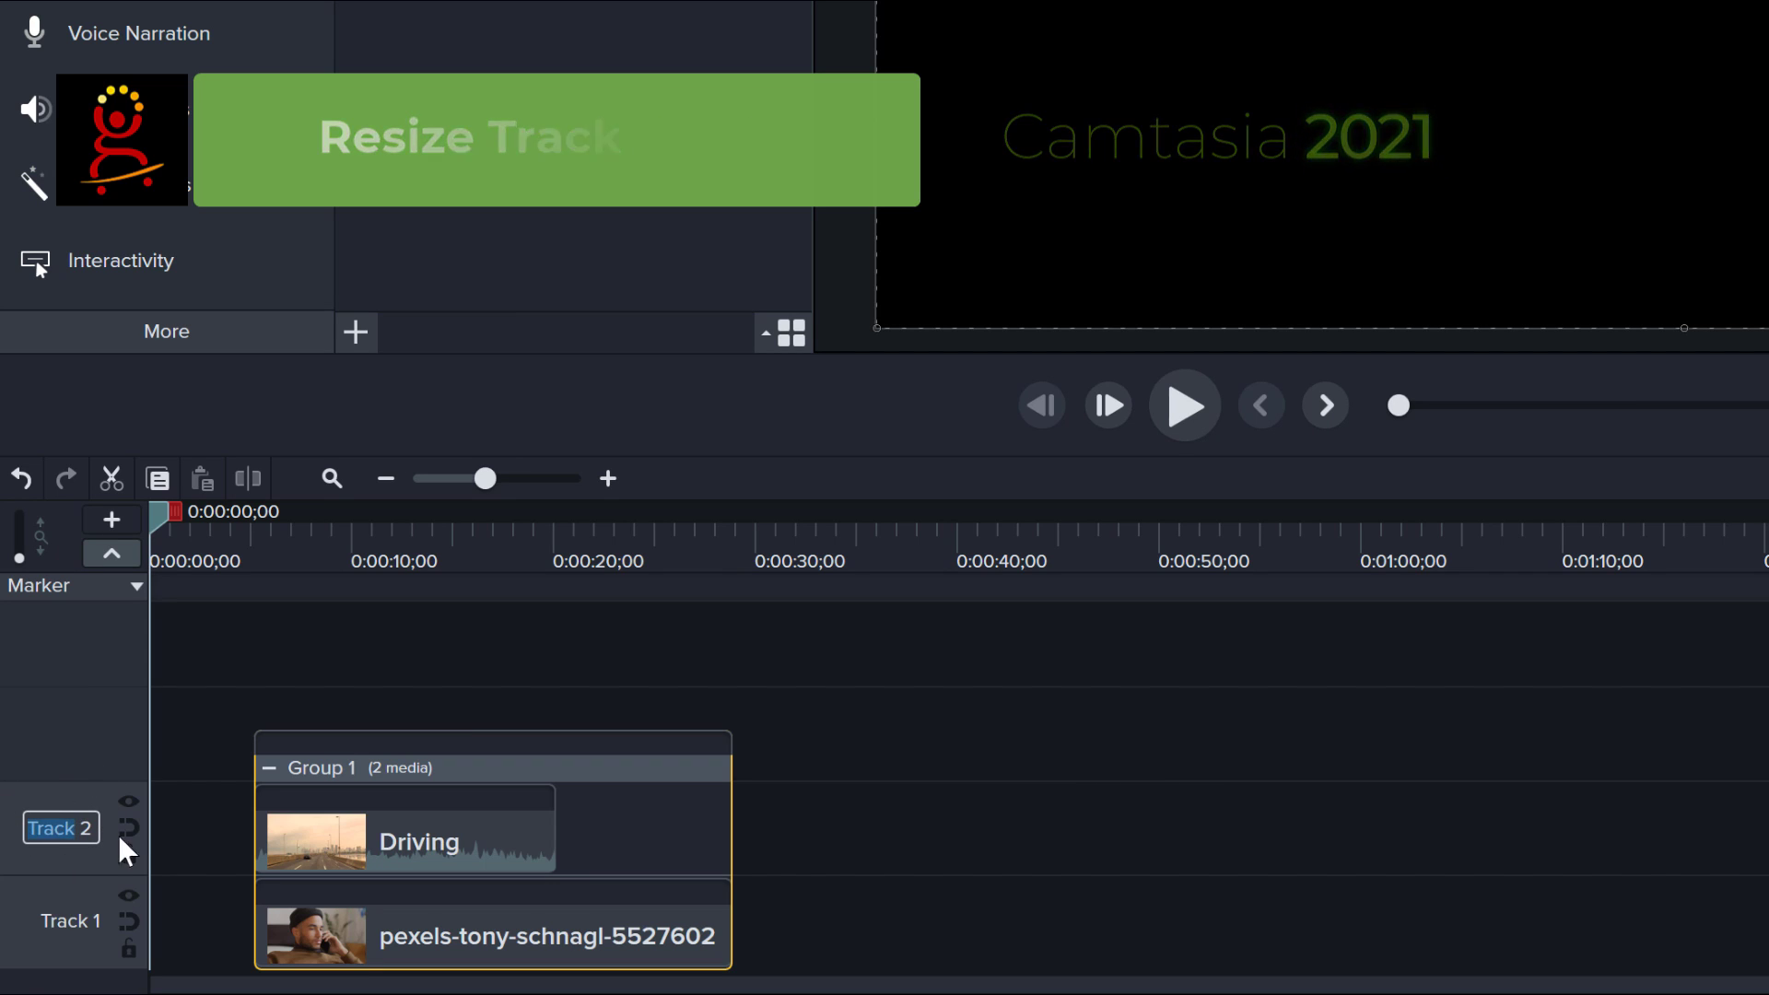
text(T)
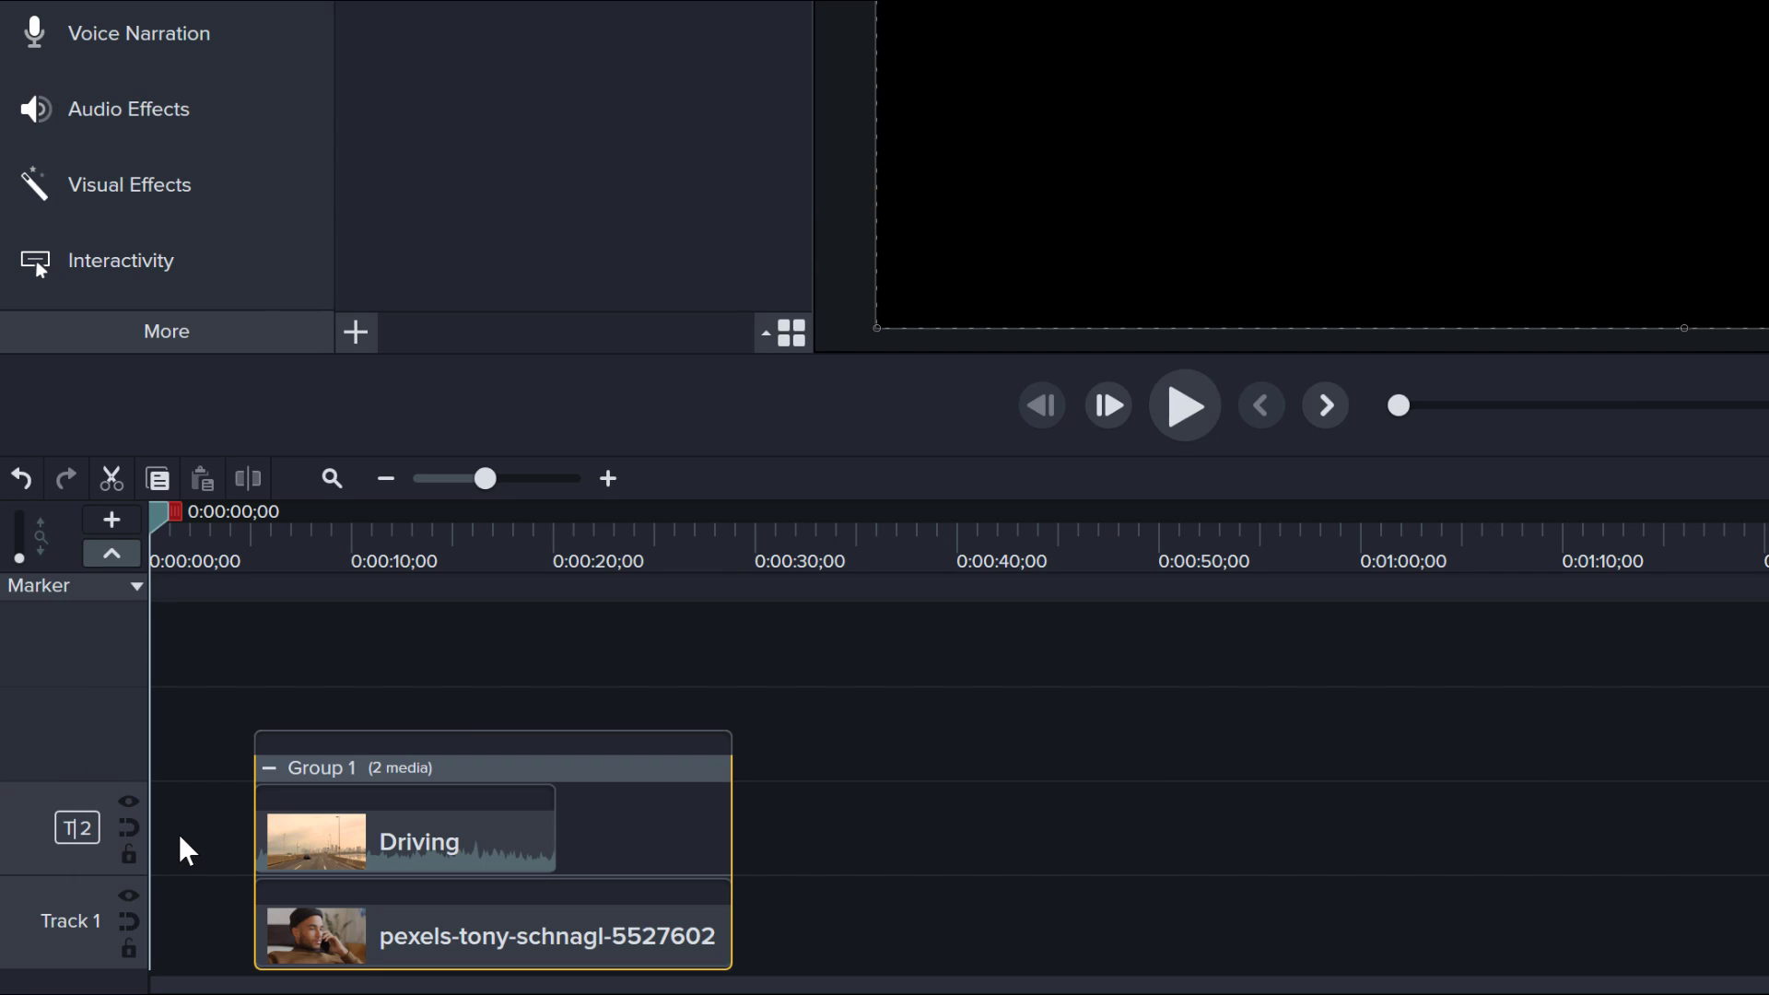
text(his is my fir)
text(st track)
key(Return)
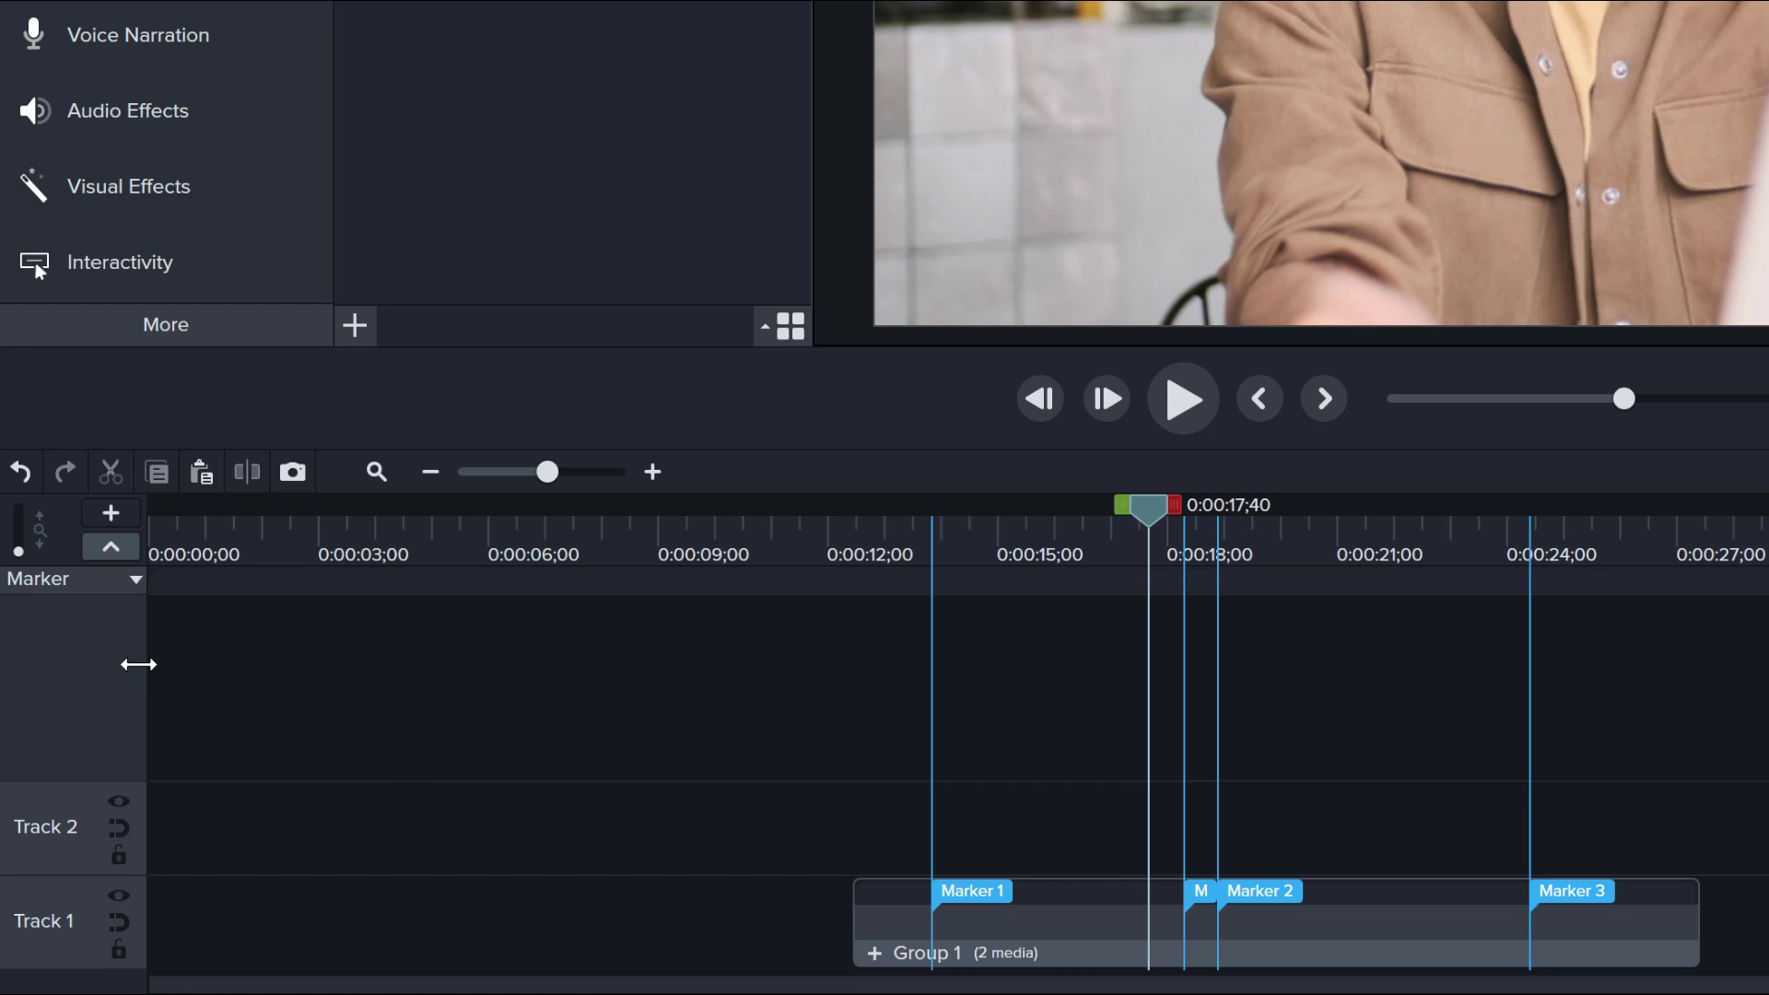
Step: Widen the track header to about twice its width and rename Track 2 as "This is track 2"
drag(230, 677, 456, 691)
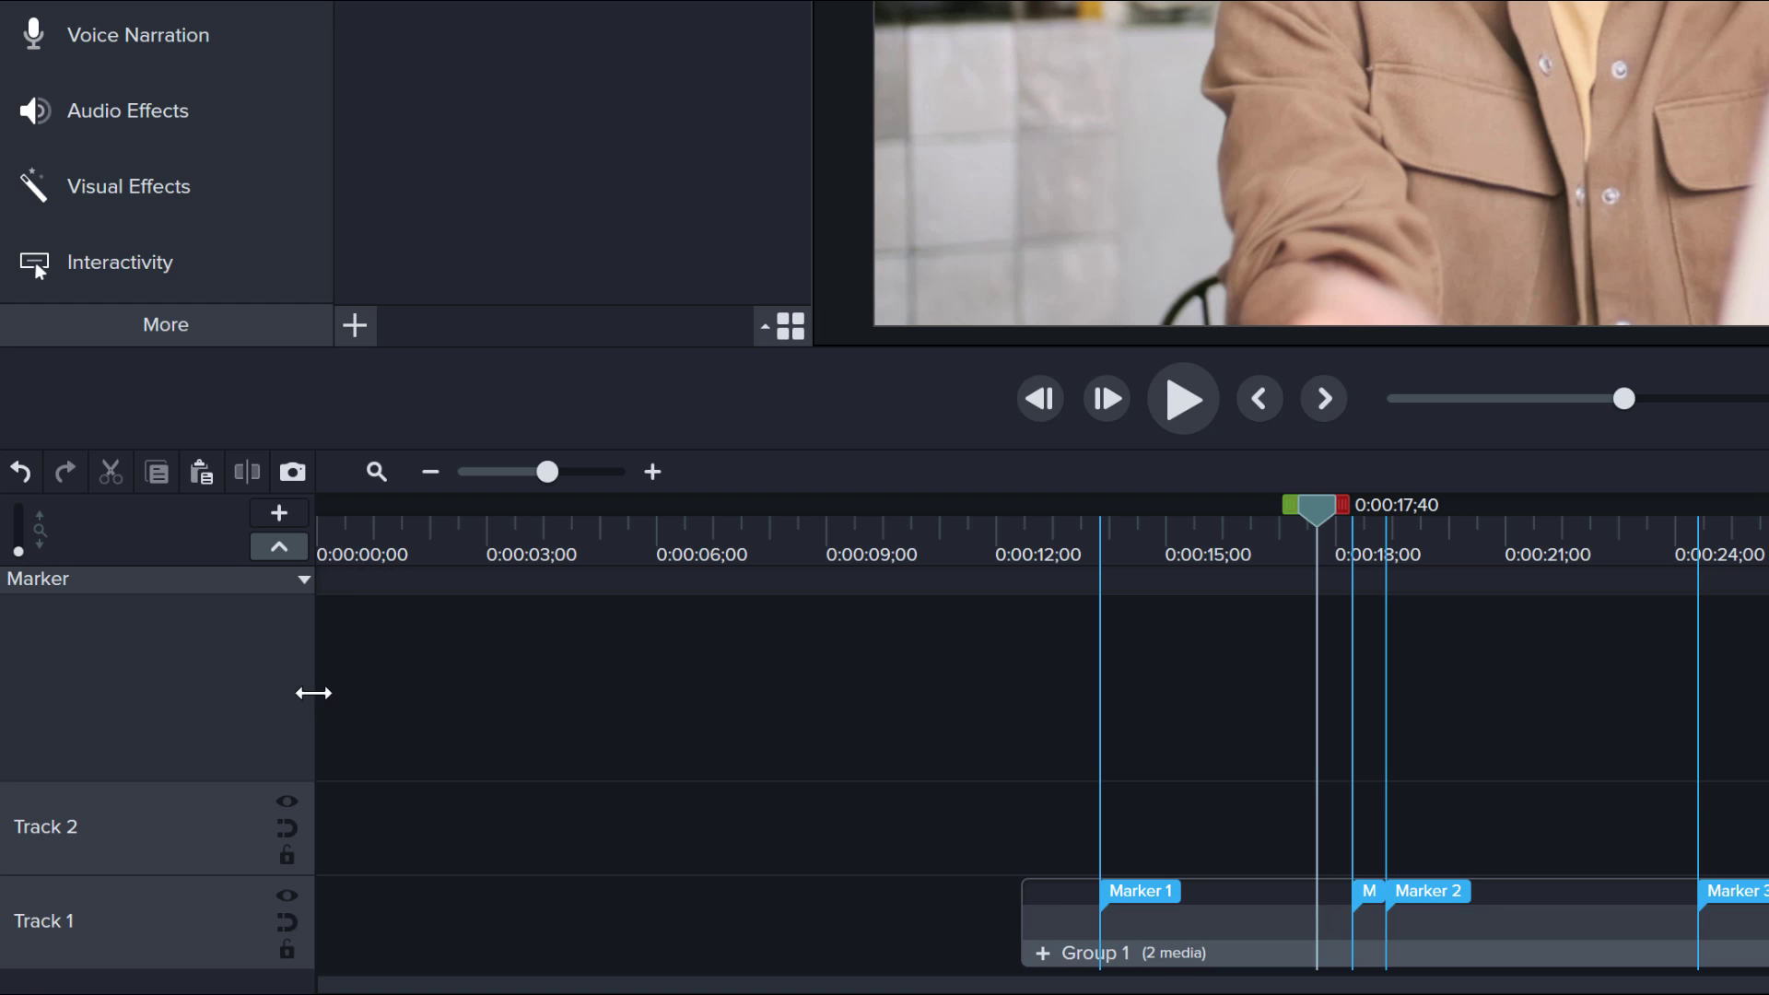
mouse_move(315, 691)
mouse_down()
mouse_move(194, 718)
mouse_move(314, 718)
mouse_up()
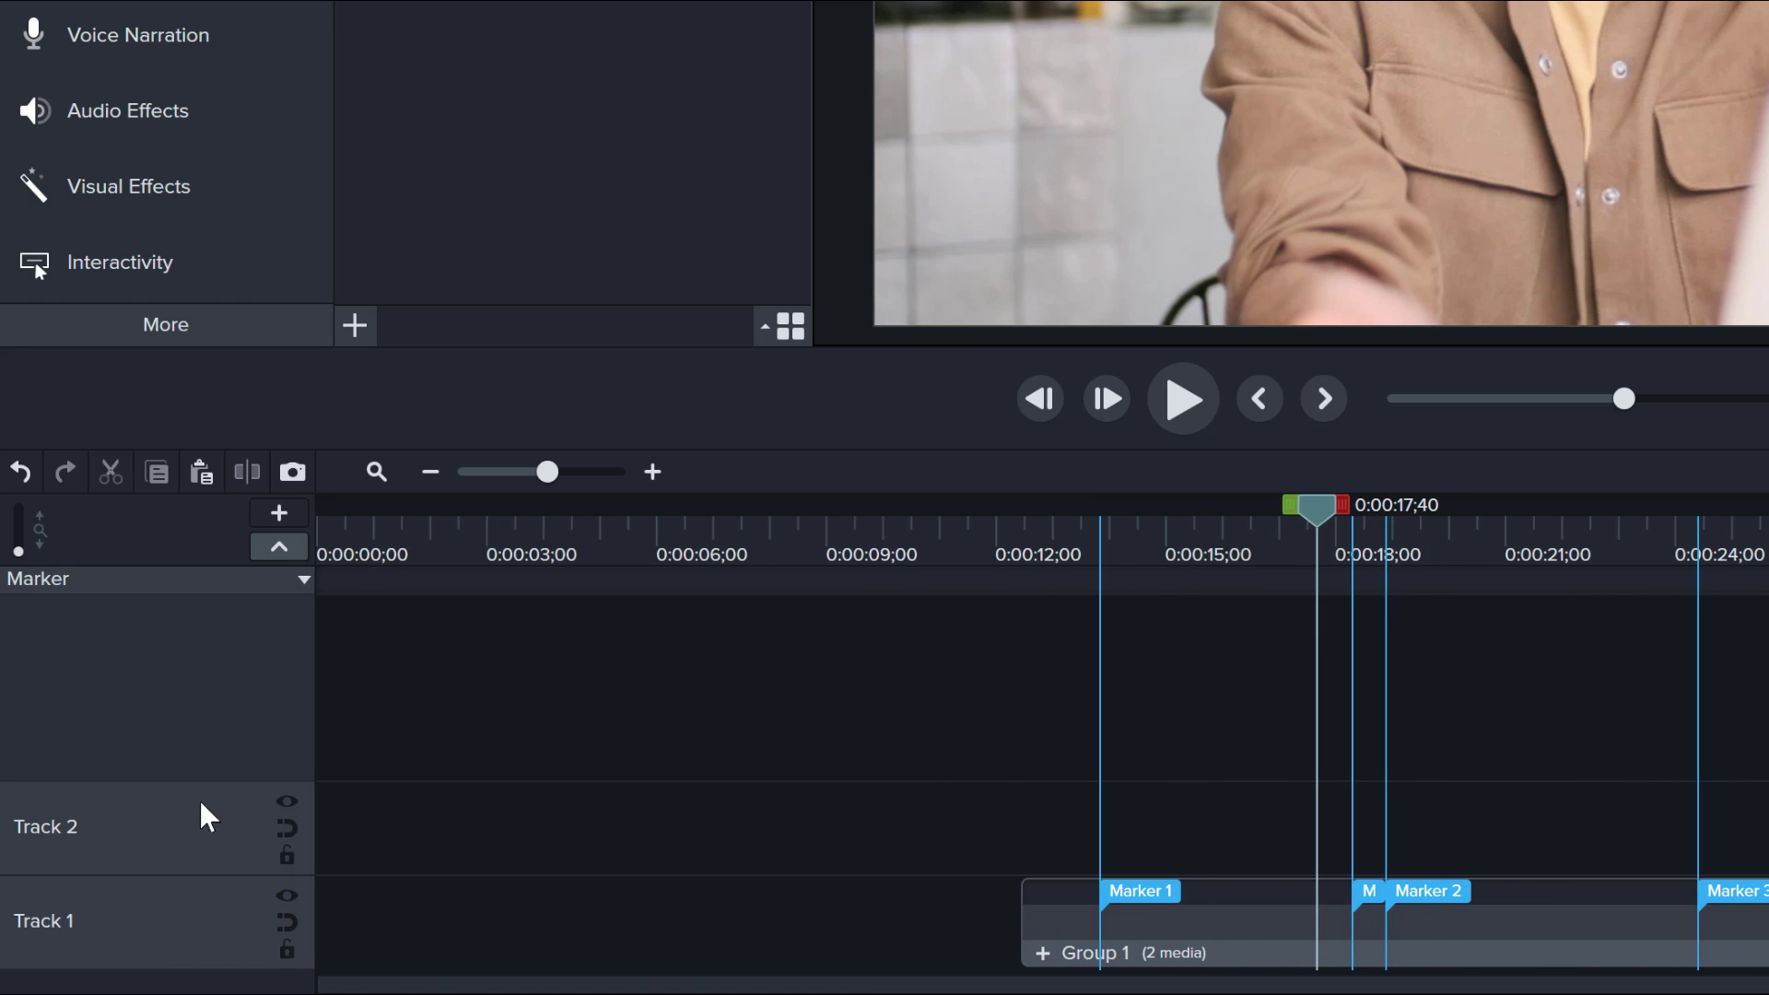
double_click(47, 829)
text(This is track 2)
key(Return)
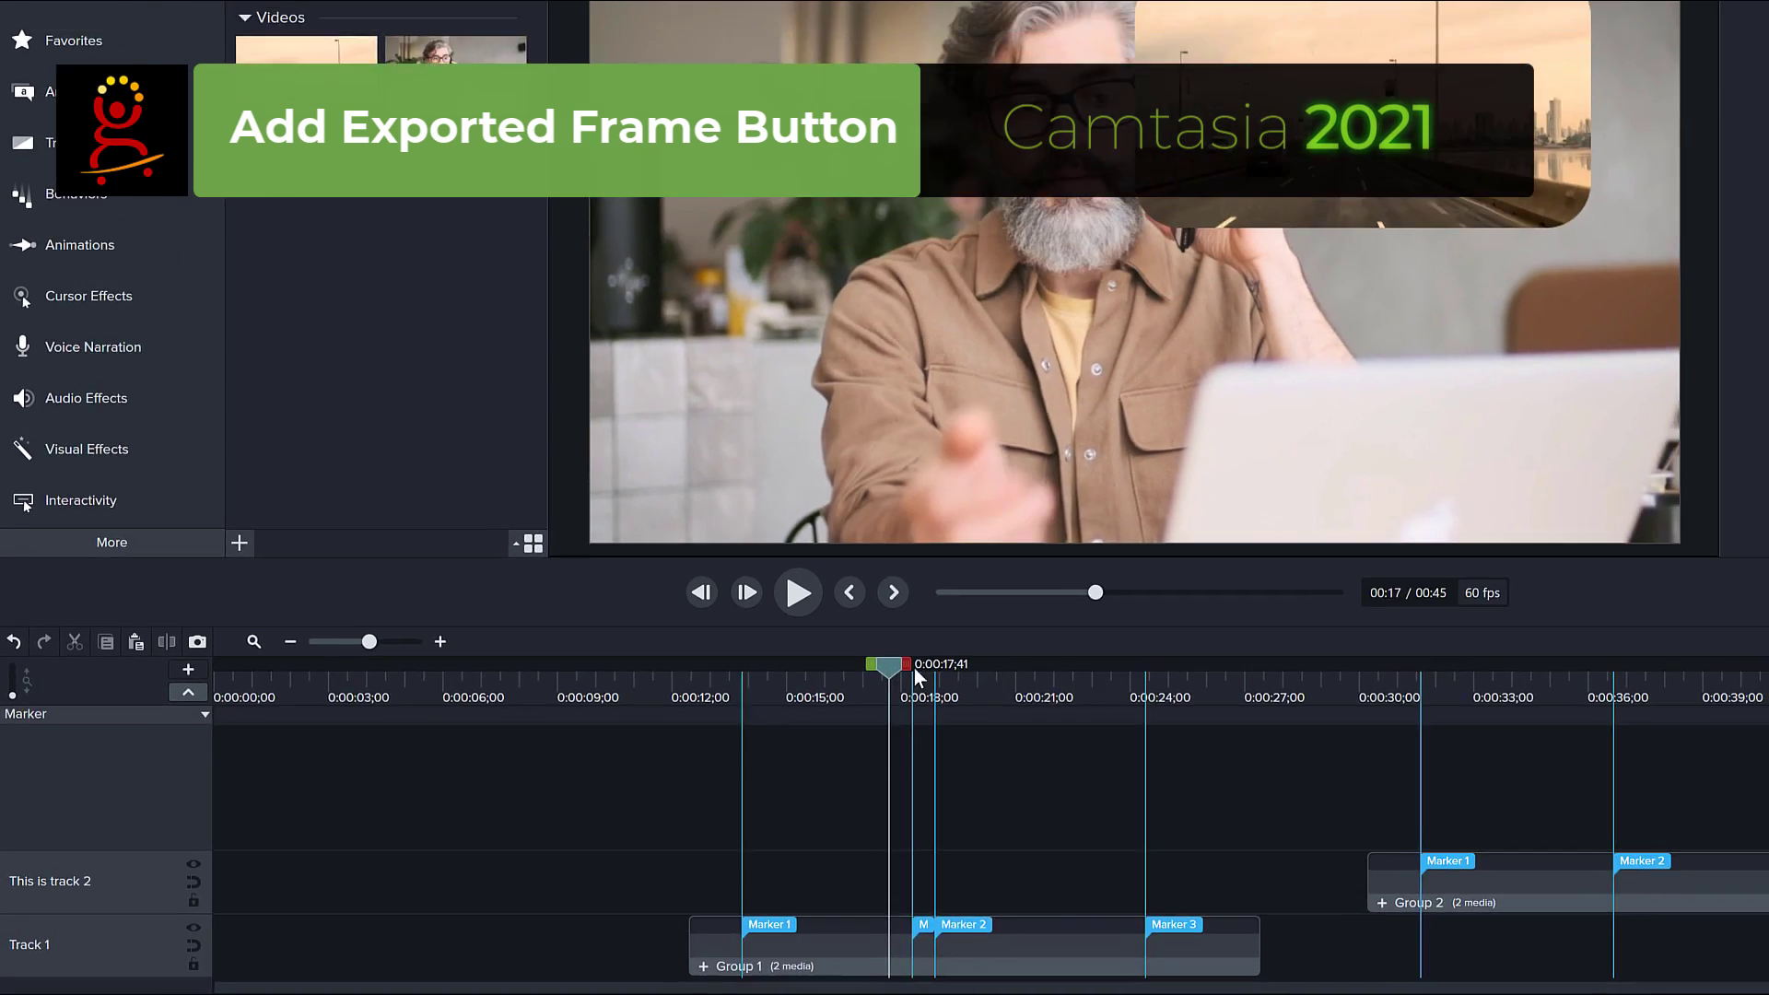
Step: Add an exported frame to the timeline at 0:00:21;43 and another one at 0:00:16;20
drag(914, 667, 1021, 694)
drag(876, 745, 896, 744)
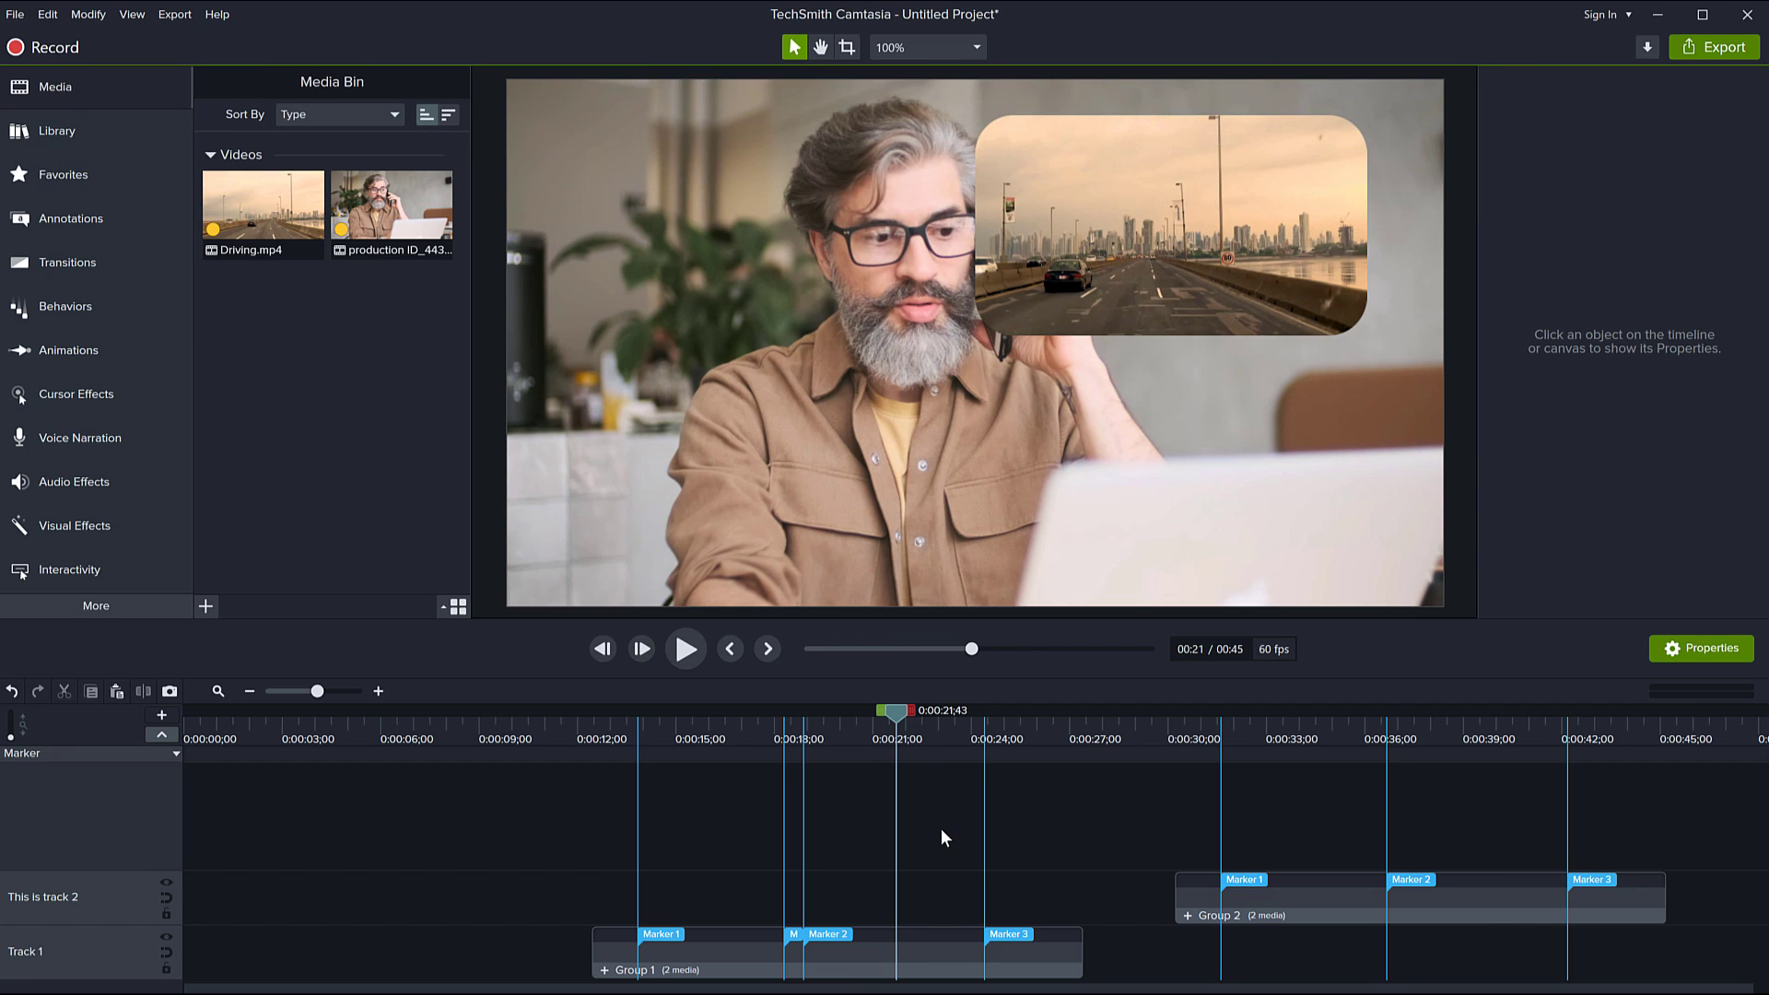
right_click(893, 711)
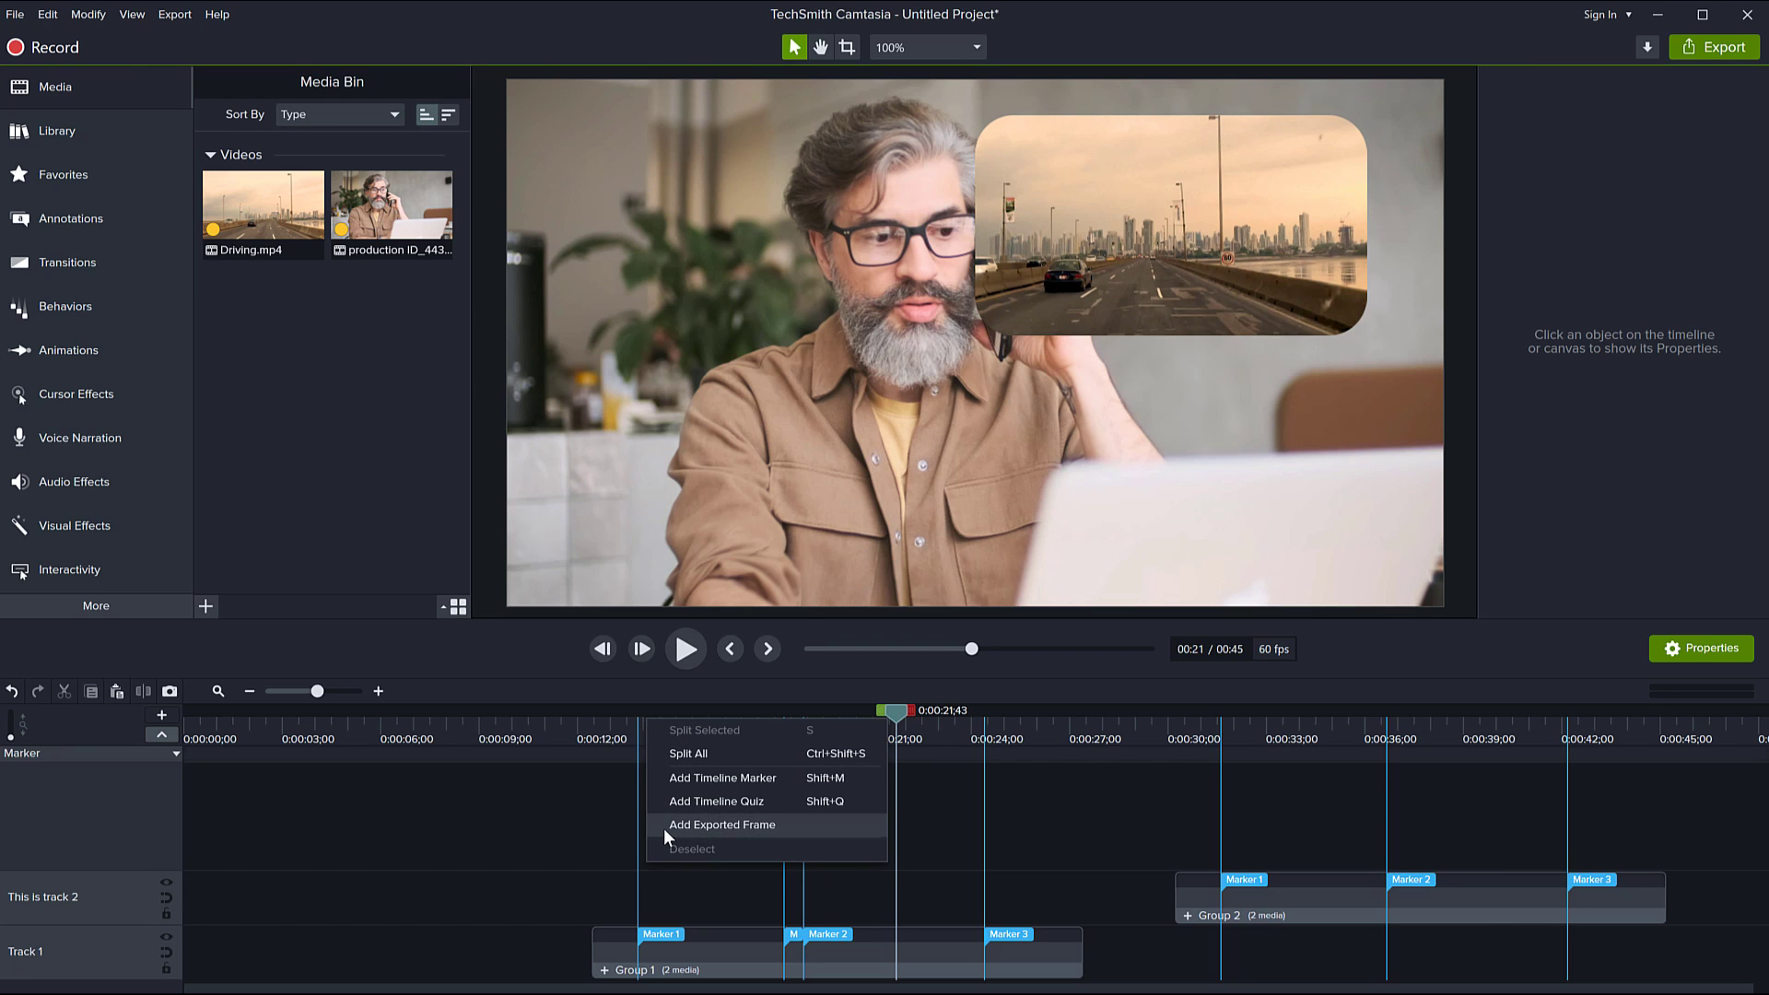
click(715, 827)
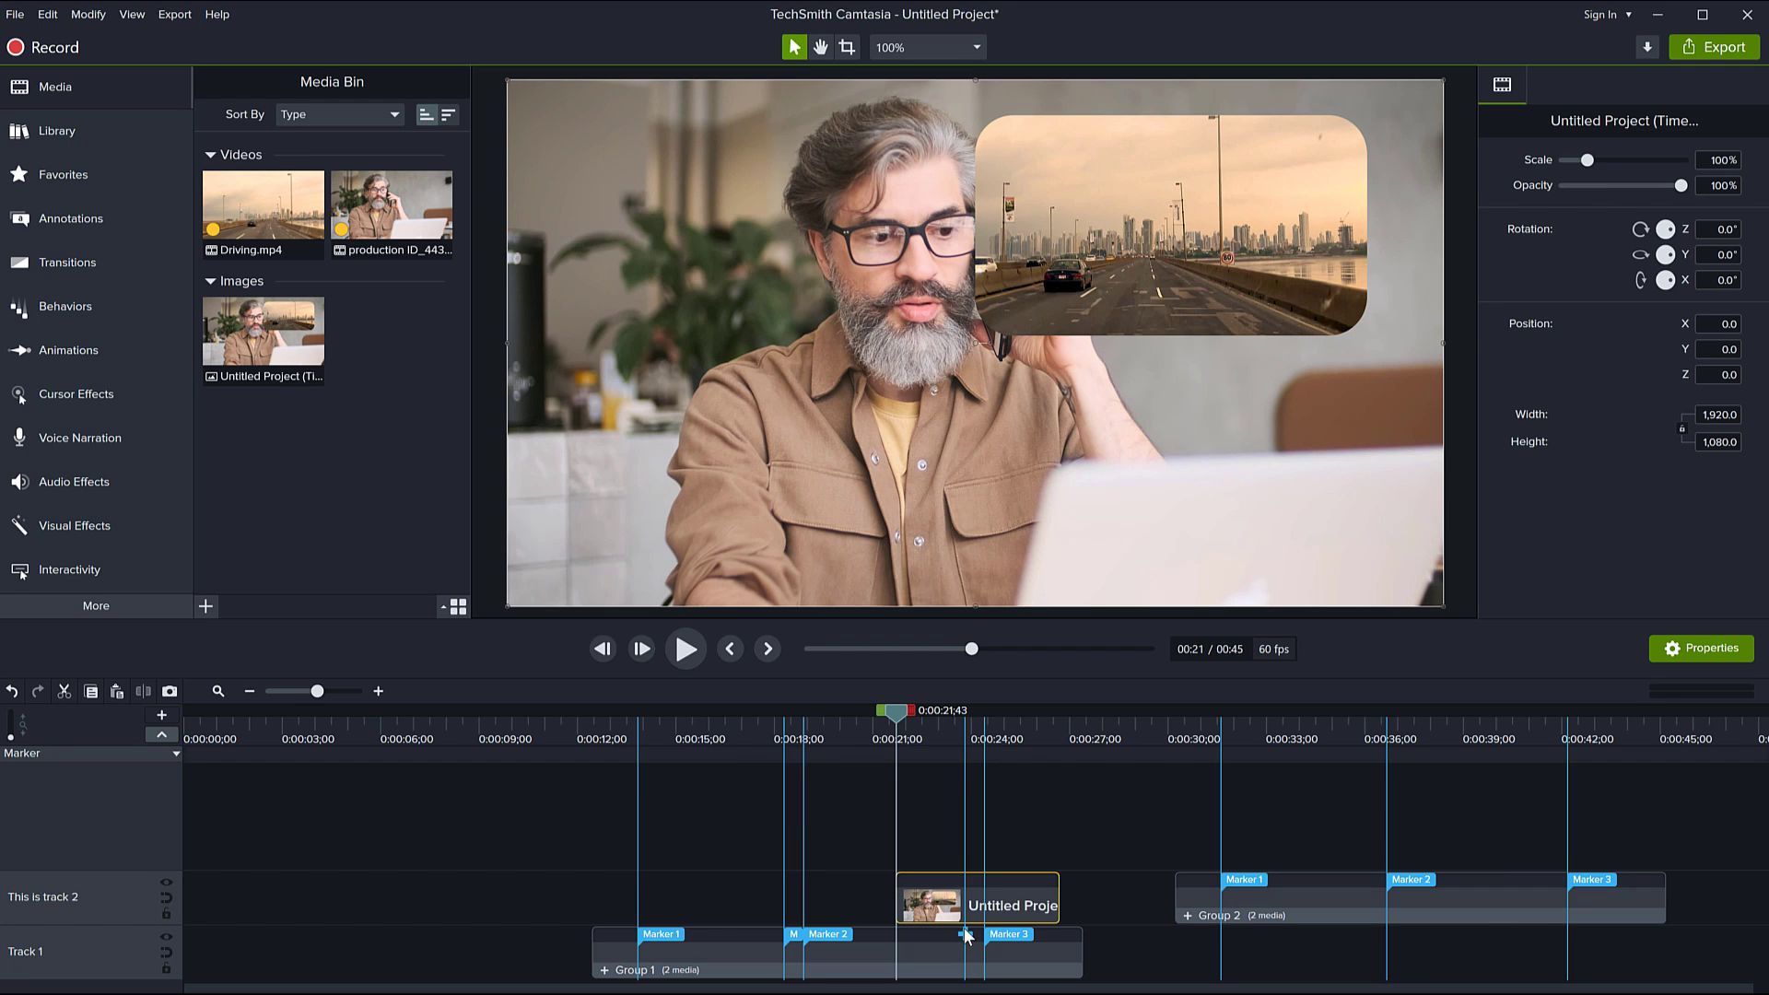
drag(895, 710, 722, 740)
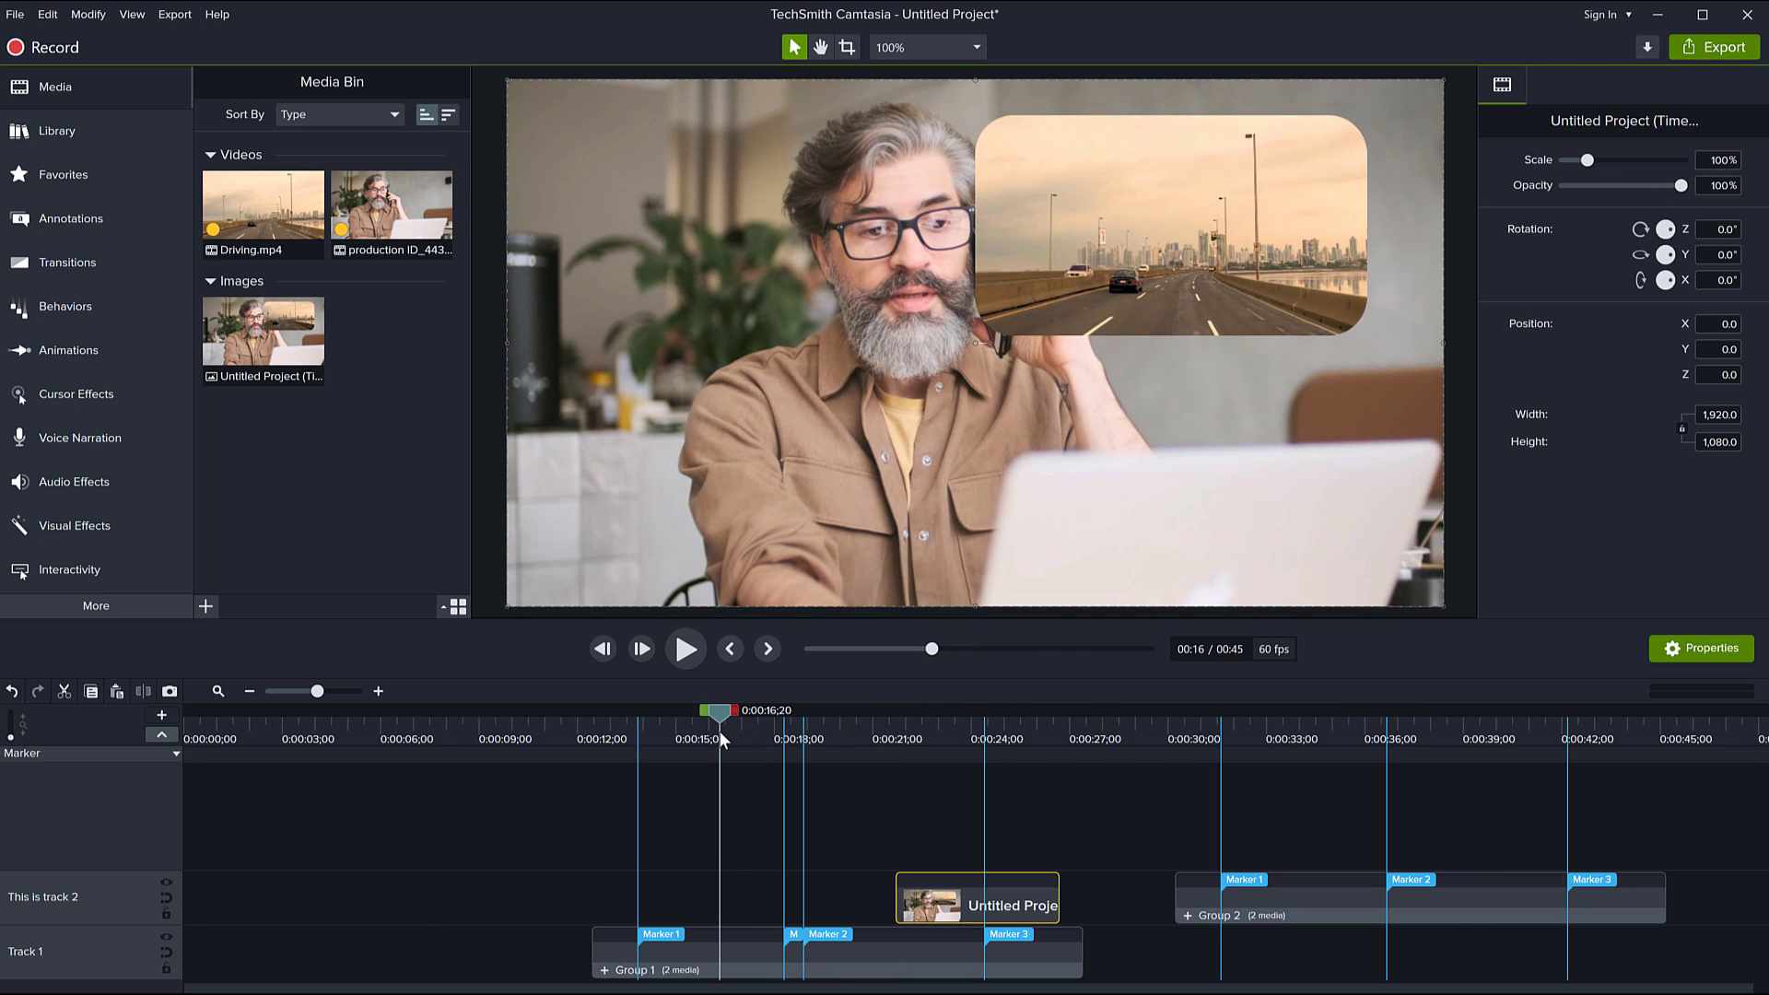
click(171, 692)
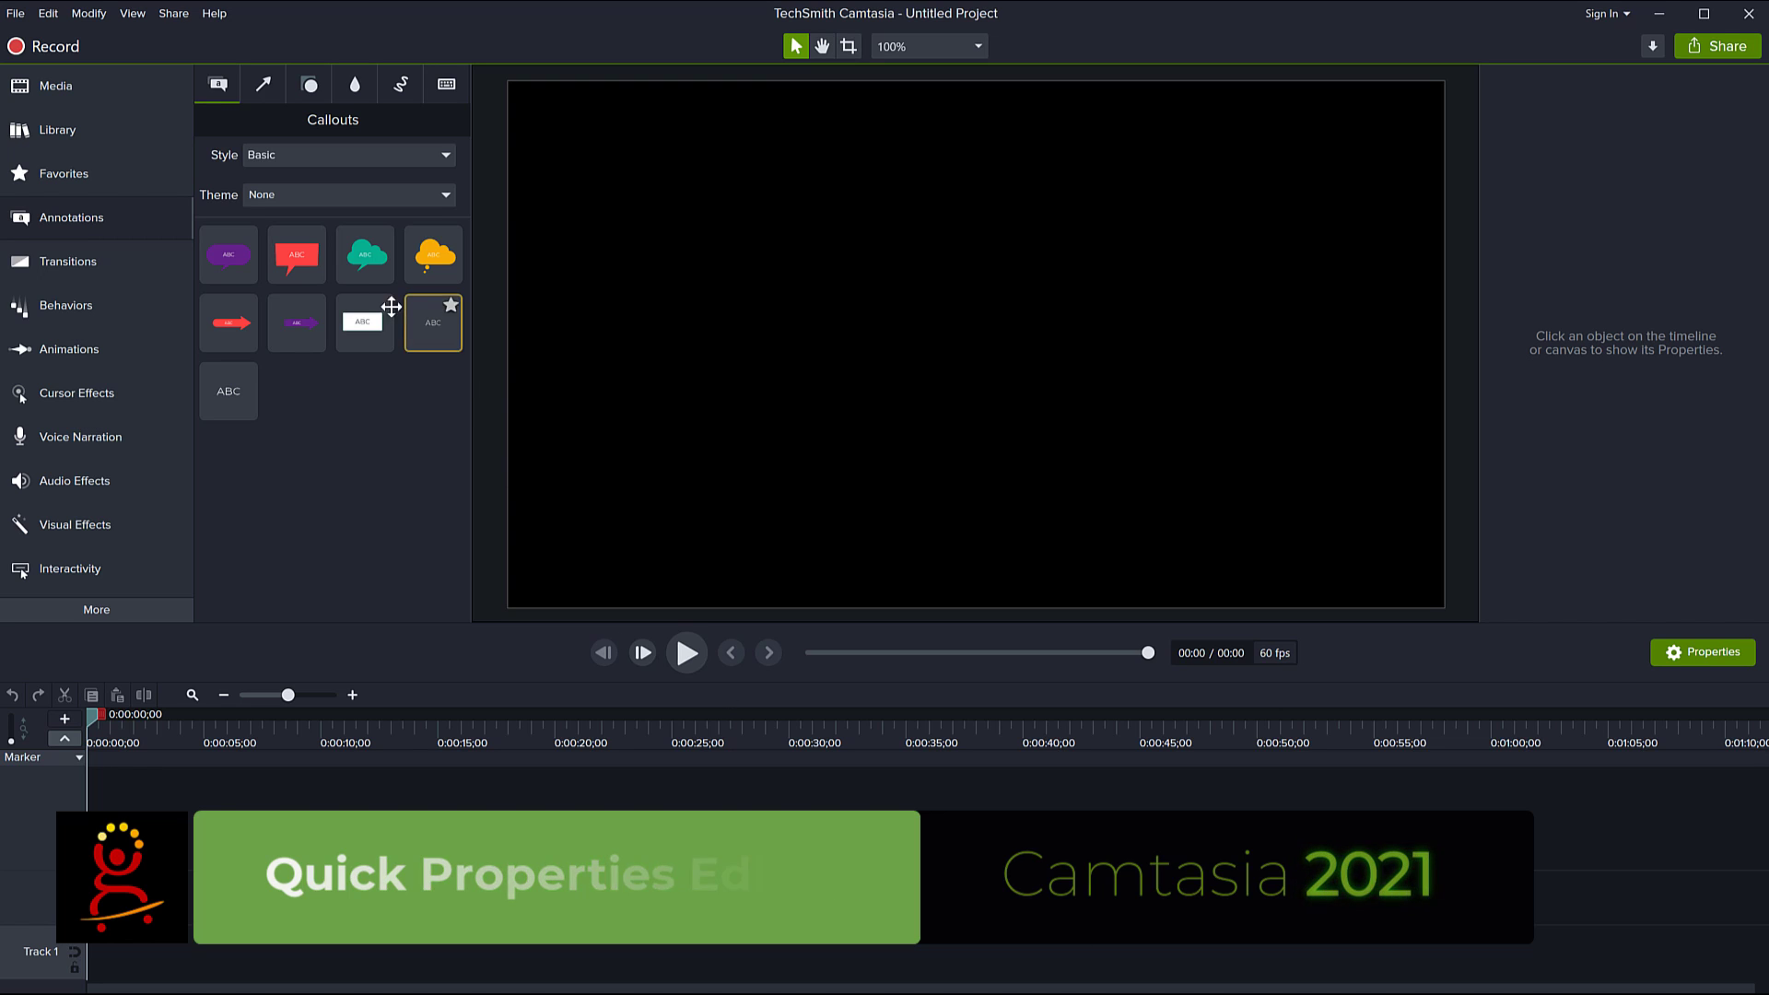
Step: Add the white text rectangle callout near the top of the canvas and review its text and annotation properties
drag(403, 335, 1266, 255)
double_click(982, 256)
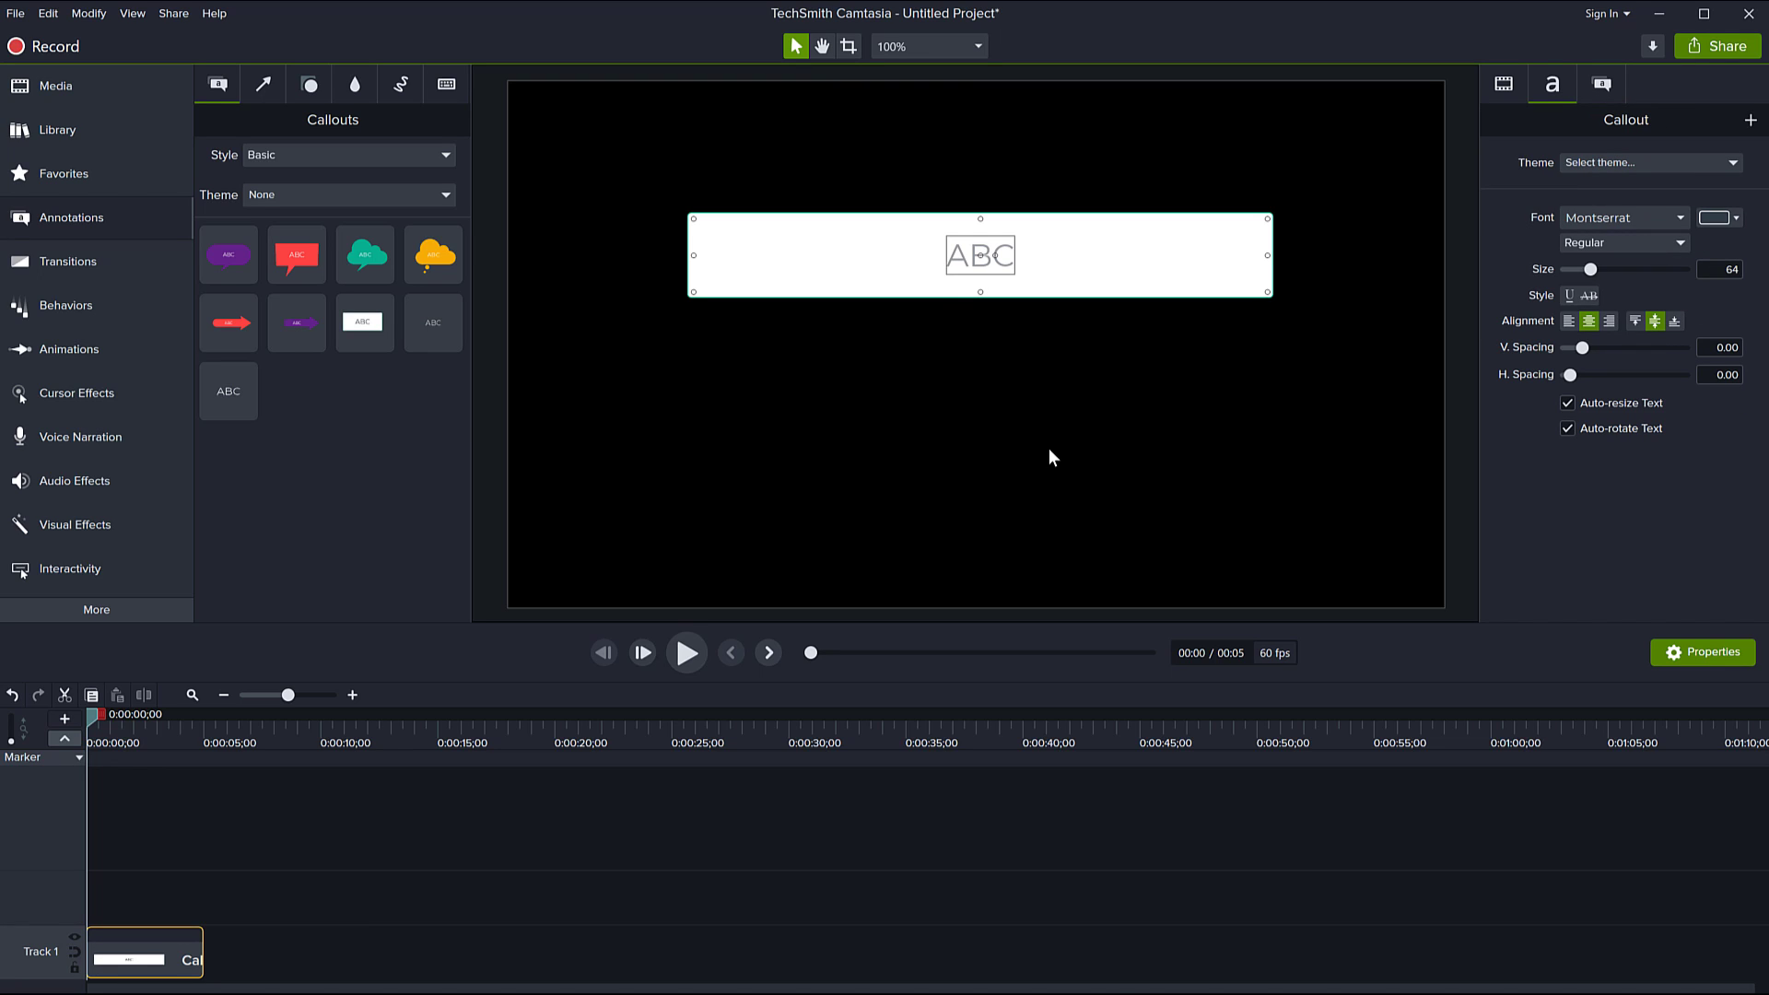
click(802, 238)
click(803, 367)
click(824, 271)
click(1601, 88)
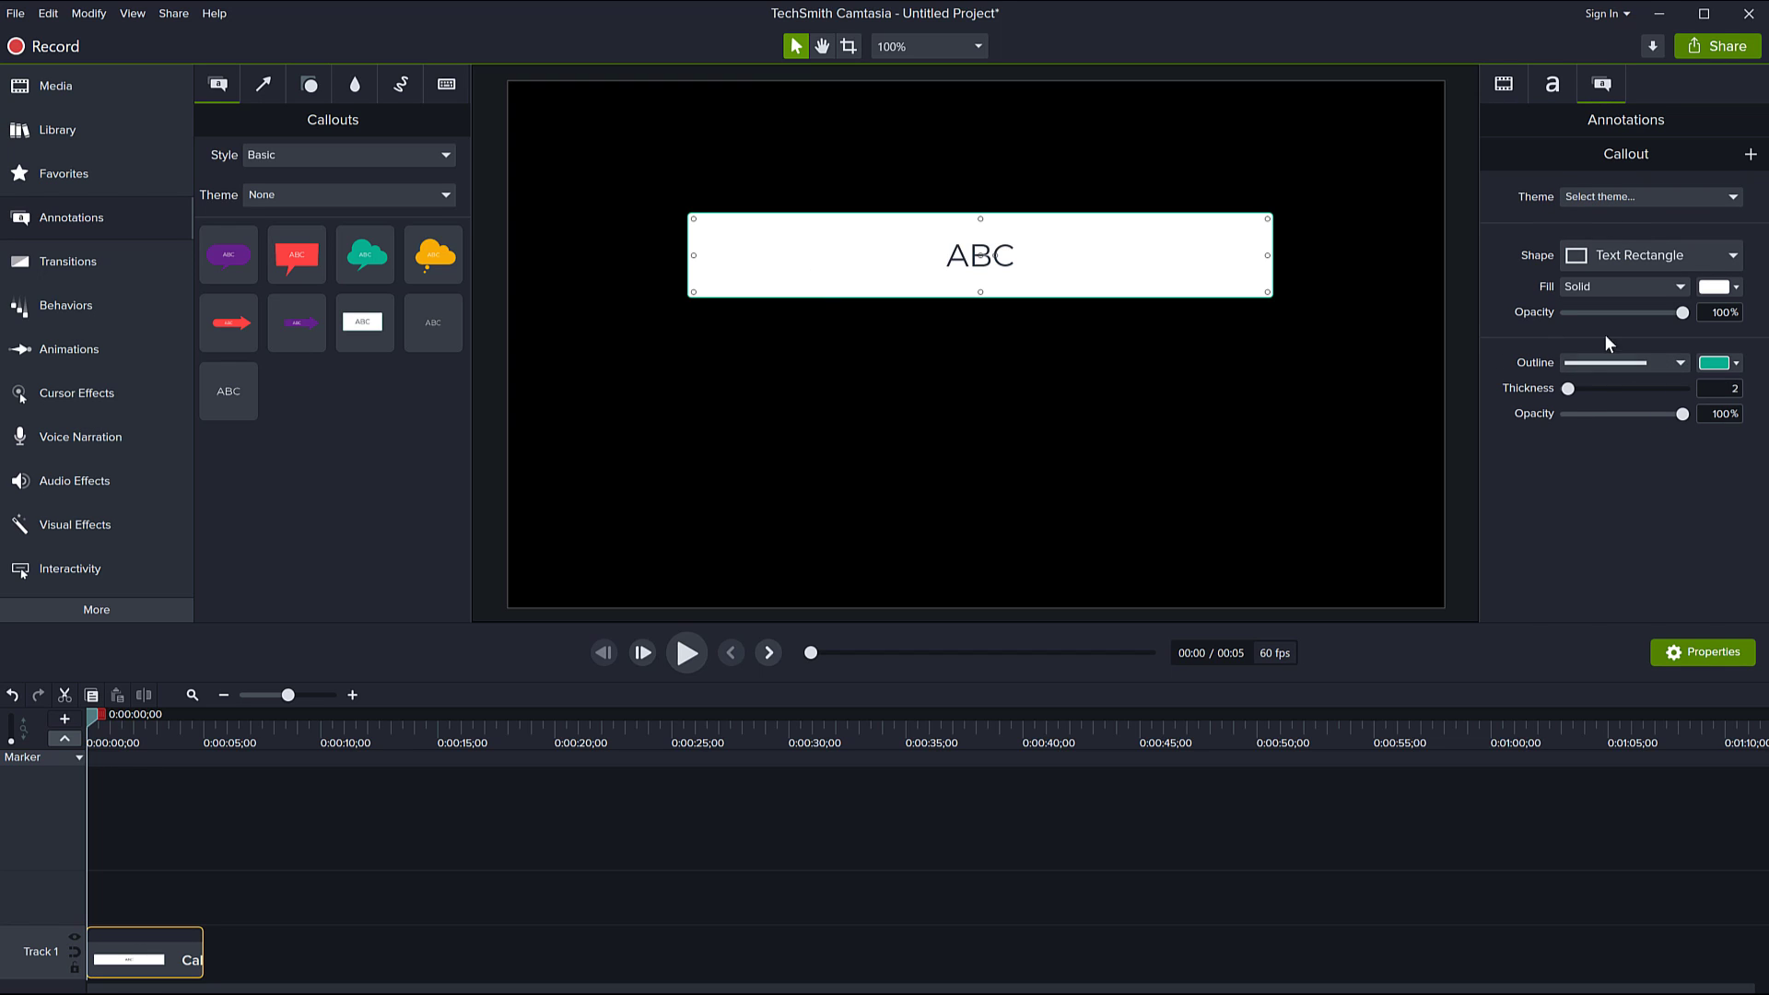
click(1559, 85)
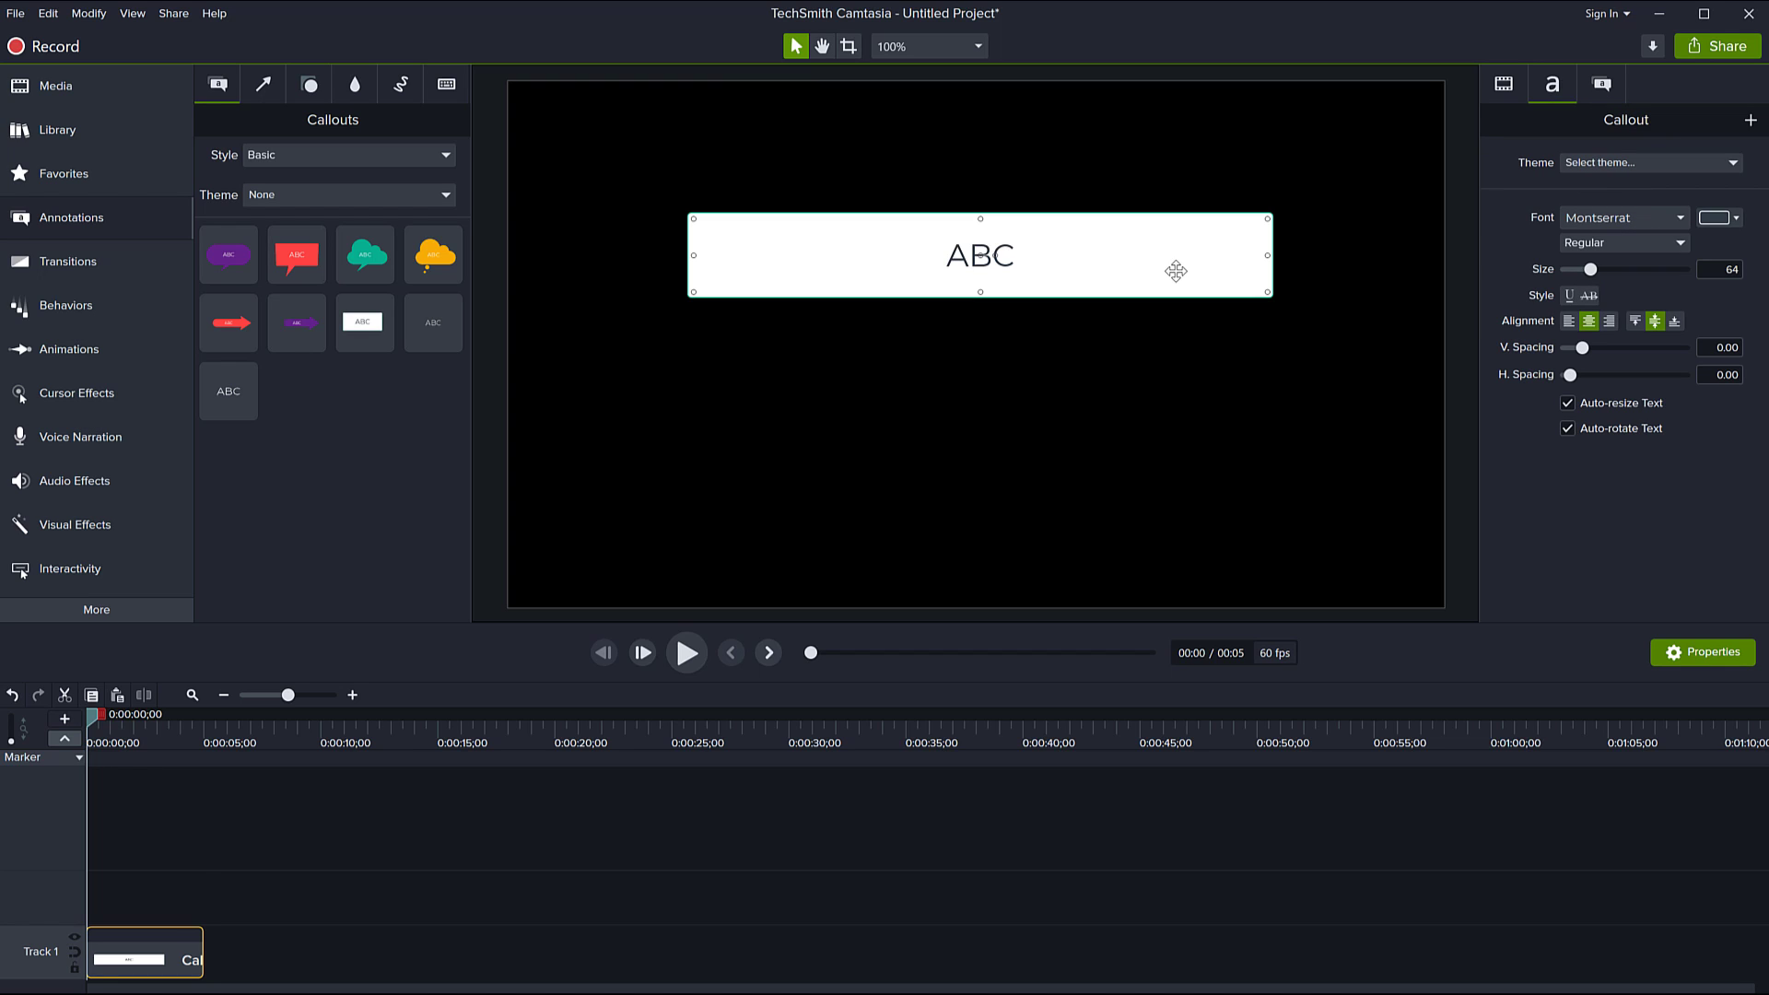
Step: Duplicate the white callout, place the copy directly below the original, and group both callouts
key(ctrl+v)
drag(926, 277, 927, 363)
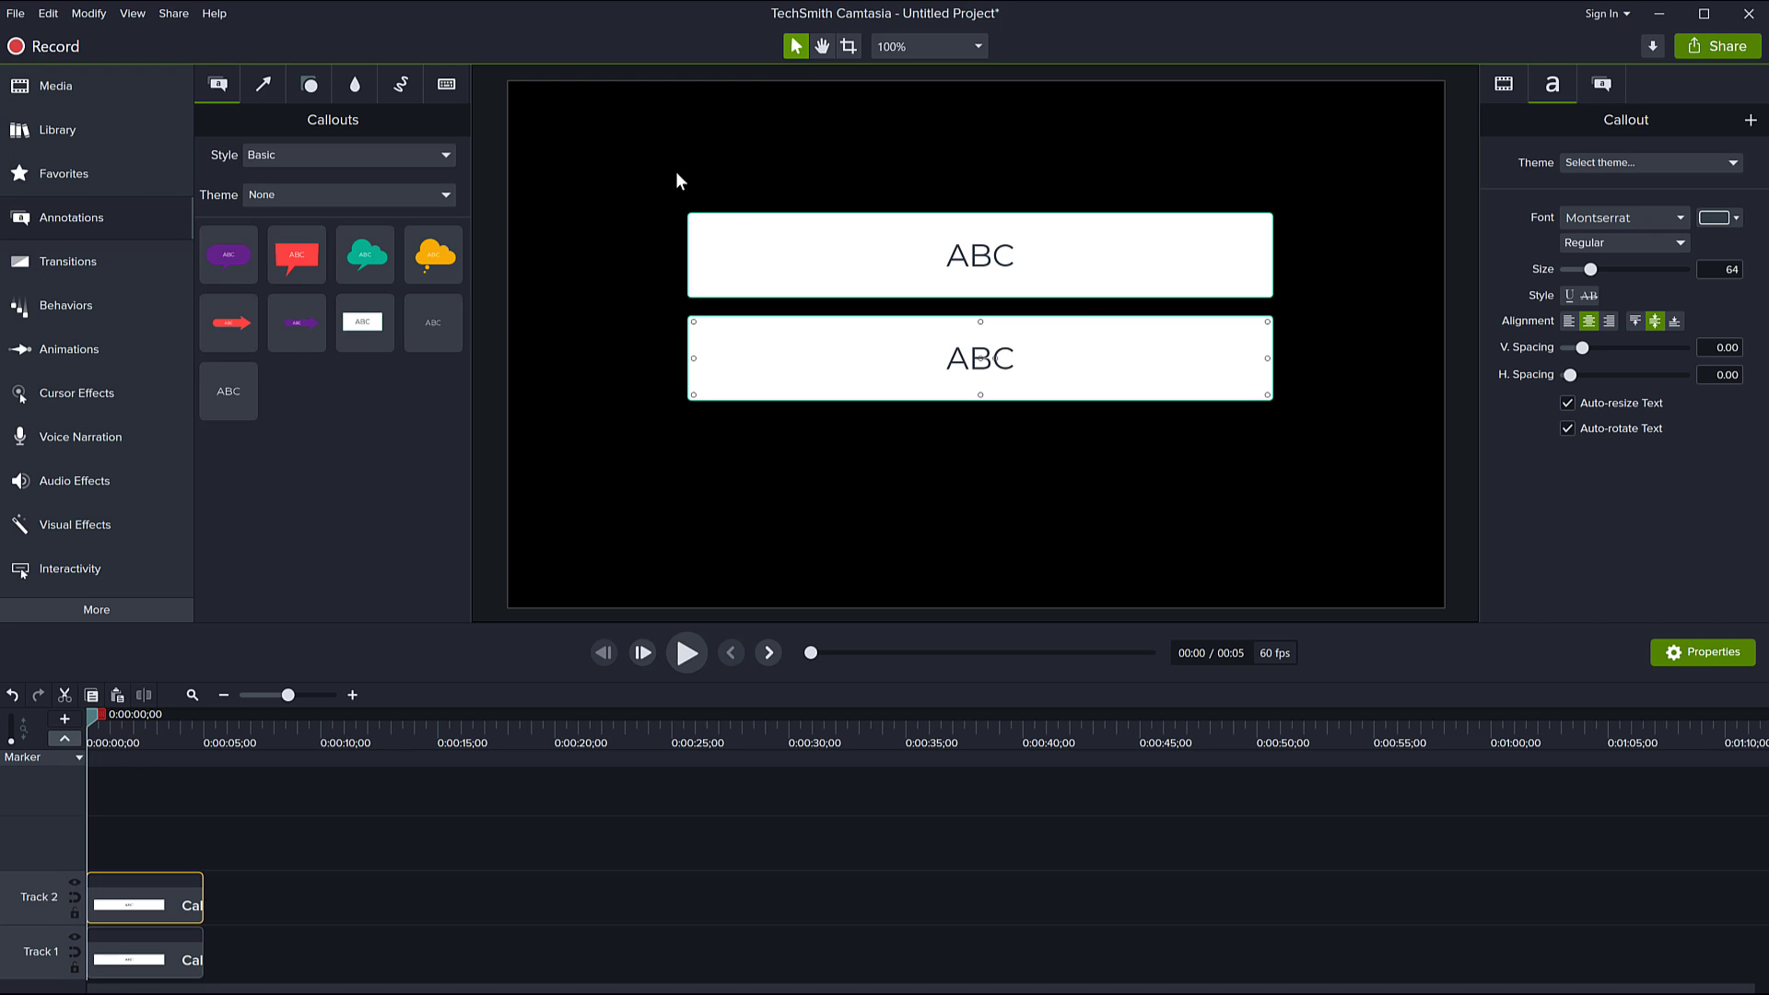
drag(676, 171, 1327, 556)
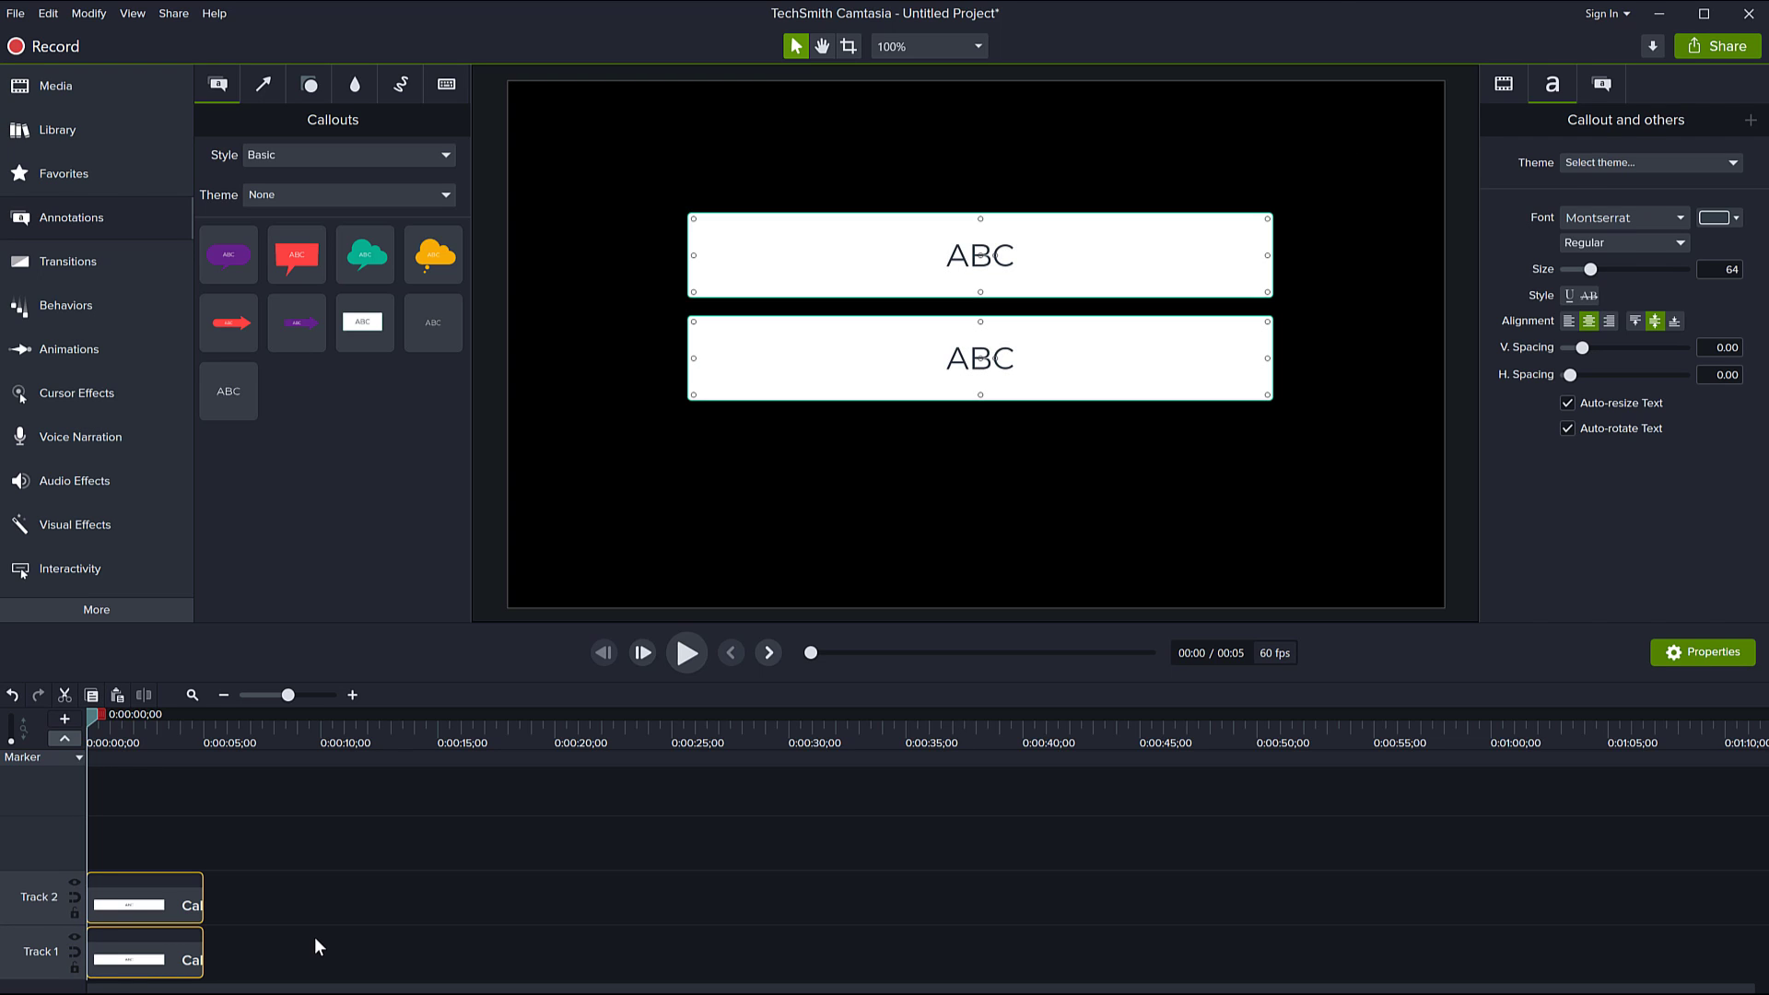
key(ctrl+g)
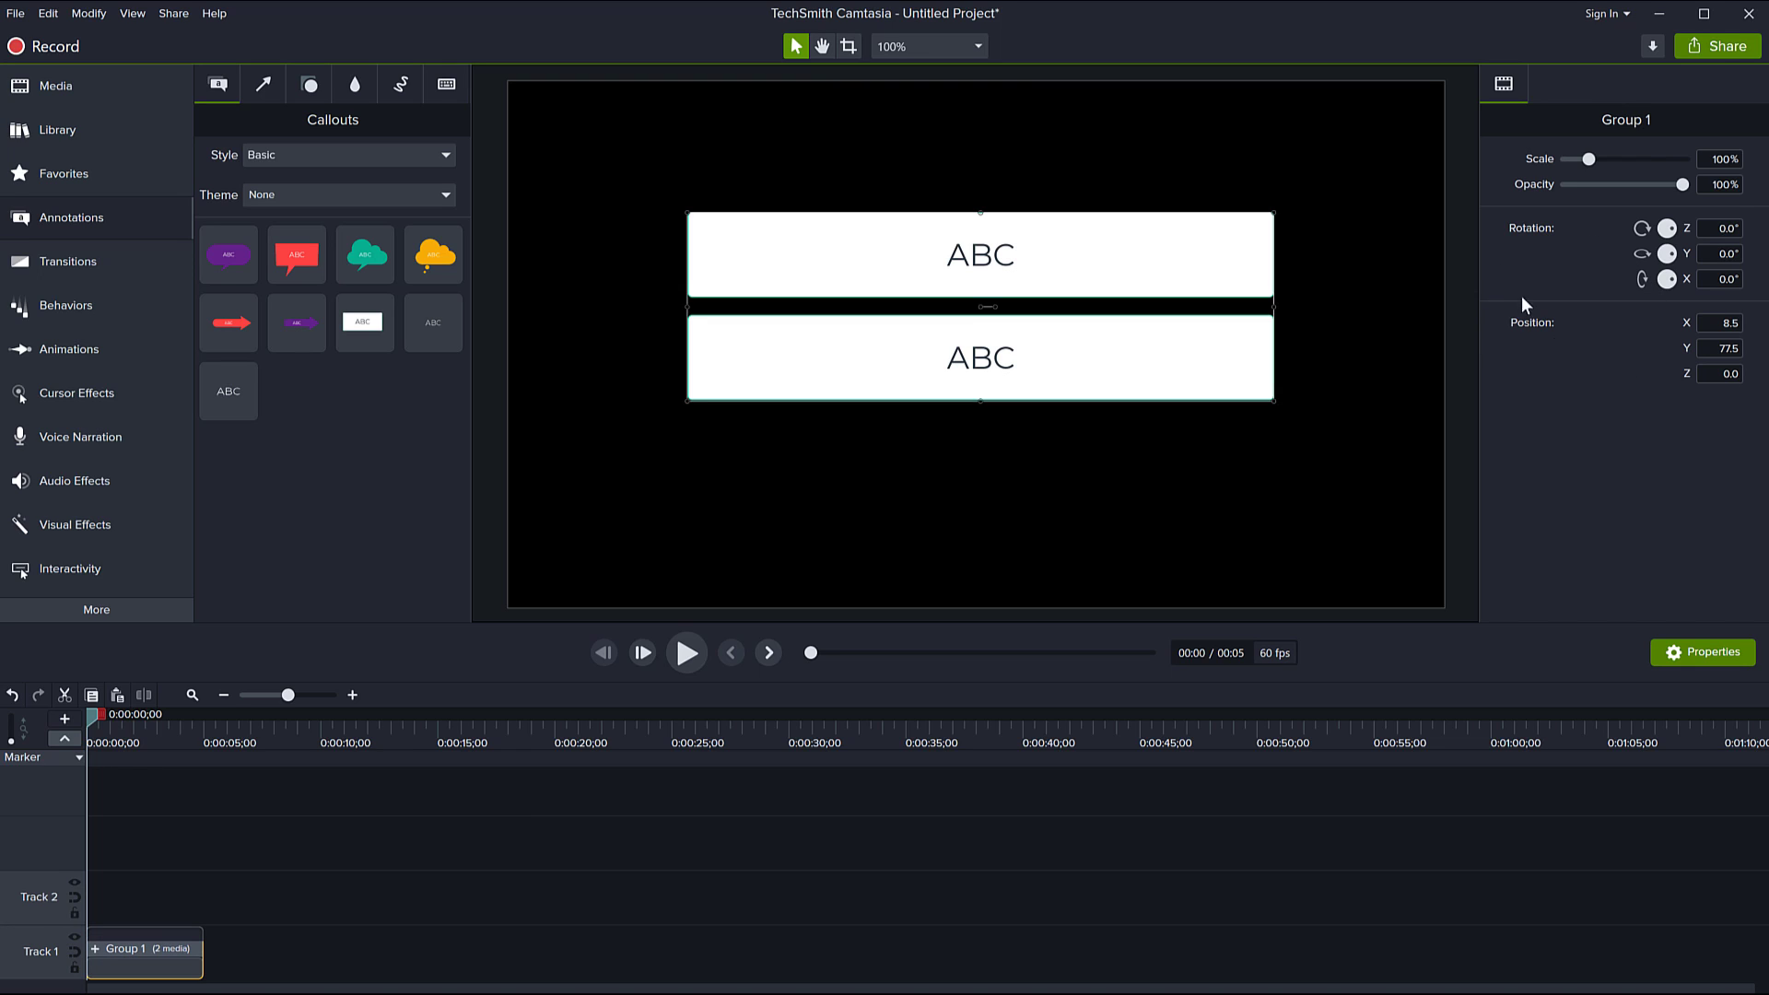
Step: Open the group of white callouts and examine the properties of each callout individually
double_click(985, 255)
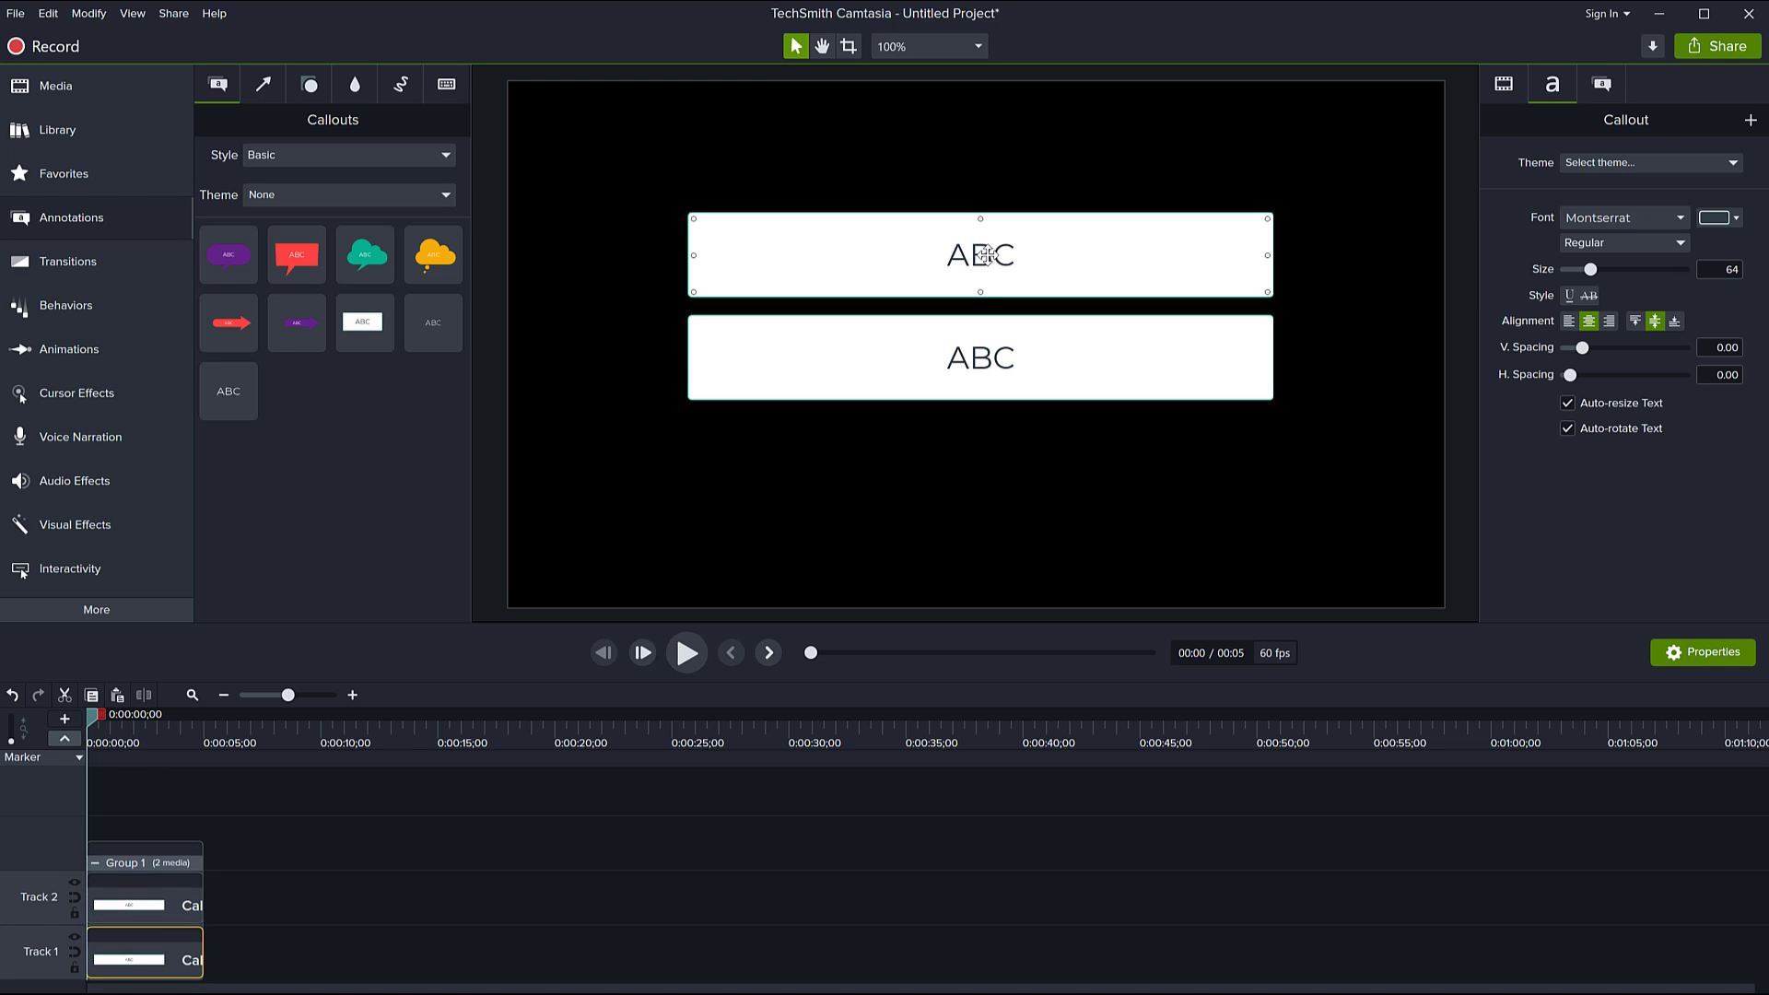
click(142, 912)
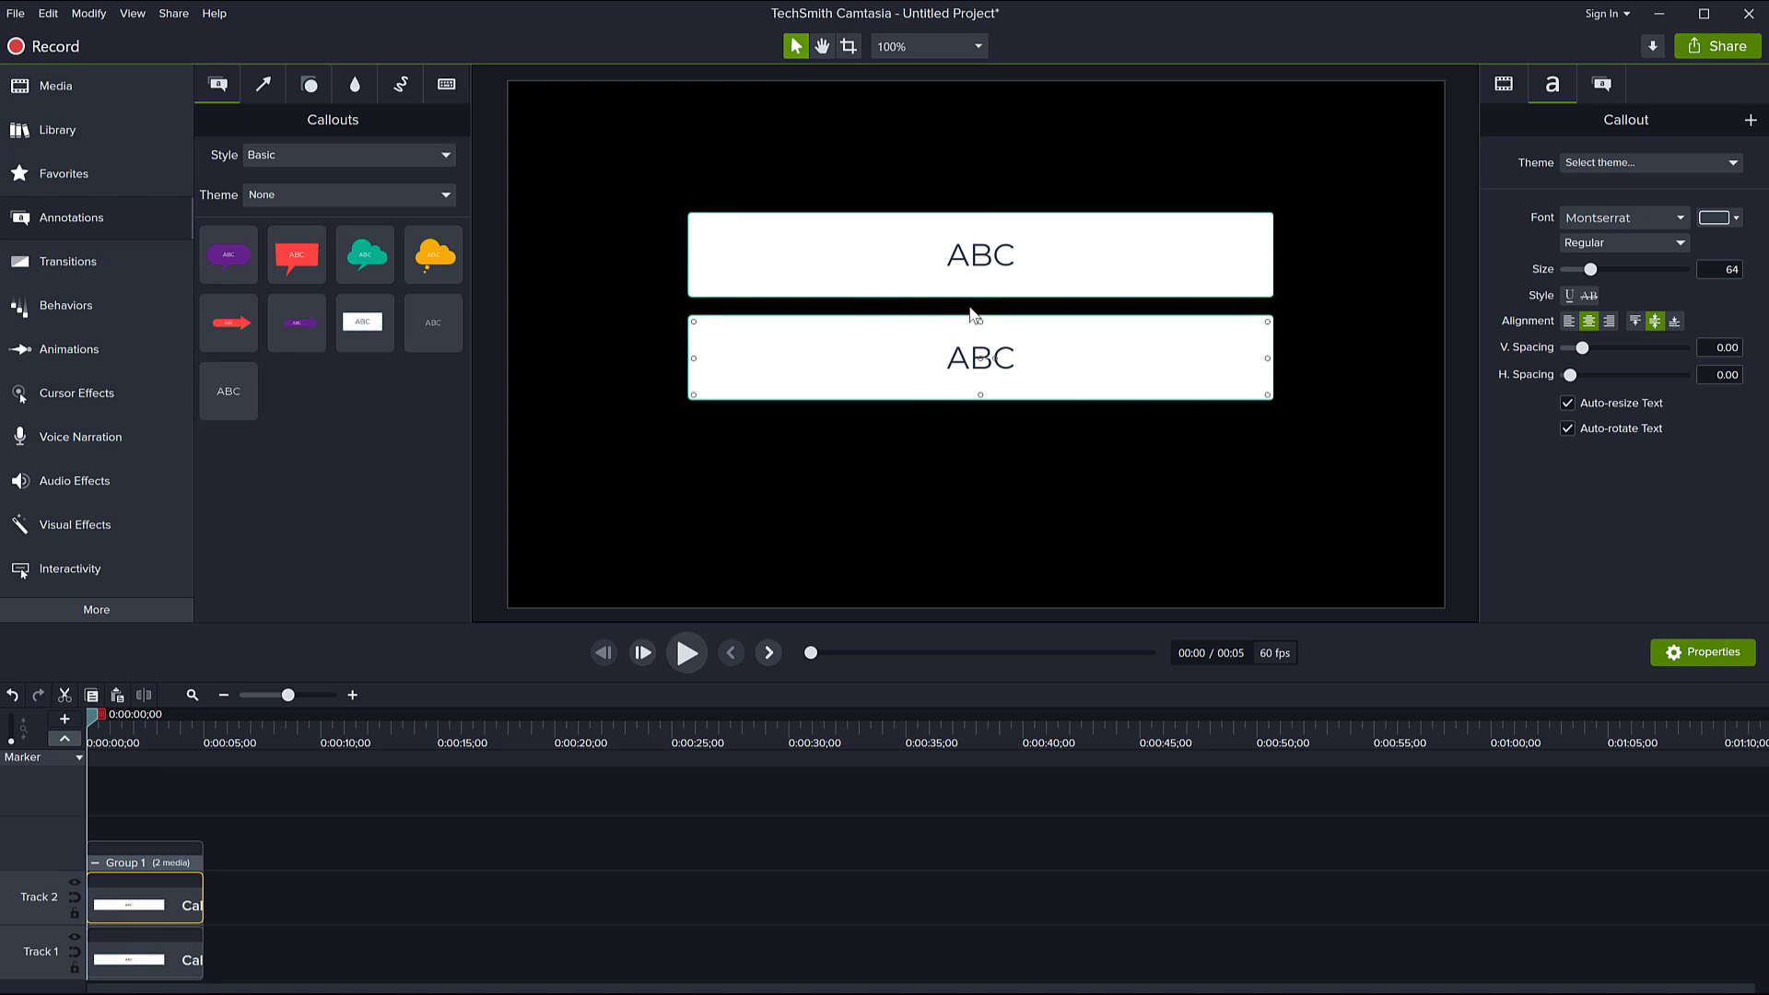
double_click(974, 276)
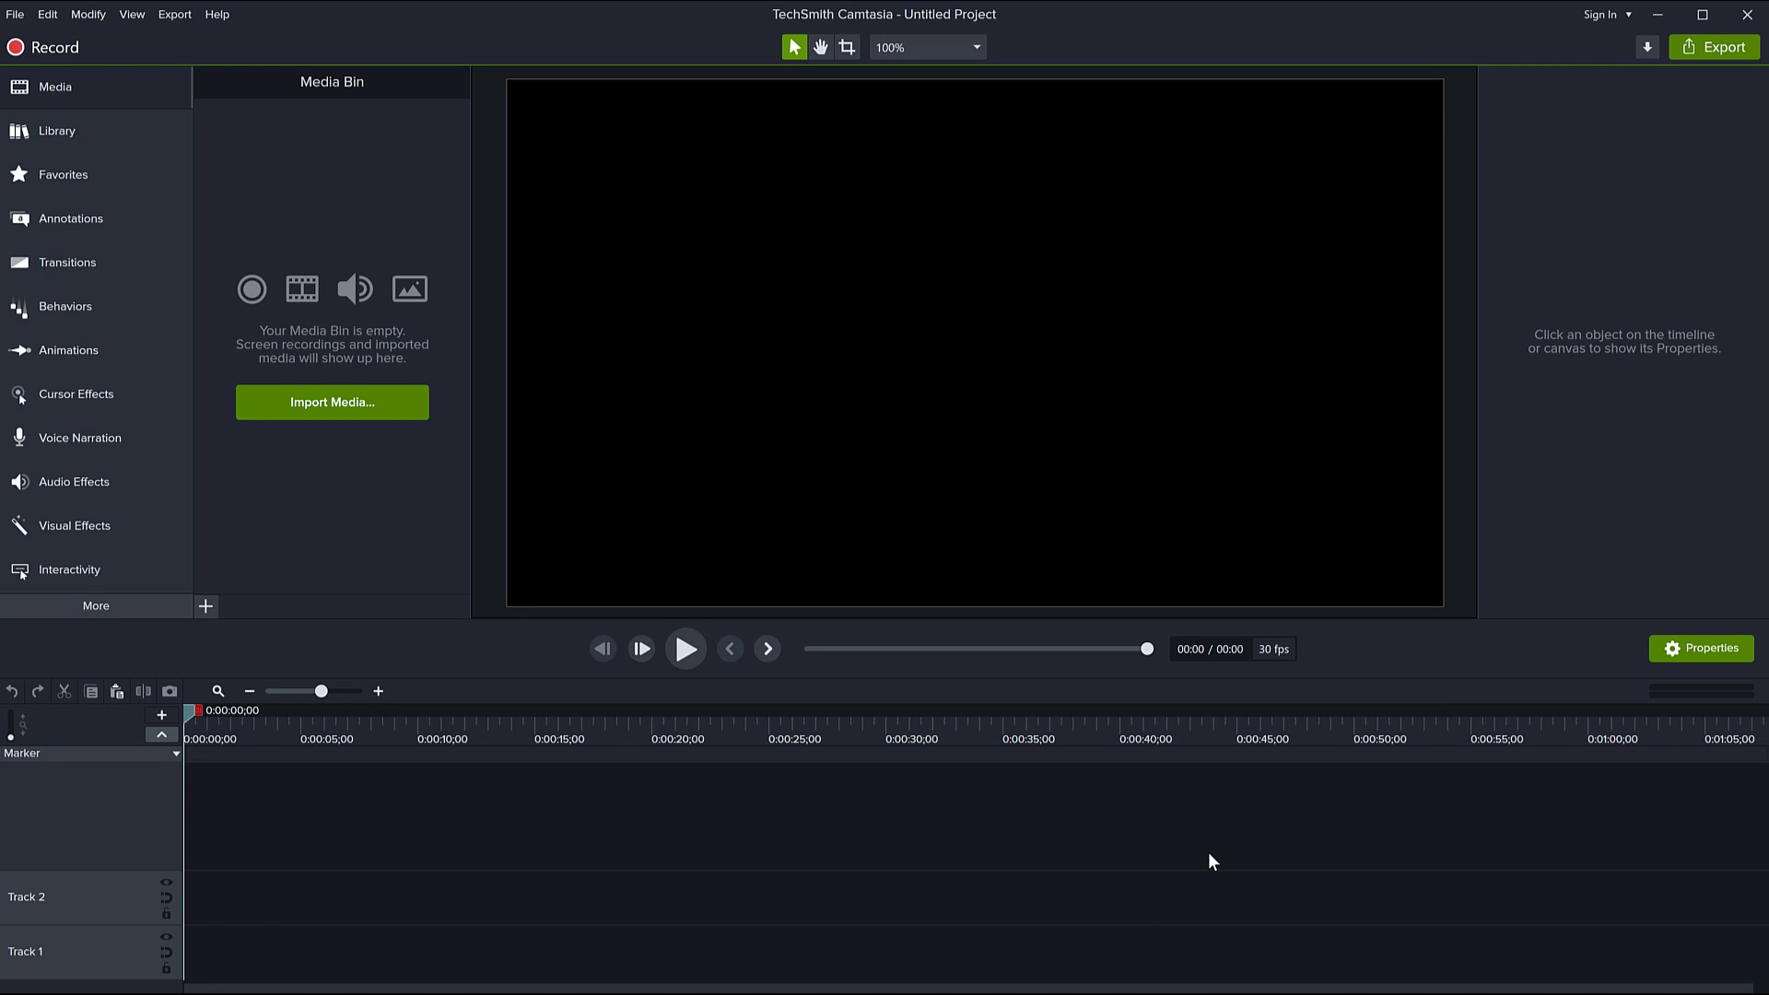
Step: Add a widened plain ABC text callout near the top of the empty project's canvas and a red Speech Bubble 2 callout below it
click(94, 218)
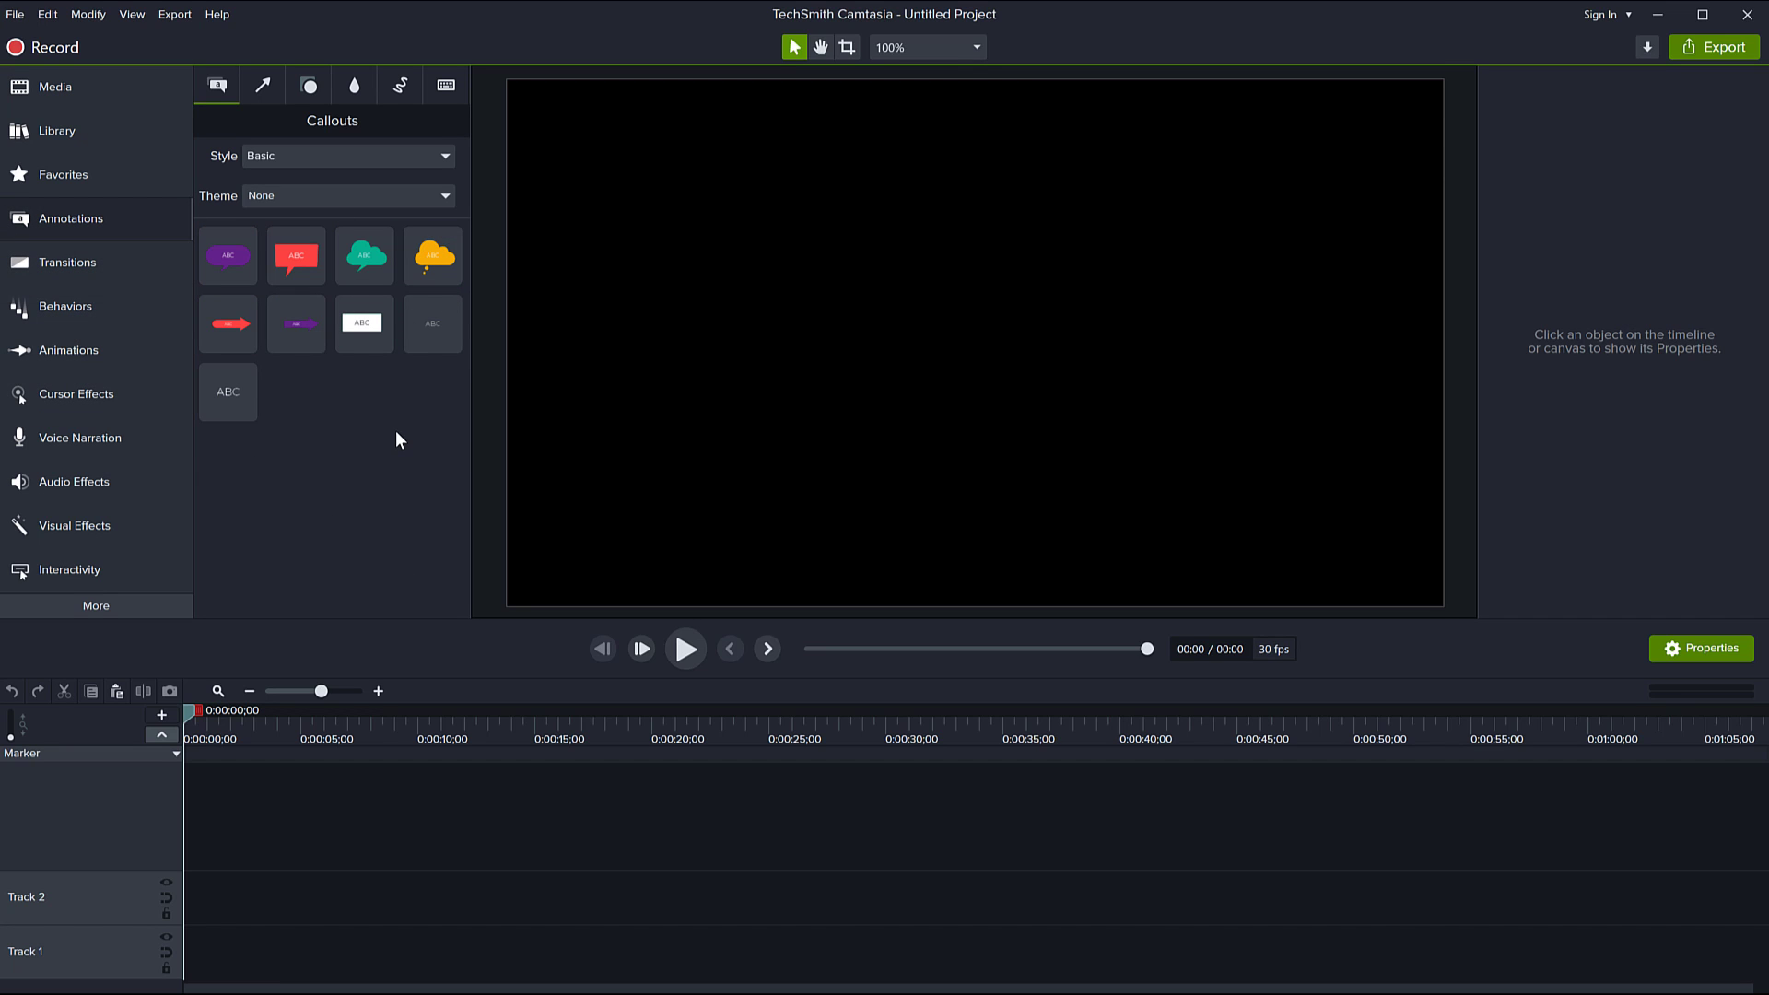
drag(223, 387, 858, 248)
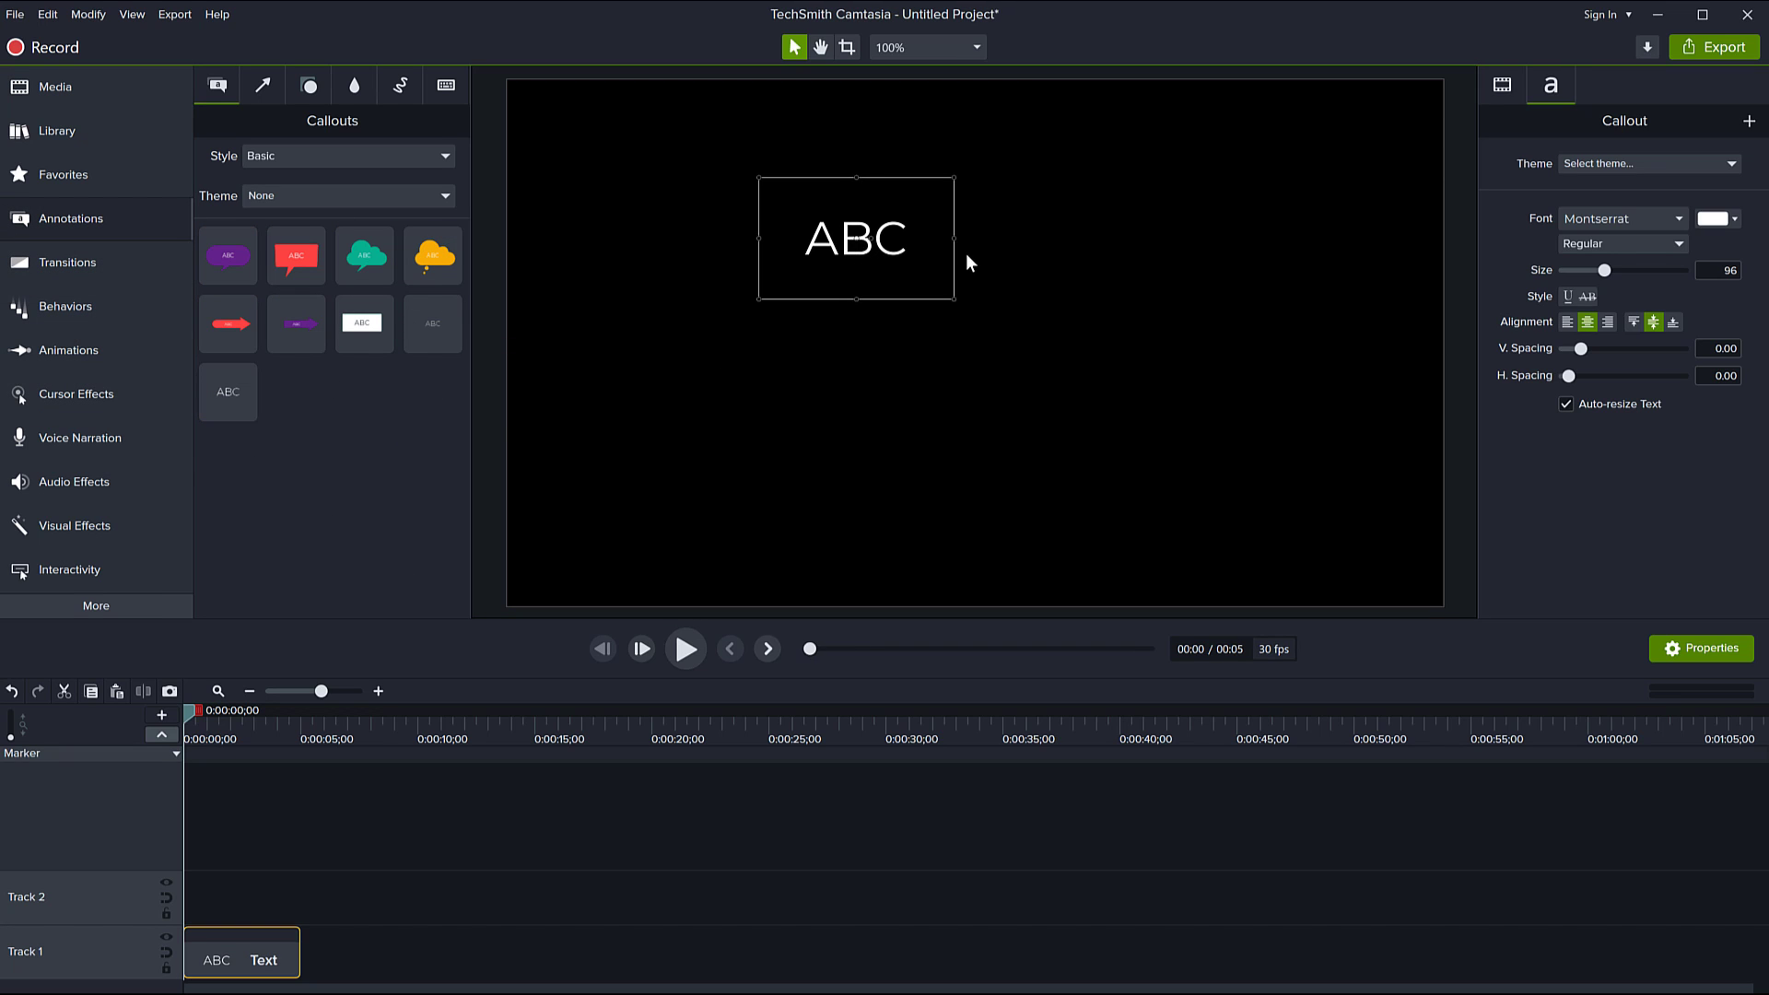
drag(953, 300, 1189, 276)
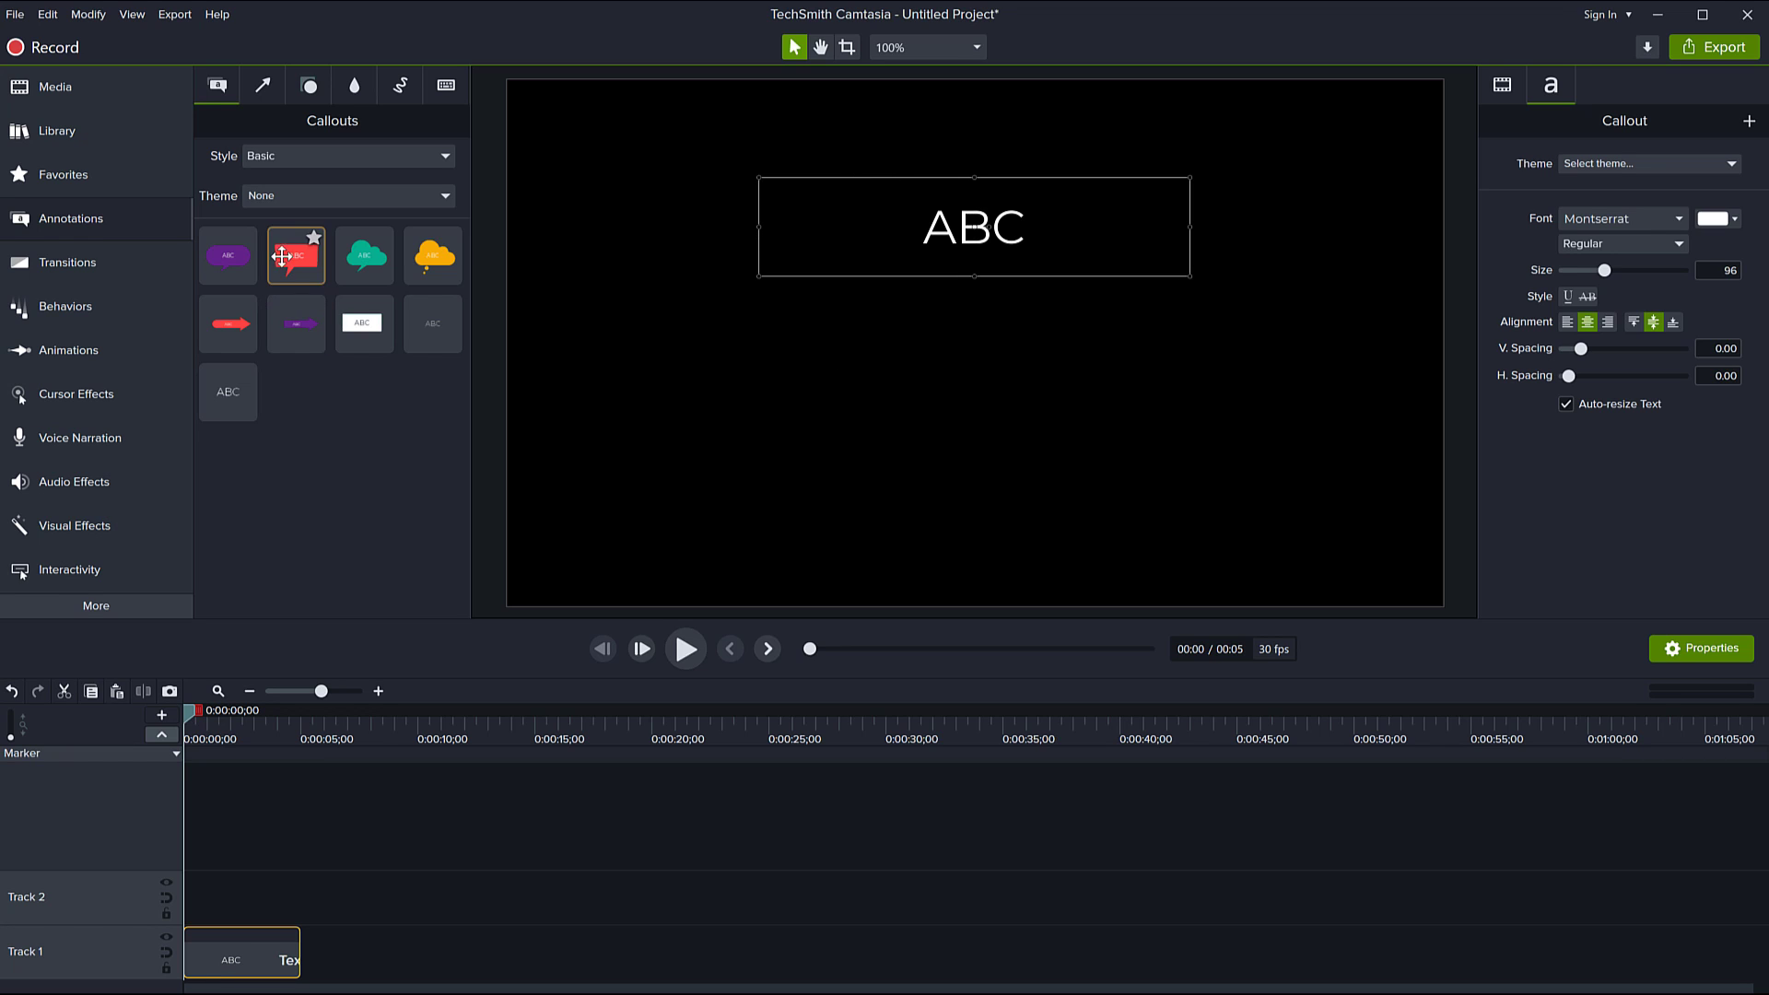
drag(296, 255, 975, 345)
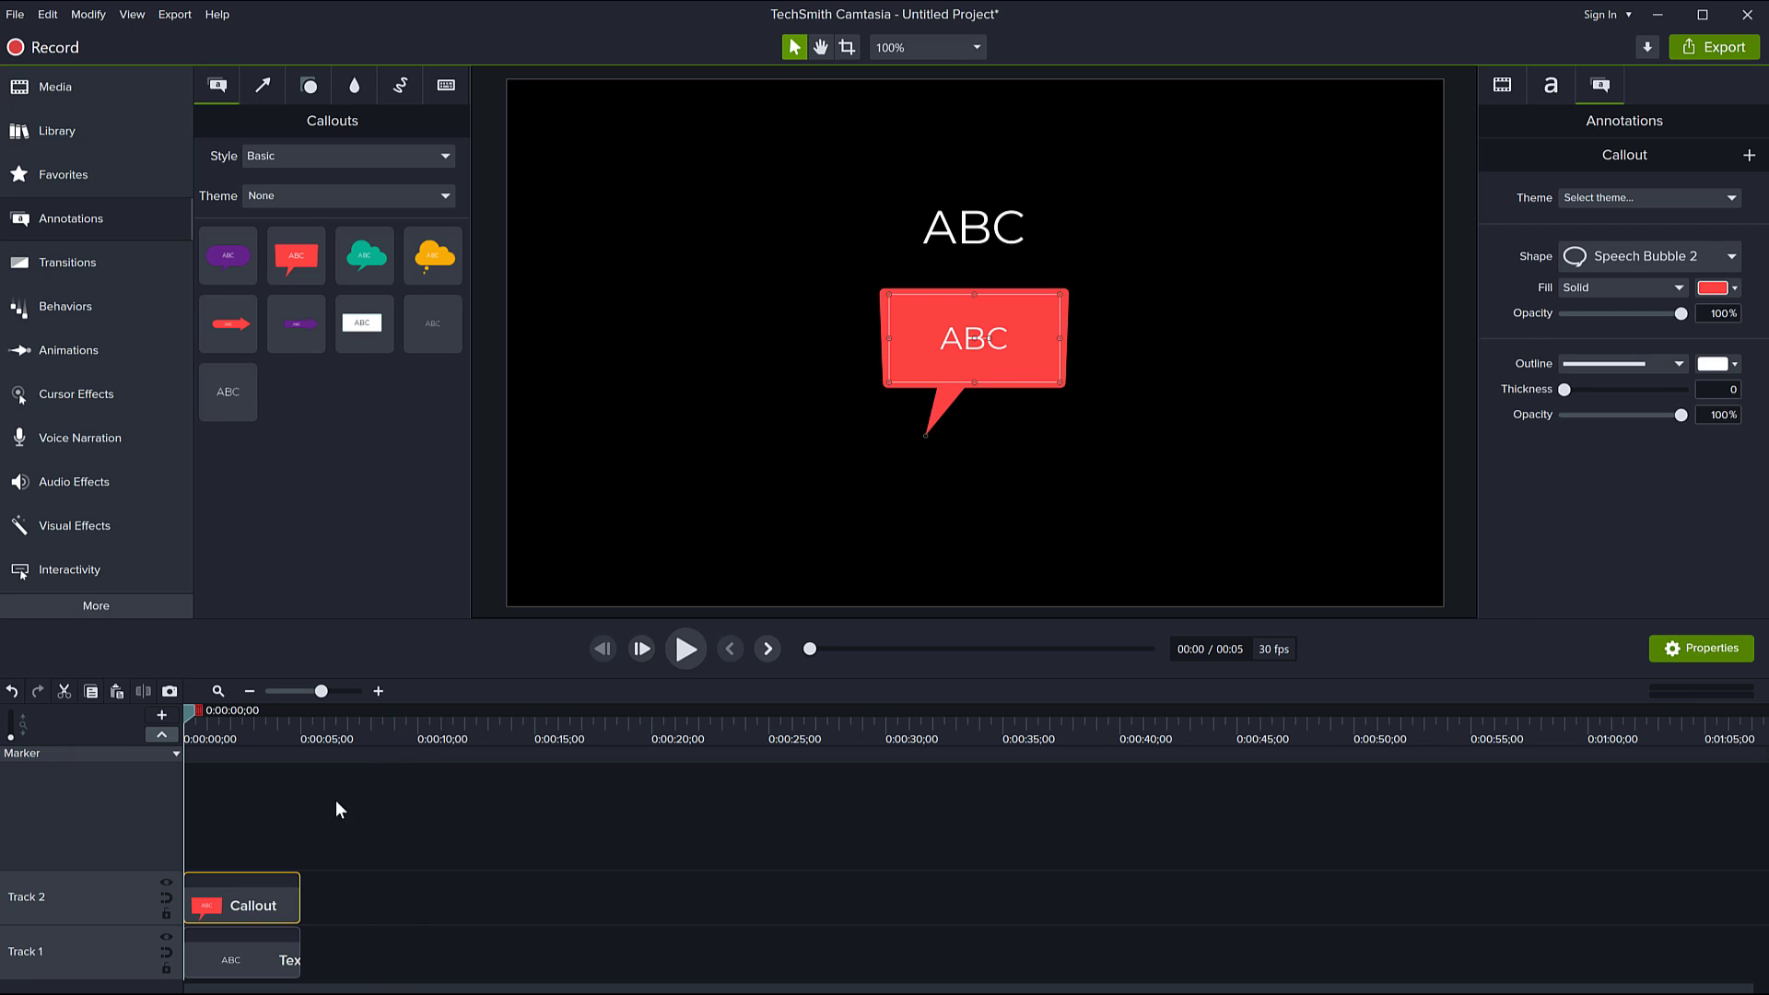
Step: Group the text and speech bubble callouts, and scale the group down to a little over half its size
drag(332, 807, 272, 967)
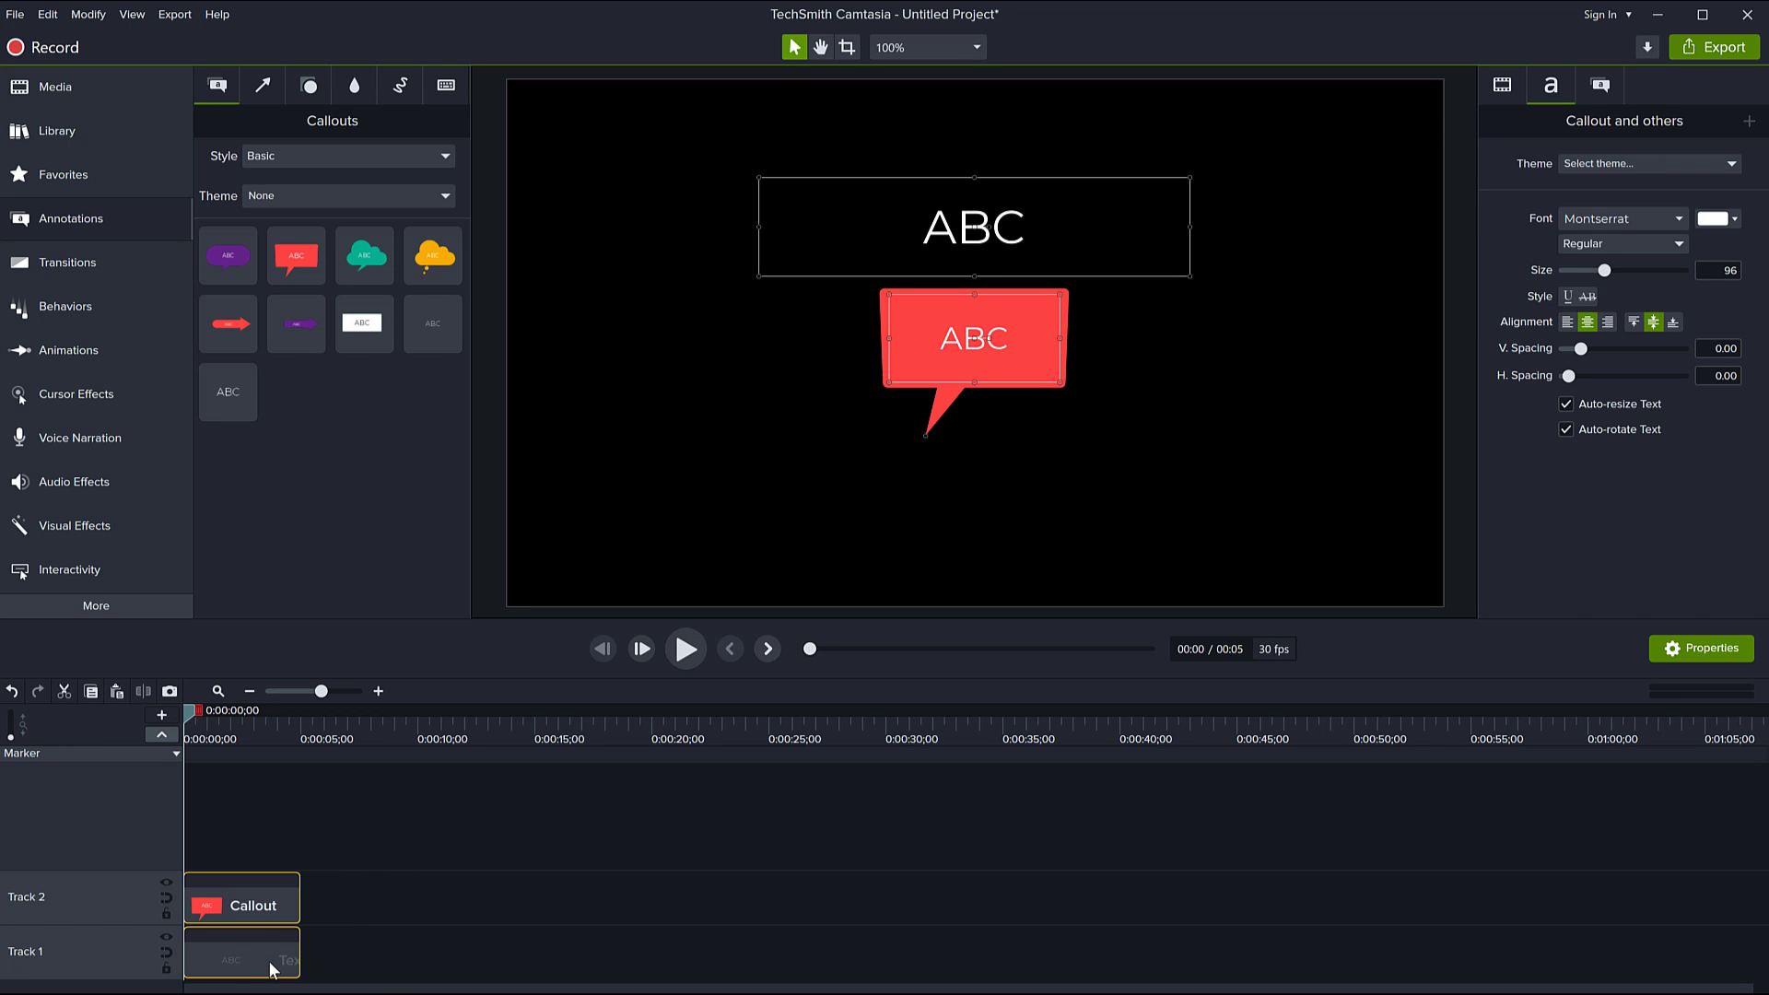
key(ctrl+g)
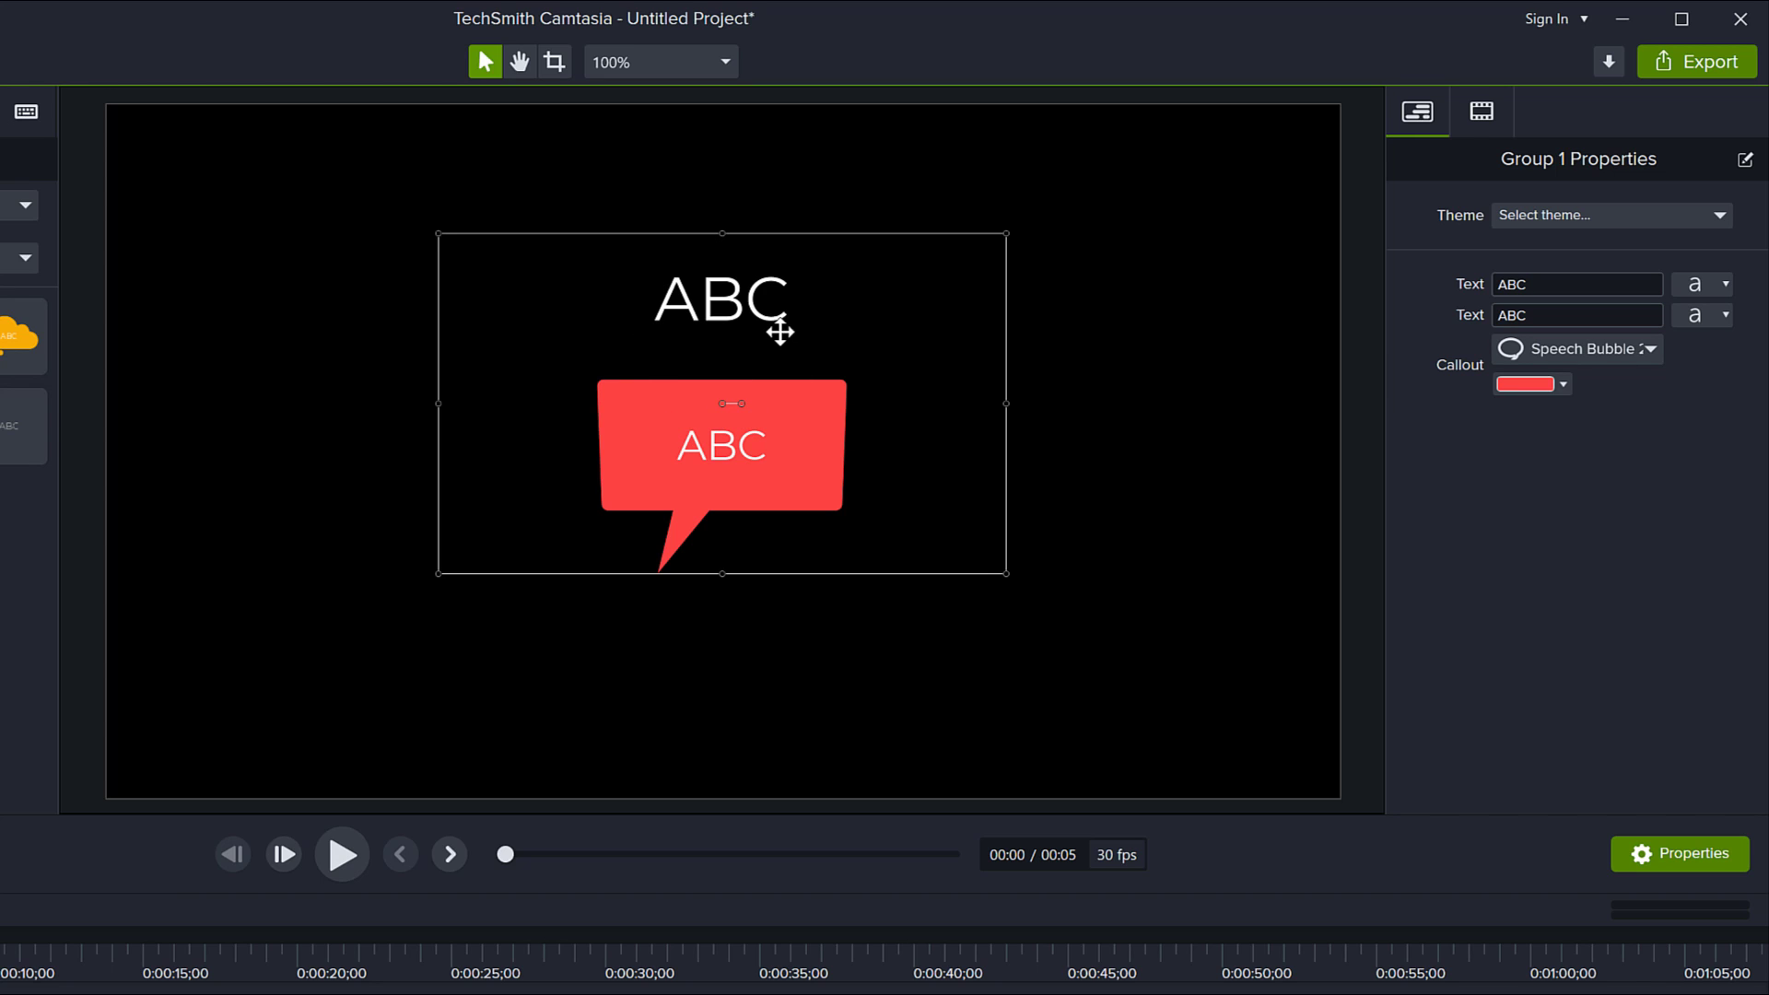
drag(1004, 572, 759, 426)
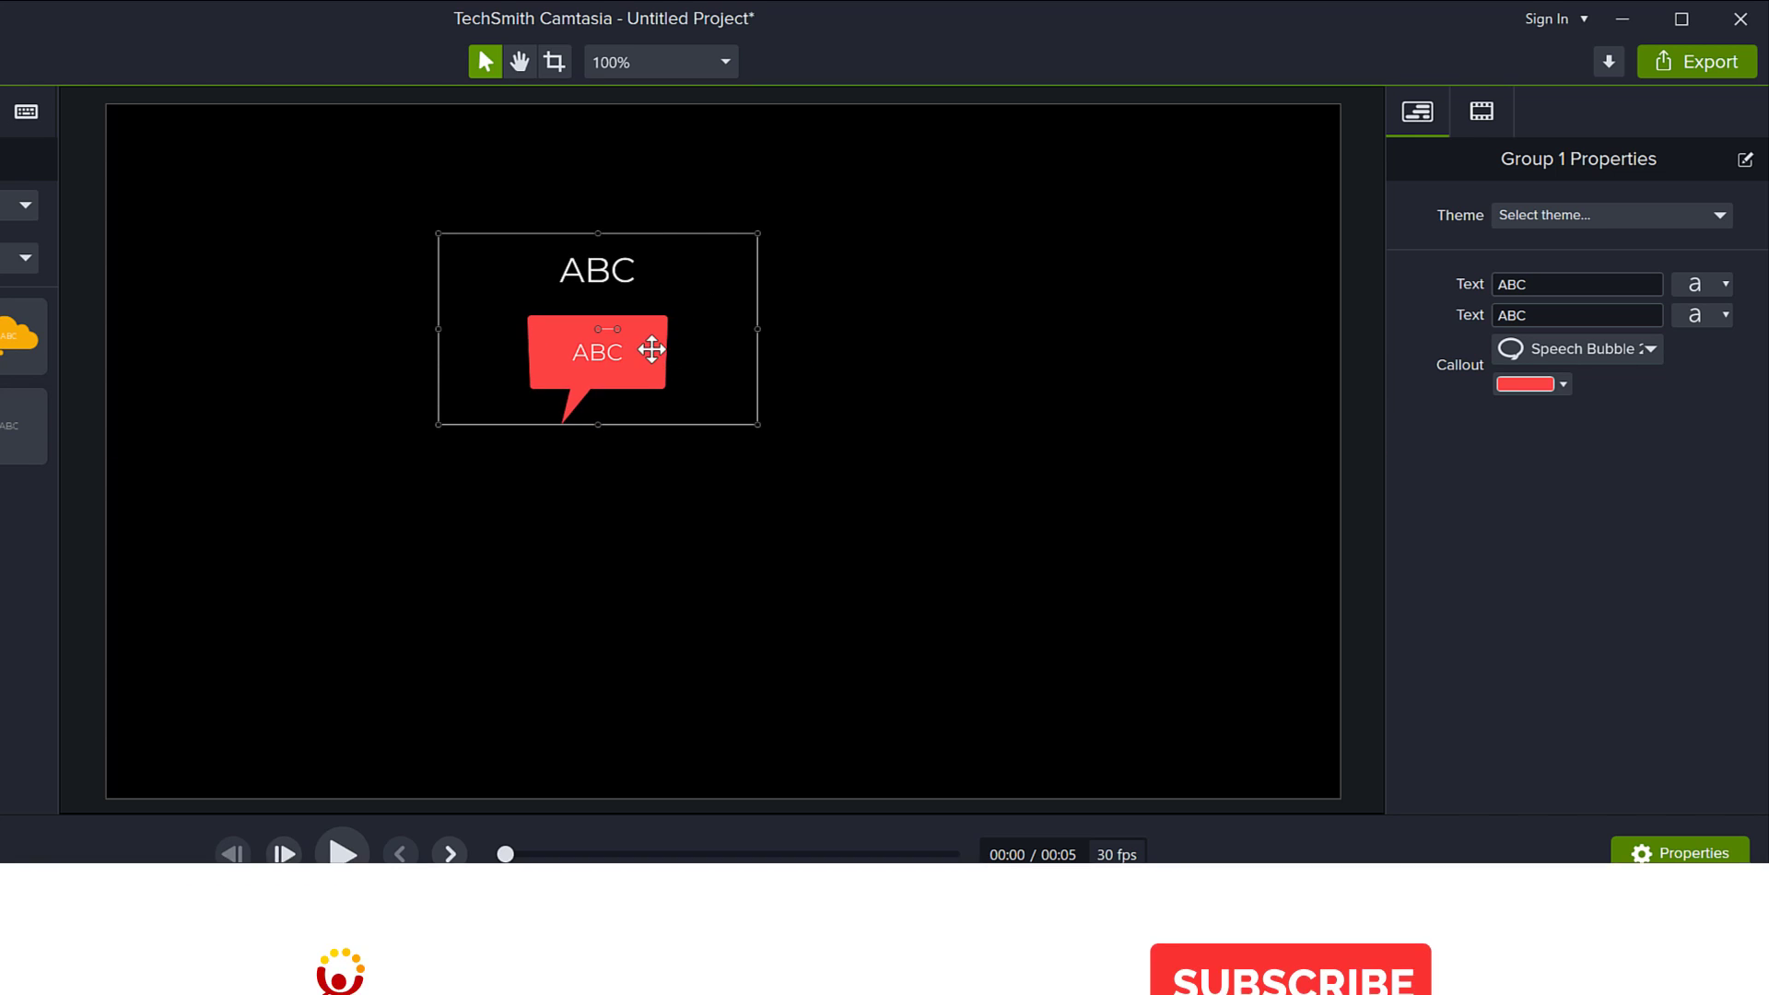
Step: Move the callout group toward the canvas's left edge, duplicate it, and place the copy to the right of the original
drag(651, 347, 467, 349)
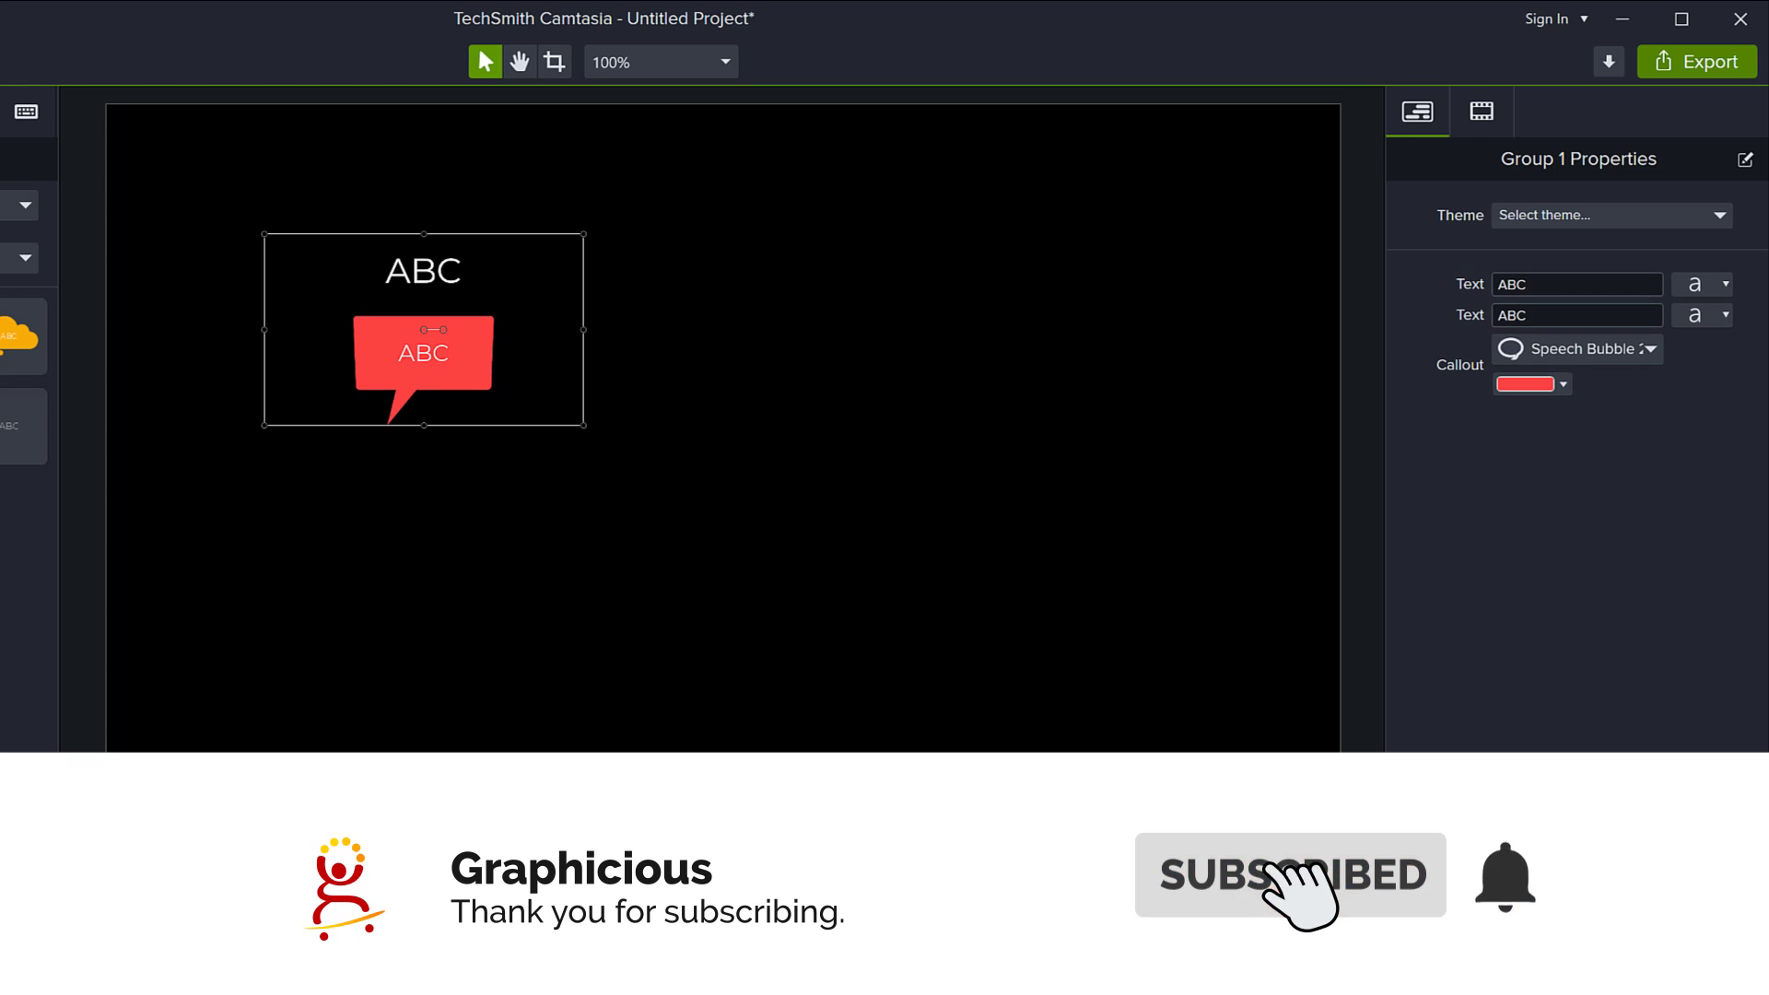
key(ctrl+c)
key(ctrl+v)
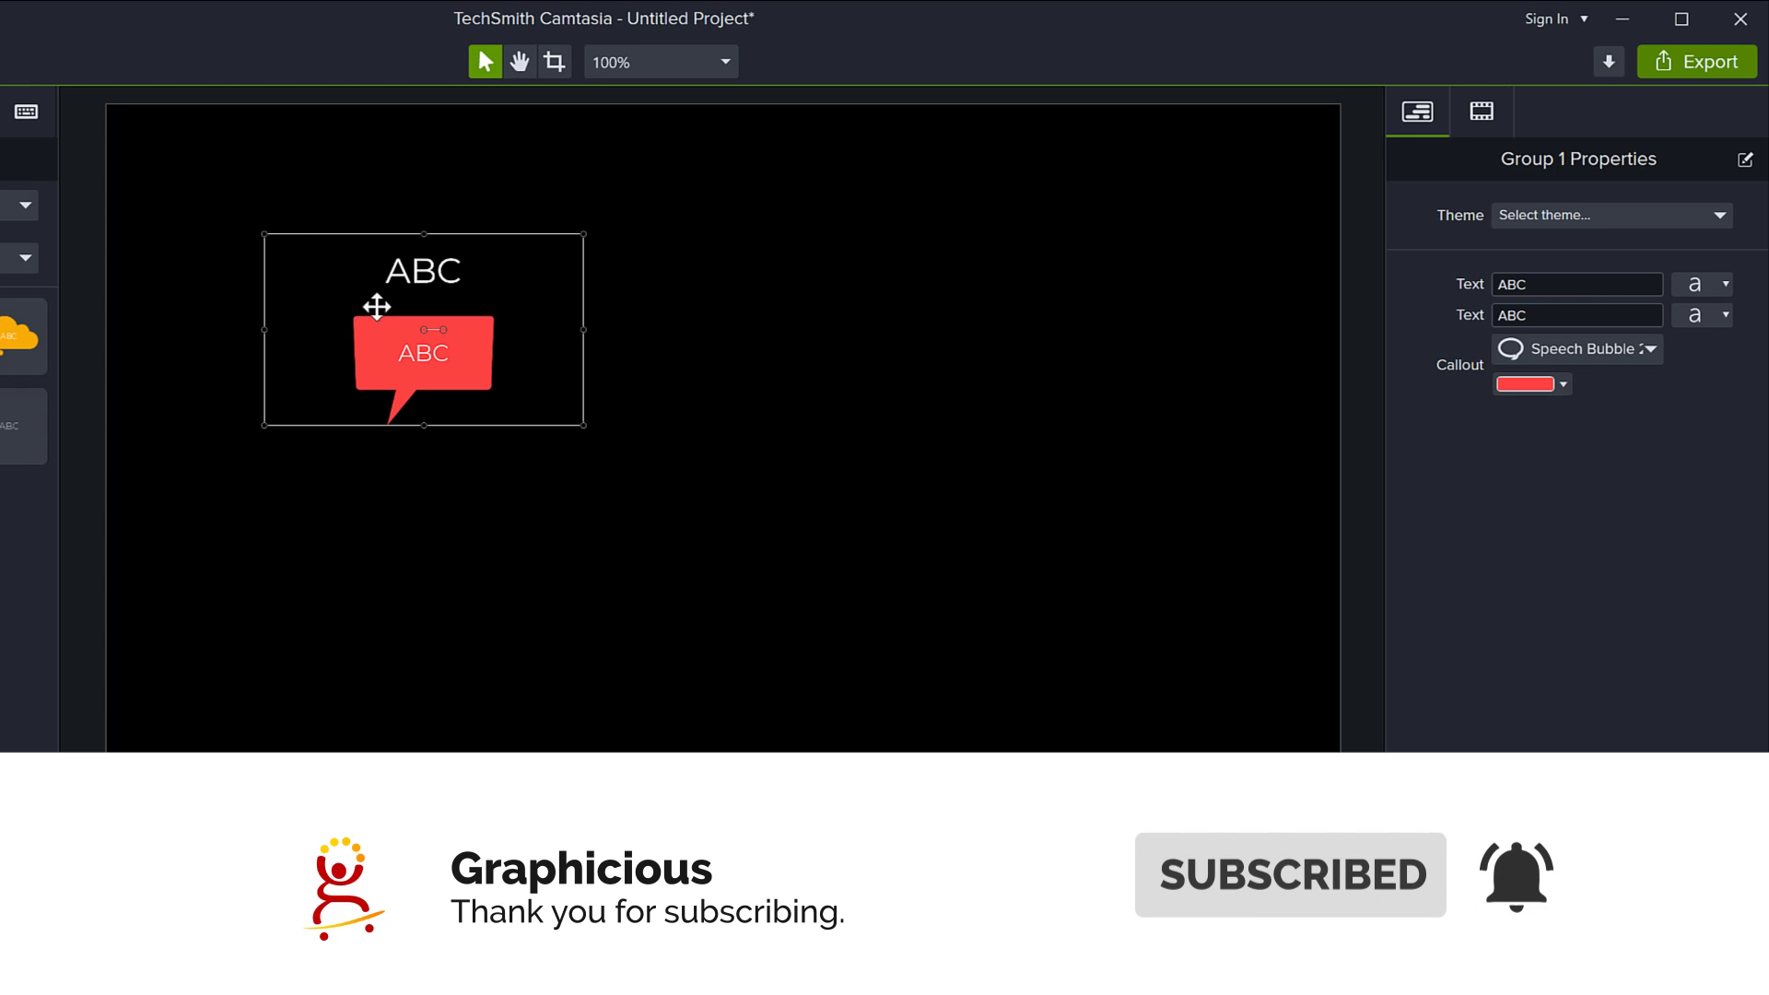
drag(461, 336, 865, 337)
click(471, 369)
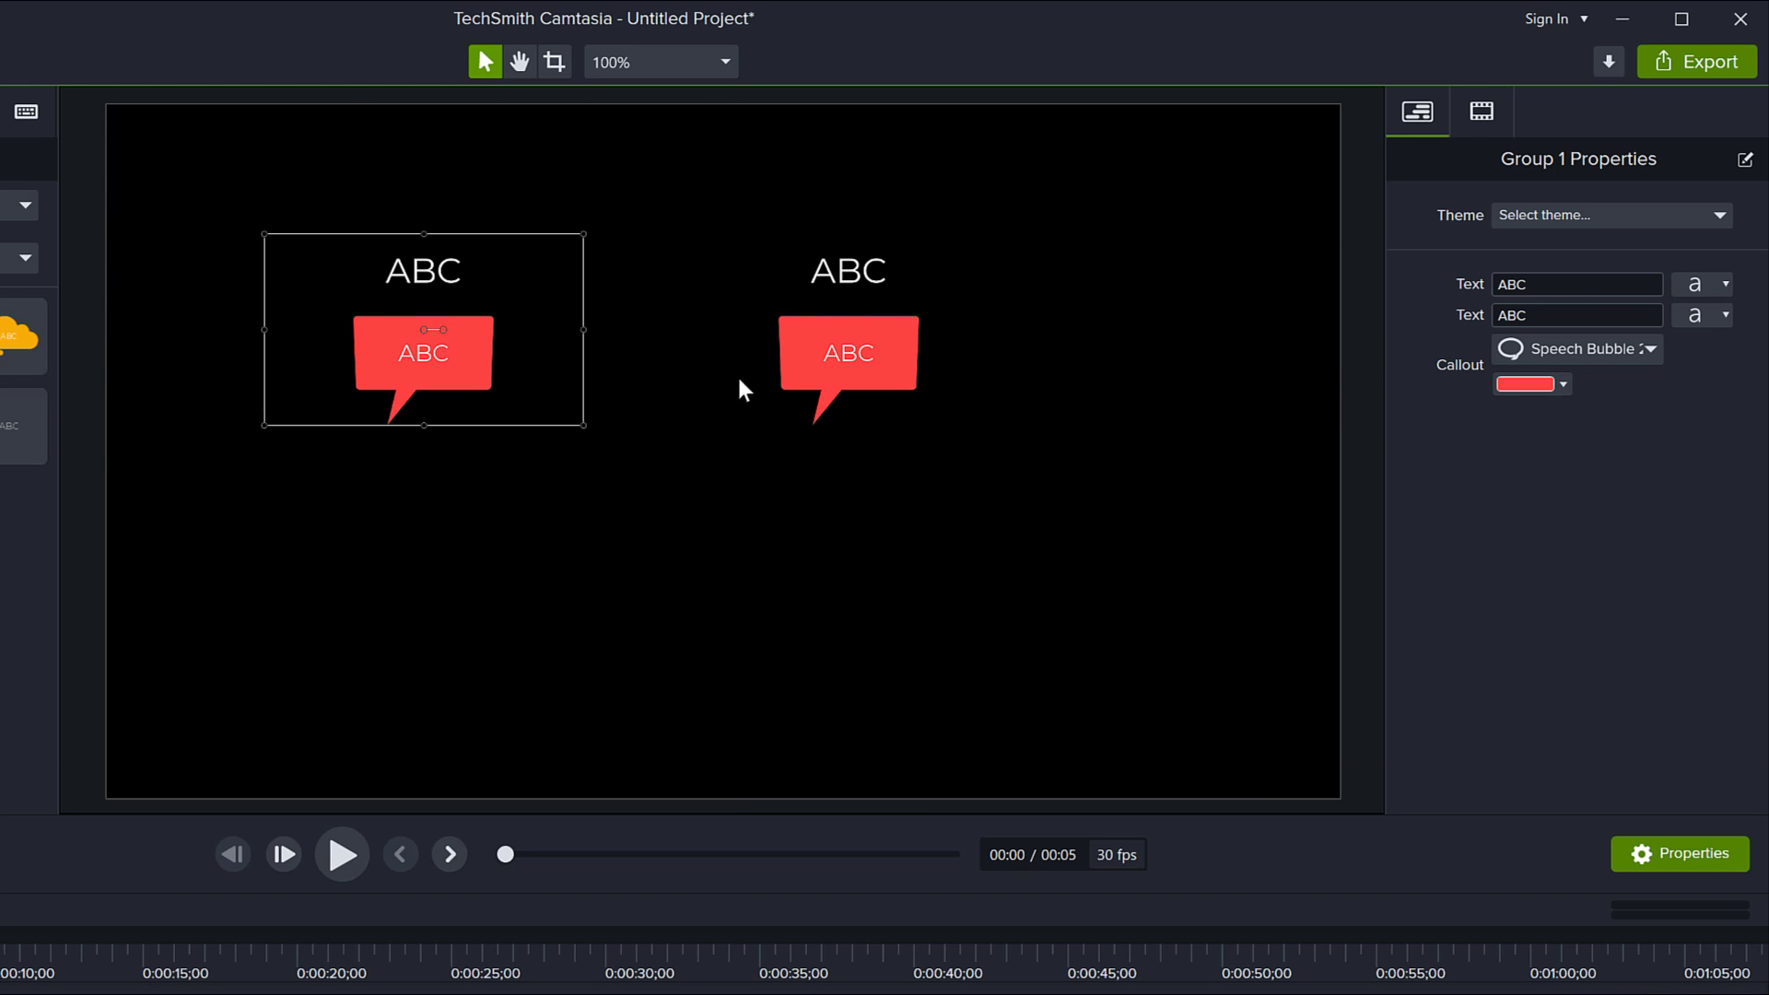
Step: Set the copied group's upper text to 123 and its speech bubble text to 456
click(818, 357)
double_click(1540, 283)
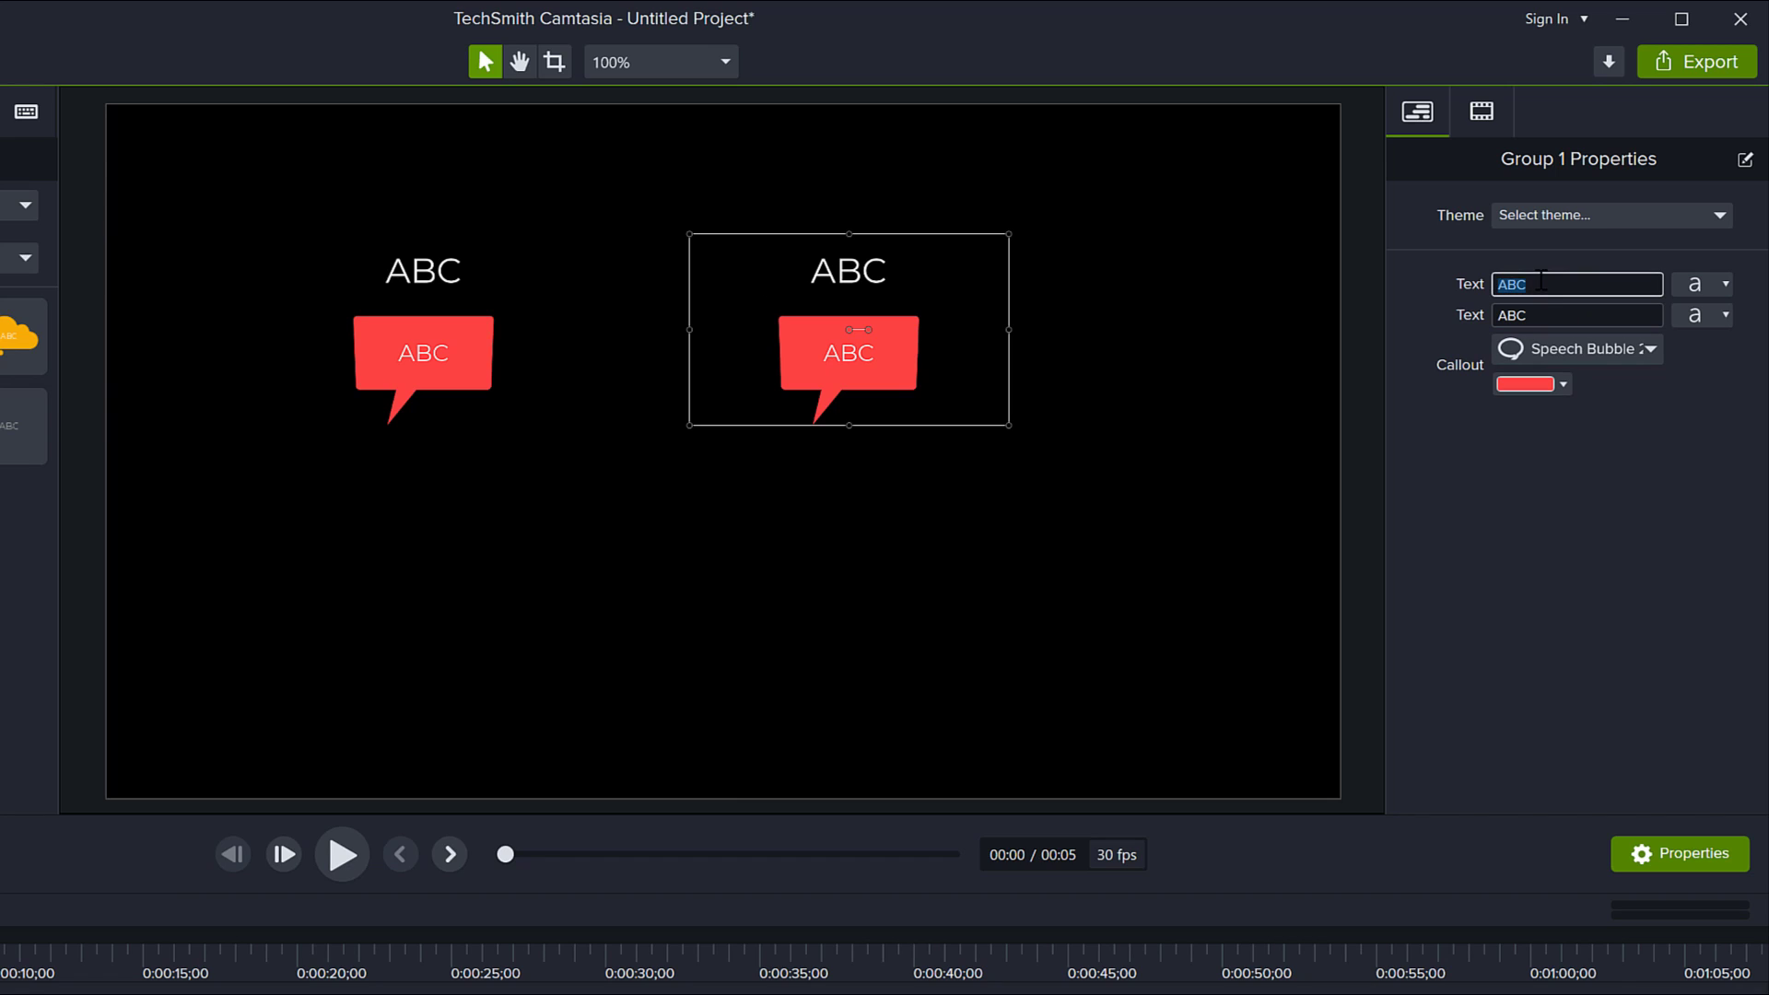
text(123)
double_click(1512, 314)
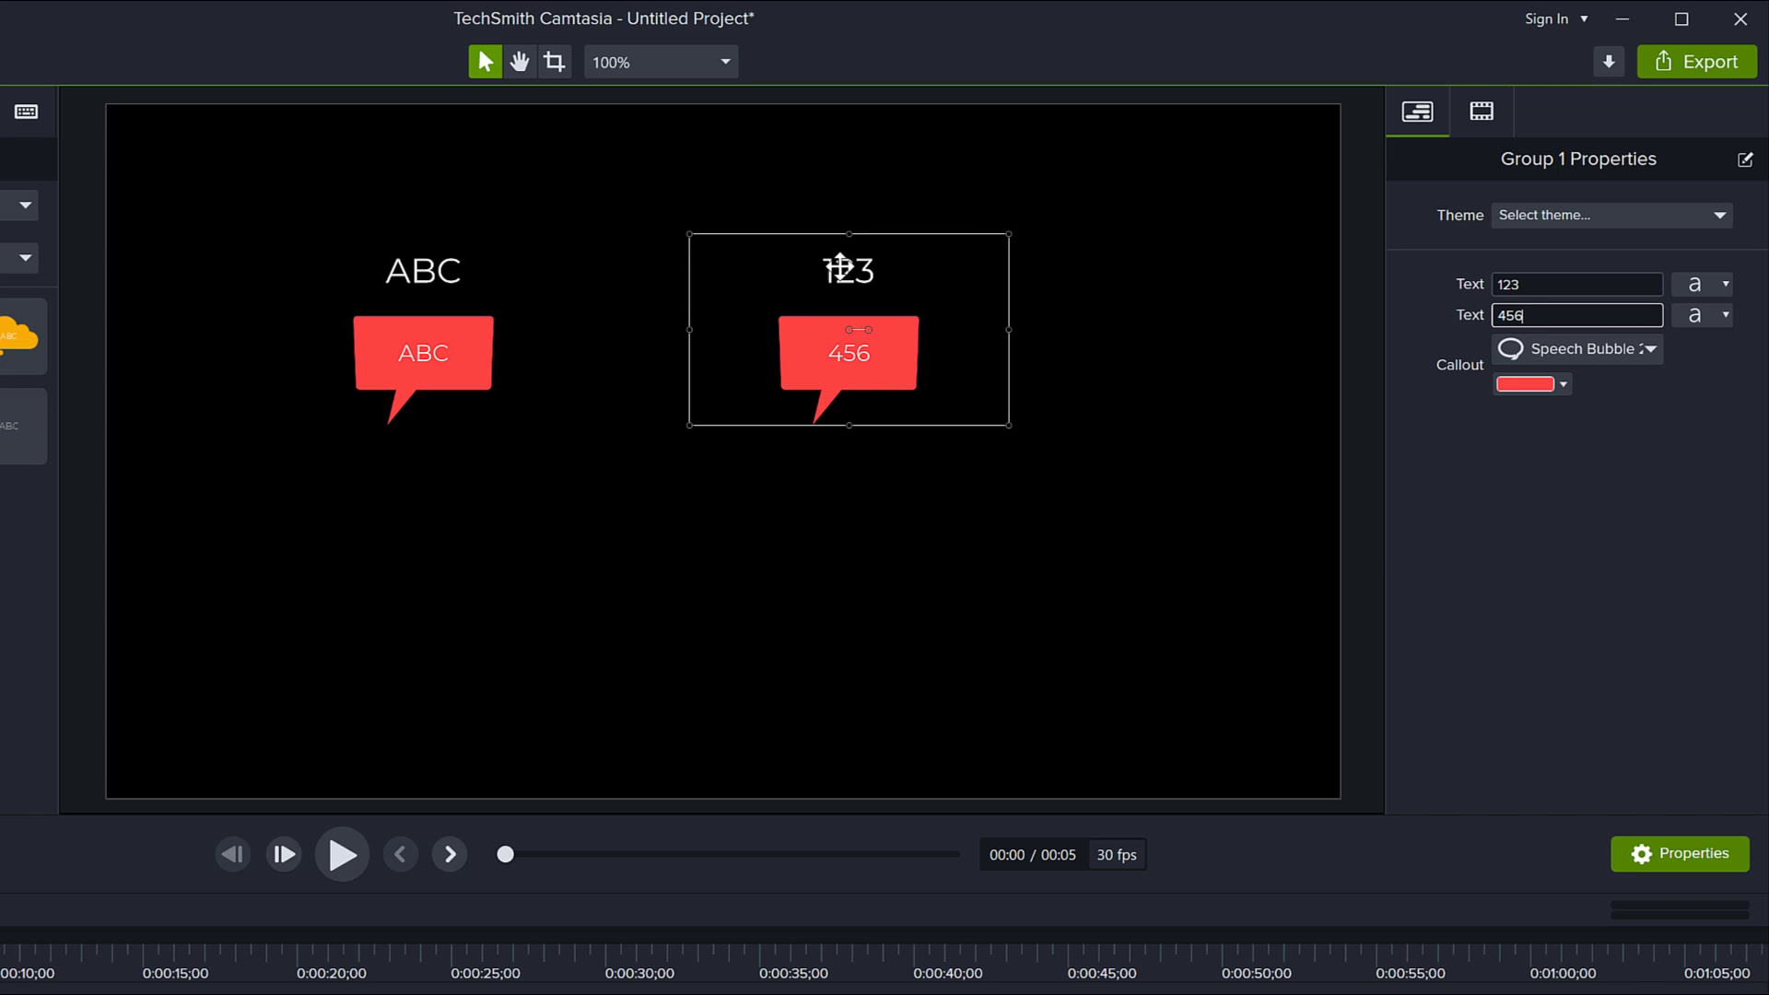
click(1694, 567)
Step: Rename the original ABC group's two text quick properties to First name and Last name, and nudge the group slightly up and left
click(470, 369)
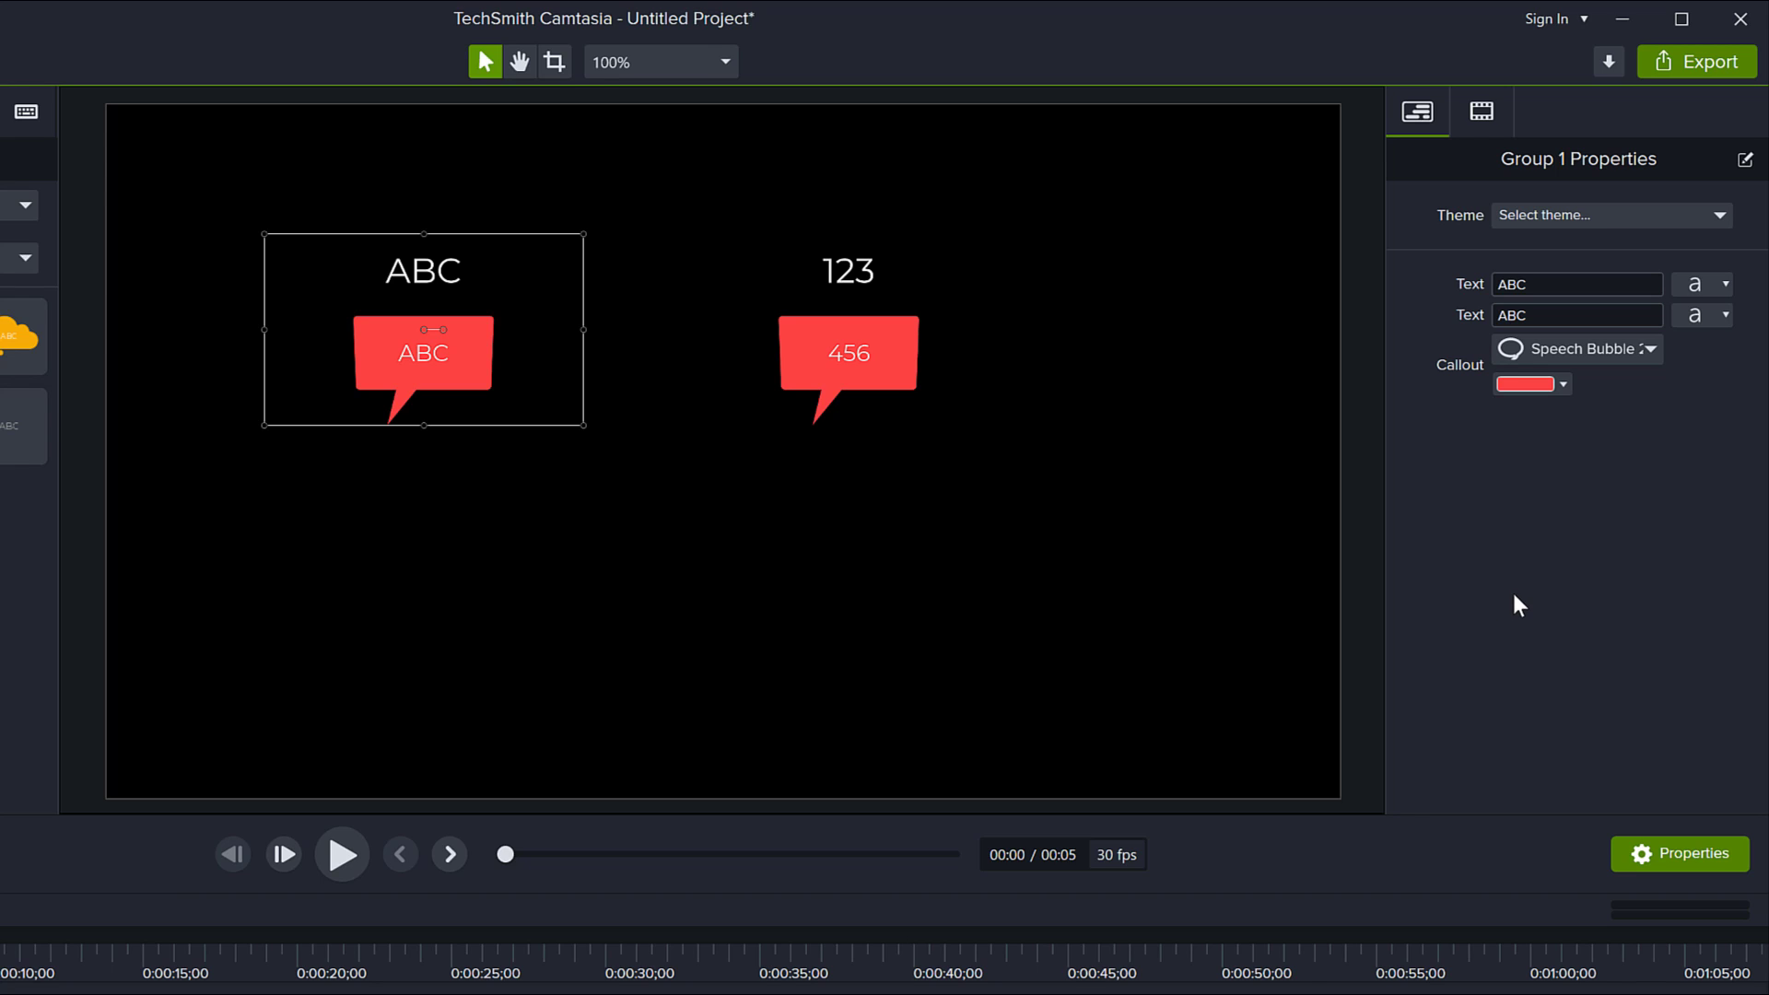
click(1744, 160)
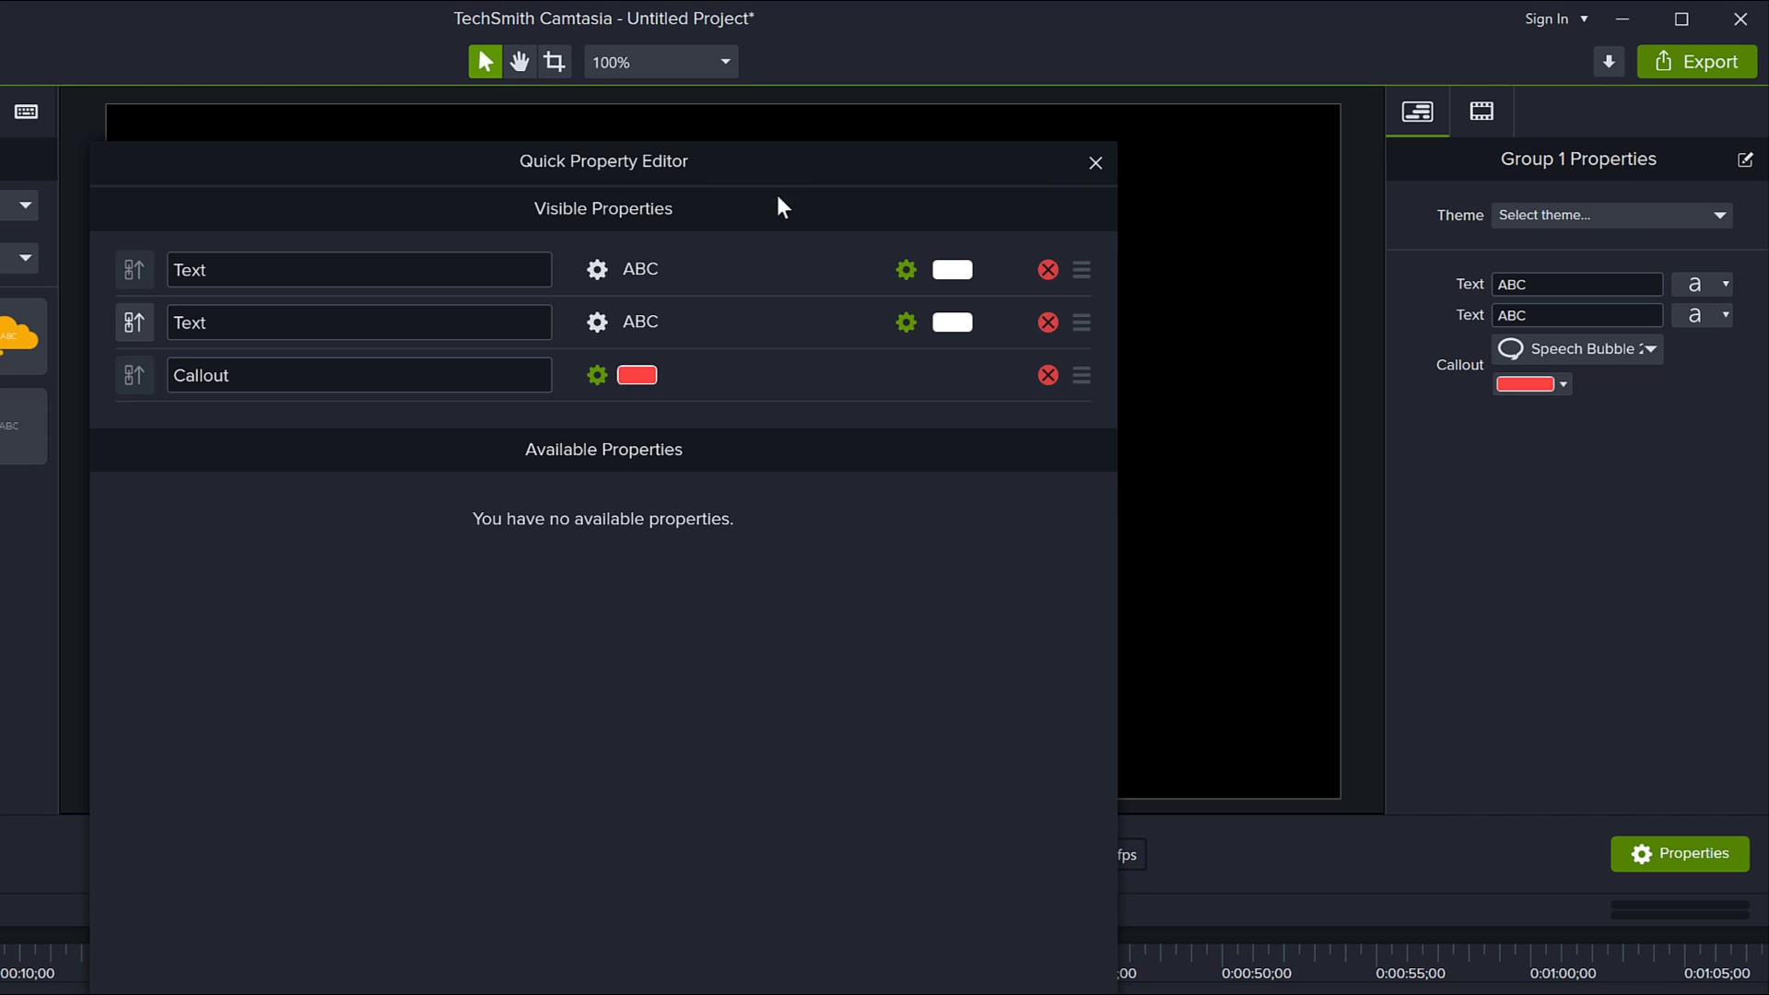
drag(794, 165, 1350, 169)
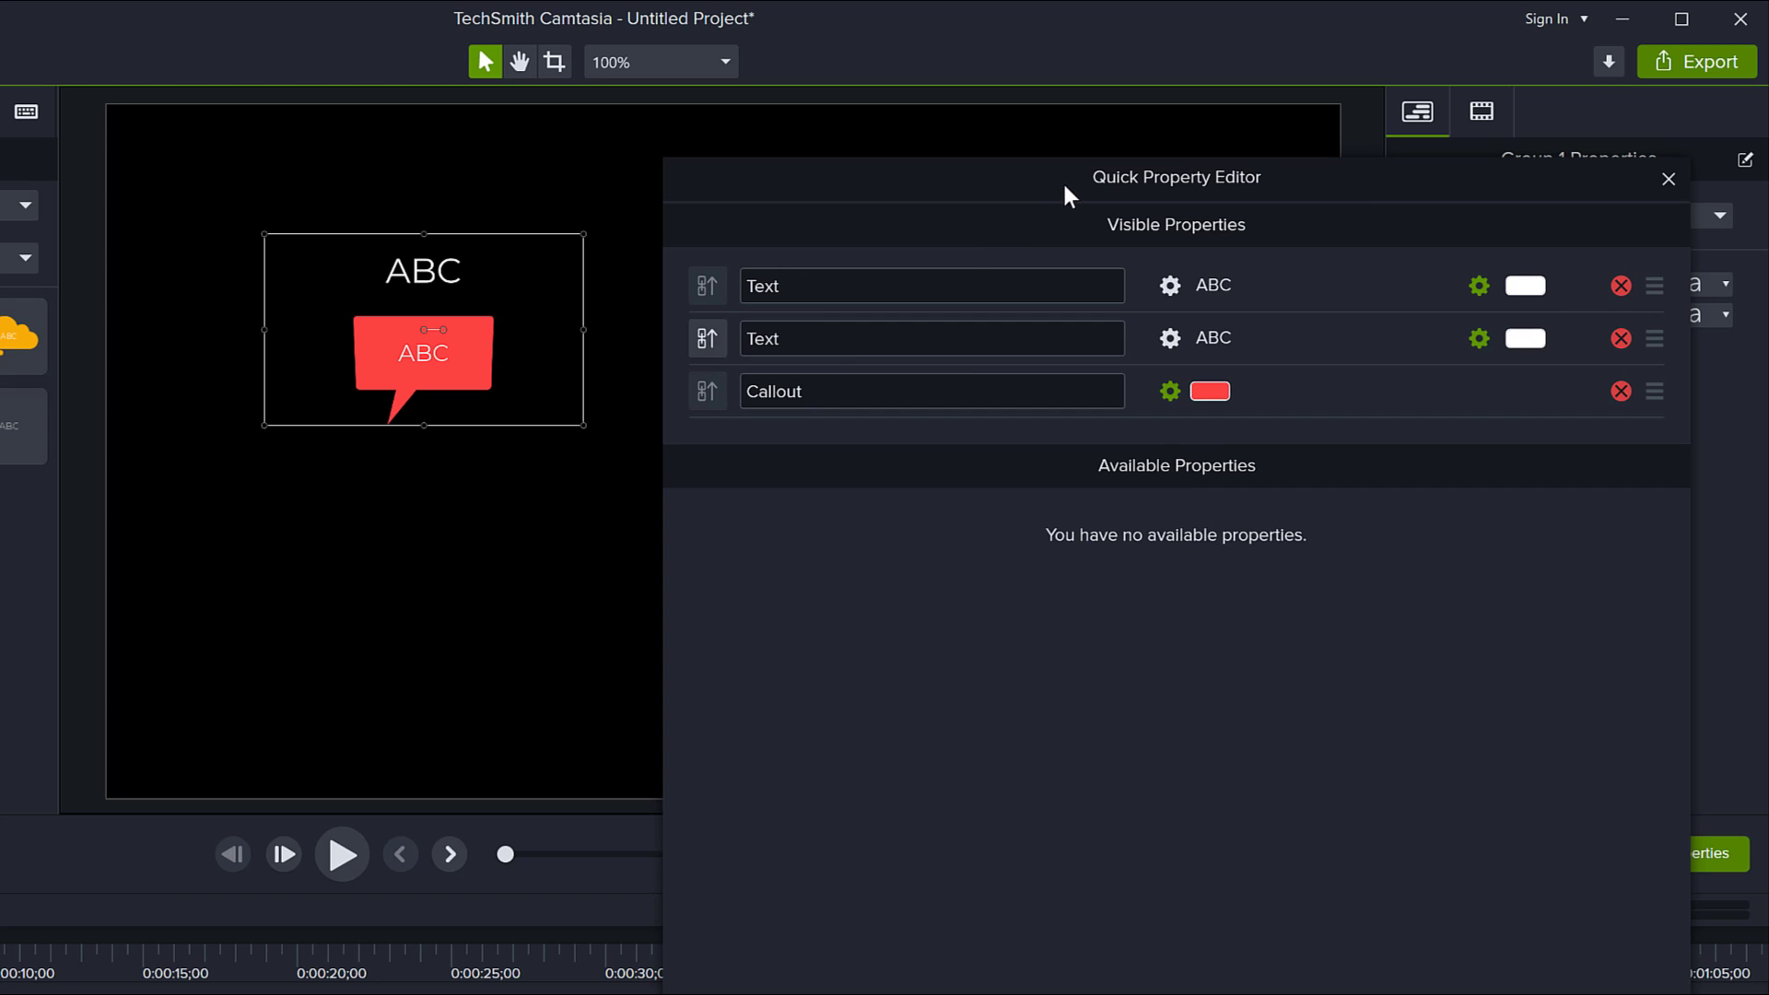
drag(1064, 184, 585, 180)
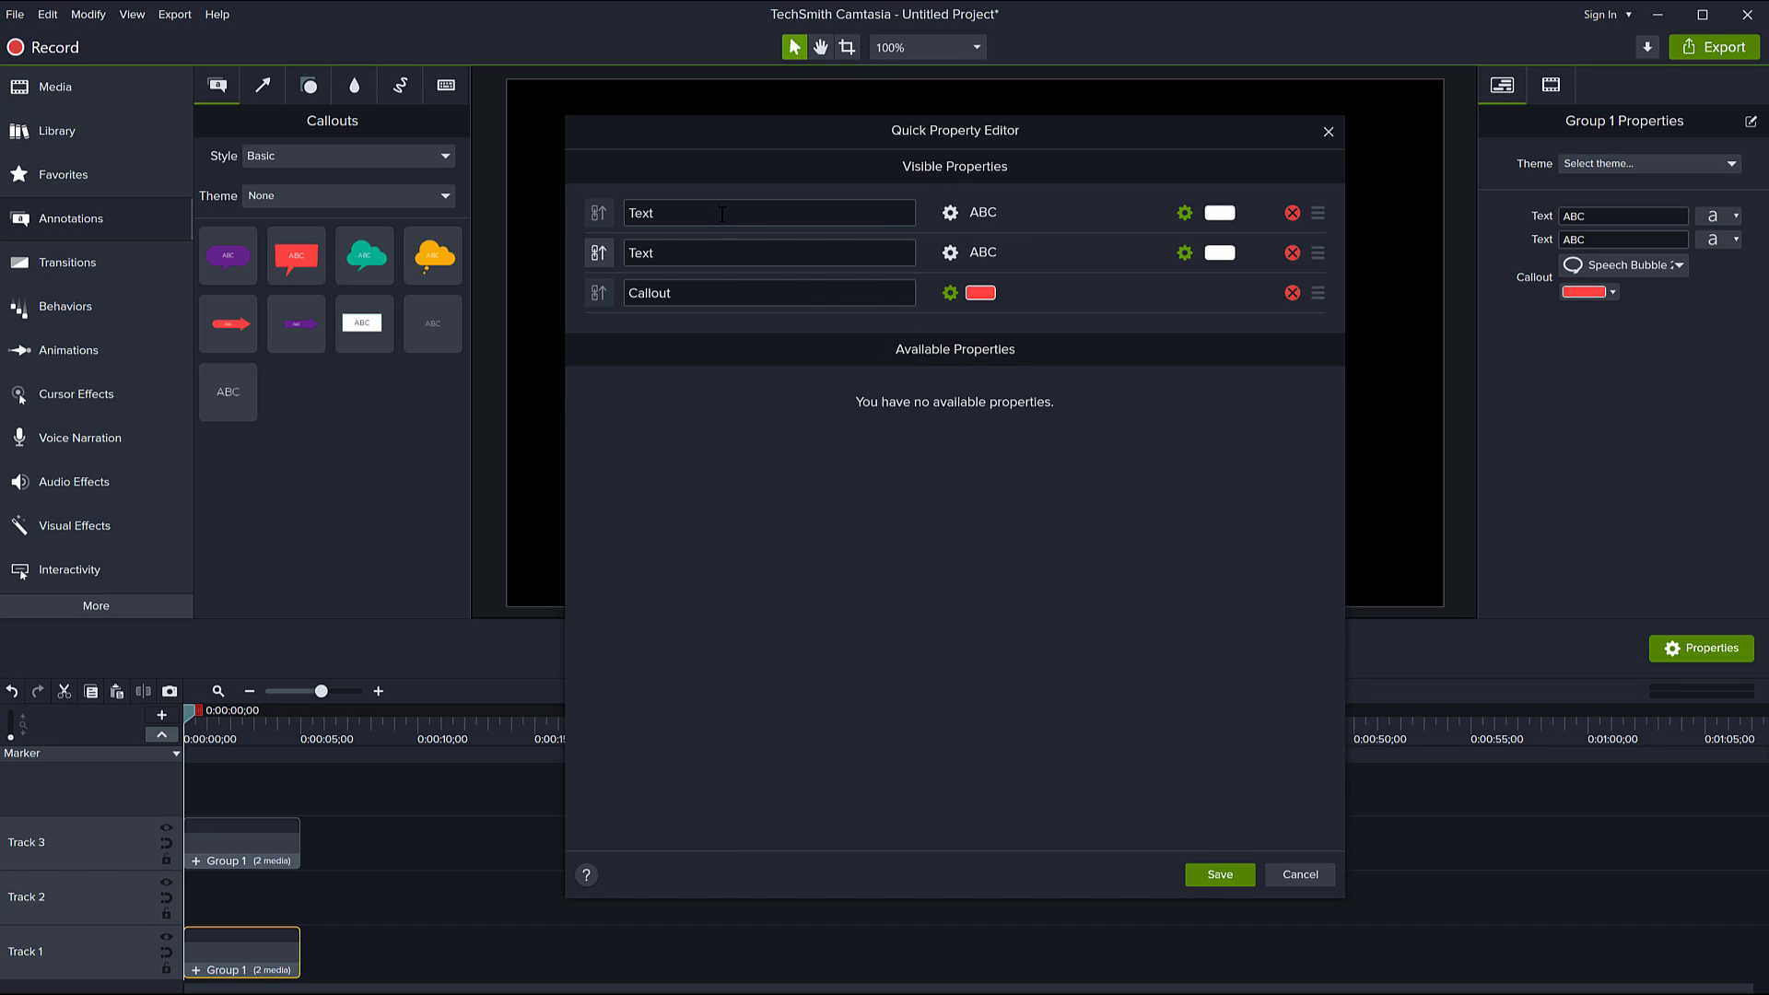
drag(691, 213, 572, 212)
text(First name)
click(820, 252)
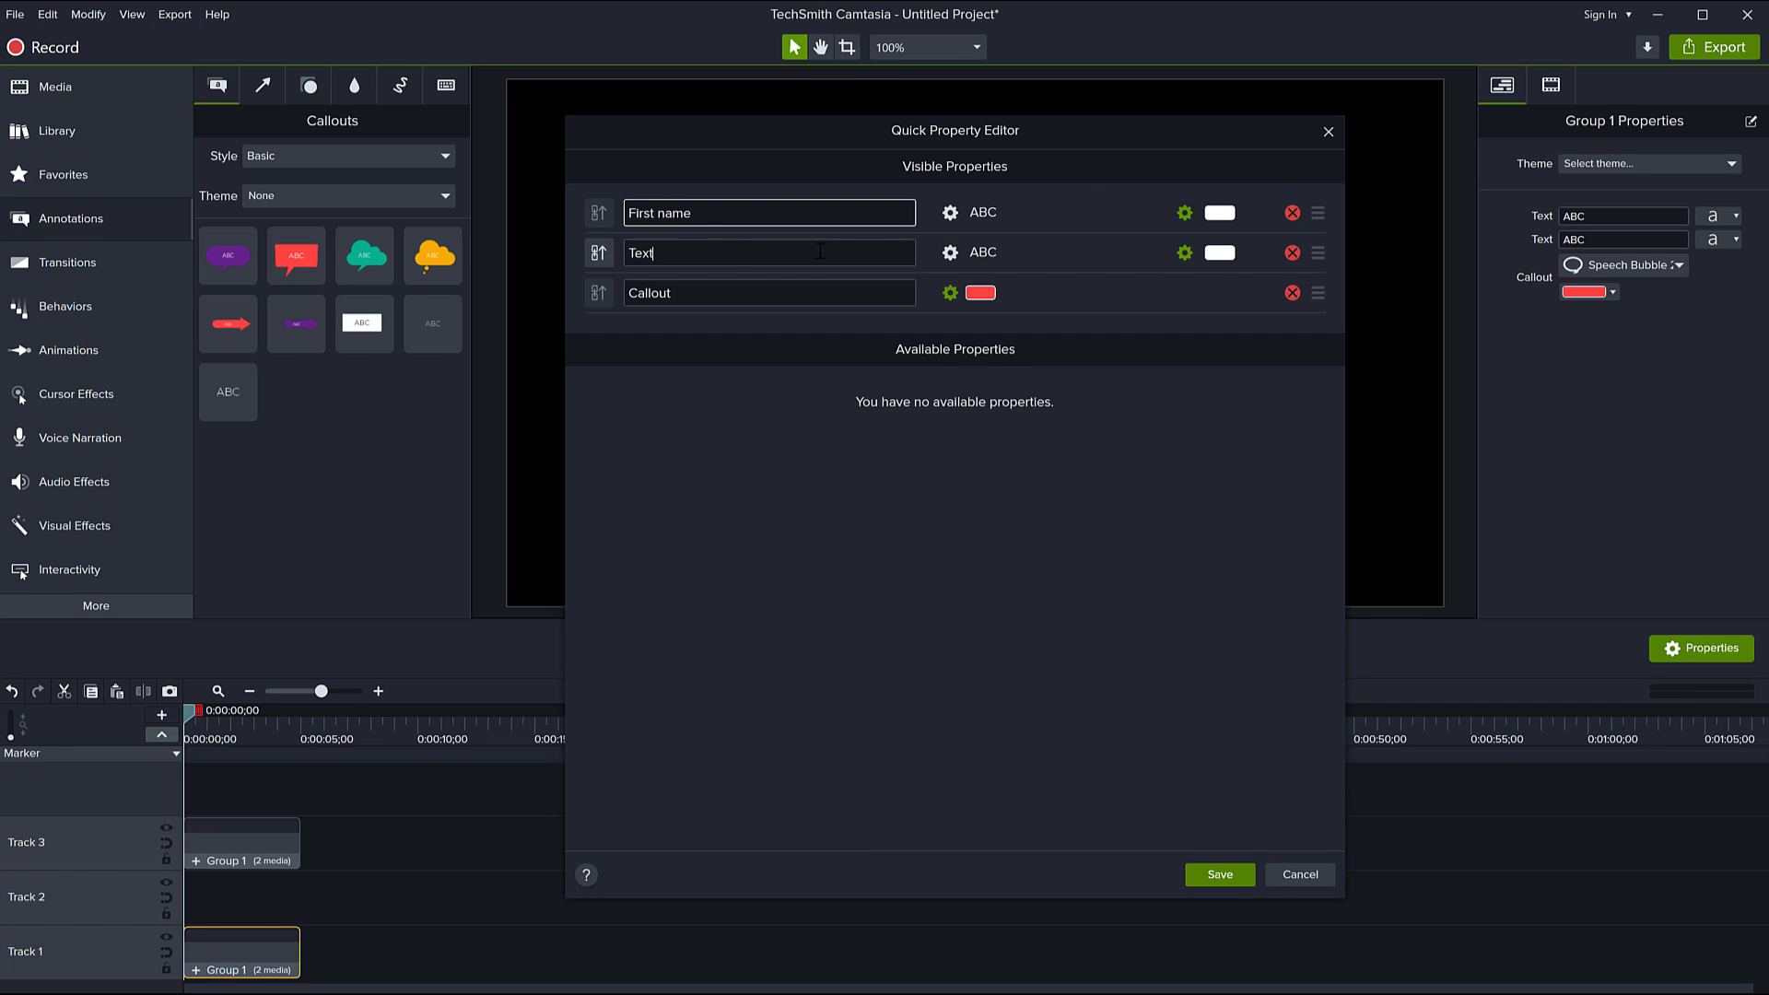
drag(820, 252, 589, 252)
text(Last nam)
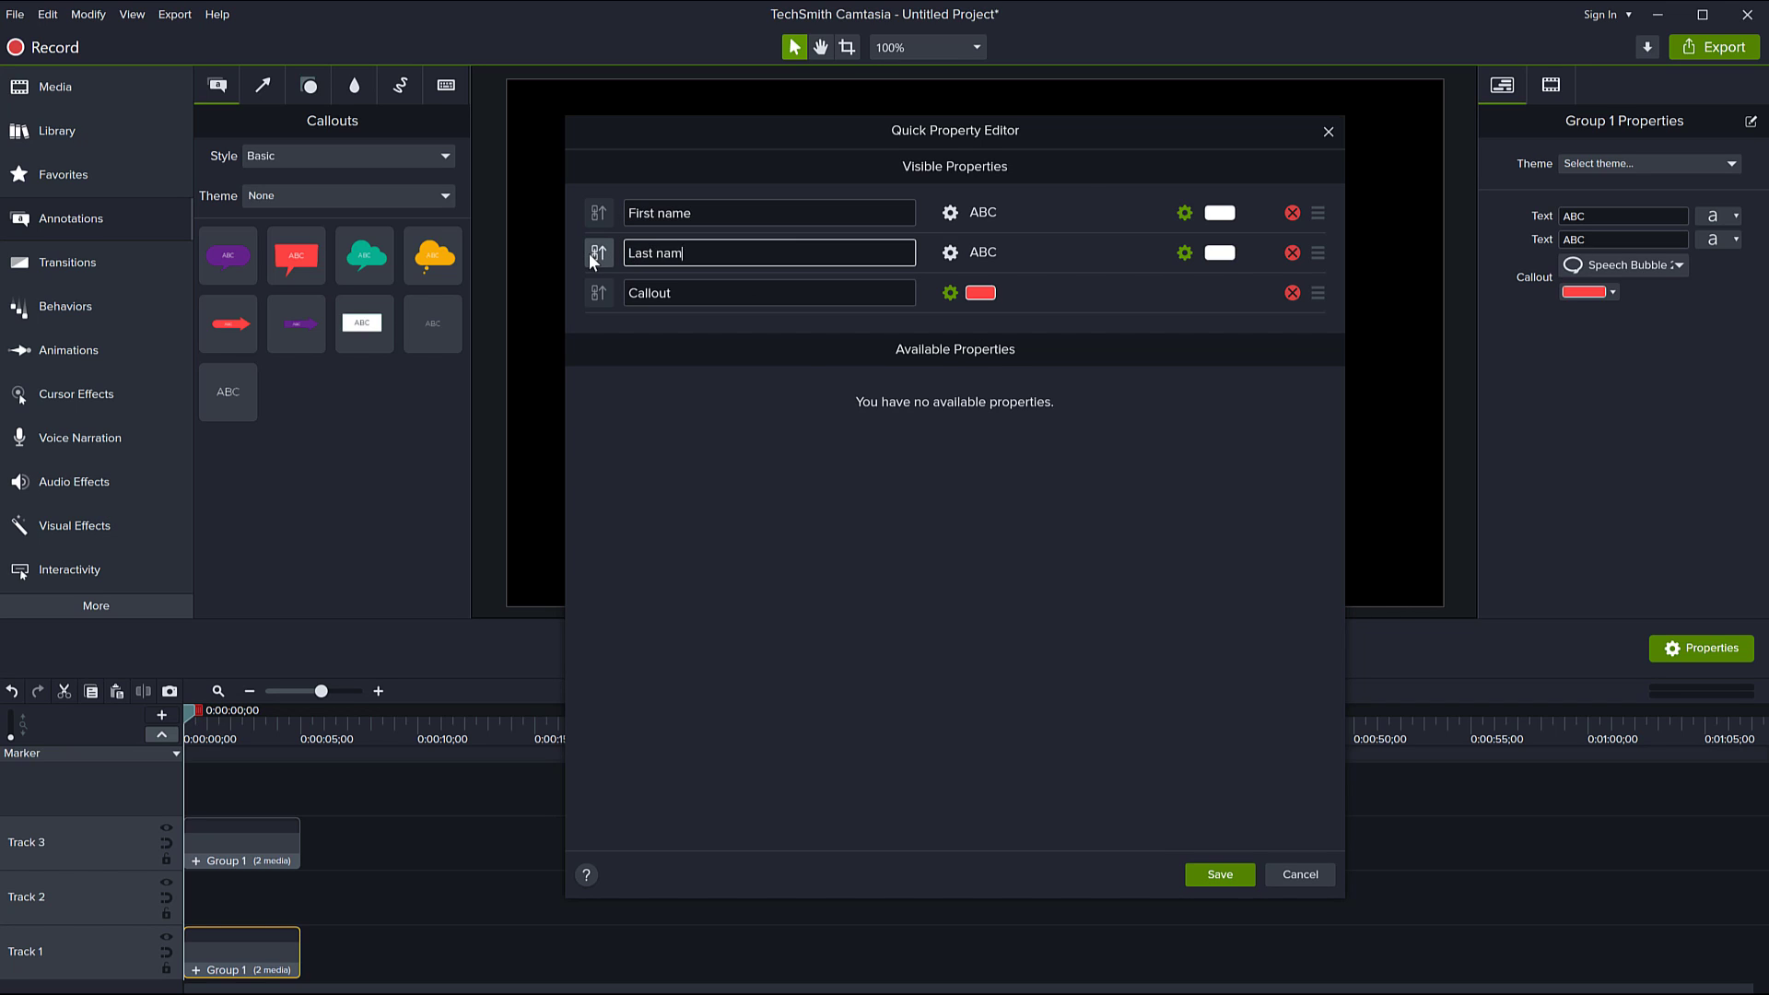
text(e)
click(1246, 886)
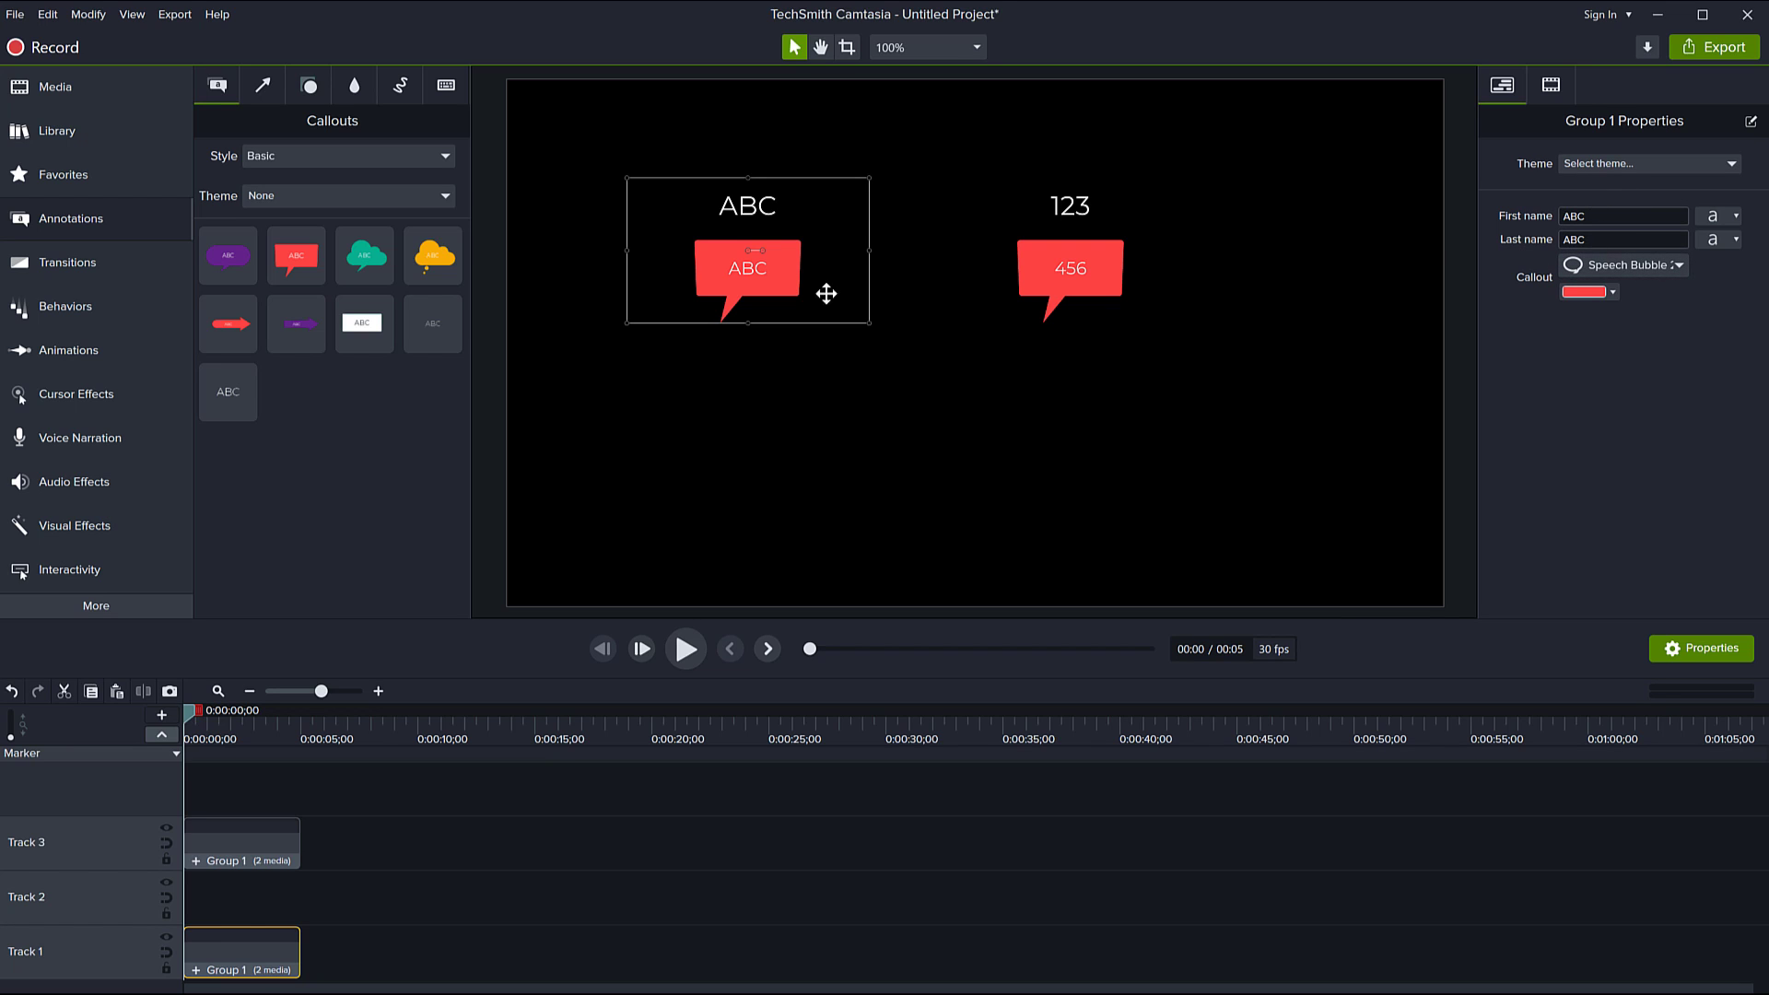
mouse_move(763, 280)
mouse_down()
mouse_move(871, 295)
mouse_move(751, 243)
mouse_move(748, 264)
mouse_move(765, 261)
mouse_move(744, 261)
mouse_up()
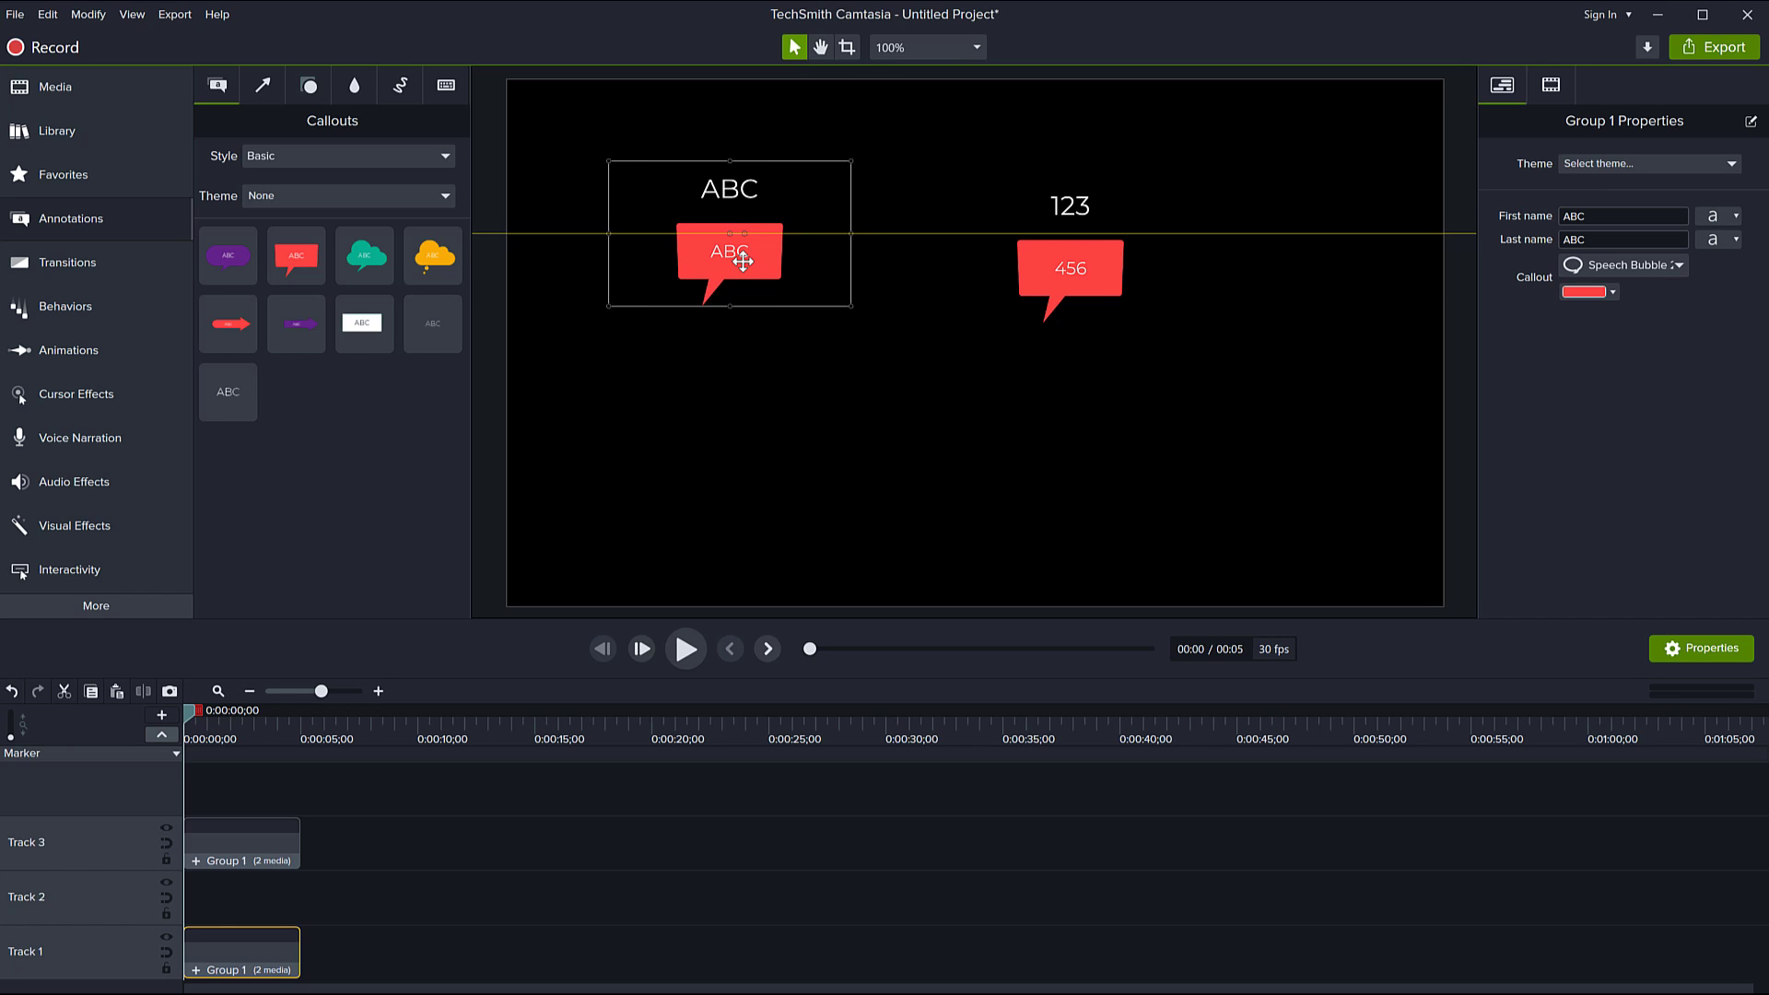
drag(744, 262, 743, 261)
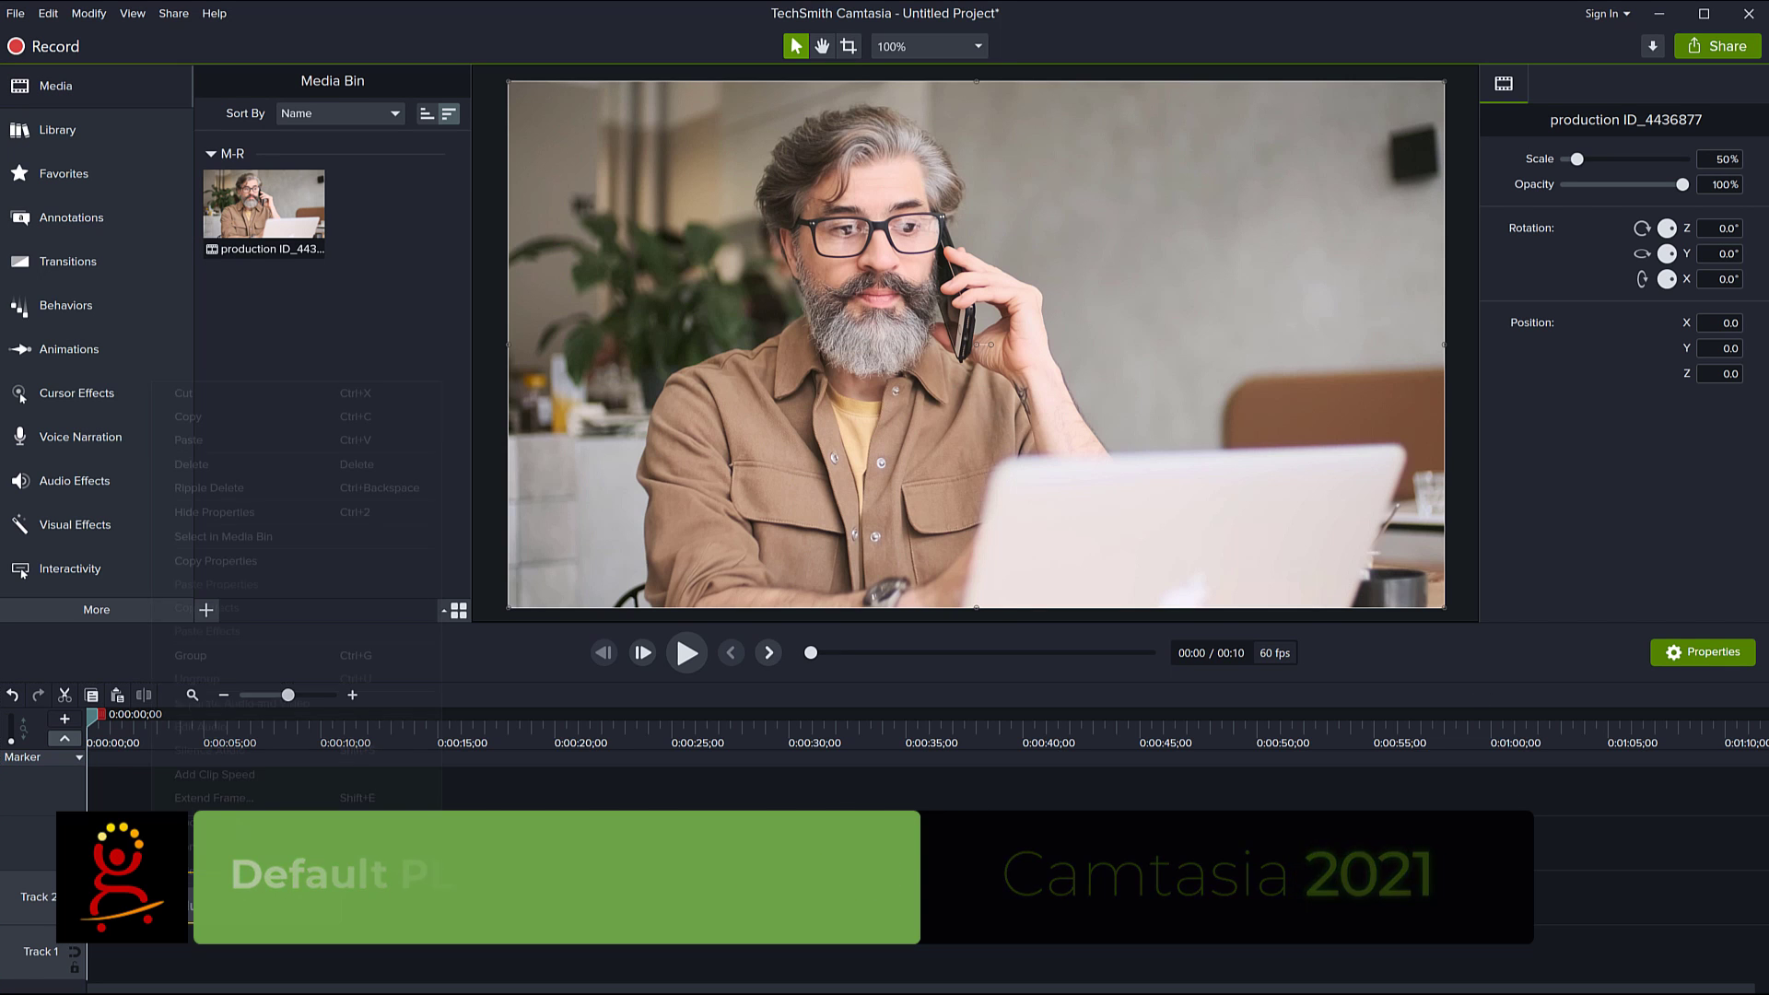
Step: Convert the video clip on Track 2 to a placeholder, and add another placeholder to the timeline
right_click(157, 889)
click(235, 847)
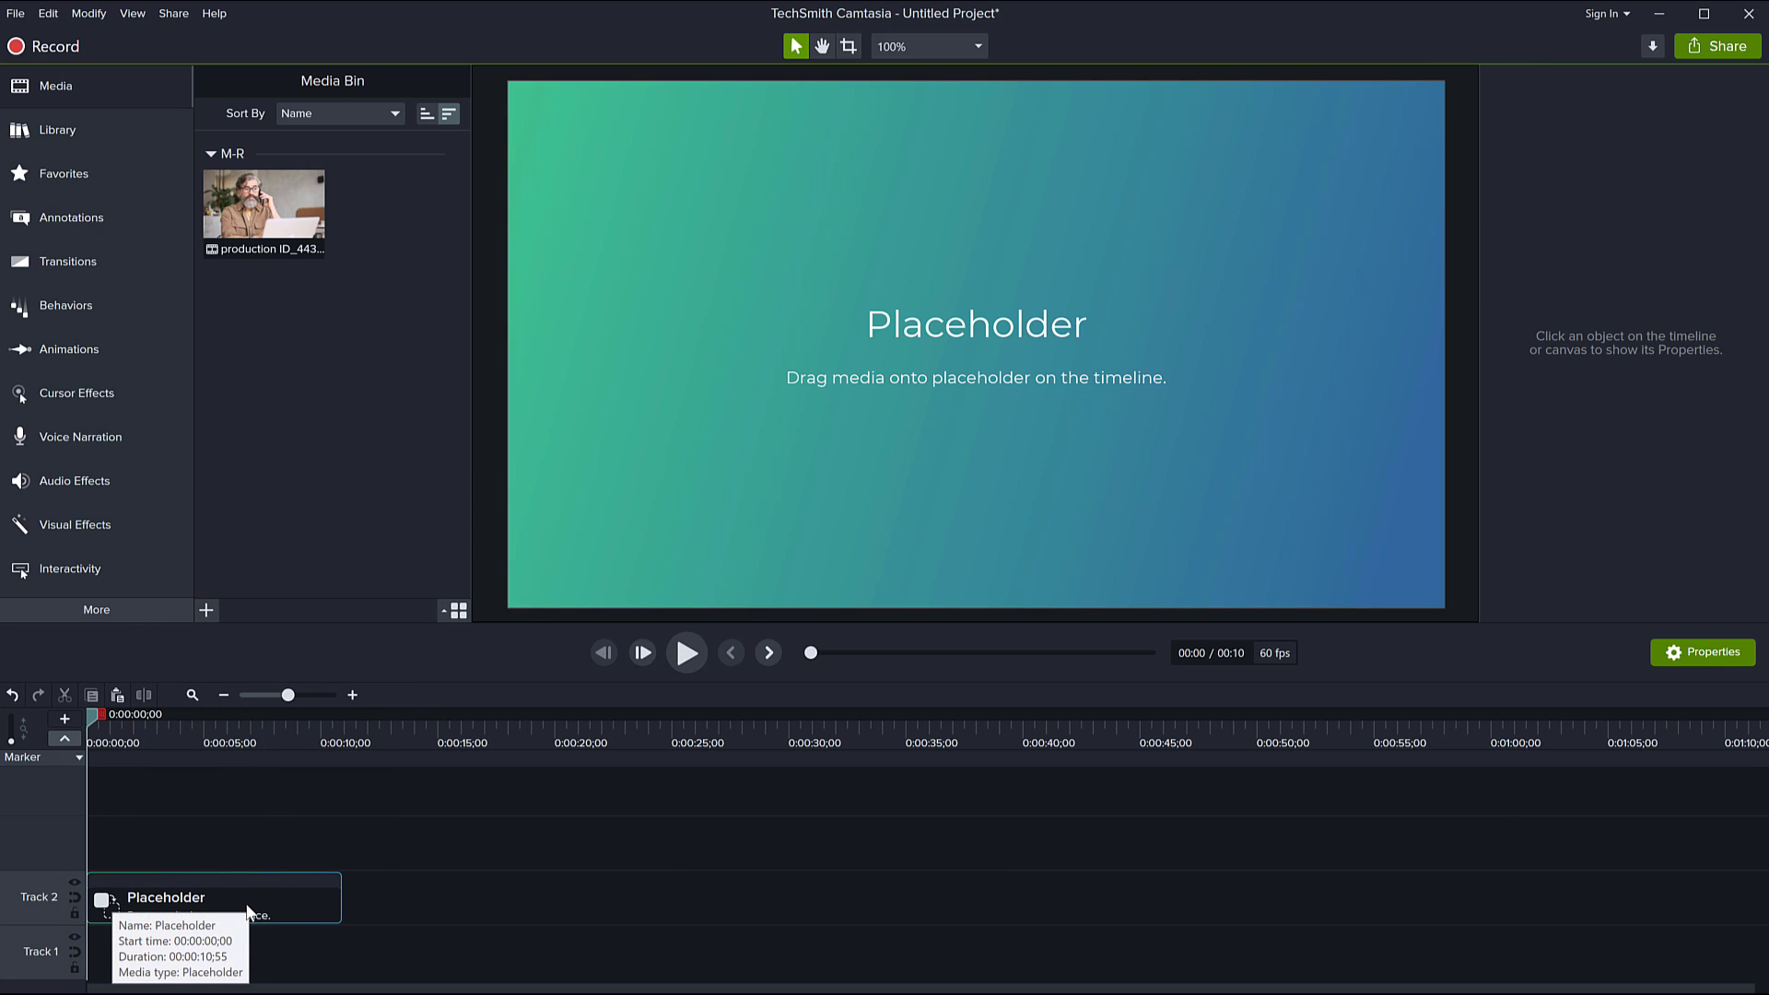
right_click(494, 893)
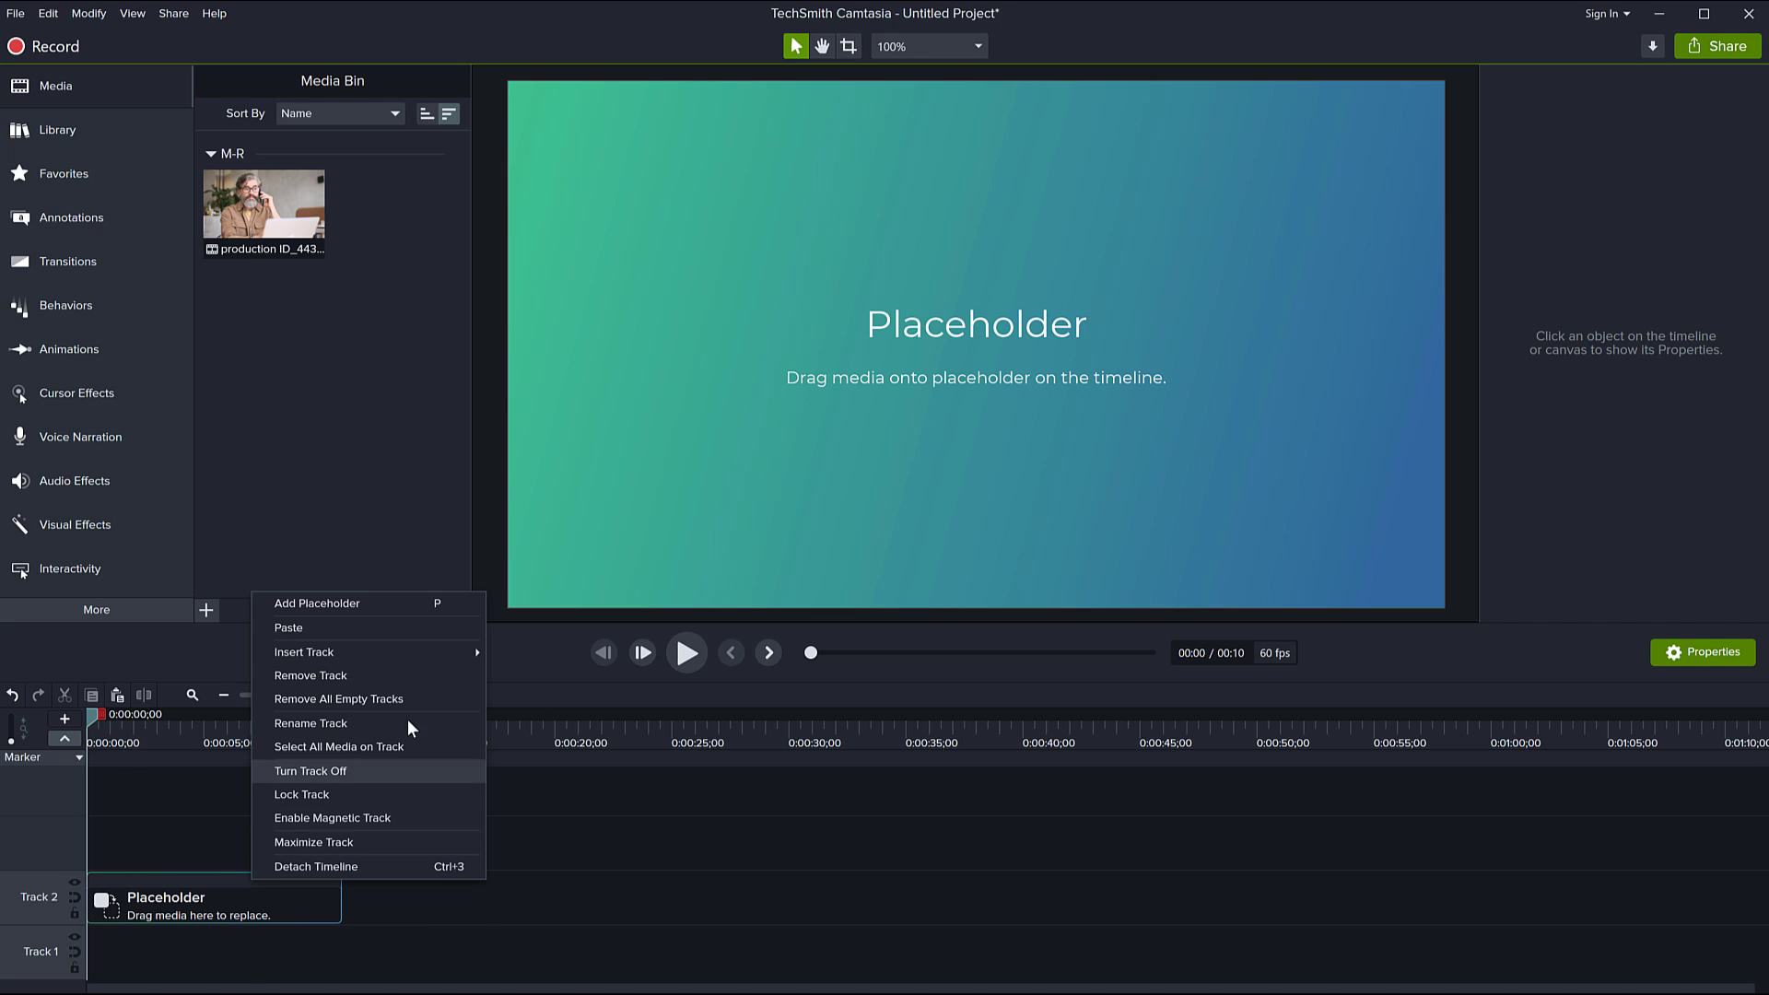
click(413, 603)
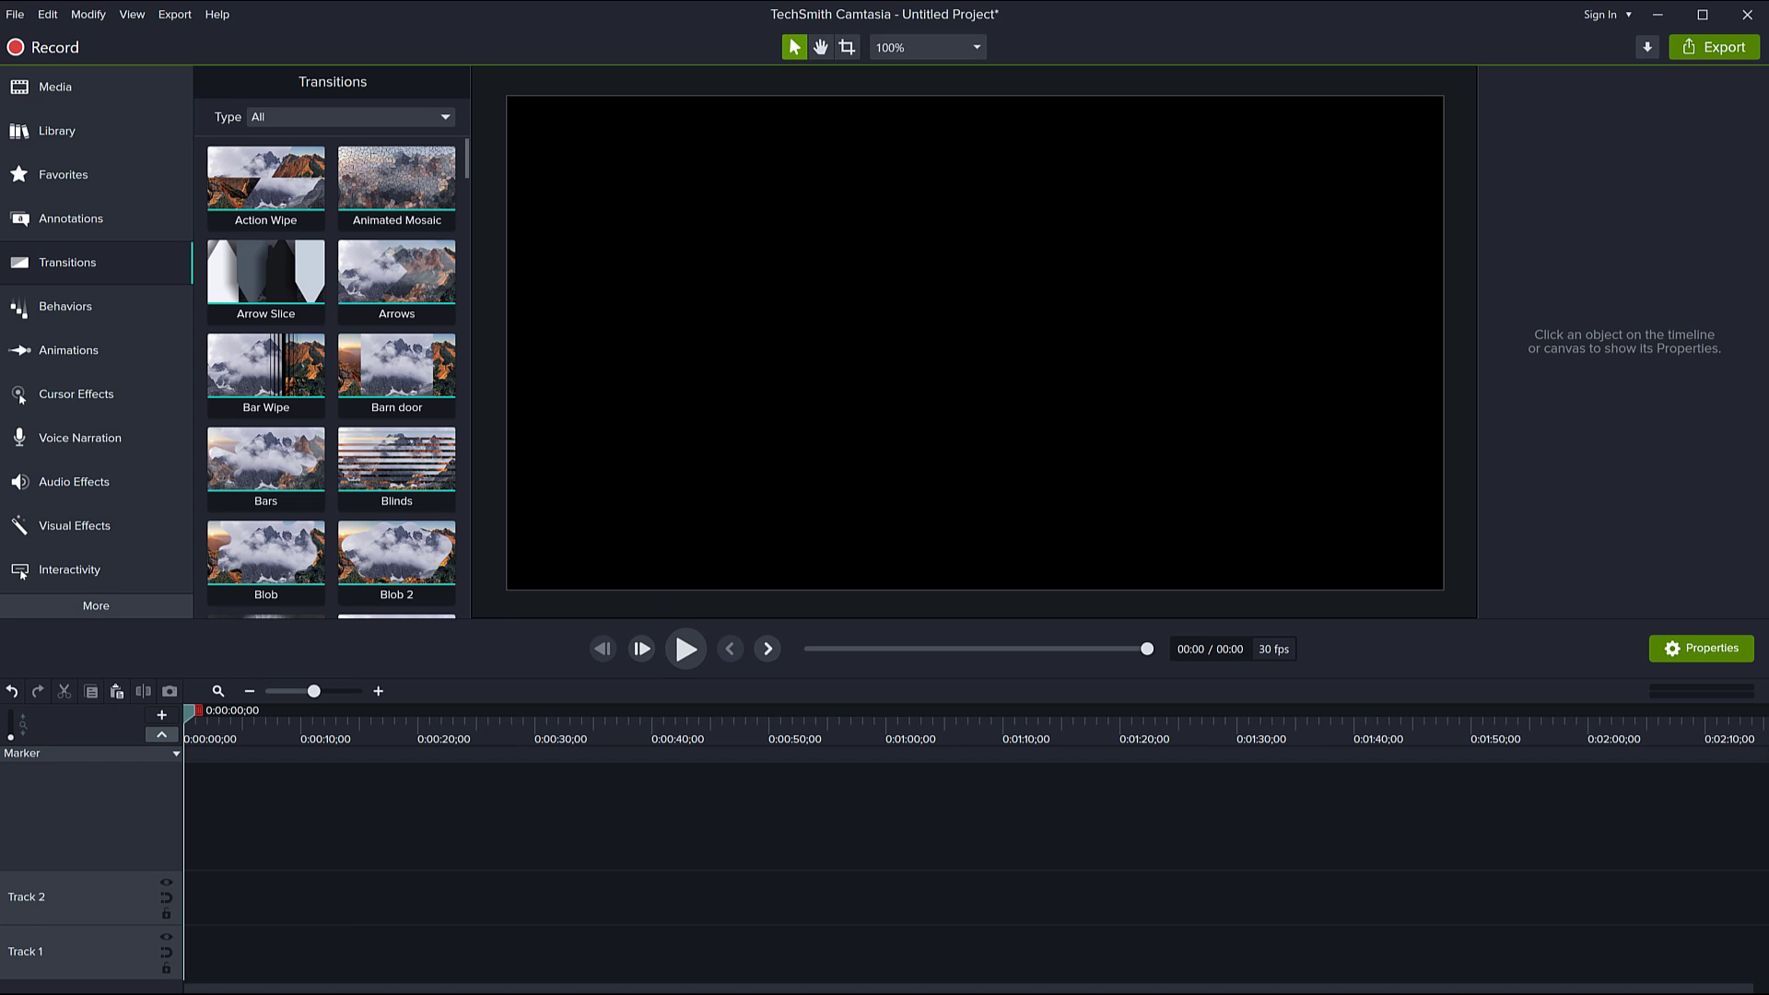
Step: Add a placeholder at the start of Track 1 in the empty project
right_click(236, 897)
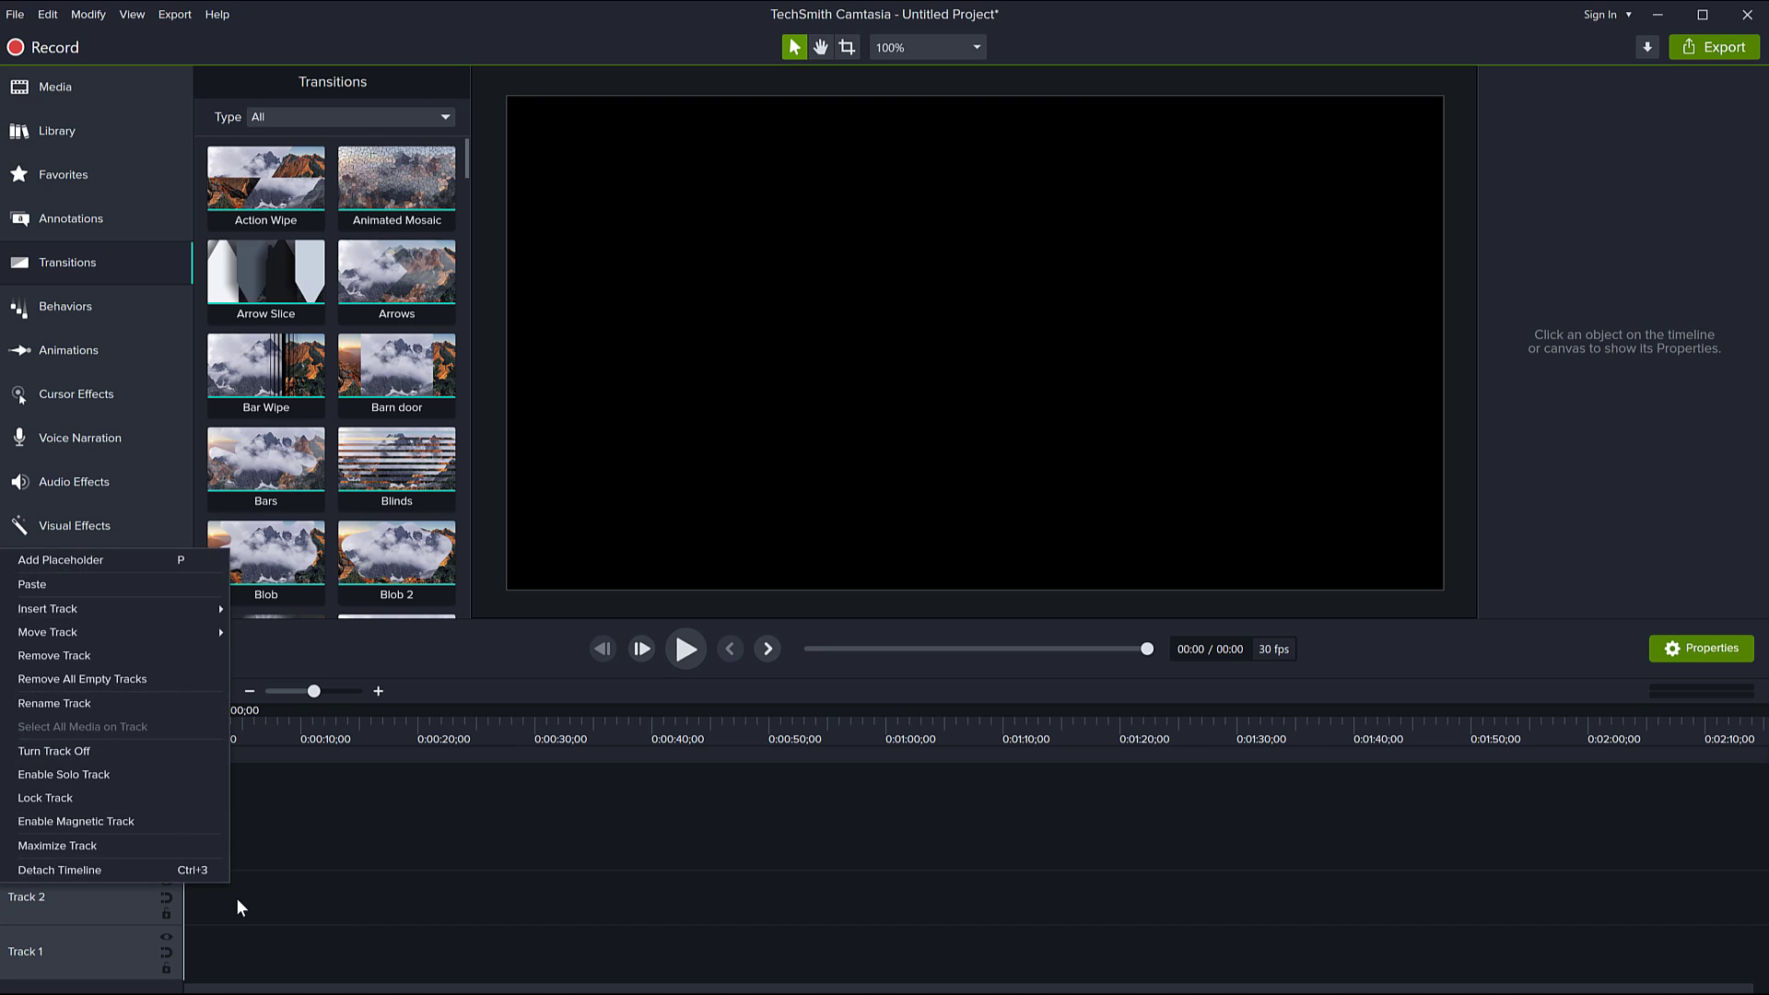
click(138, 446)
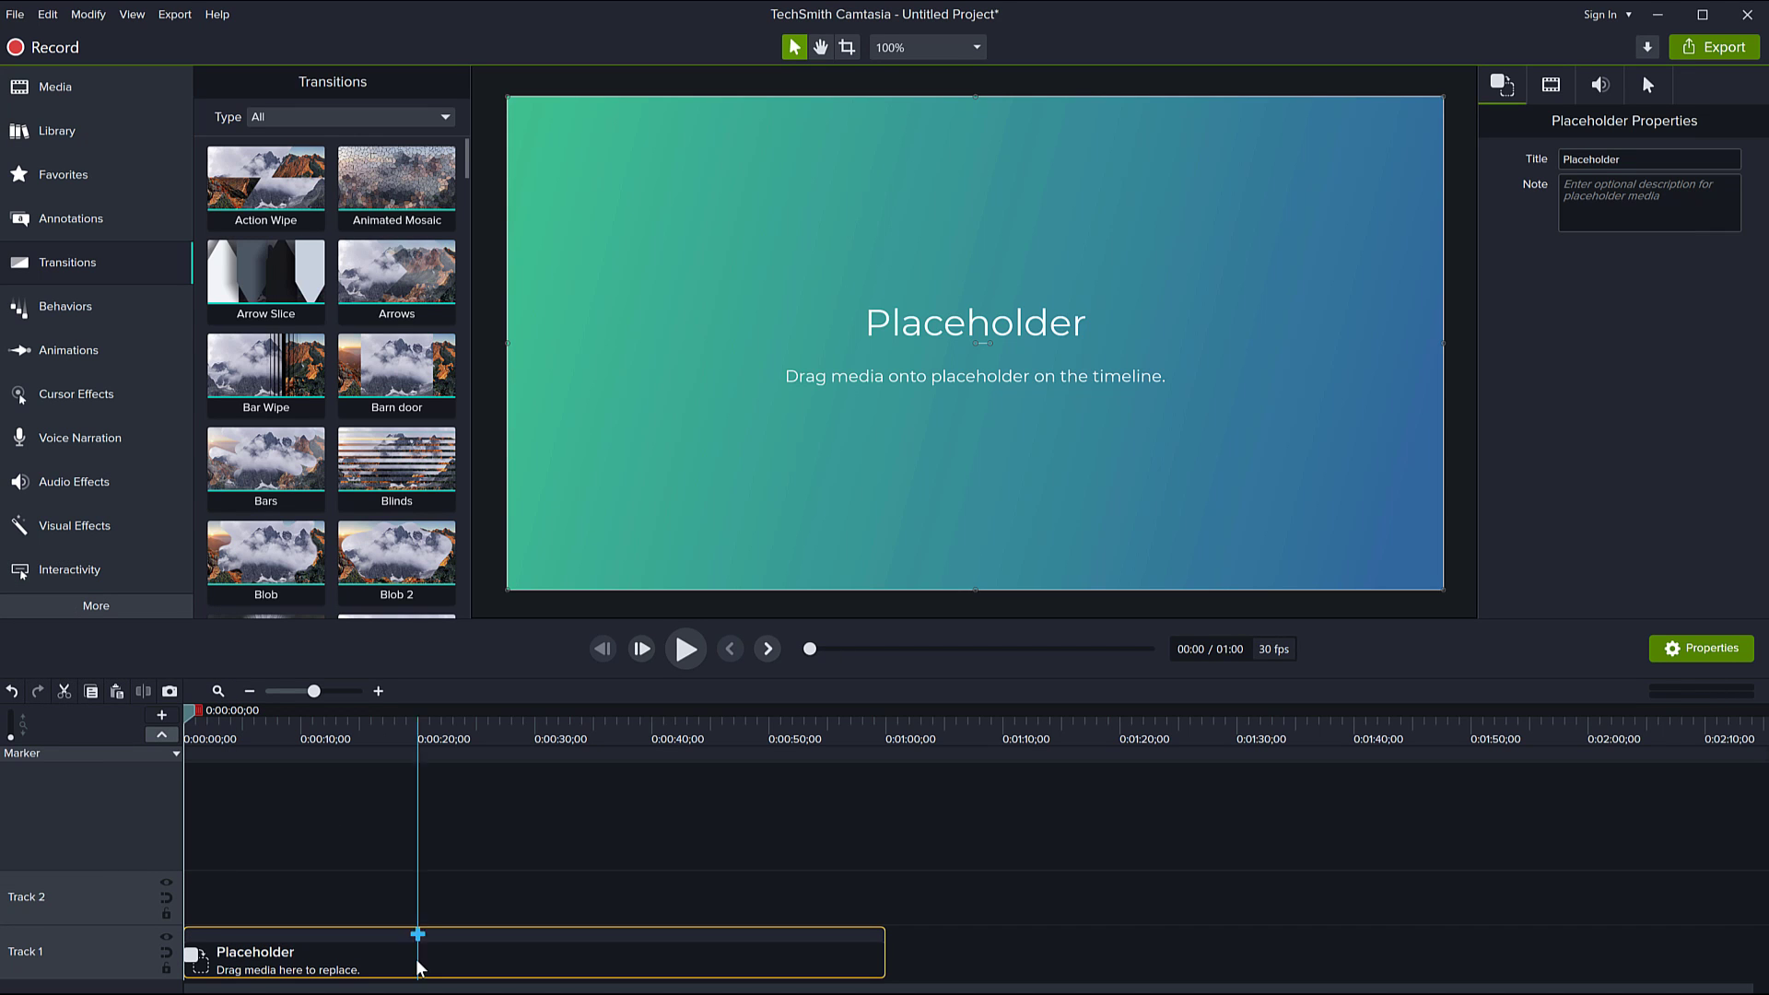
Step: Set the default placeholder duration to 10 seconds in the preferences, and add a new placeholder at the start of Track 2
click(47, 14)
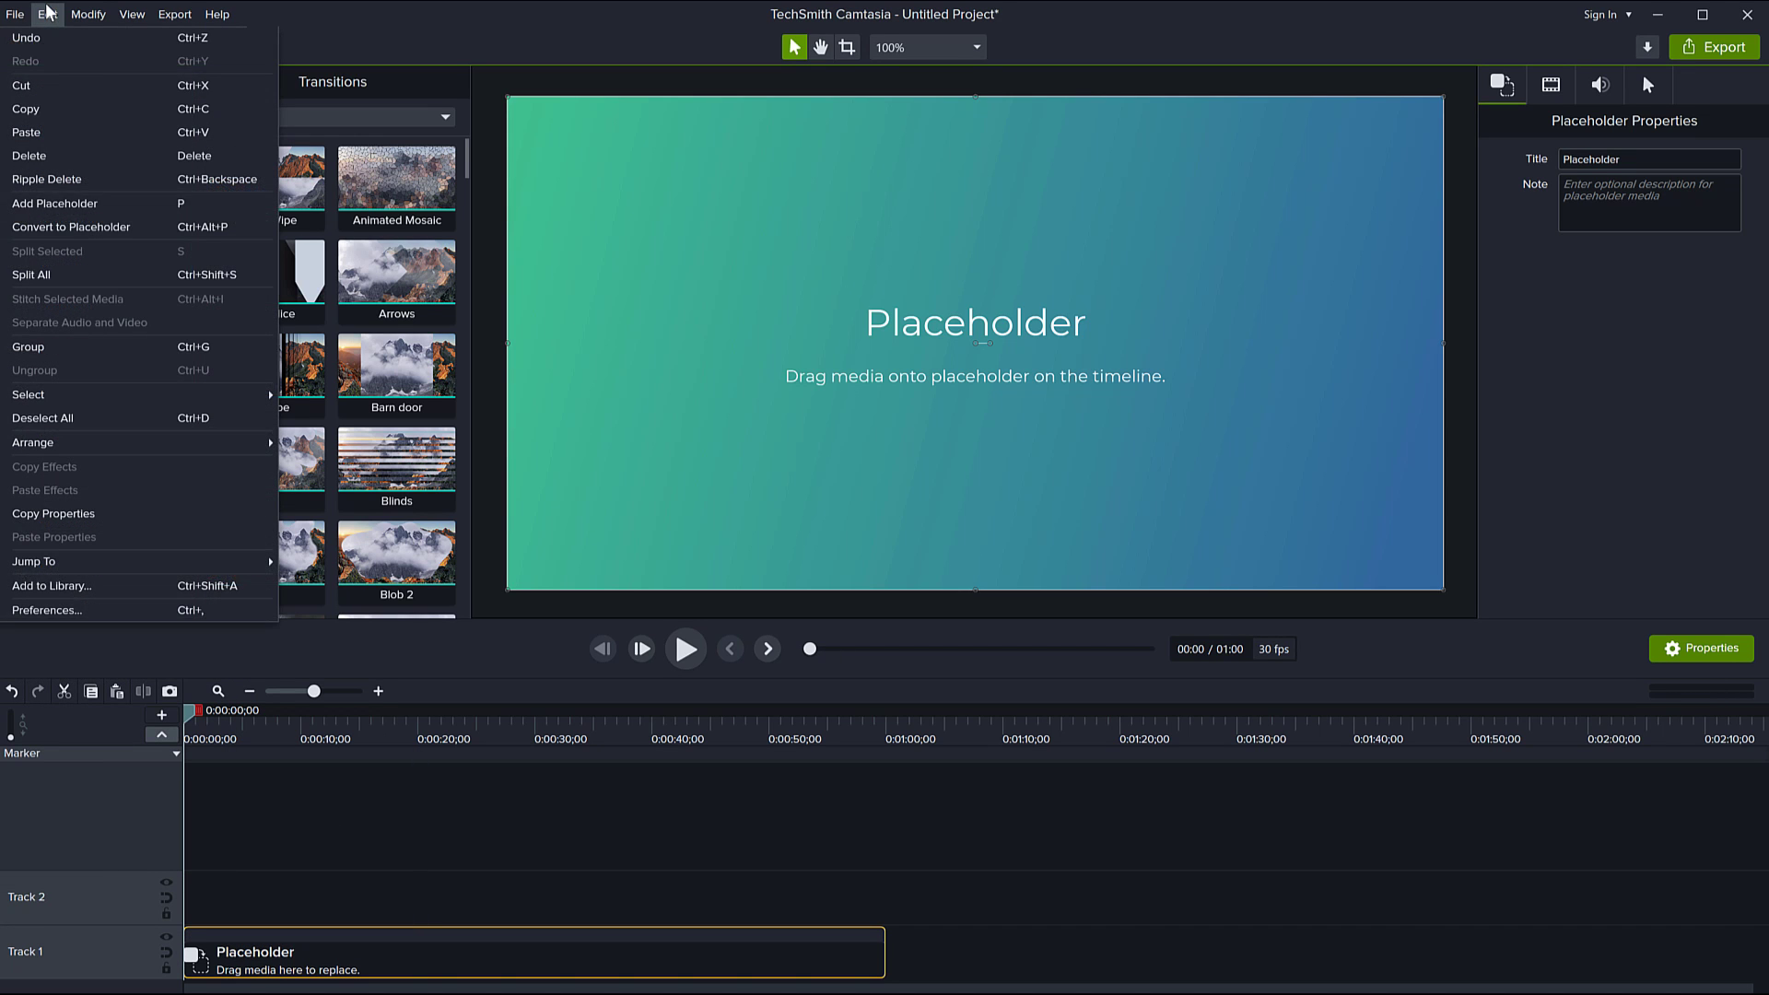
click(146, 609)
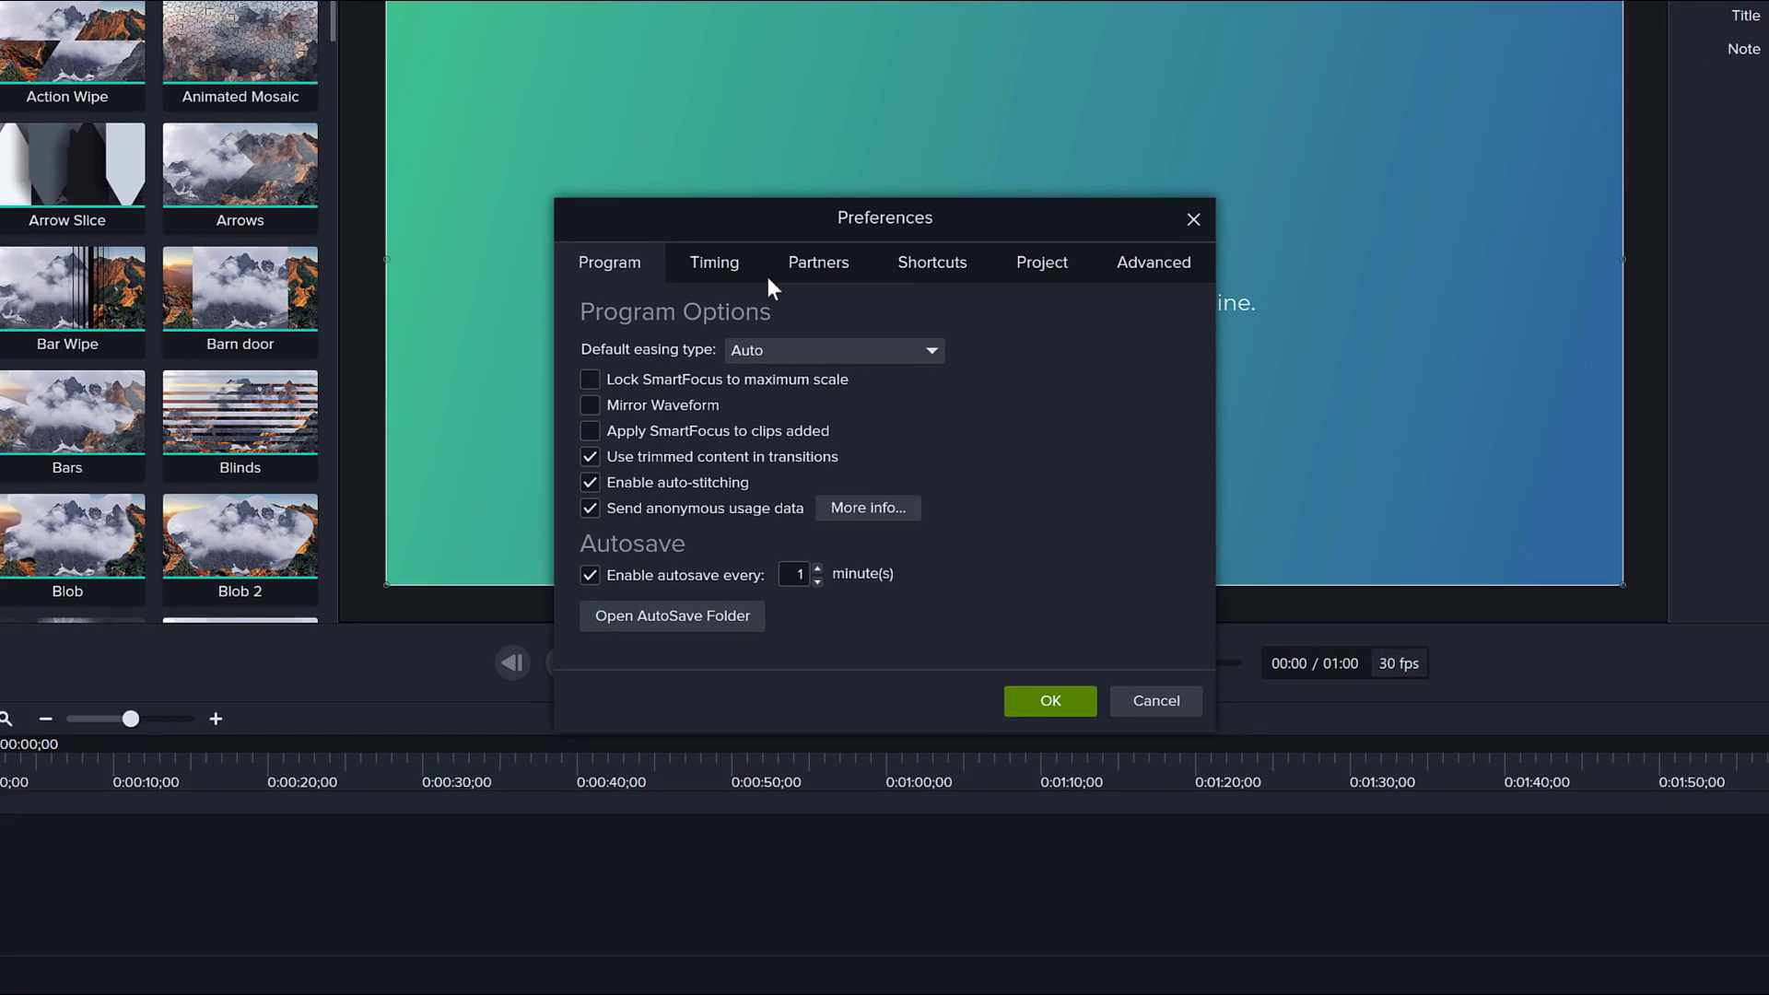
click(757, 350)
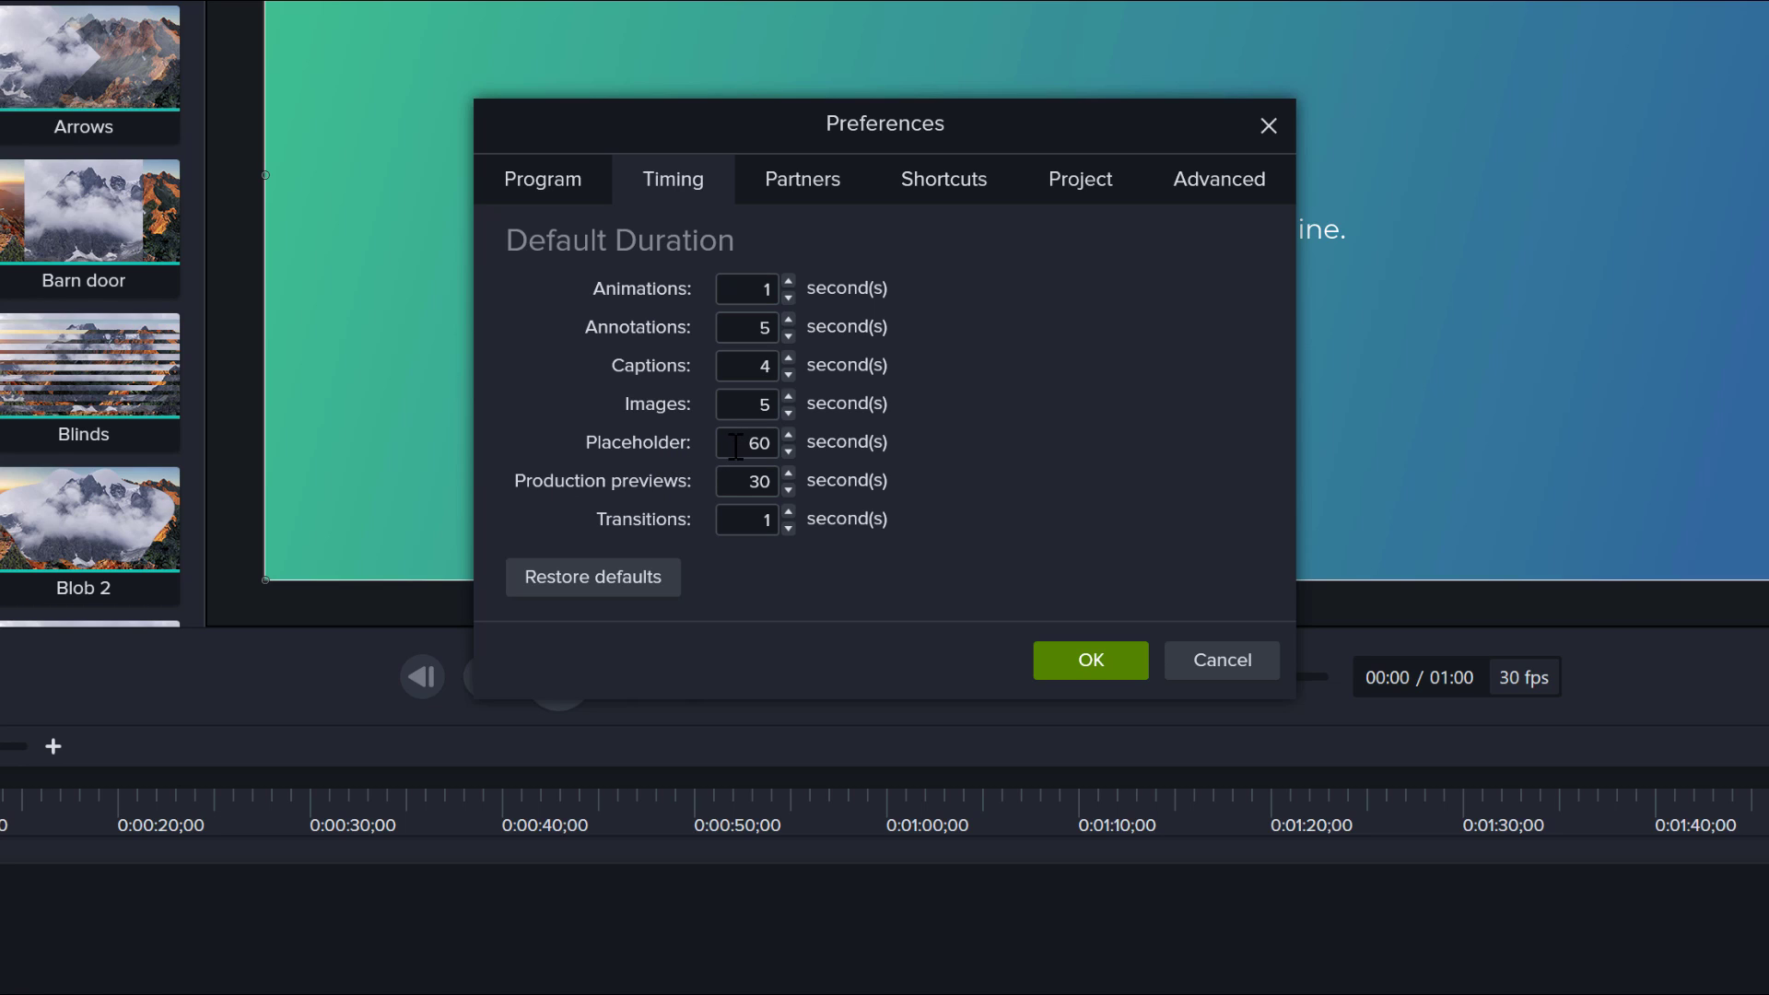
drag(735, 446, 788, 445)
text(10)
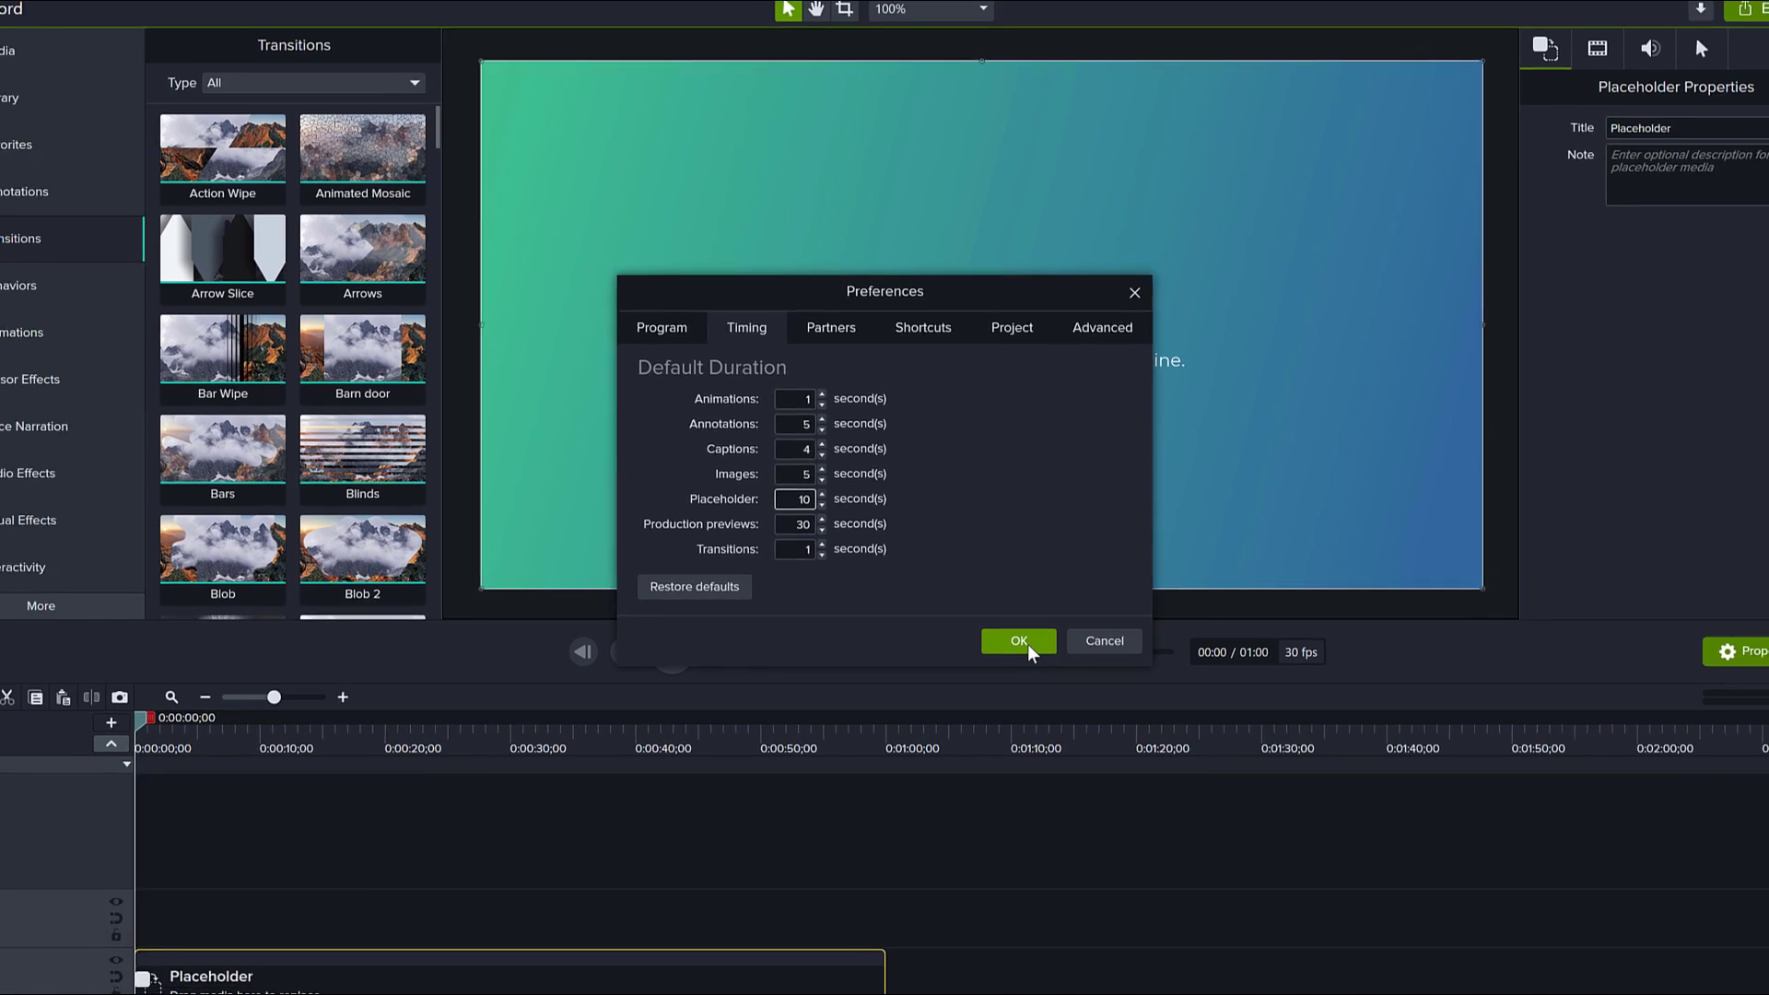
click(1090, 660)
click(755, 886)
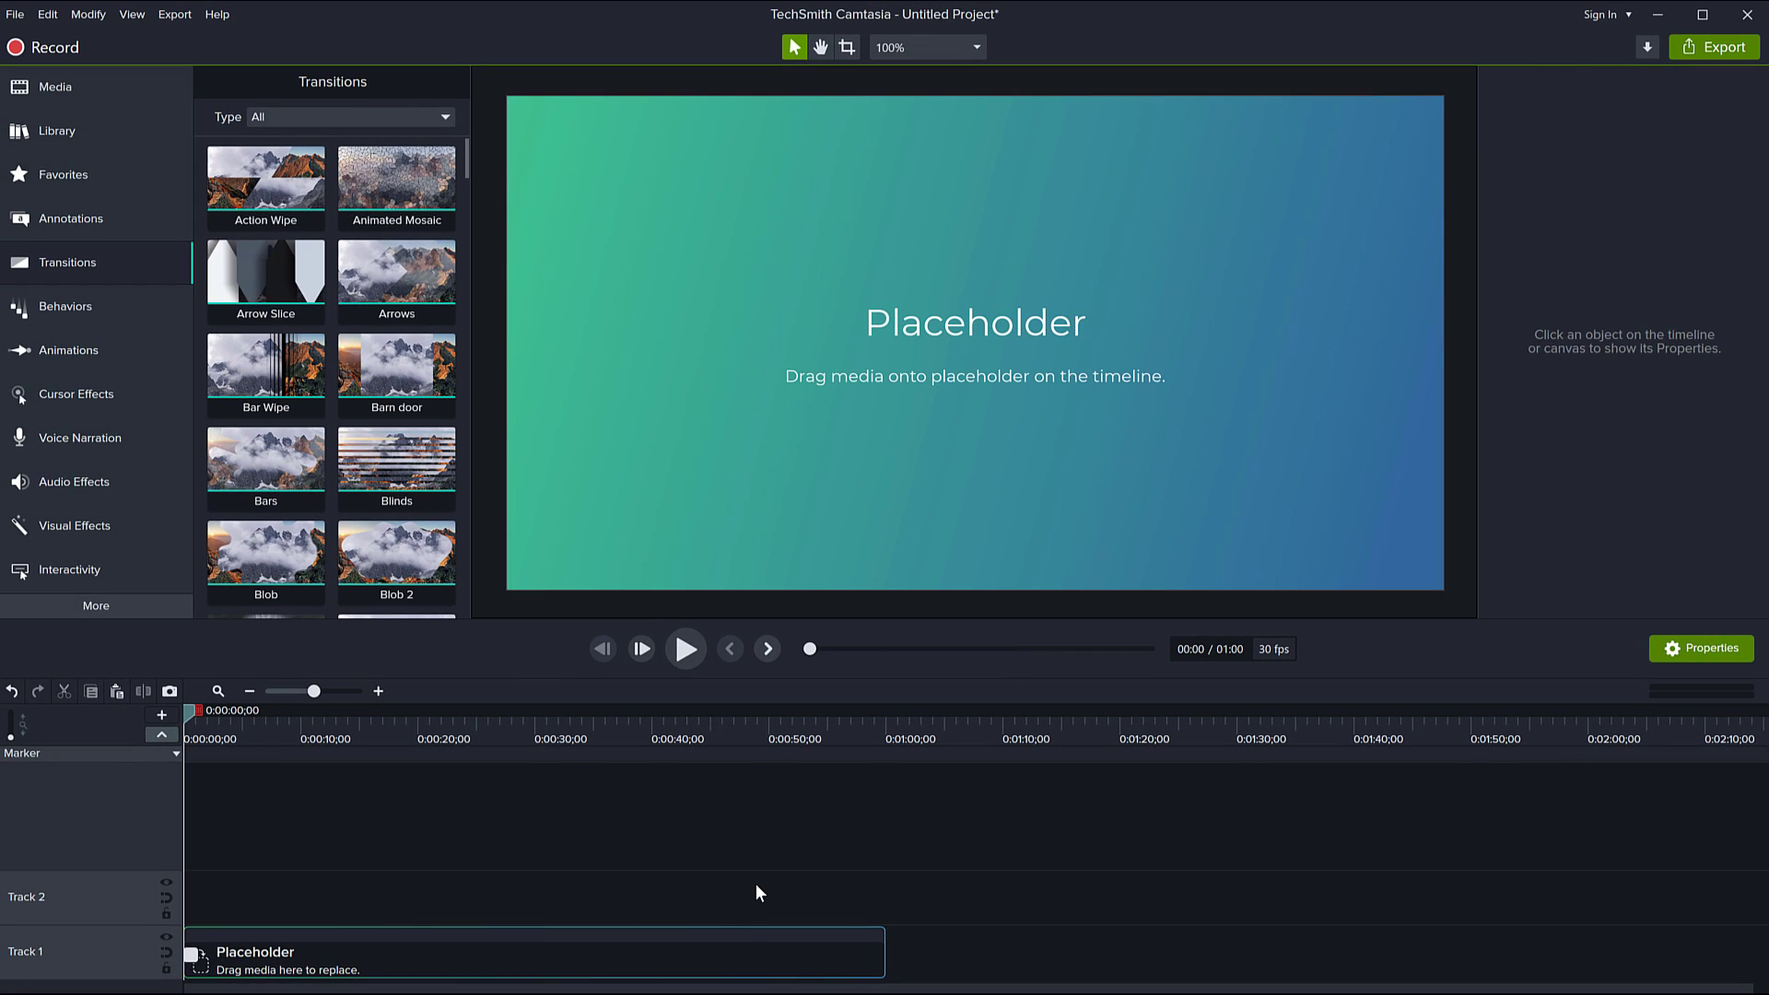
key(p)
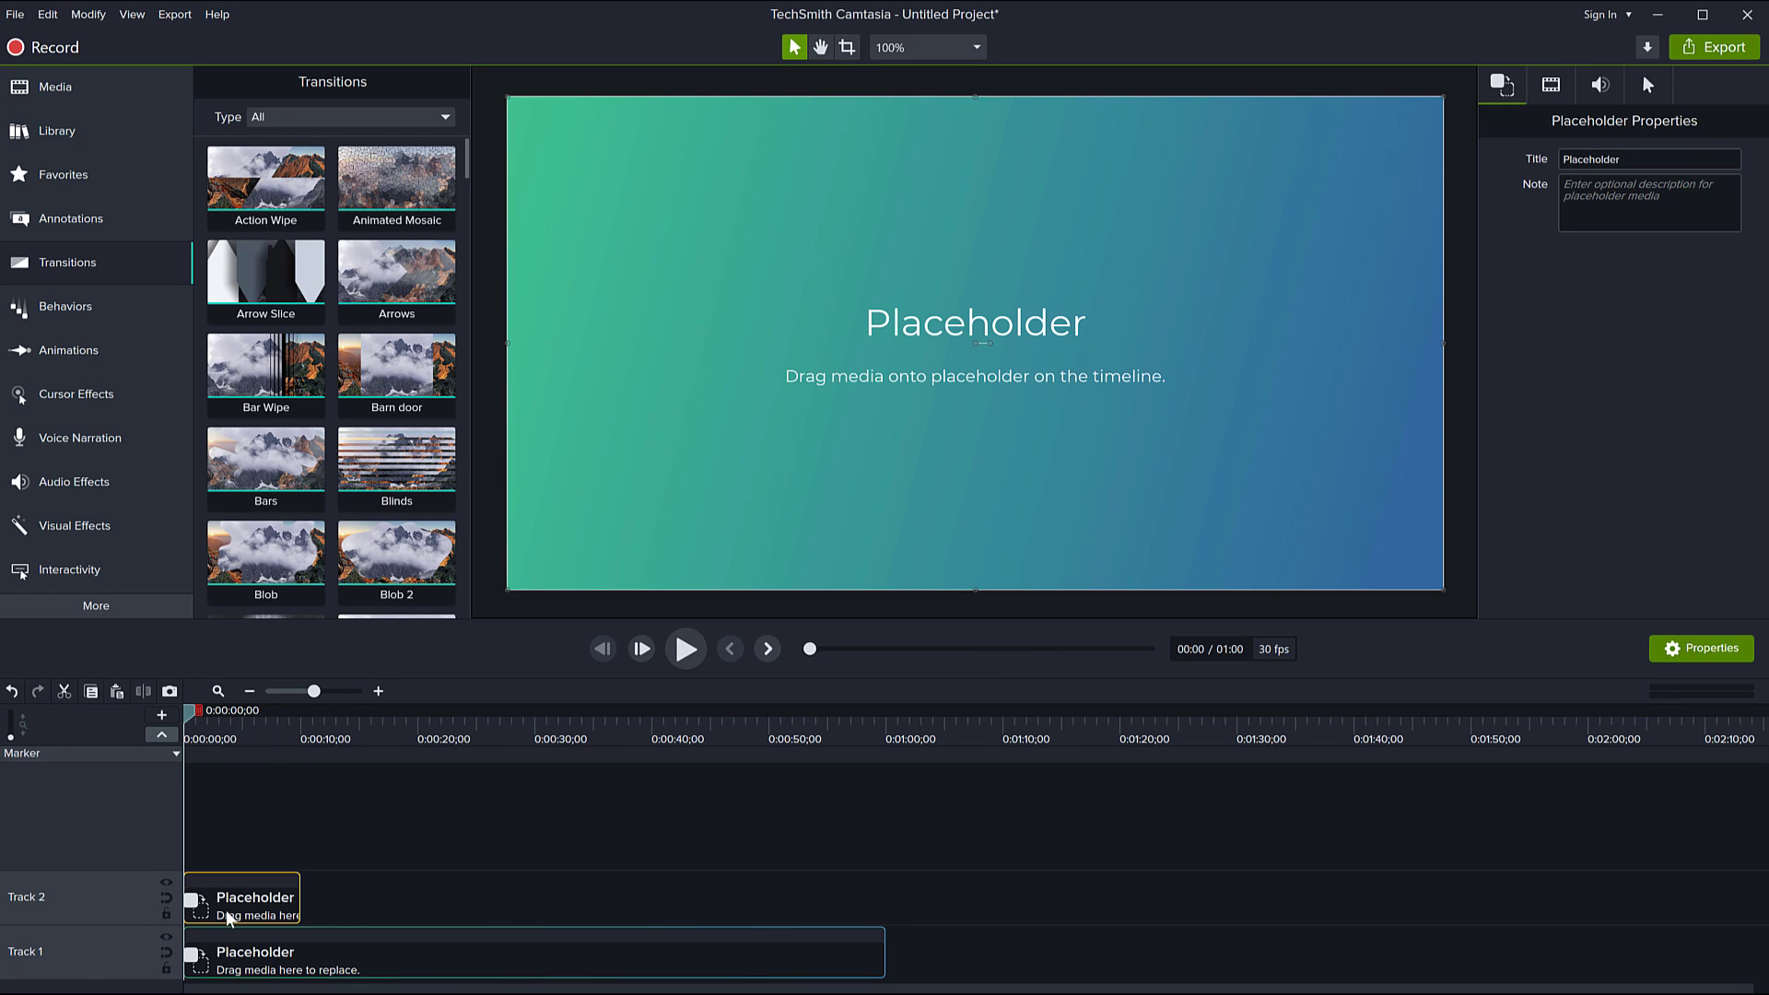
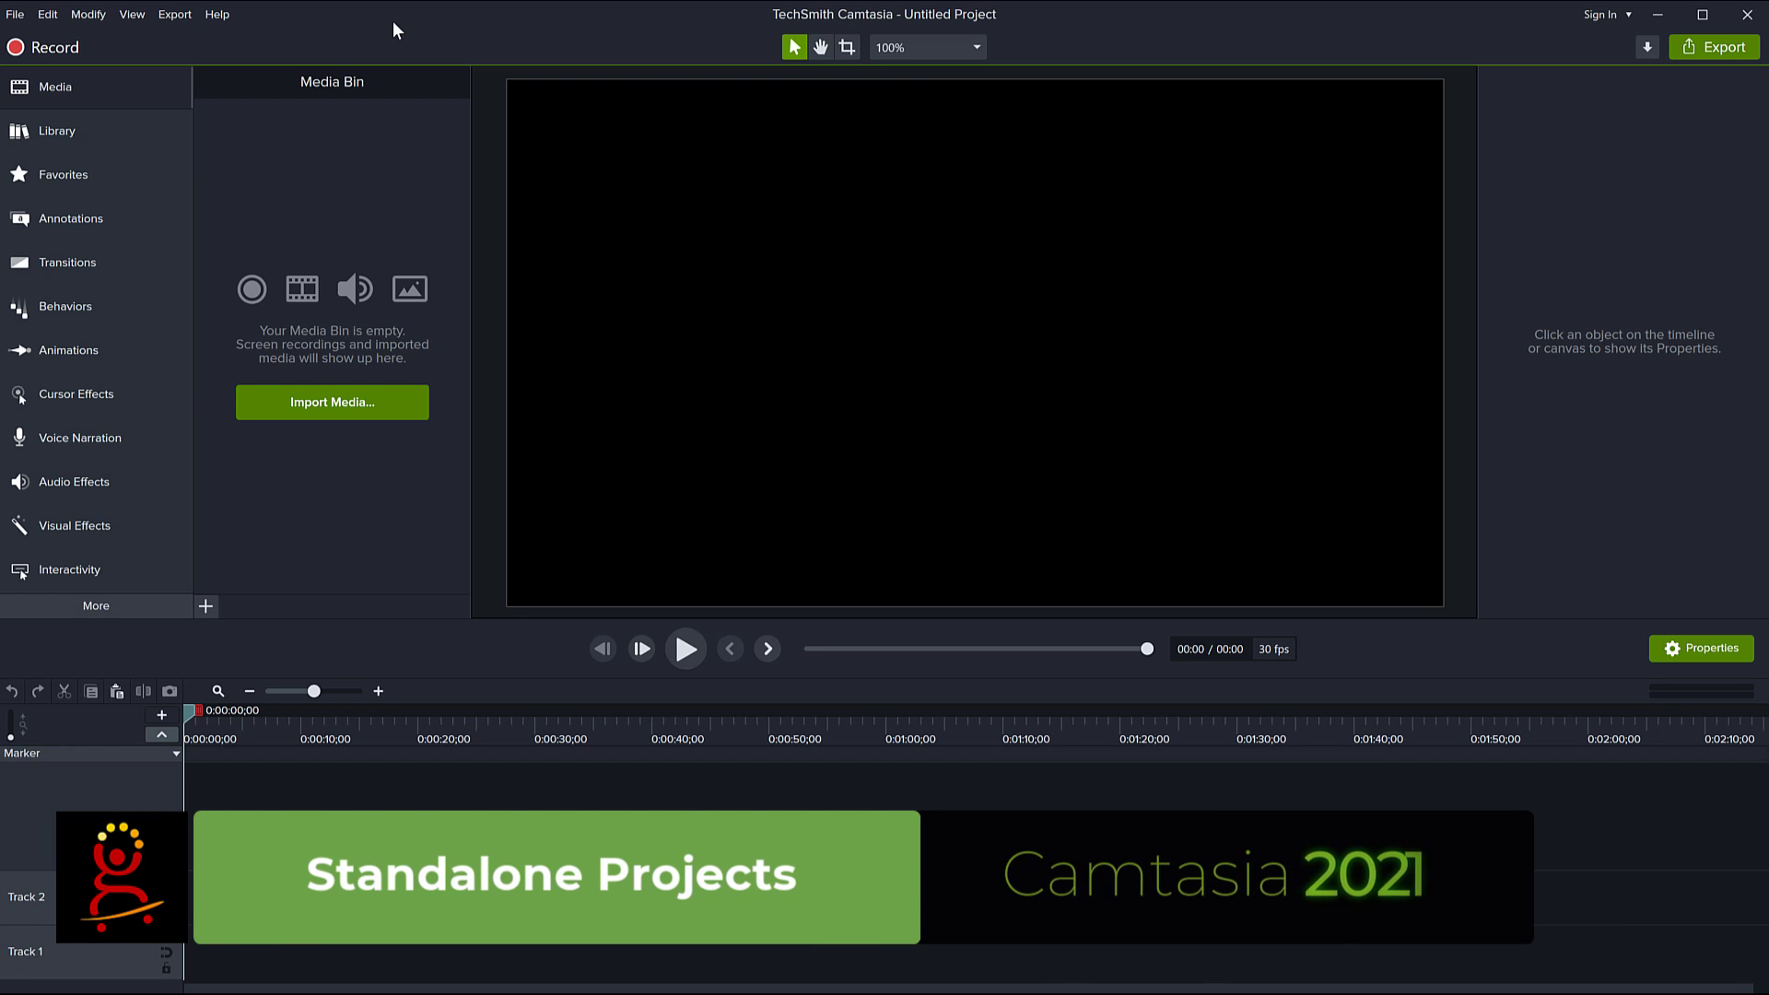
Step: Save the empty project as a standalone project named Standalone Project in the Projects folder
click(14, 14)
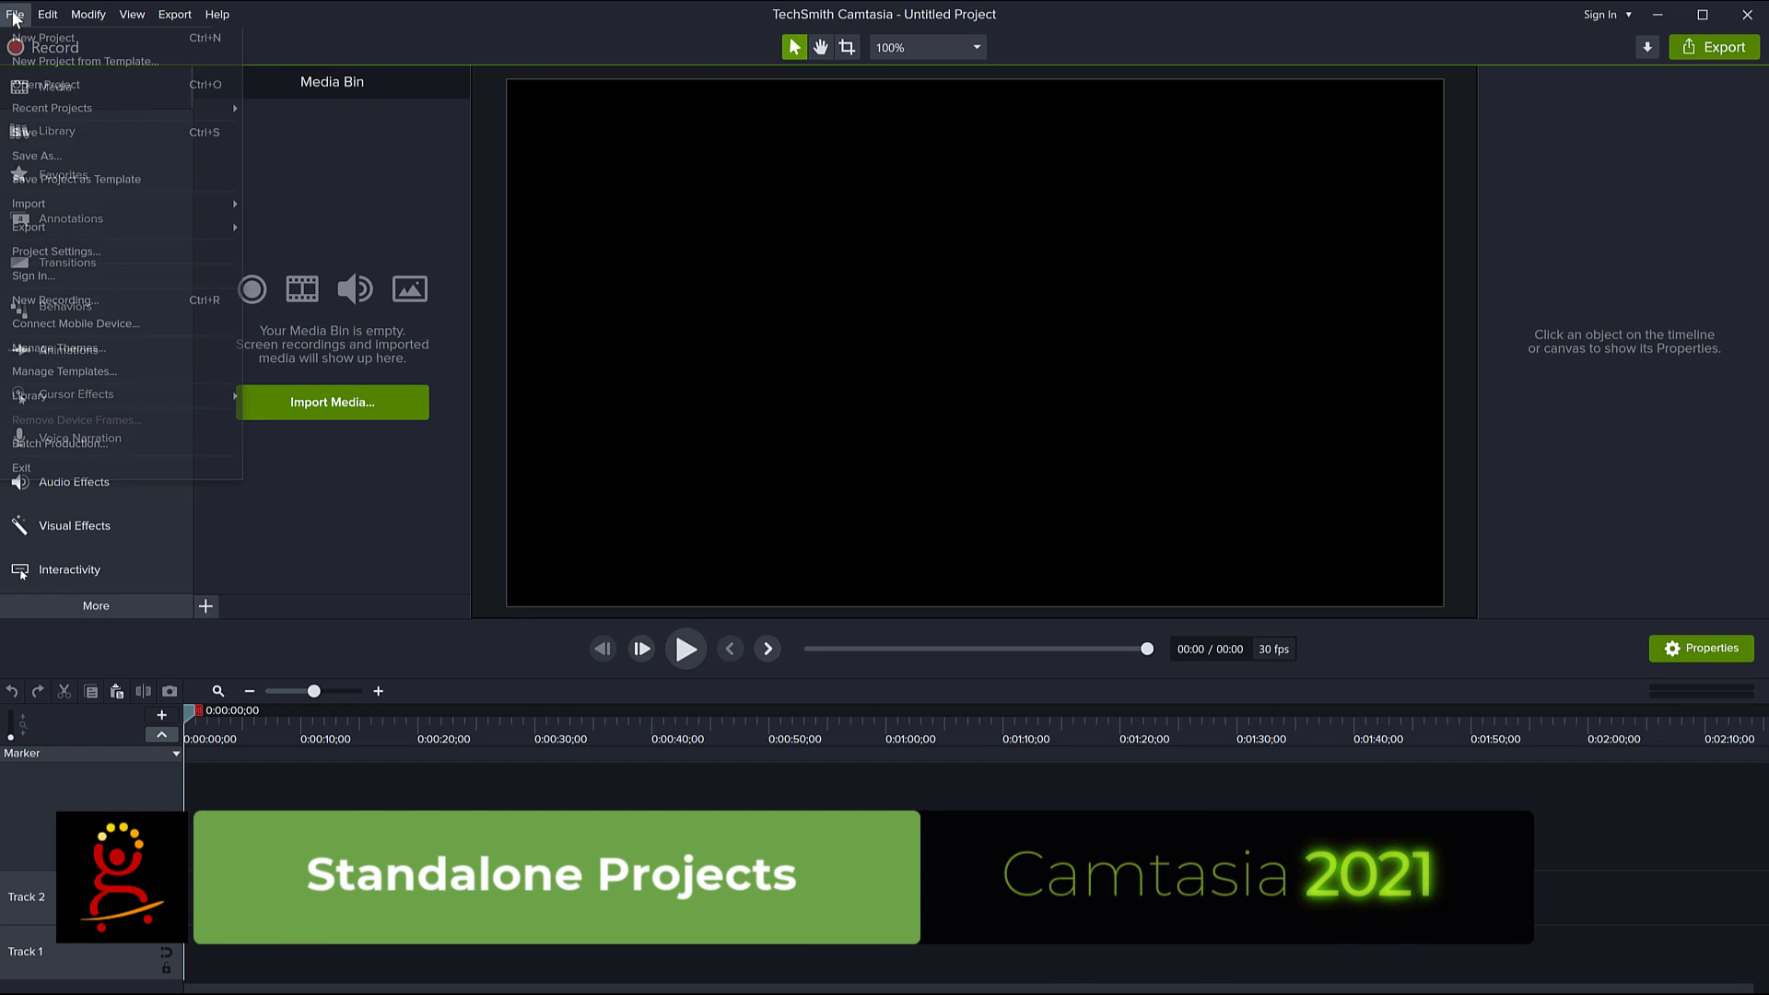
click(58, 157)
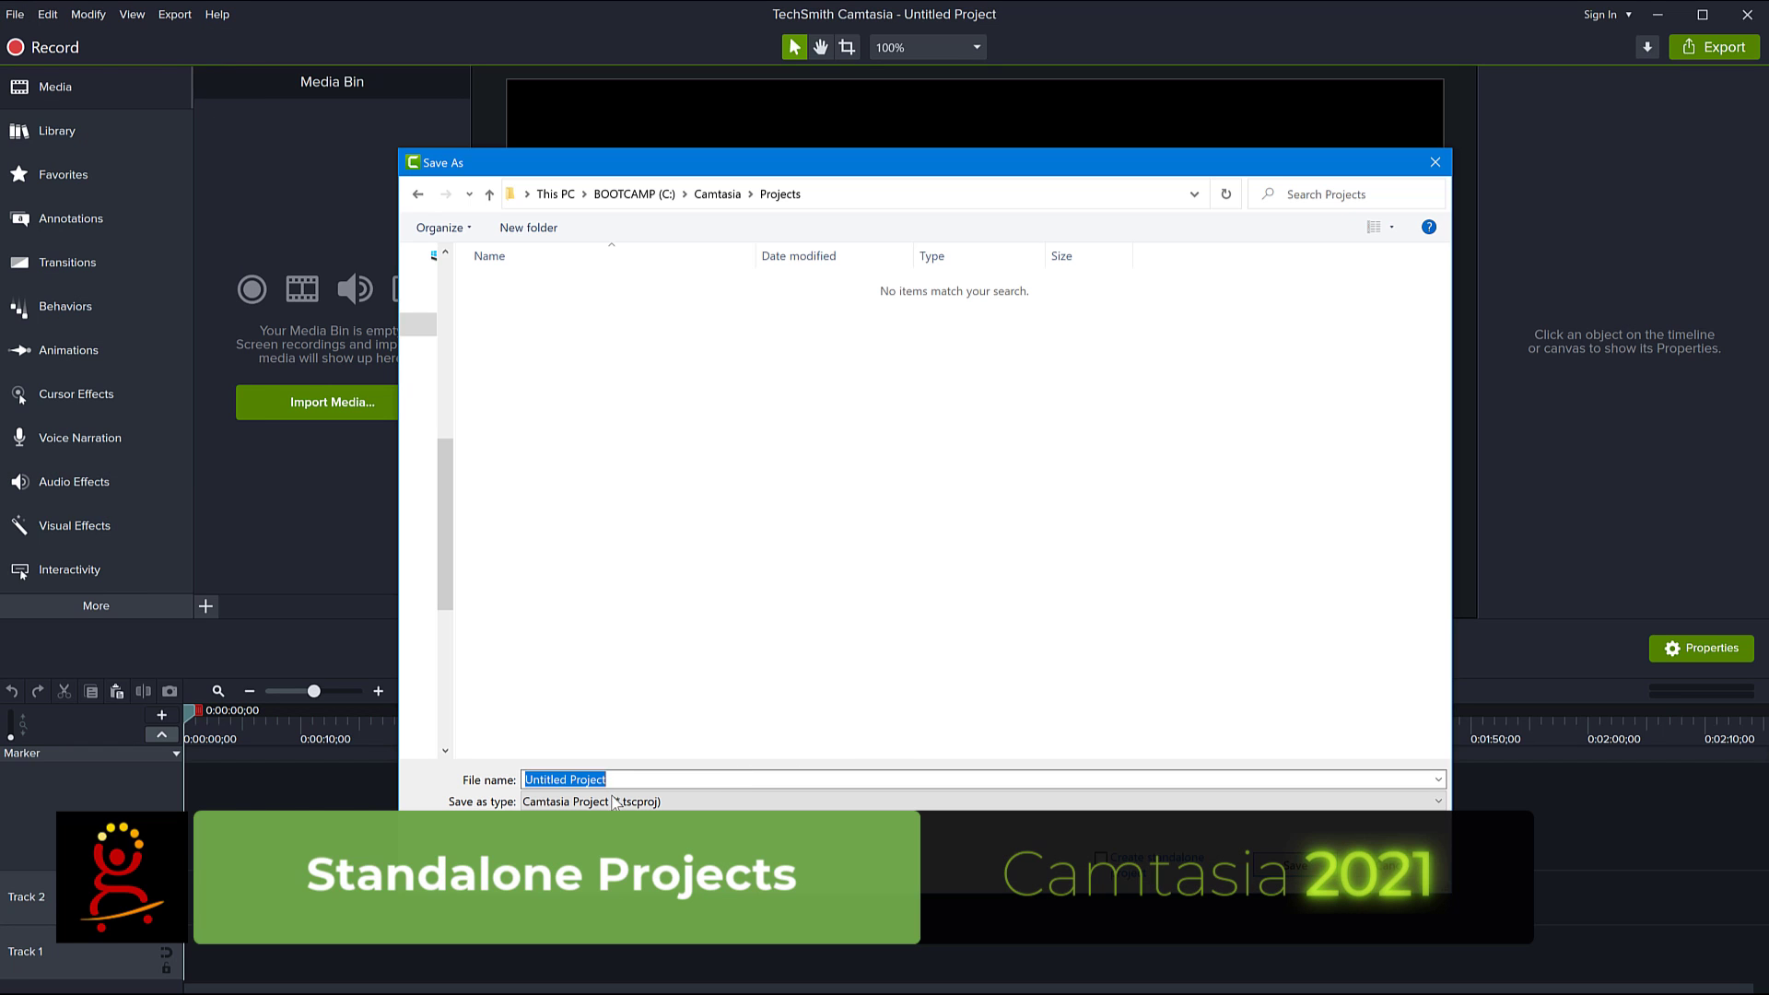
text(Standalo)
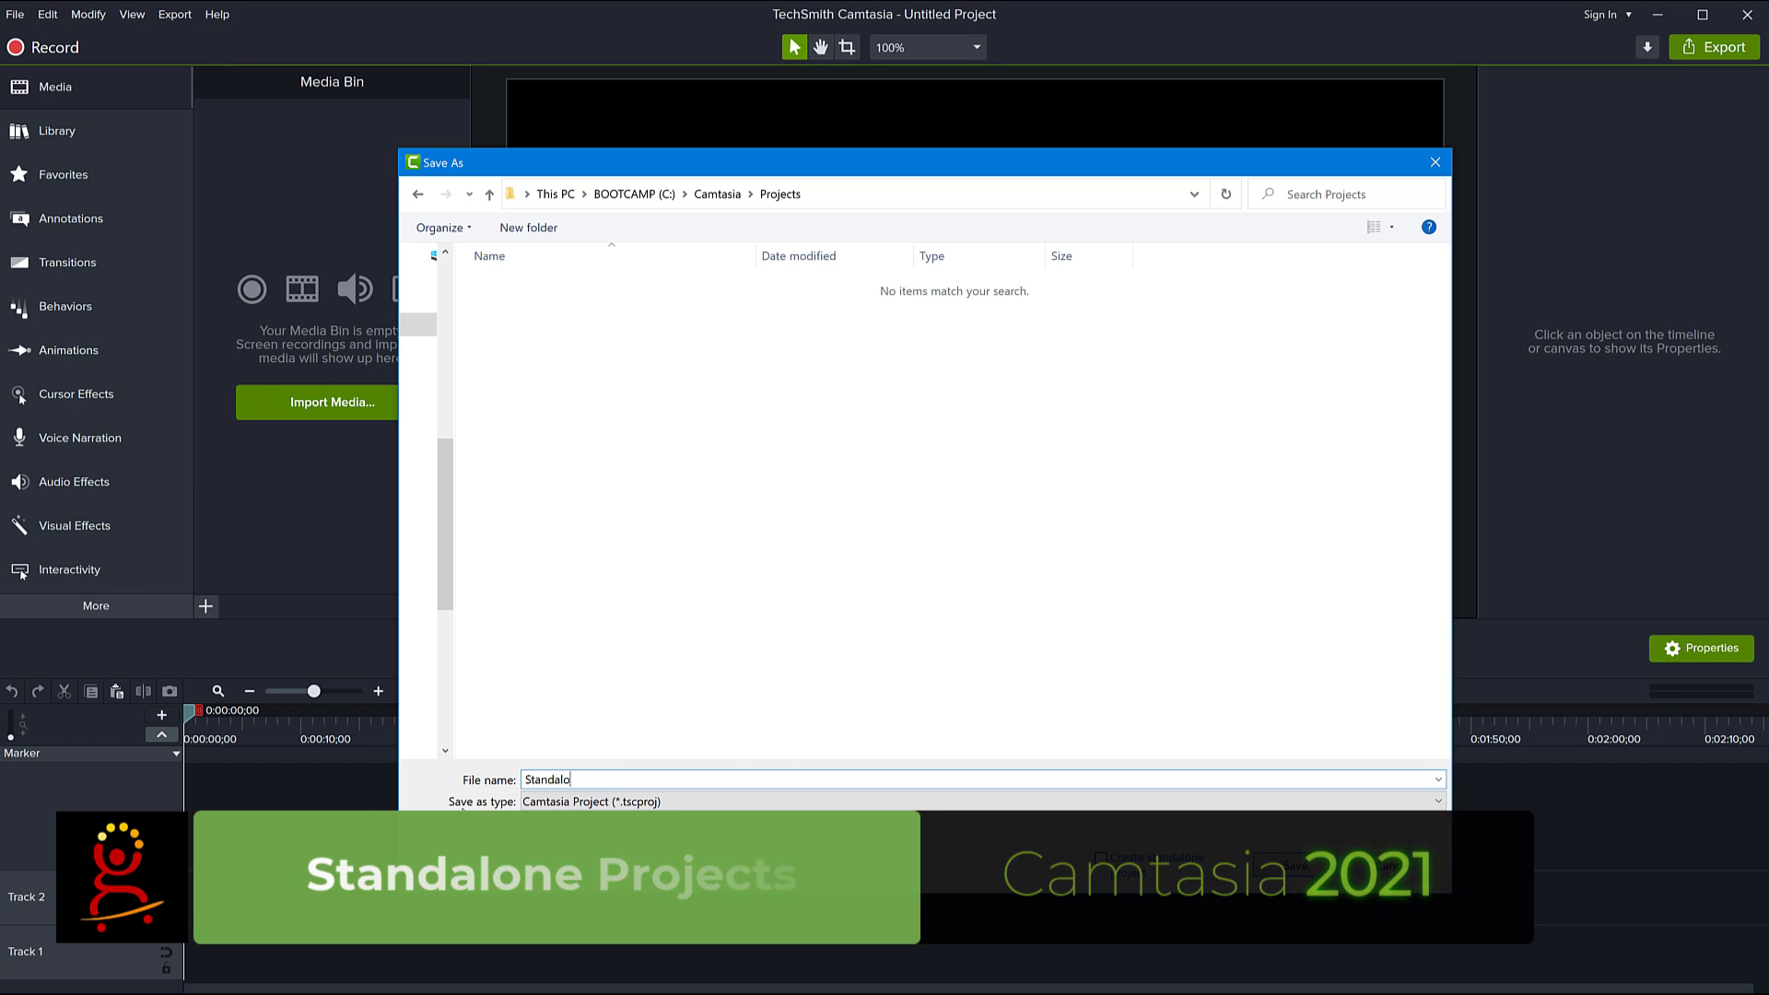
text(ne Project)
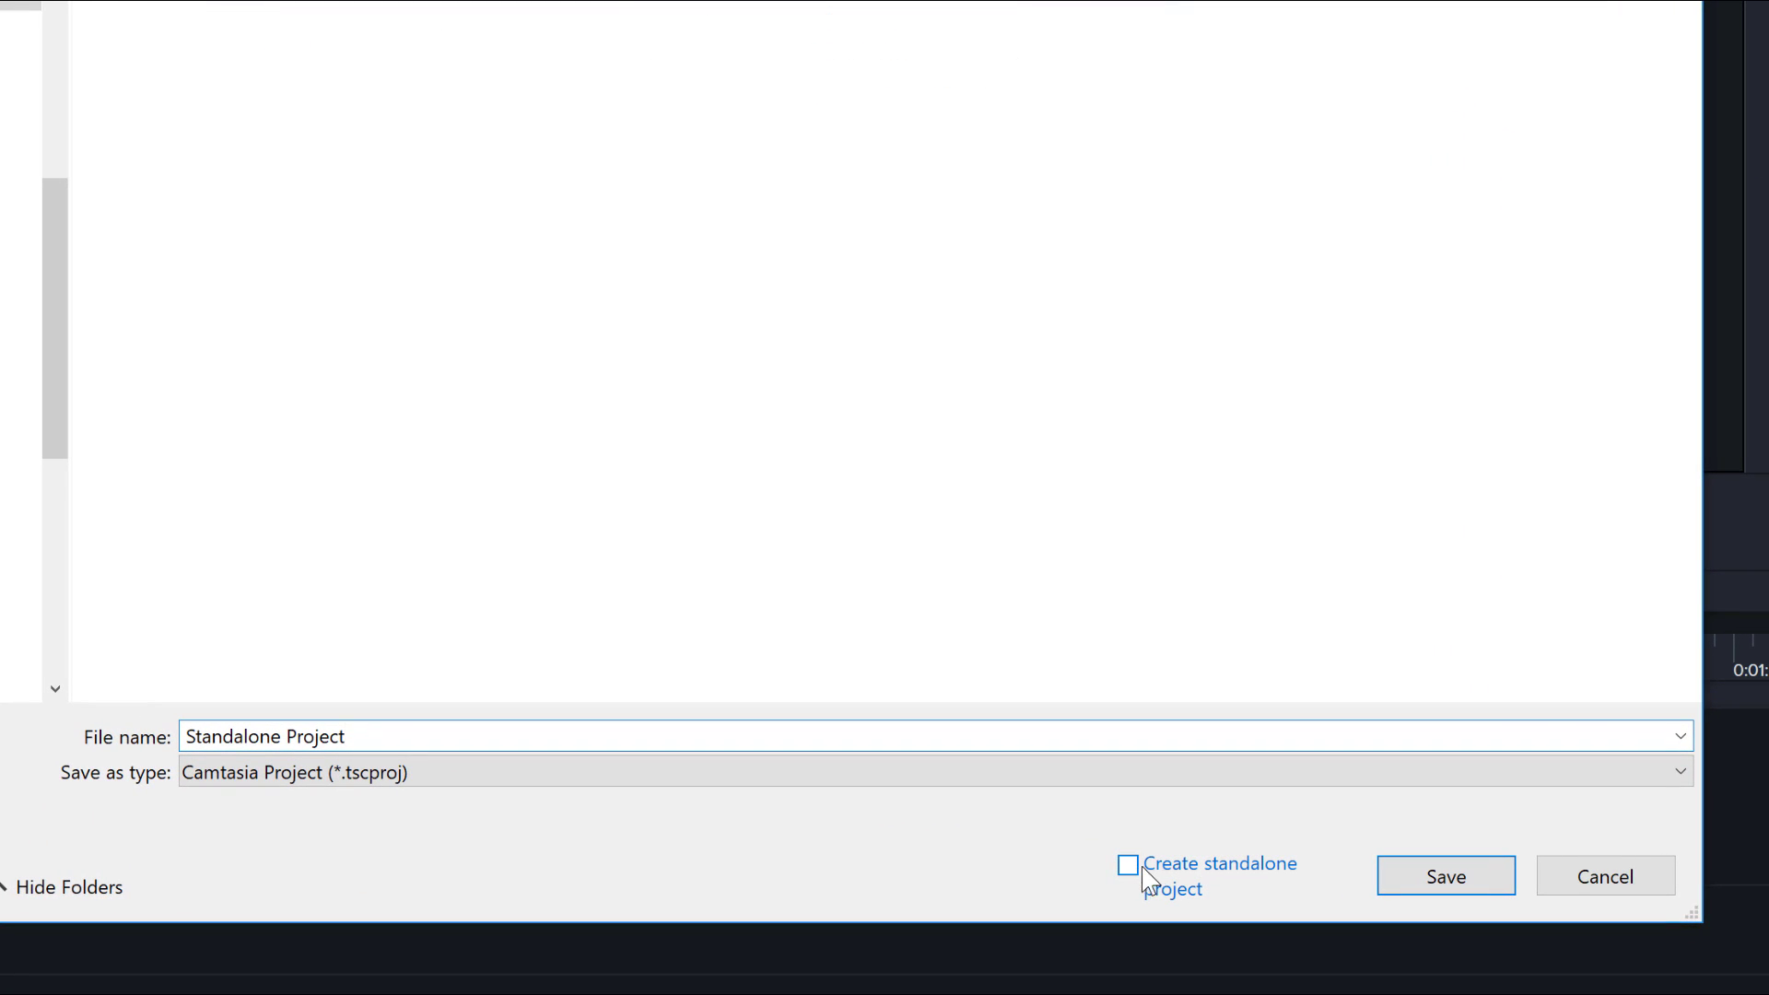
click(1255, 880)
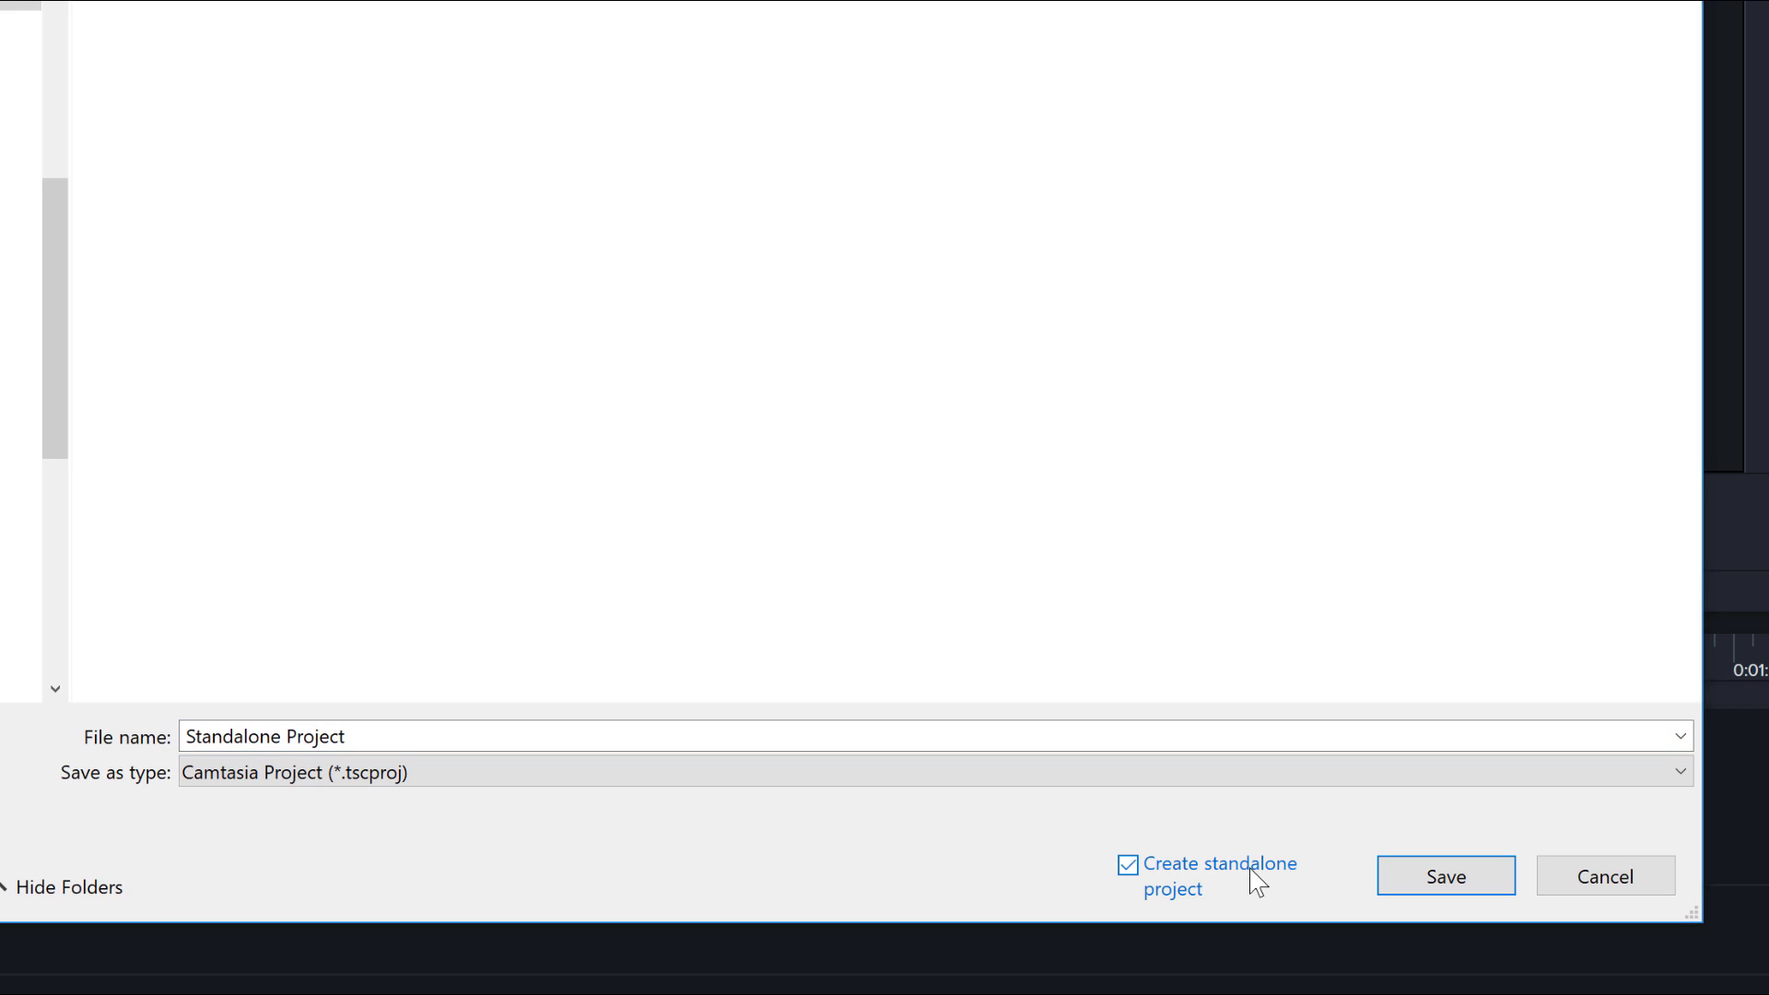
click(1439, 888)
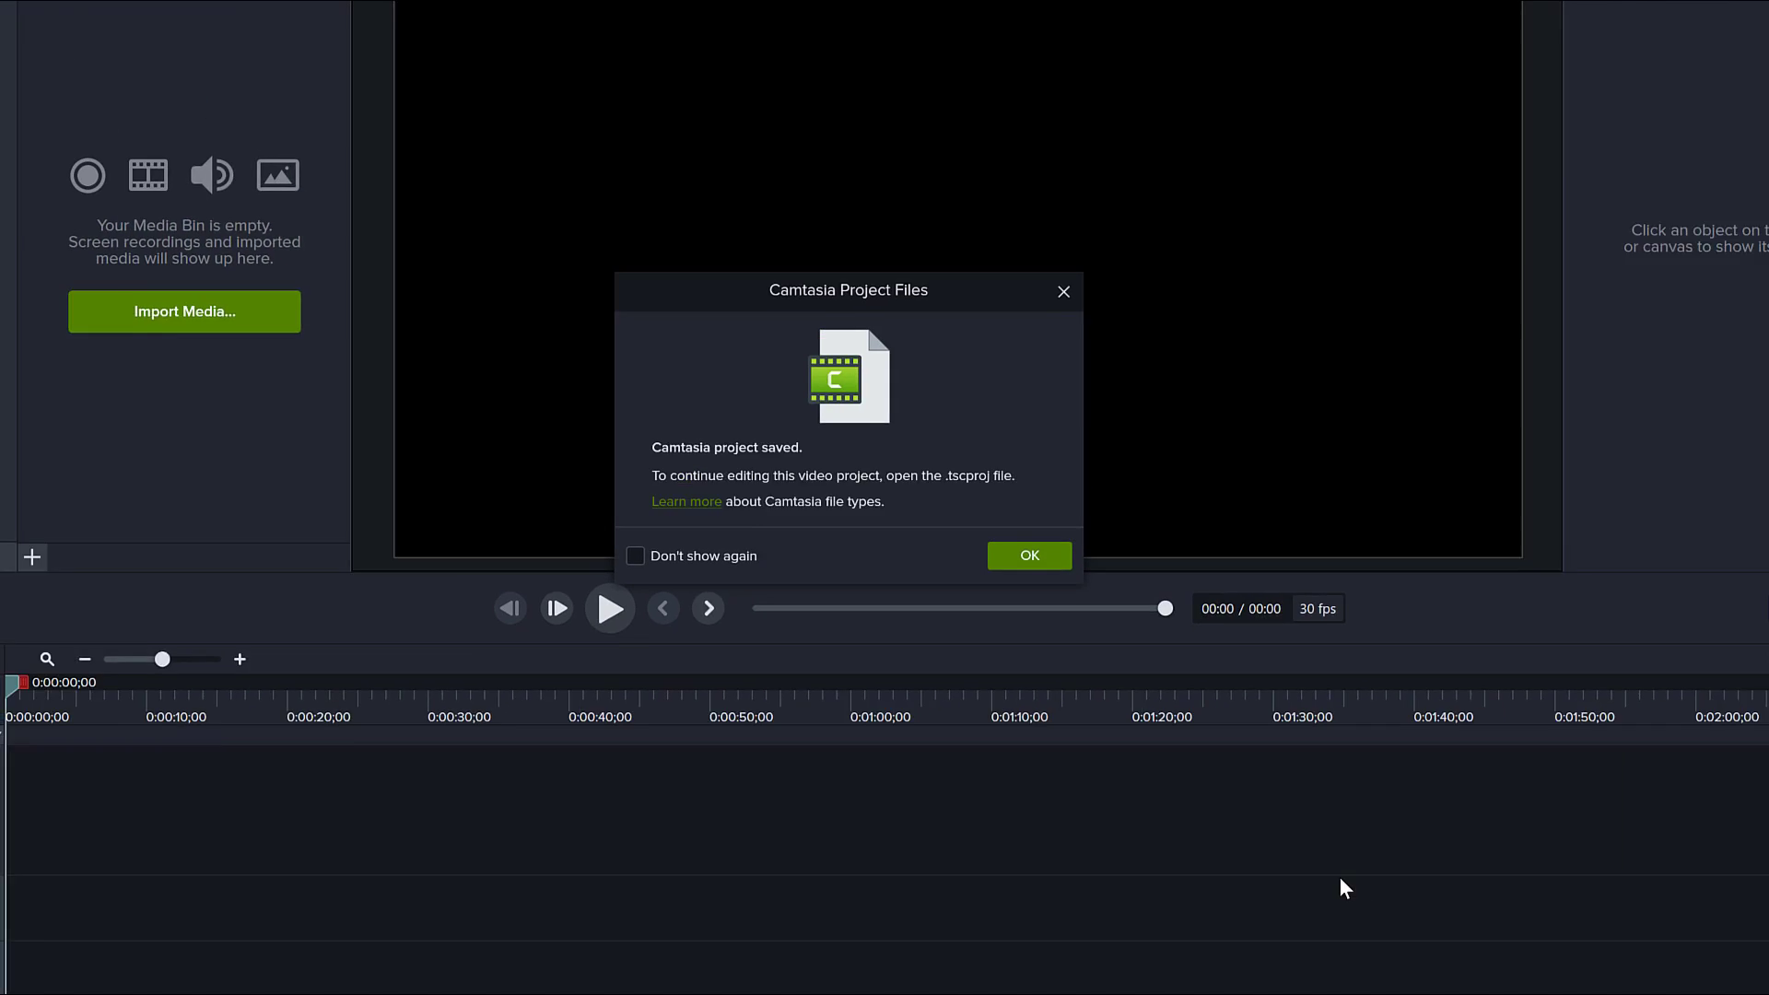
key(Return)
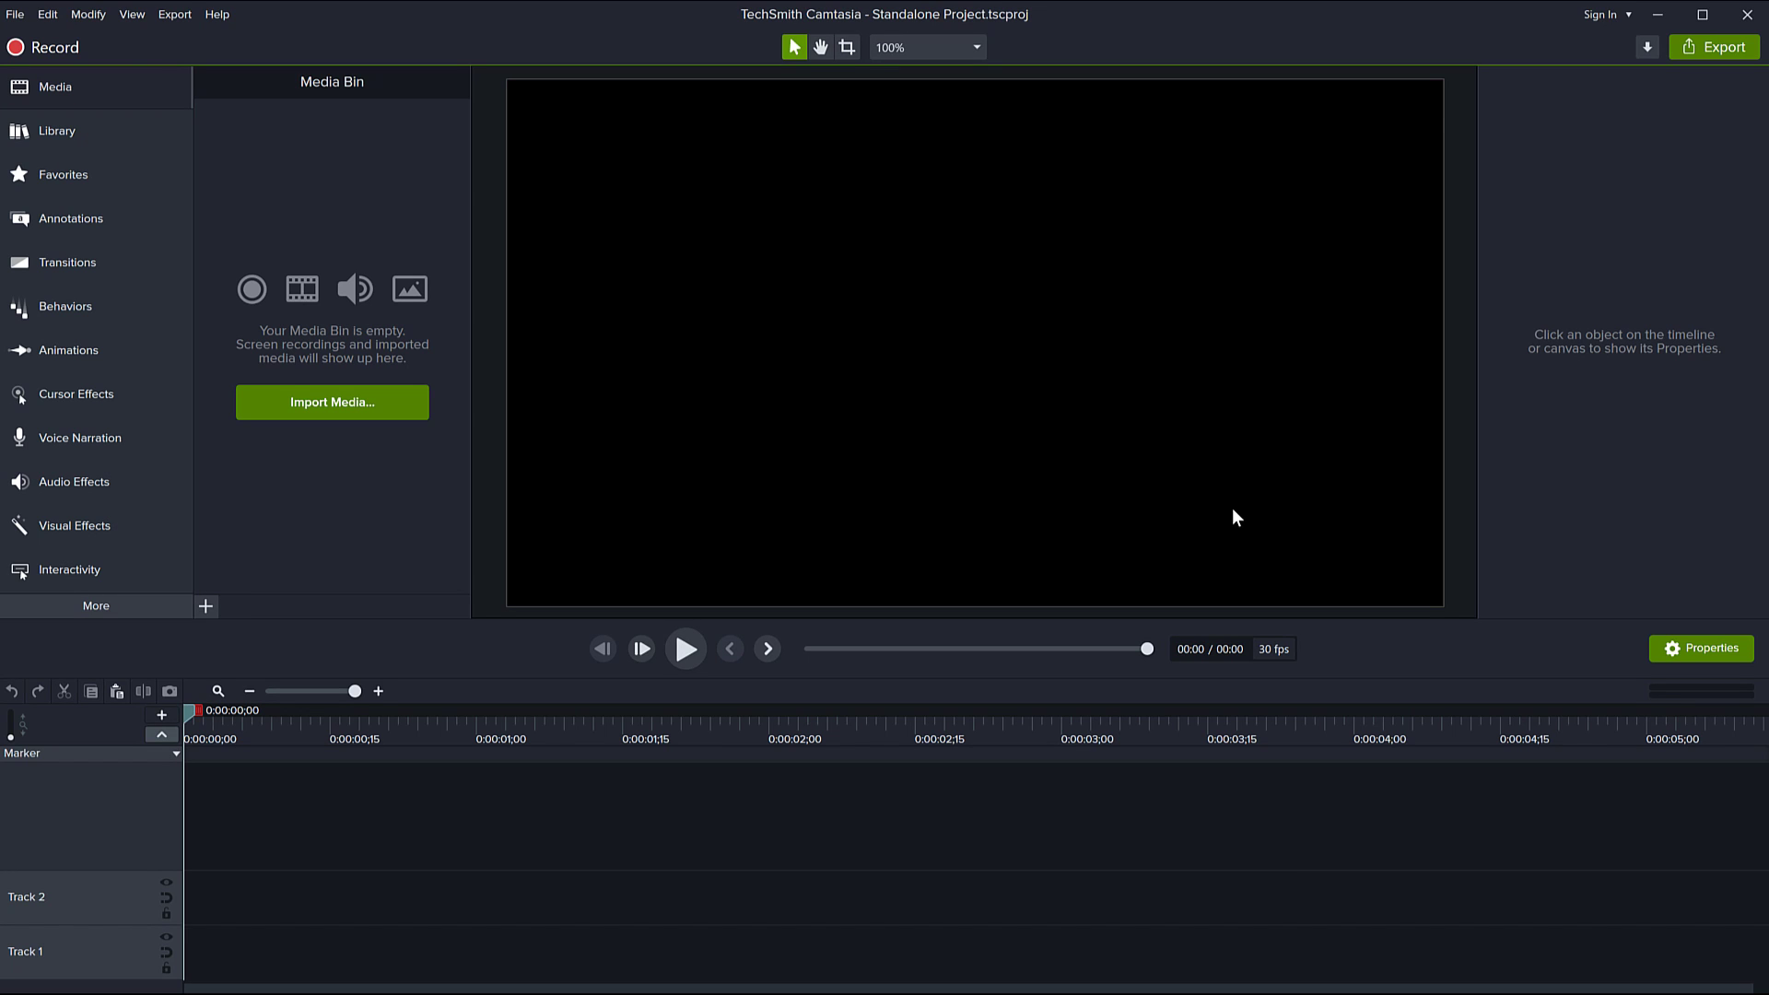
Step: Import Talking man.mp4 and two other videos into the media bin, and place Talking man.mp4 at the start of Track 2
drag(792, 990, 433, 494)
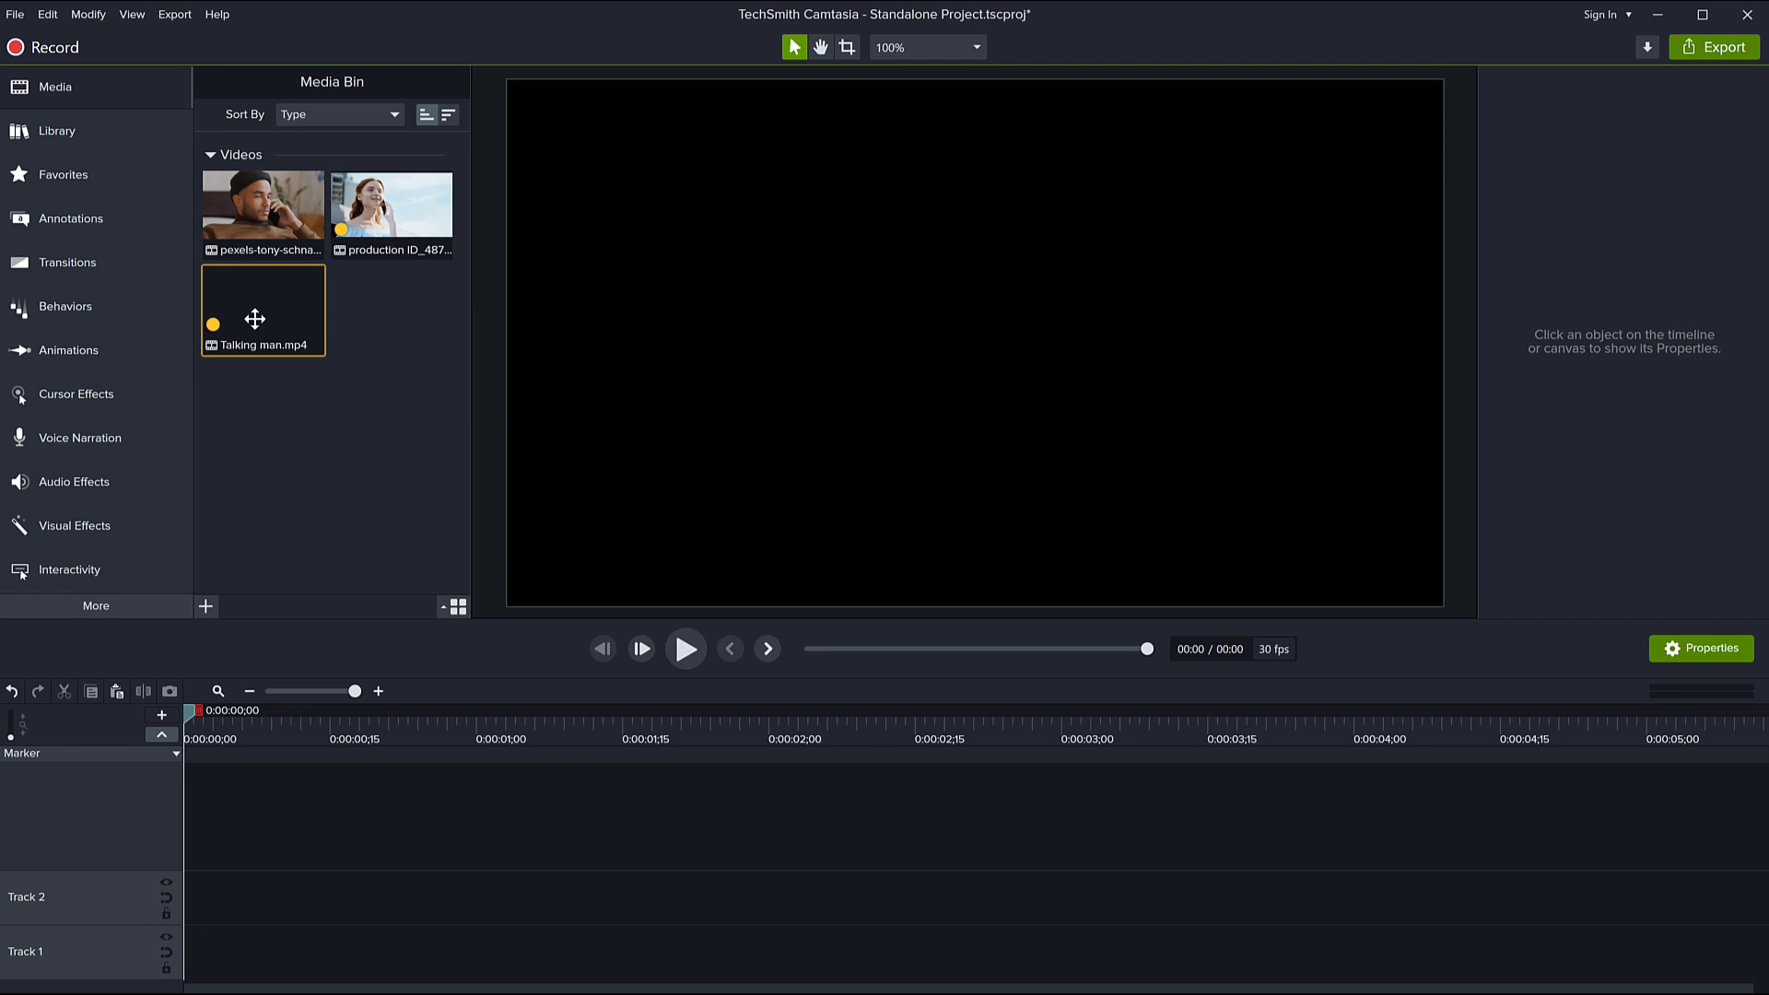
drag(252, 316, 173, 902)
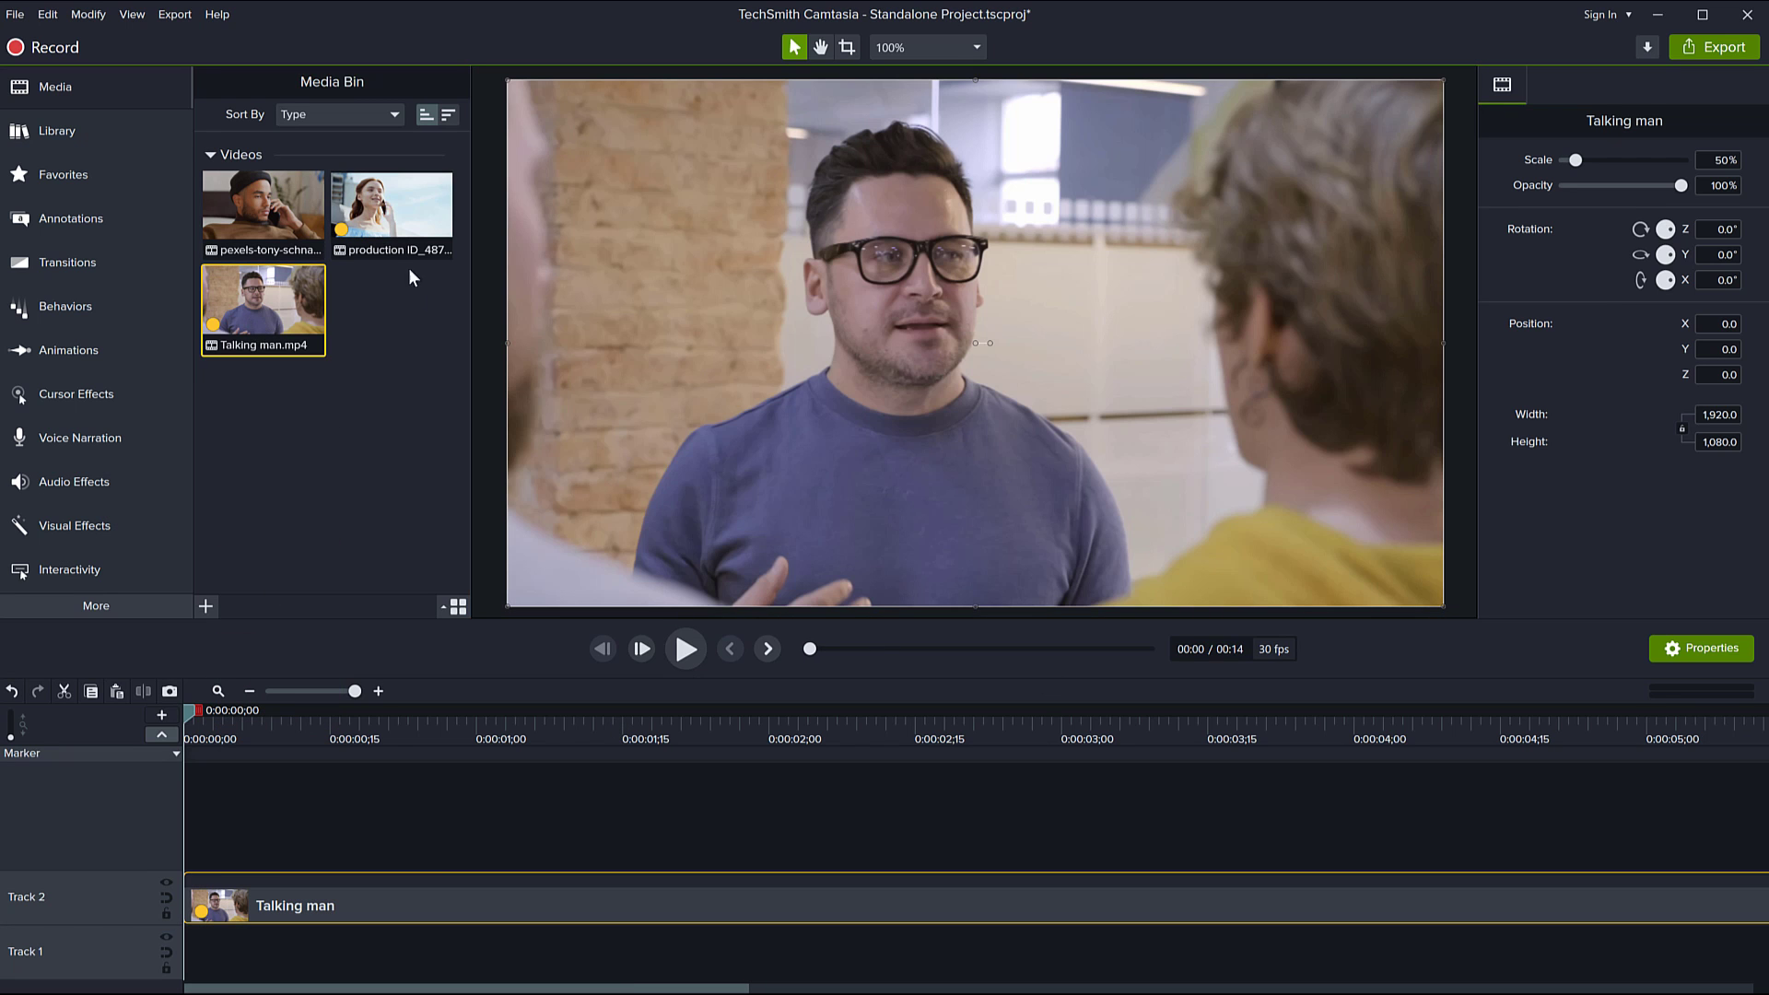
Step: Place the production ID_4874601 video on Track 3, starting slightly after Talking man, and save the standalone project
drag(397, 216, 362, 783)
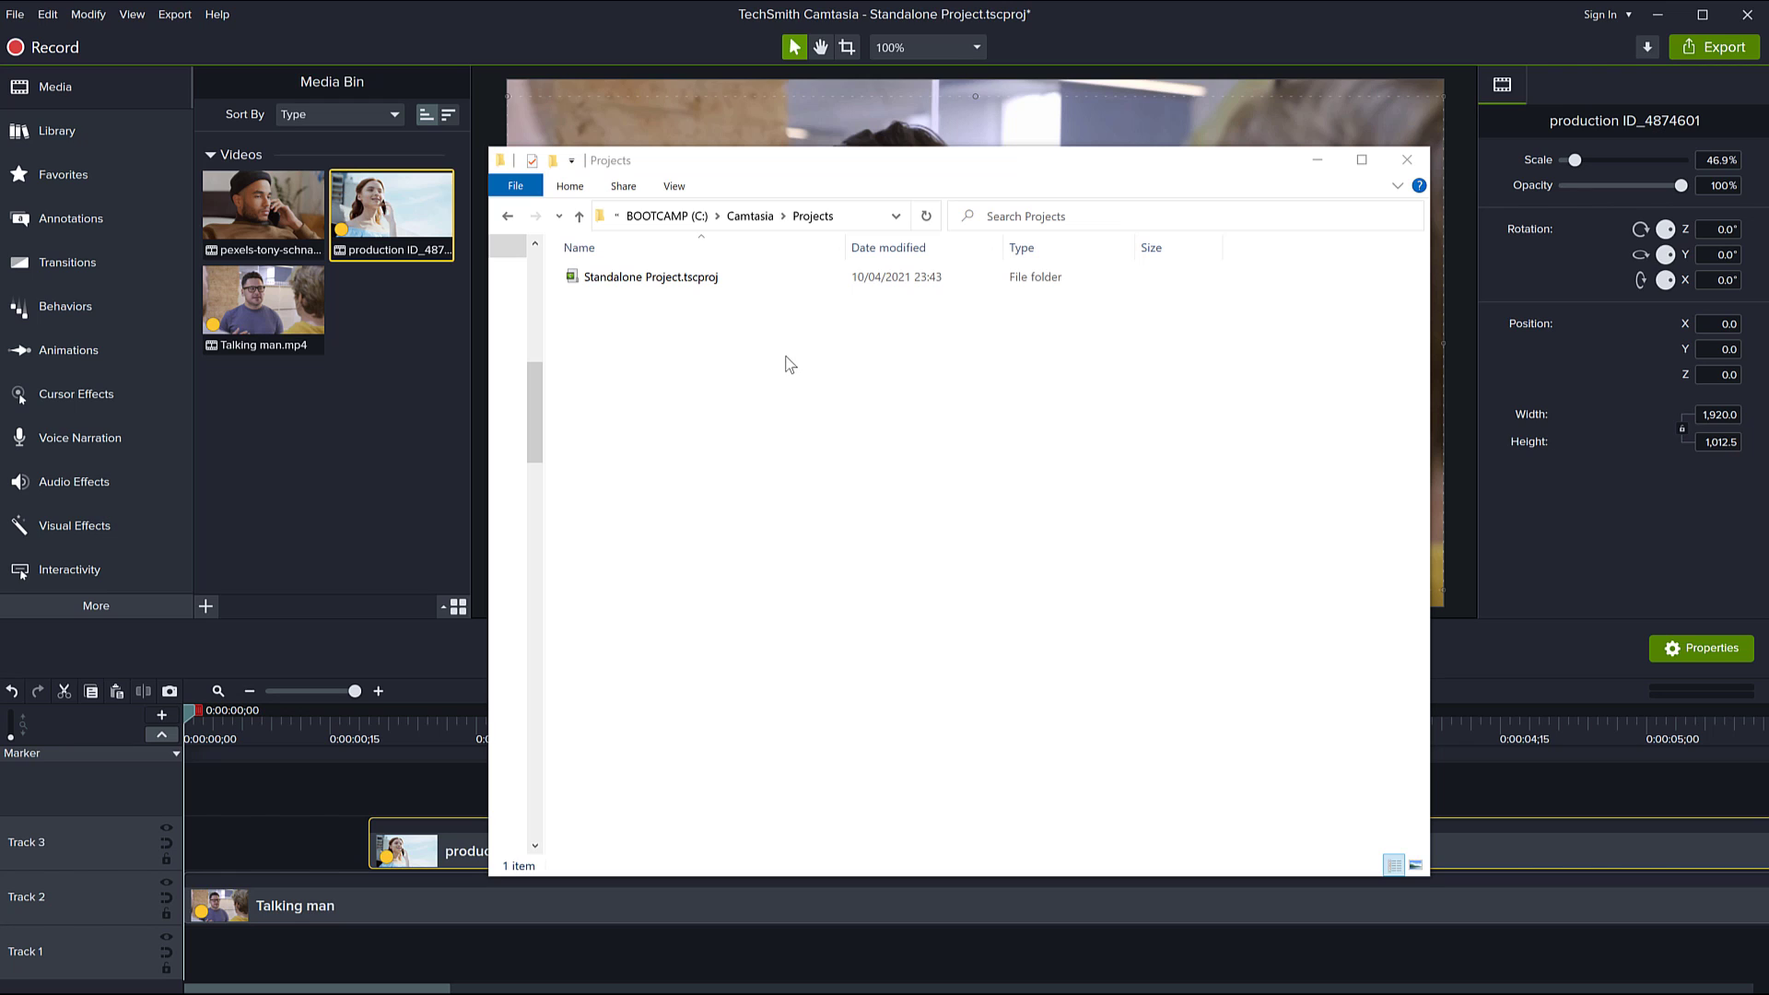
click(692, 279)
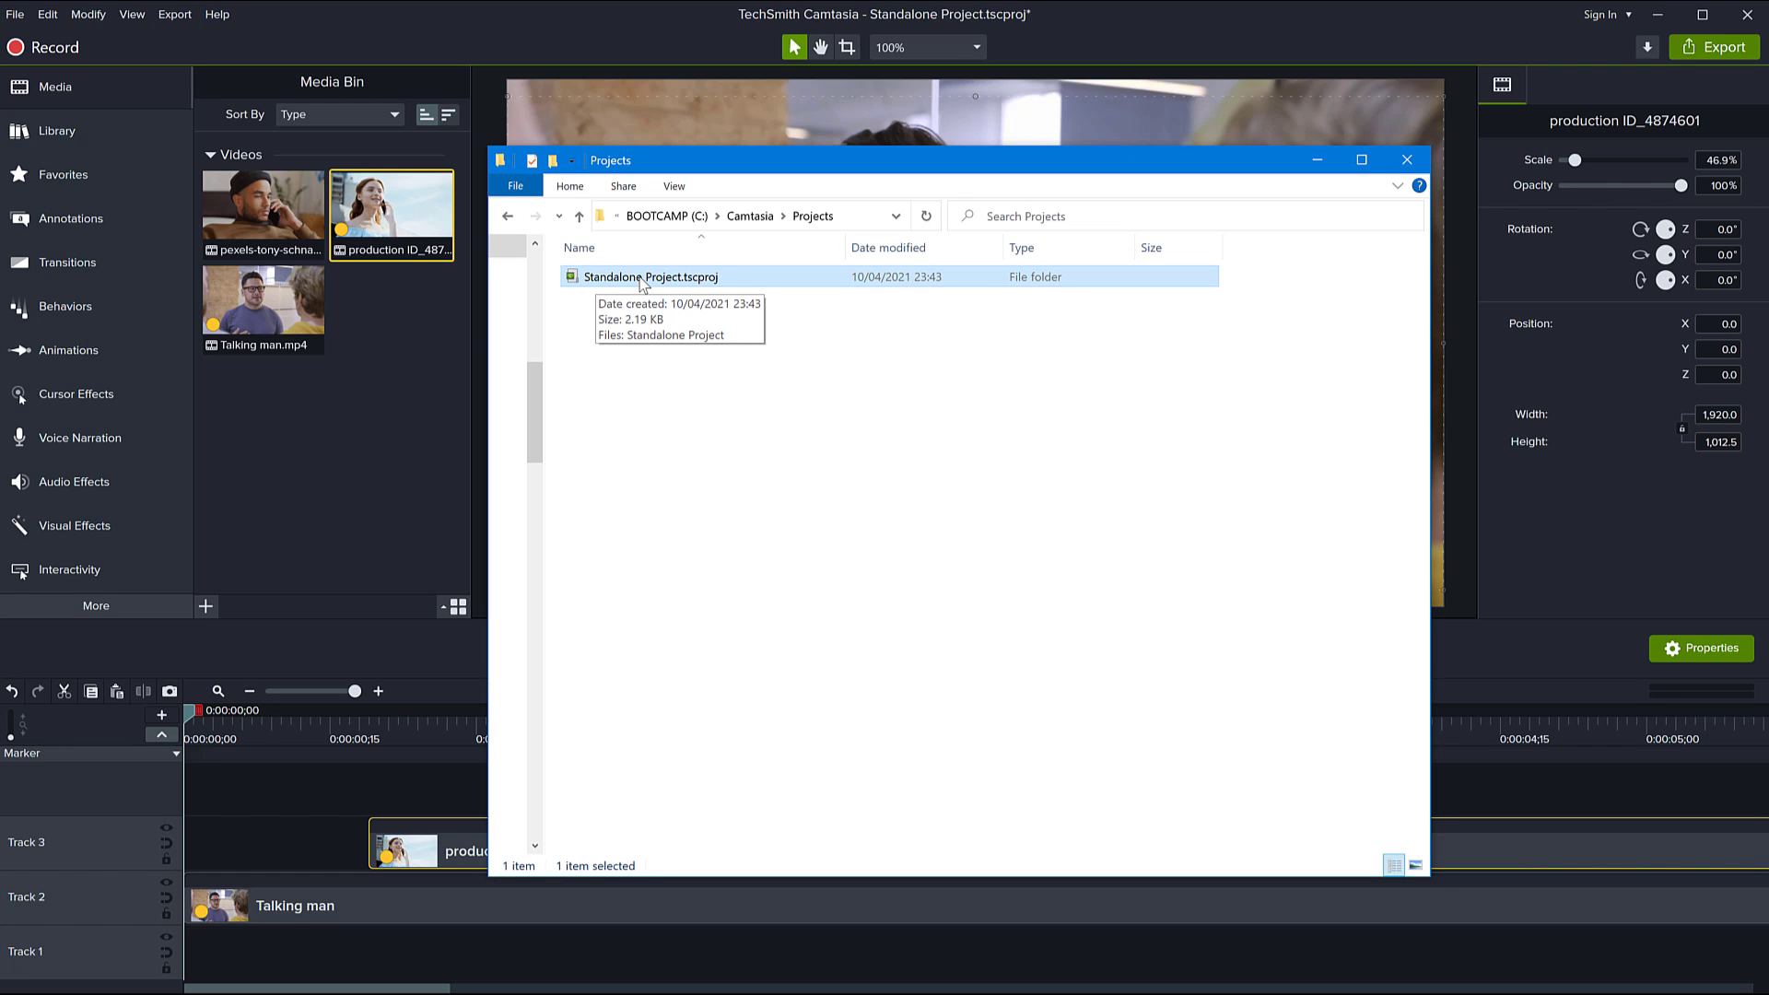
click(423, 356)
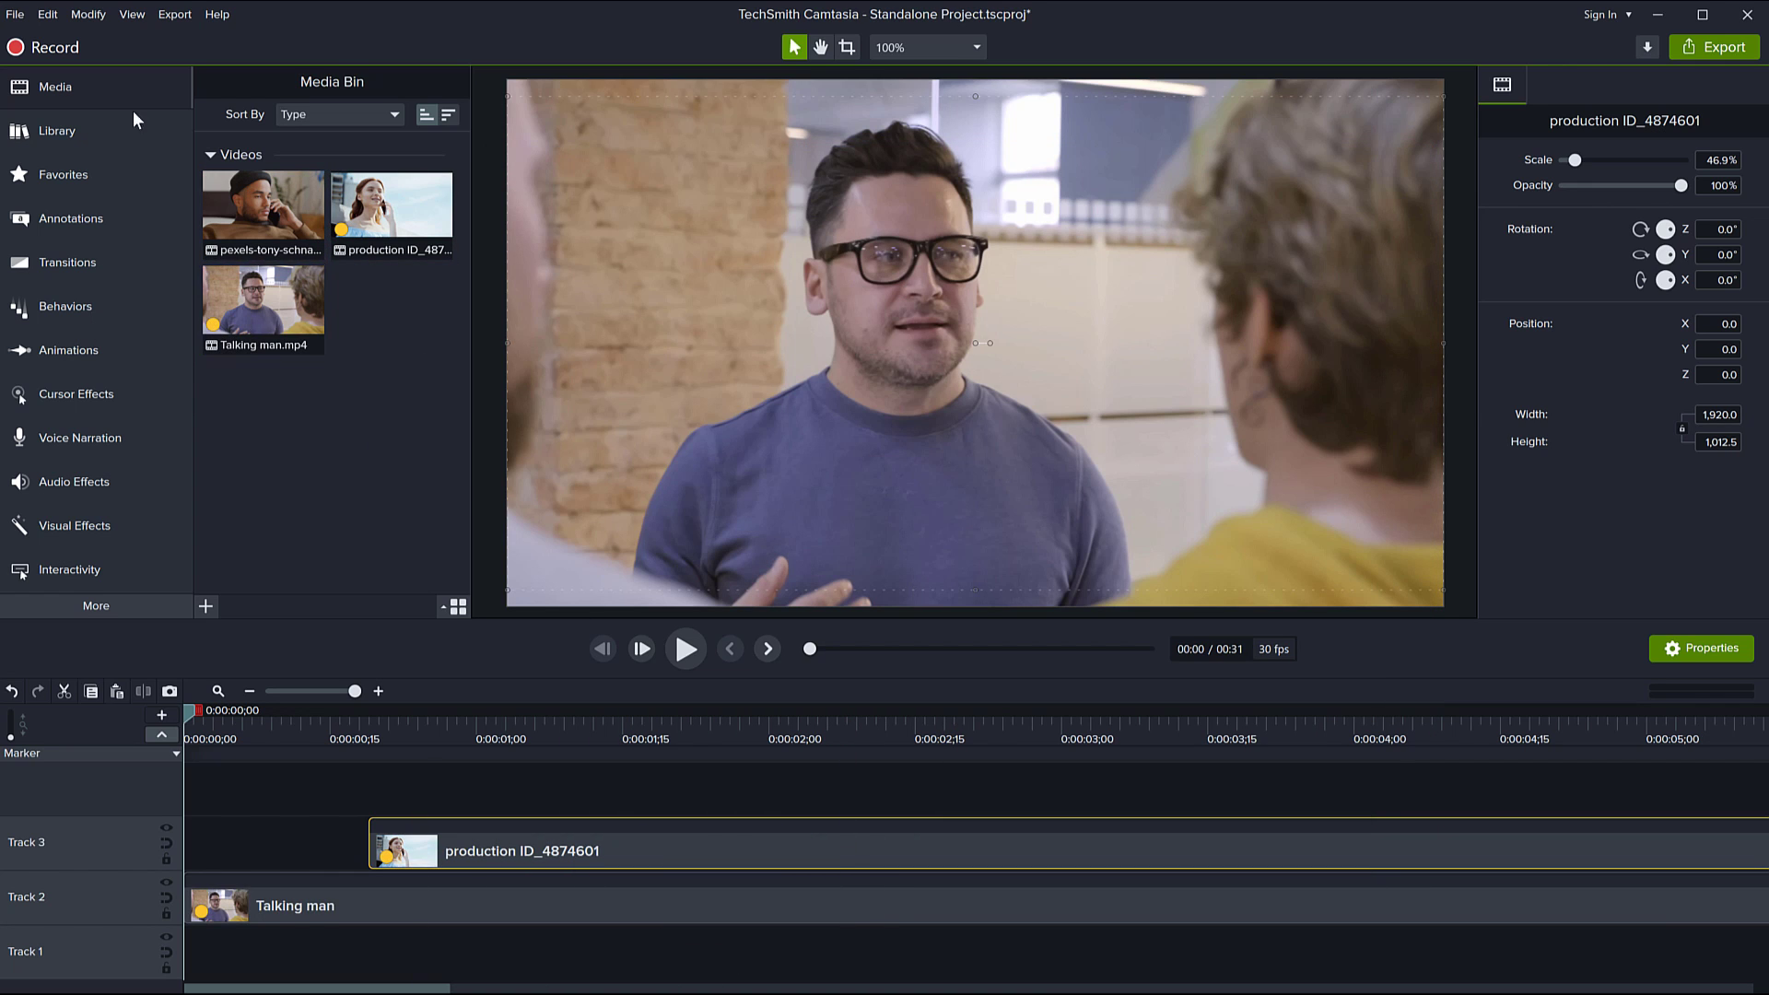
click(15, 14)
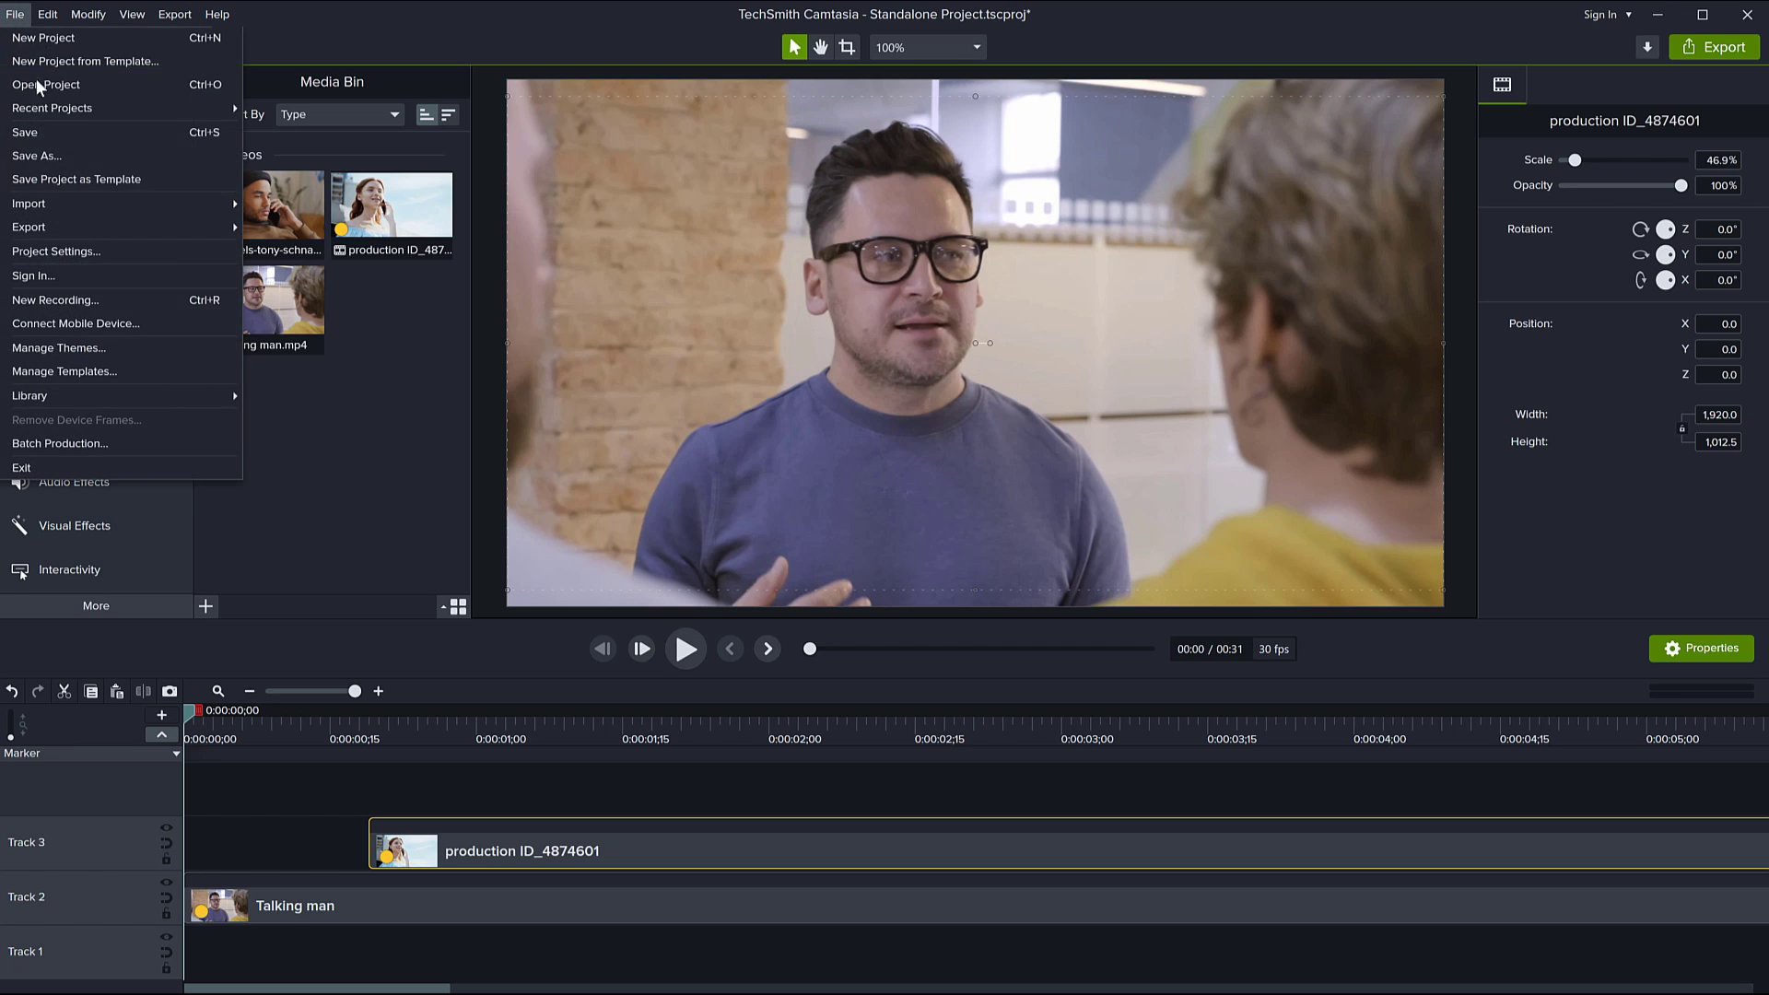
click(46, 129)
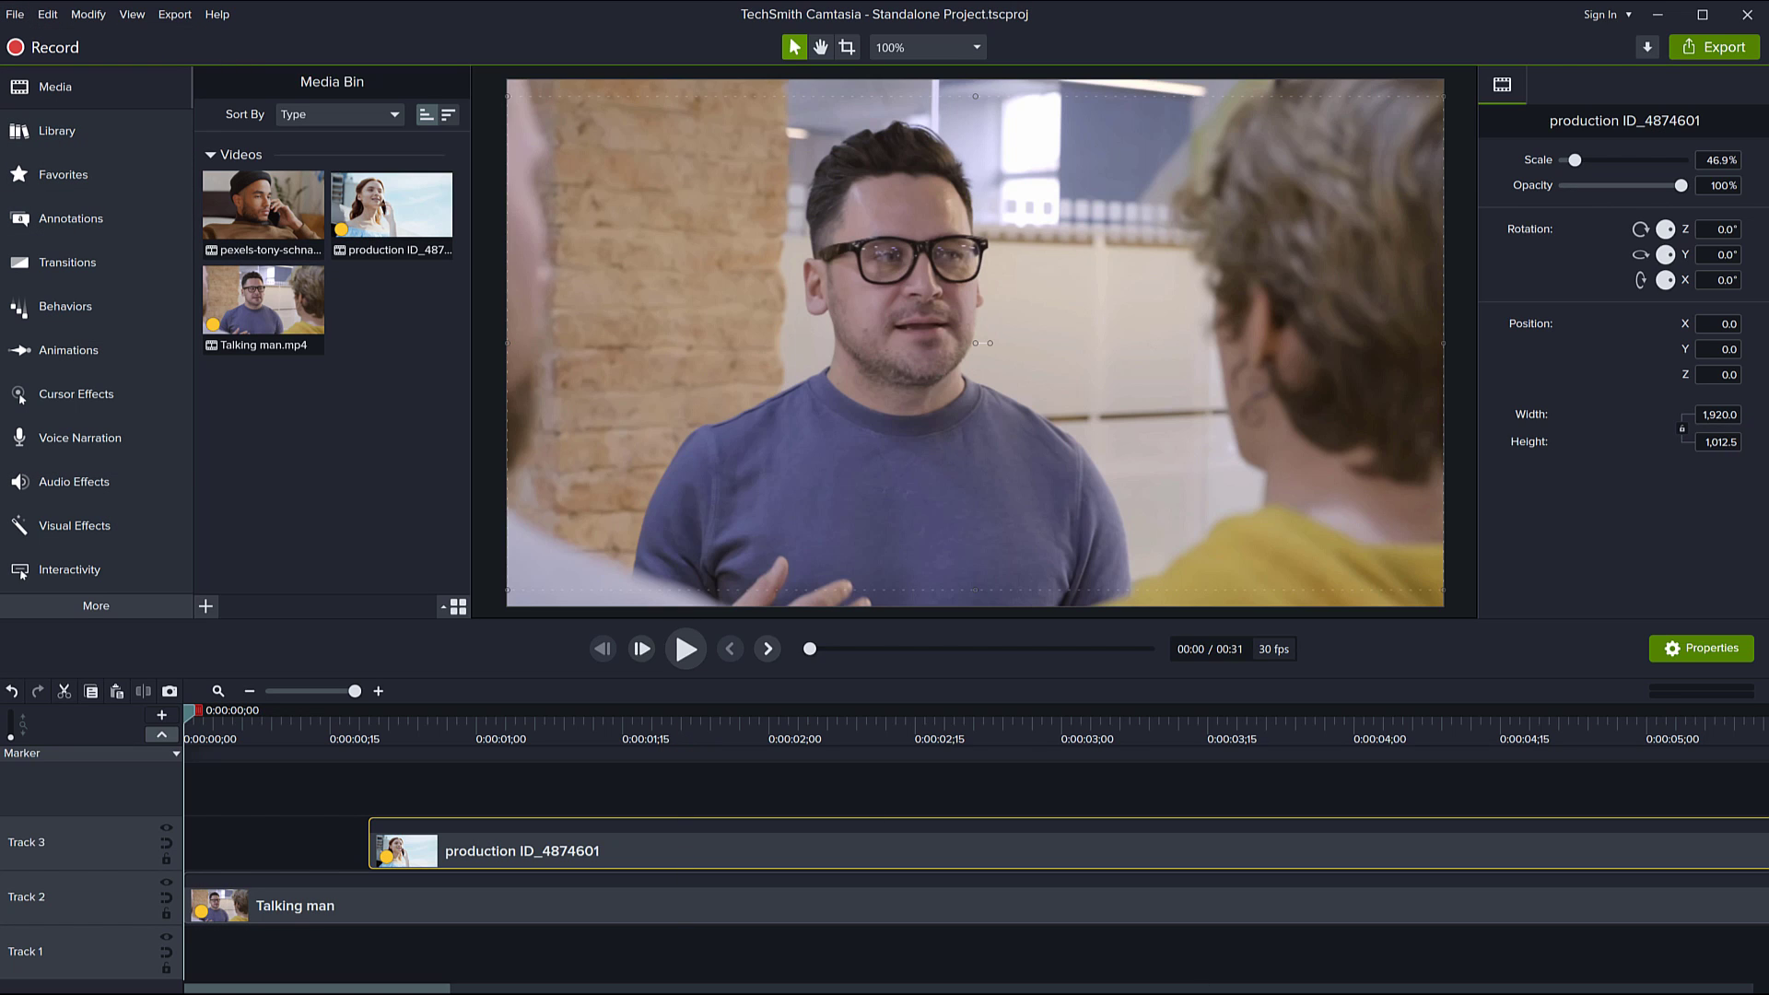
Step: Switch to File Explorer and open the Standalone Project.tscproj folder in Projects to inspect its files
key(alt+Tab)
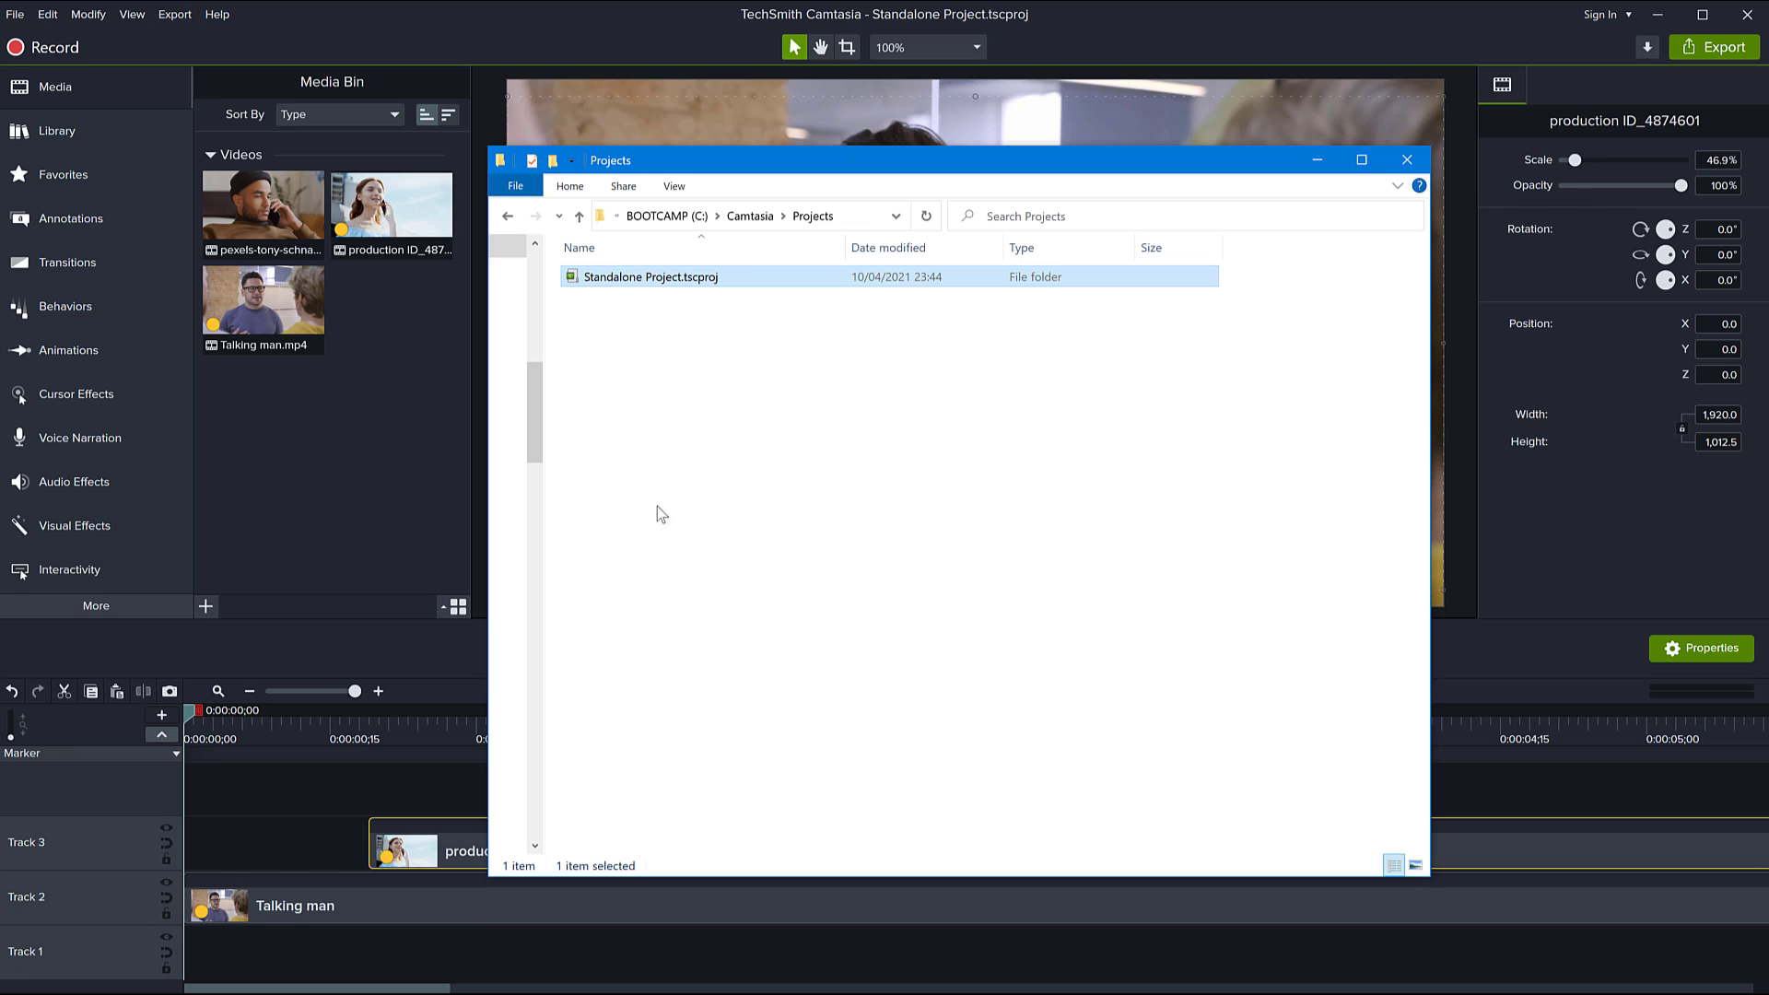
click(672, 426)
click(662, 284)
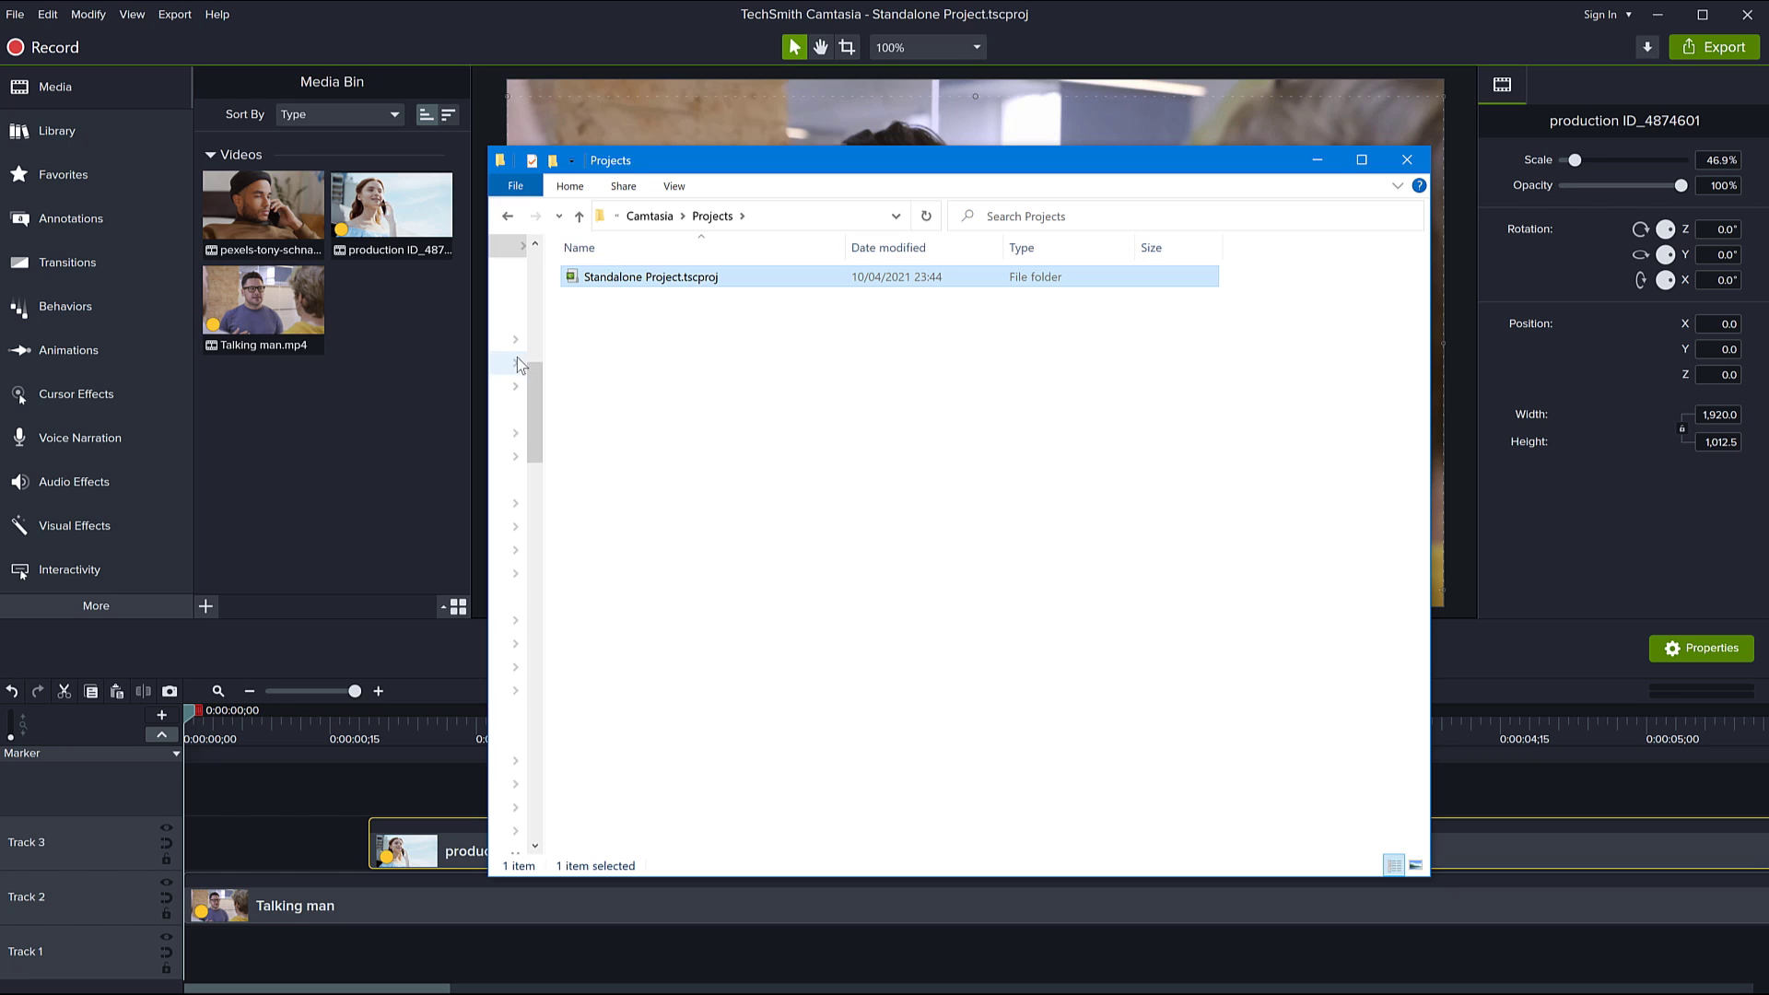
double_click(710, 279)
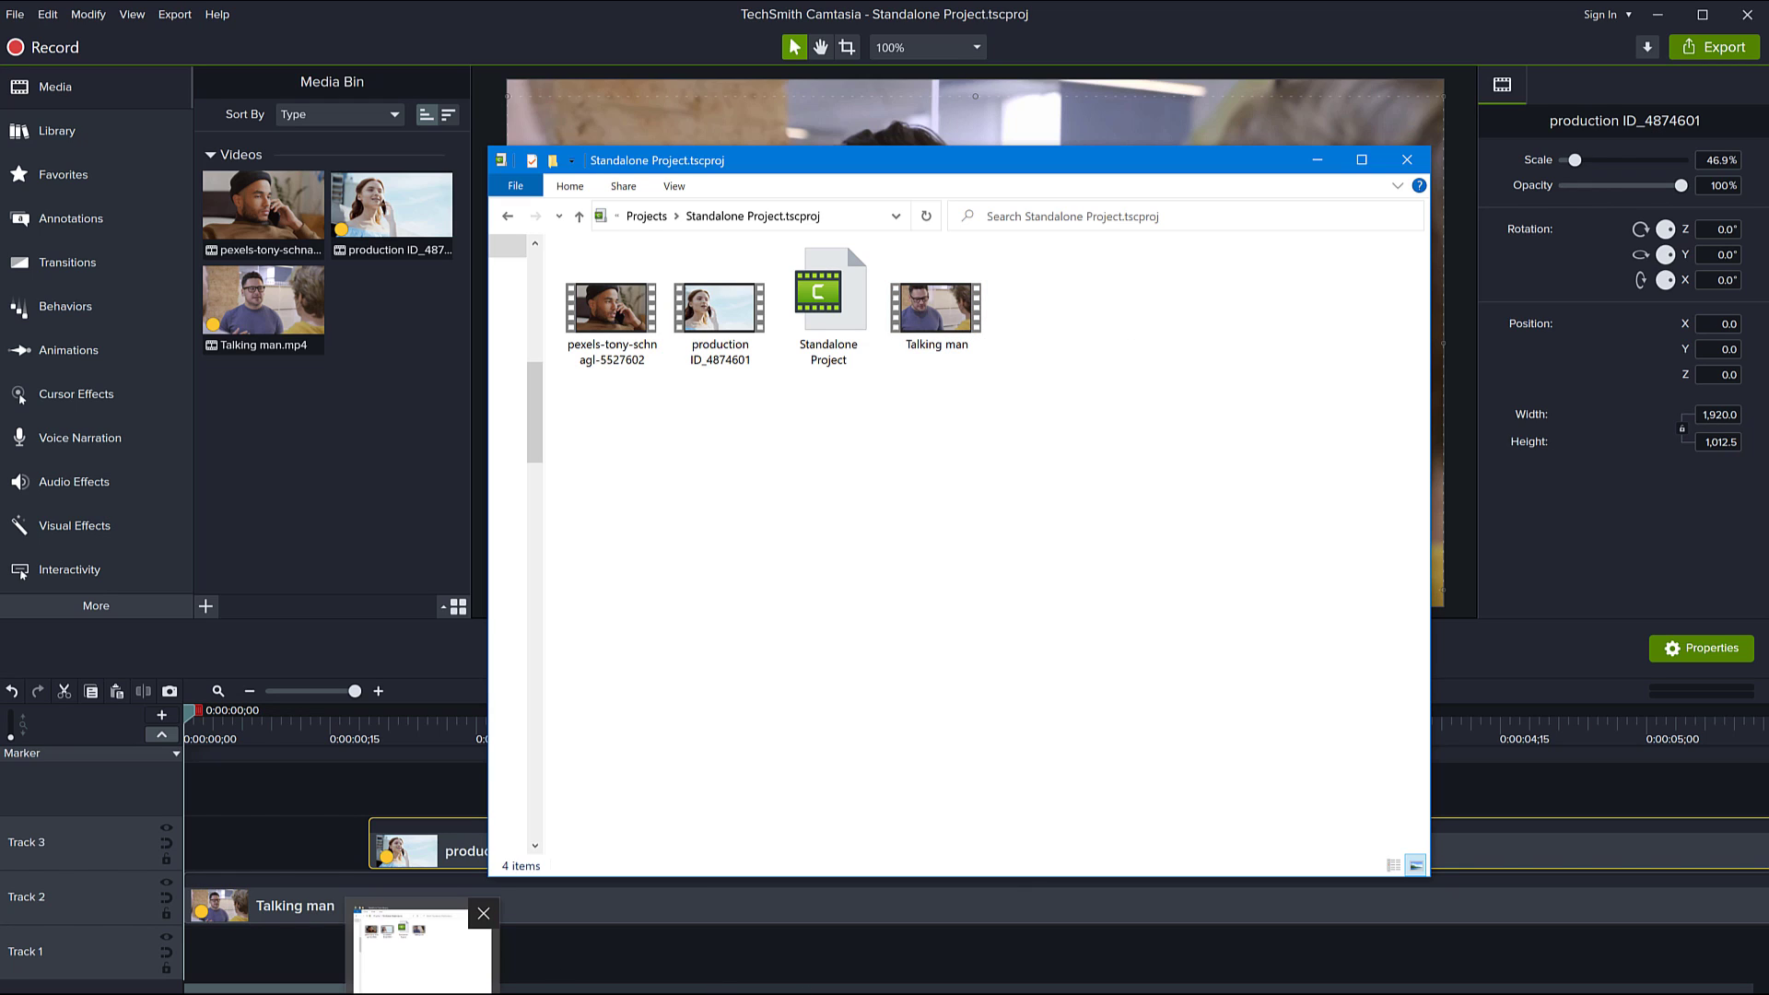
Step: Import the portrait photo into the media bin and save the project, checking the project folder in File Explorer for the added image
drag(1768, 552, 395, 493)
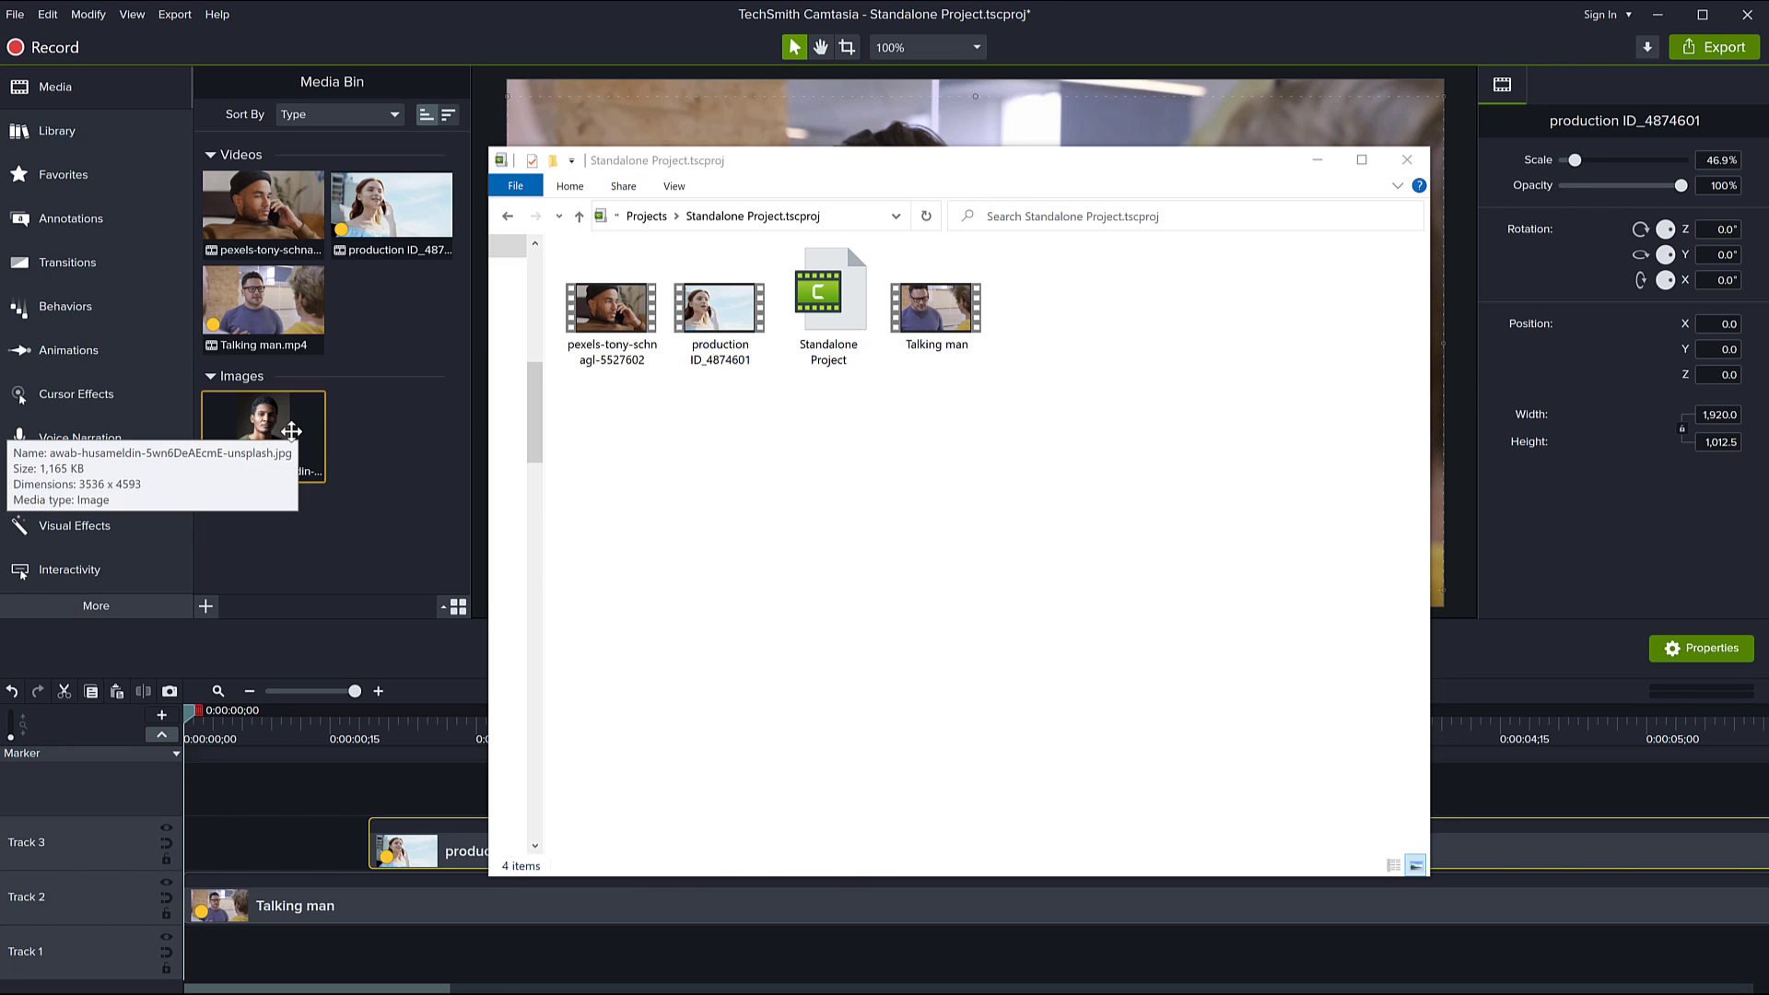
click(291, 432)
click(16, 14)
click(45, 133)
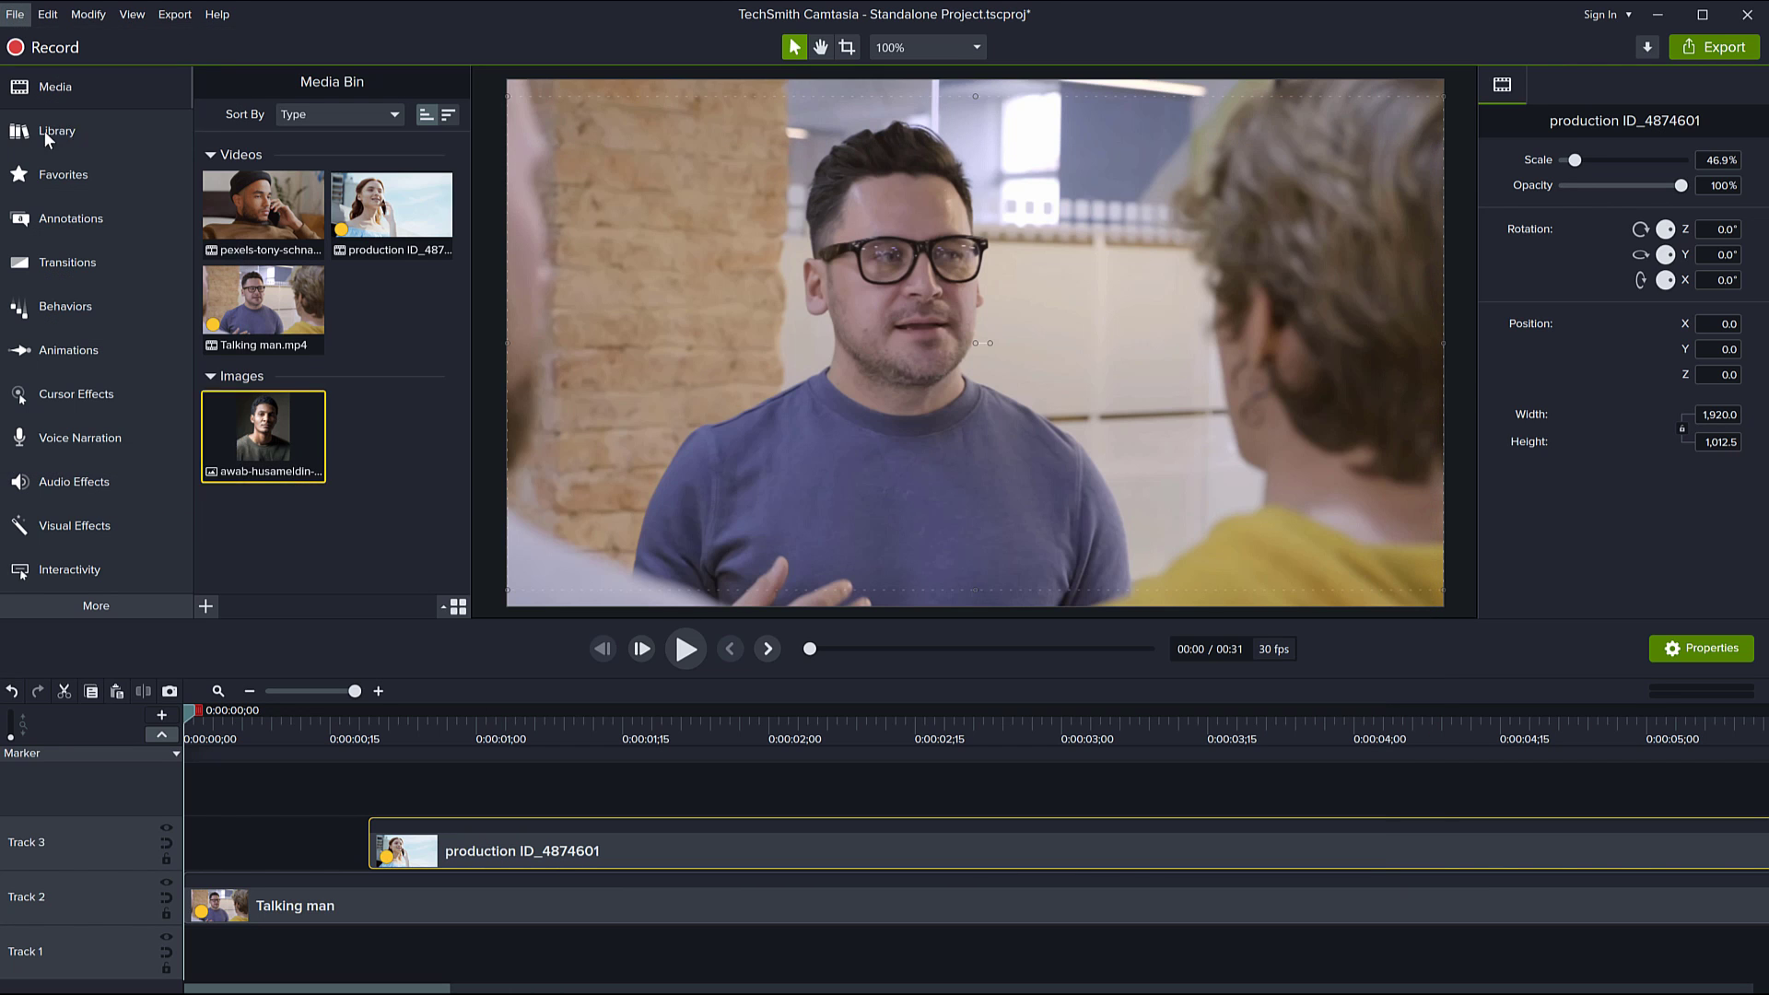
key(alt+Tab)
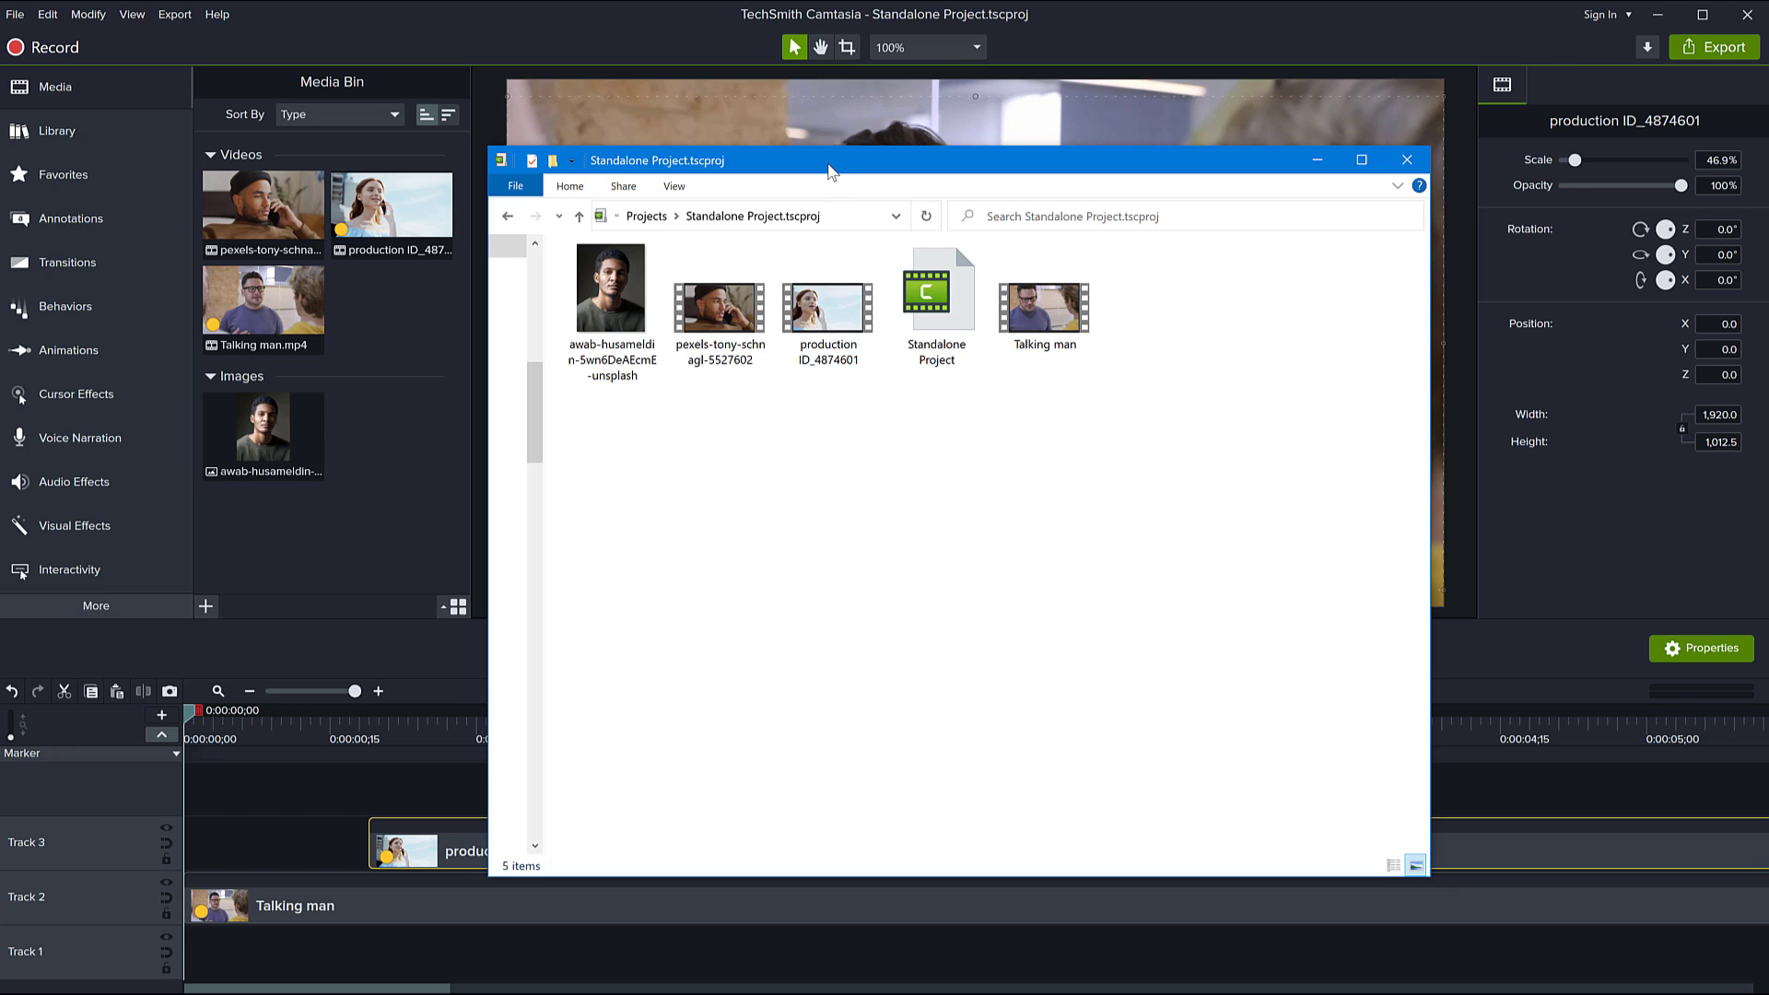
drag(852, 168, 1112, 197)
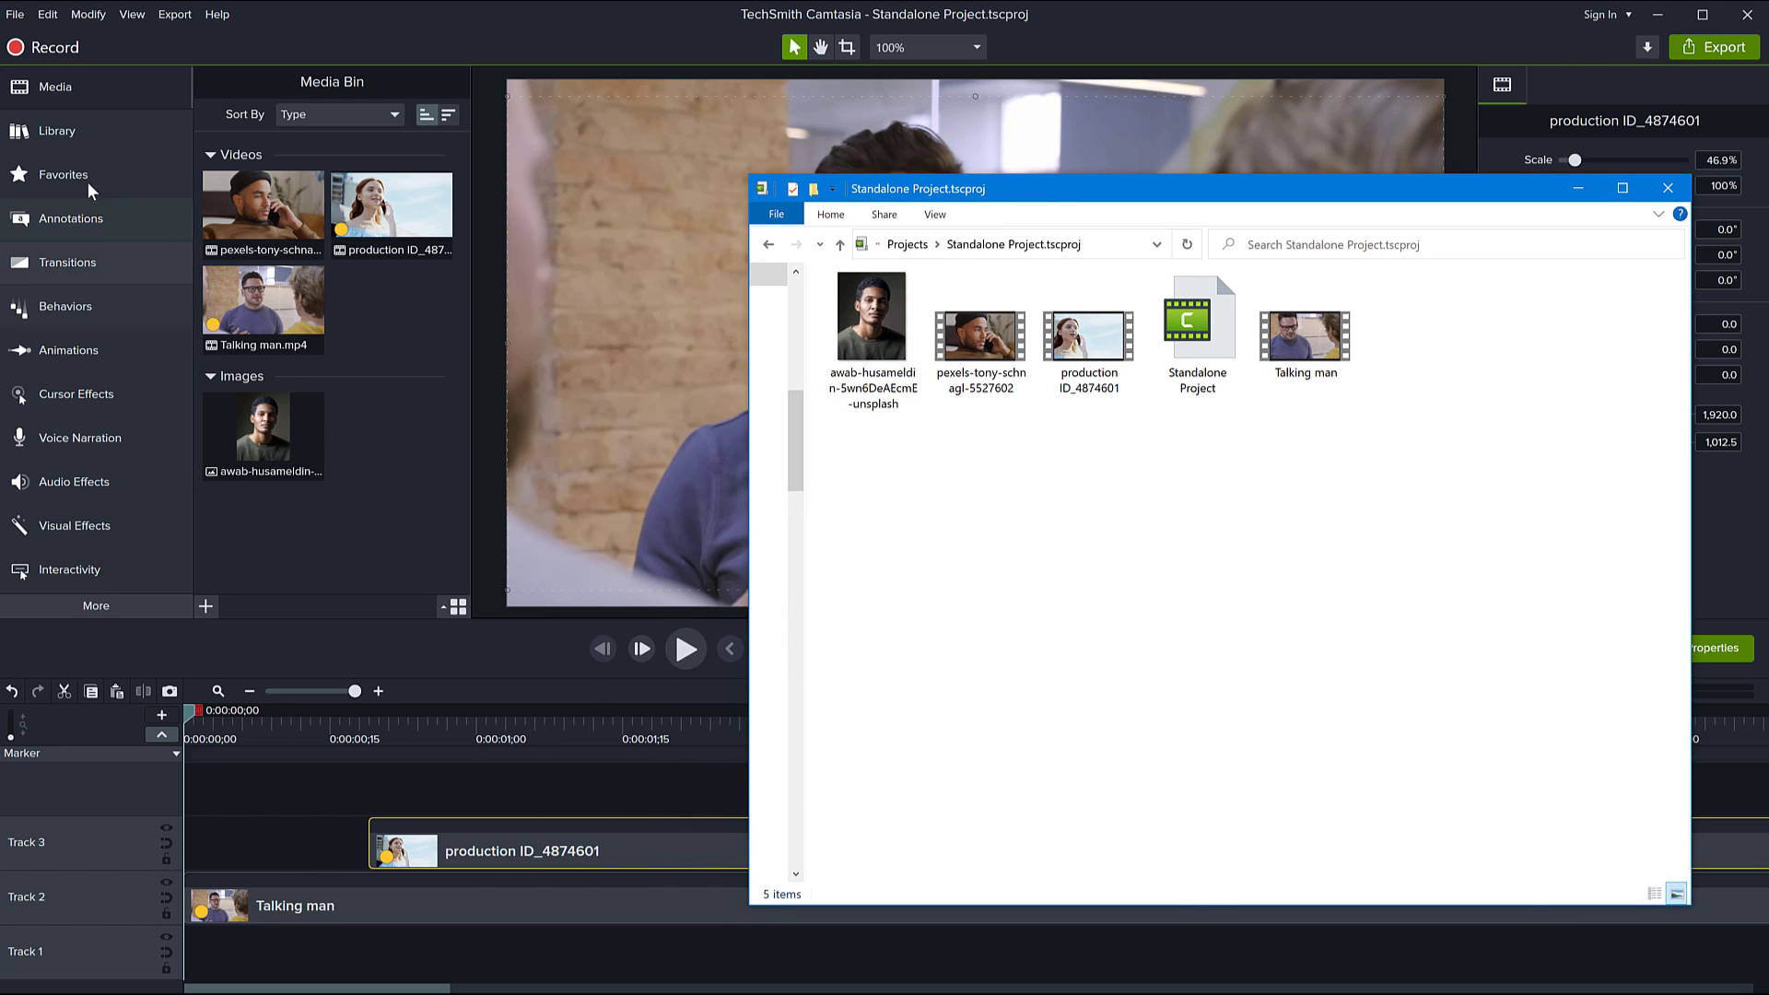
Step: Add Graphicious INTRO from the Graphicious library to a new Track 4 at 0:00:01;28, and preview it up to 0:00:03;09
click(73, 130)
click(358, 120)
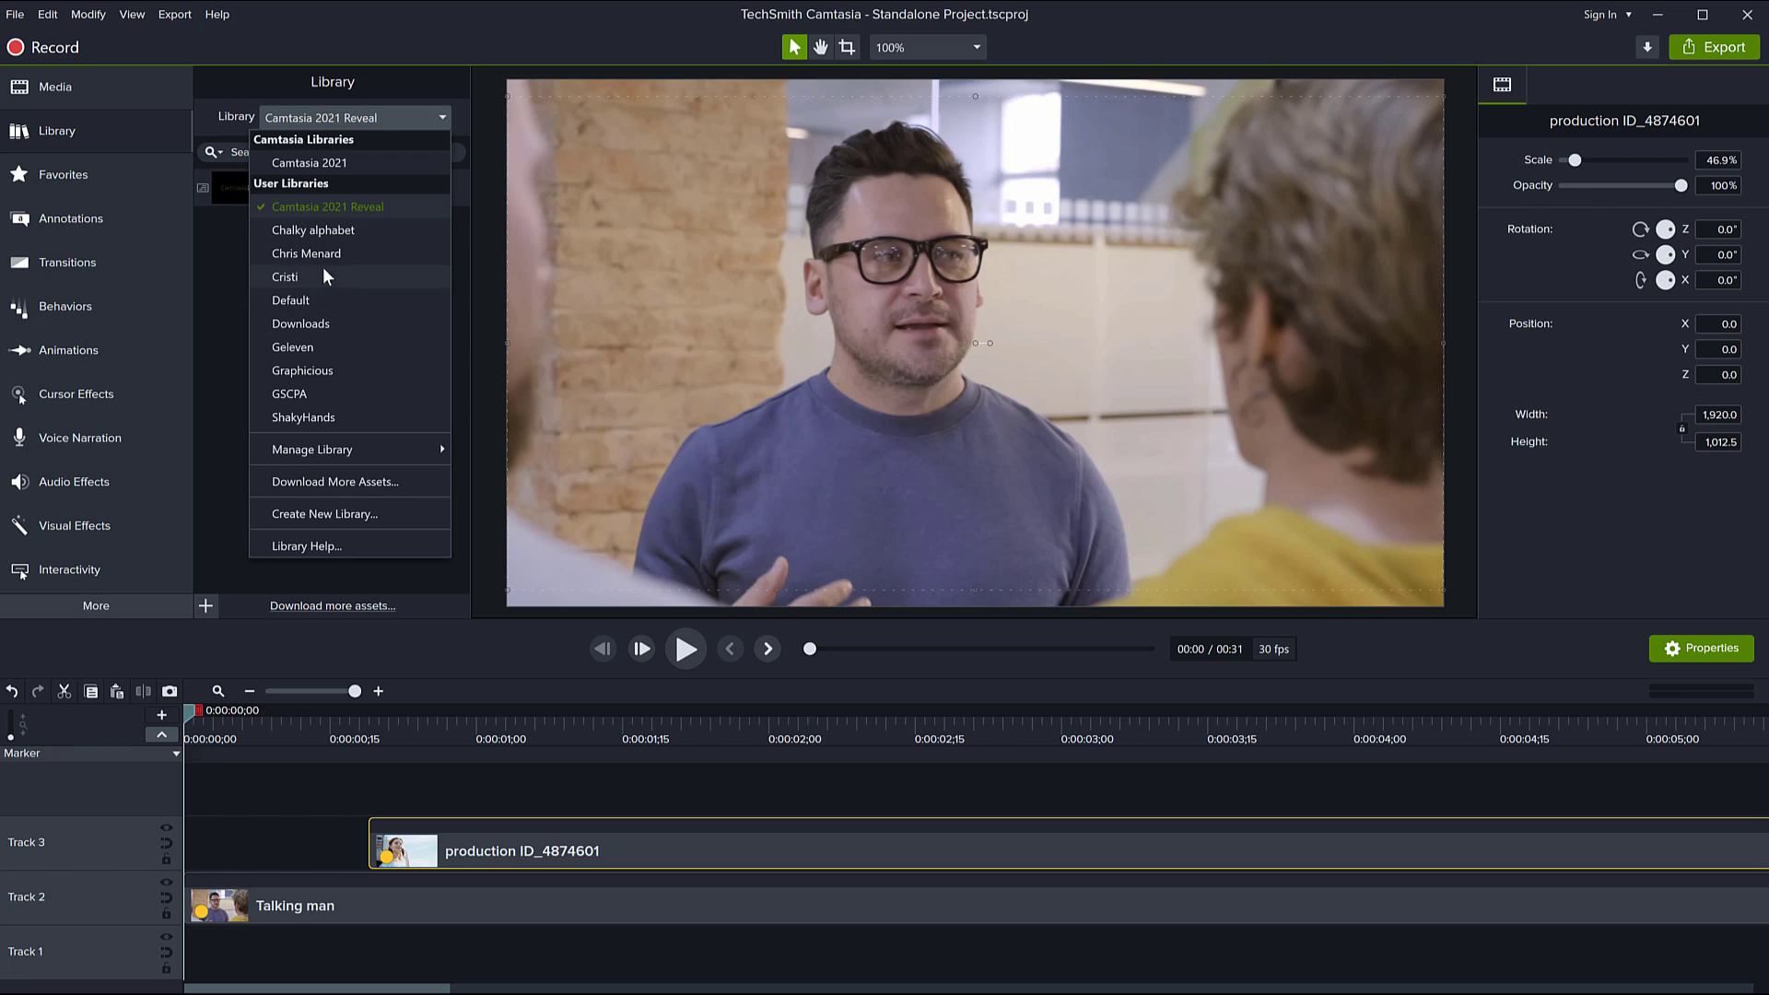
click(317, 371)
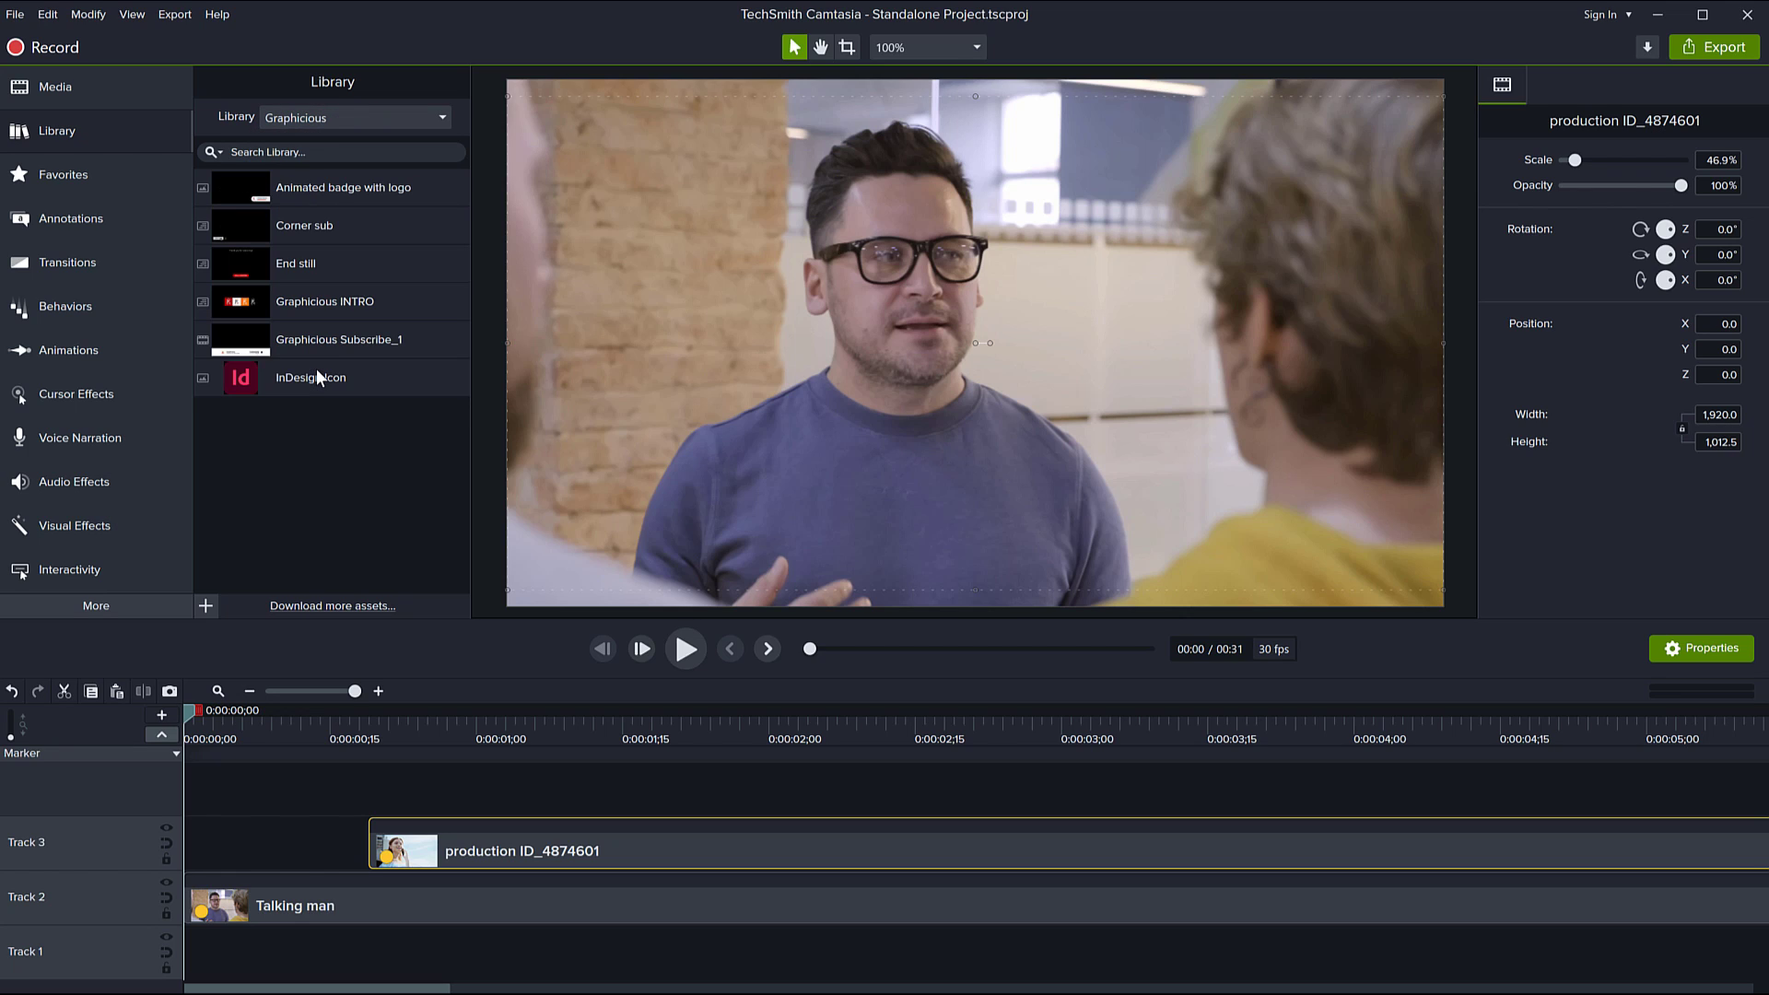
drag(242, 301, 743, 797)
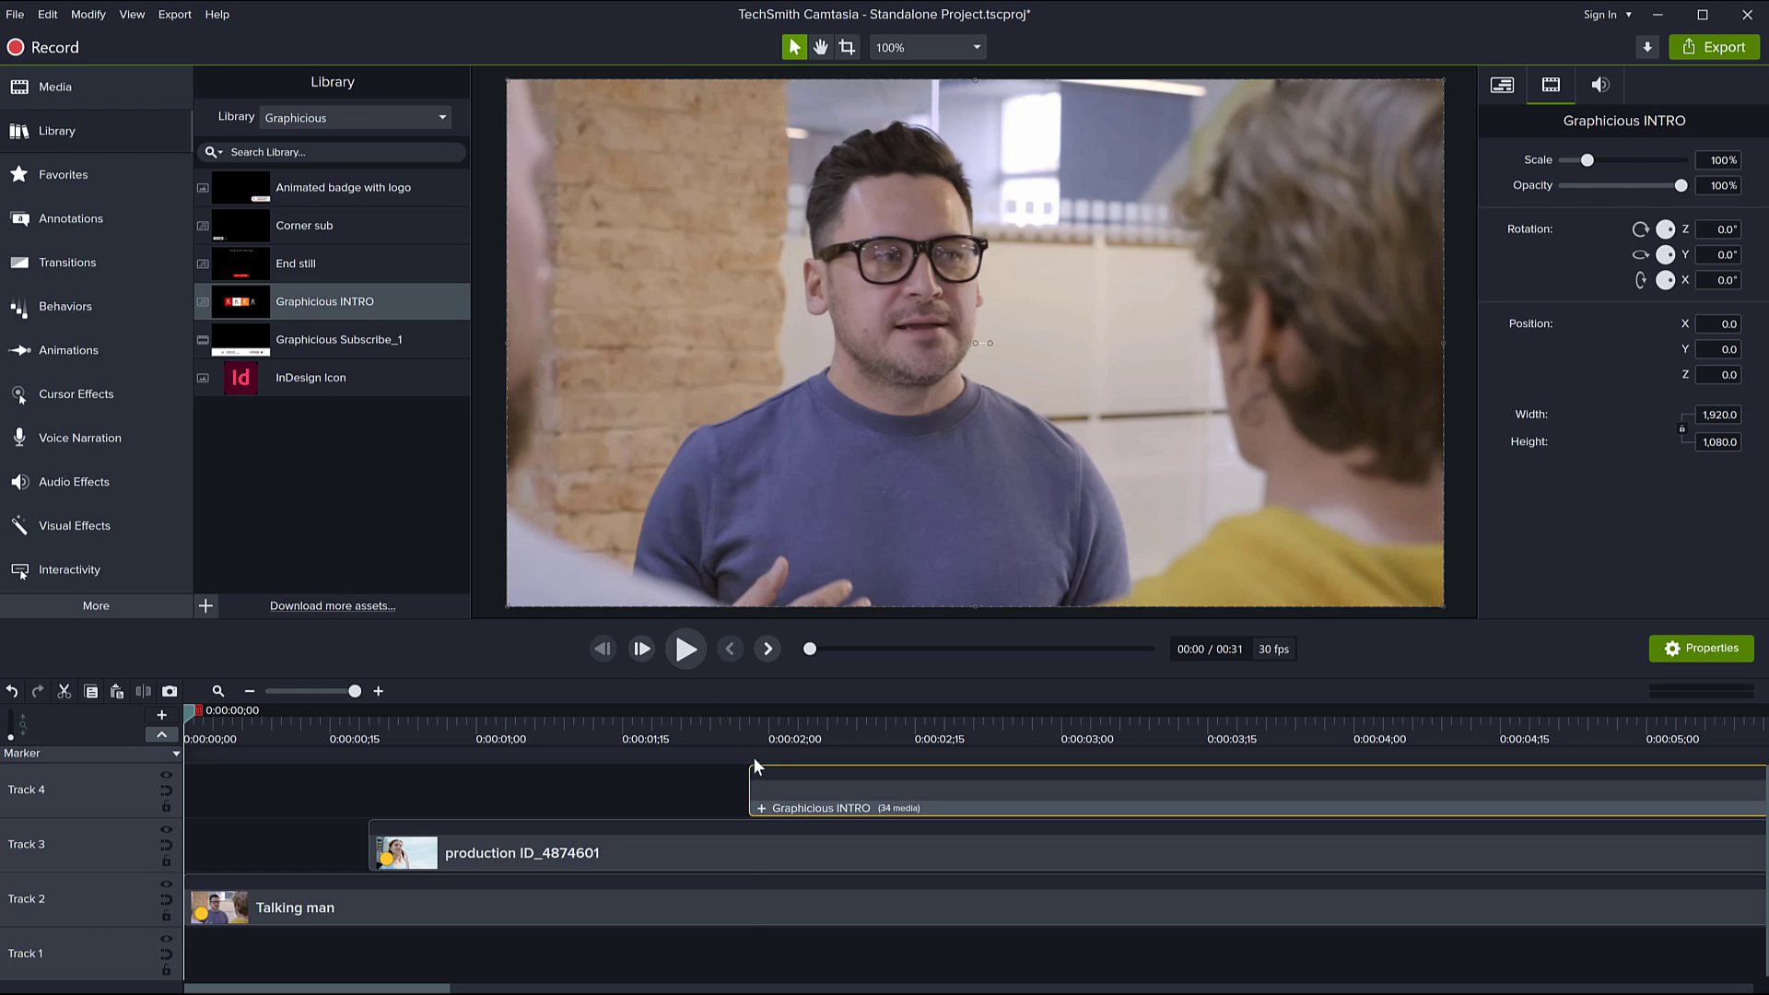
click(748, 716)
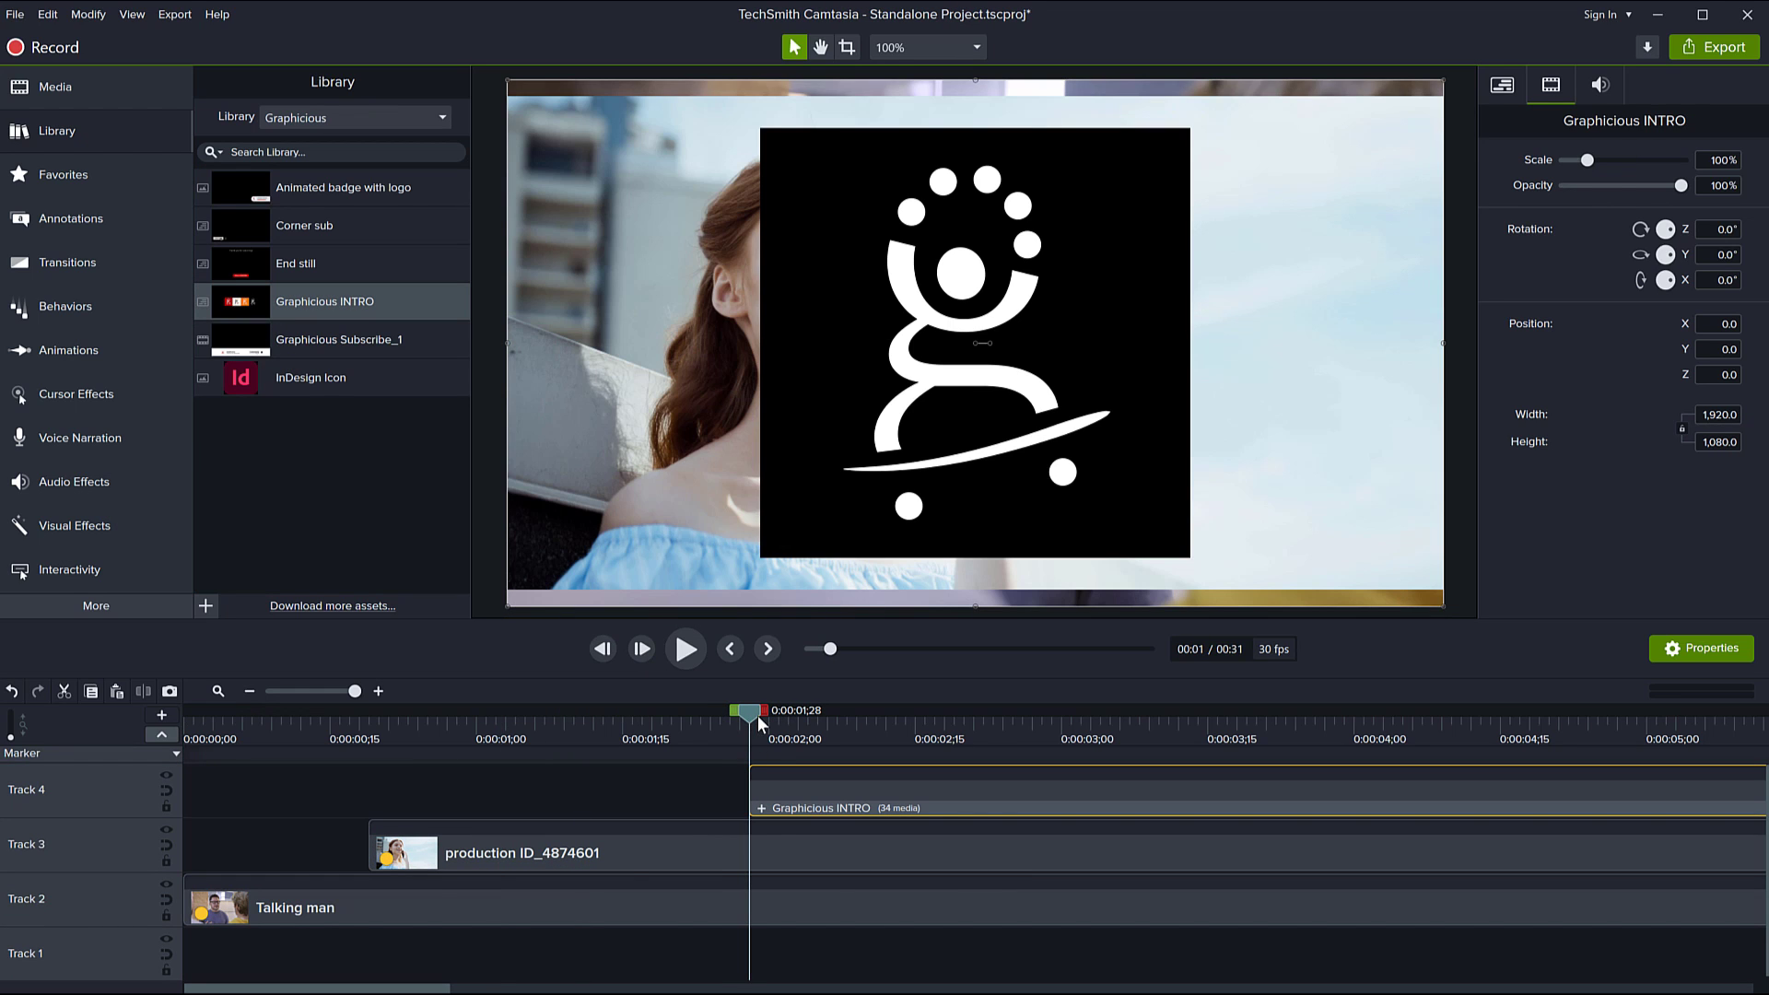
drag(757, 715, 1159, 739)
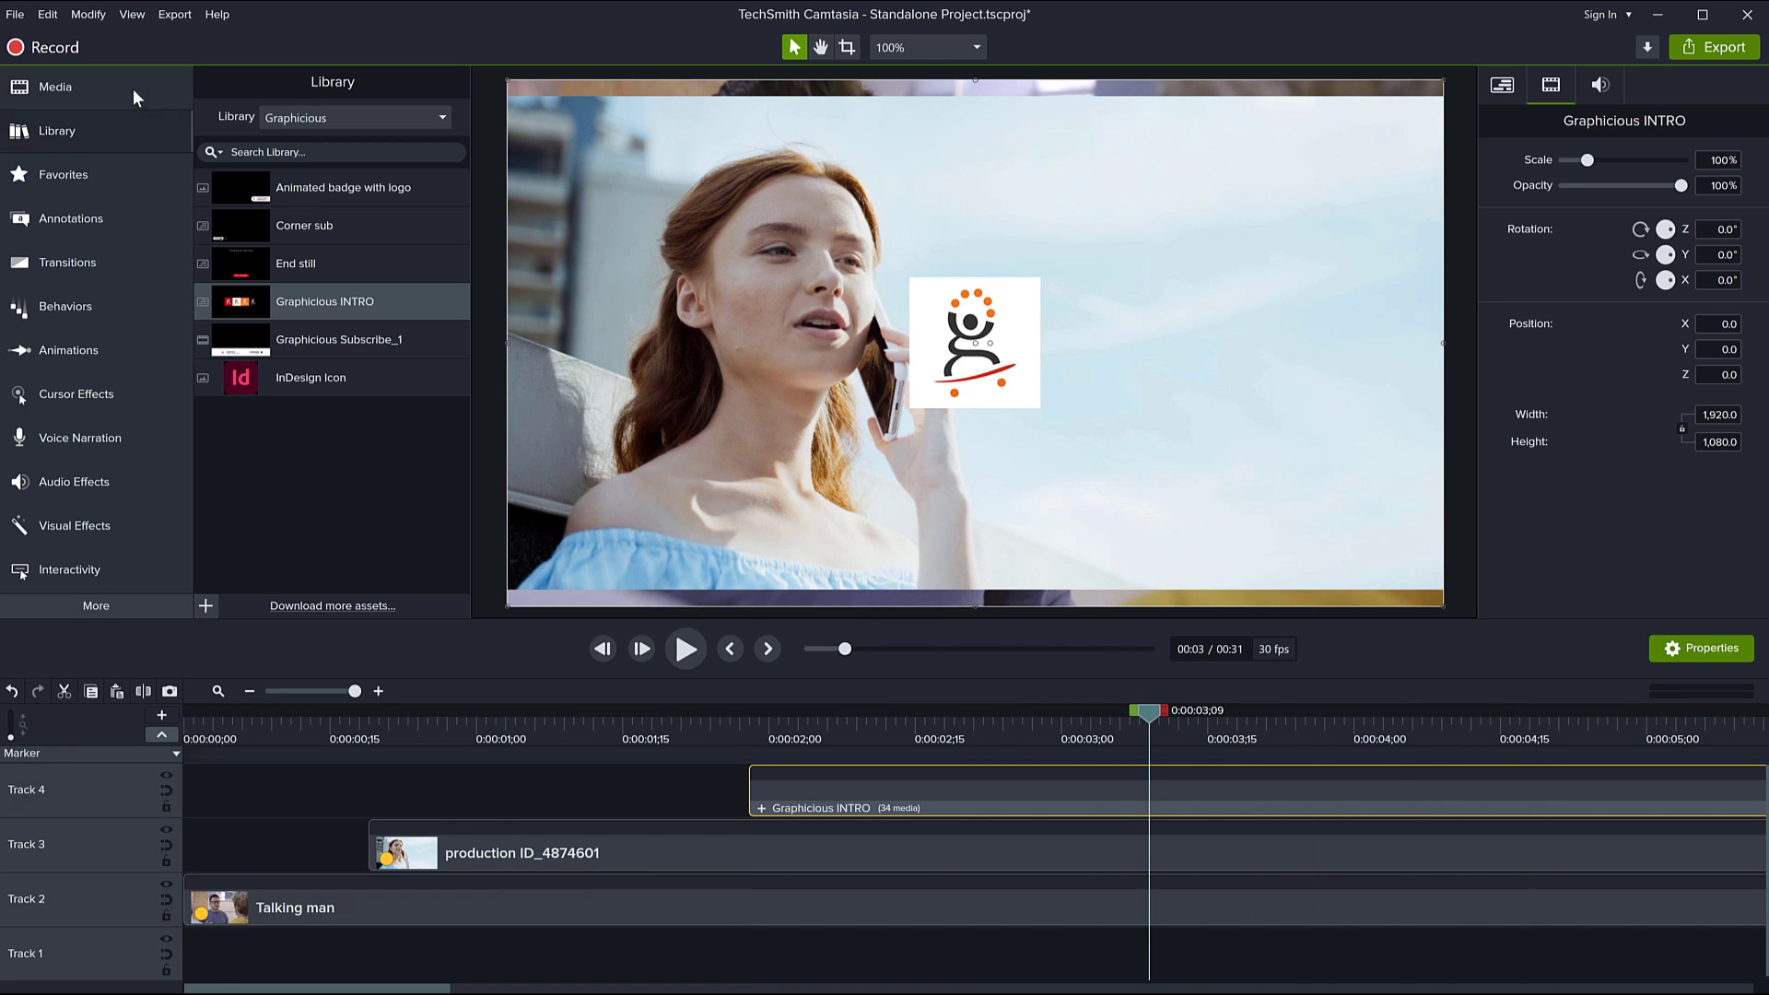
Step: Save the project and examine the library asset files in the project folder in File Explorer
click(12, 15)
click(54, 137)
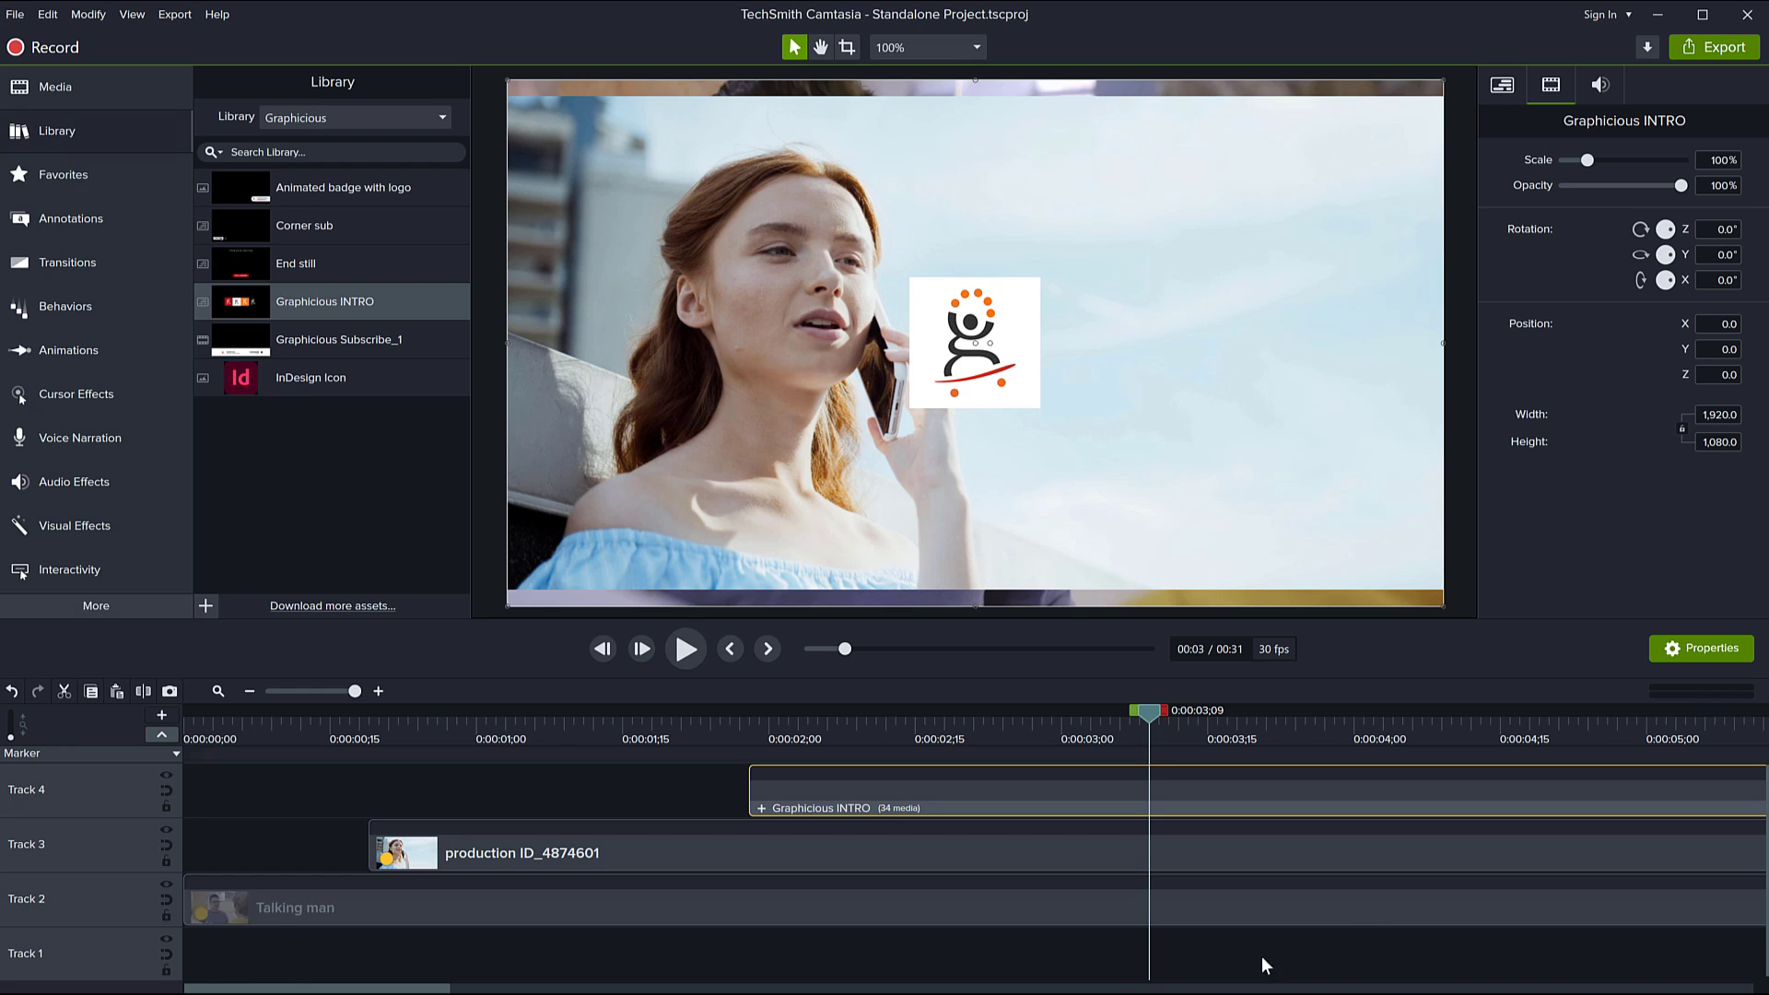
key(alt+Tab)
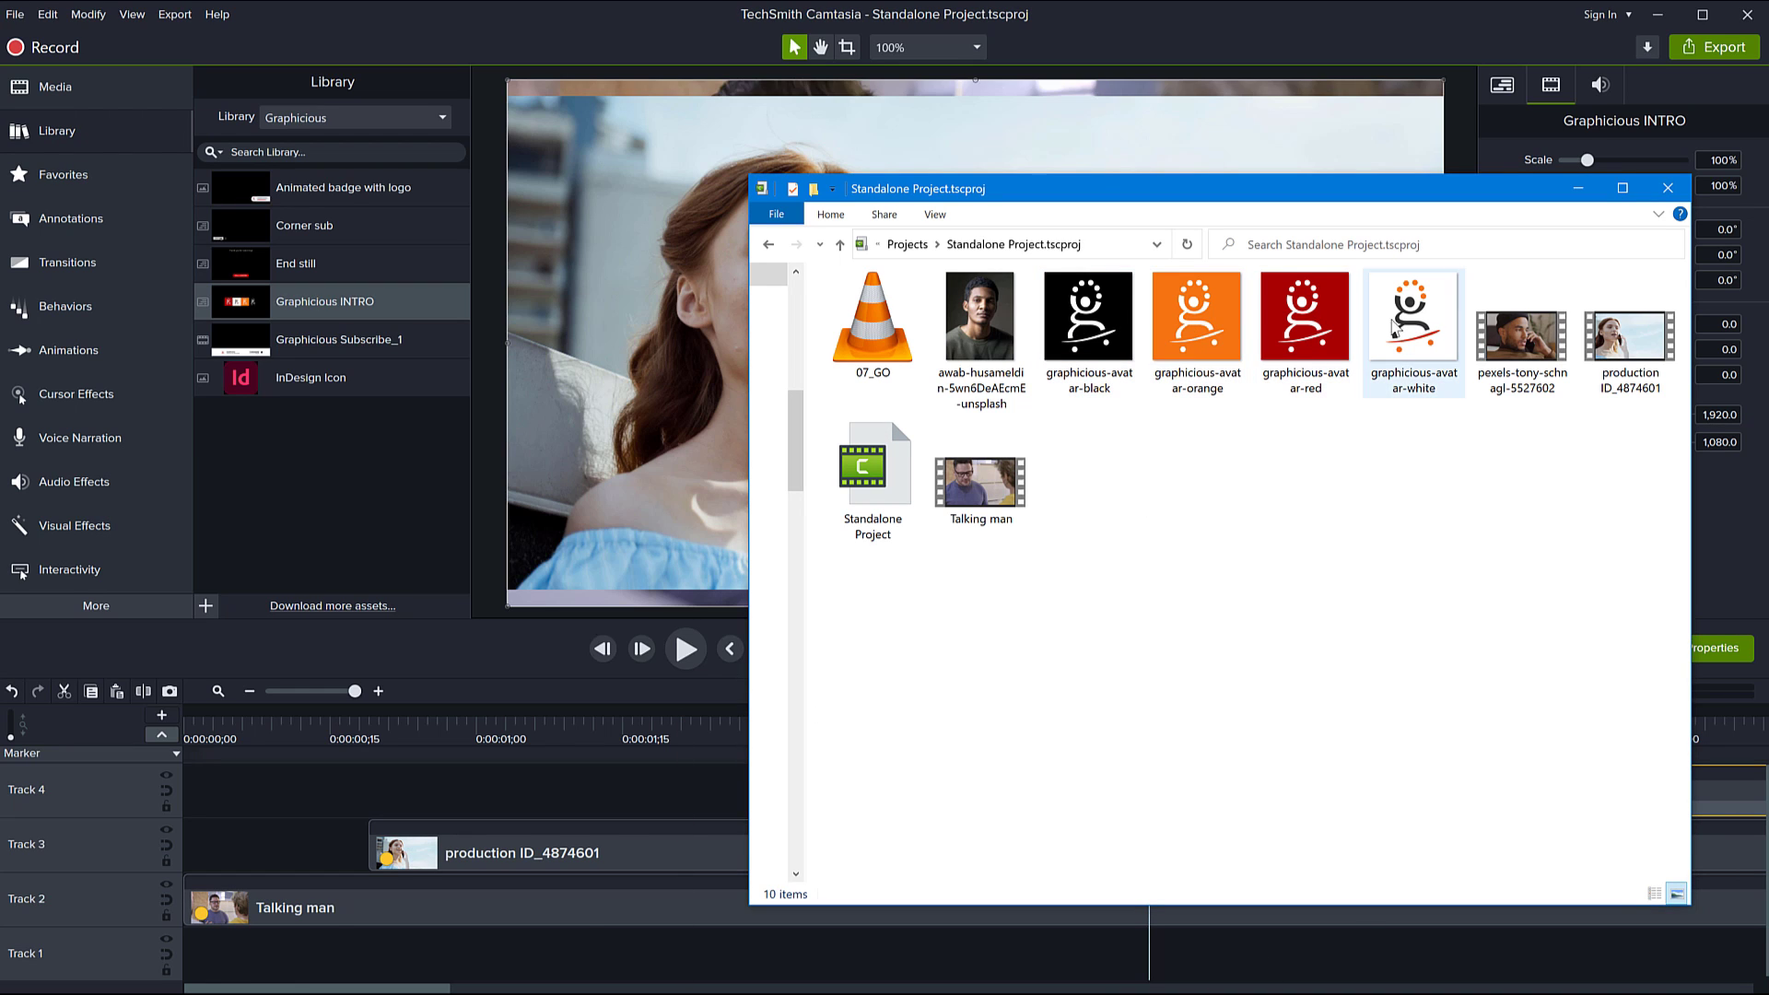
click(891, 326)
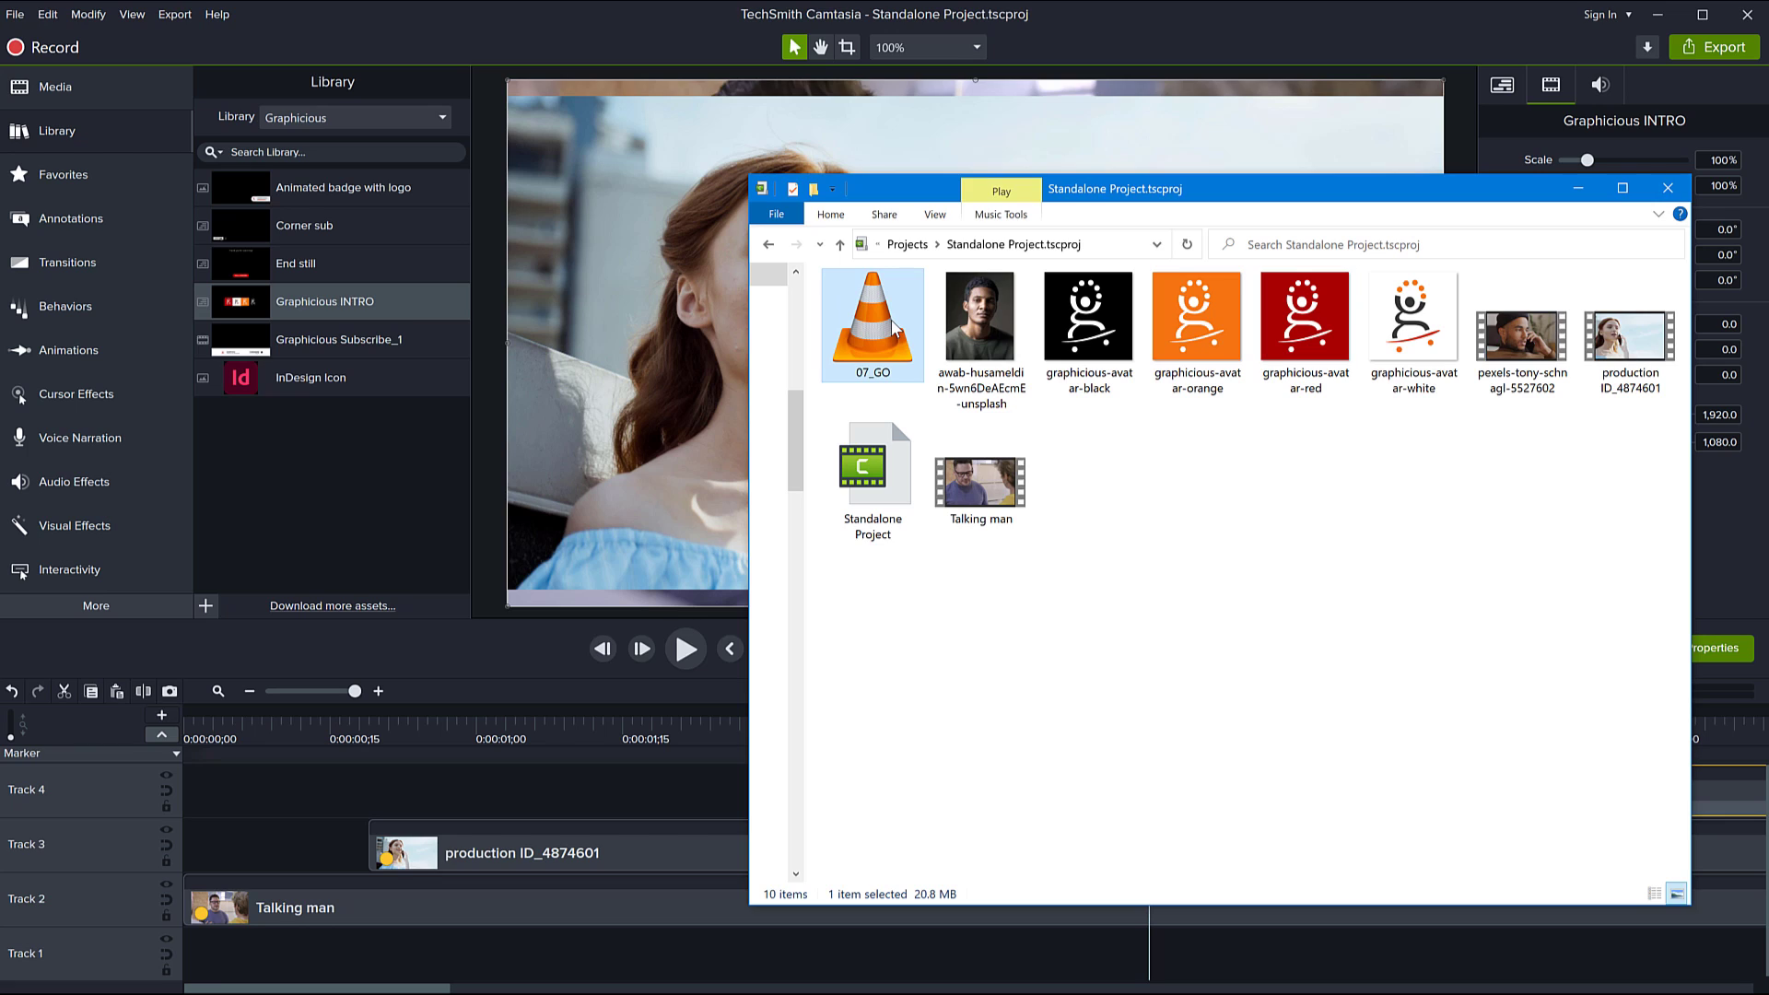
click(1249, 576)
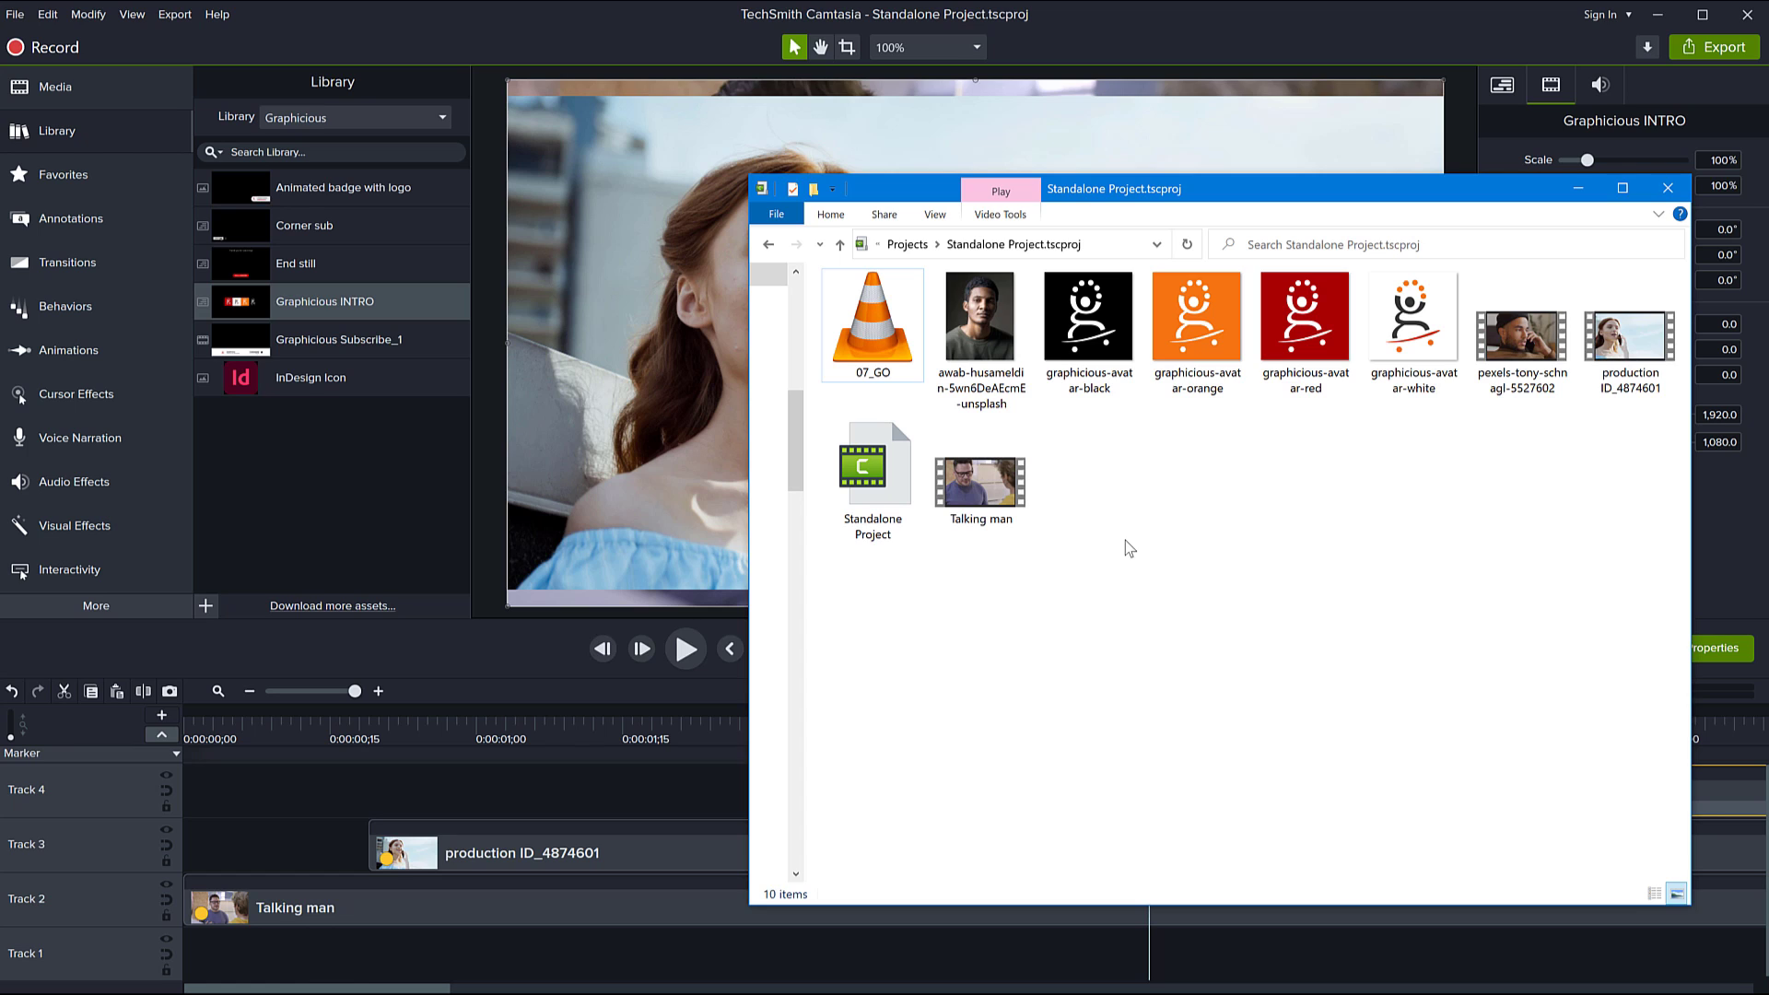
Step: Delete all clips from the timeline and remove the unused media from the media bin
click(297, 546)
click(55, 87)
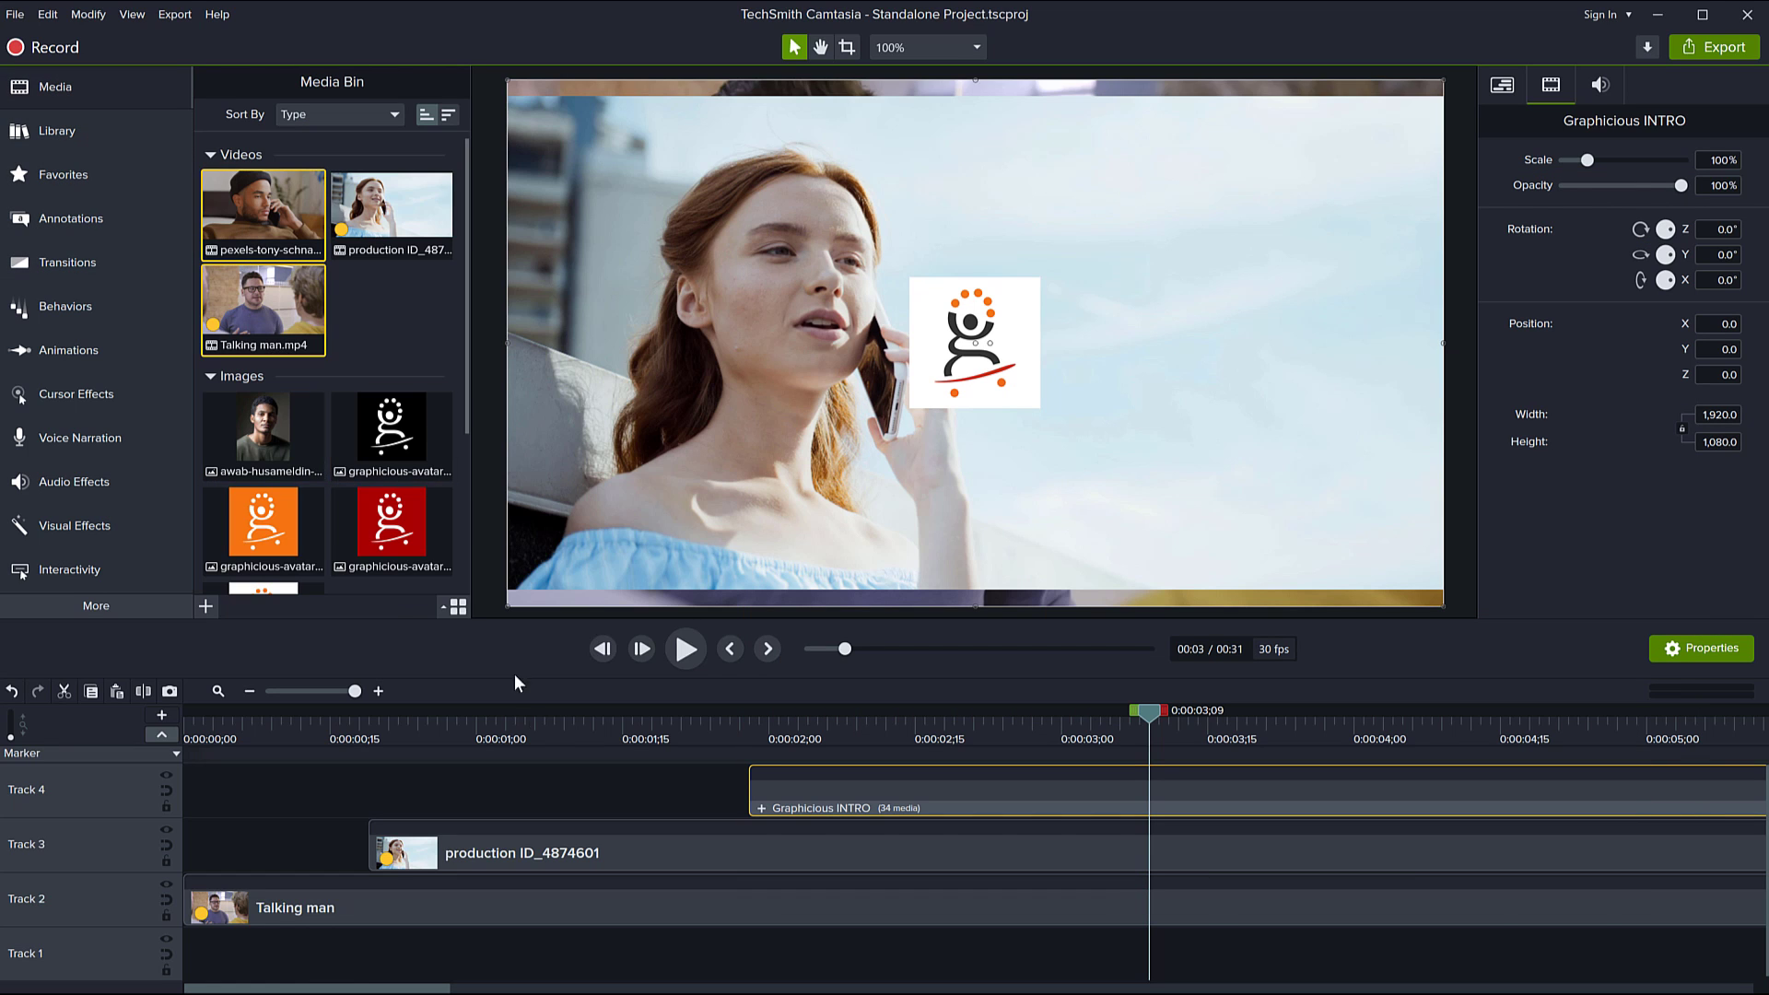
drag(661, 802, 839, 908)
key(Delete)
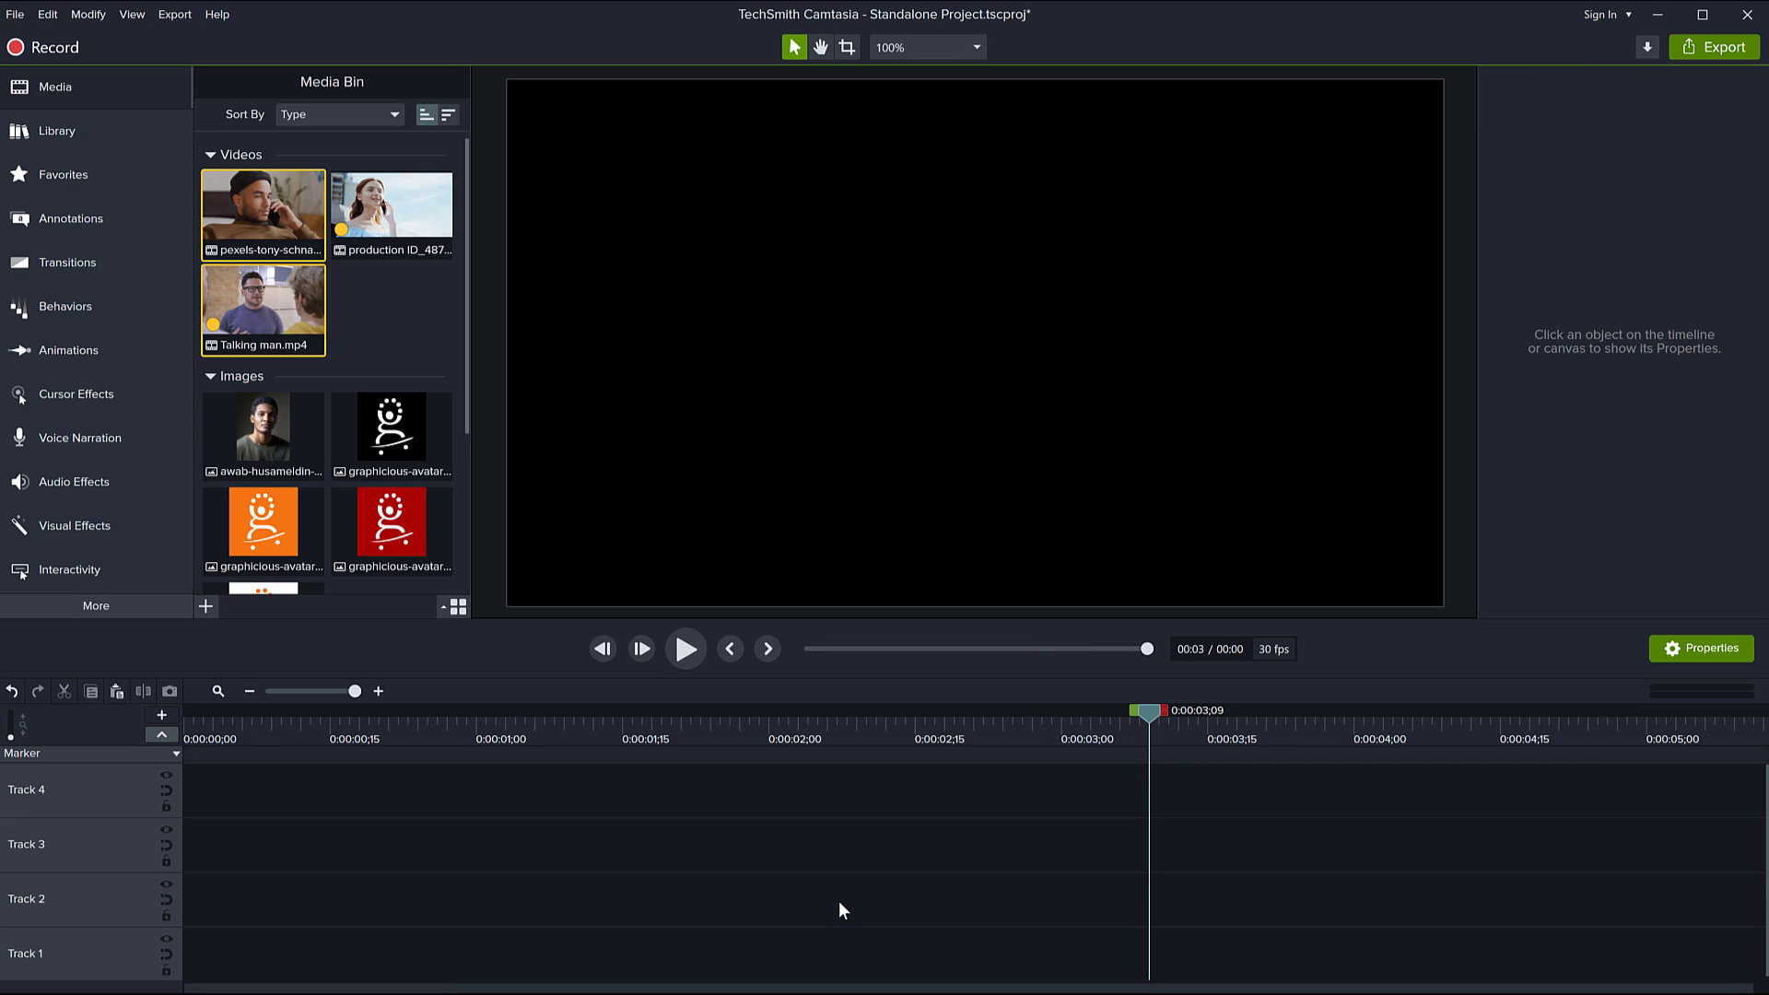
right_click(281, 228)
click(357, 305)
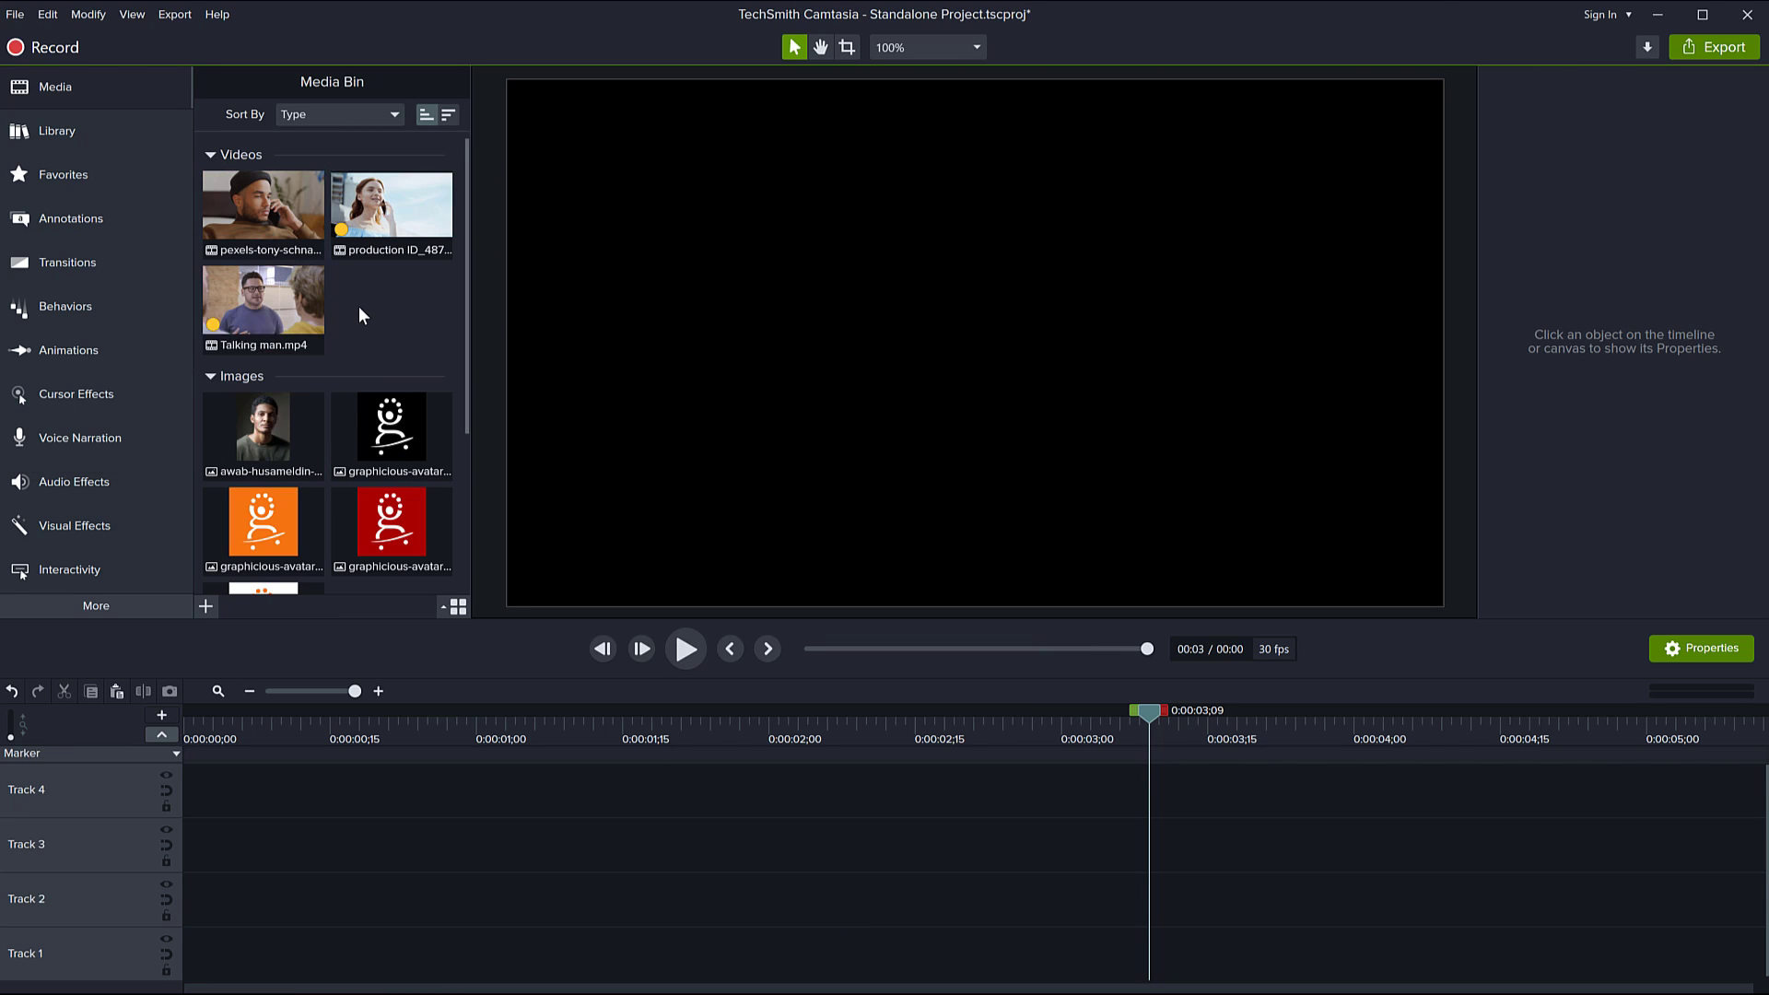
right_click(357, 306)
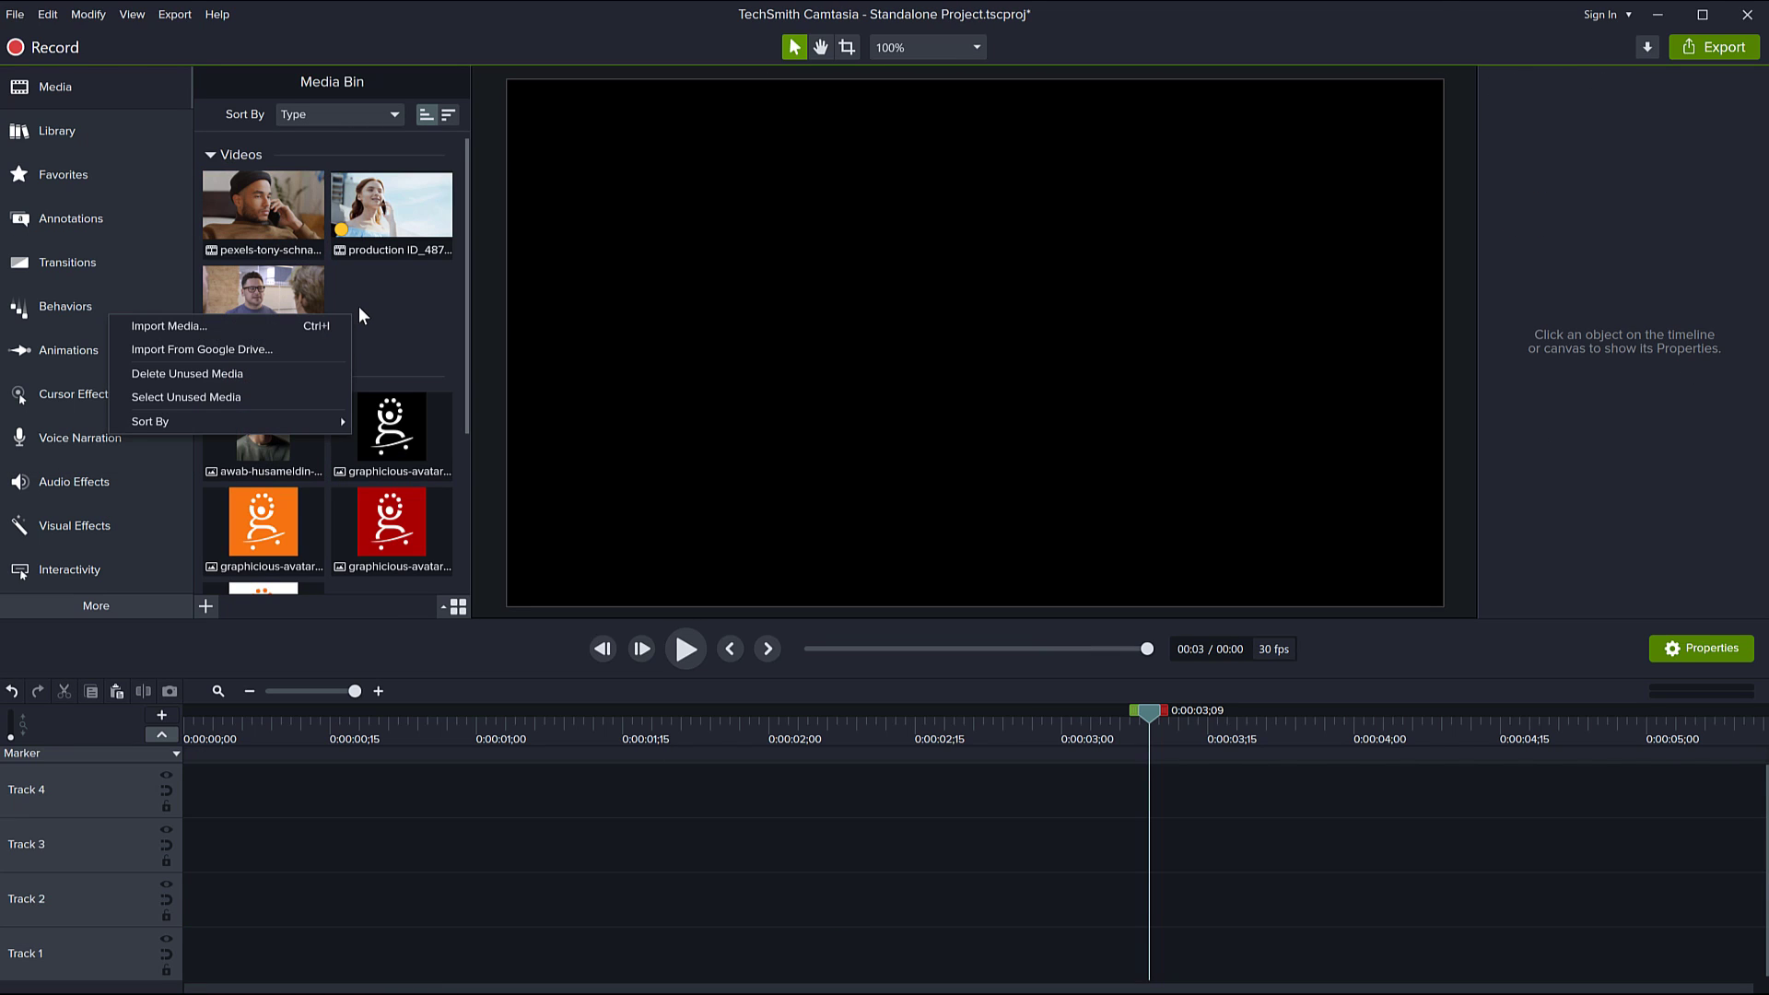
click(204, 374)
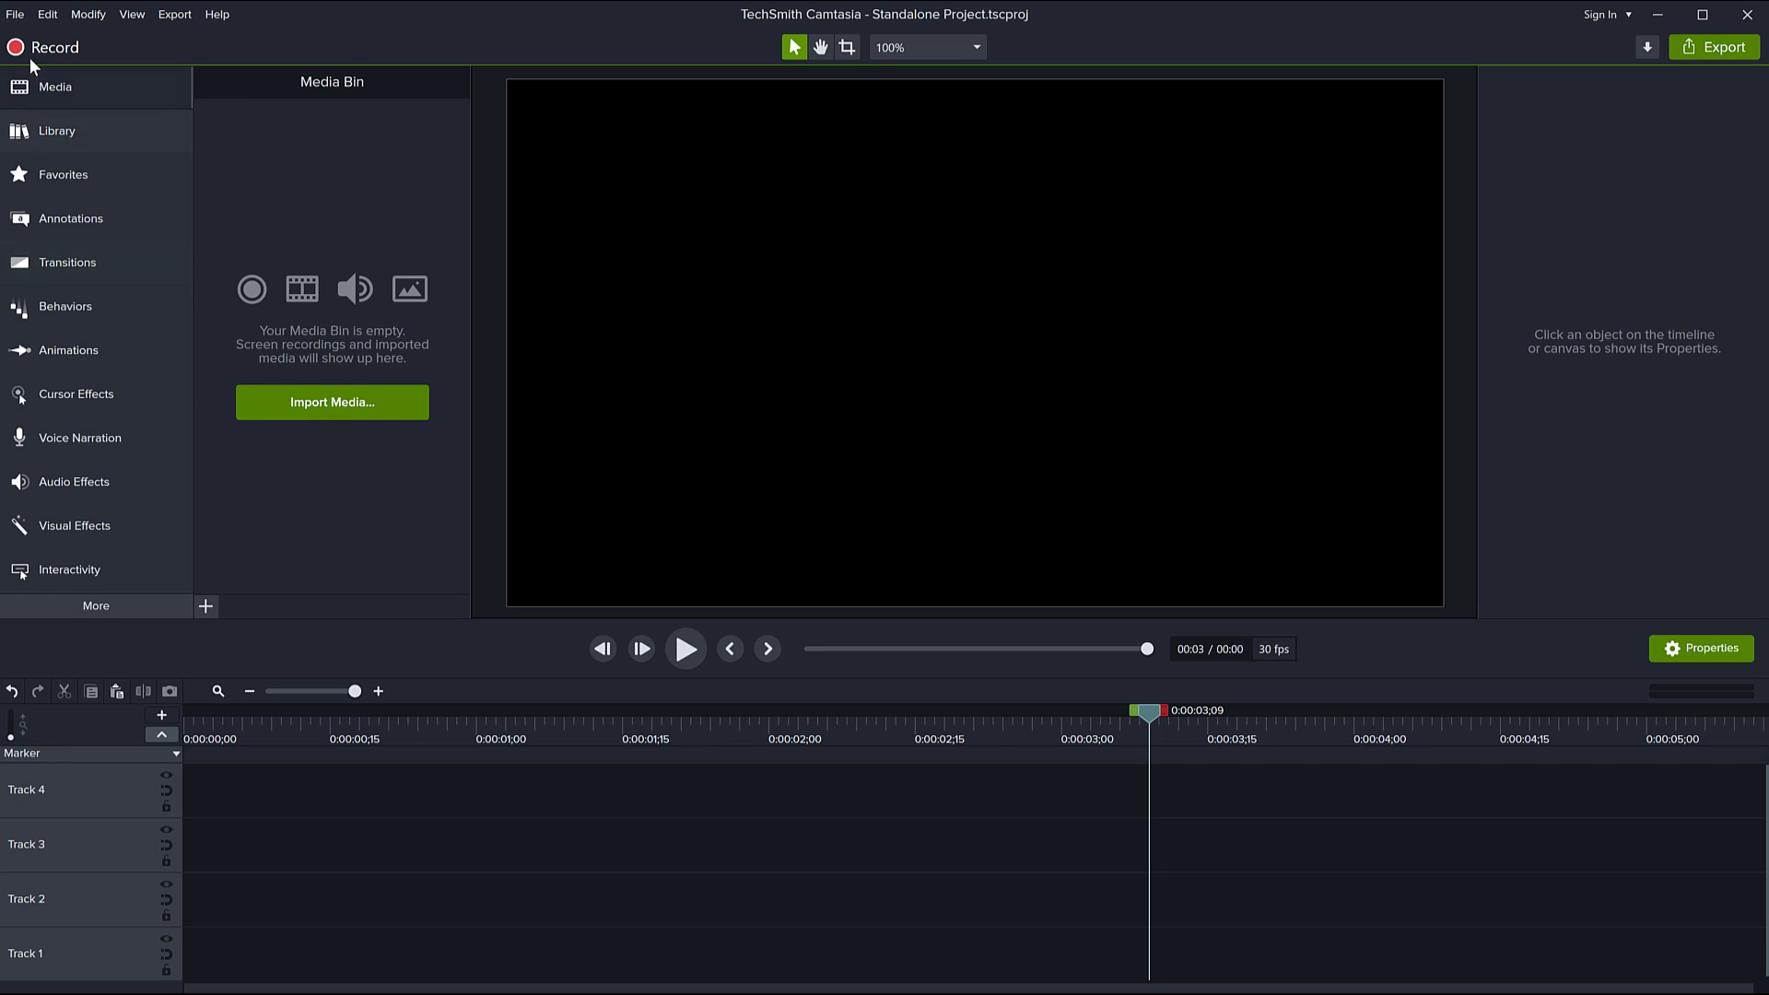
Step: Save the emptied project and switch to File Explorer to check the project folder
click(15, 13)
click(48, 134)
key(alt+Tab)
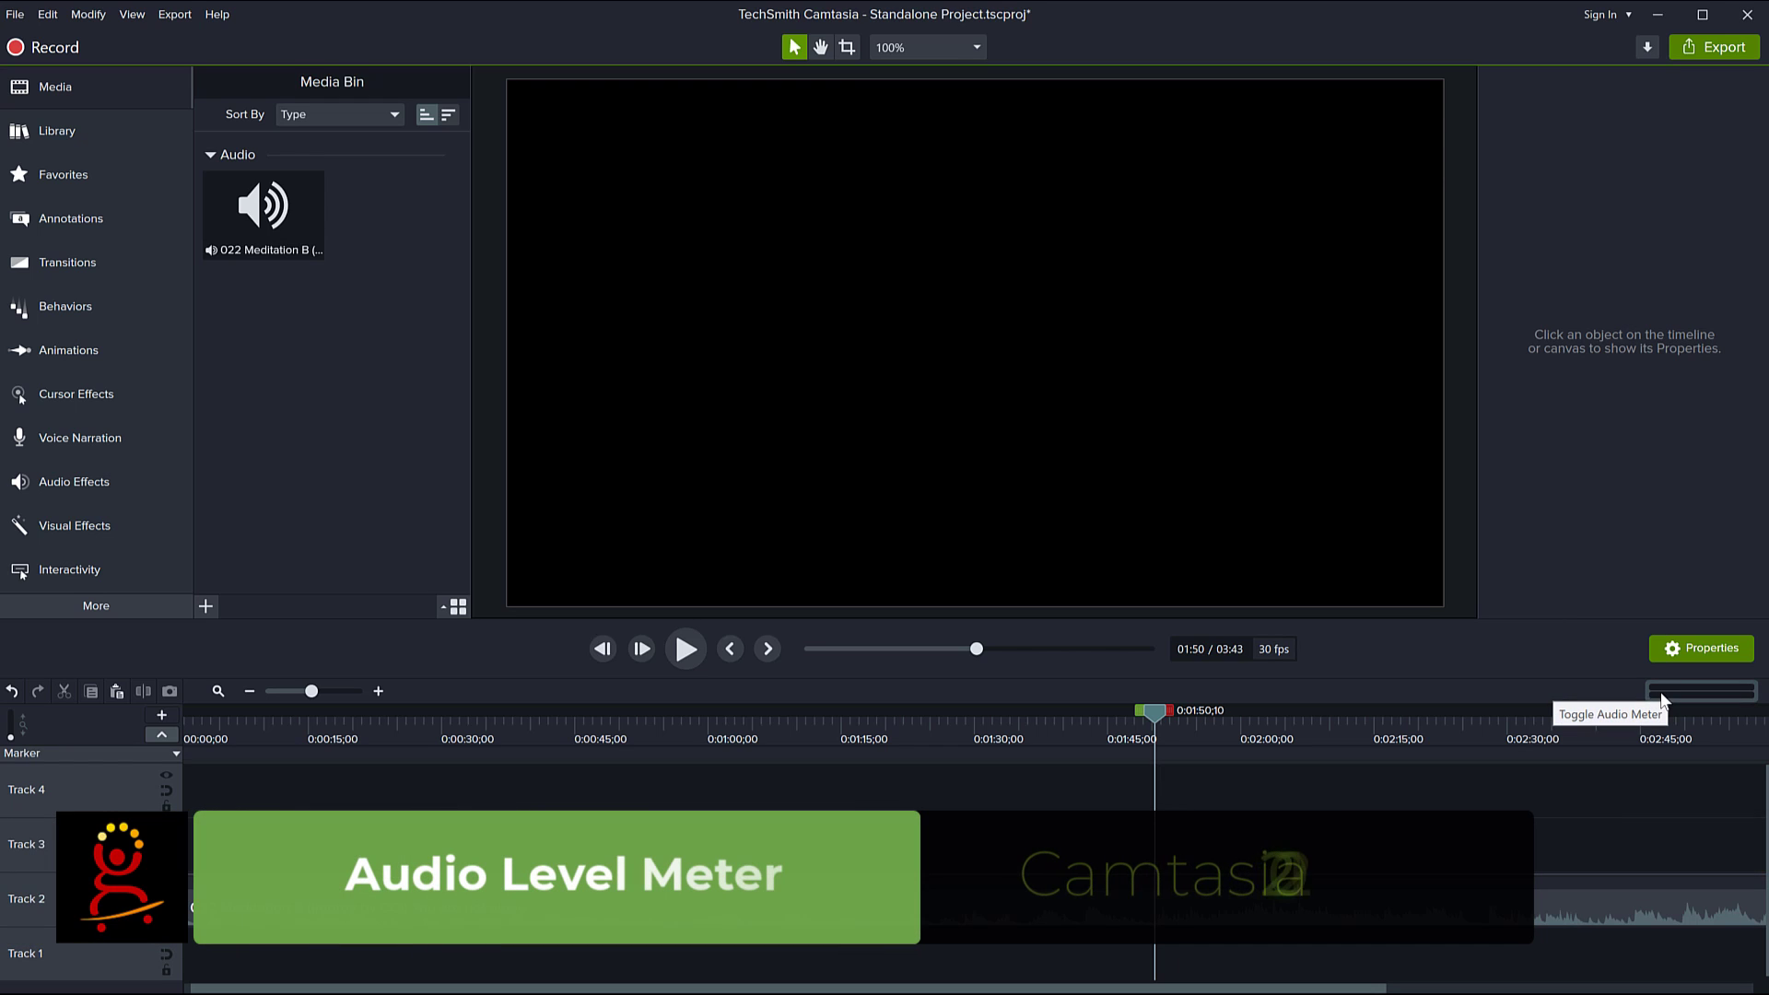
Step: Play the 022 Meditation B audio to watch its levels, and replay it from 0:01:54;07 with the detailed audio meter displayed
click(686, 650)
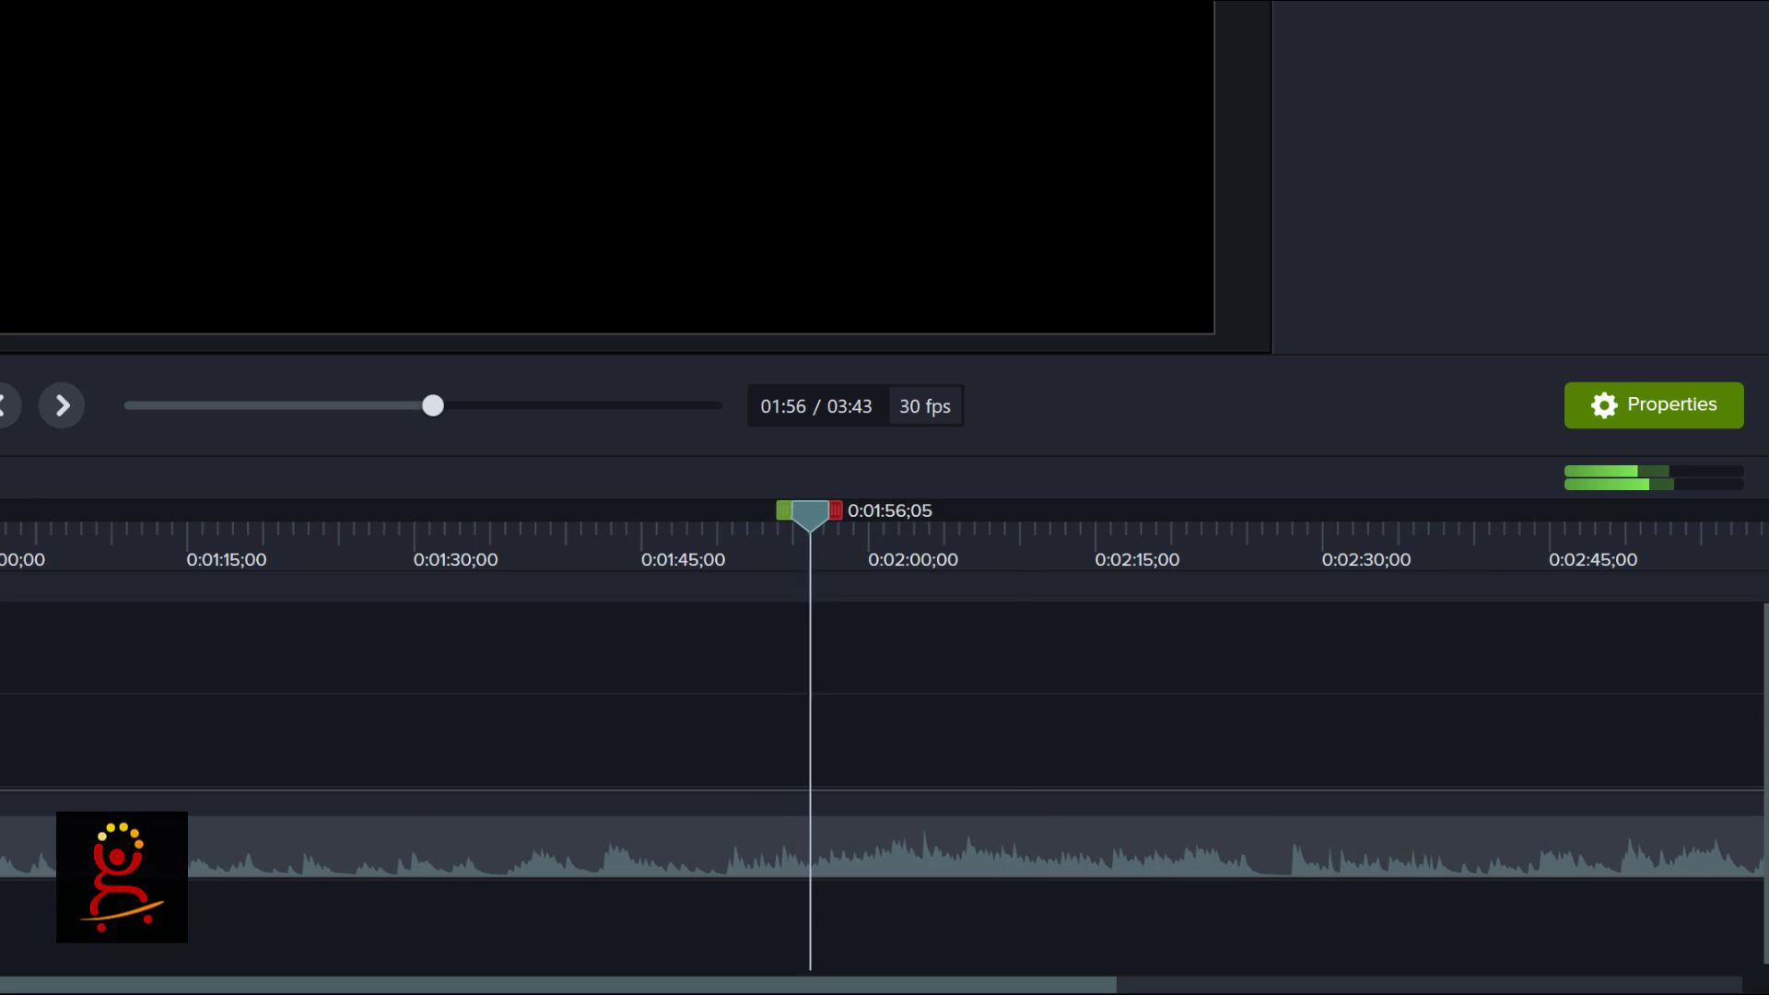
drag(838, 520, 780, 546)
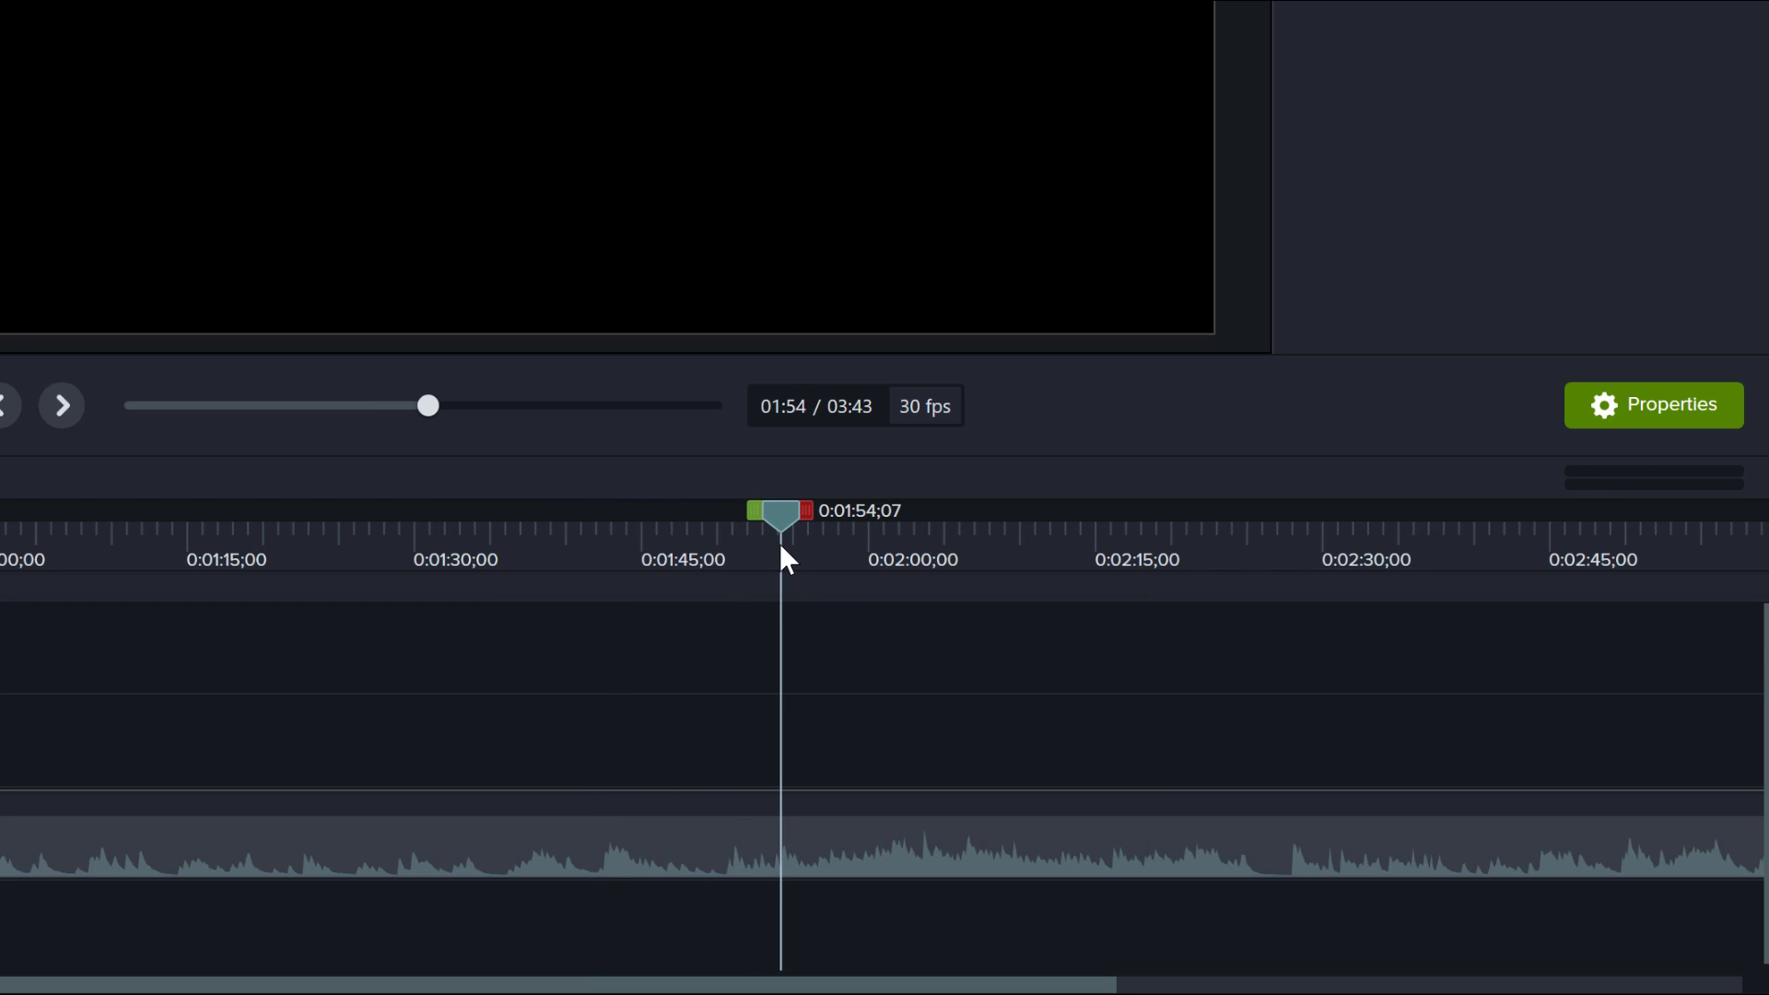
click(1616, 479)
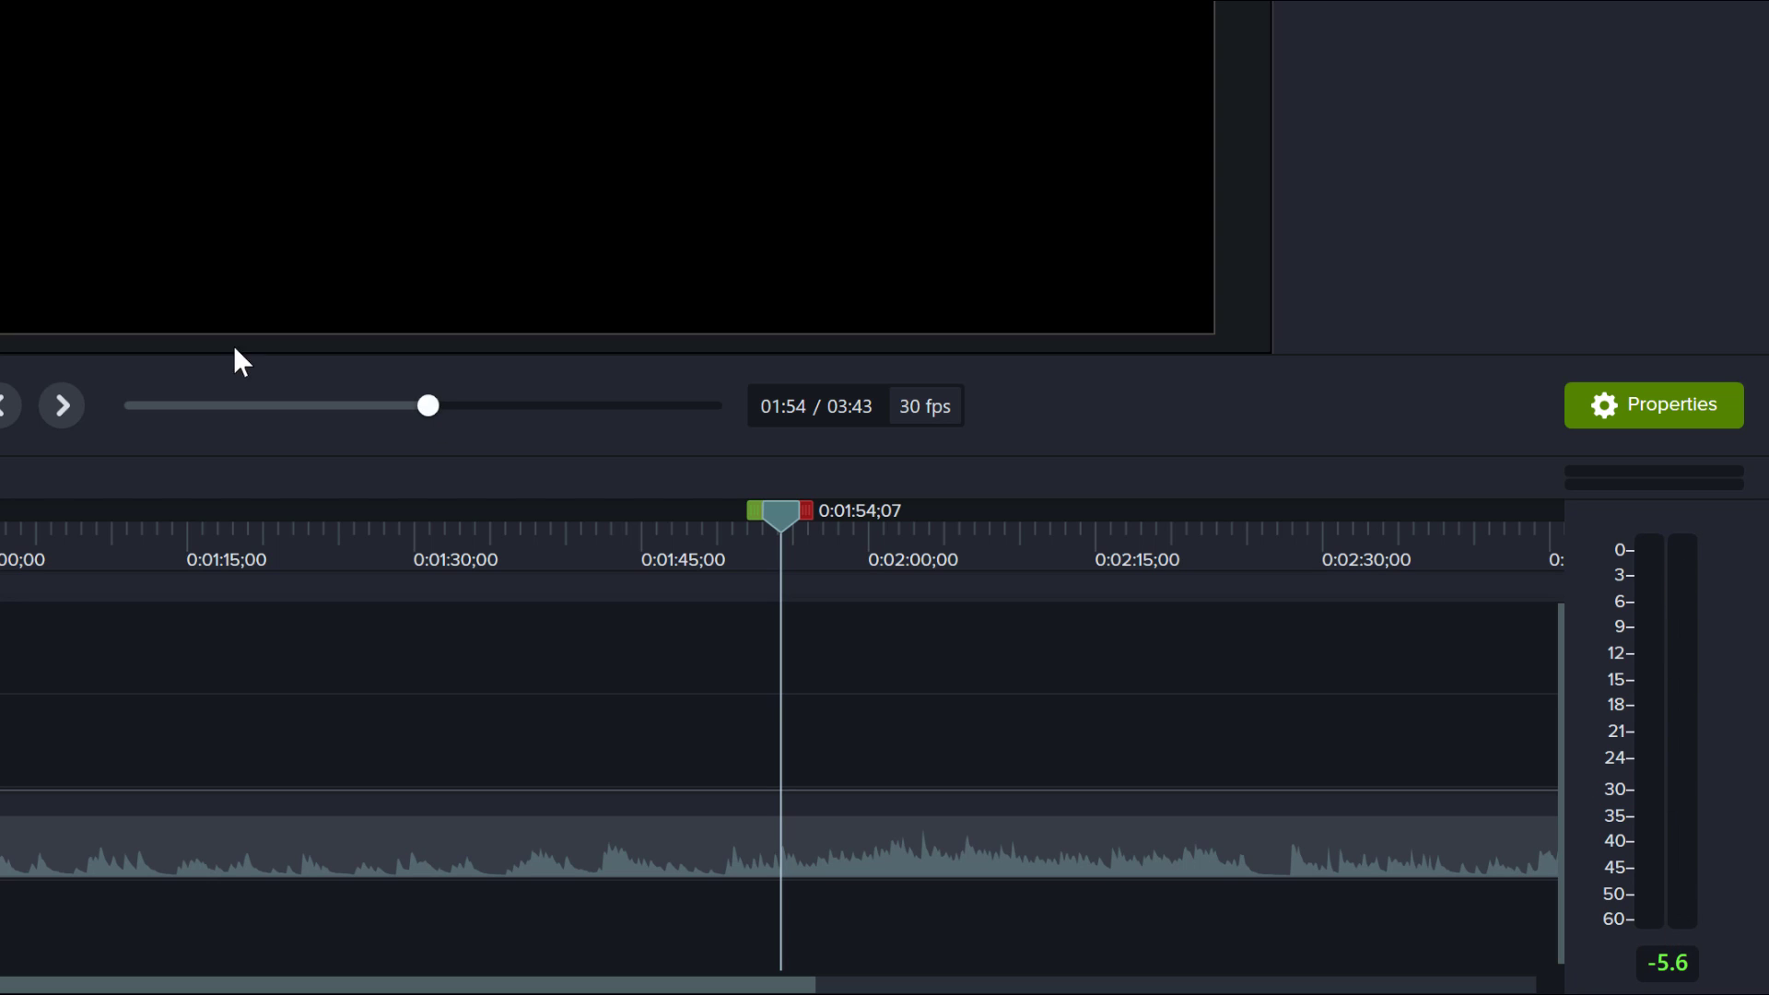
key(space)
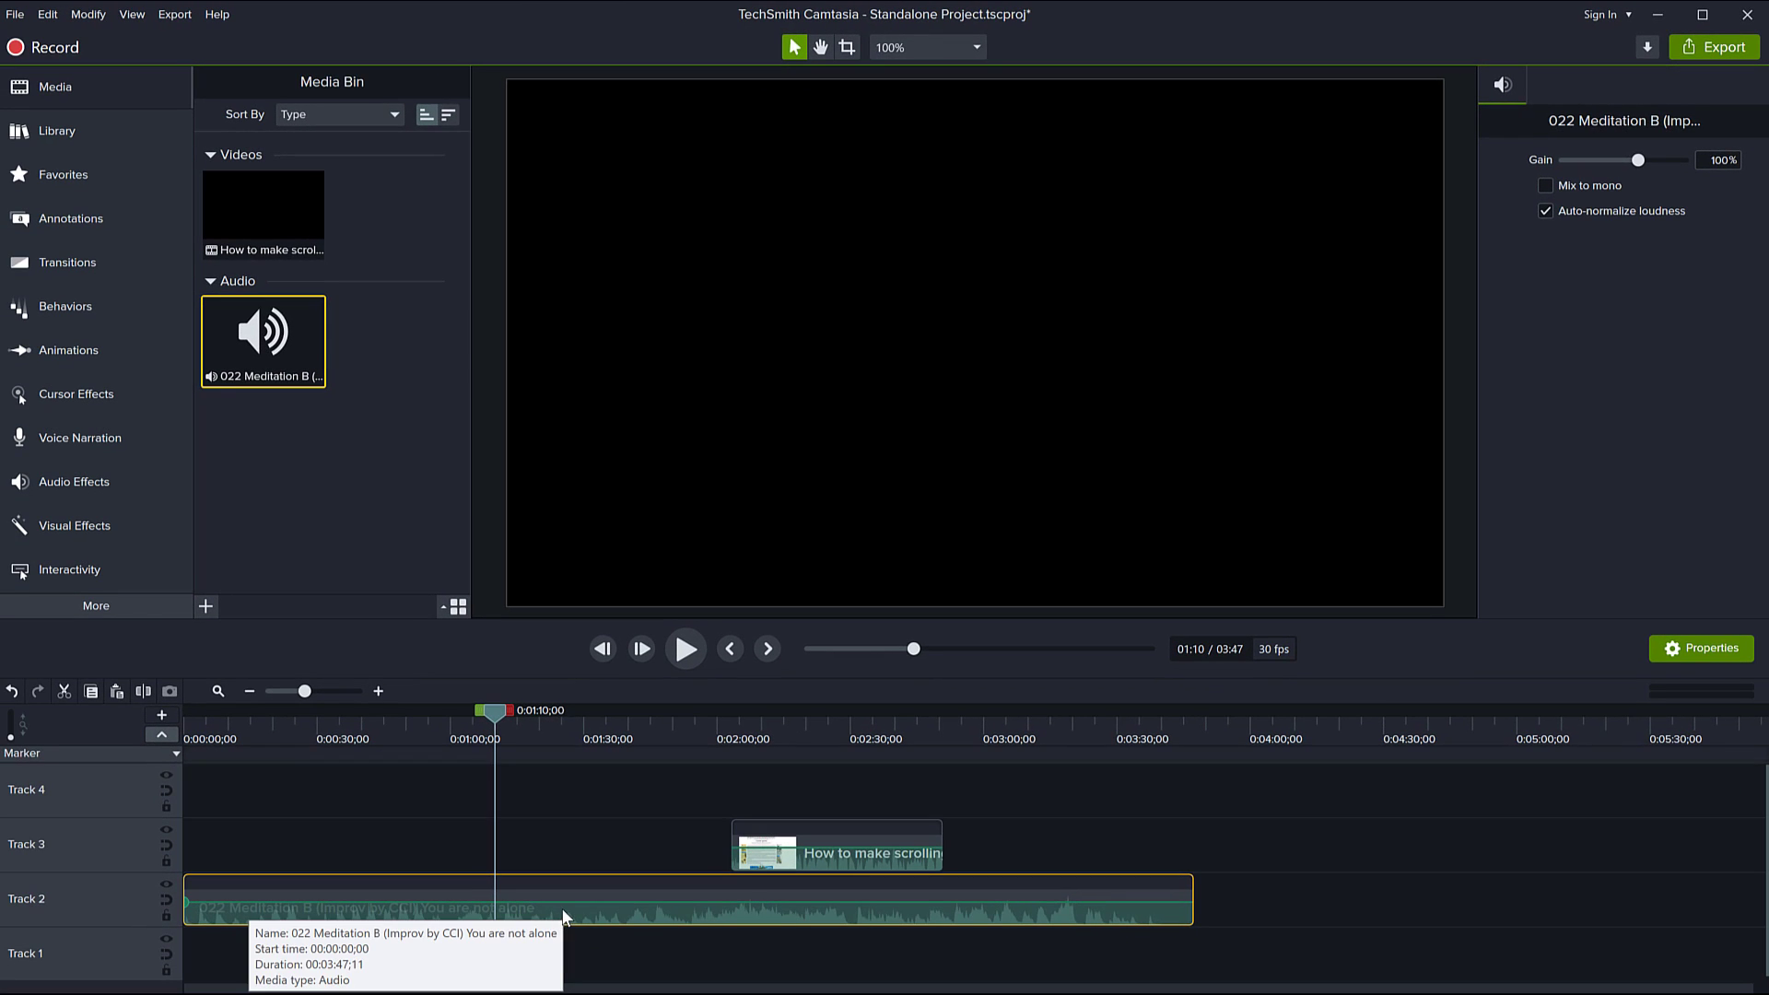
Step: Examine the Auto-normalize loudness option in the audio properties of the Track 3 video clip and in the project settings
click(835, 838)
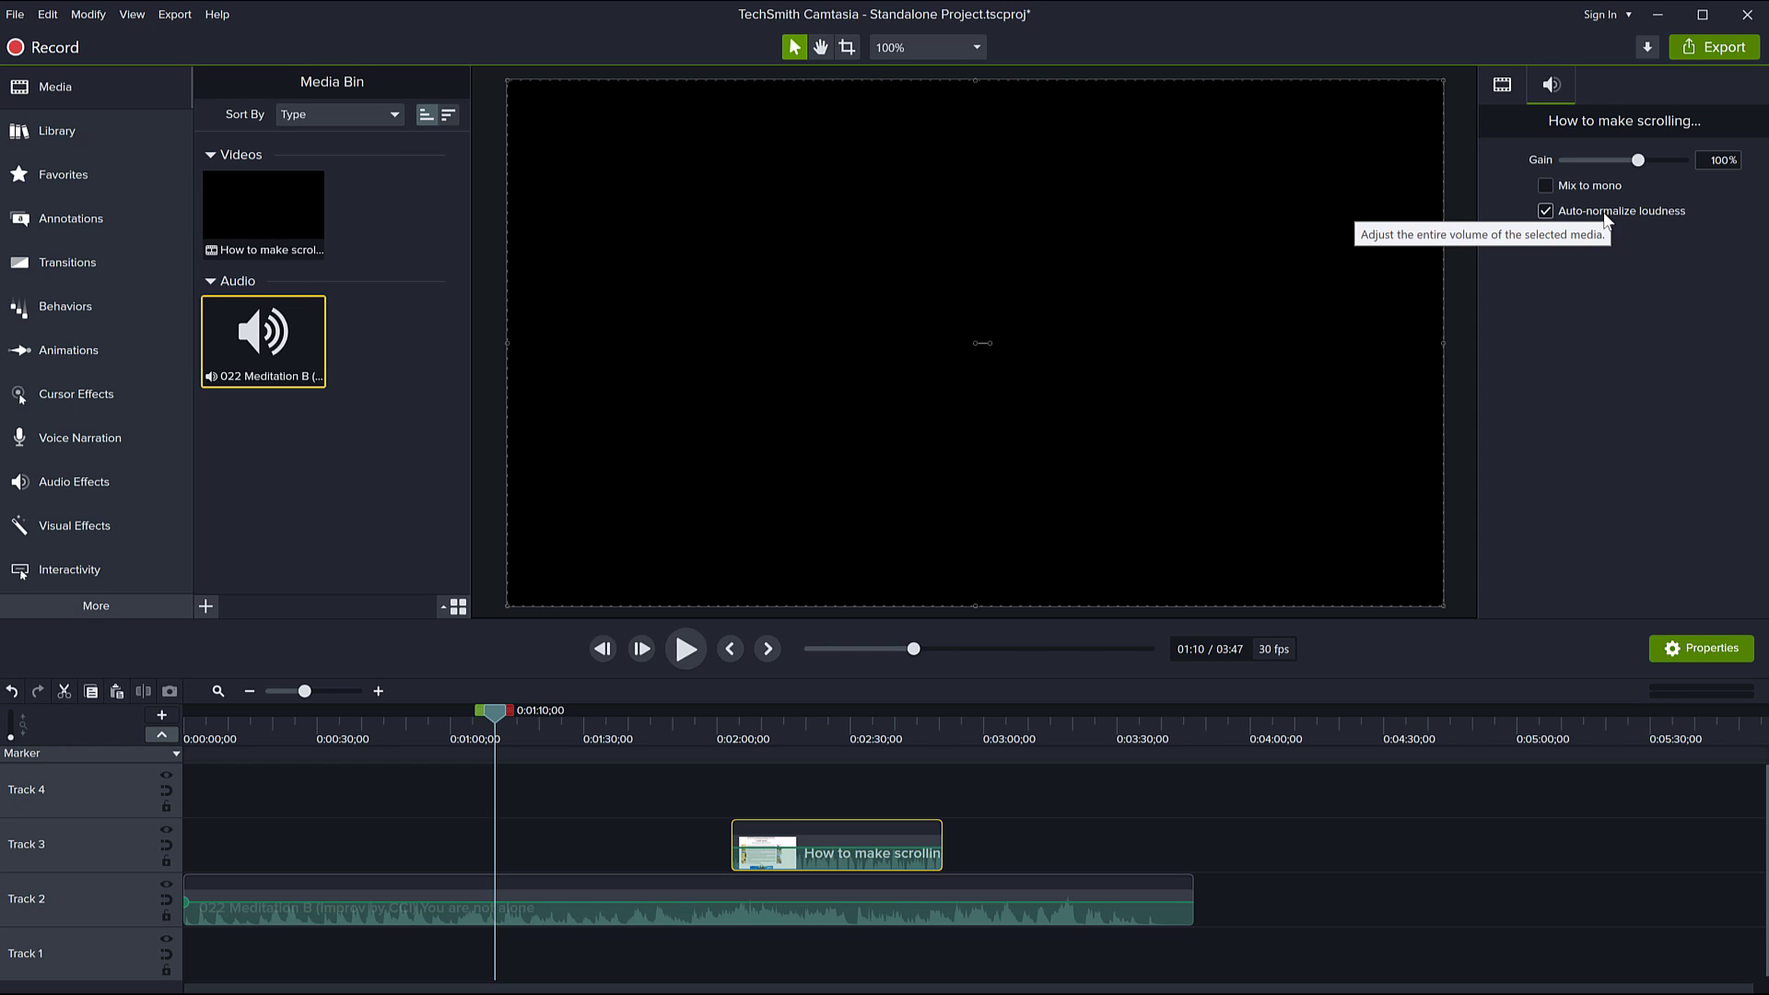
click(918, 48)
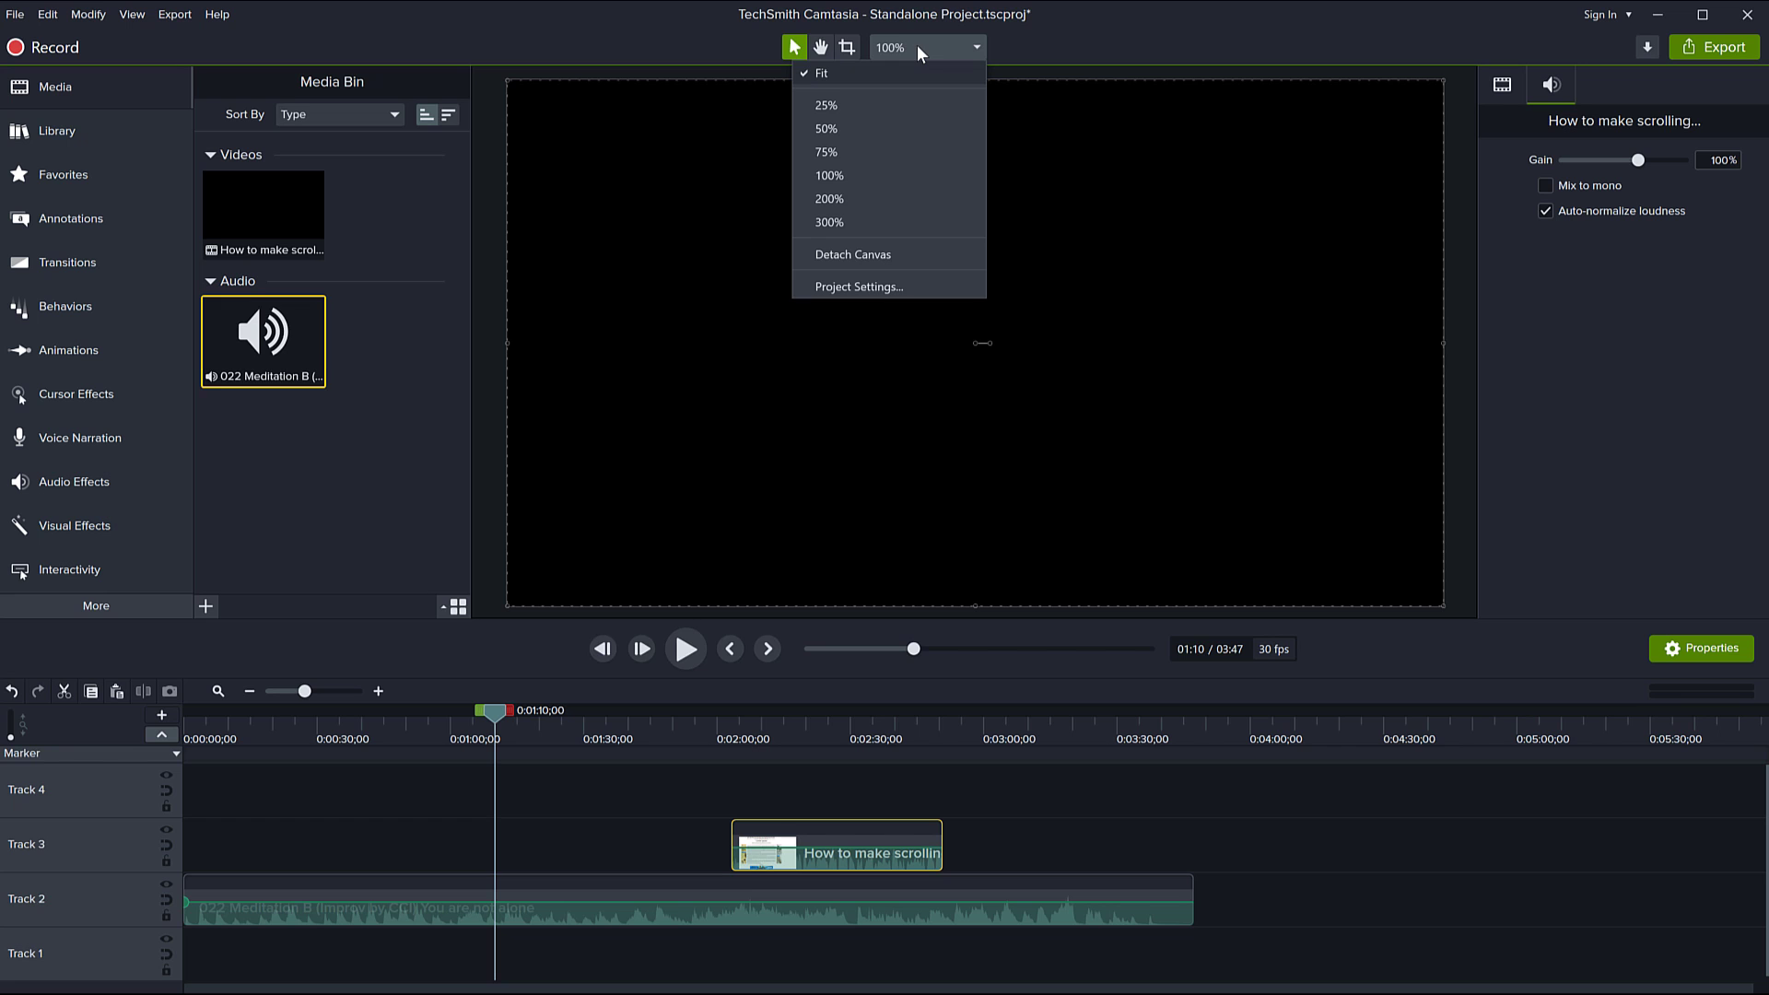
click(886, 287)
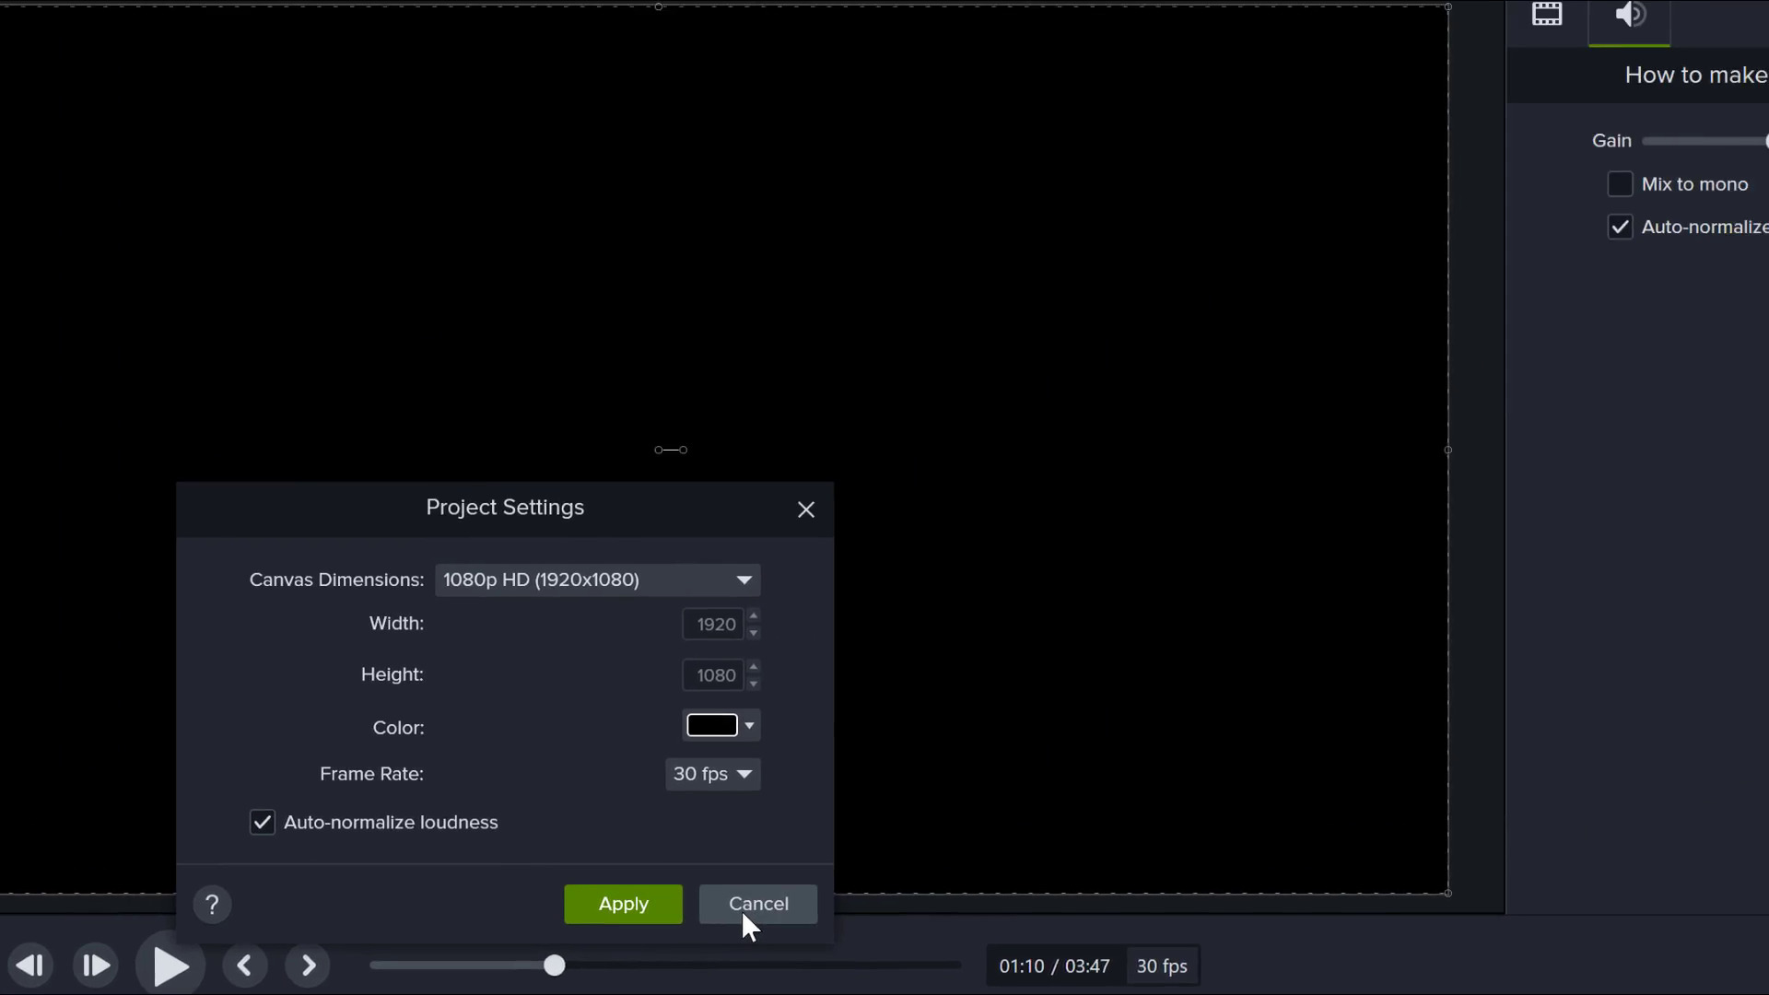
click(1137, 691)
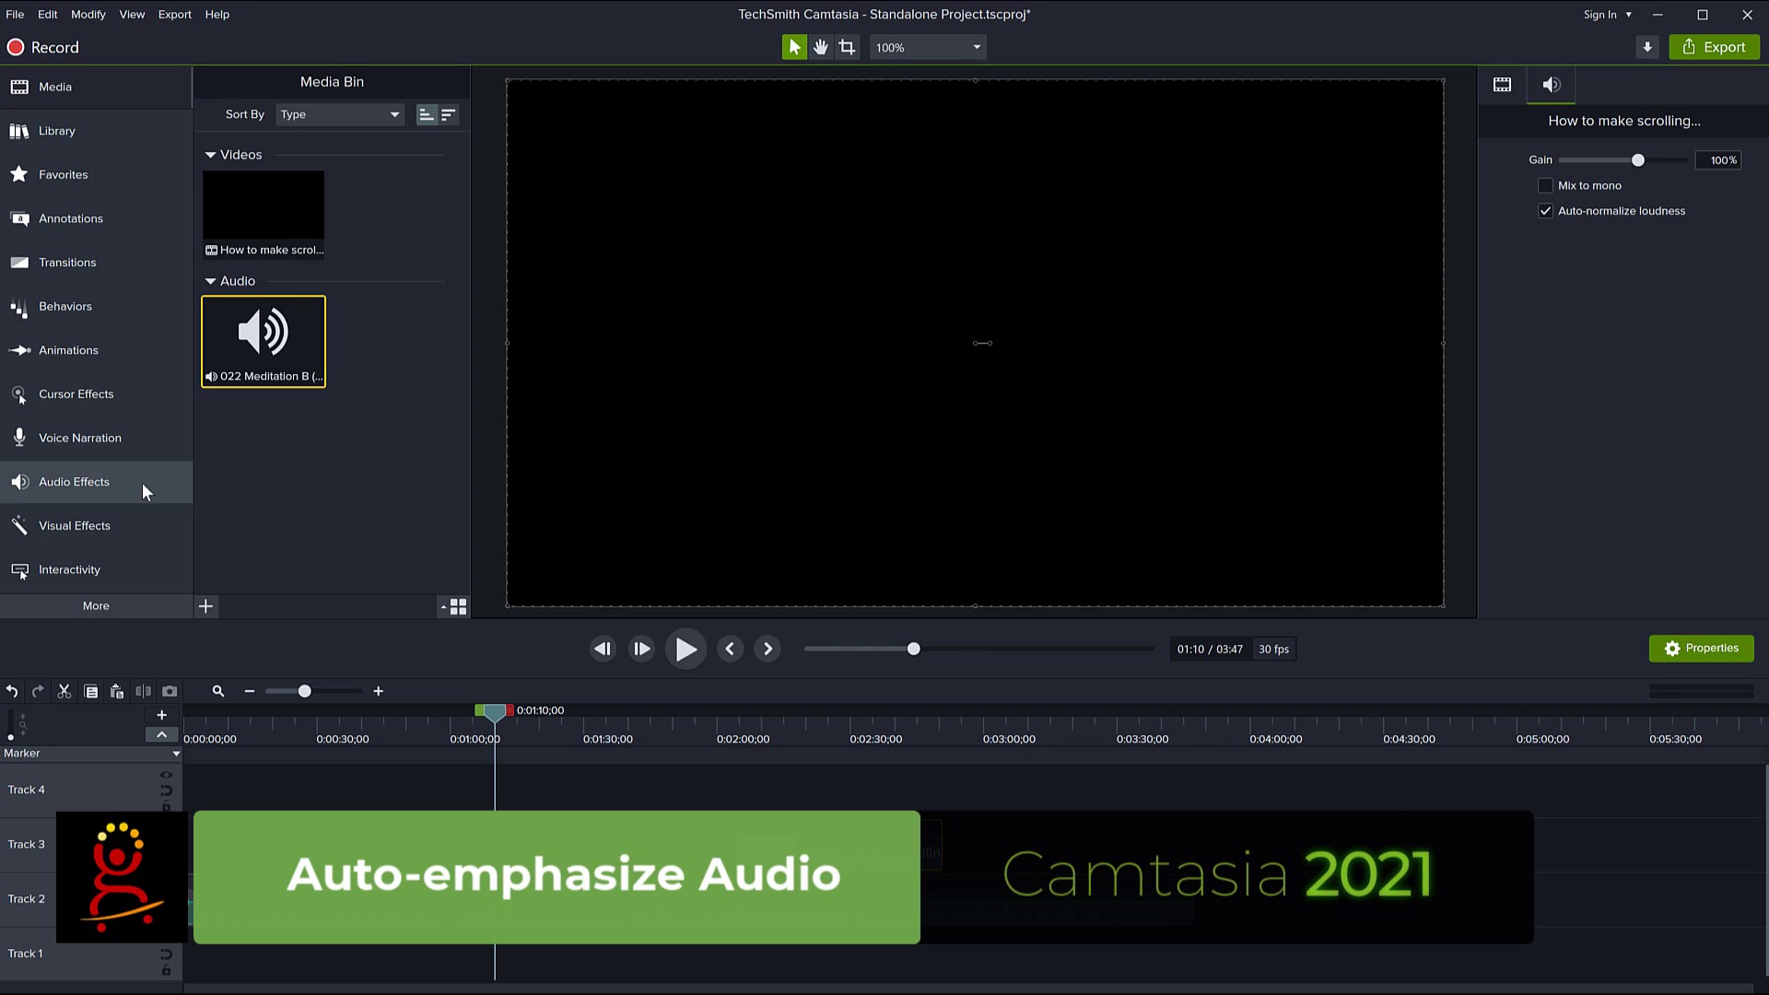
Step: Display the audio effects and play the overlapping video and music clips from 0:02:03;13
click(72, 482)
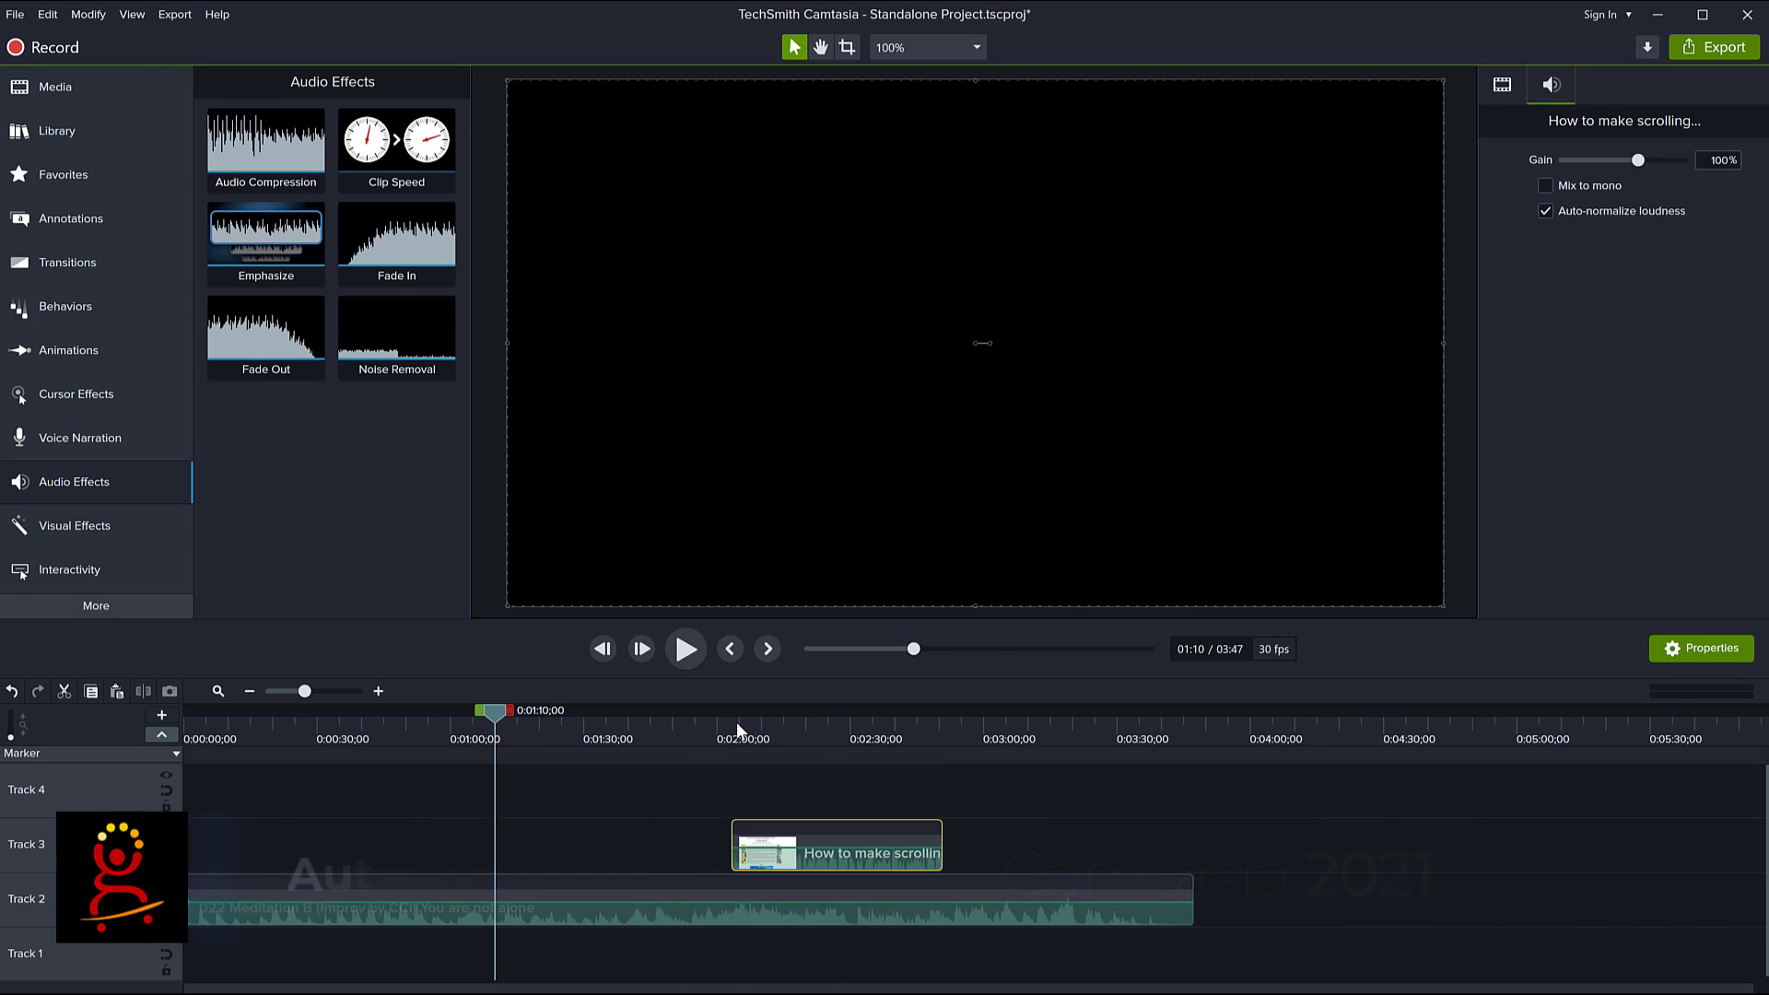
click(737, 721)
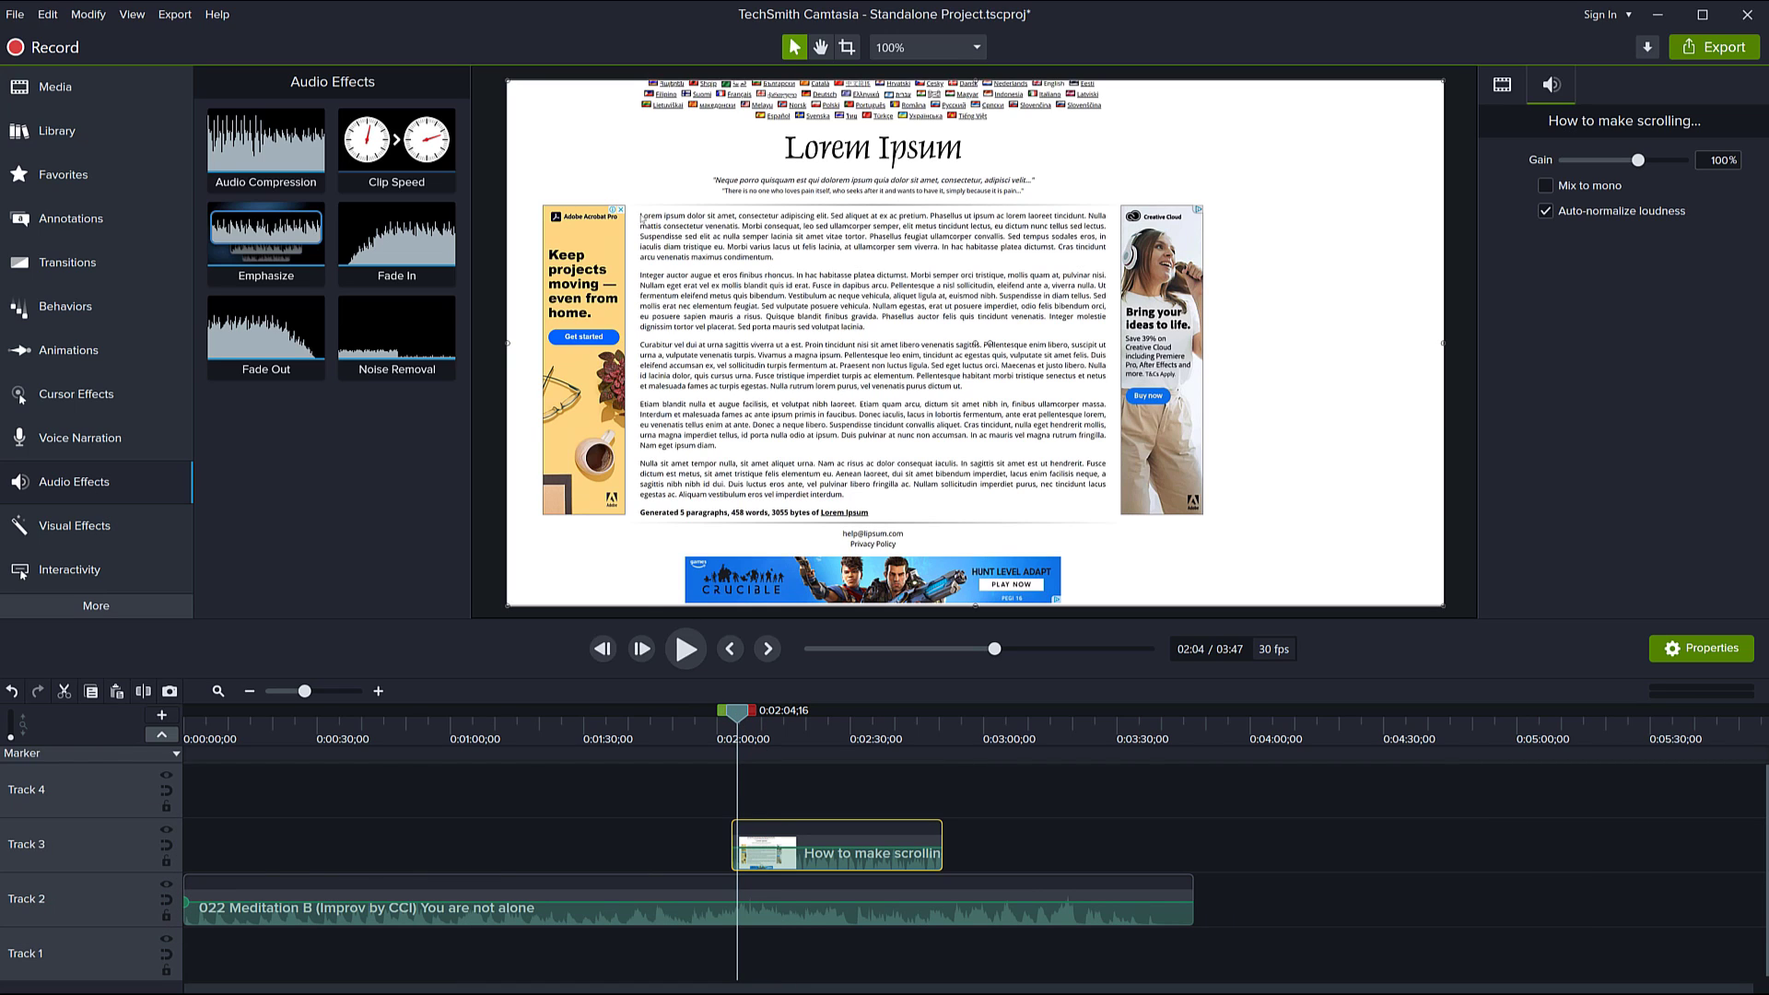
drag(733, 715, 730, 716)
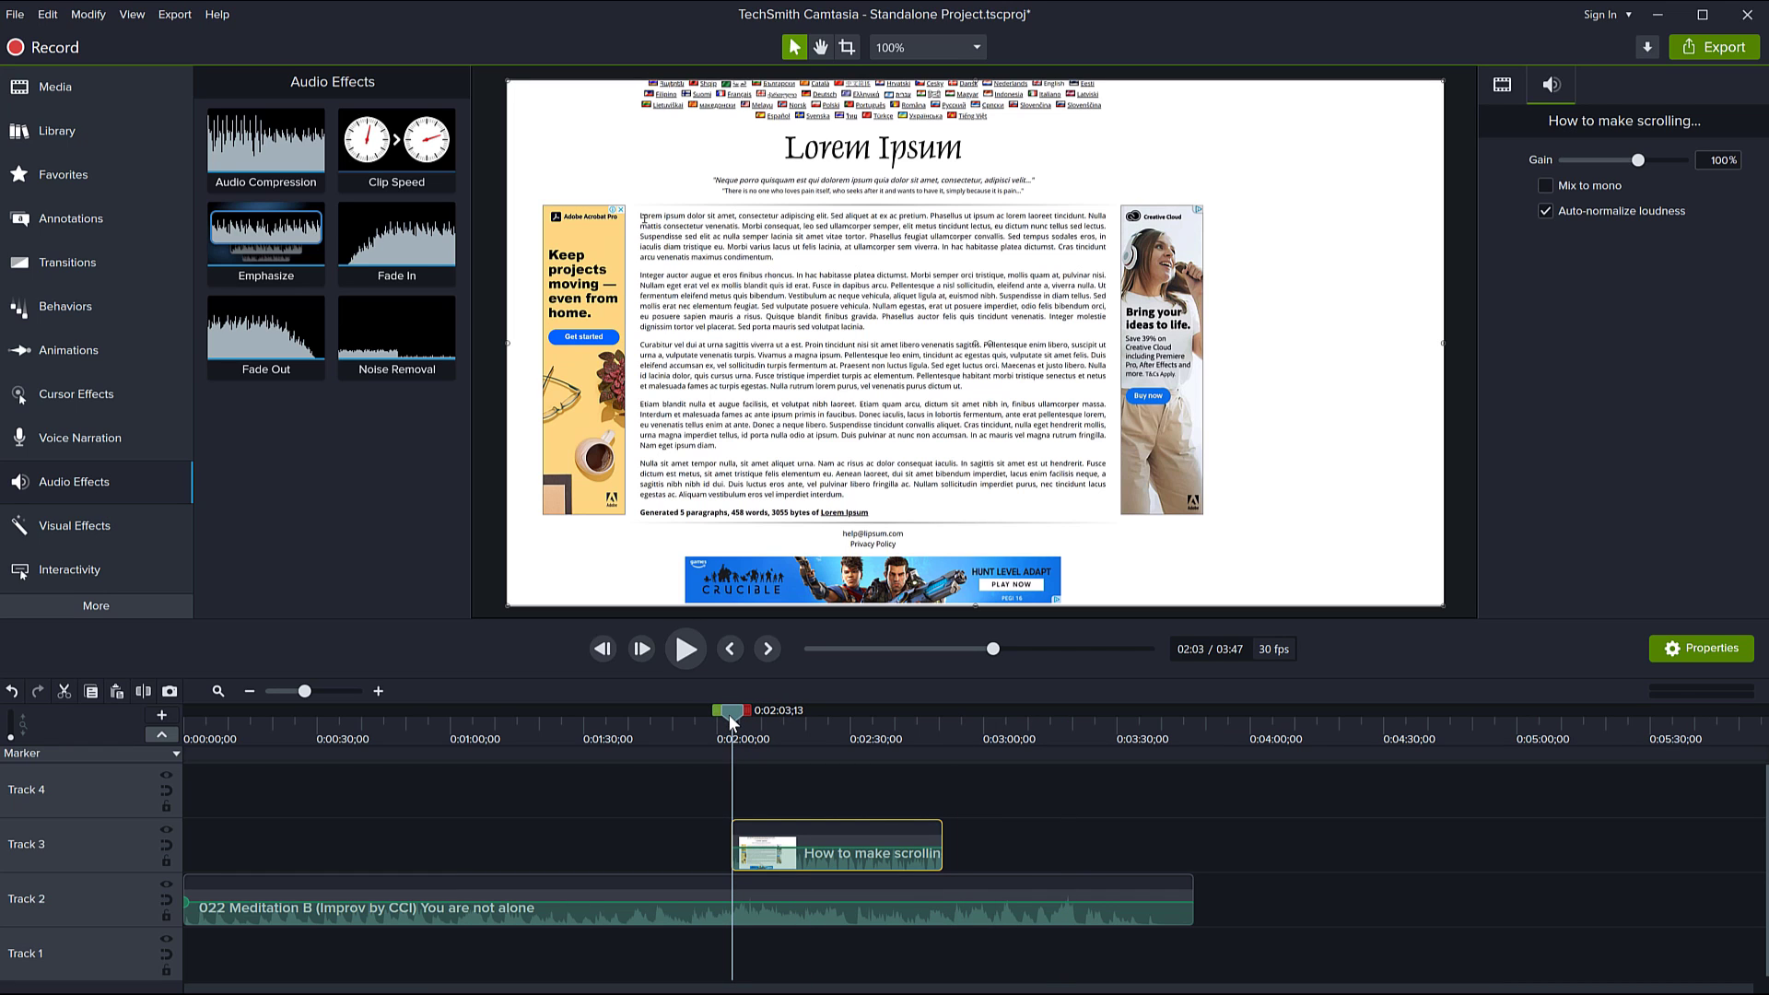
key(space)
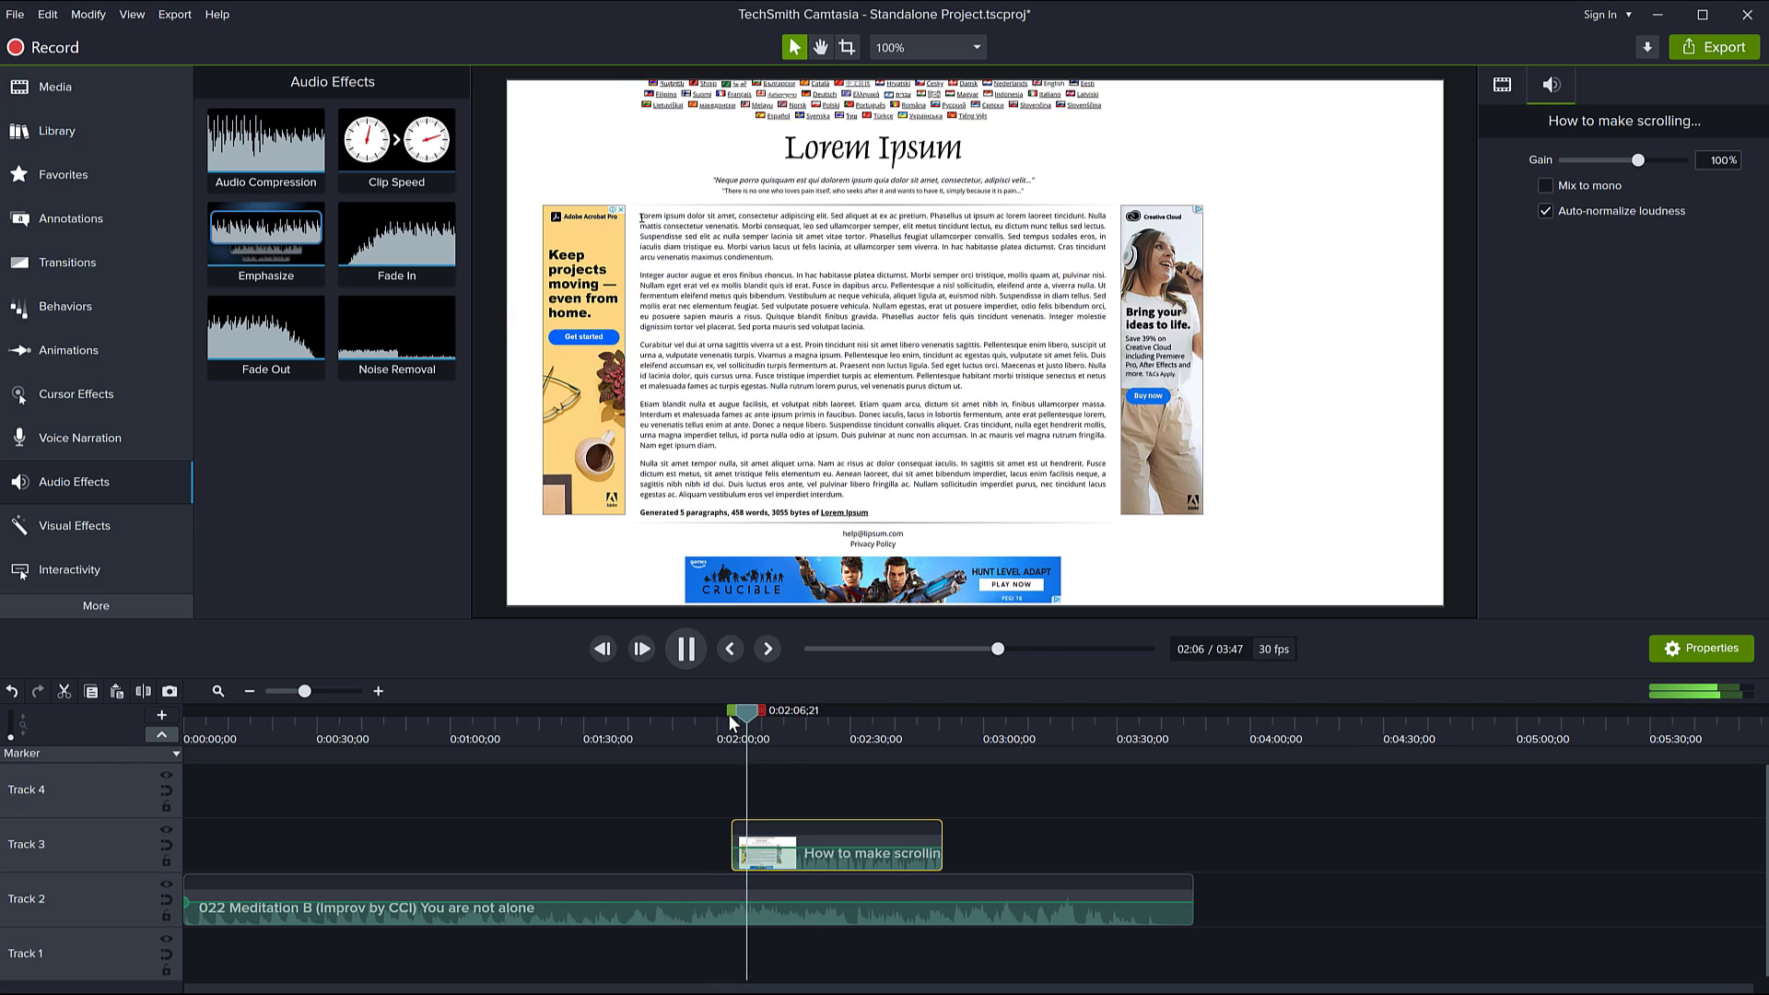
key(space)
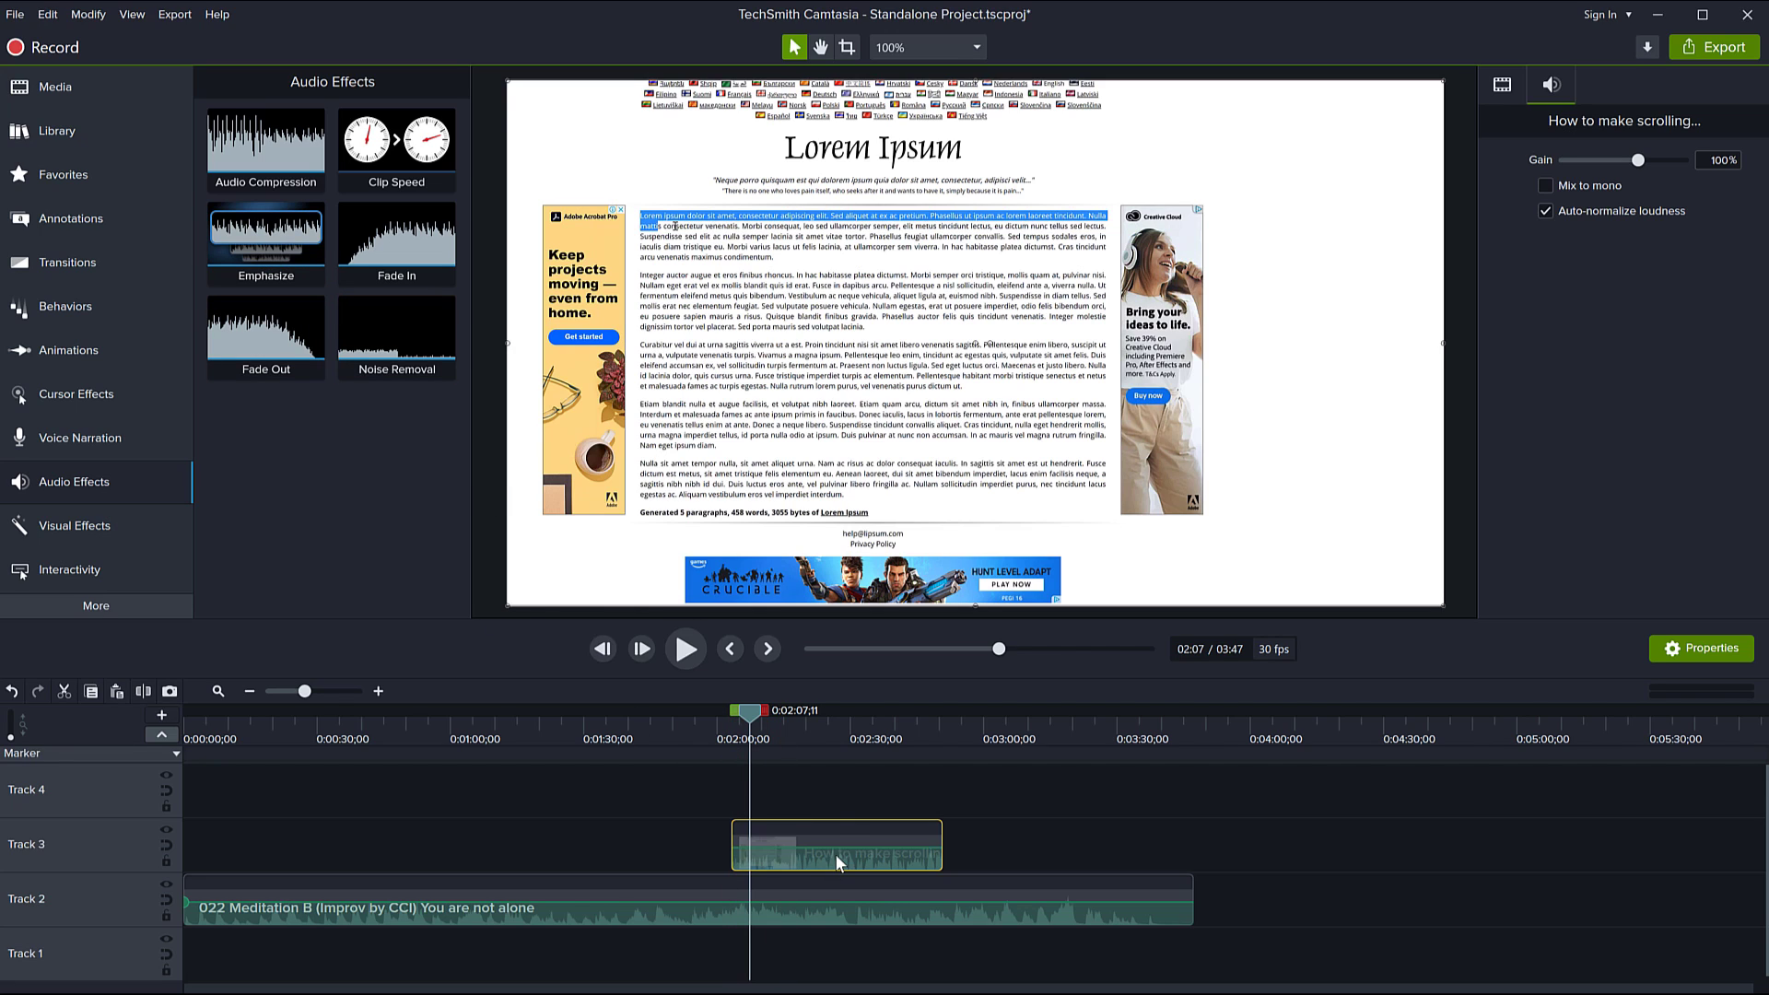
Step: Apply the Emphasize audio effect to the Track 3 video clip and review its Ramp Position options
scroll(845, 892, up, 3)
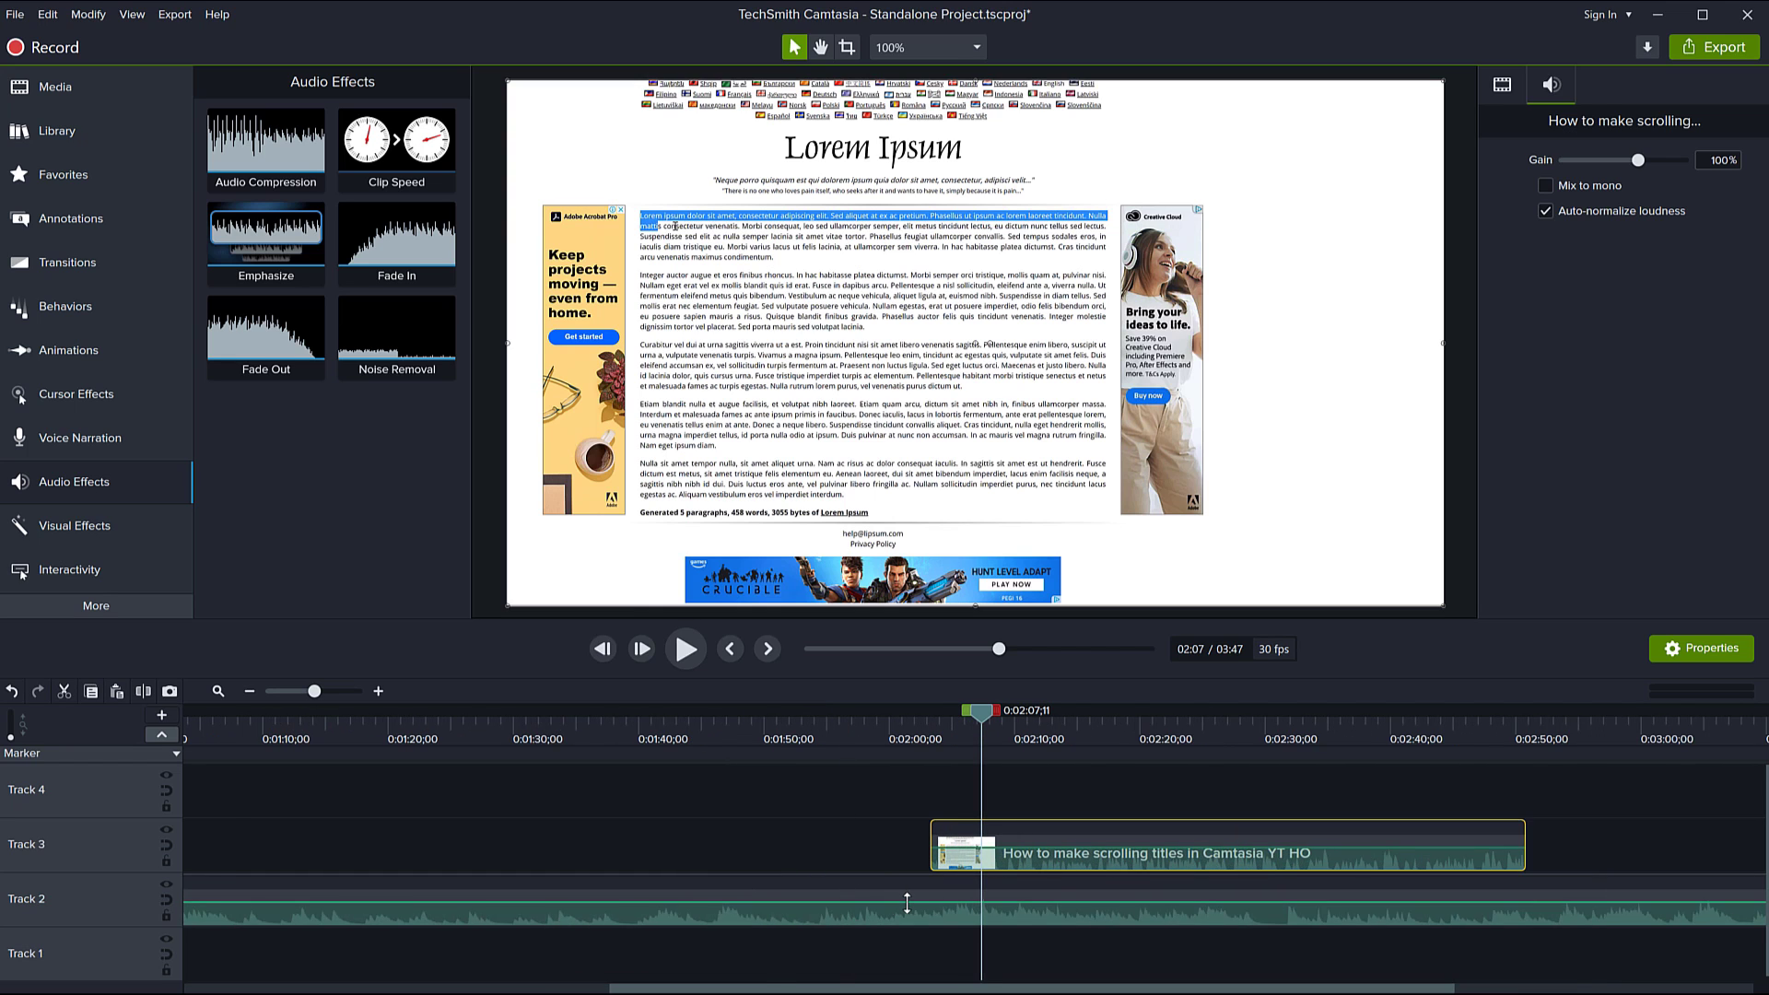
scroll(904, 900, right, 5)
drag(299, 281, 676, 834)
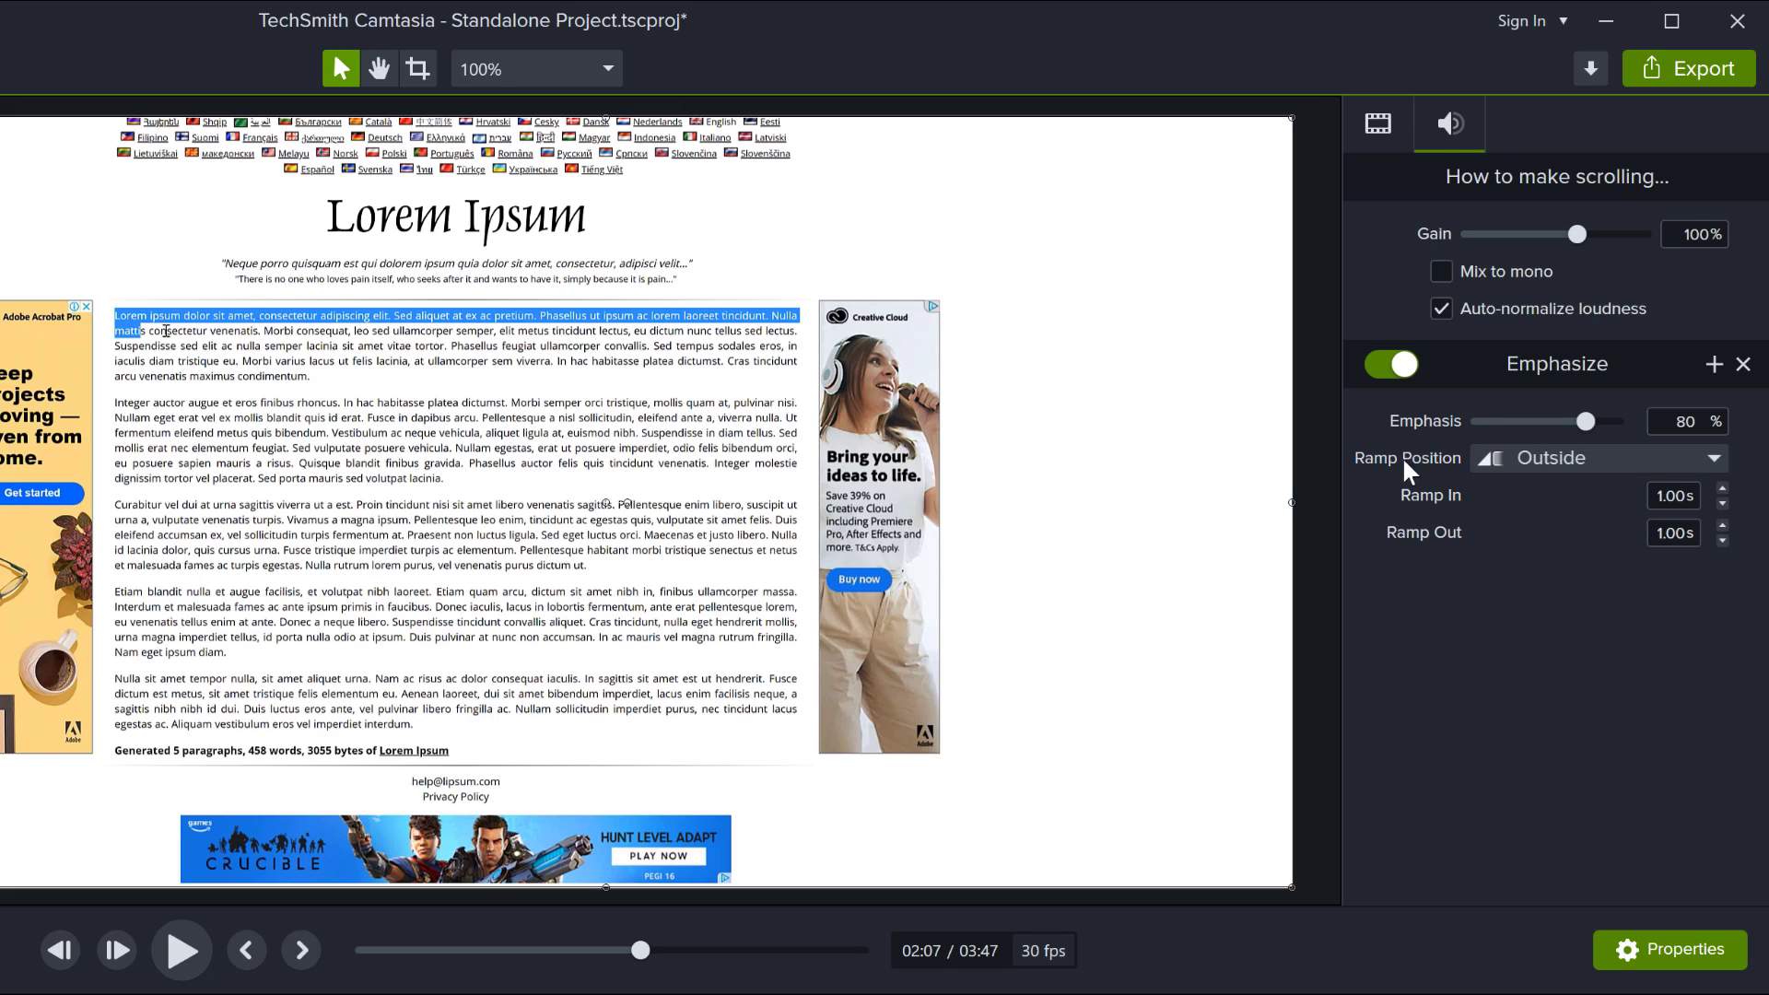
click(1534, 463)
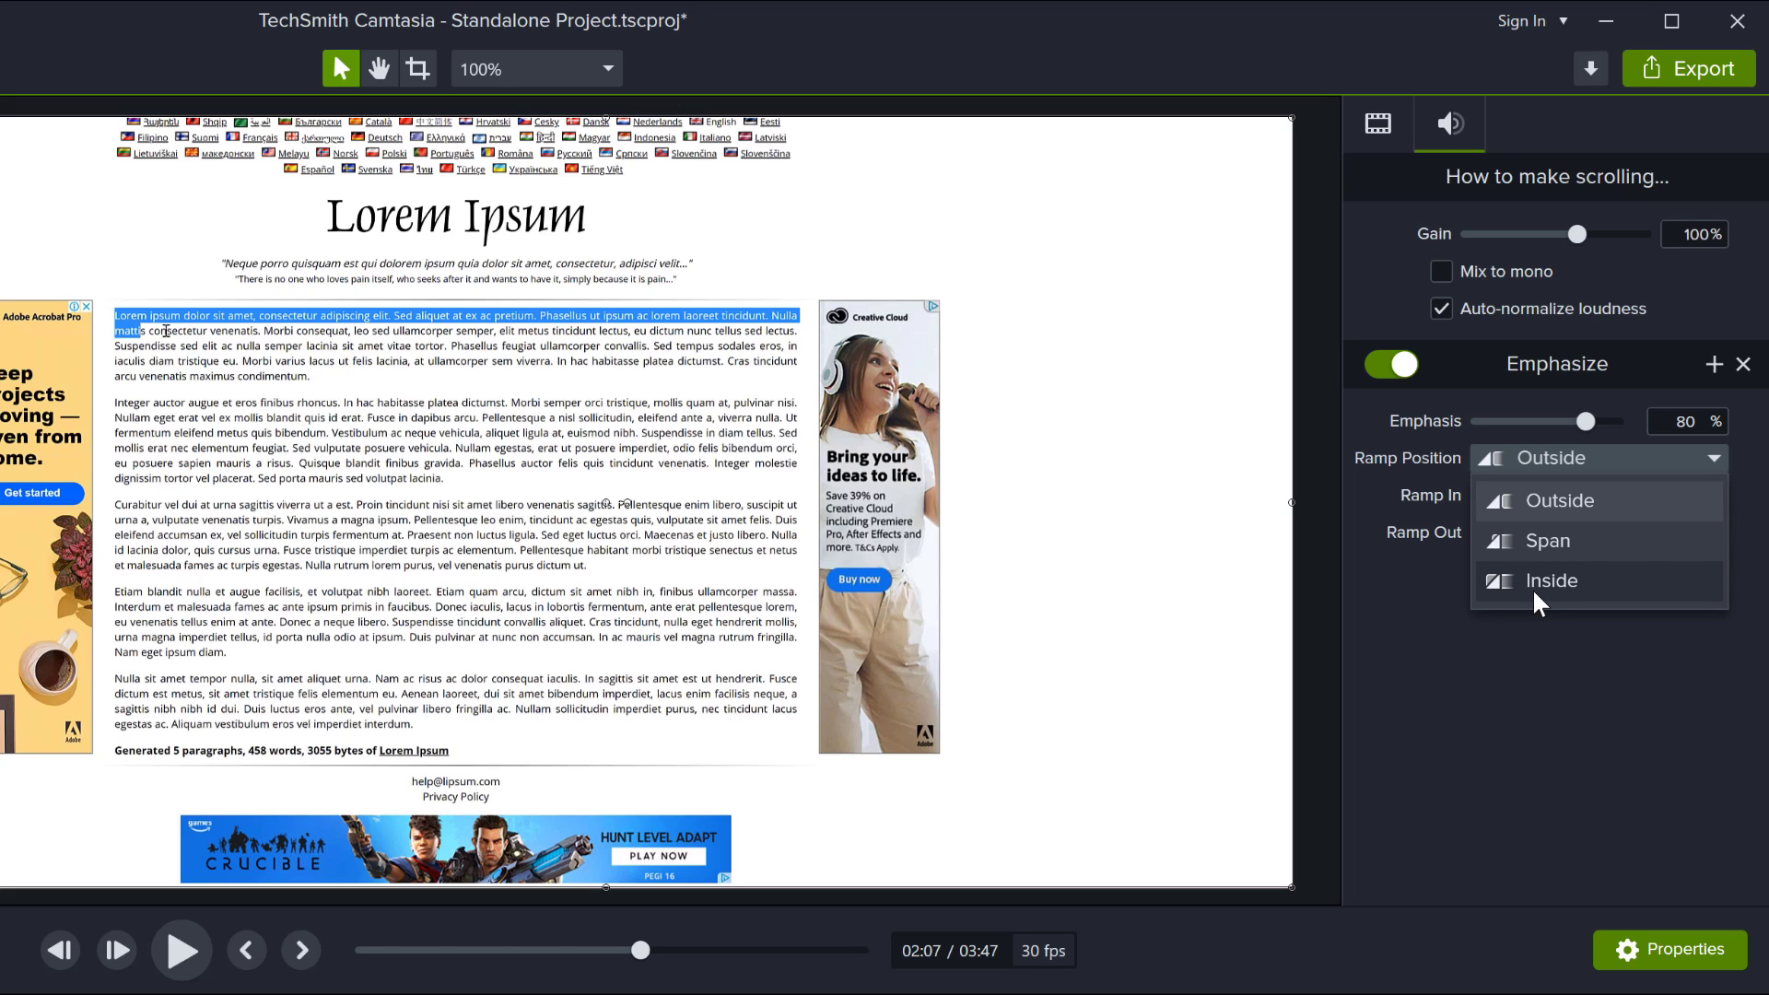
click(1496, 734)
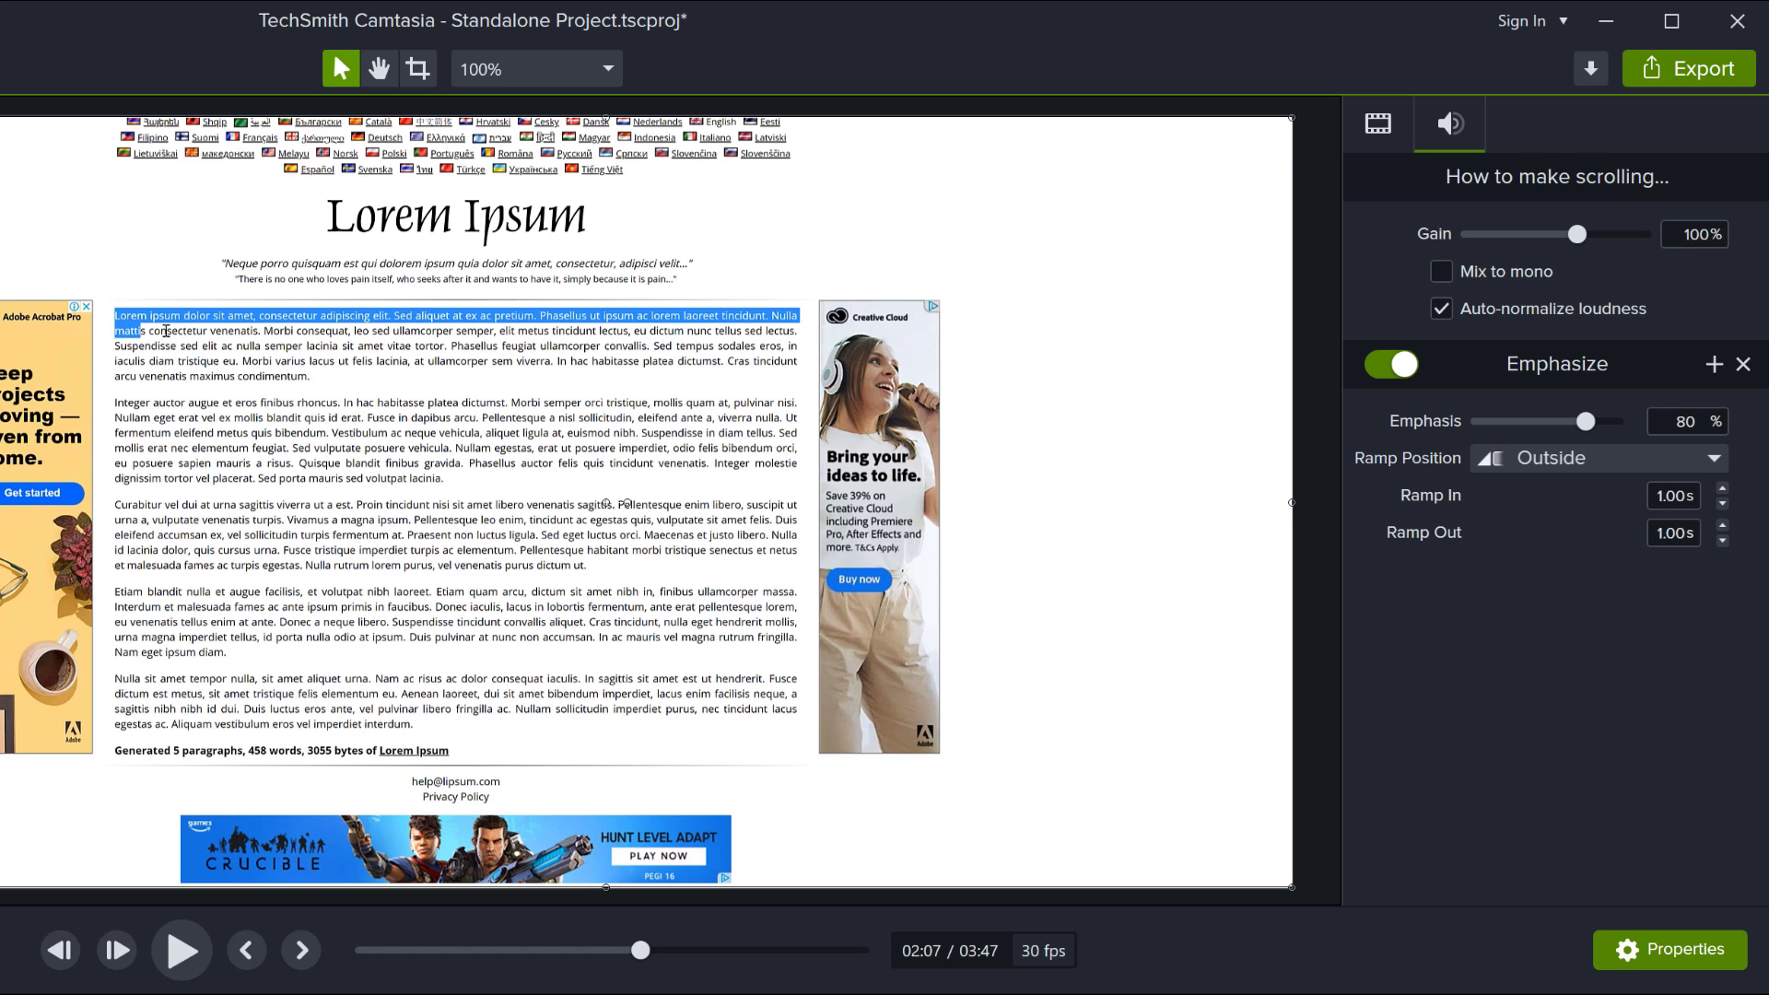
Step: Play the timeline from 0:02:00;10 and again around the Track 3 clip's end to hear the emphasis ramps
drag(468, 748, 424, 724)
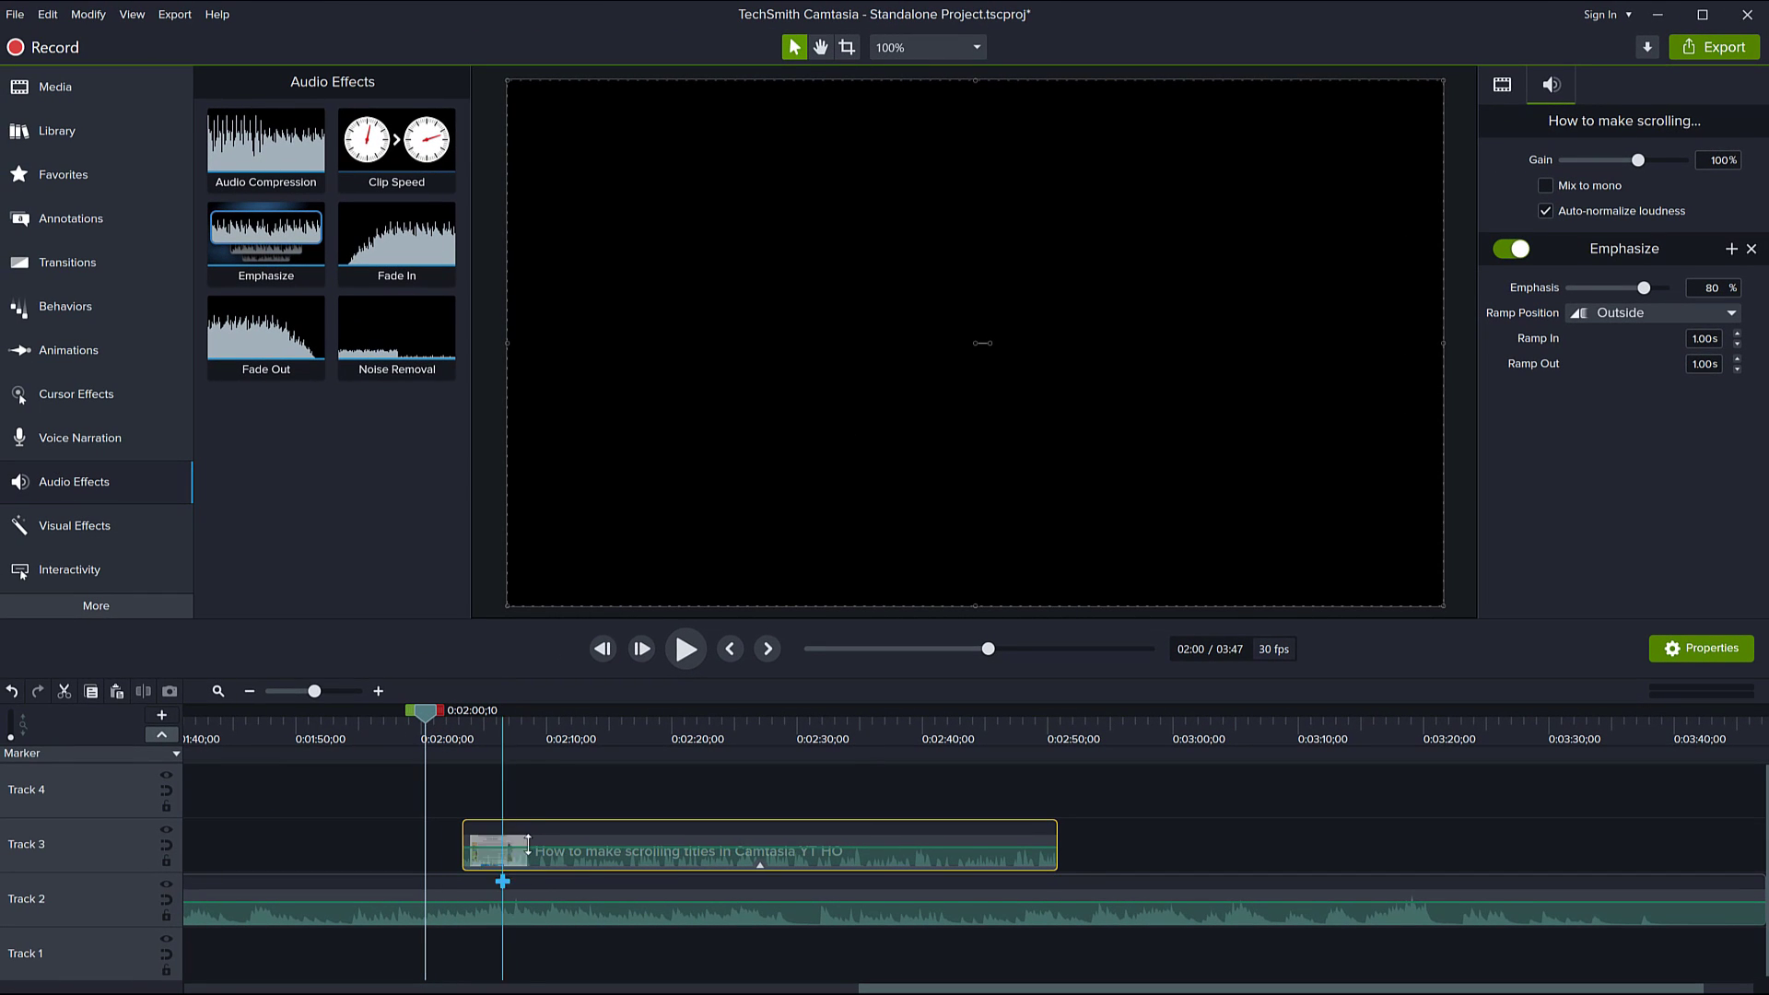
key(space)
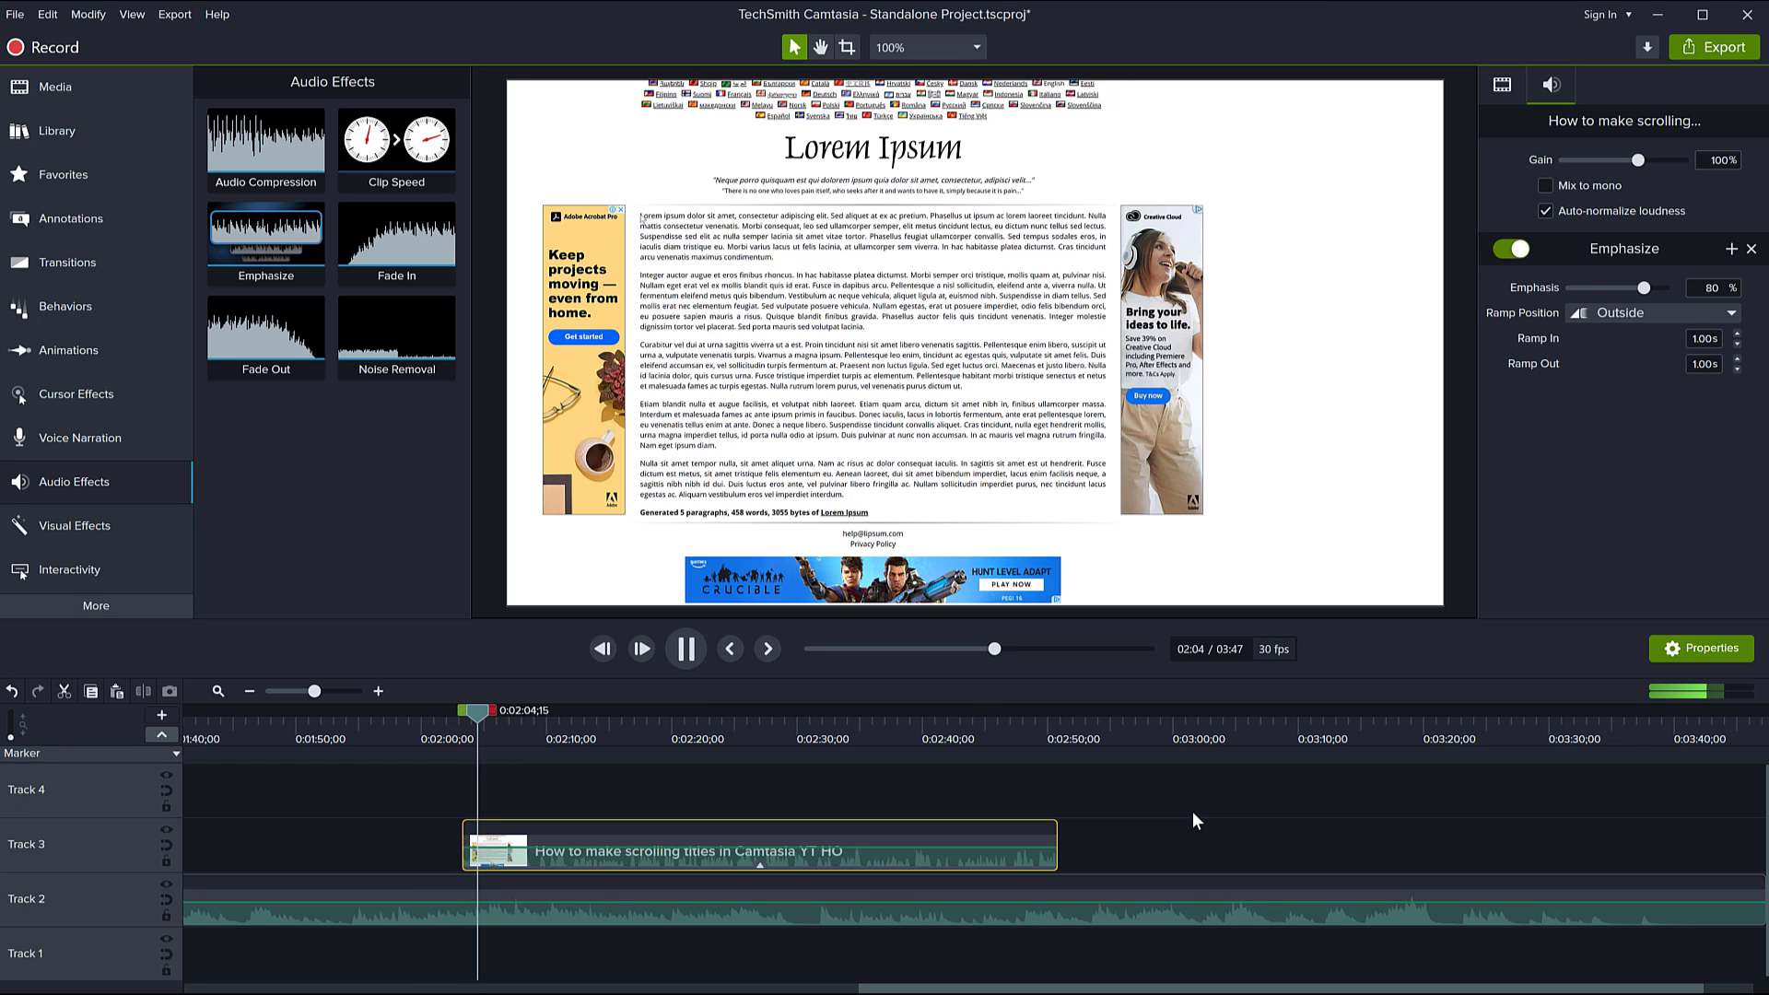
key(space)
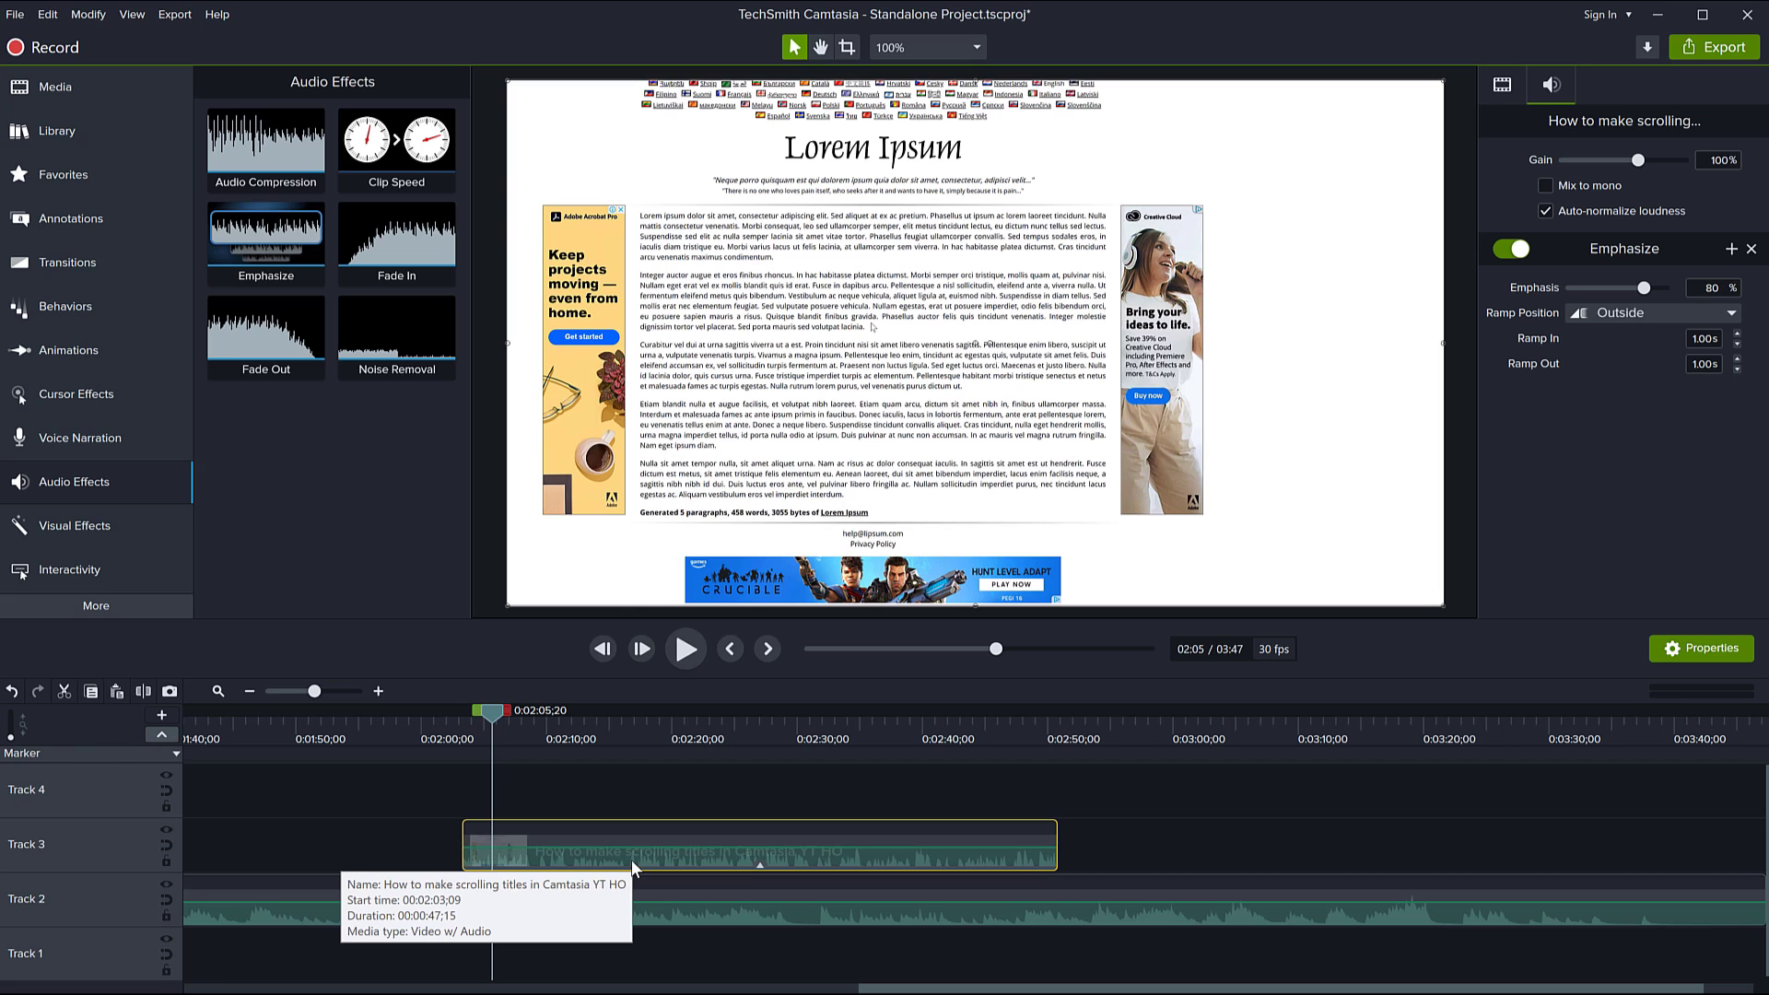
drag(492, 713, 1028, 749)
key(space)
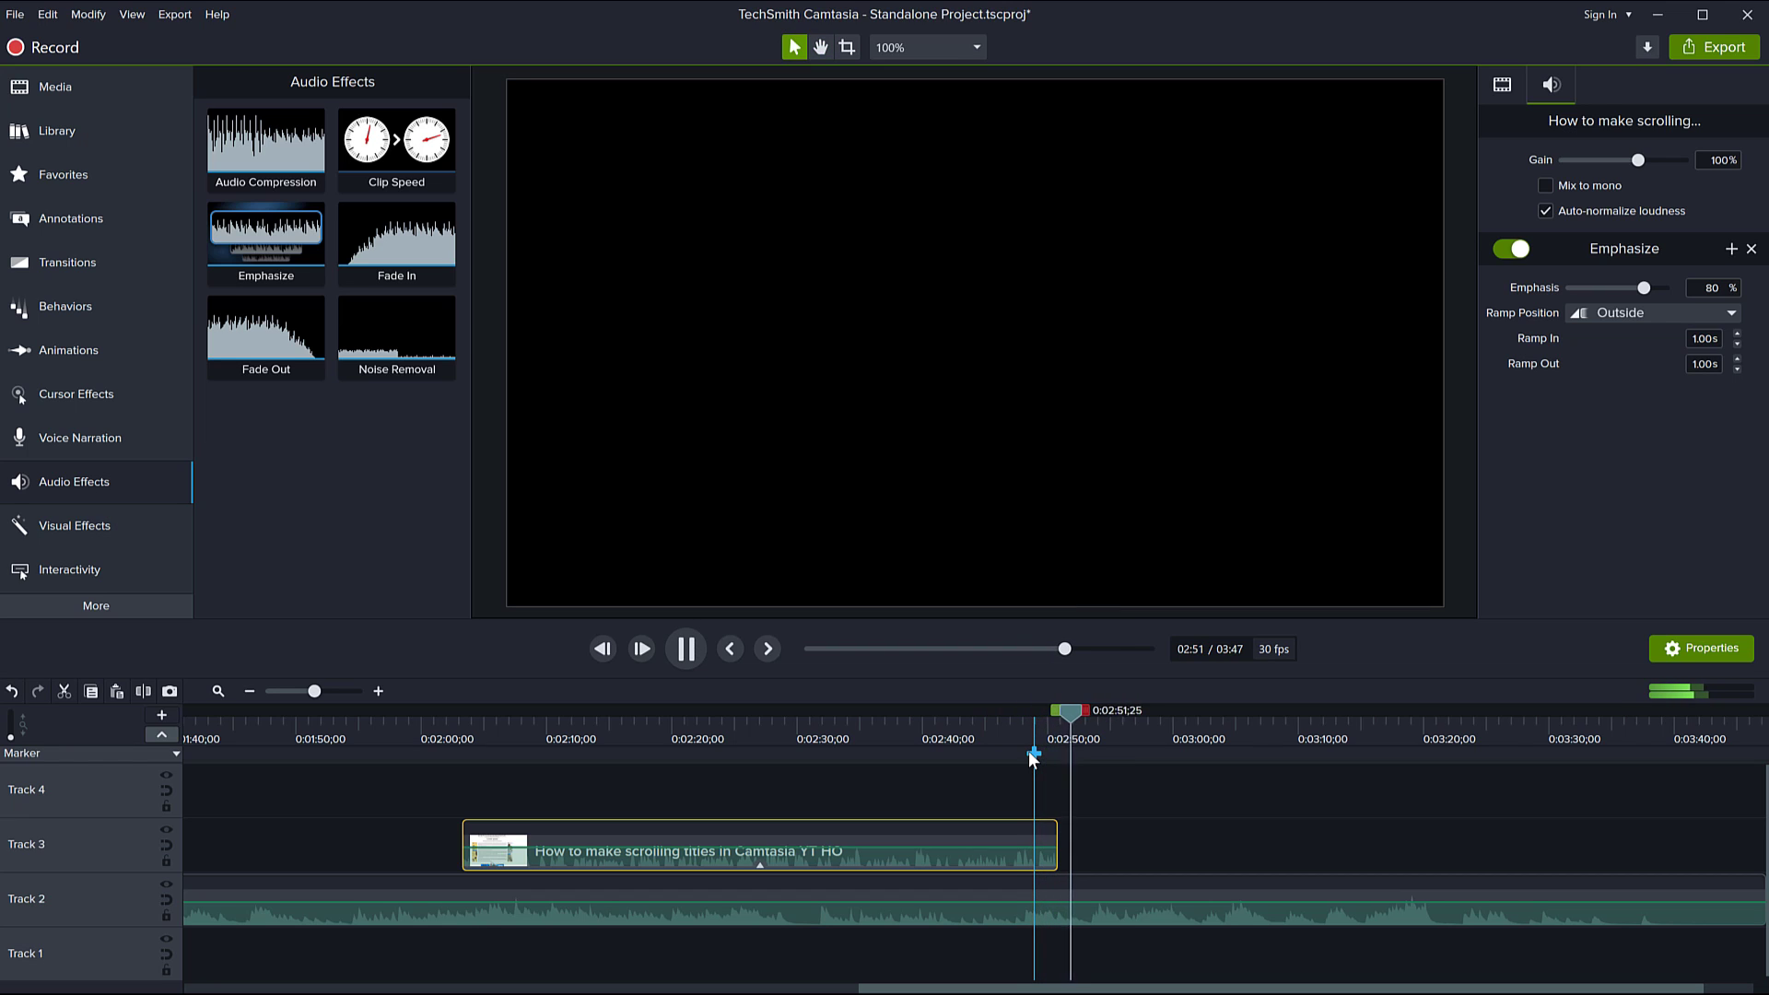
key(space)
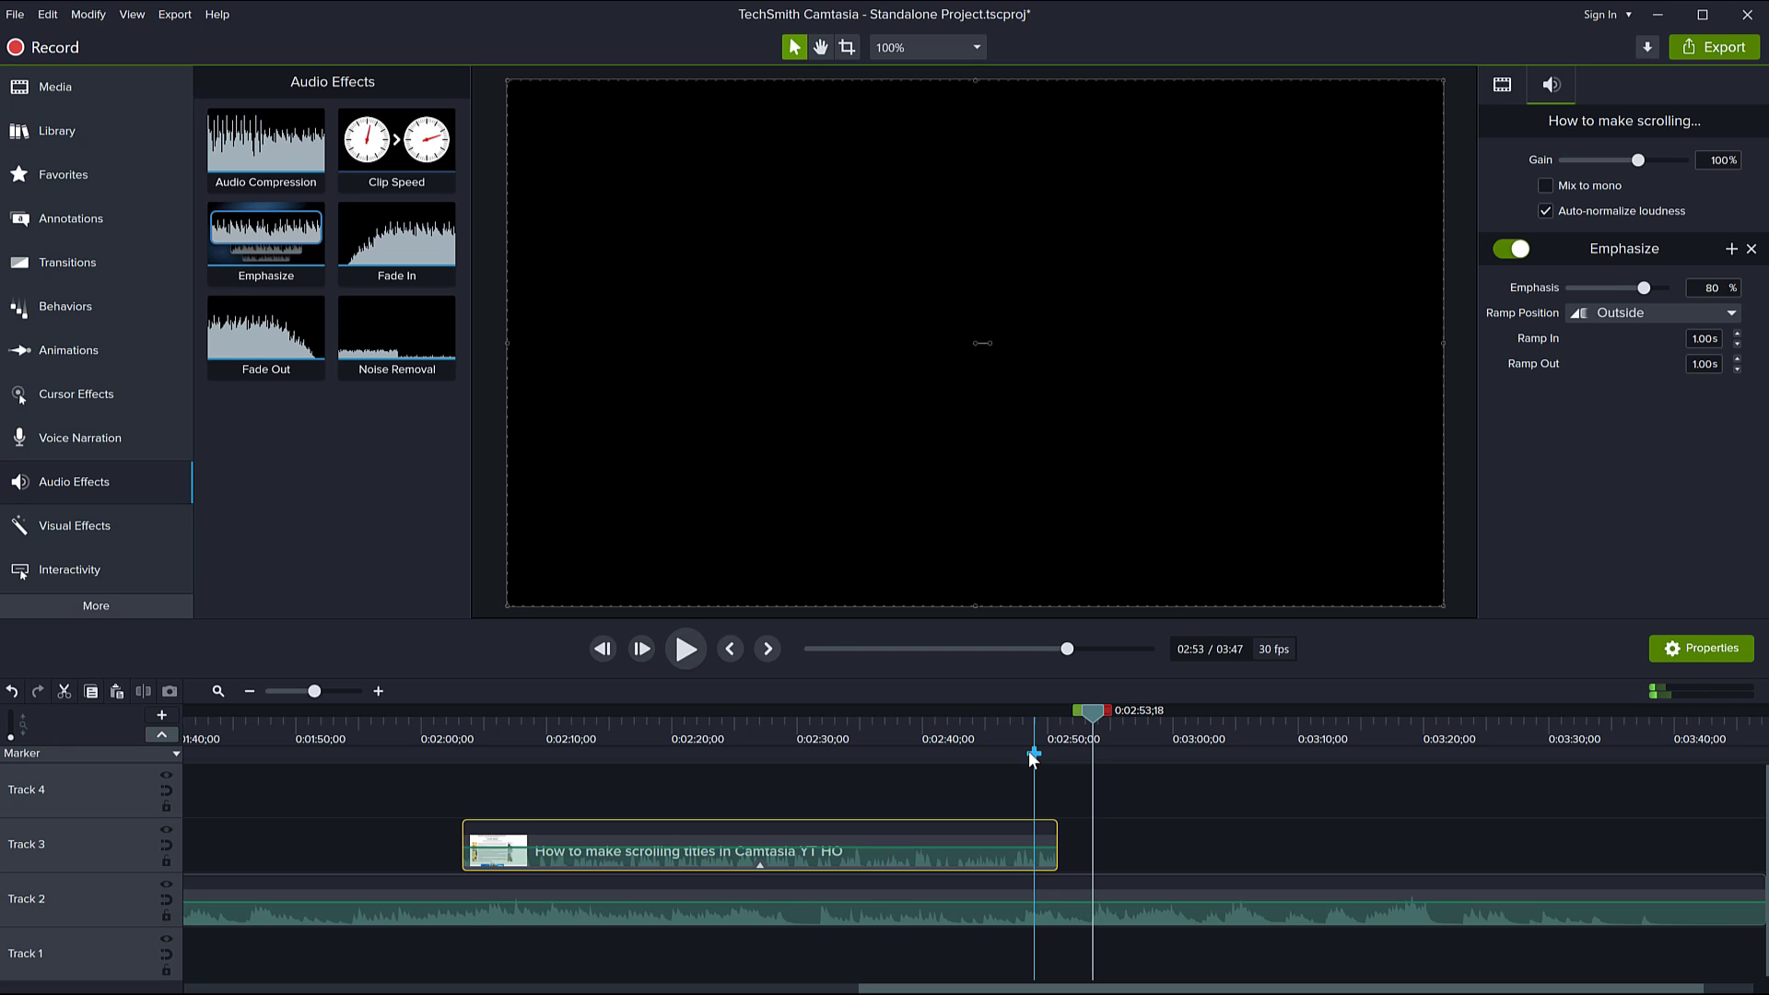
Step: Add four audio points to the Track 2 music around the video clip's edges and try lowering the volume between them
double_click(1041, 902)
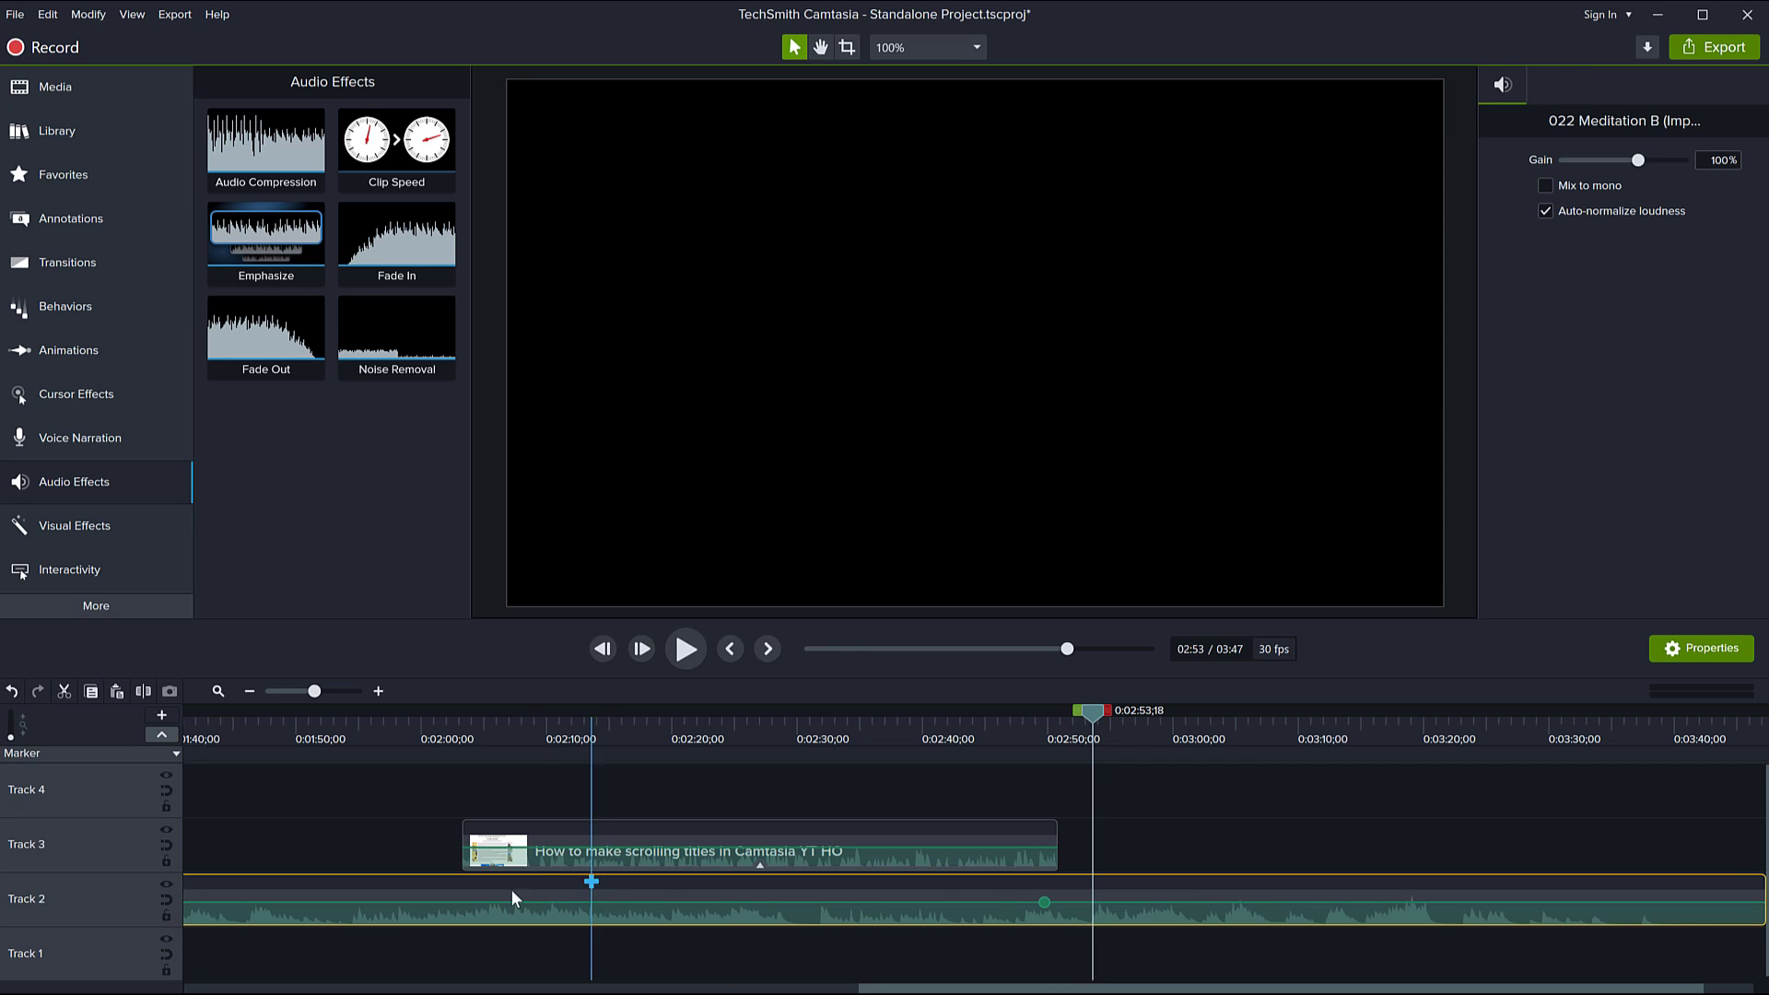
double_click(483, 902)
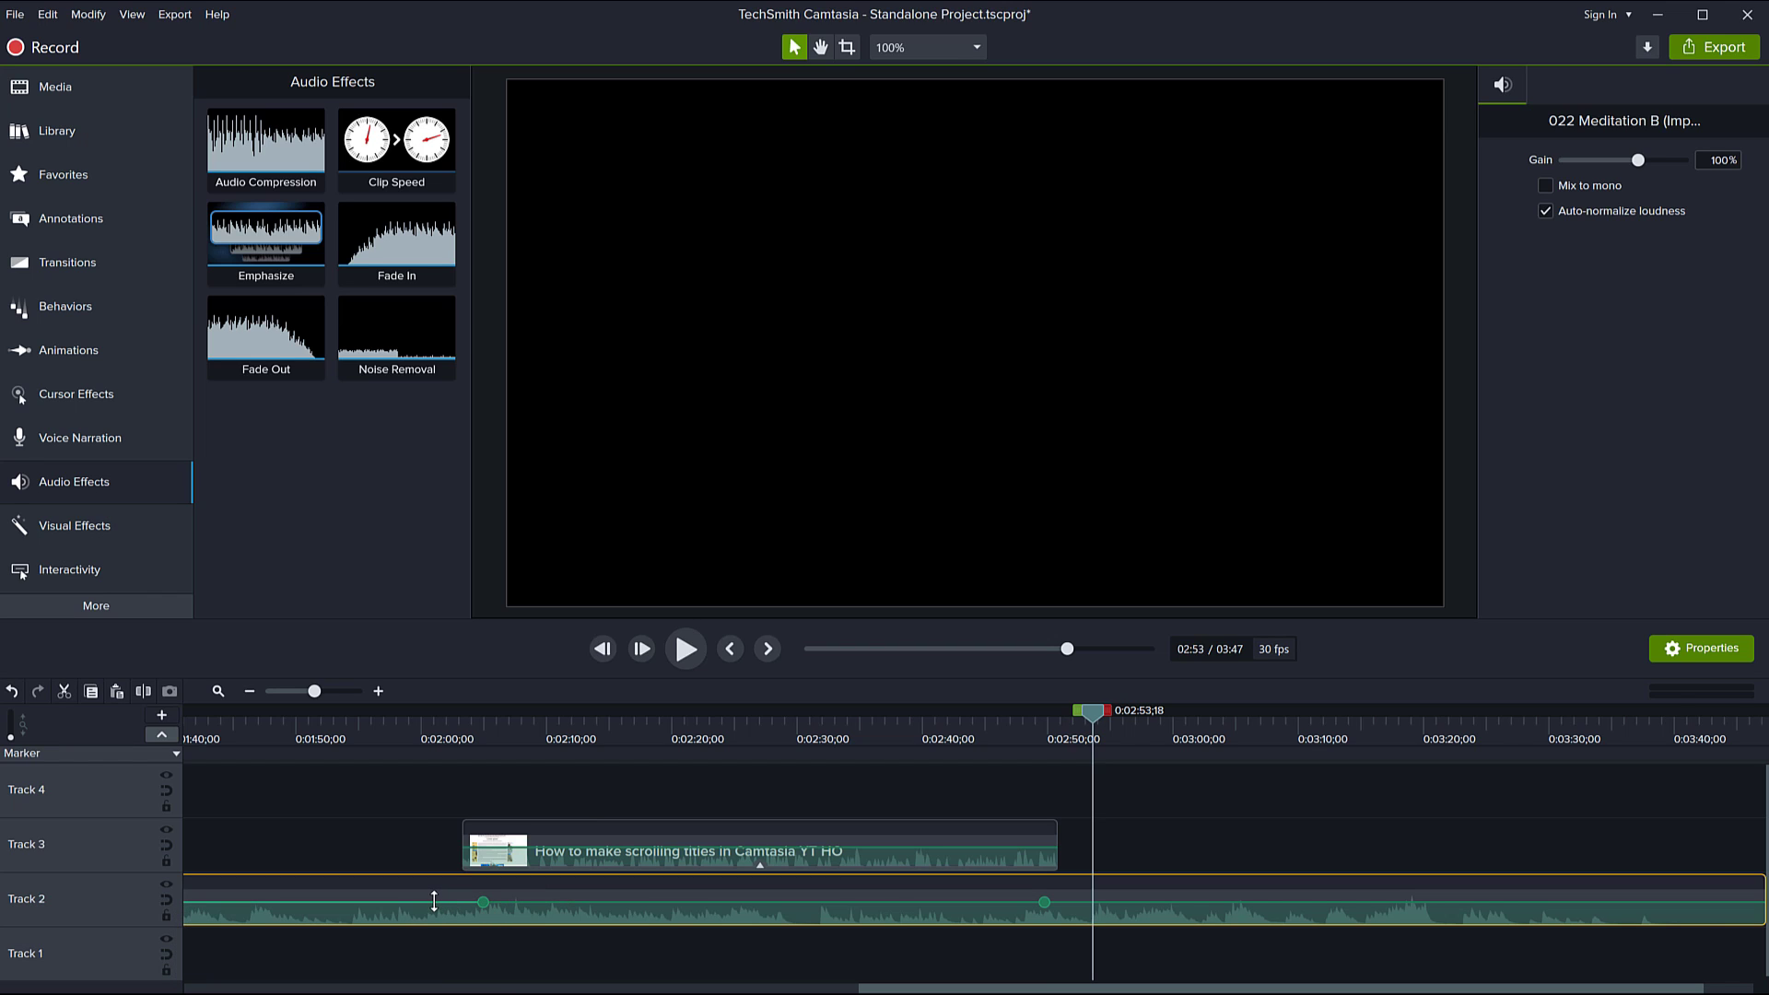
double_click(434, 902)
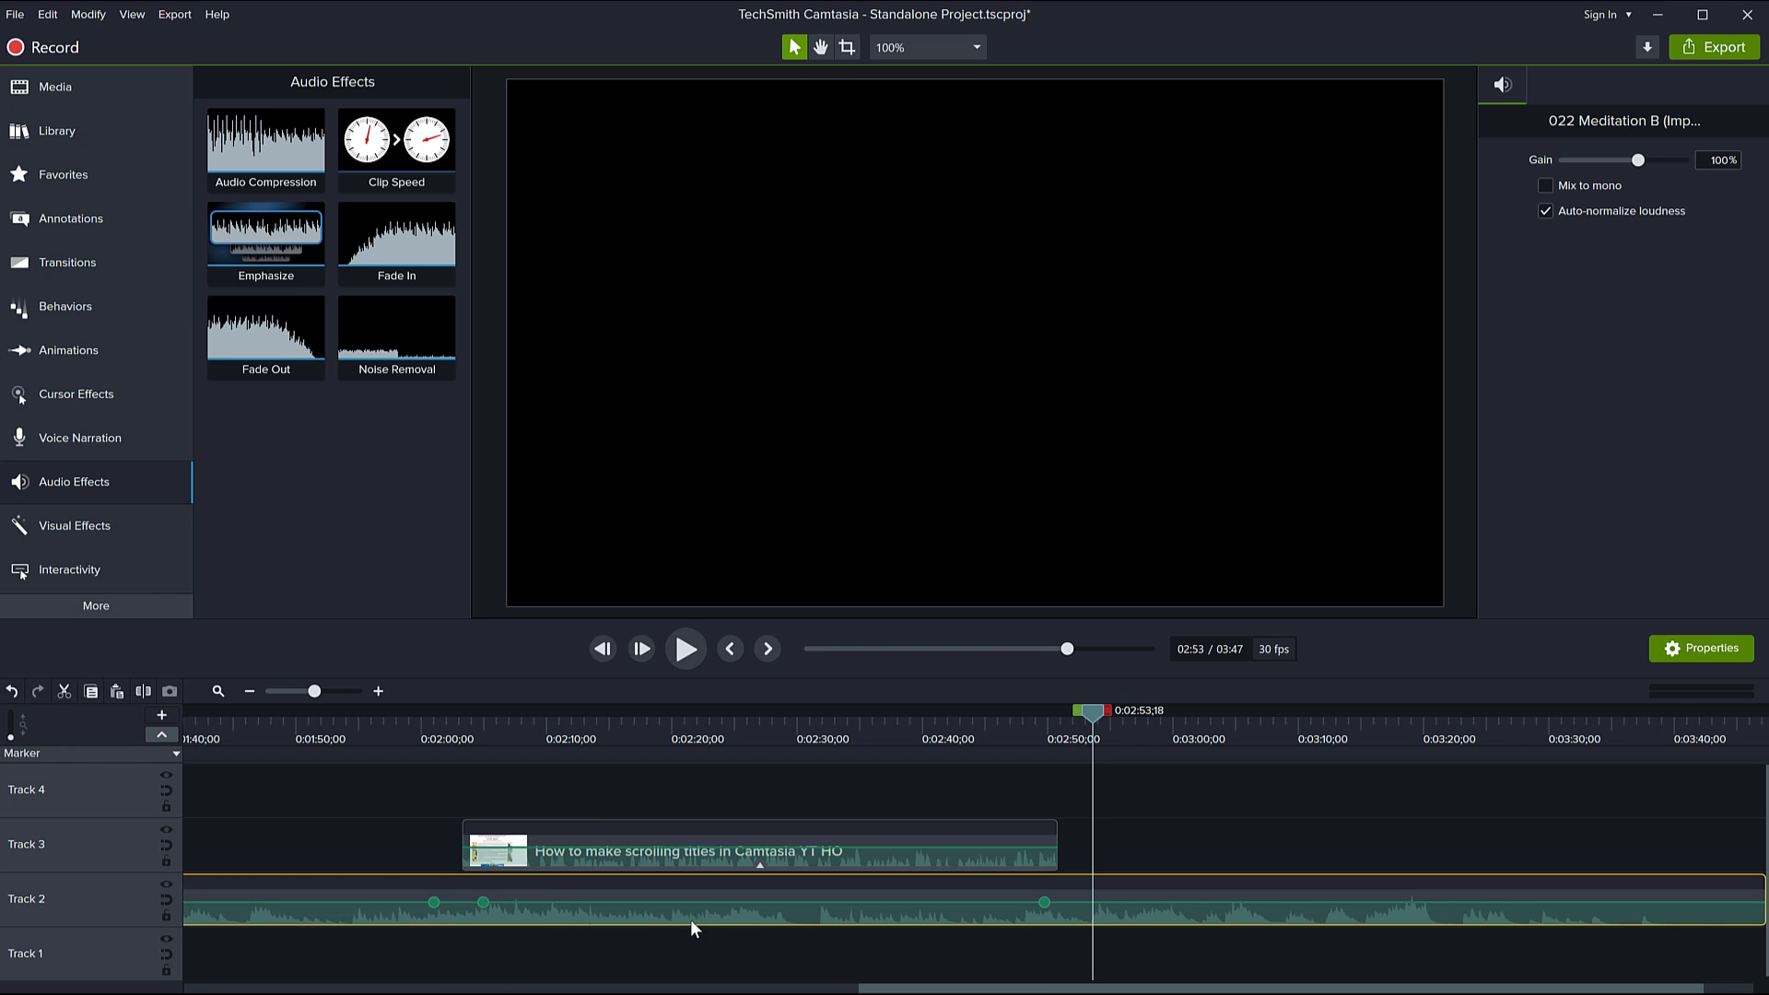
double_click(1099, 902)
drag(765, 900, 764, 914)
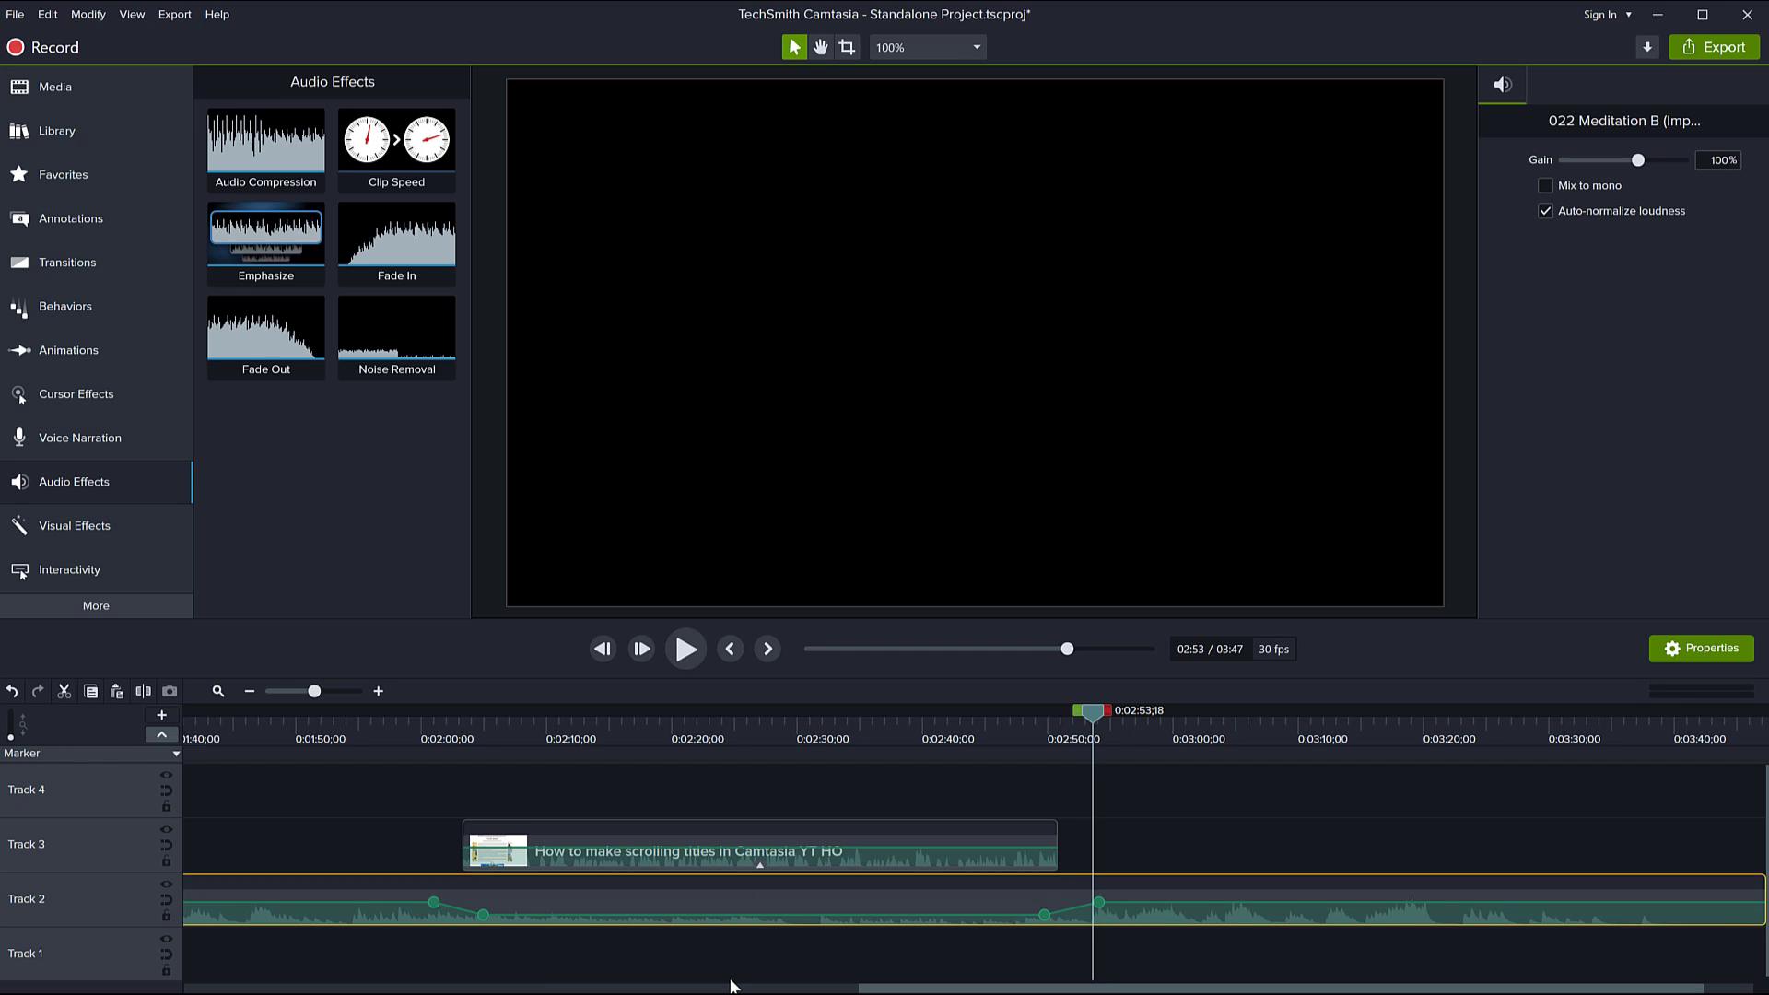
key(ctrl+z)
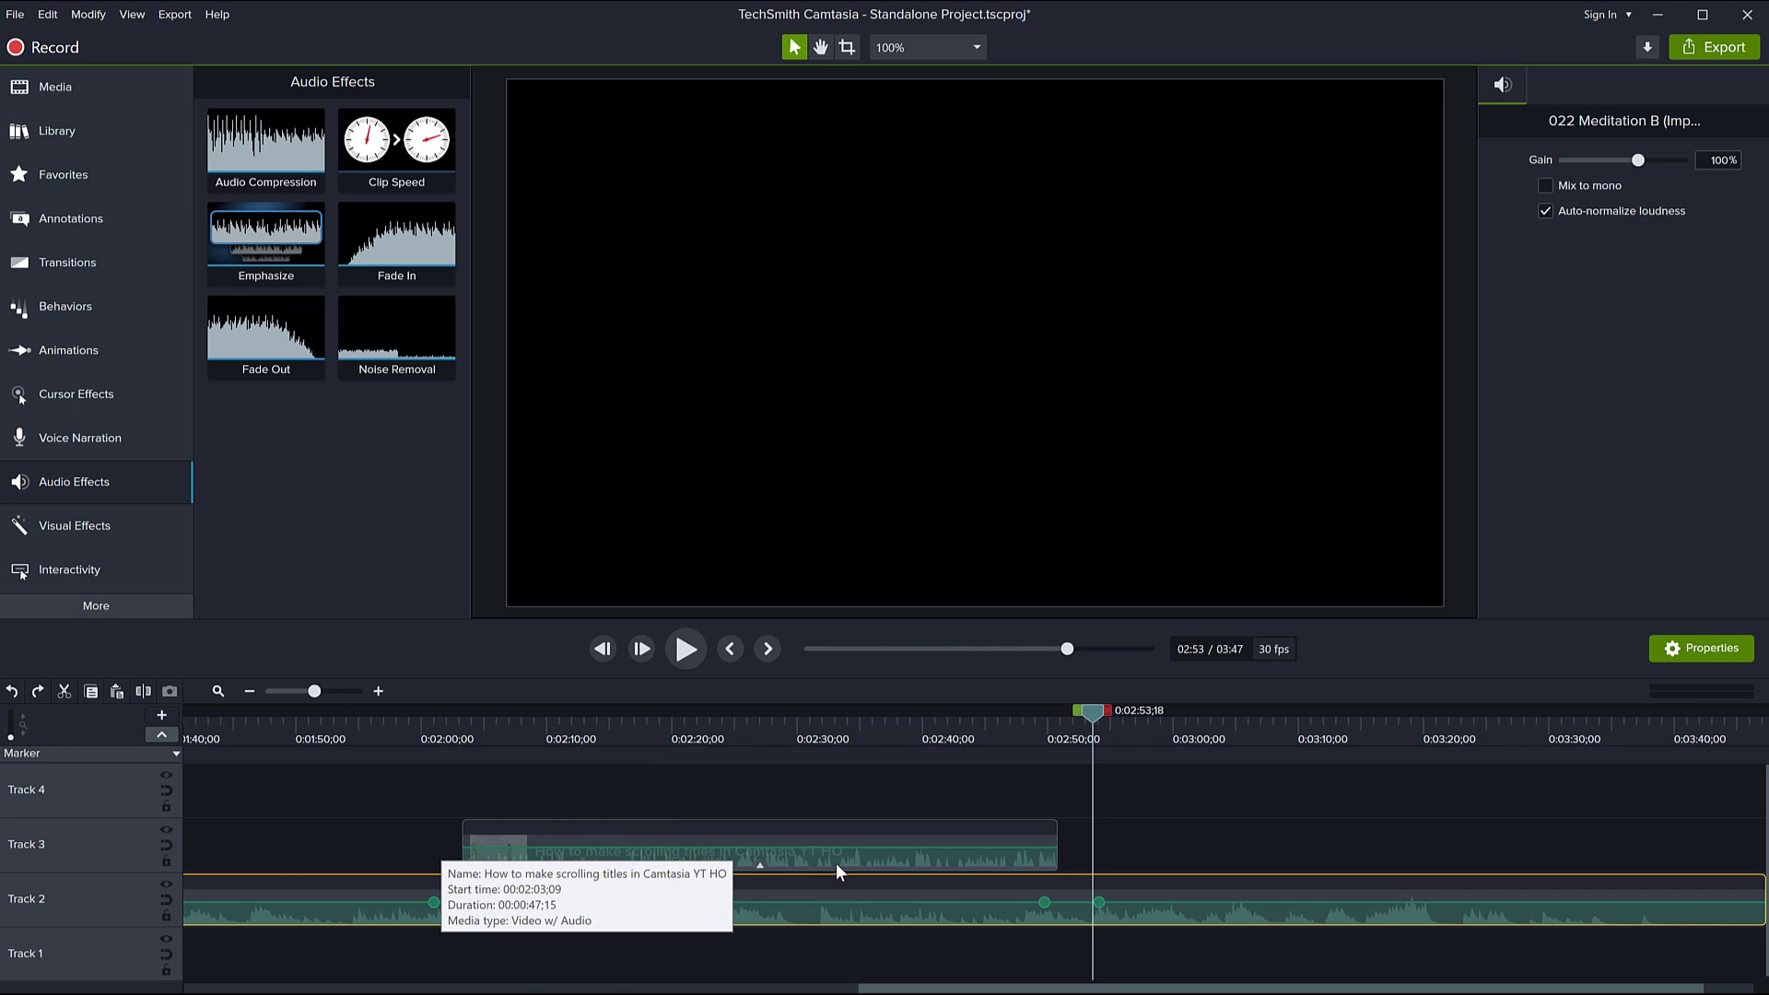
Step: Move the Track 3 video clip earlier to about 0:01:44 and play across its start
scroll(836, 866, down, 2)
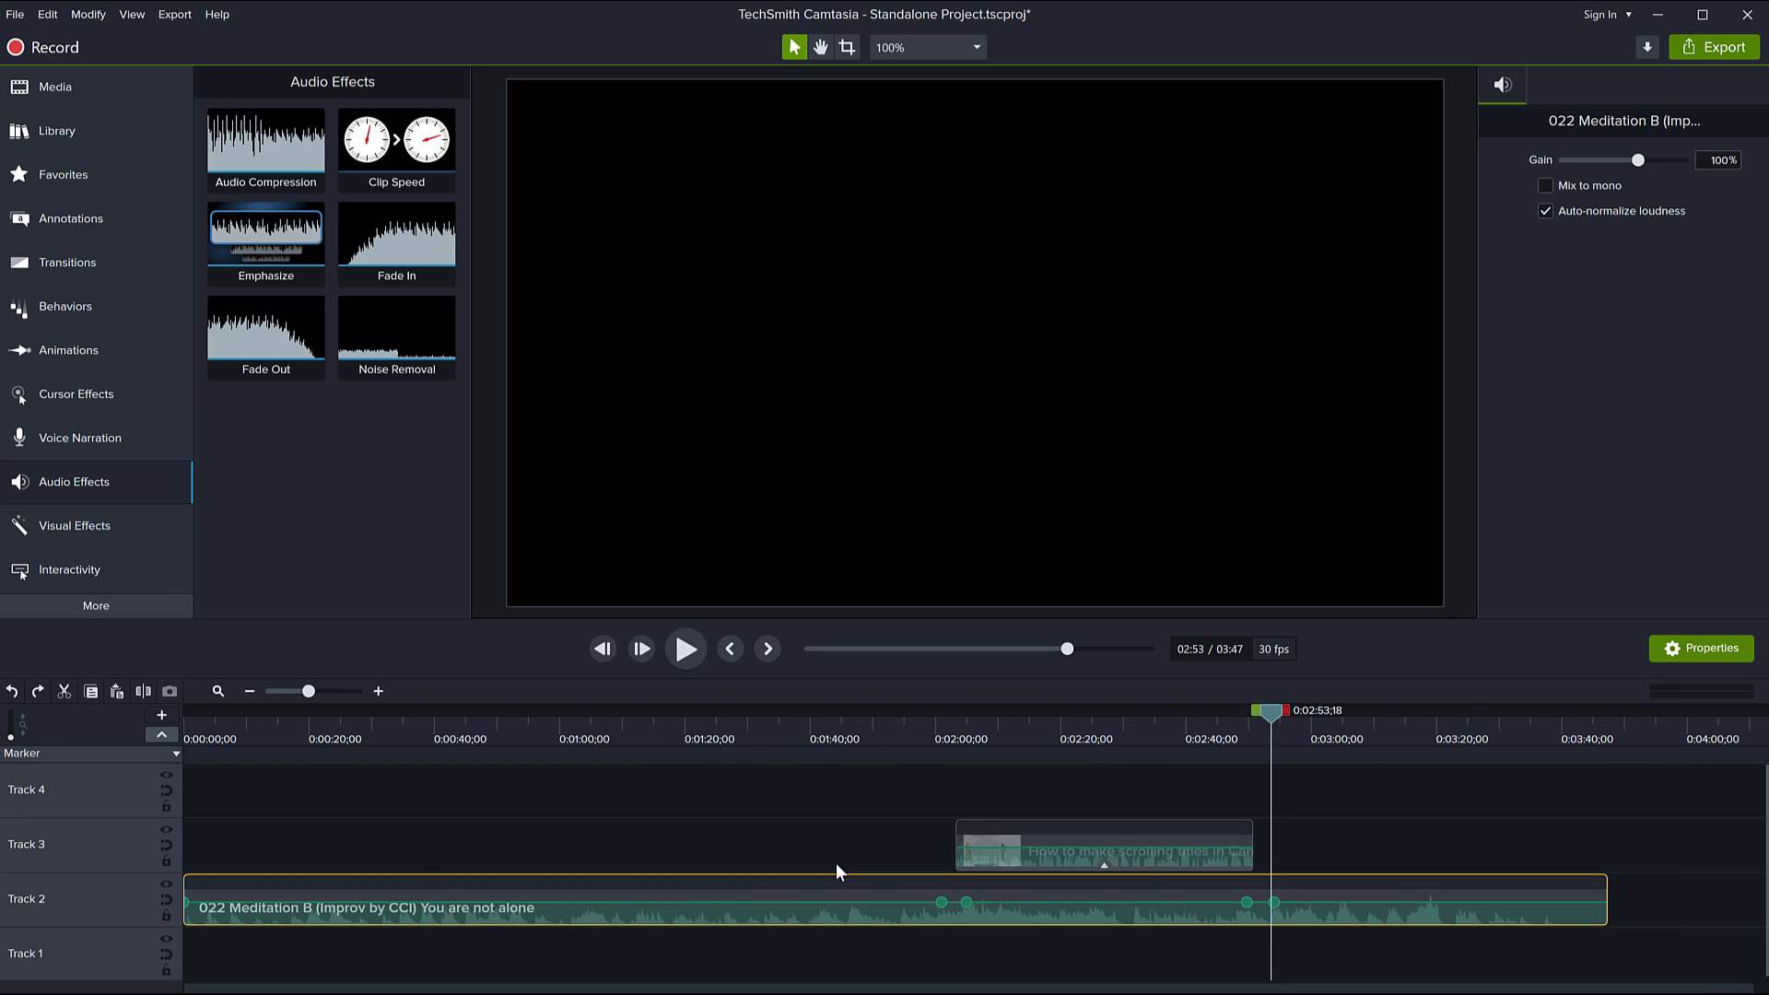
drag(684, 860, 615, 872)
click(495, 724)
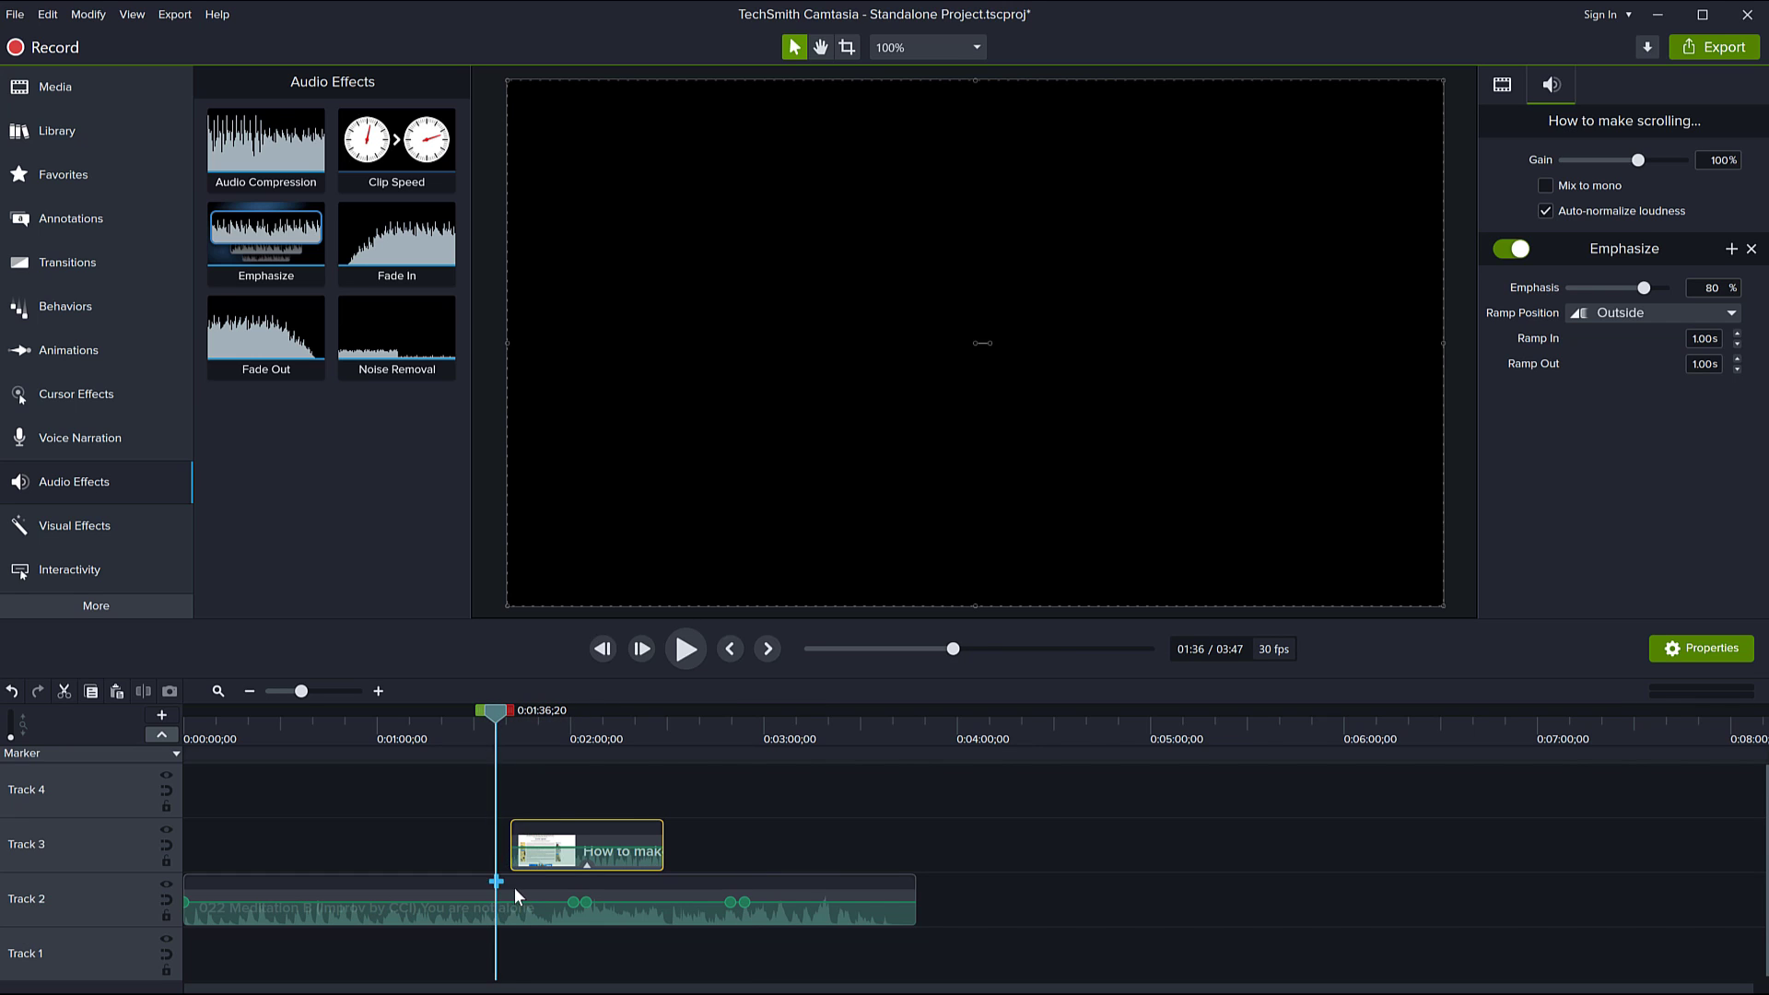
scroll(514, 895, up, 3)
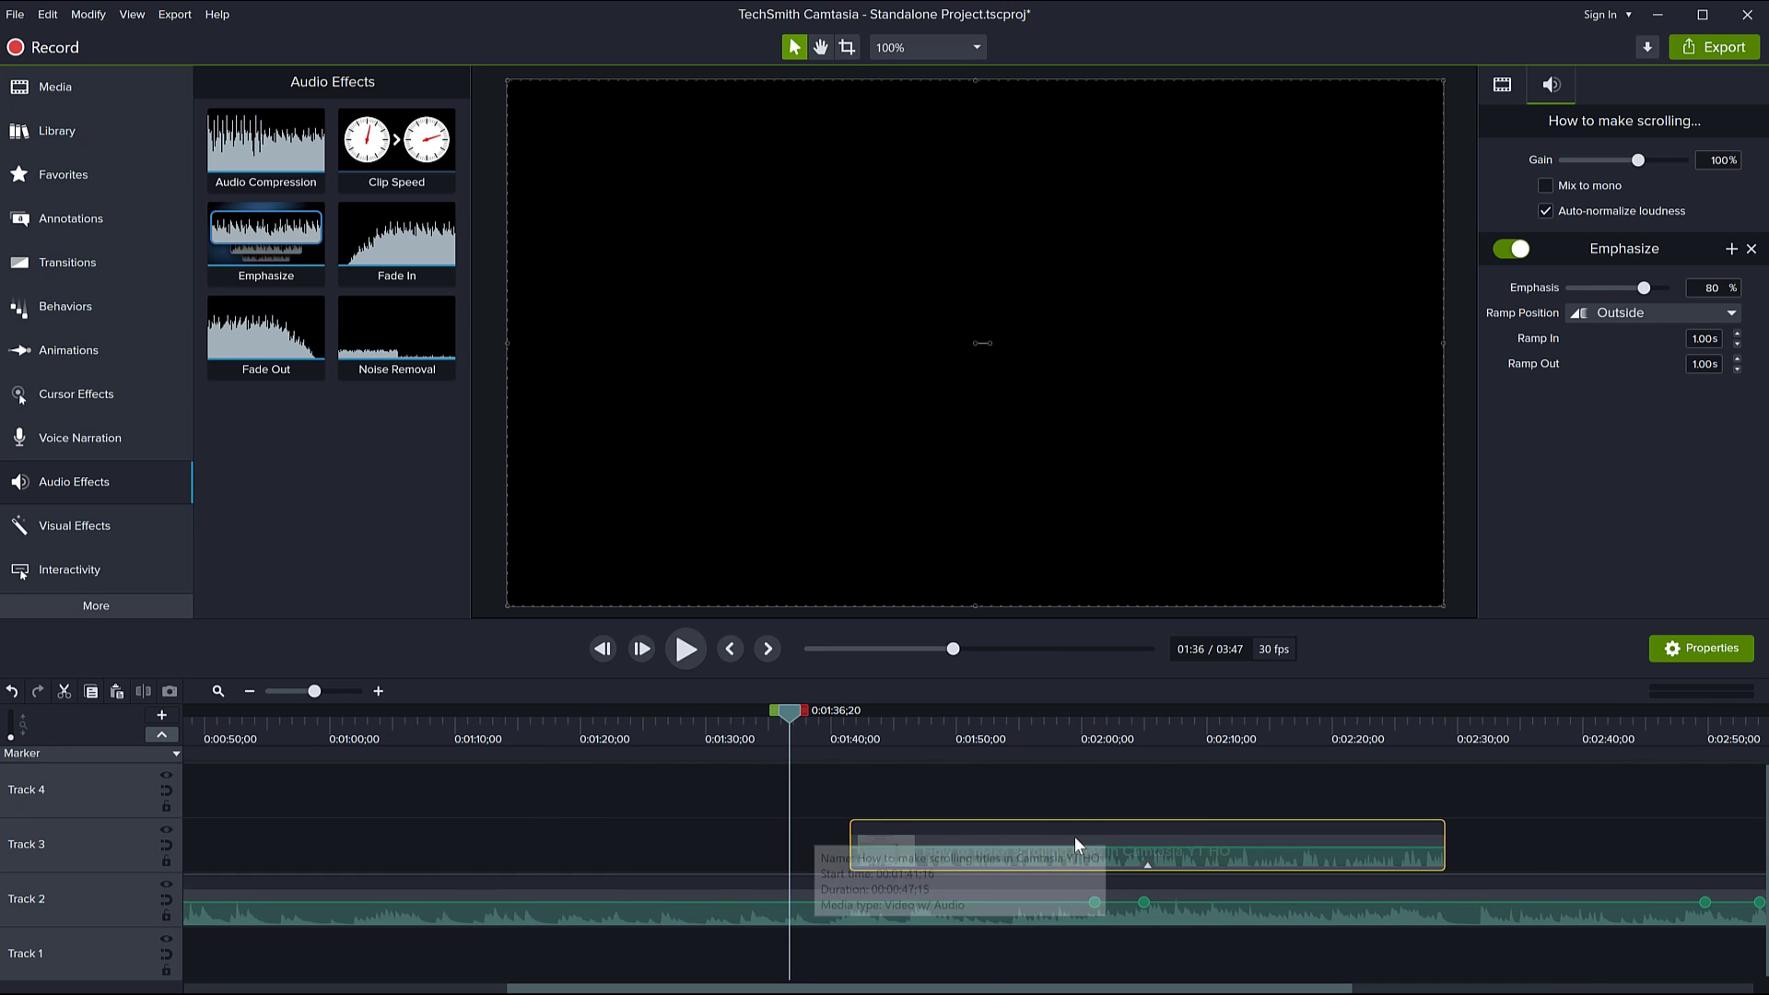
key(space)
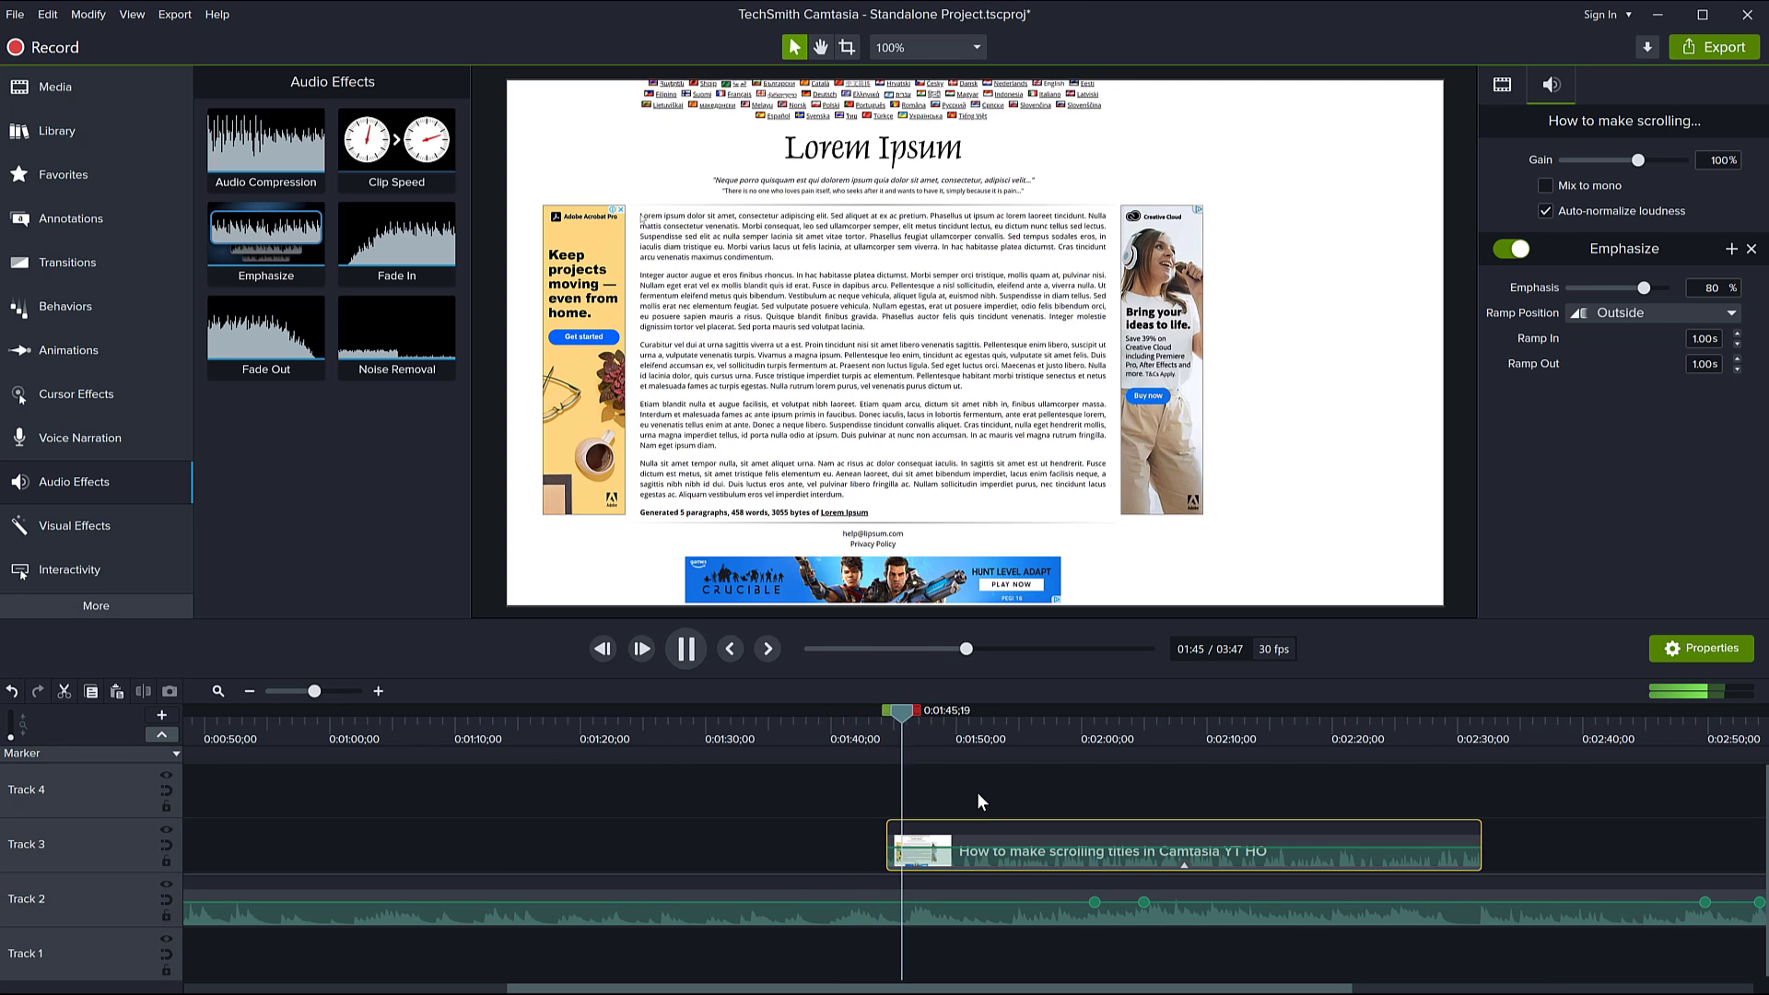
key(space)
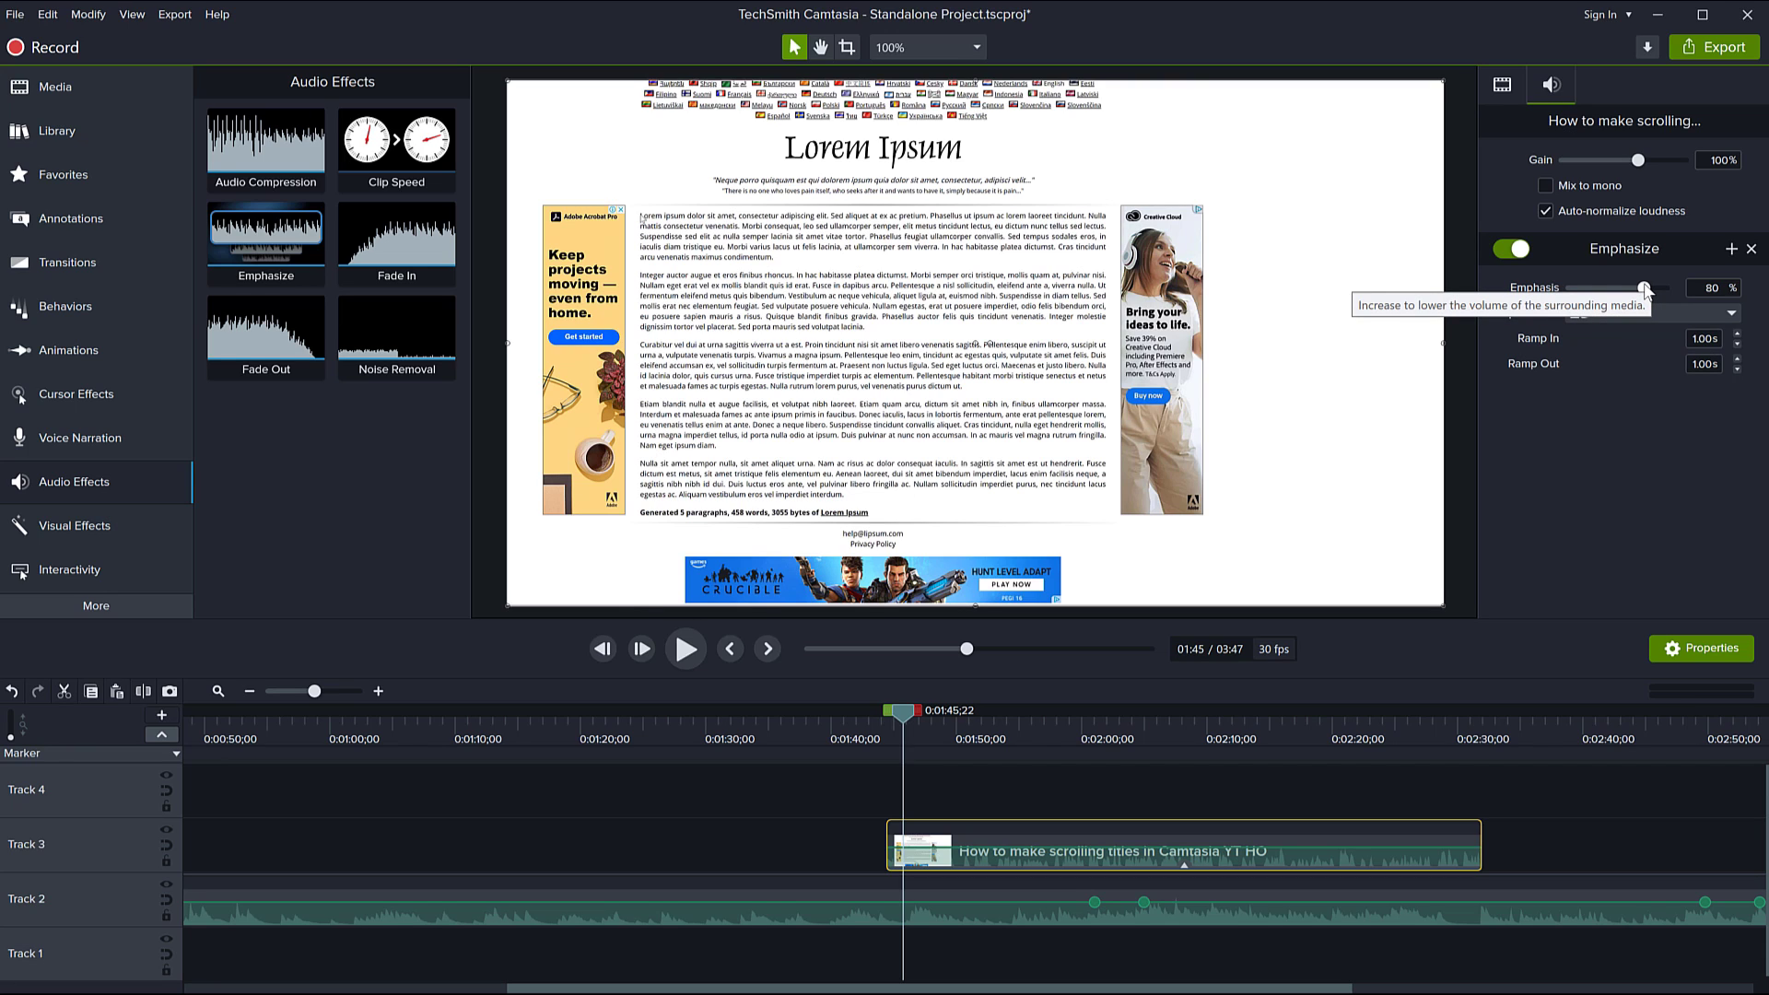
Step: Set the Emphasize effect's emphasis to 50% and play the transition into the Track 3 clip
drag(1645, 288, 1616, 295)
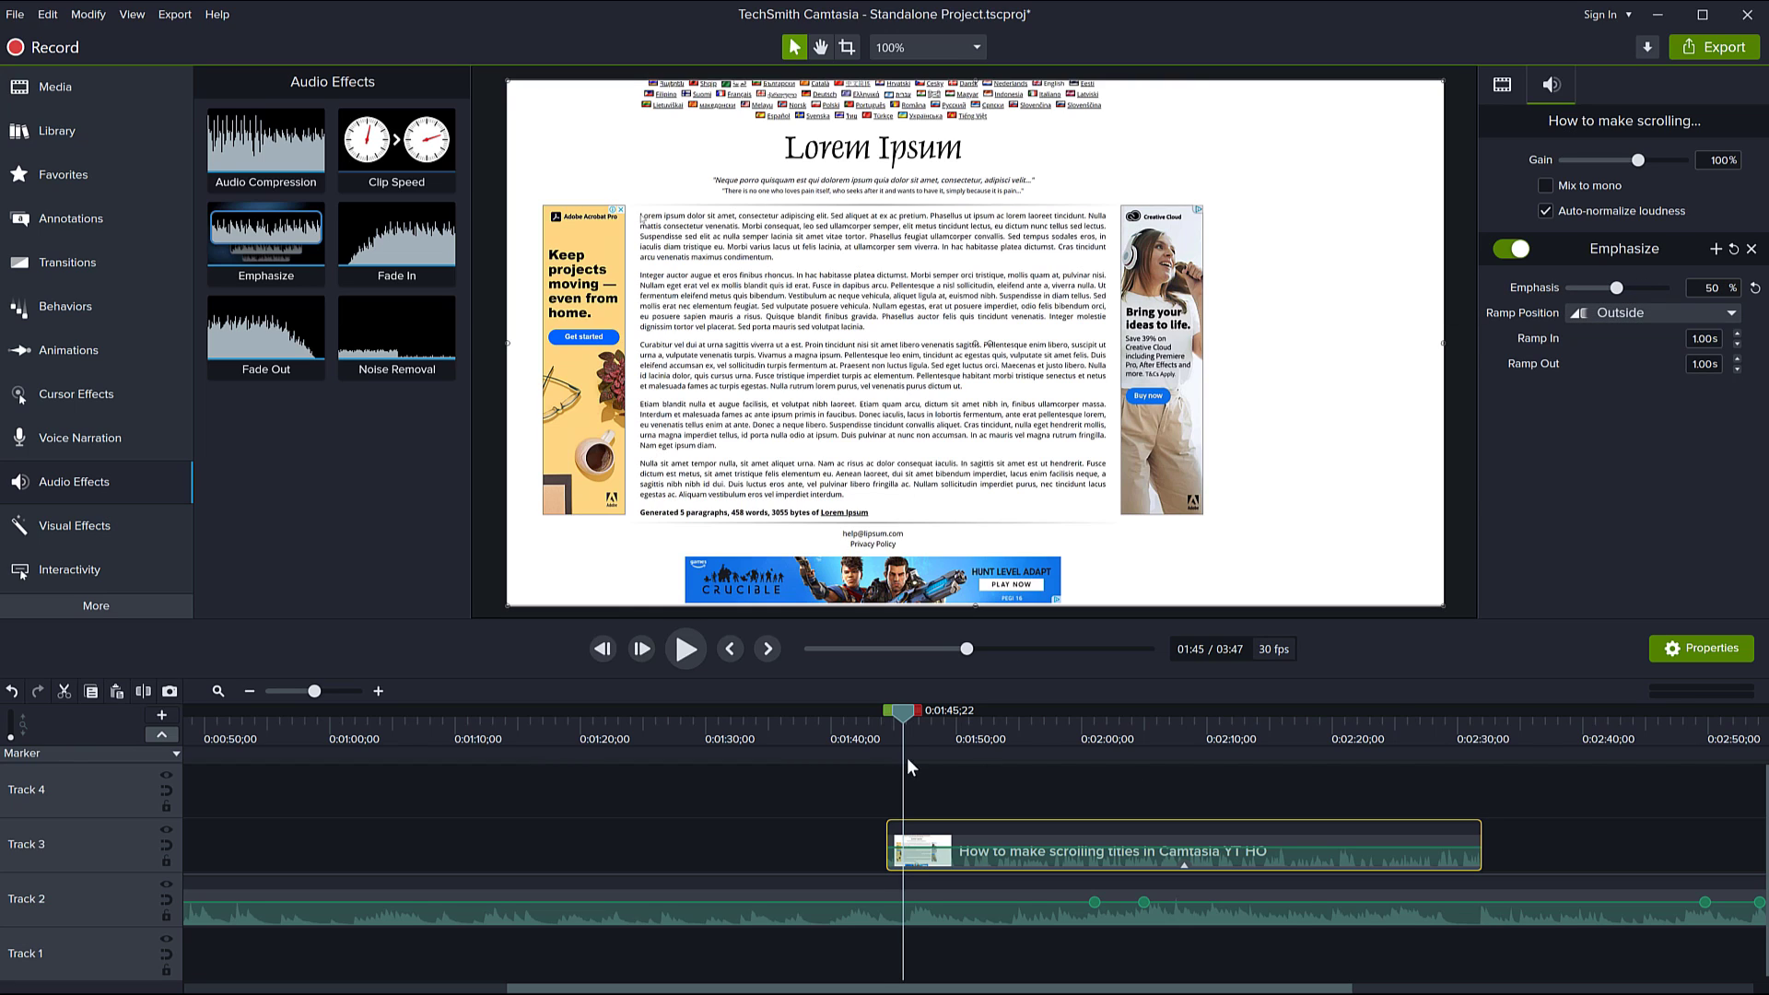
click(827, 717)
key(space)
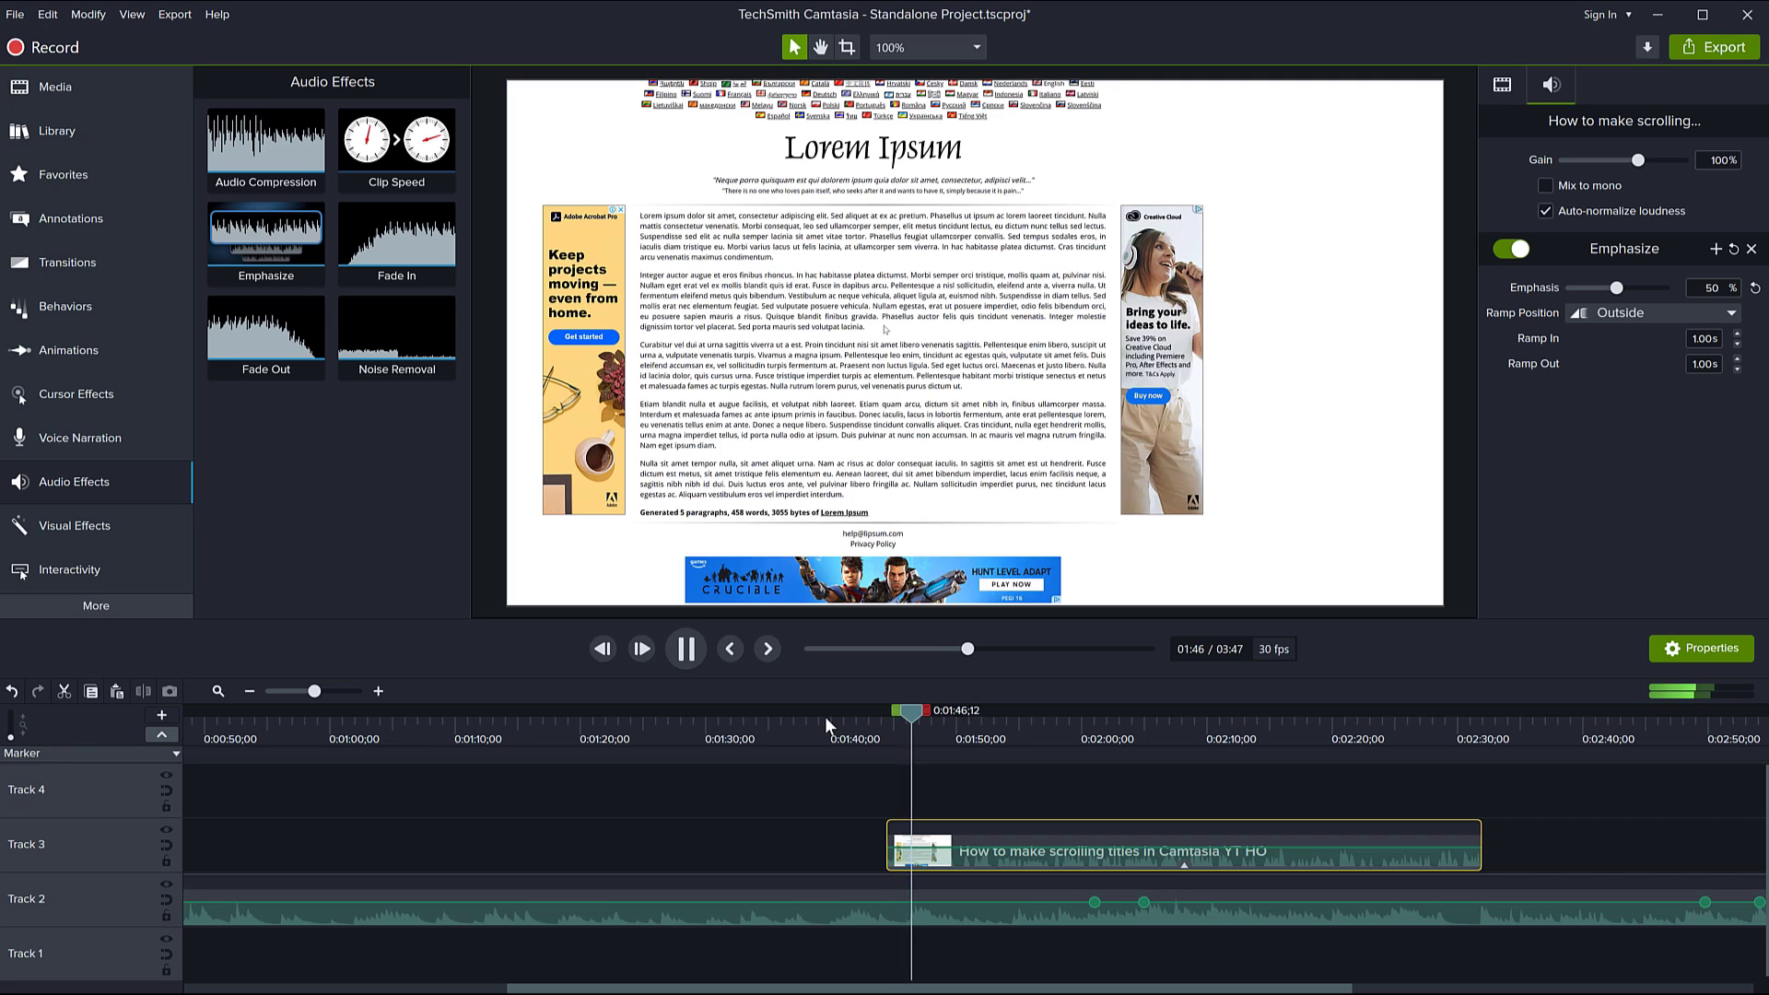
key(space)
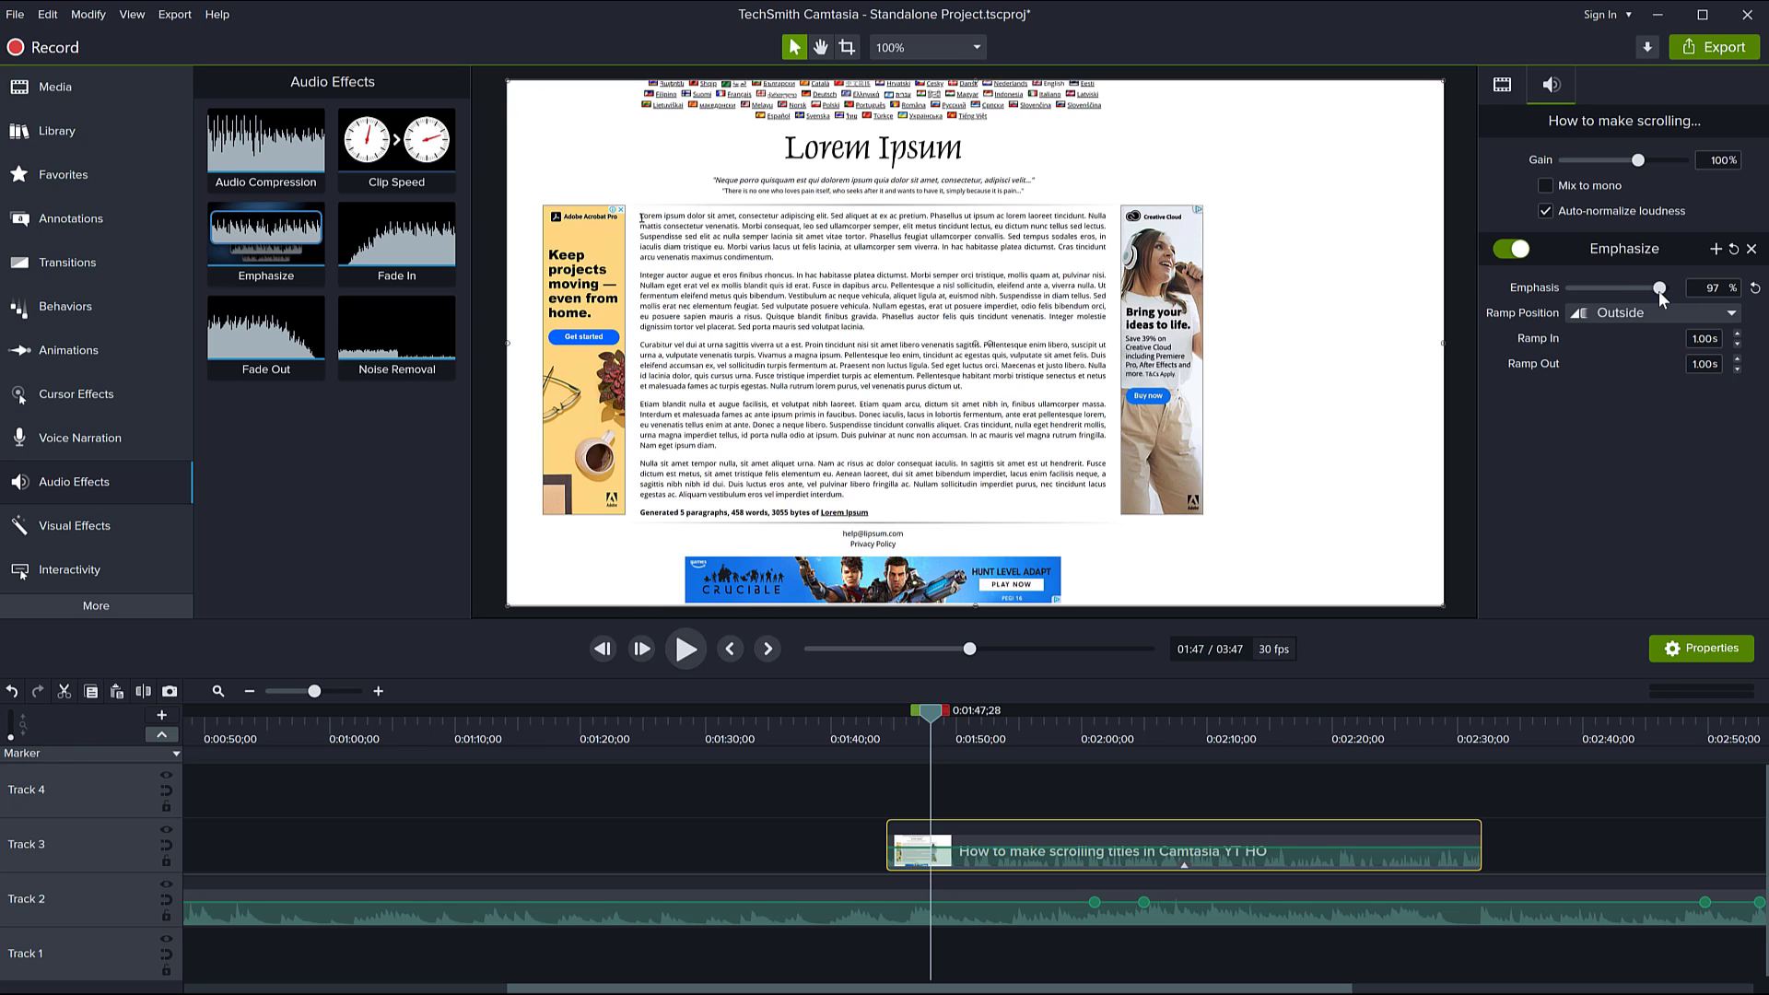
Step: Set the emphasis to 97% and replay the clip's start from 0:01:42;08
click(860, 720)
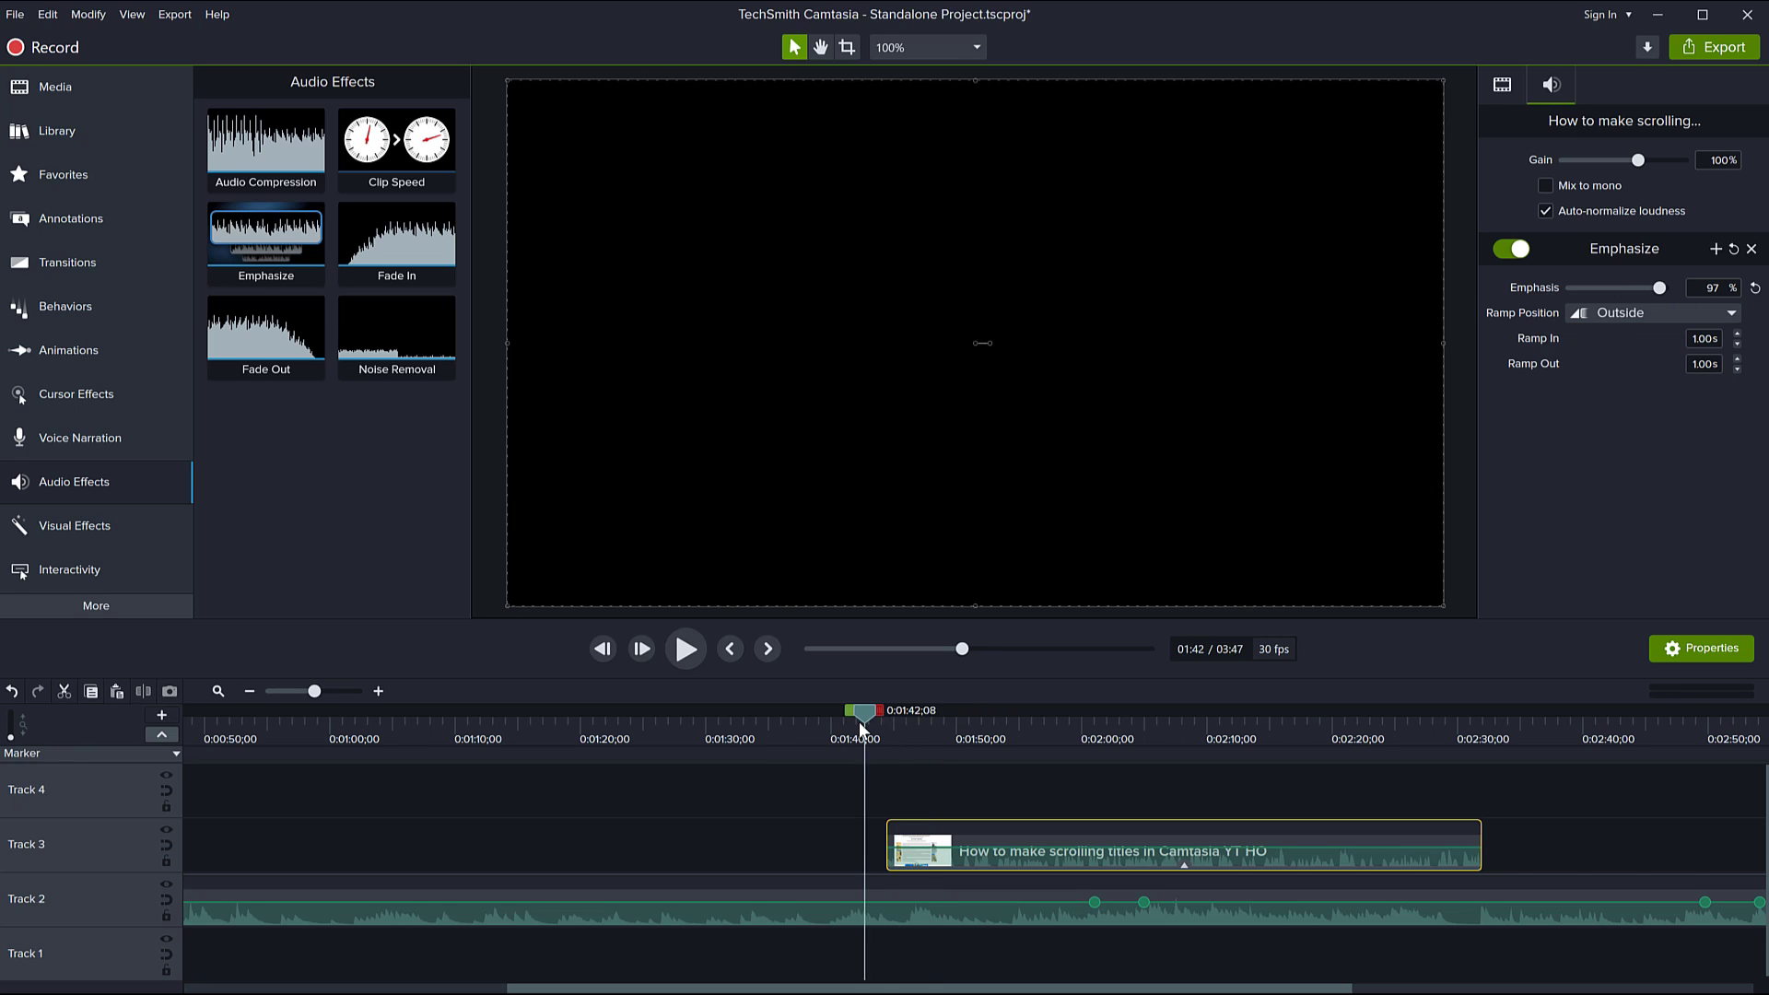
key(space)
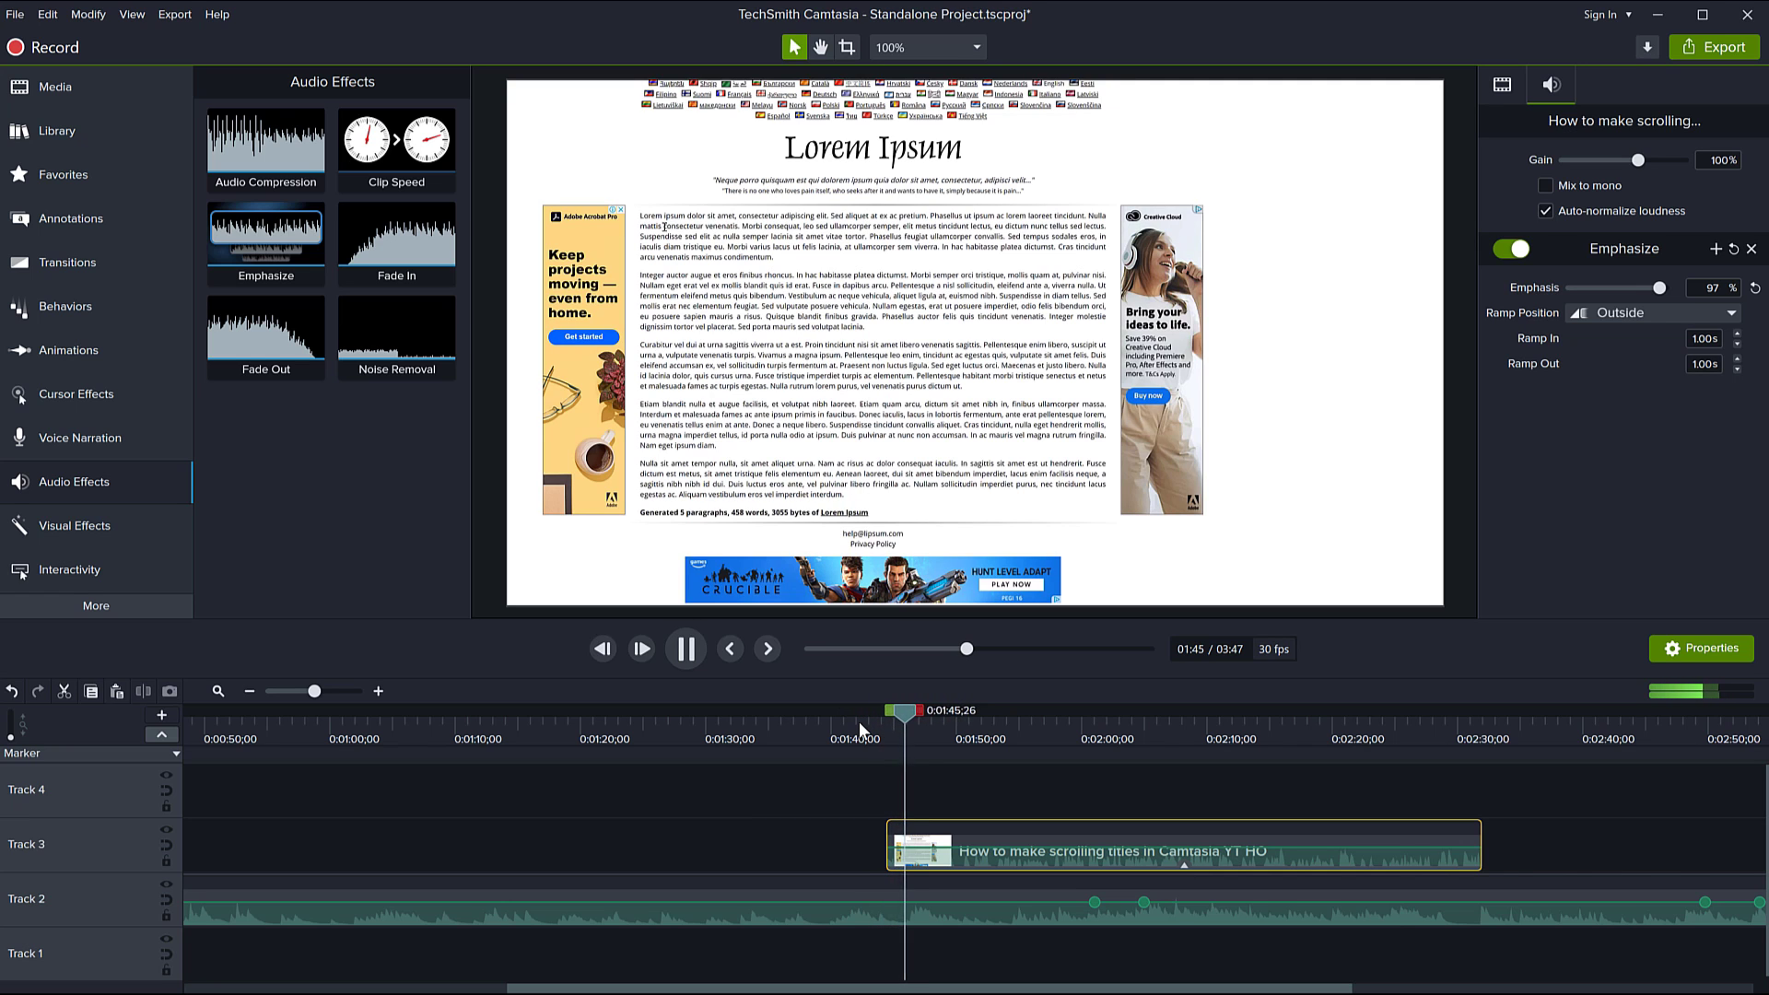
key(space)
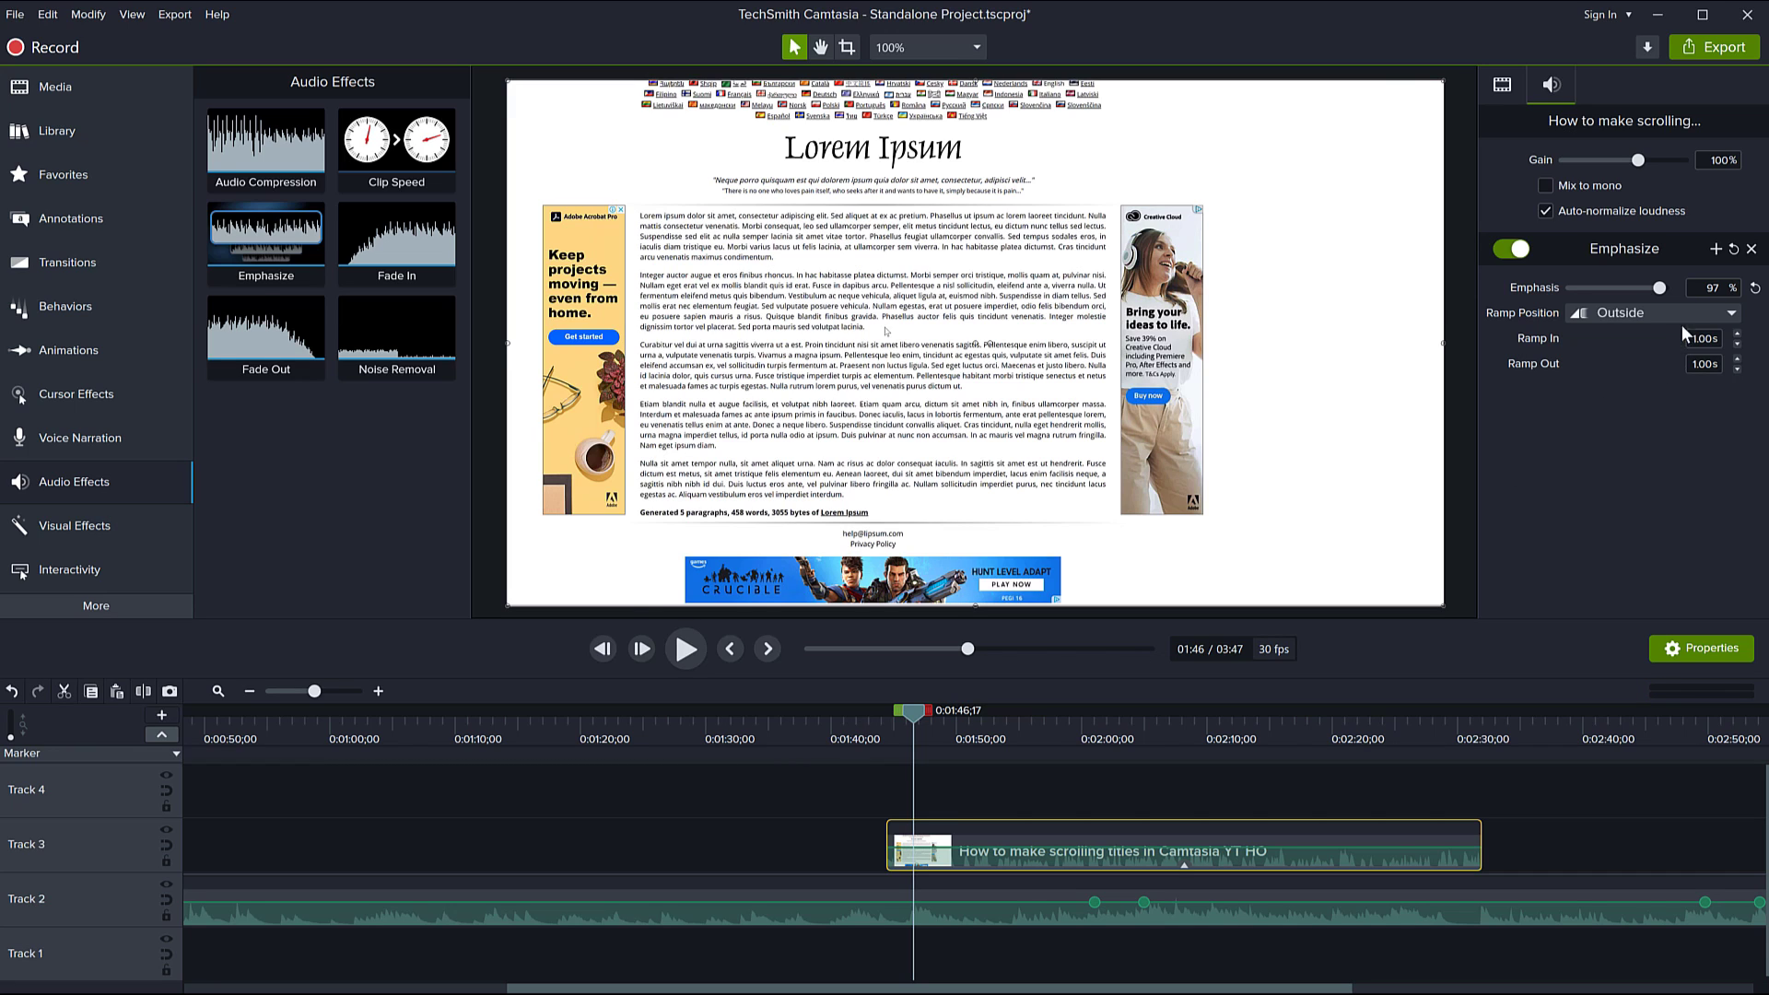
Step: Set the Emphasize effect's emphasis to 90% and replay from just before the Track 3 clip
click(1699, 288)
click(837, 715)
key(space)
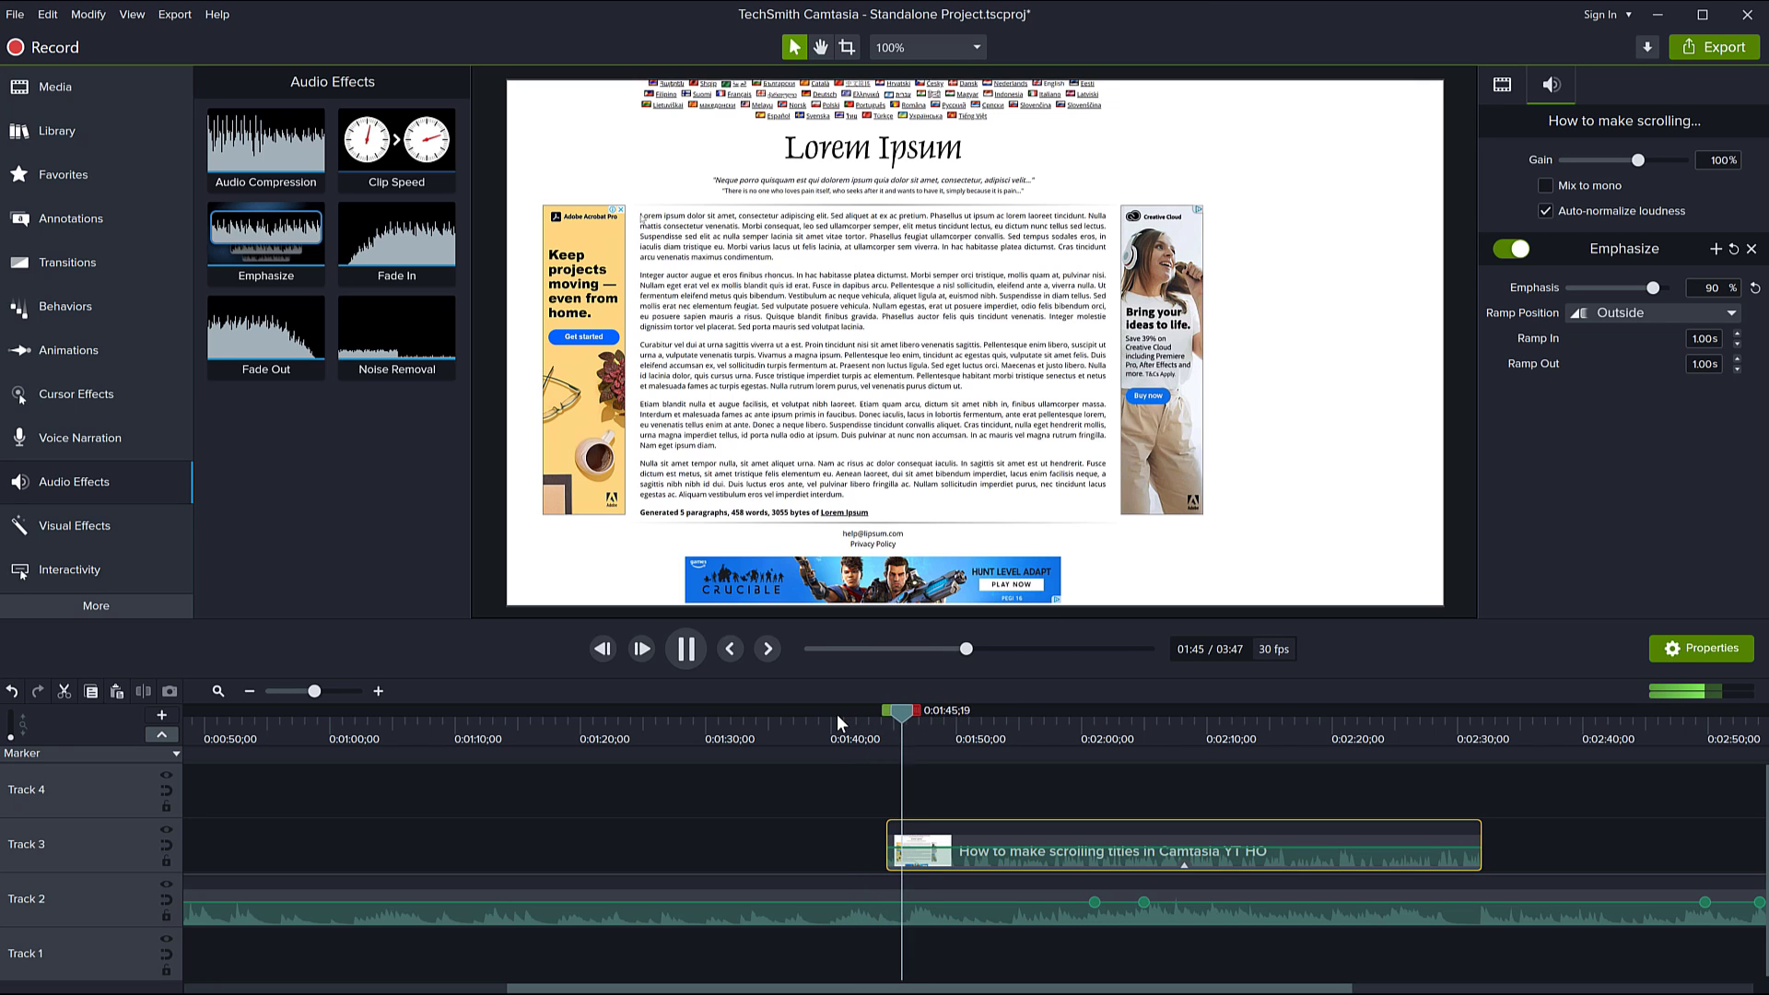
key(space)
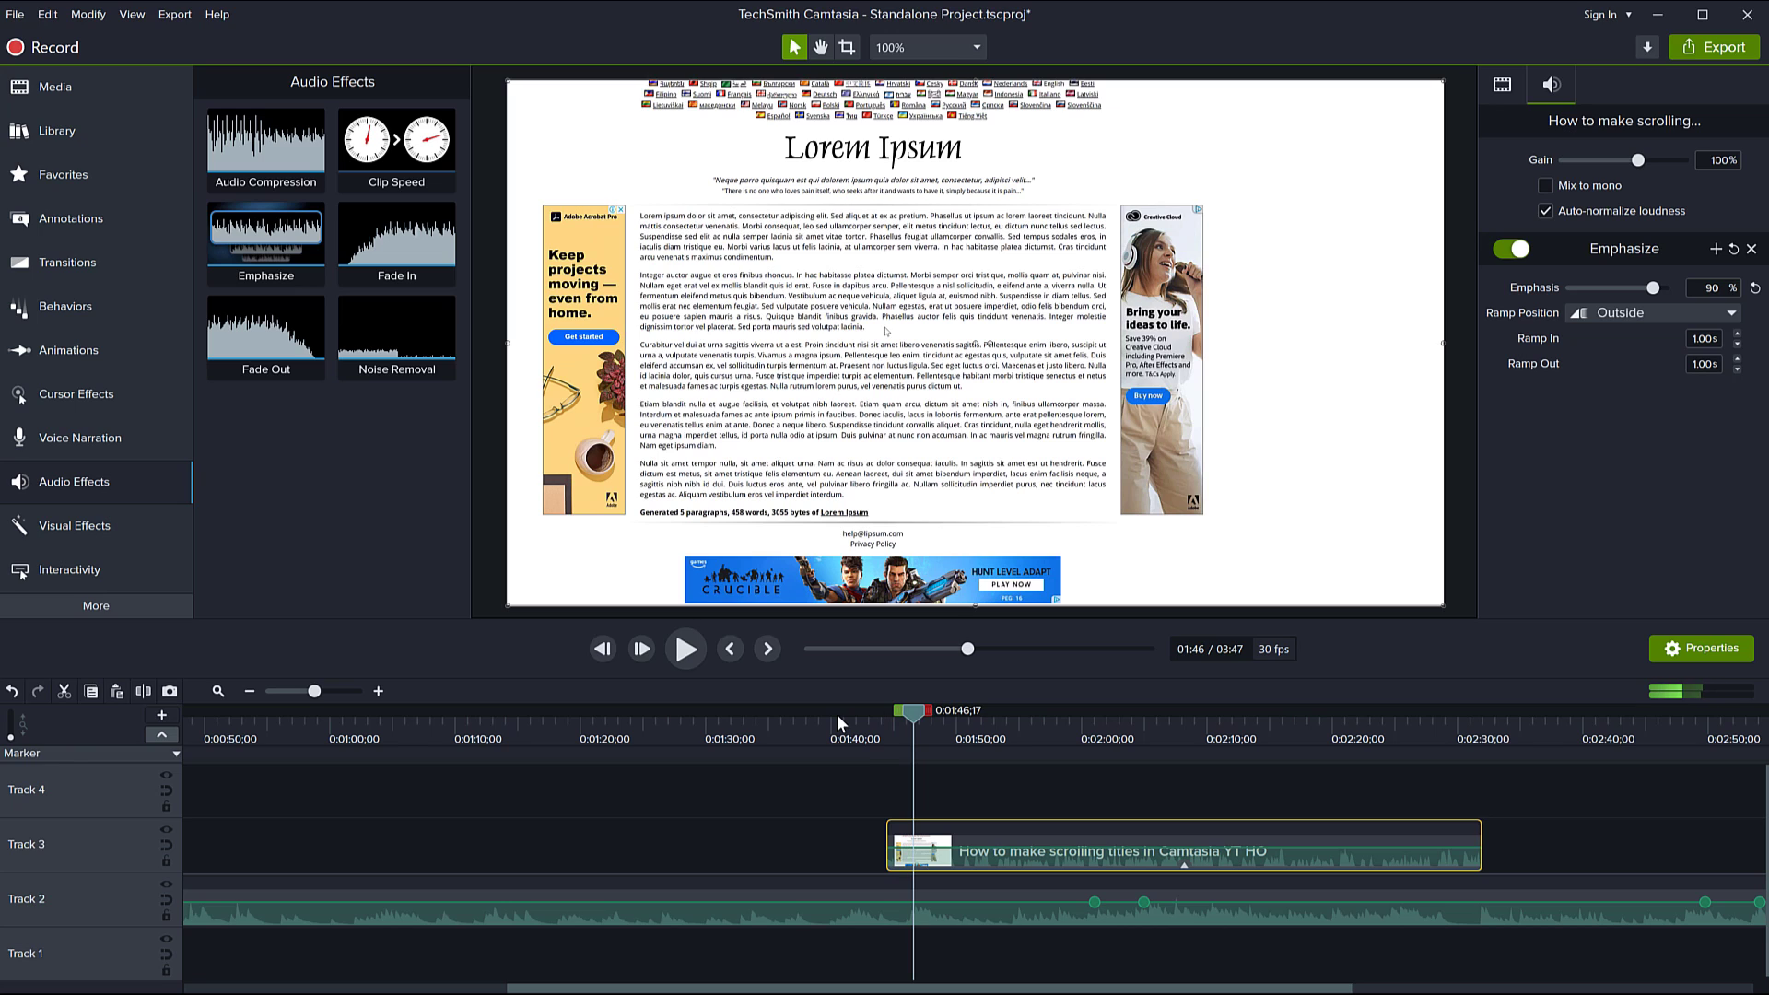